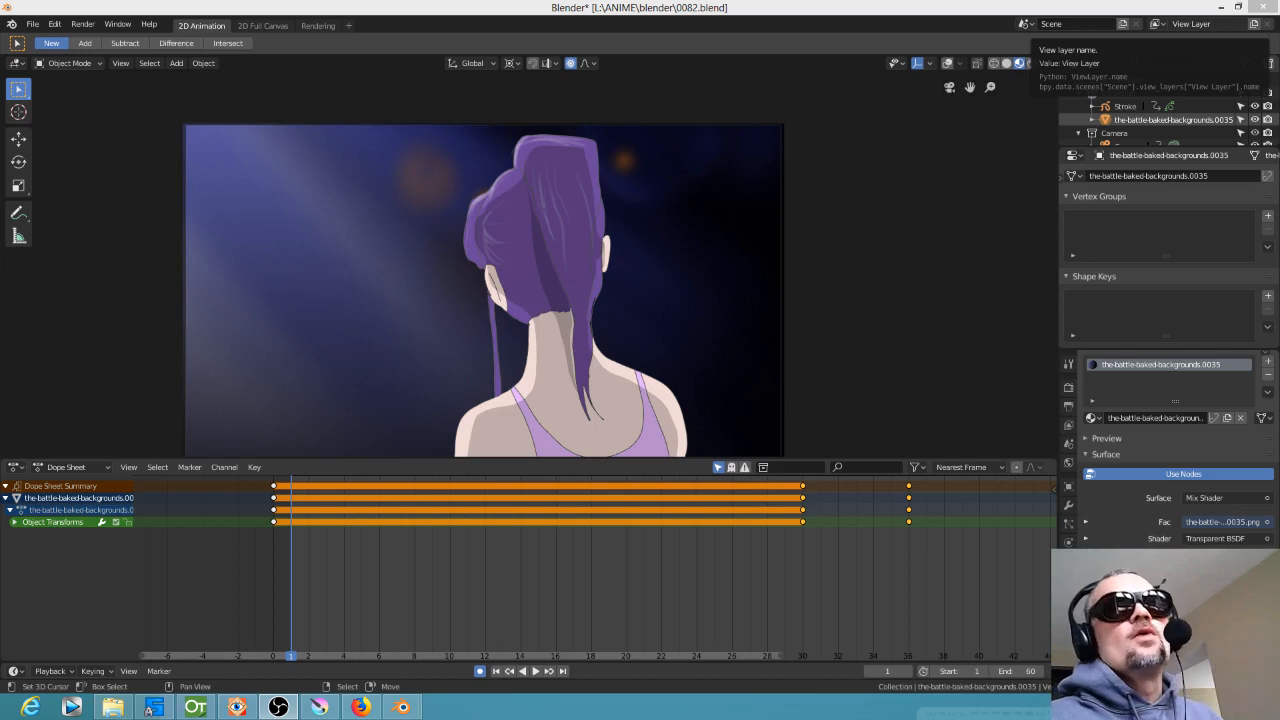
Switch to the OPENING SCENE VIDEO EDIT window and scrub the sequence back to the dagger shot around 04:38
mouse_move(401, 707)
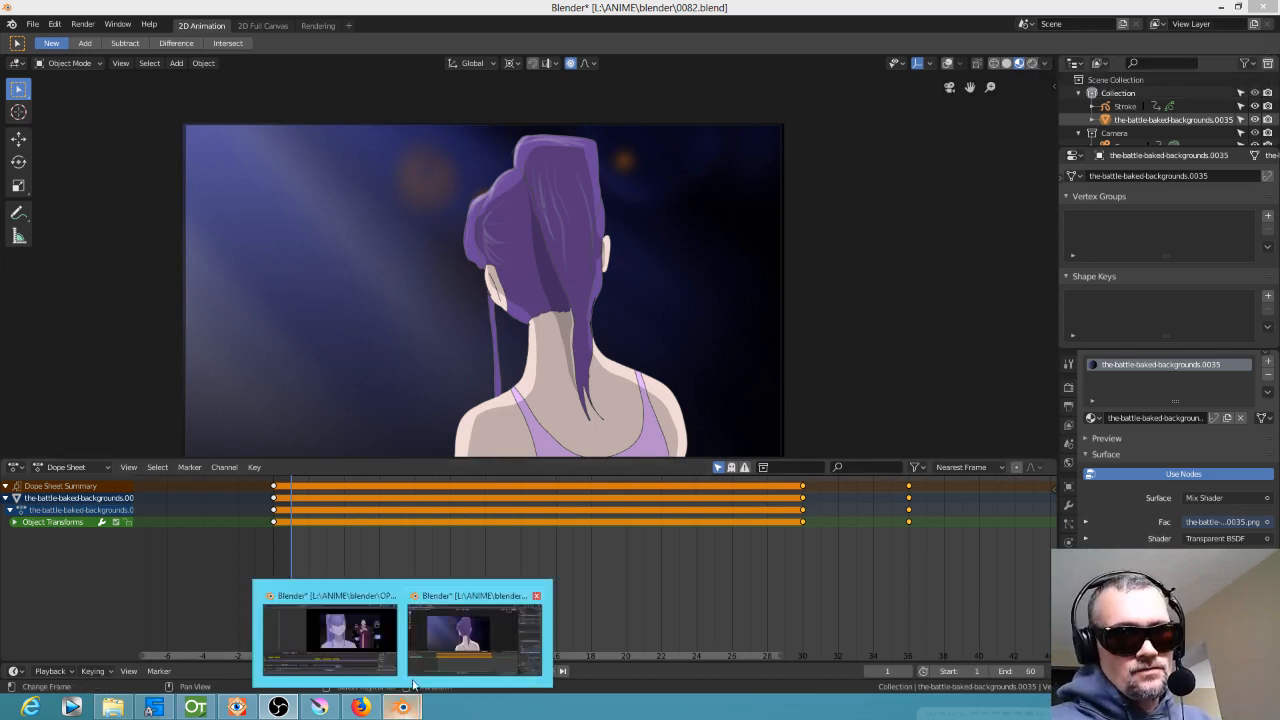
left_click(328, 640)
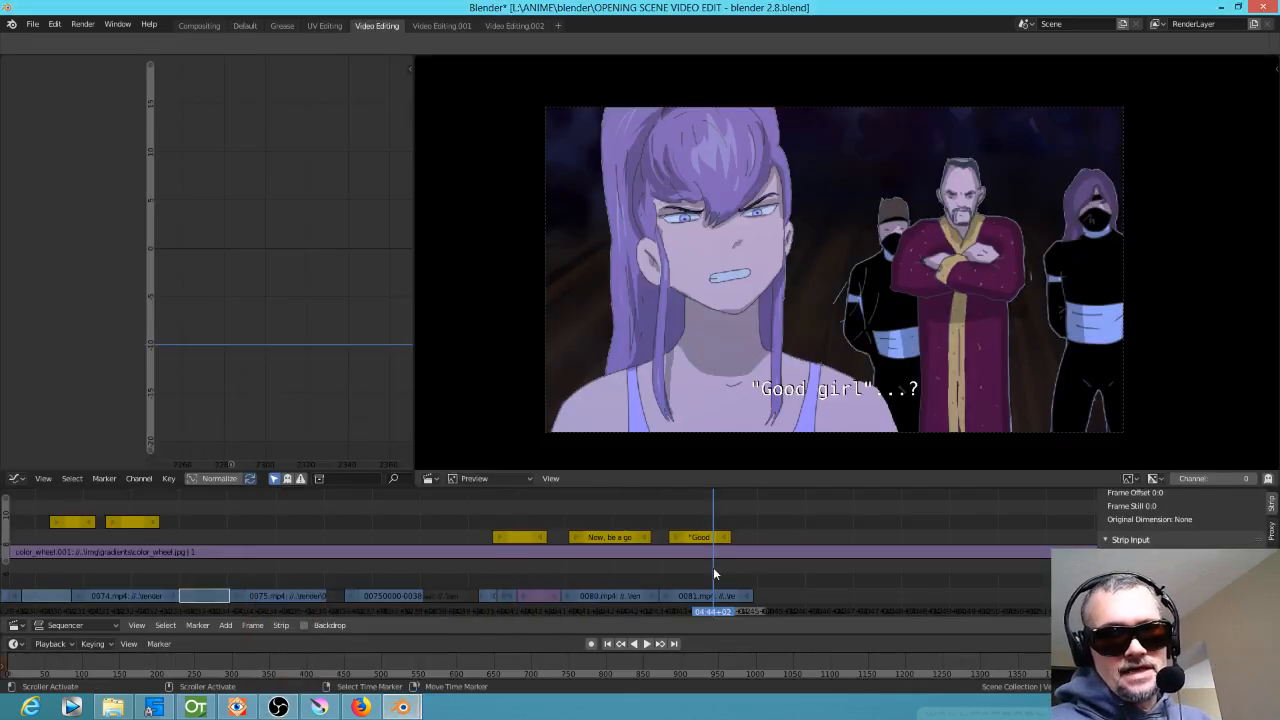
middle_click_drag(714, 573, 740, 543)
left_click_drag(374, 590, 460, 510)
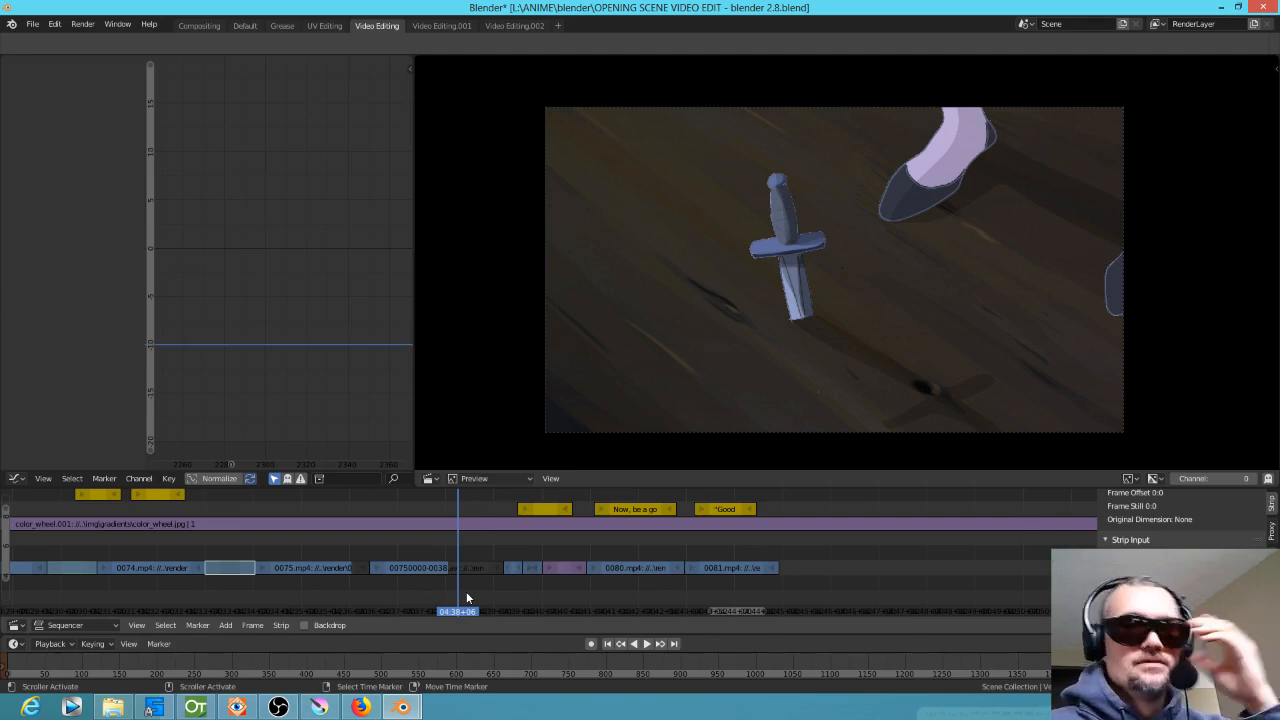
key("space")
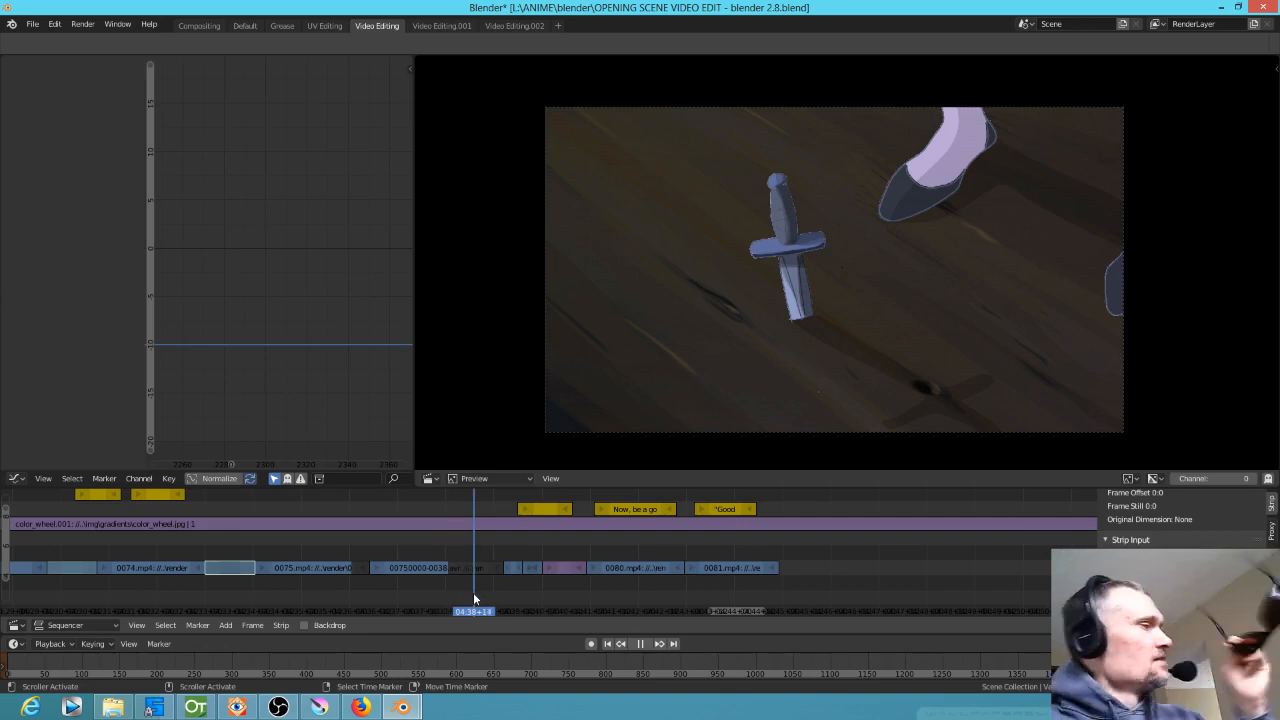
left_click_drag(474, 595, 541, 601)
left_click_drag(198, 600, 482, 533)
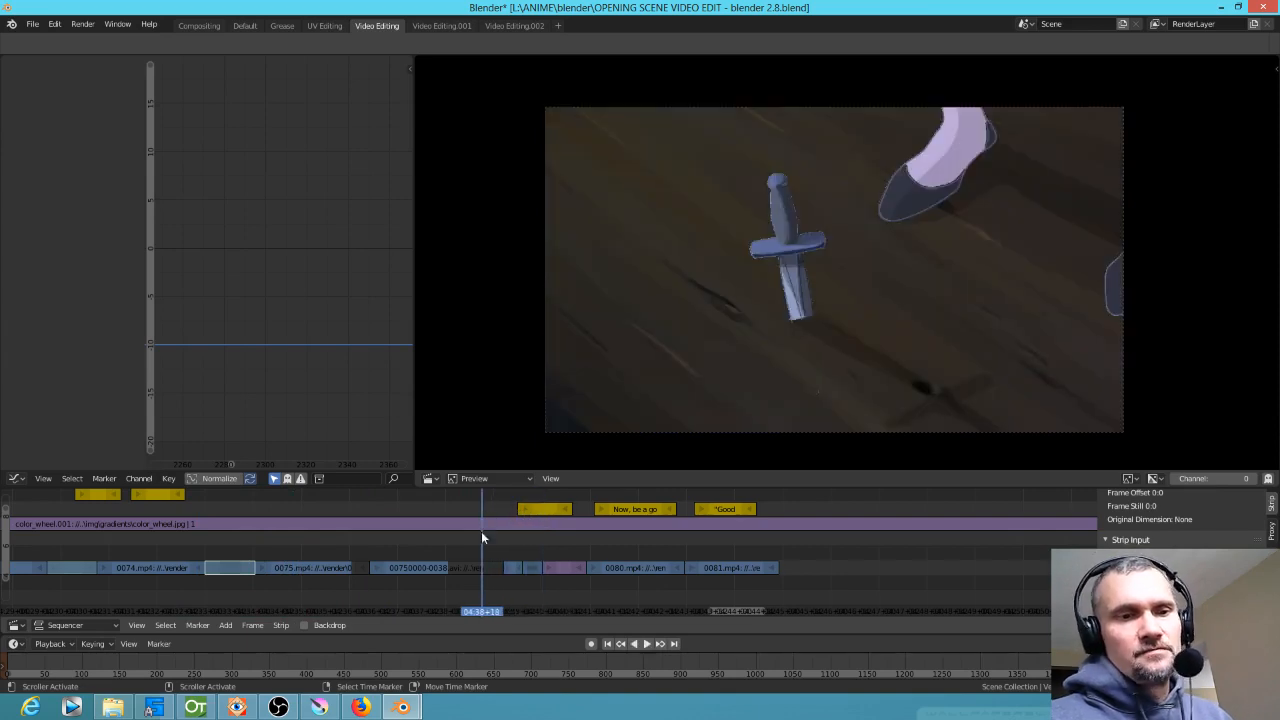
Play the dialogue shots in strips 0080 and 0081 and move the playhead to 04:44+13
key("space")
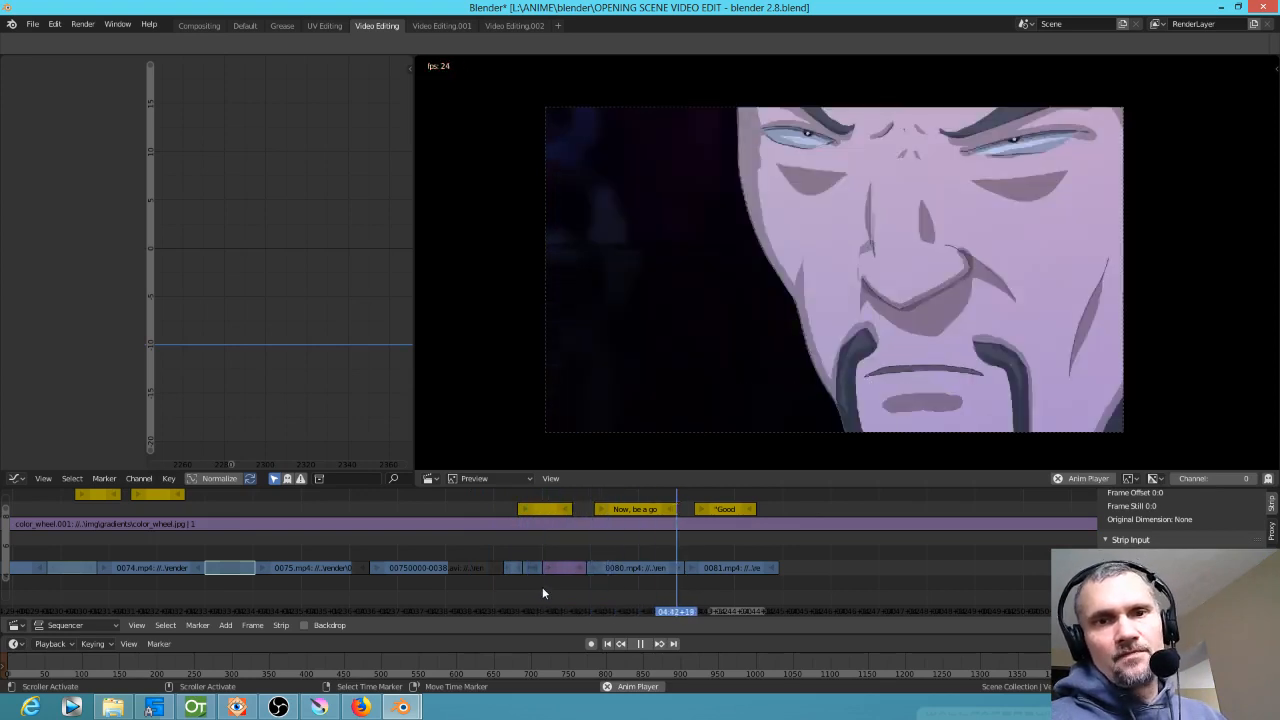
left_click(596, 591)
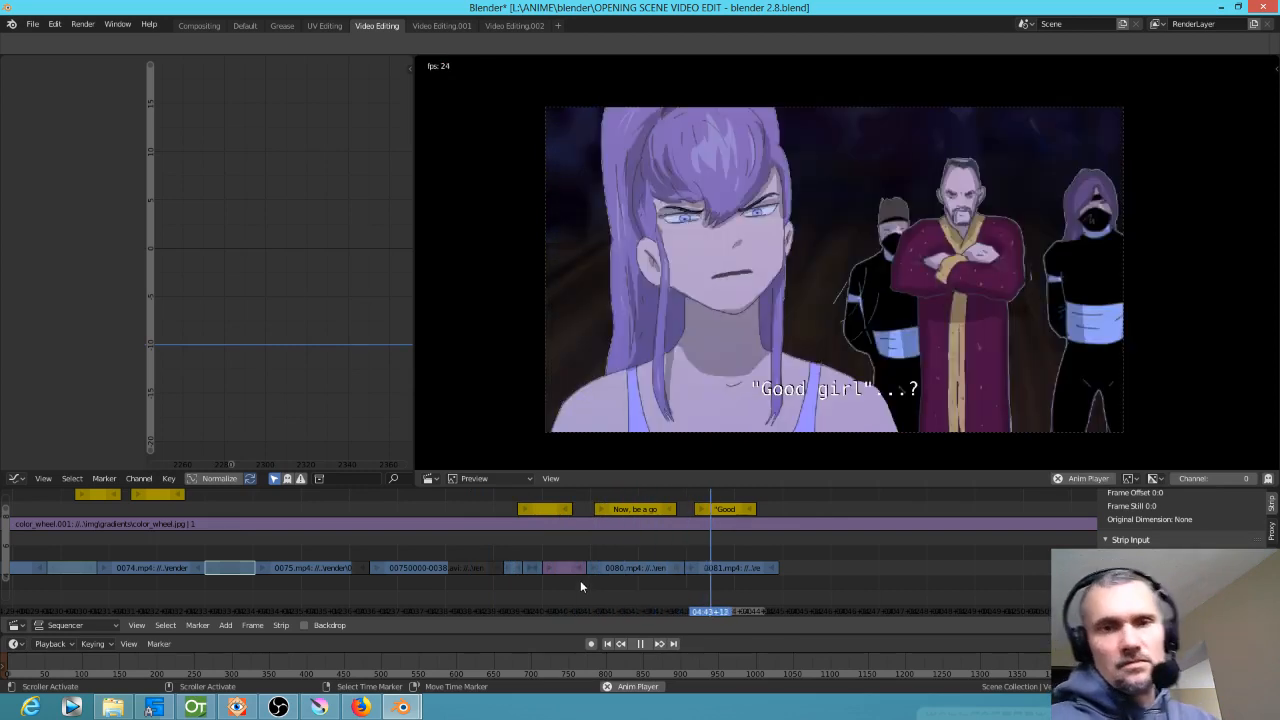
key("space")
left_click(619, 594)
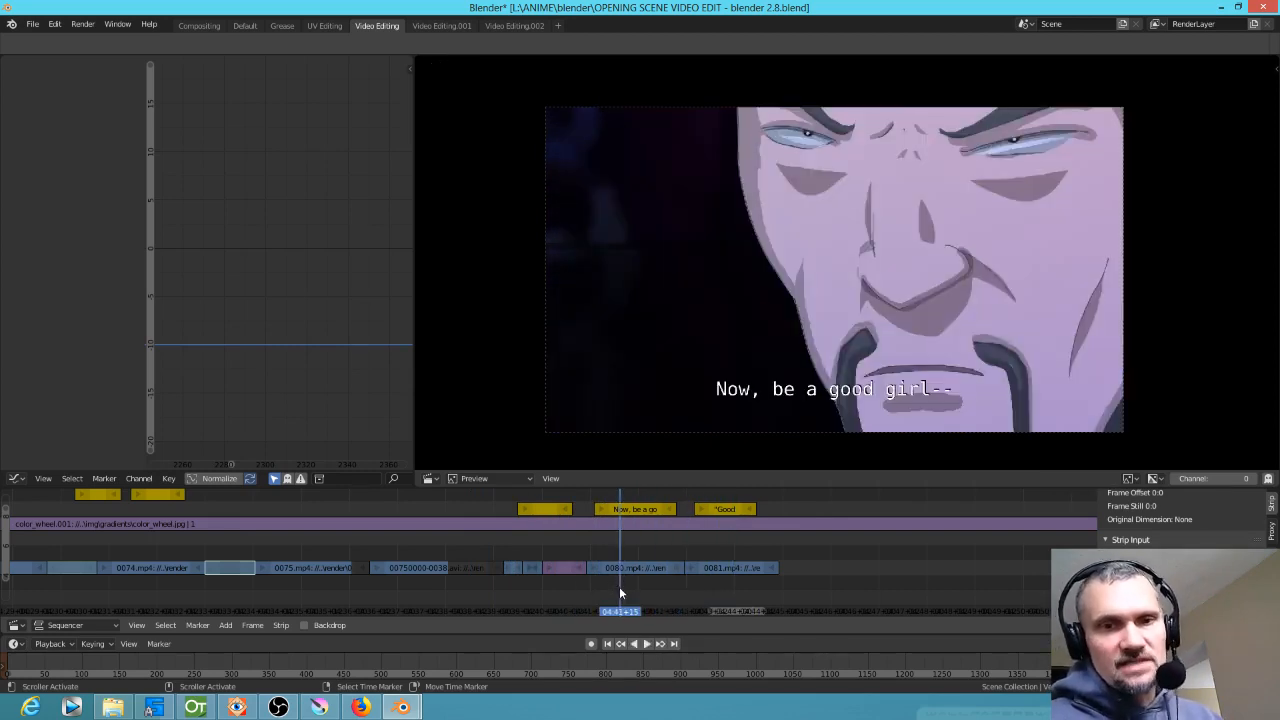
key("space")
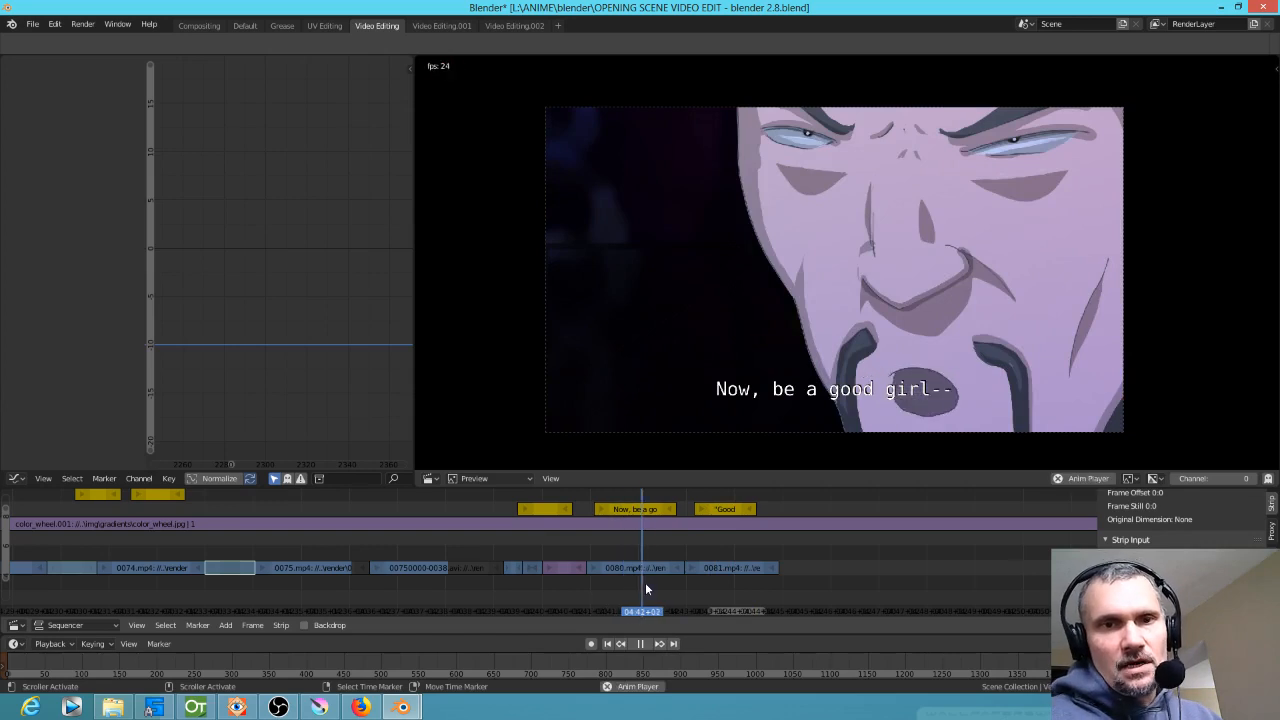
key("space")
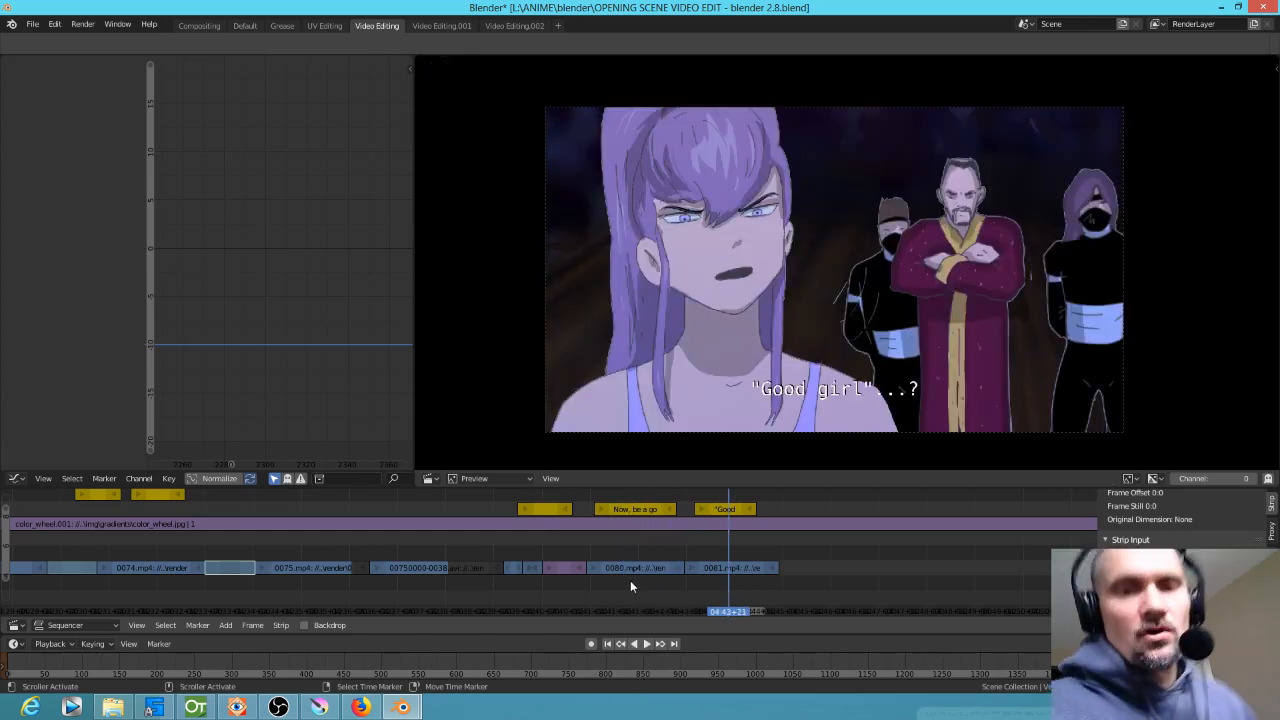
left_click_drag(637, 590, 762, 612)
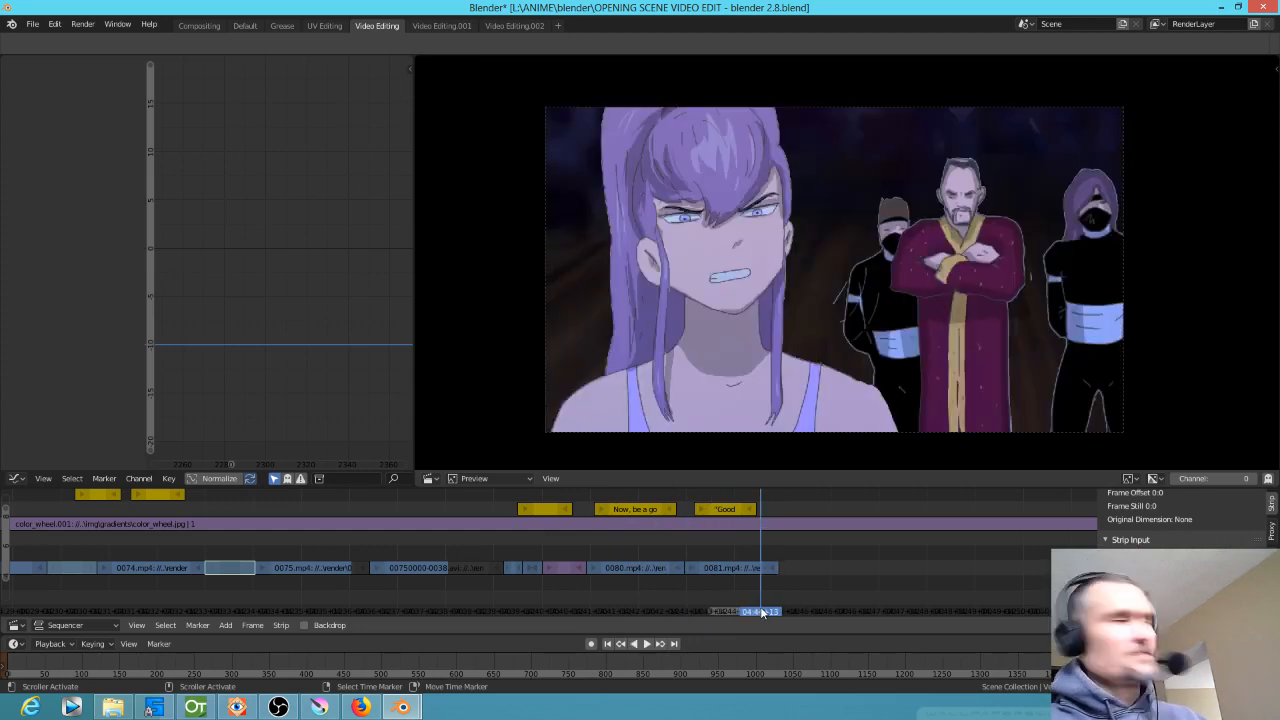
Save the video edit file and switch back to the 0082.blend window
key("ctrl+s")
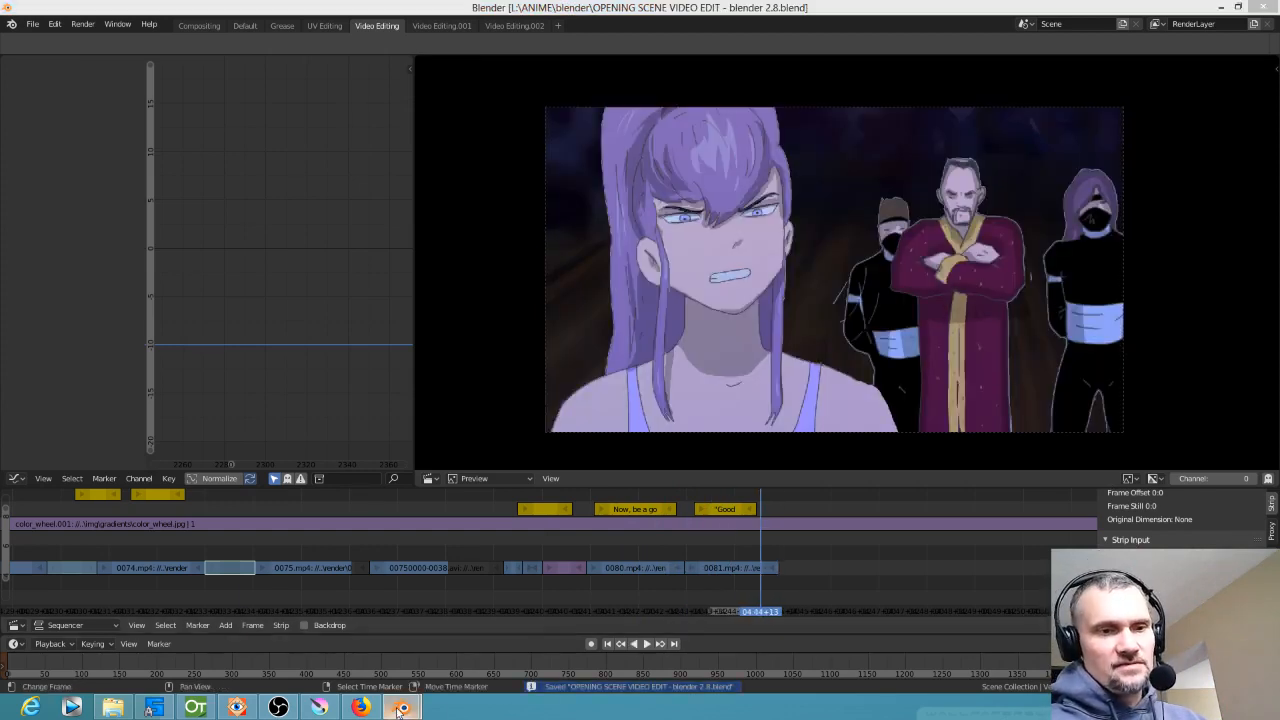
mouse_move(401, 707)
left_click(446, 645)
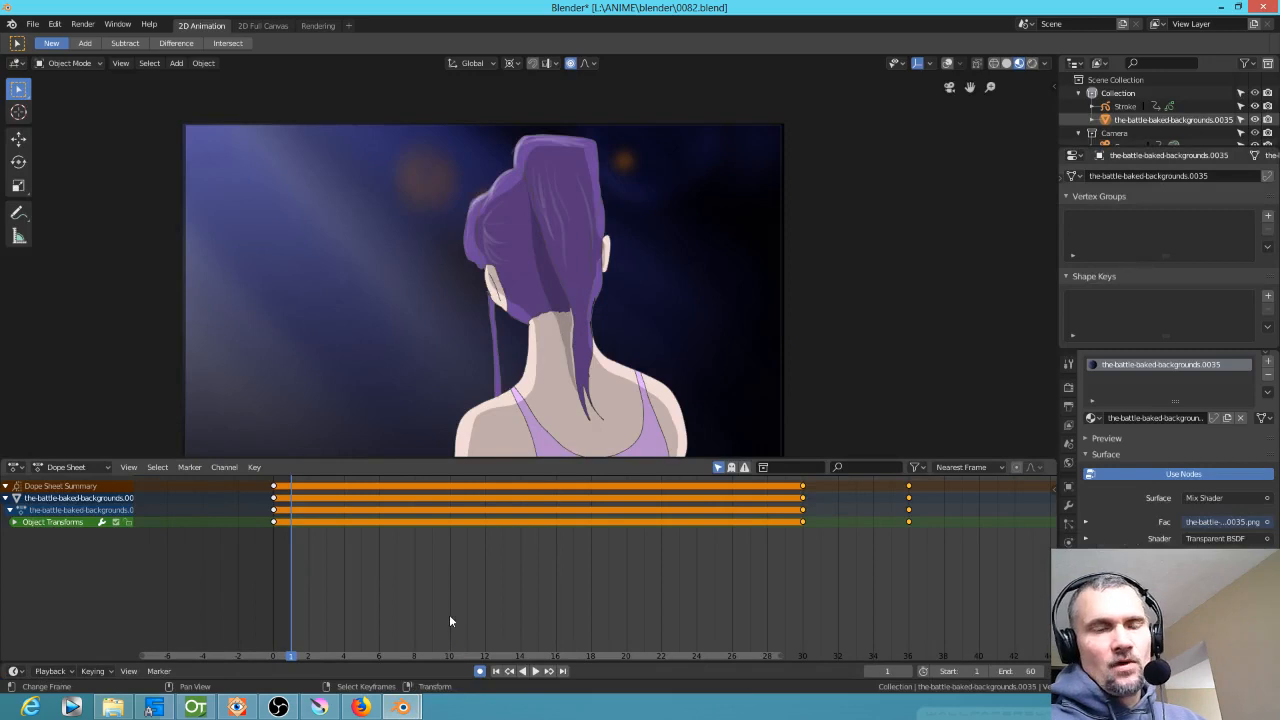
Return to frame 0 and delete the background plane's keyframes at frames 30 and 36
left_click_drag(330, 582, 259, 552)
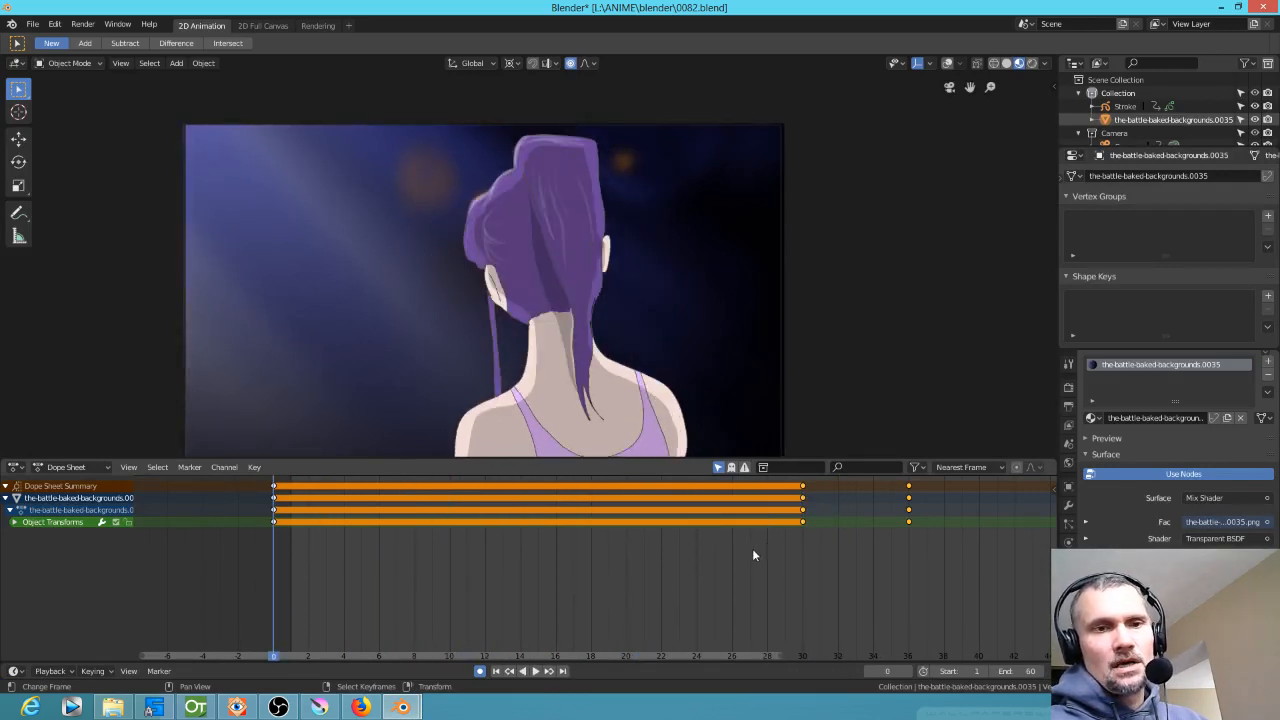
key("x")
left_click(804, 521)
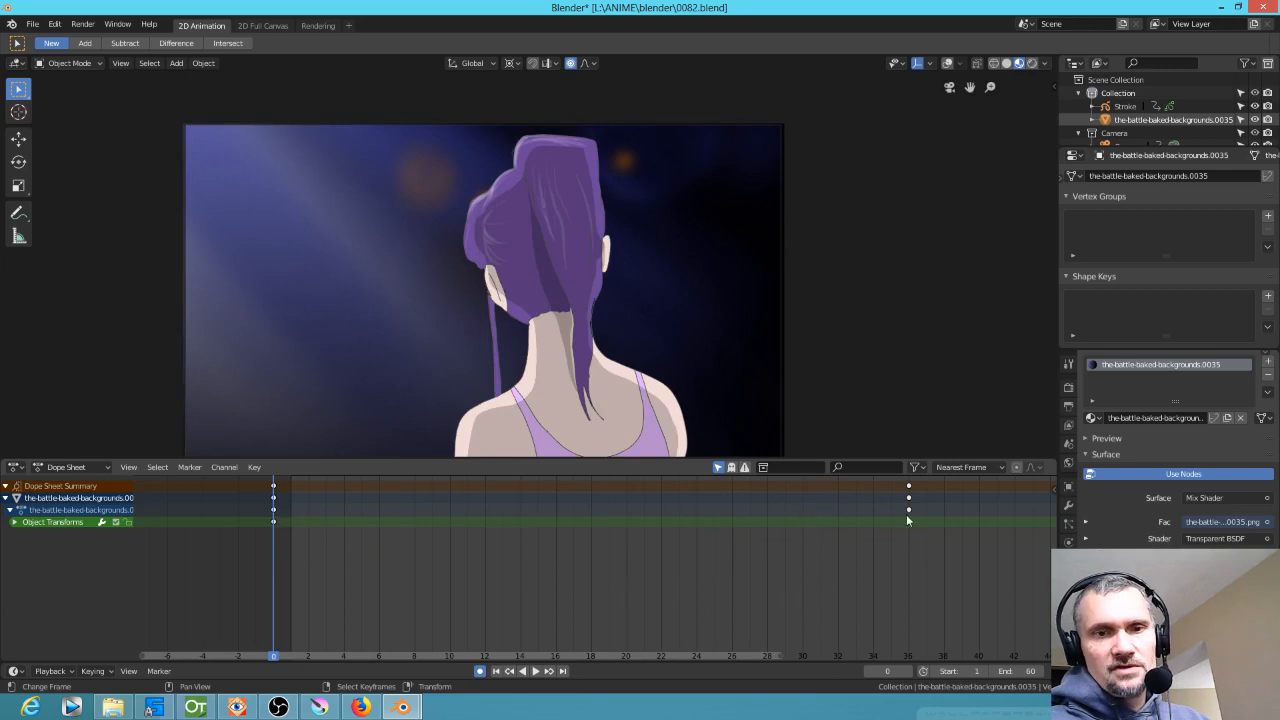
key("x")
left_click(908, 523)
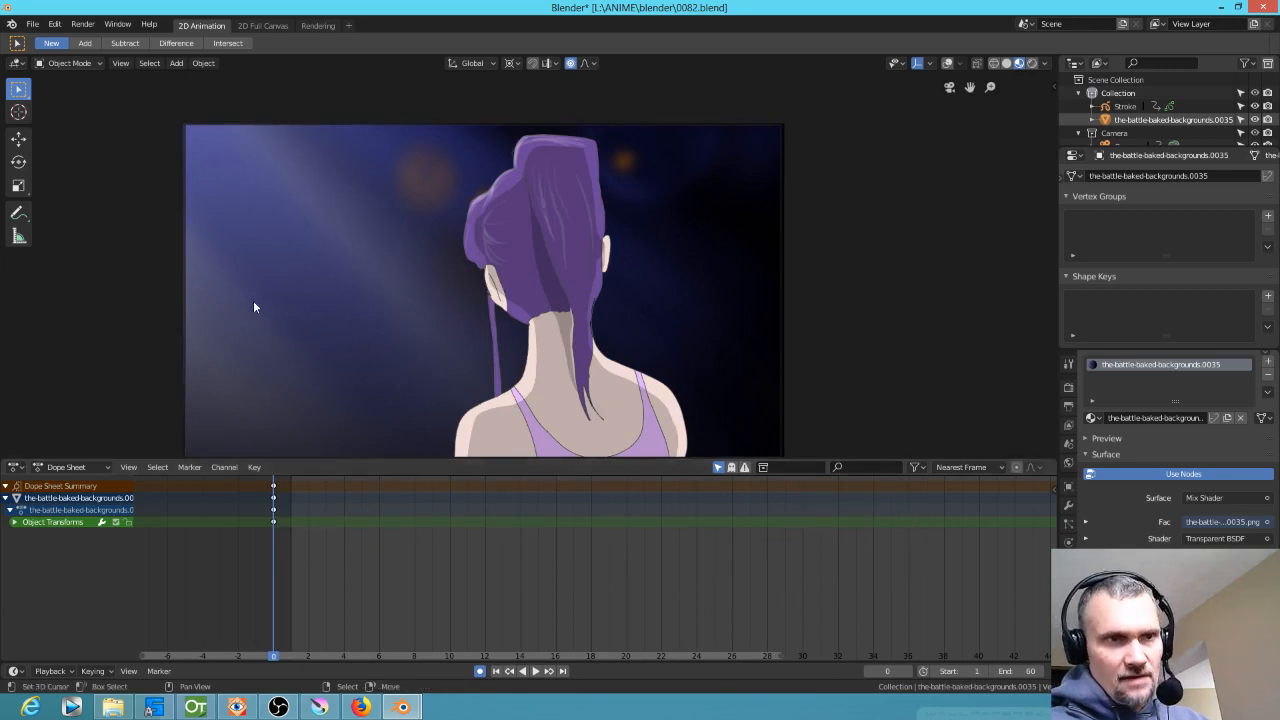
Select the camera to check its keyframes, play the shot, and return to frame 0
left_click(184, 266)
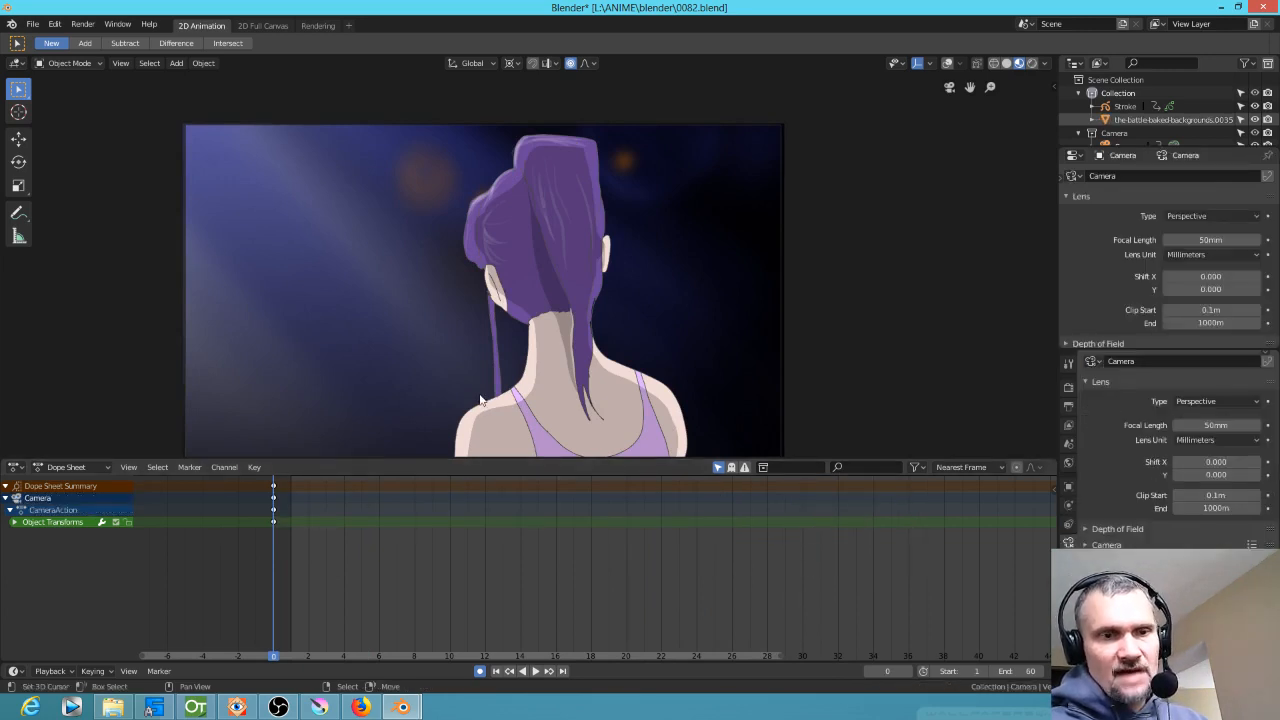
key("space")
left_click_drag(369, 595, 240, 562)
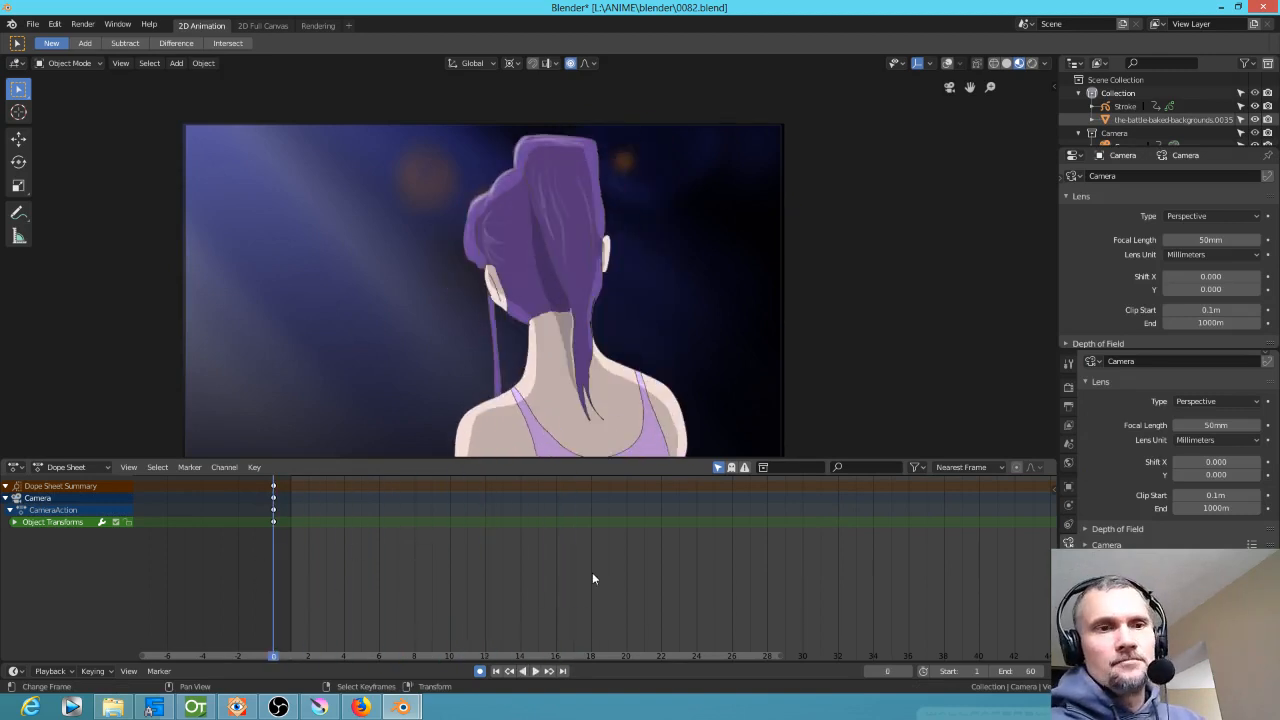
Leave the camera view for an angled perspective of the scene and select the background plane
middle_click_drag(510, 290, 649, 337)
mouse_move(504, 308)
middle_mouse_down()
mouse_move(471, 301)
mouse_move(492, 305)
middle_mouse_up()
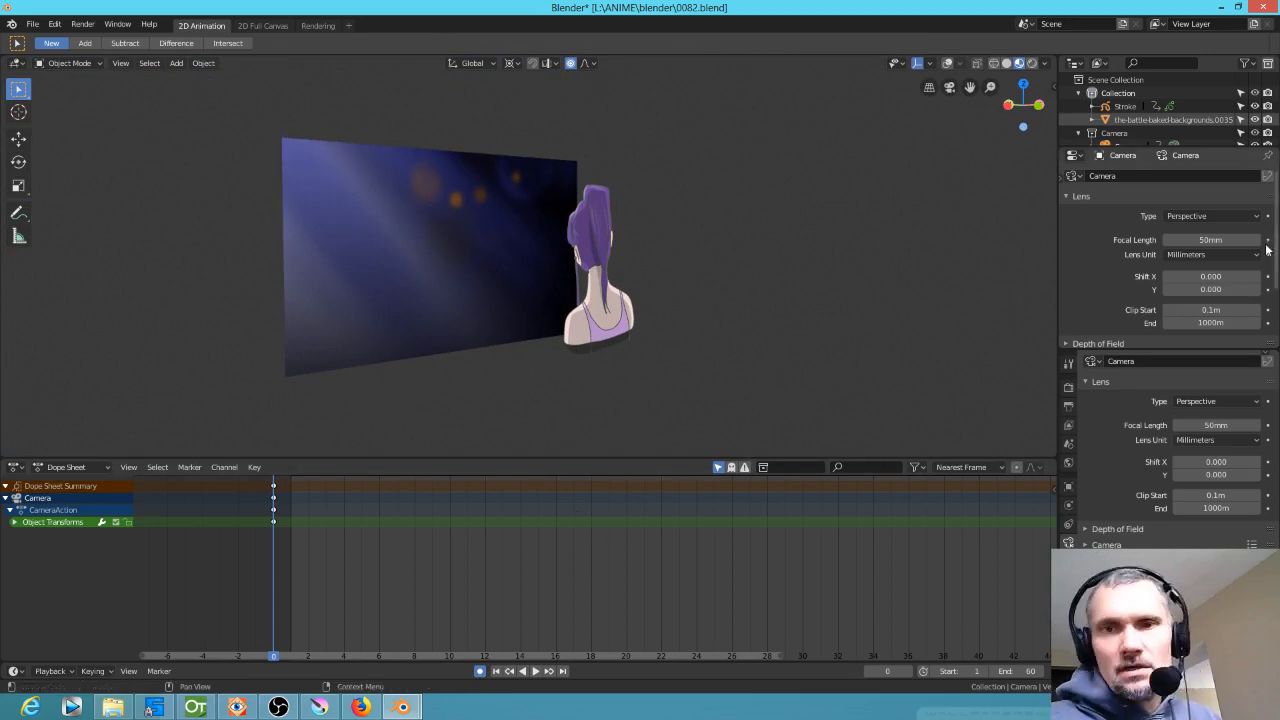
left_click(398, 220)
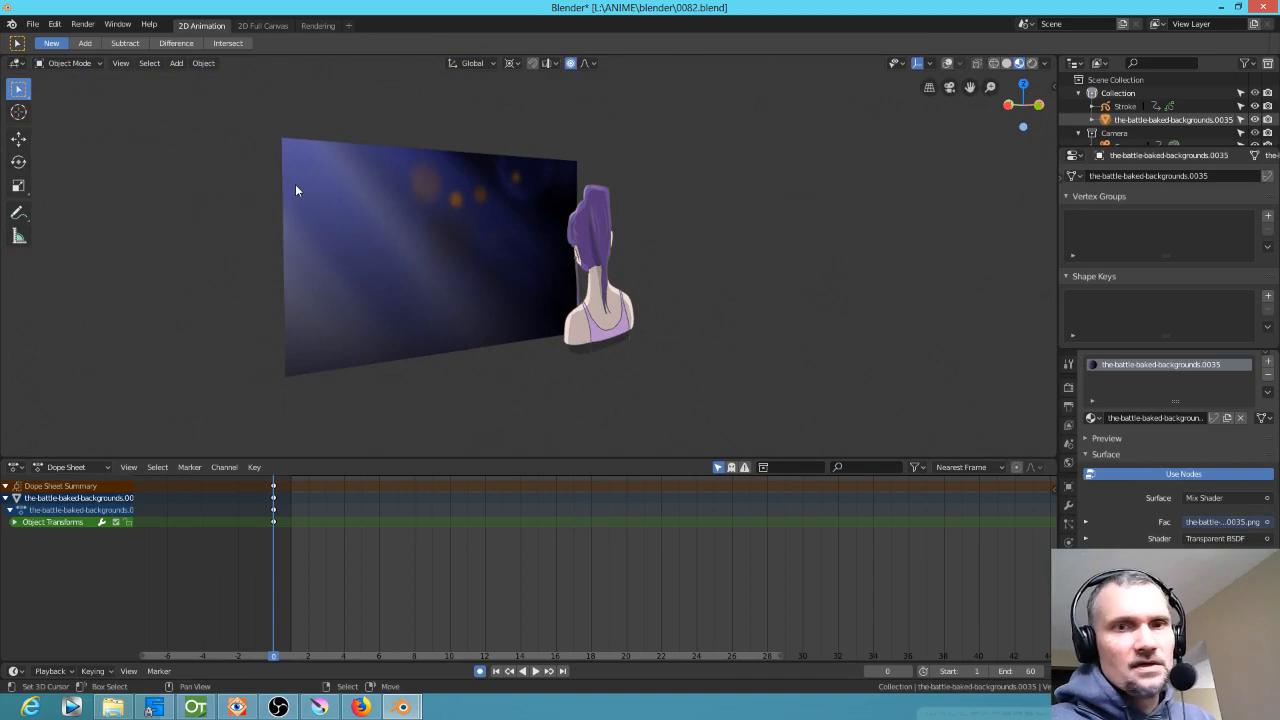
middle_click_drag(373, 272, 504, 350)
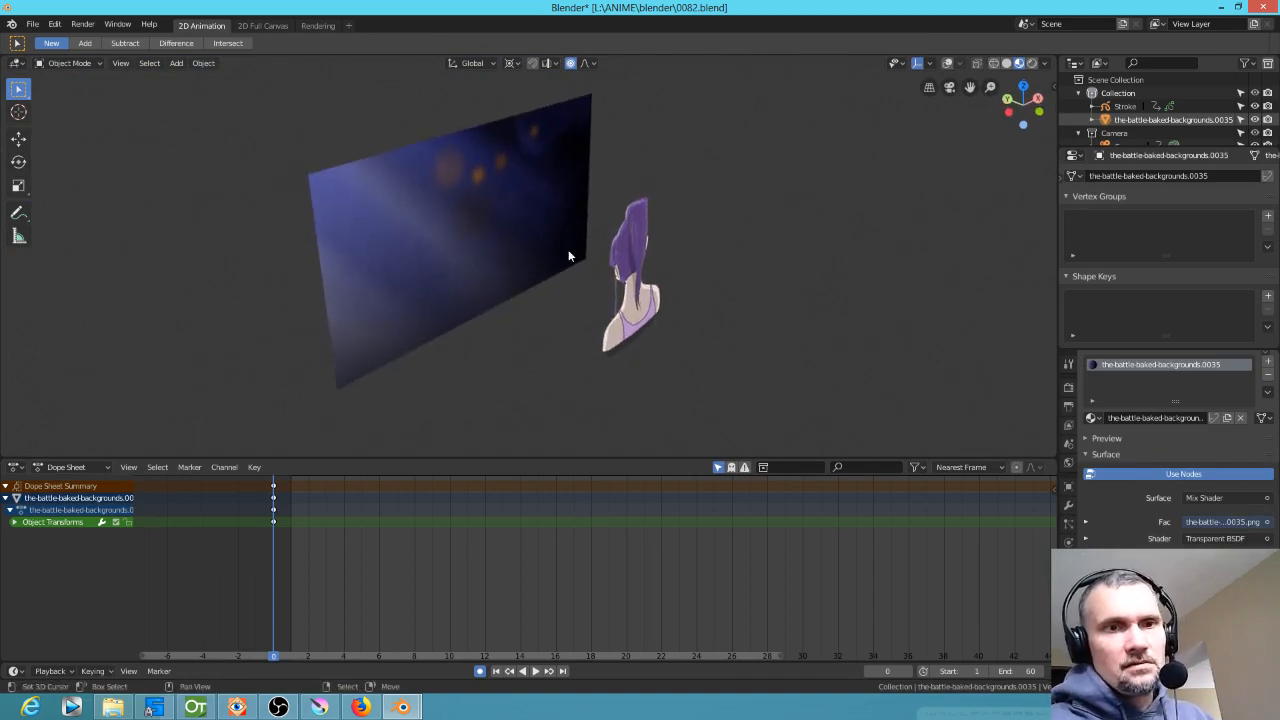
left_click(641, 268)
left_click(332, 236)
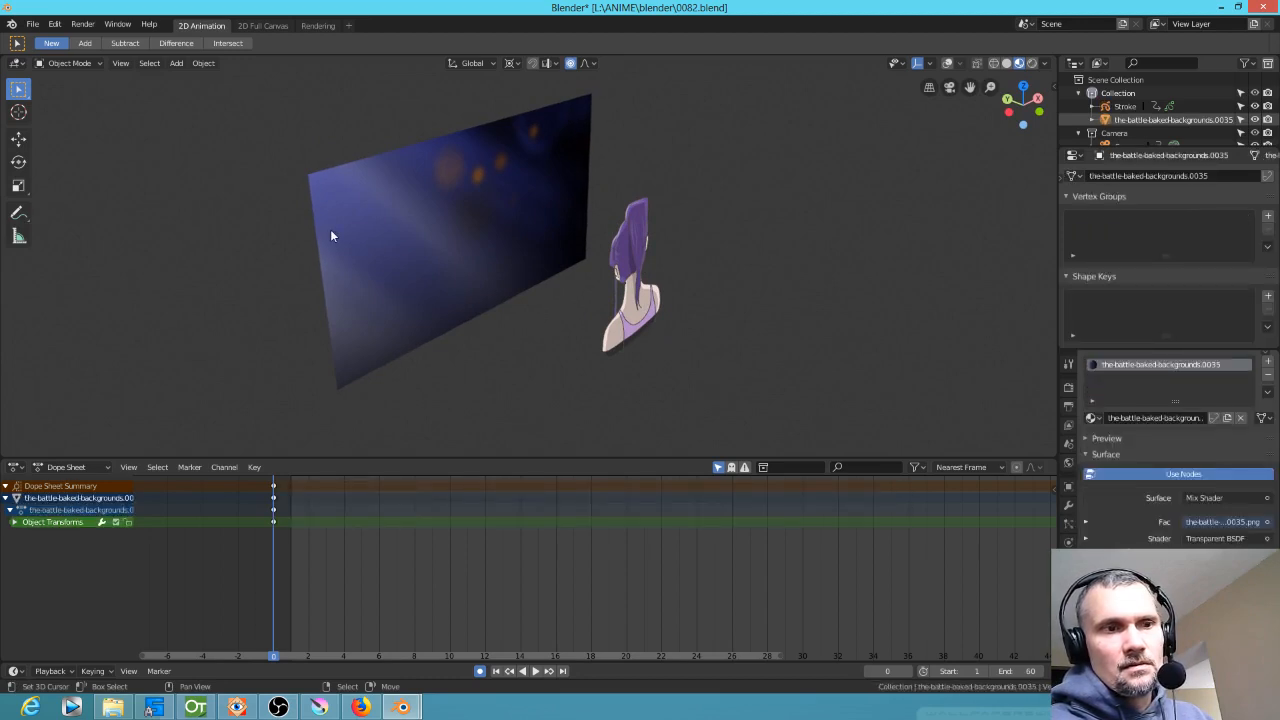
Turn on the viewport overlays, keeping material preview shading, and reselect the background plane
left_click(1006, 63)
left_click(1018, 63)
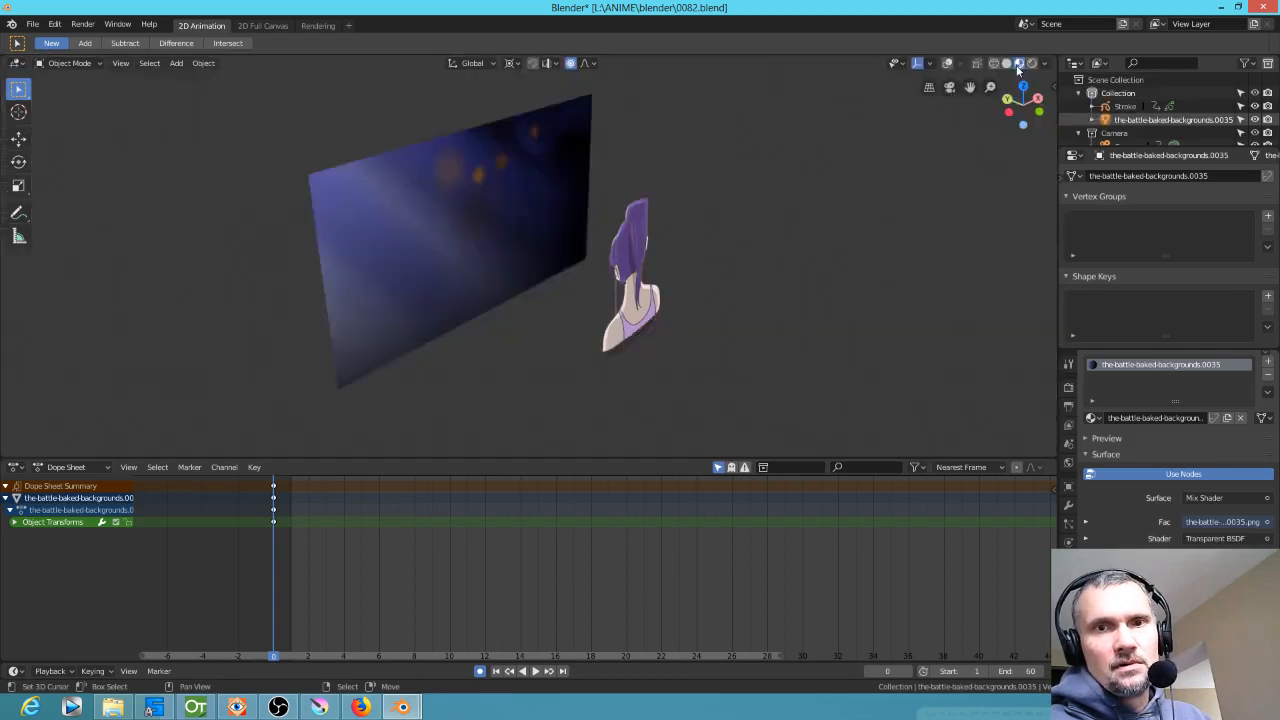
left_click(948, 65)
left_click(948, 65)
left_click(948, 65)
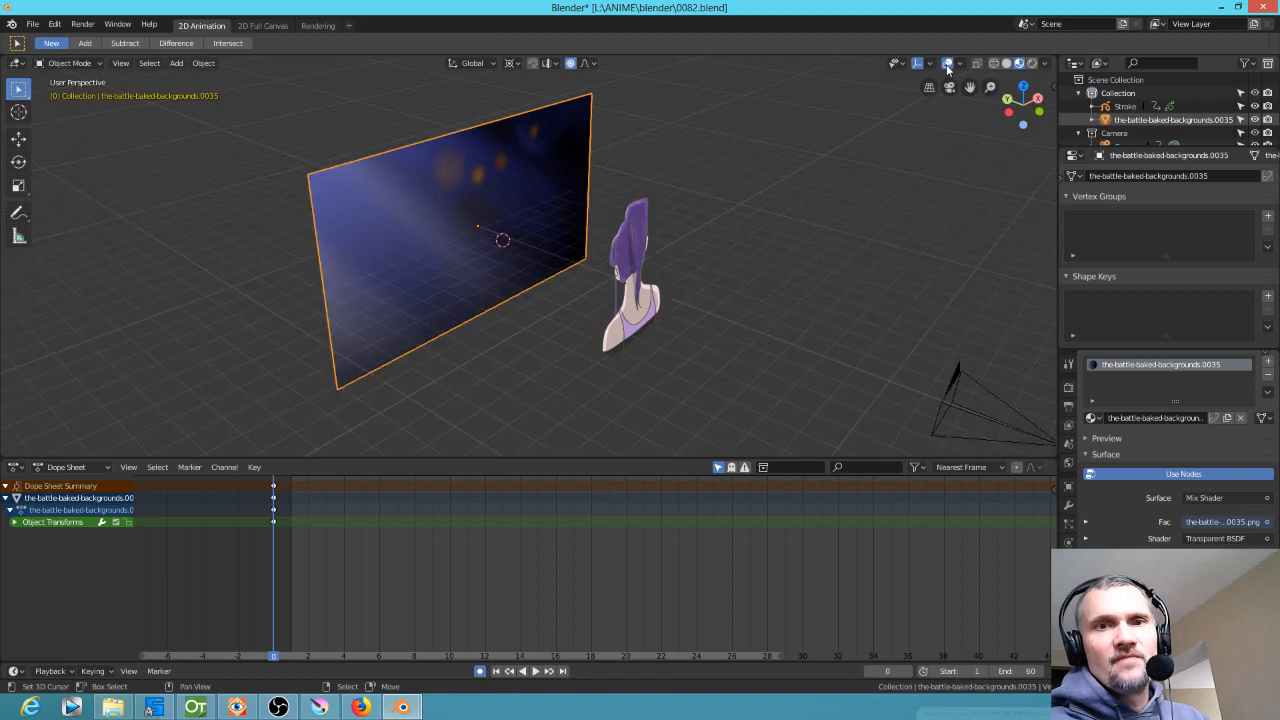
left_click(627, 289)
left_click(468, 285)
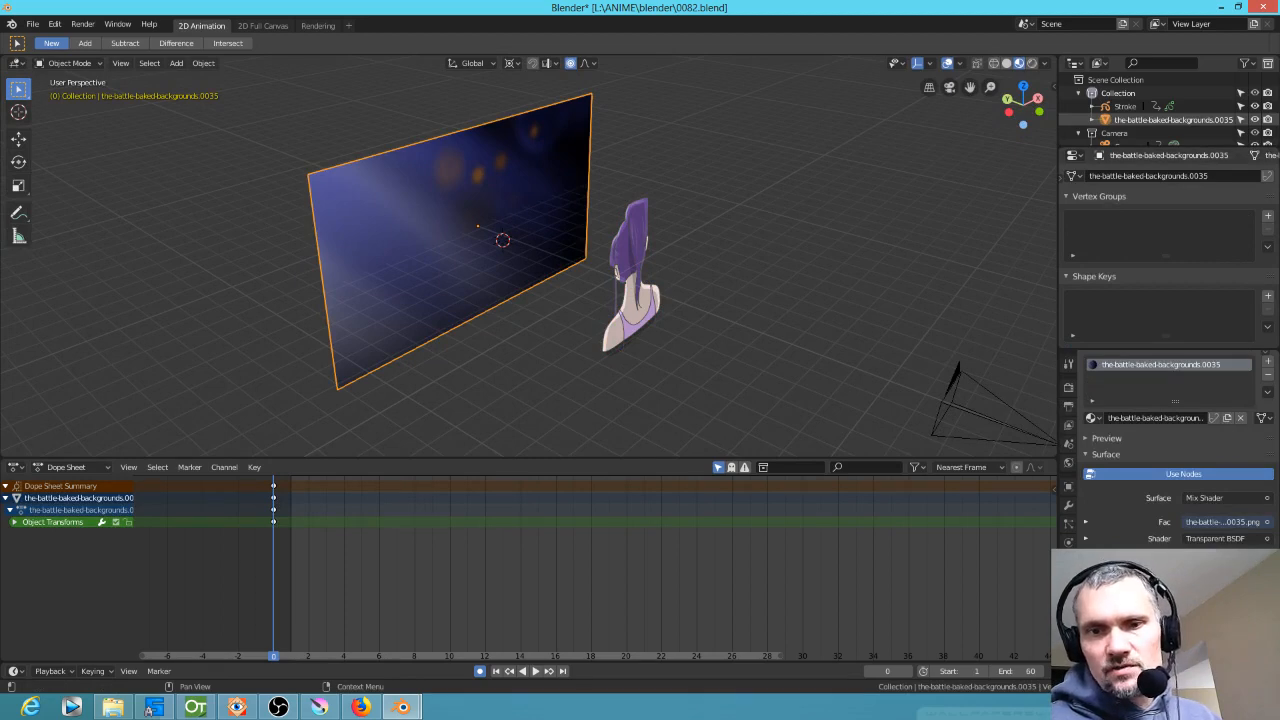
Examine the texture settings and the background plane's material surface and blend settings
left_click(1068, 621)
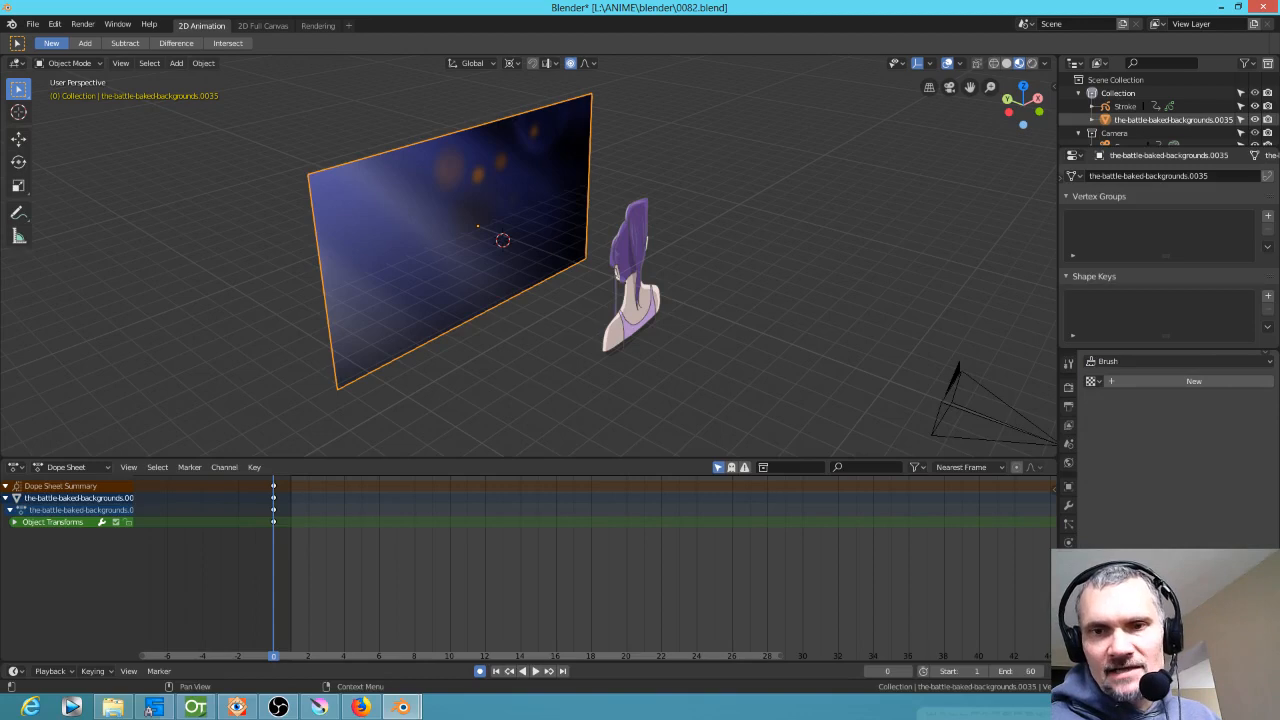
left_click(1091, 381)
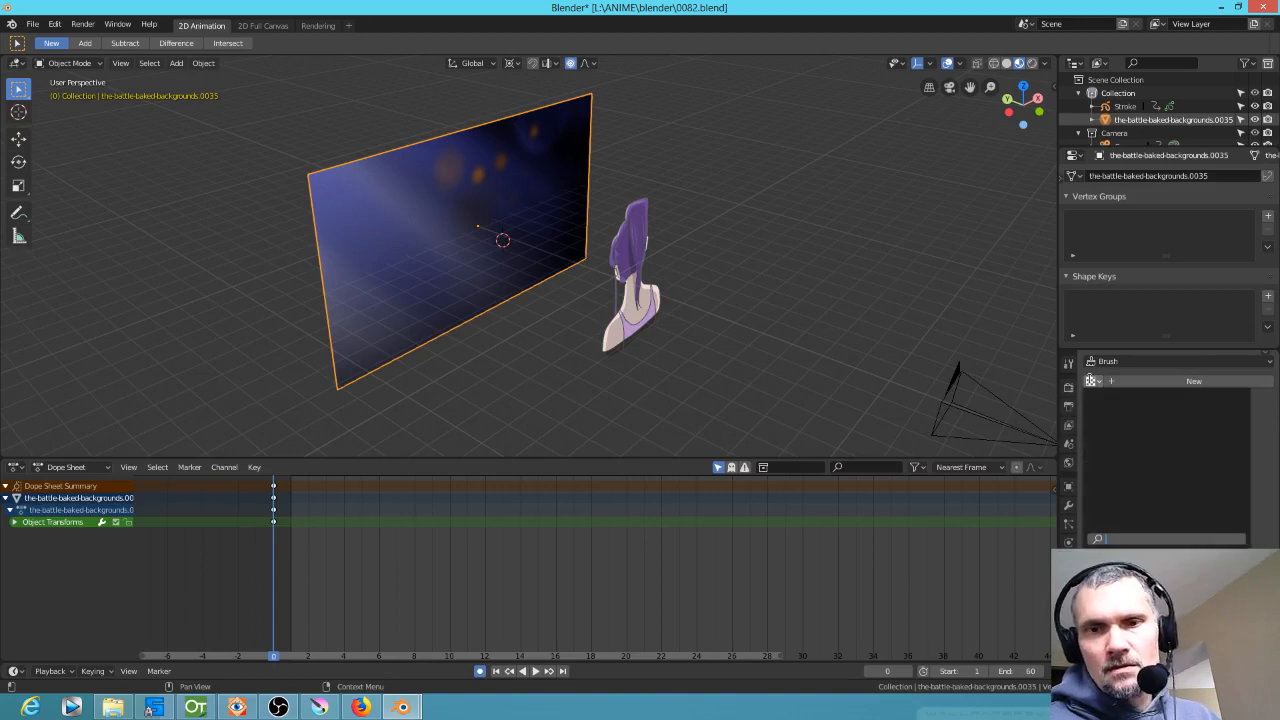
left_click(1091, 381)
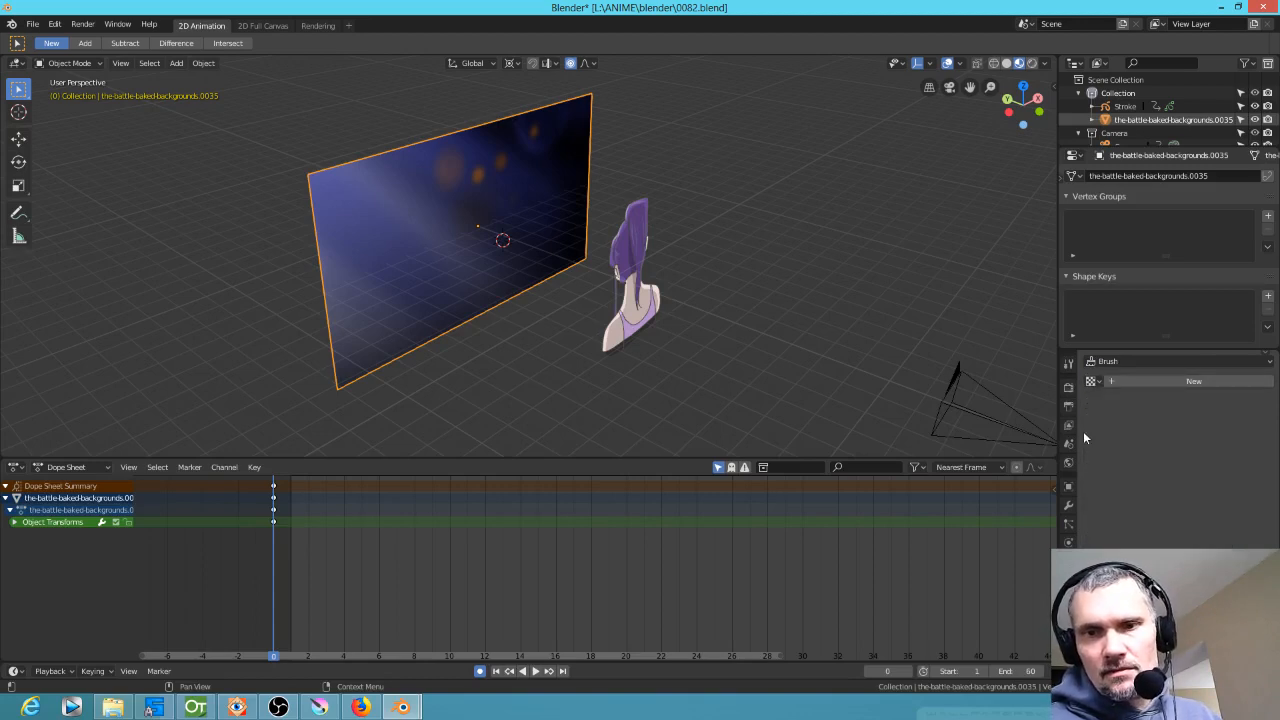
left_click(1271, 362)
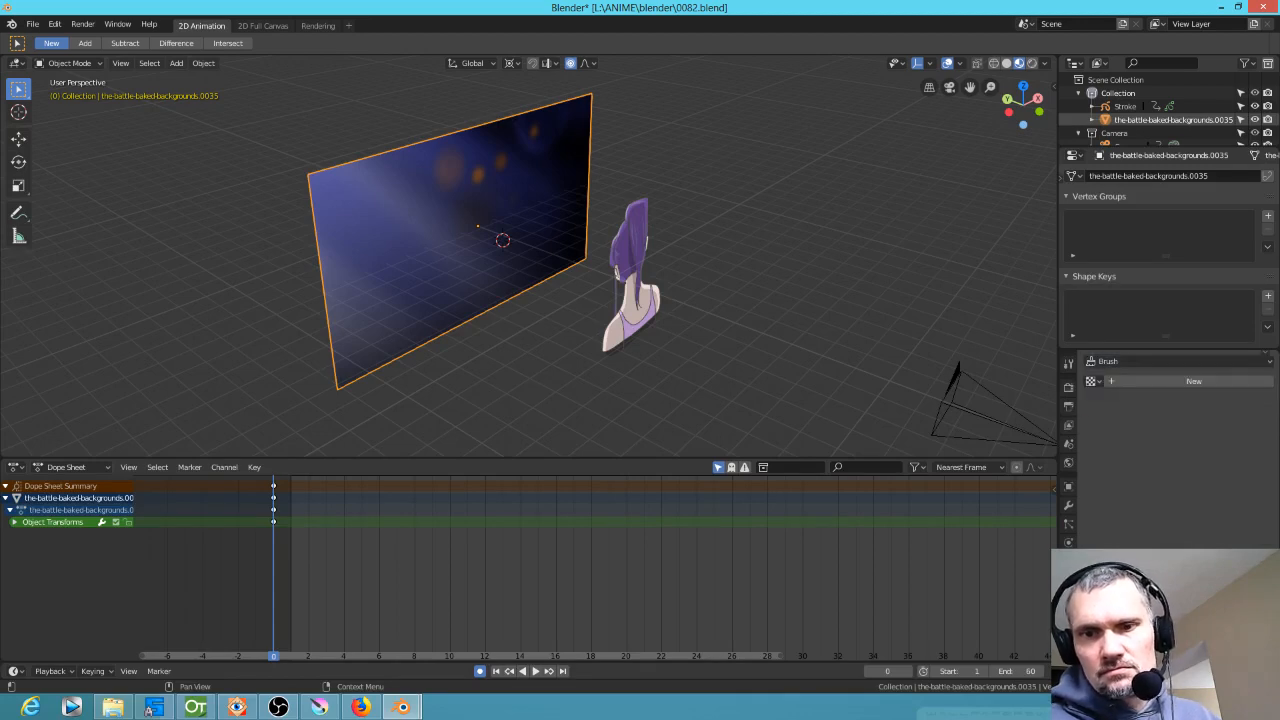
left_click(1068, 600)
mouse_move(1175, 398)
left_mouse_down()
mouse_move(1177, 433)
mouse_move(1179, 394)
left_mouse_up()
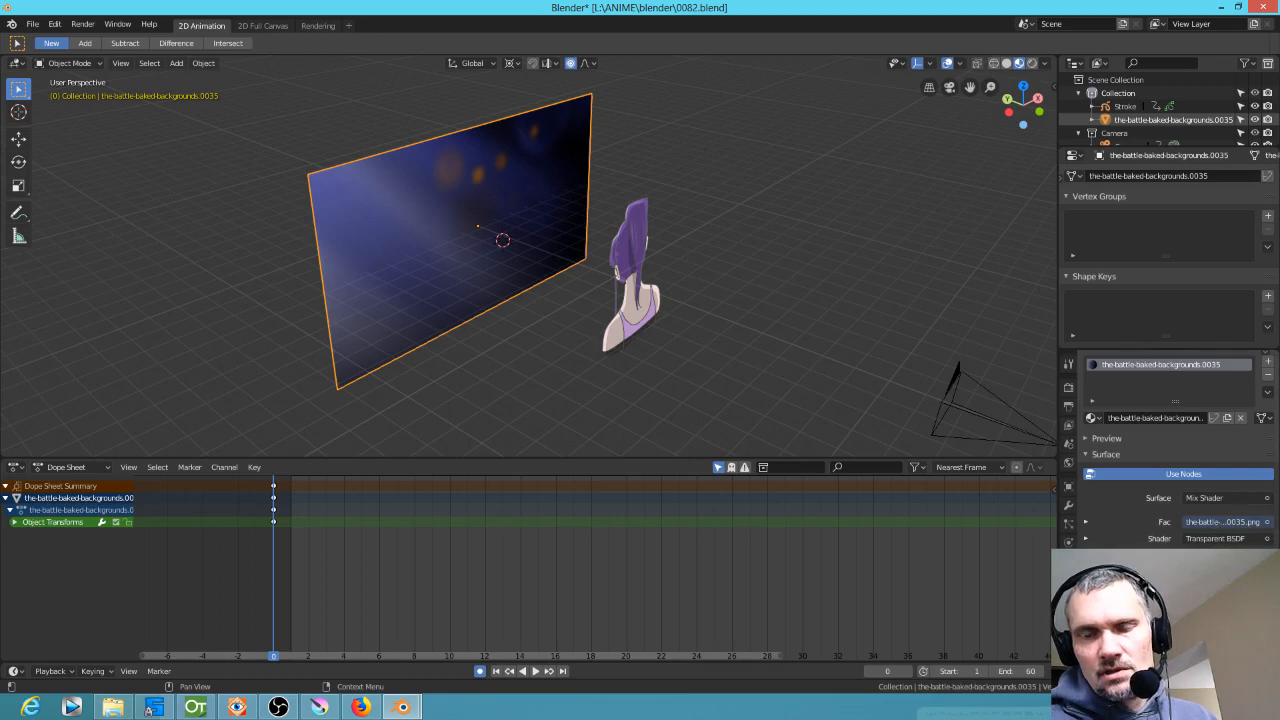
scroll(1170, 450, "down", 2)
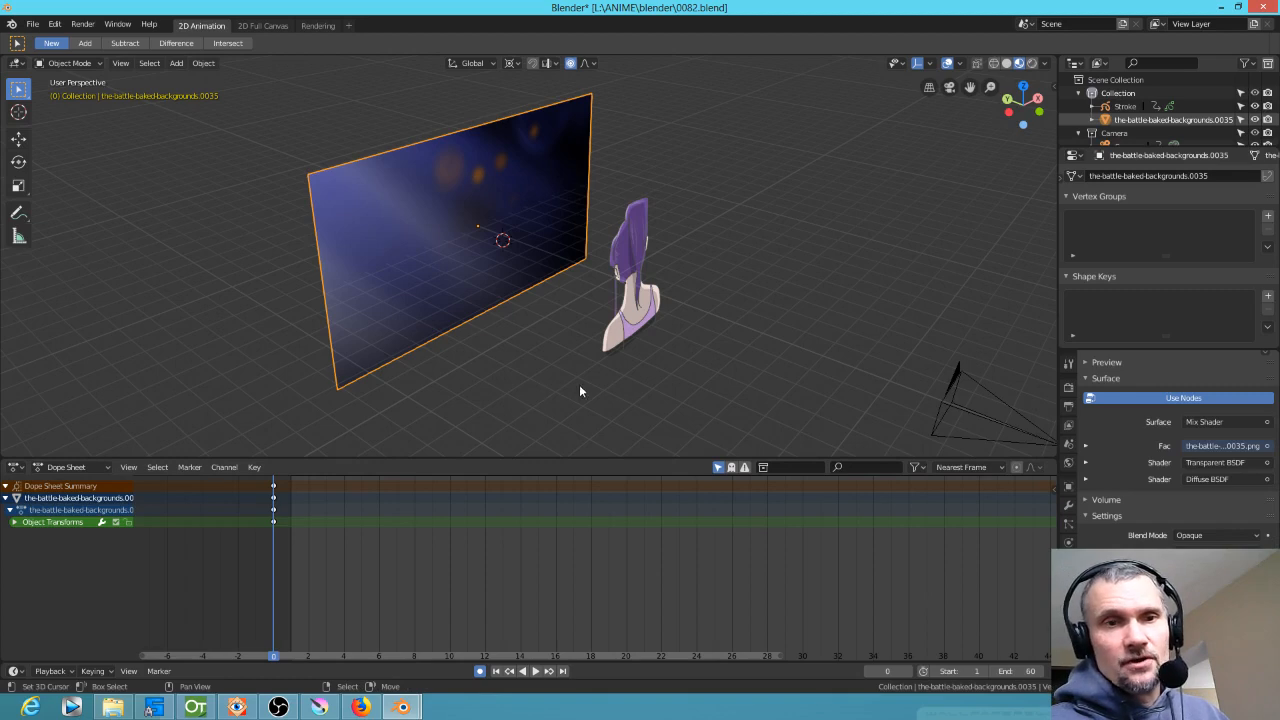
Return to the camera view, switch the dope sheet to Grease Pencil mode, and play the character animation
mouse_move(624, 389)
middle_mouse_down()
mouse_move(610, 378)
mouse_move(623, 374)
middle_mouse_up()
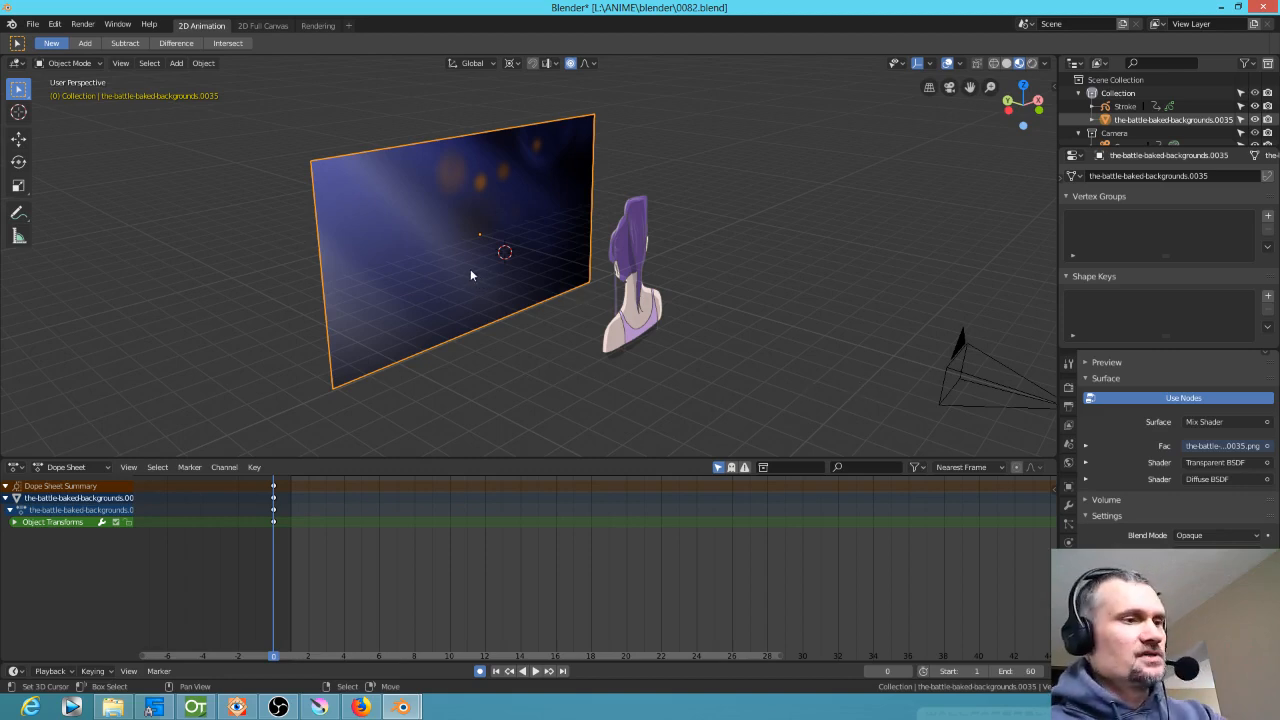
key("KP_0")
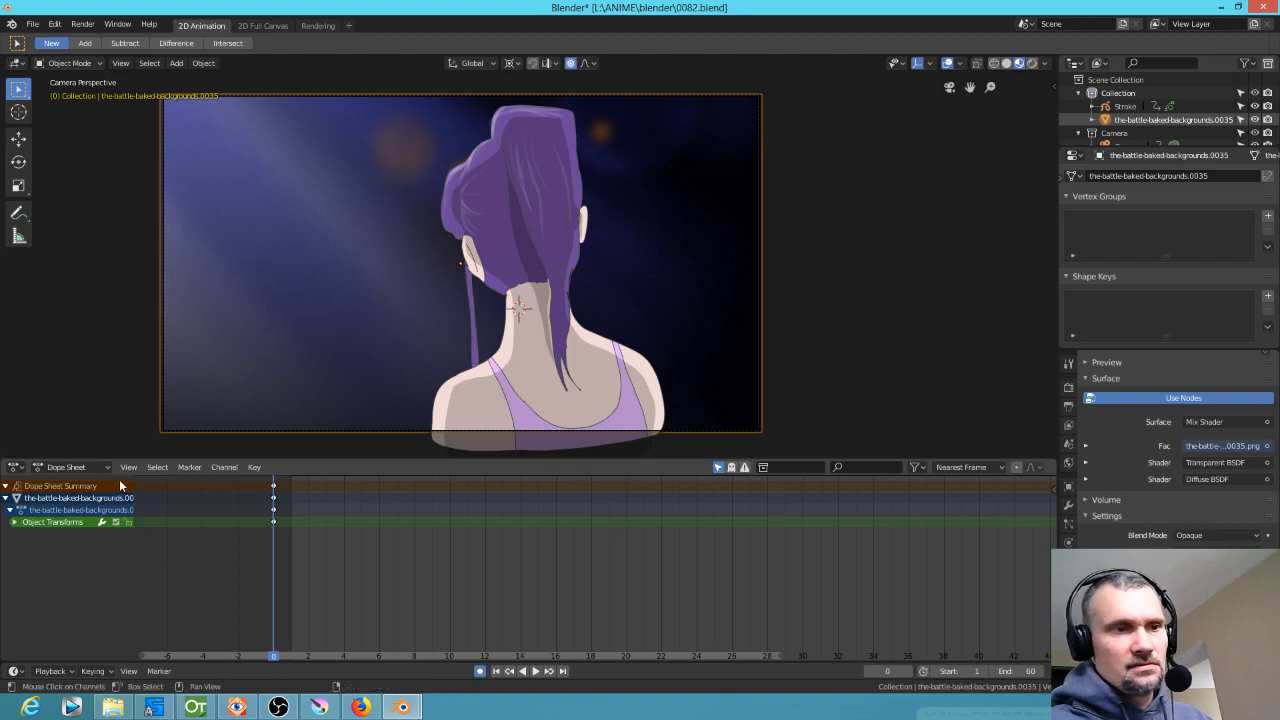
left_click(70, 467)
left_click(75, 527)
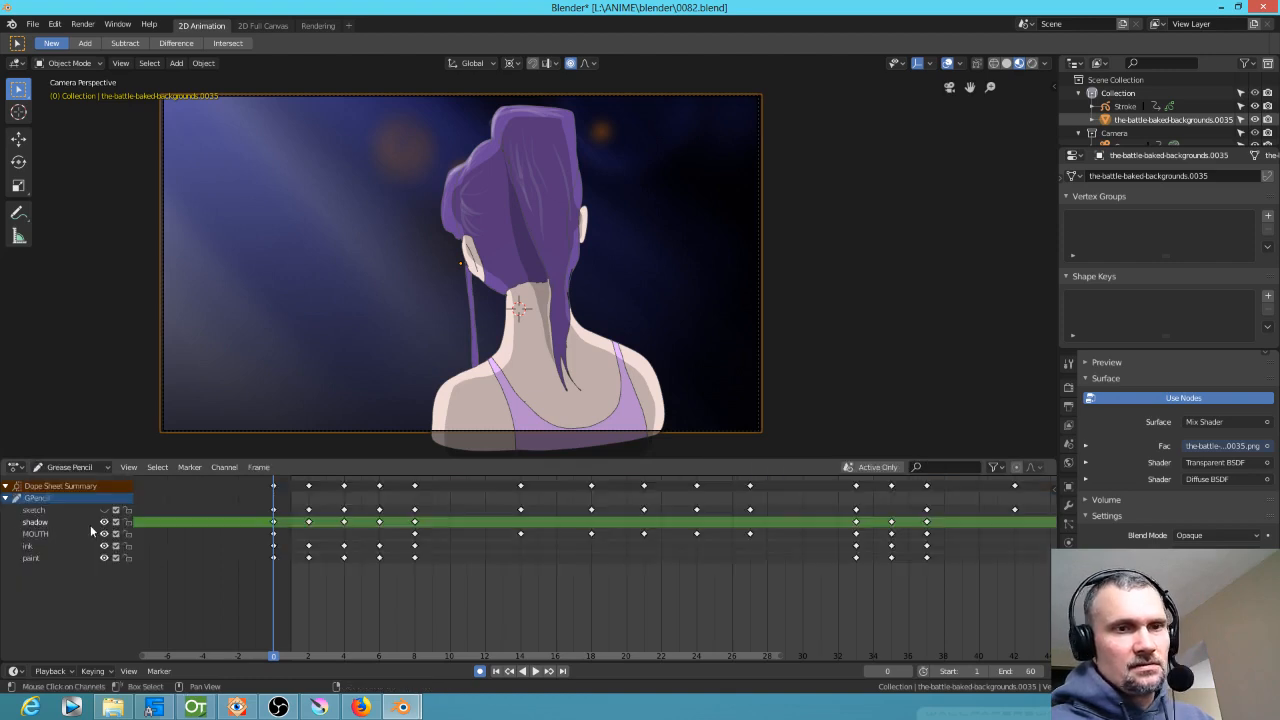
key("space")
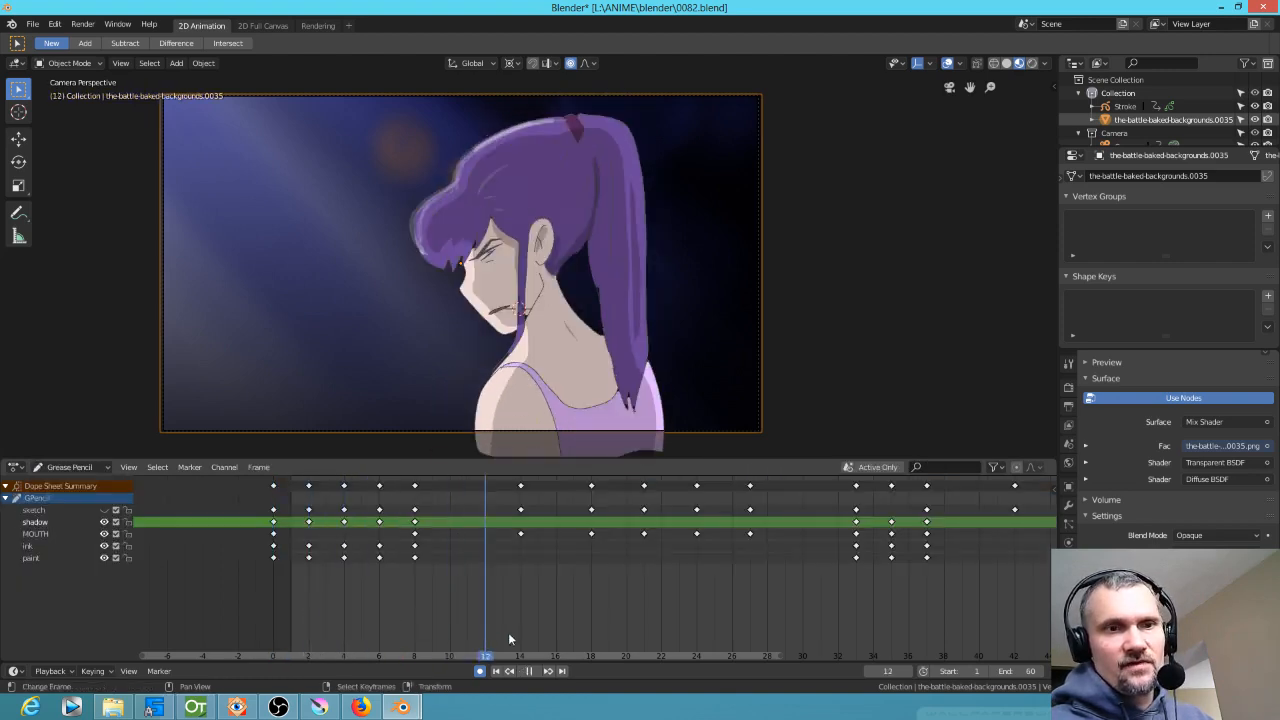
Play and scrub the character animation through to frame 32 to examine the mouth timing
mouse_move(519, 638)
left_mouse_down()
mouse_move(429, 618)
mouse_move(504, 630)
left_mouse_up()
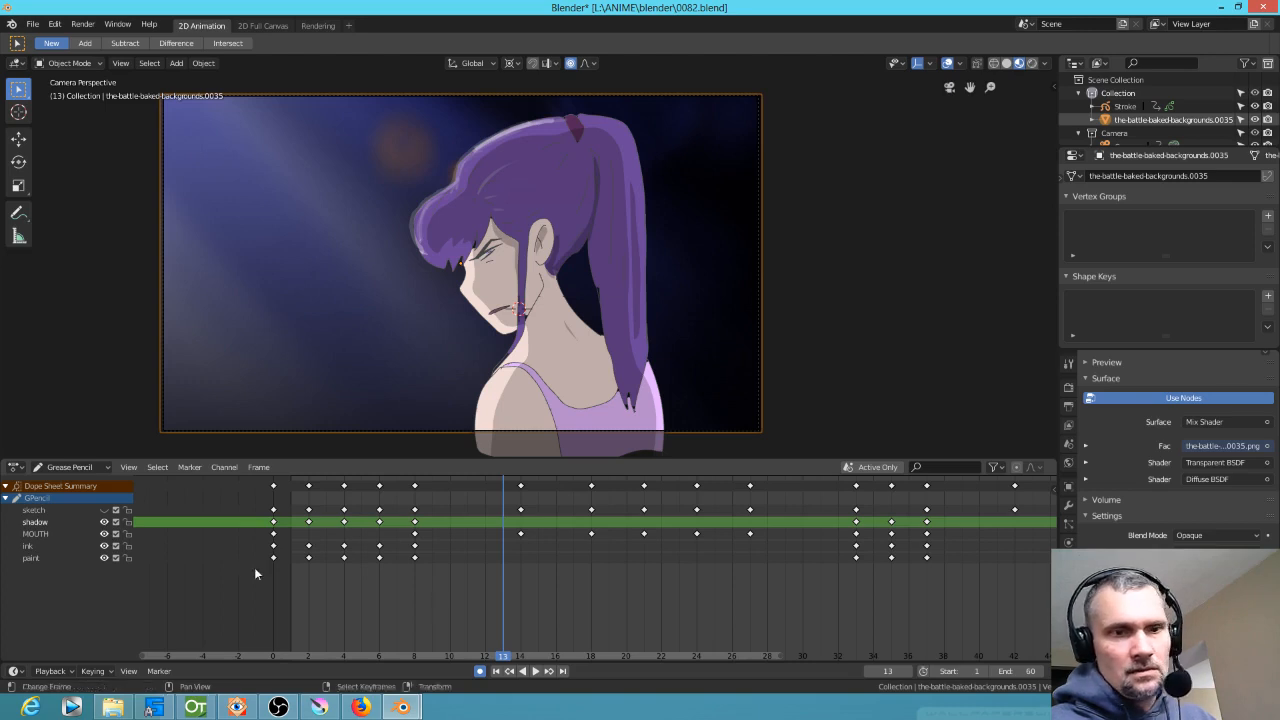
left_click(590, 510)
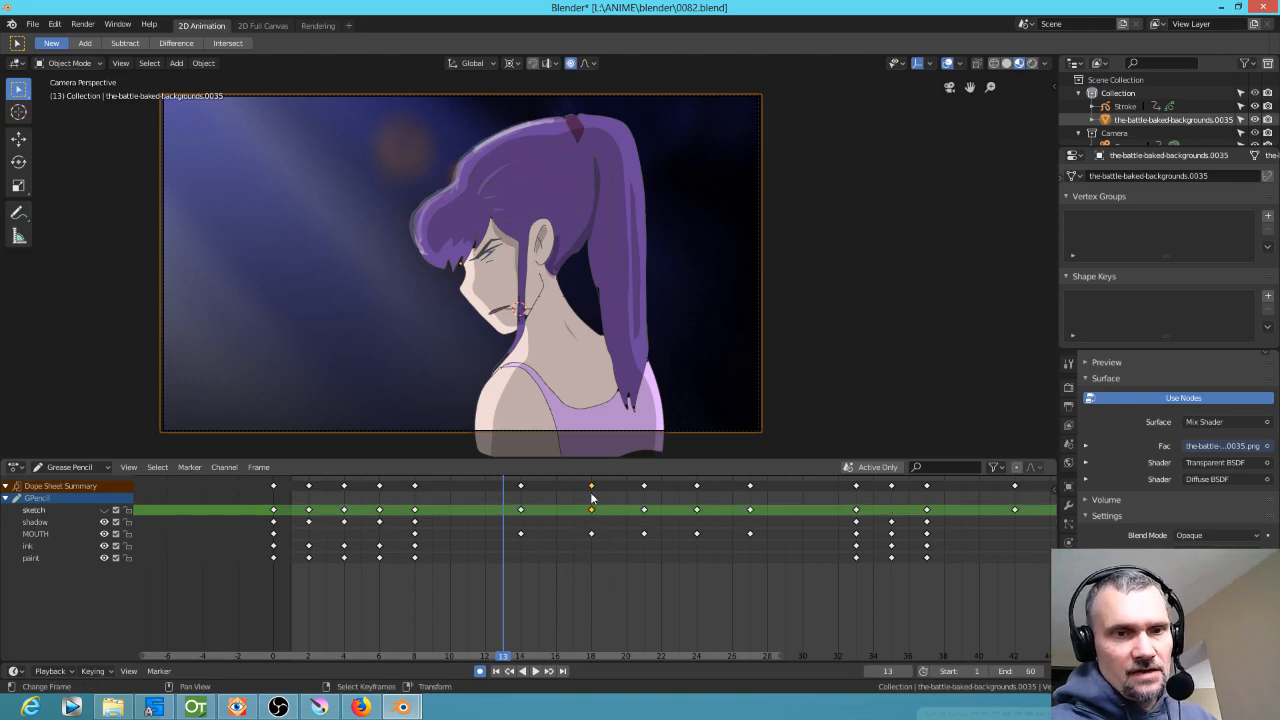
key("space")
left_click_drag(656, 513, 838, 540)
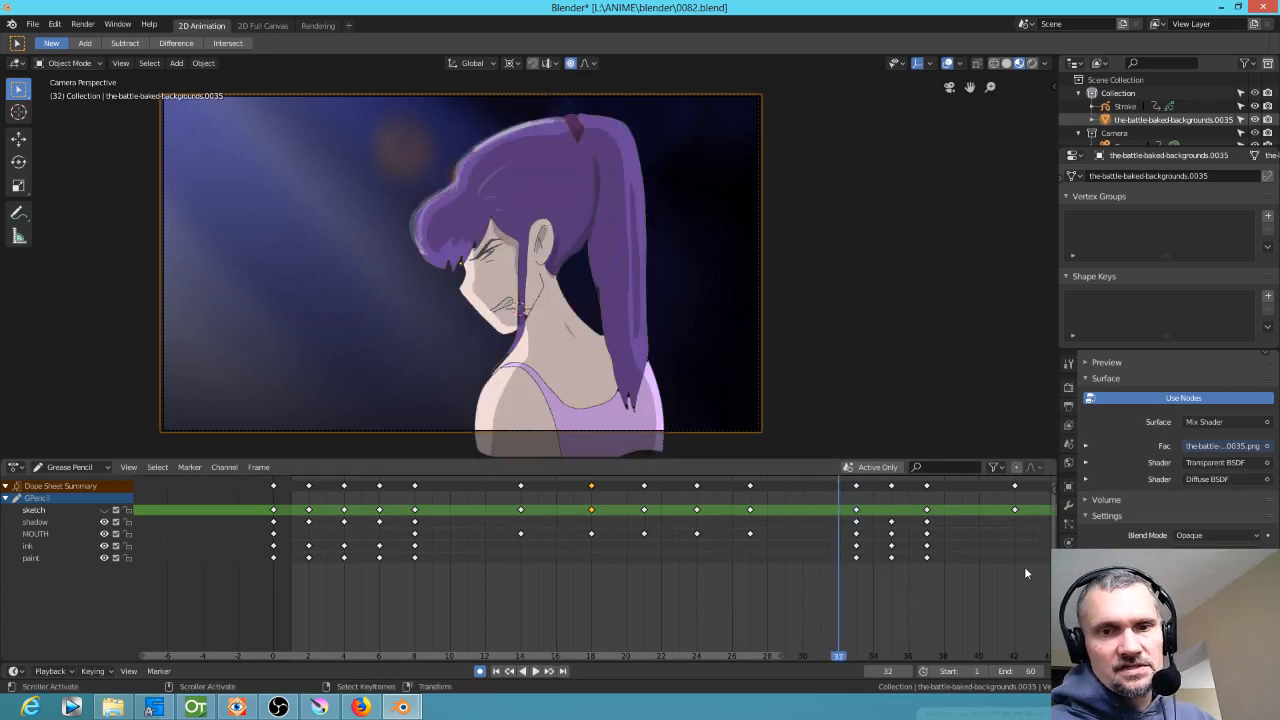
Delete all Grease Pencil keyframes from frame 33 onward across every layer
scroll(1024, 566, "down", 2)
scroll(950, 590, "down", 1)
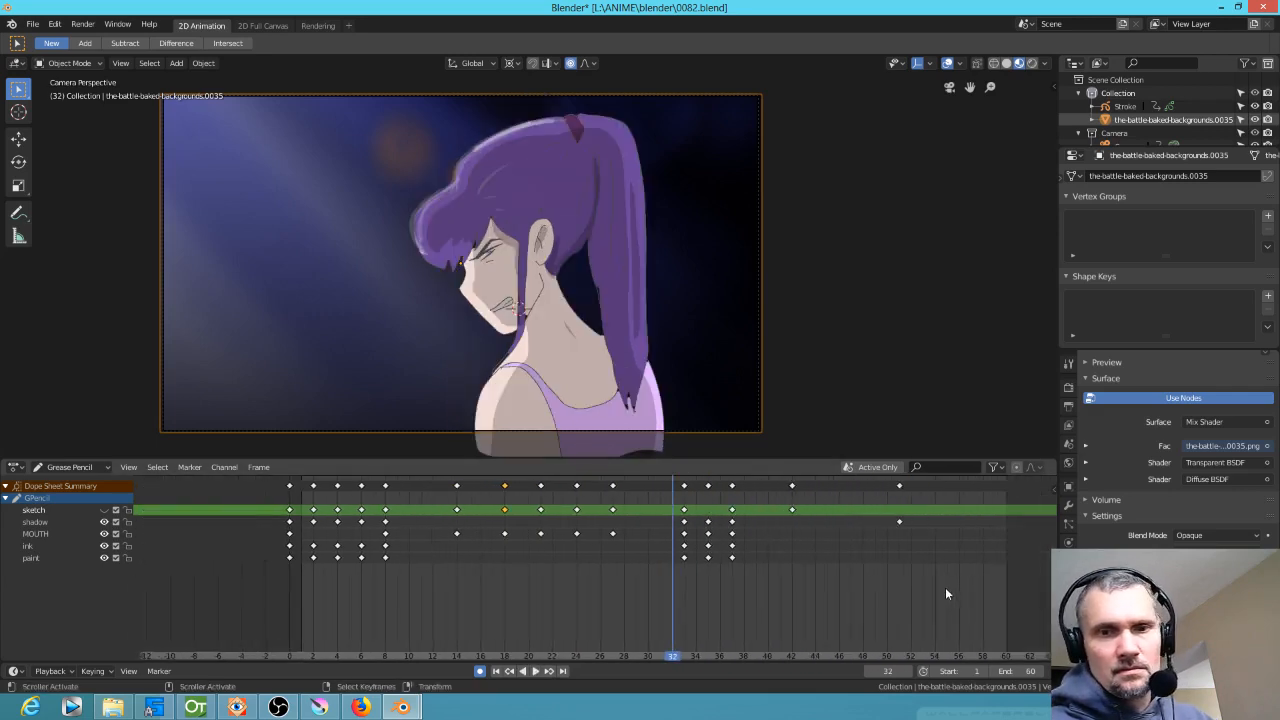
scroll(930, 590, "right", 1, "ctrl")
left_click(886, 531)
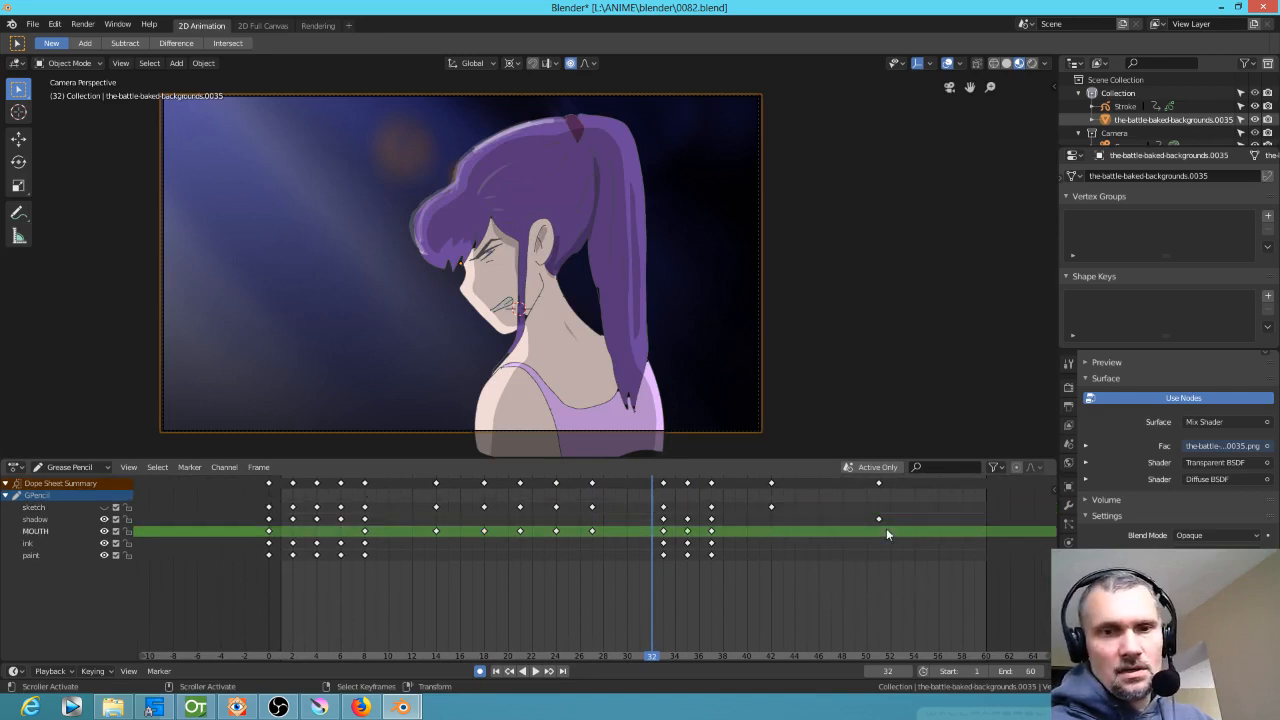
left_click_drag(906, 580, 645, 449)
key("x")
left_click(704, 529)
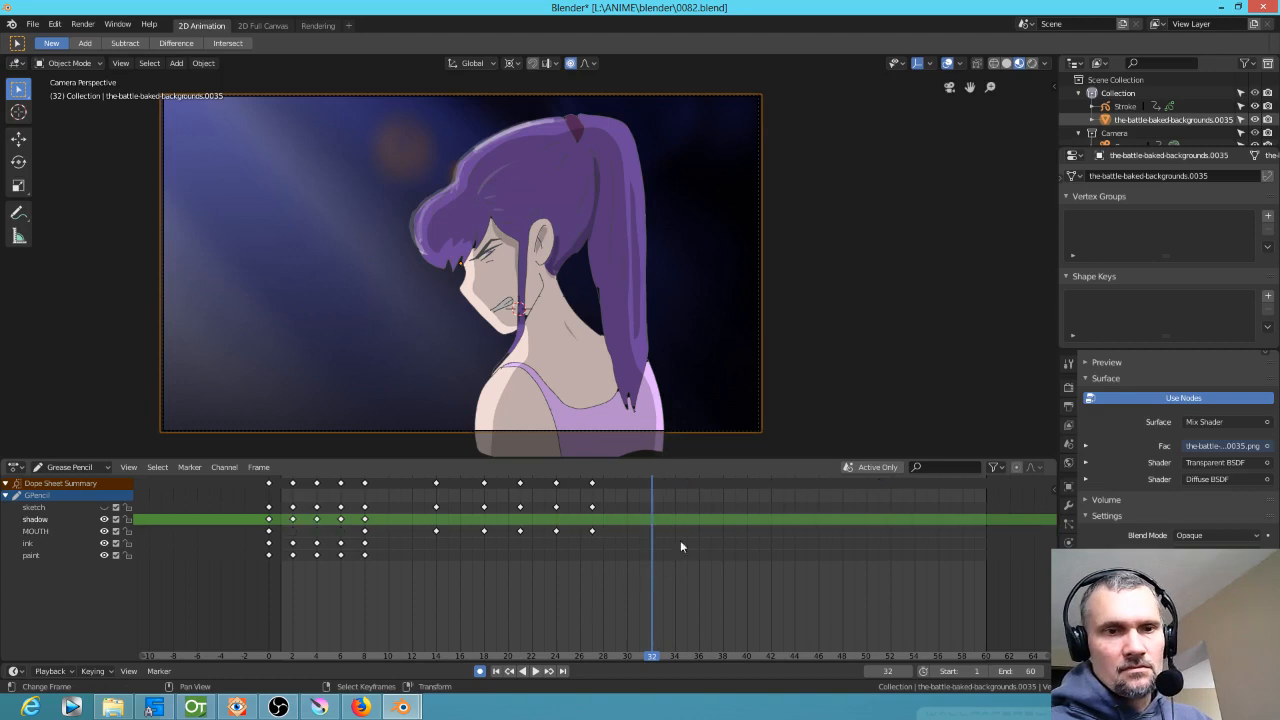
Play the shortened animation from frame 0, then park the playhead on frame 14
left_click(269, 578)
key("space")
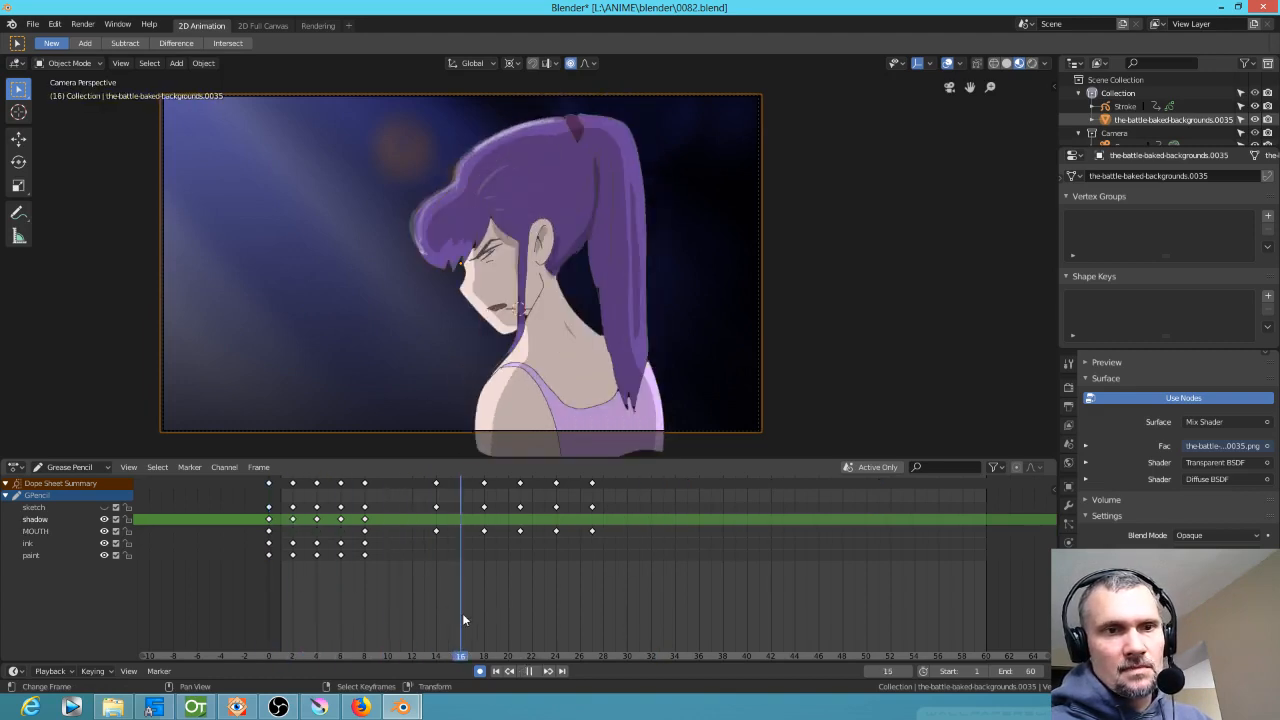
key("space")
left_click(425, 603)
Move the MOUTH layer's keyframe at frame 14 to frame 31, leaving the sketch keyframe in place
left_click(439, 509)
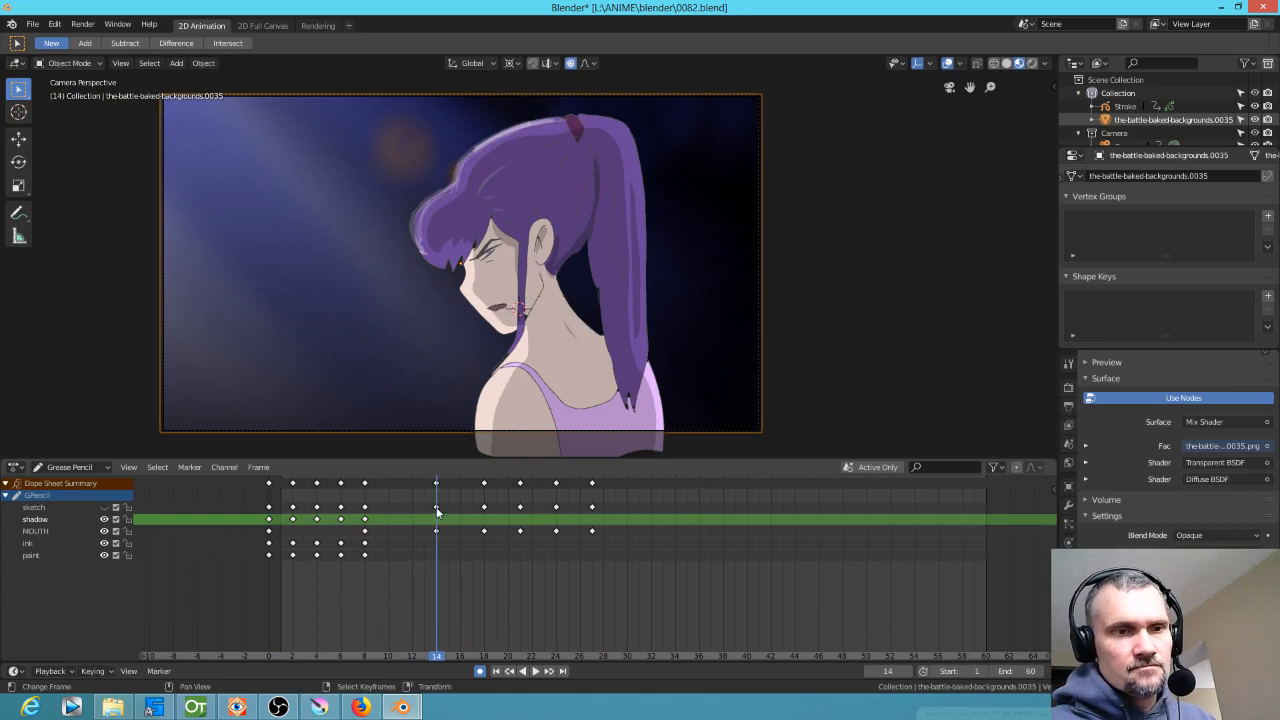
left_click(436, 507)
key("g")
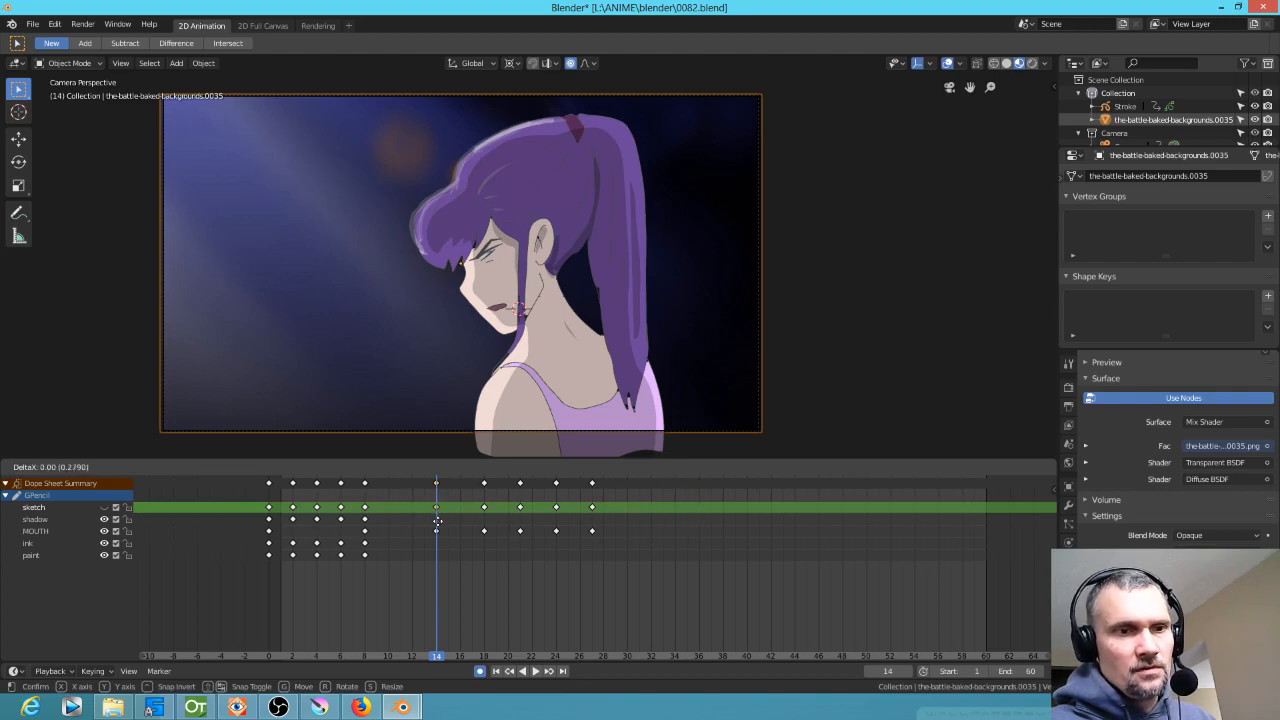
left_click(439, 526)
left_click(437, 530)
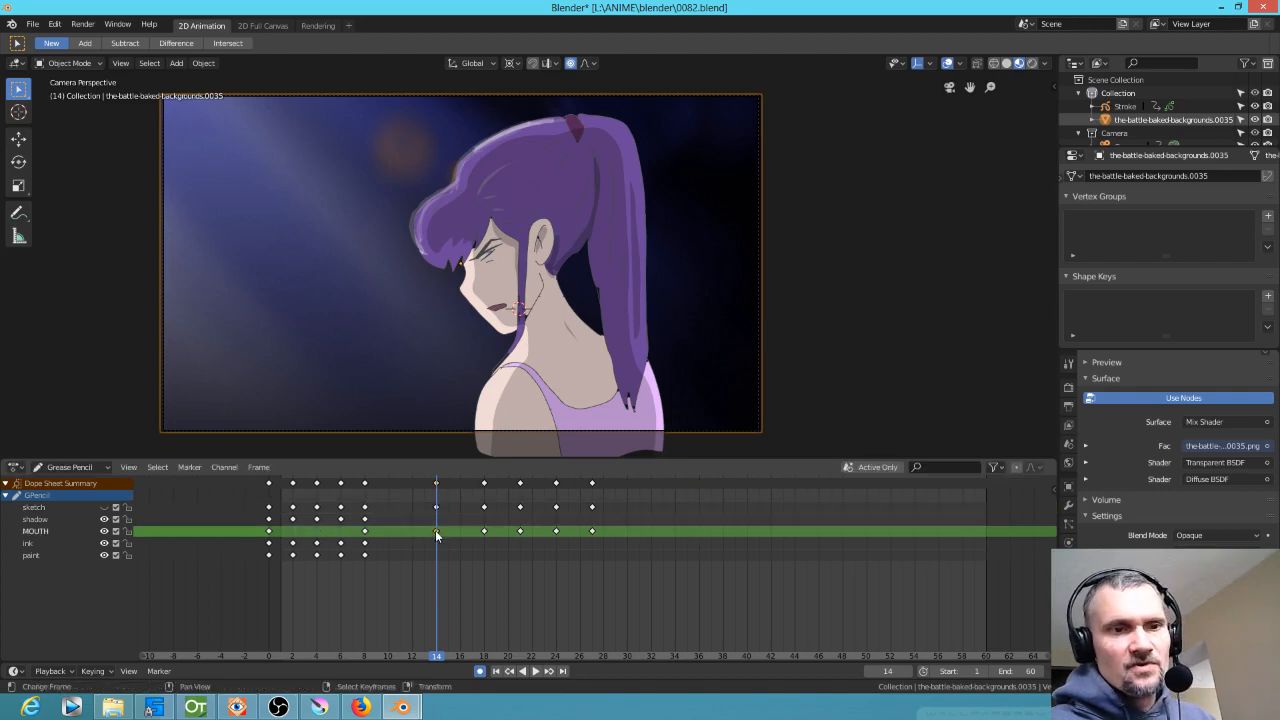
key("g")
left_click(642, 547)
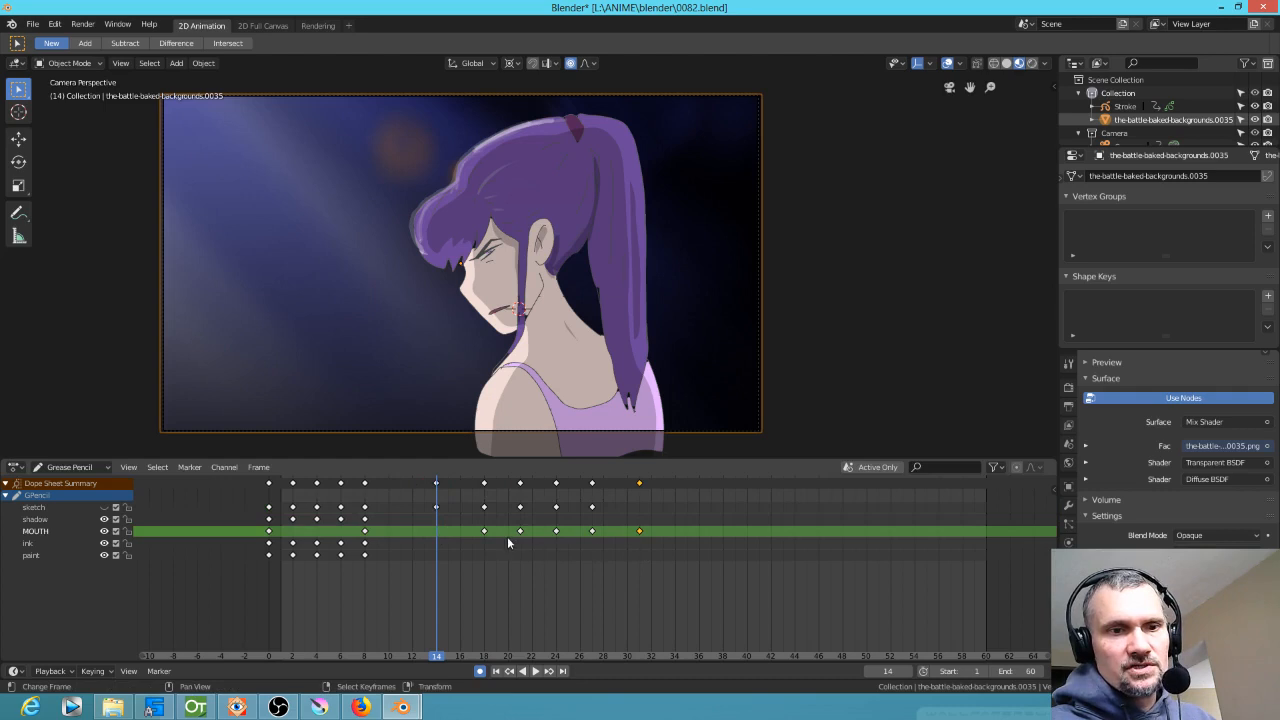
Shift the MOUTH keyframe at frame 18 back by 4 frames to frame 14
left_click(484, 531)
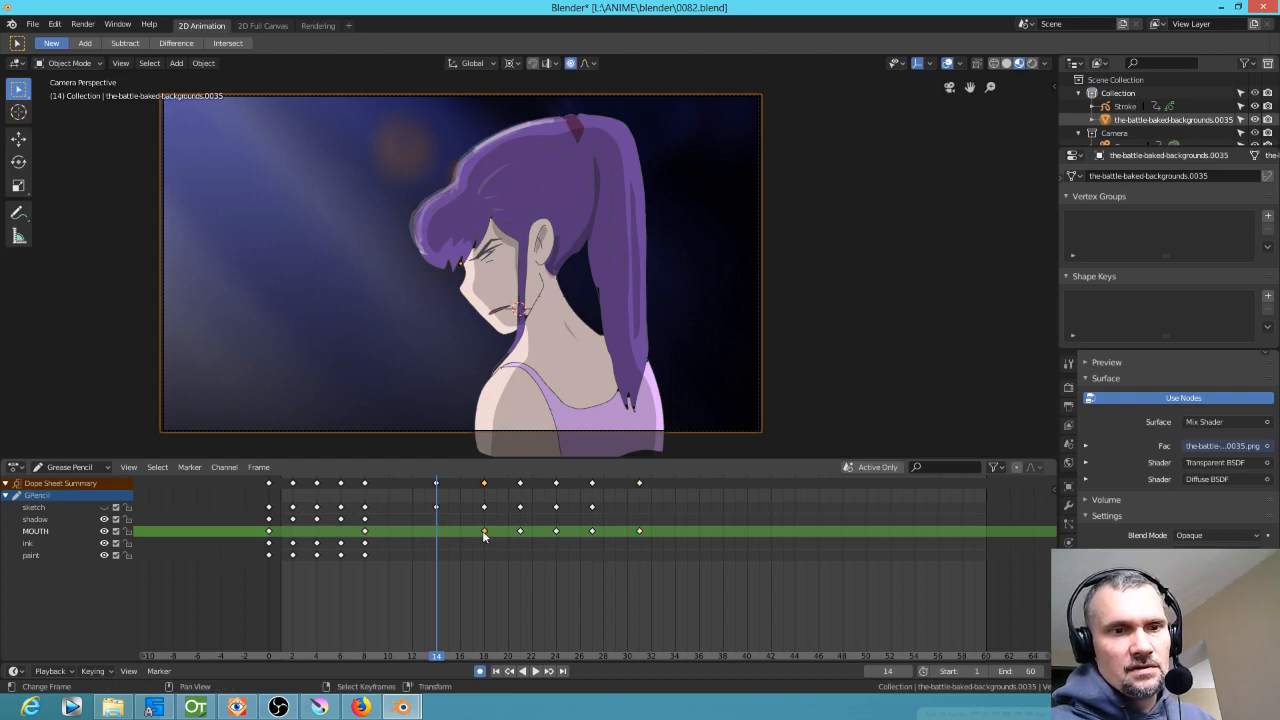
key("space")
key("space")
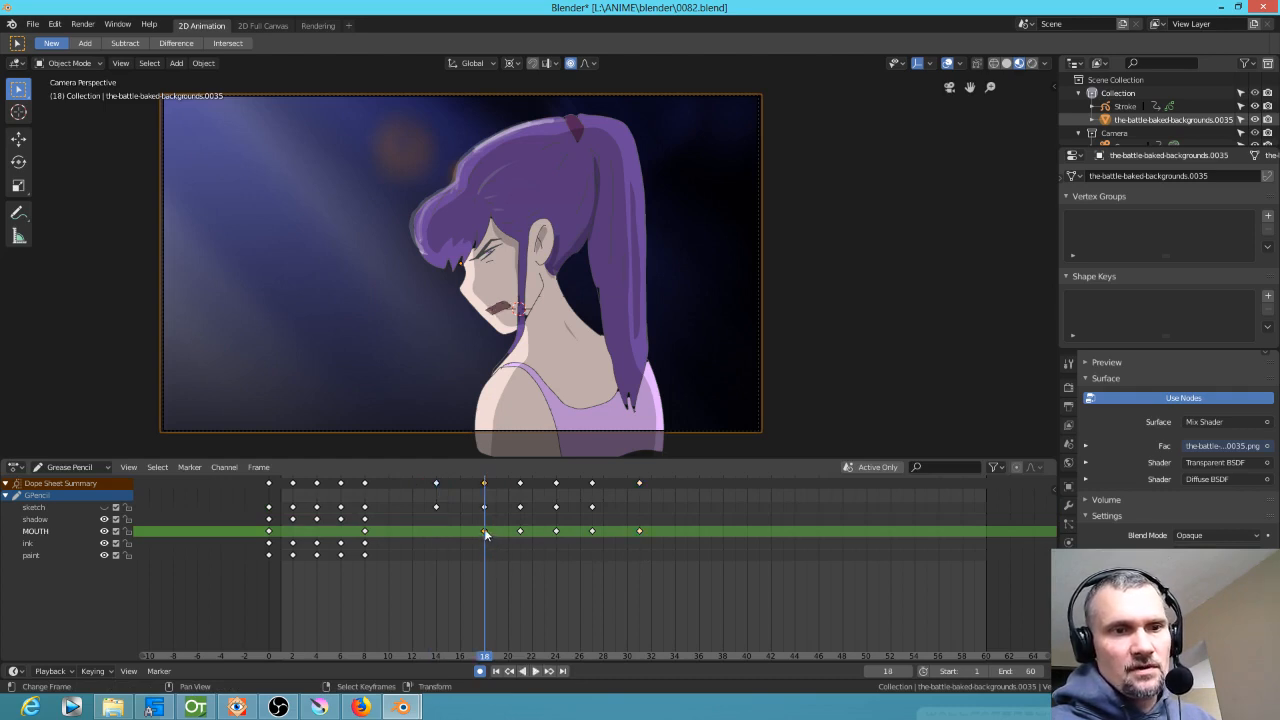
key("g")
key("minus")
key("4")
key("Return")
Move the MOUTH keyframe at frame 24 to frame 18, and those at frames 21 and 31 out to frames 34 and 36
left_click_drag(520, 535, 566, 545)
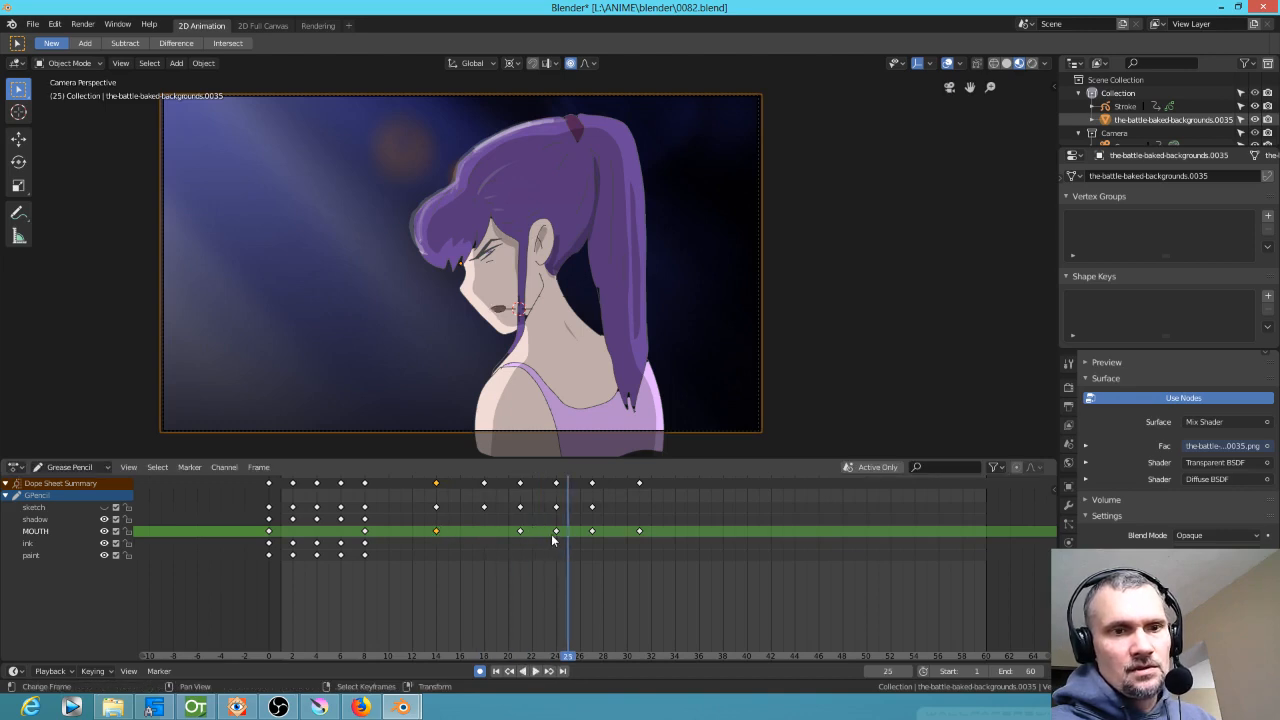
right_click_drag(557, 536, 486, 537)
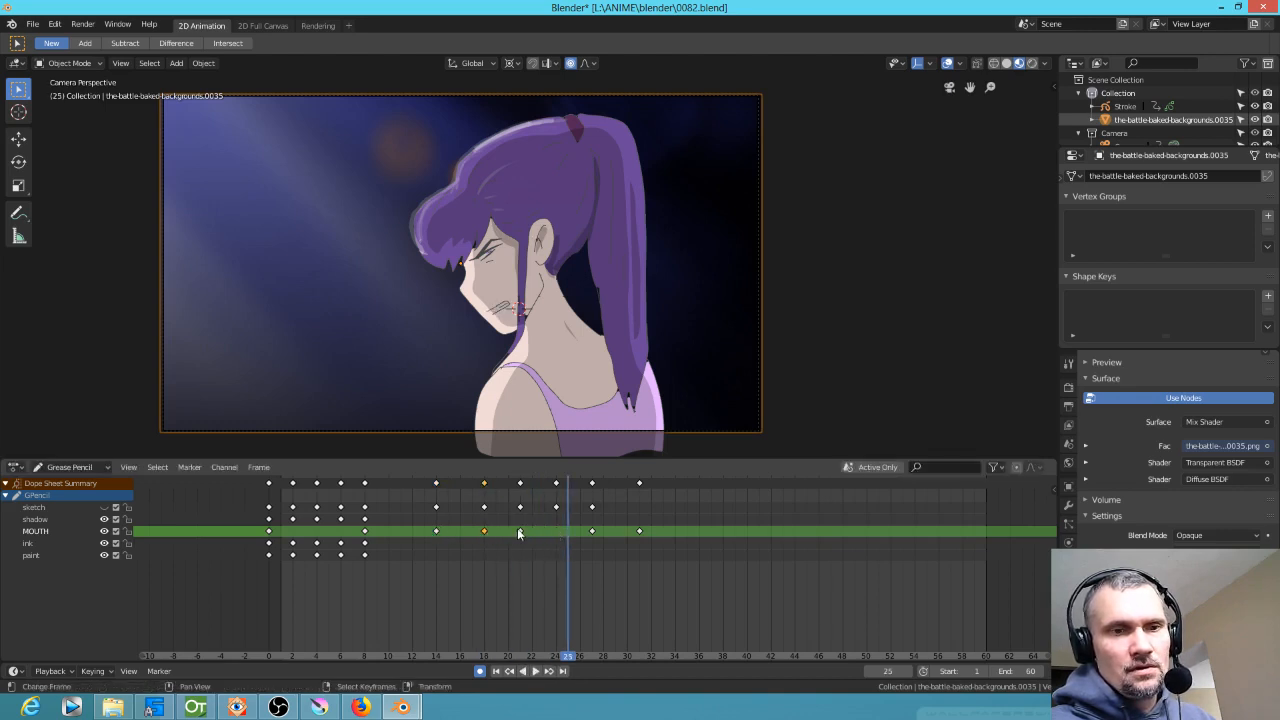
mouse_move(525, 531)
right_mouse_down()
mouse_move(702, 550)
mouse_move(646, 531)
mouse_move(676, 531)
right_mouse_up()
left_click(593, 533)
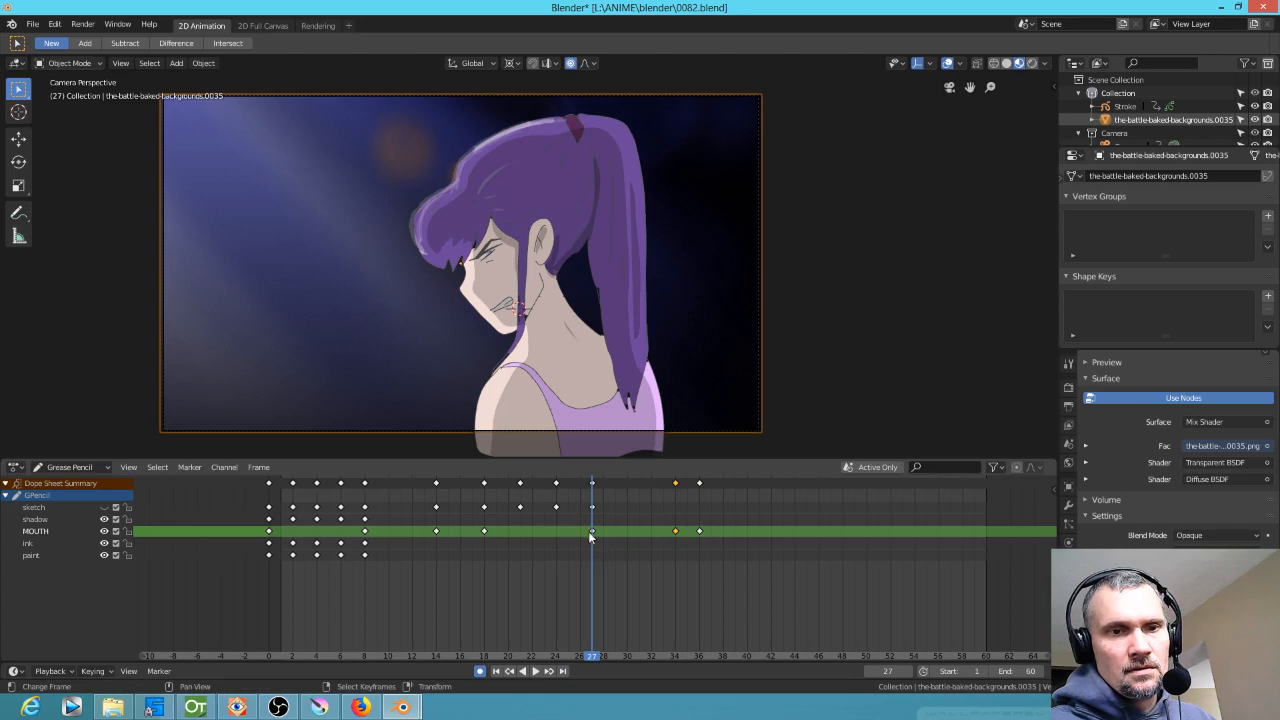
left_click(698, 548)
left_click(588, 549)
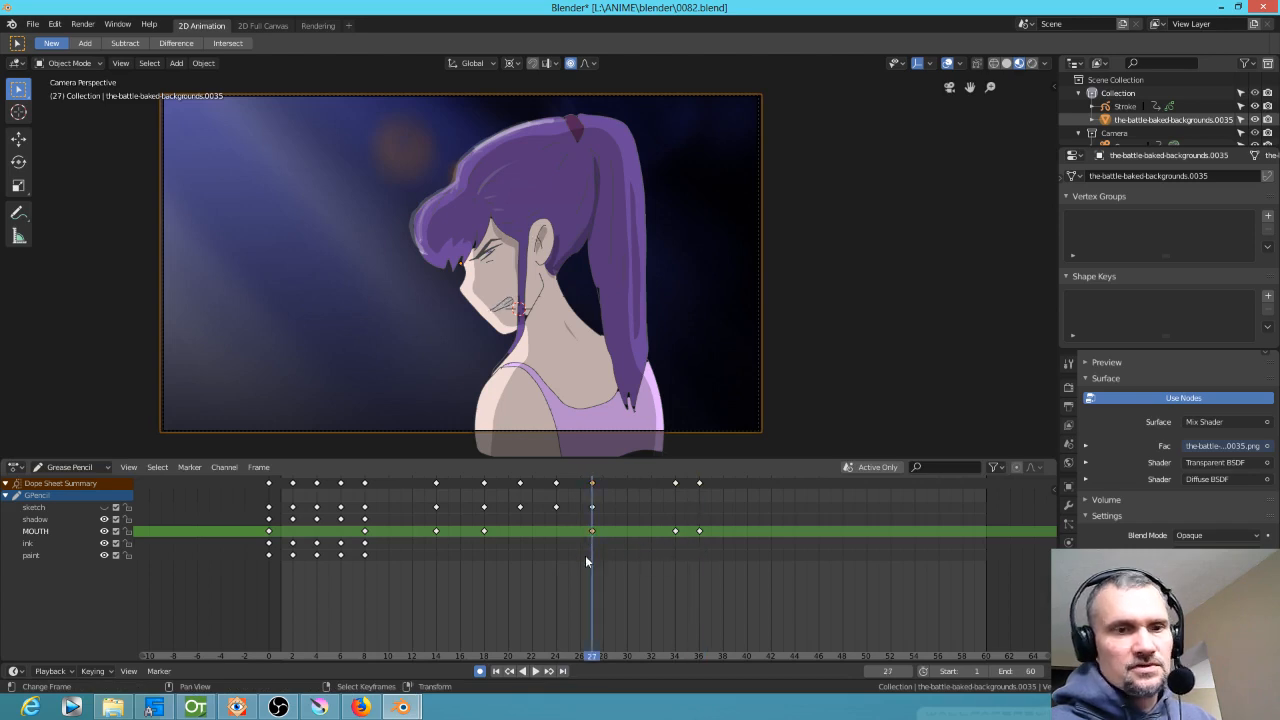
Move the MOUTH keyframe at frame 36 to frame 29 and the one at frame 34 to frame 21
left_click_drag(699, 536, 612, 538)
left_click(615, 532)
right_click_drag(674, 532, 733, 532)
left_click(733, 543)
left_click_drag(424, 543, 520, 557)
right_click_drag(738, 532, 523, 535)
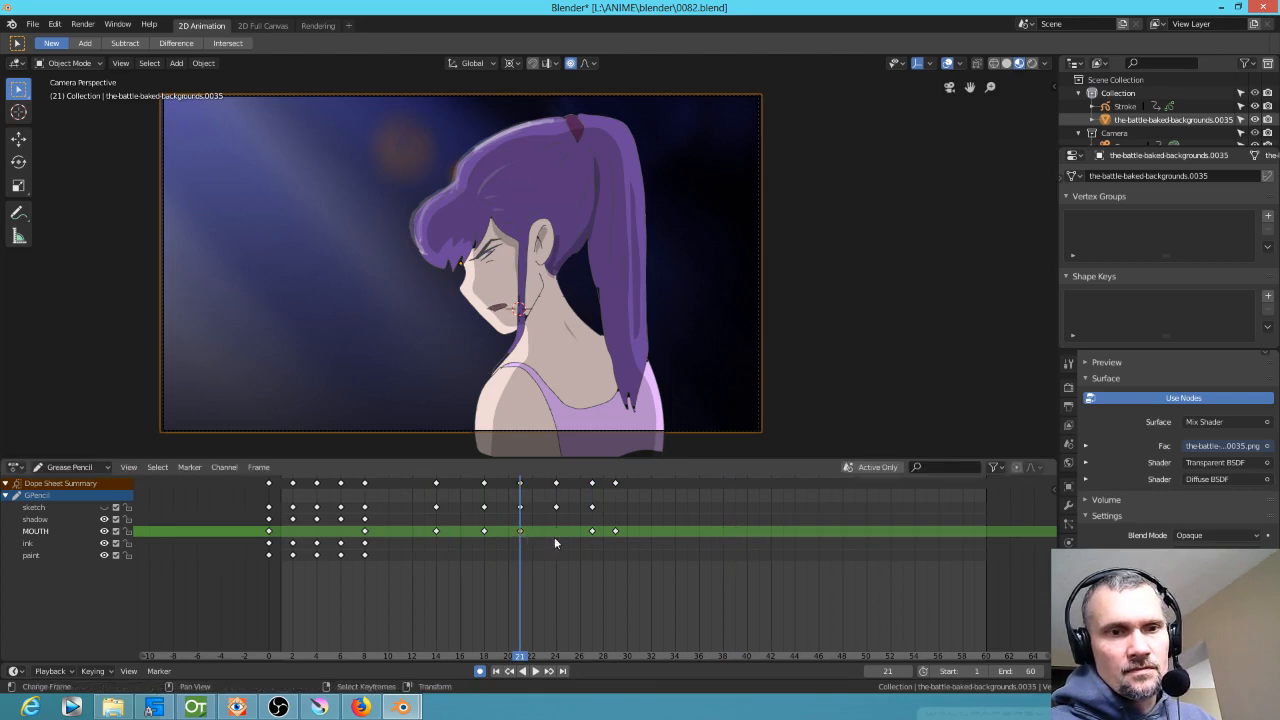
Move the sketch and MOUTH keyframes at frames 27 and 29 out to frames 46 and 48
right_click(615, 531)
left_click_drag(678, 578, 586, 477)
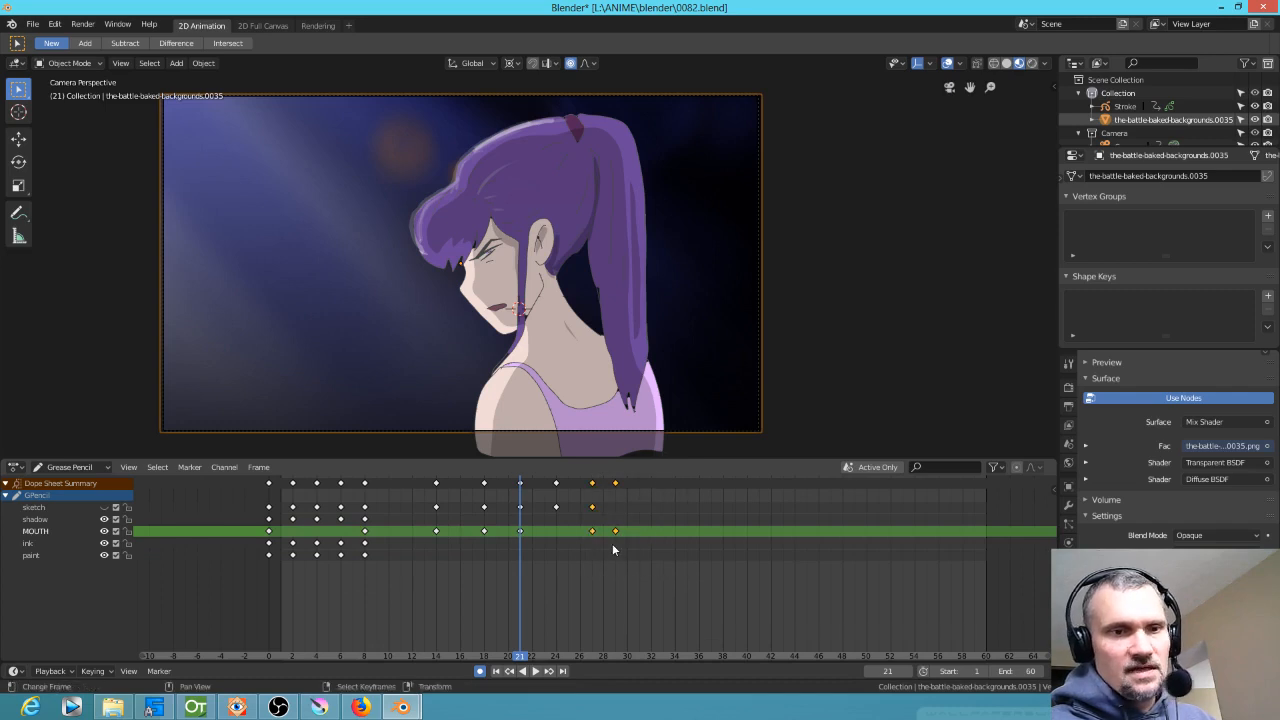
key("g")
left_click(842, 563)
Scrub the mouth poses and duplicate the MOUTH keyframe at frame 14 to frame 24
left_click_drag(491, 561, 556, 572)
left_click(442, 546)
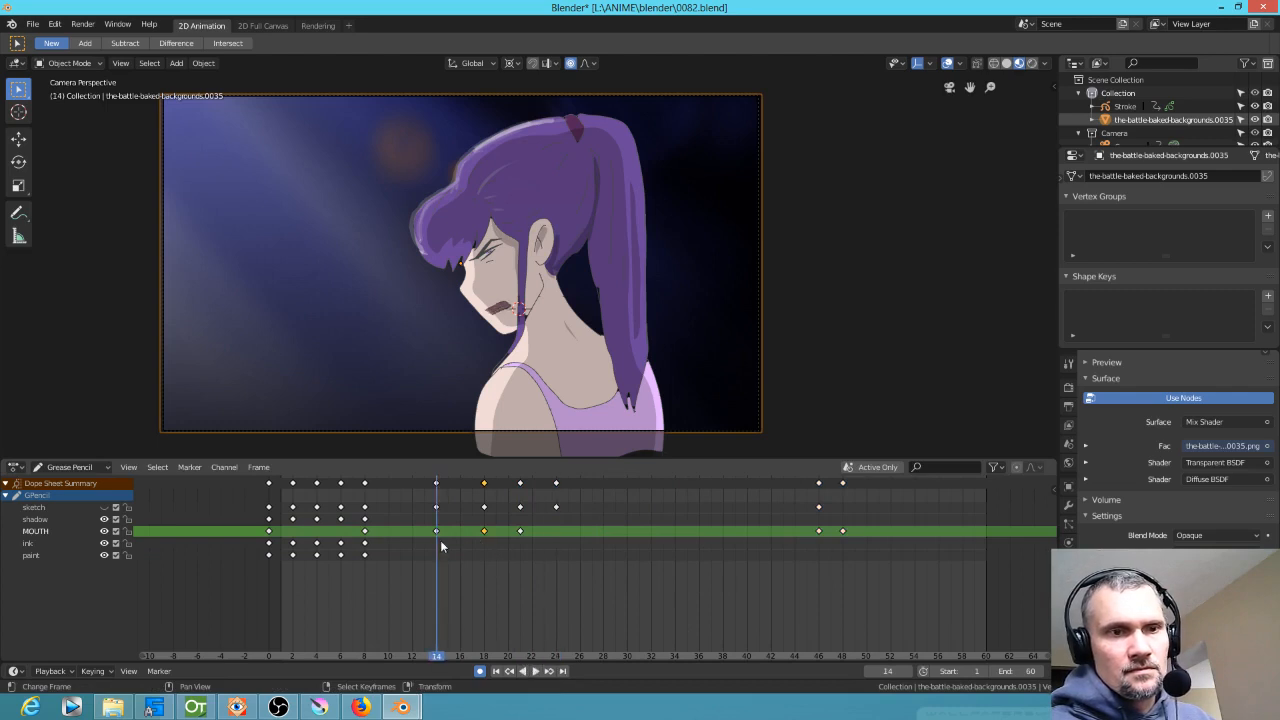
key("shift+d")
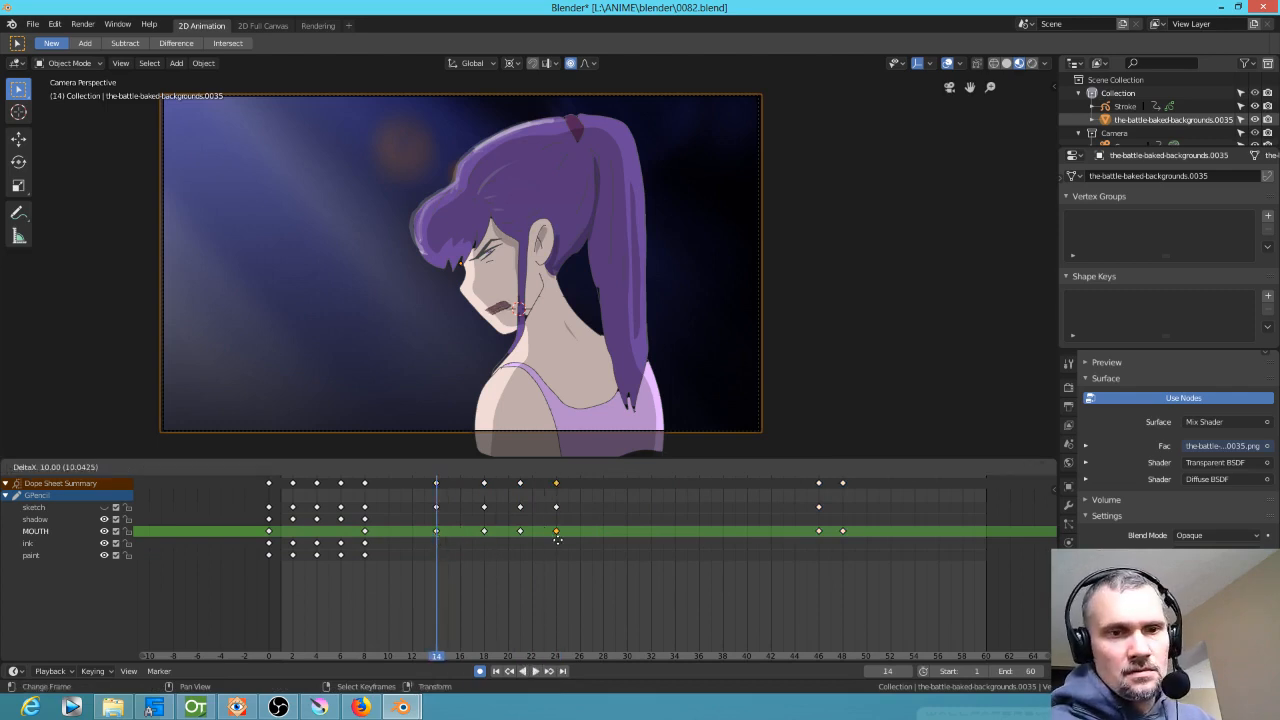
left_click(563, 546)
key("g")
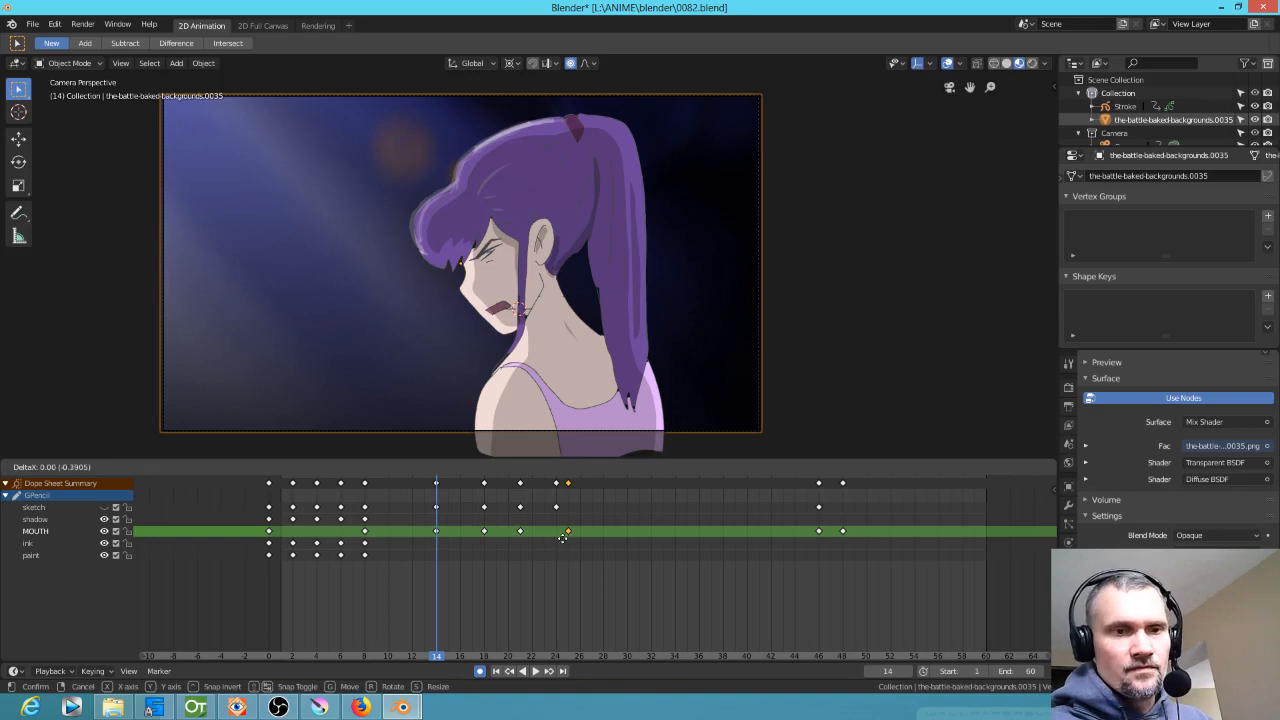
left_click(556, 540)
Duplicate the MOUTH keyframe at frame 21 and place the copy at frame 29
left_click(519, 546)
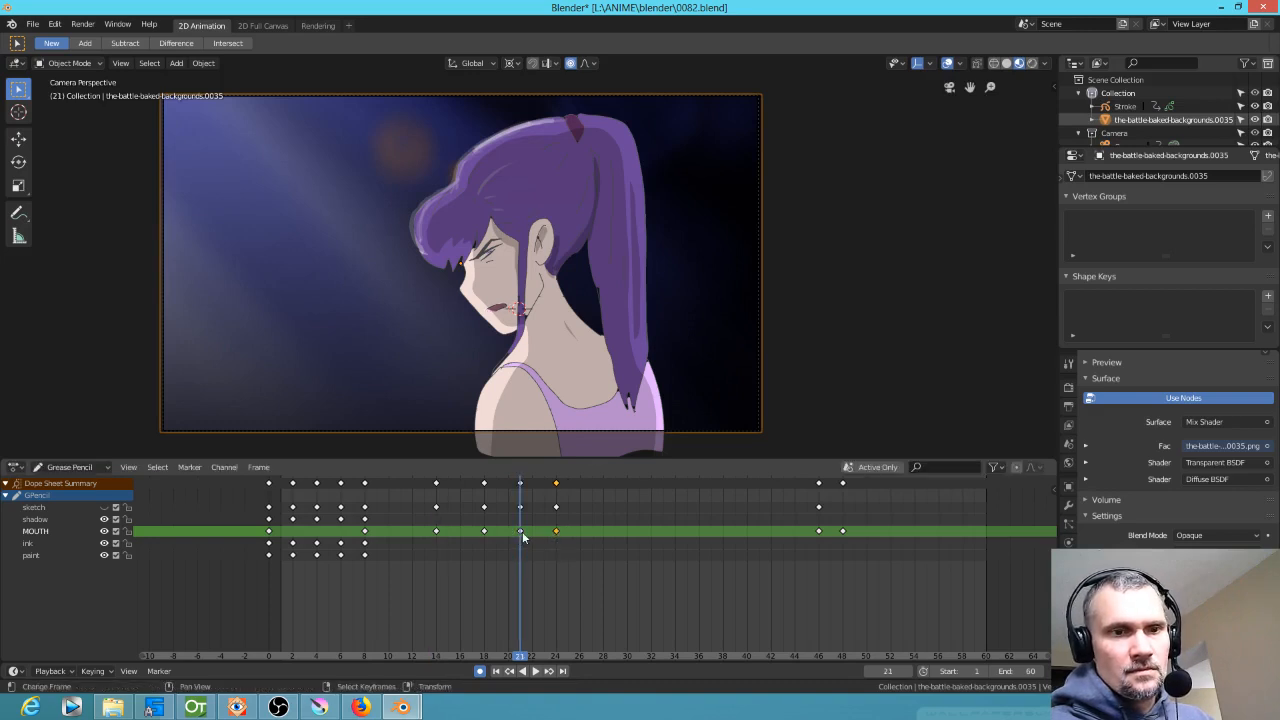
key("shift+d")
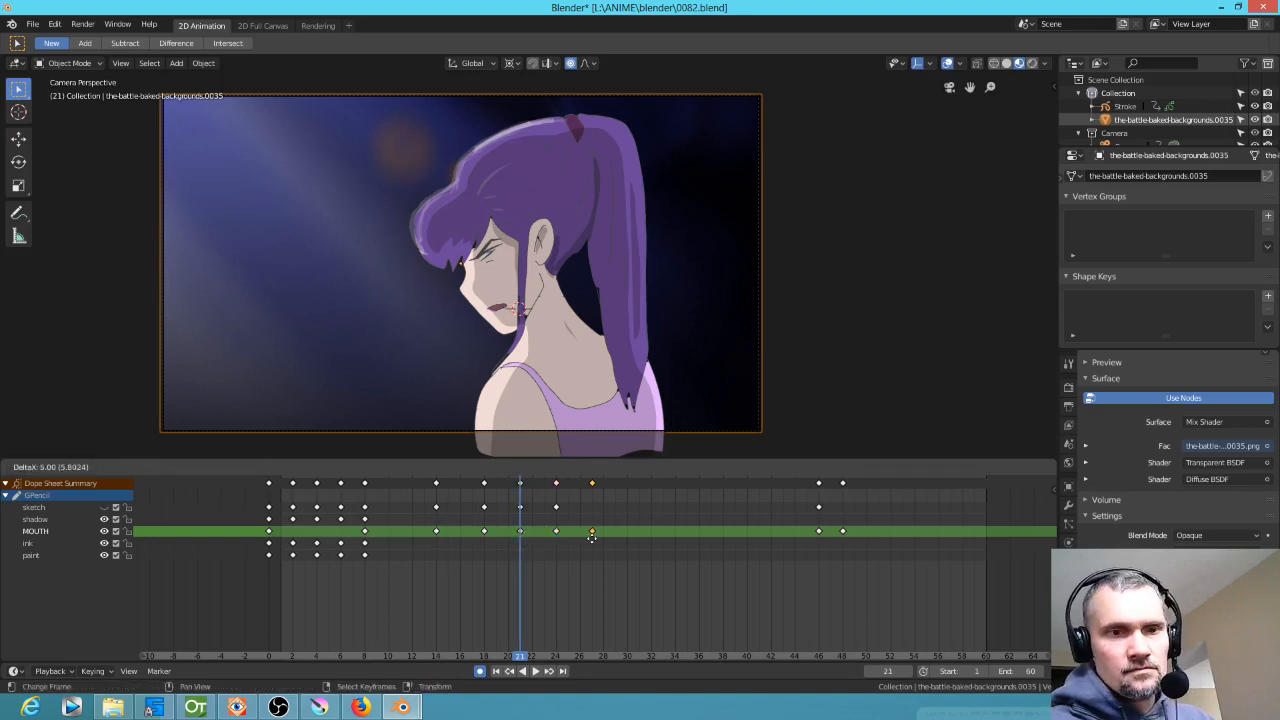
left_click(589, 541)
left_click(484, 557)
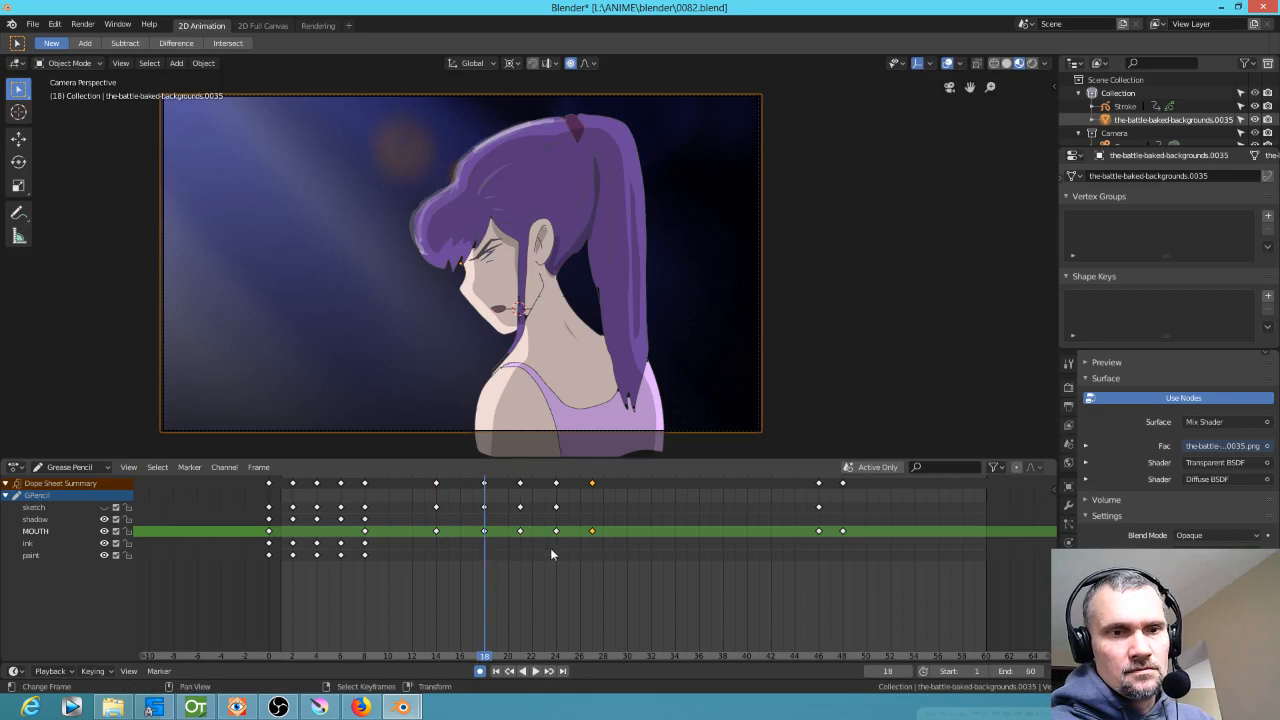
left_click_drag(591, 535, 615, 535)
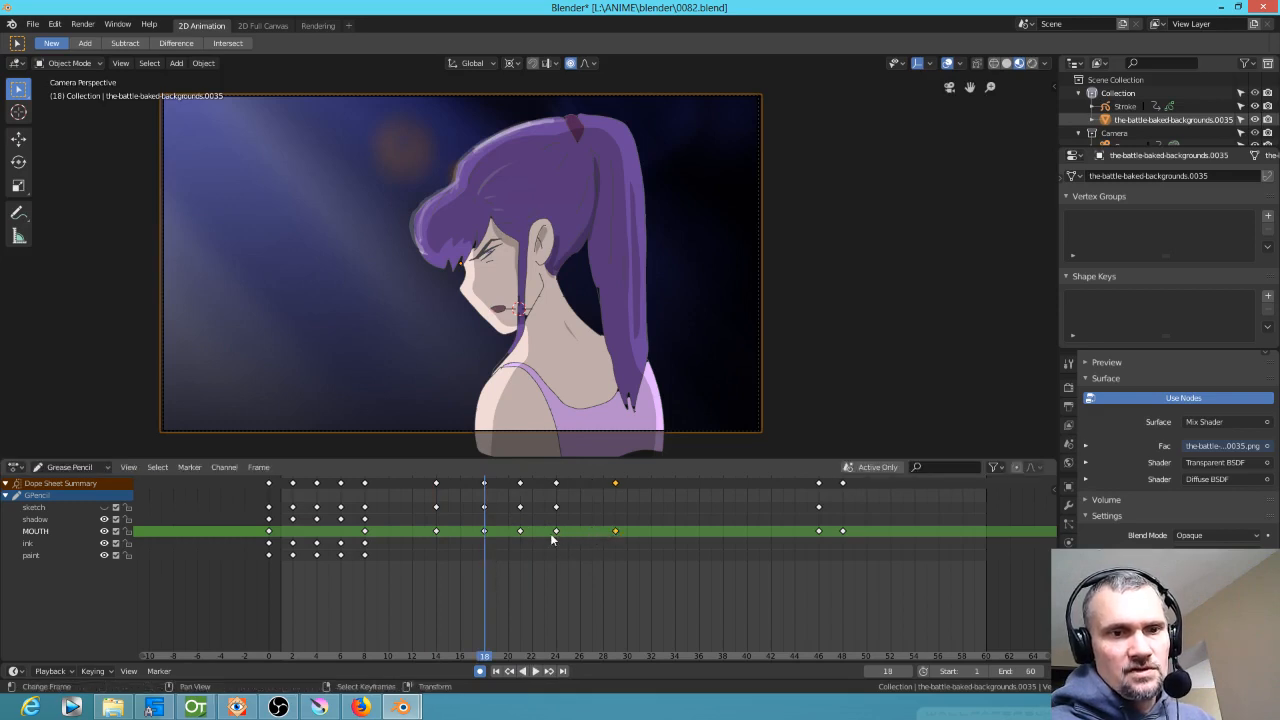
Duplicate the MOUTH keyframe at frame 18 to frame 27 and scrub on to frame 32
key("shift+d")
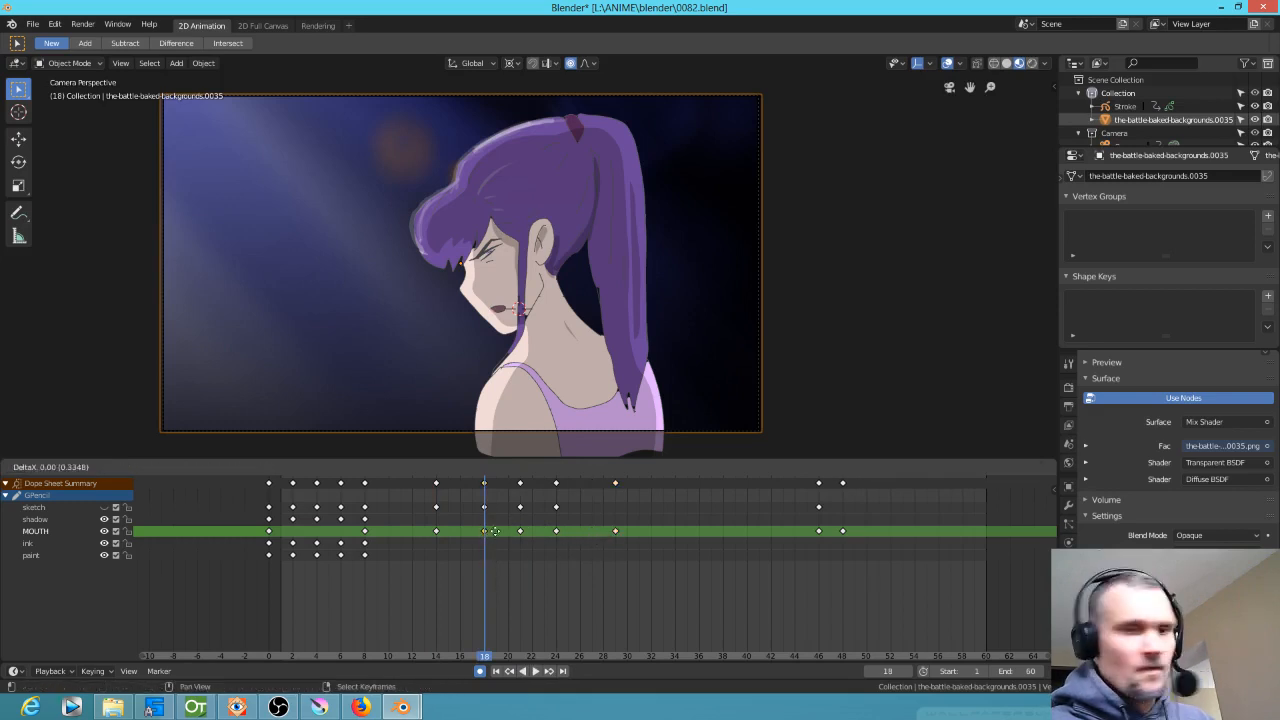
left_click(593, 541)
left_click_drag(592, 546, 652, 562)
Move the sketch and MOUTH keyframes at frames 46 and 48 back to frames 33 and 35
scroll(800, 553, "right", 2, "ctrl")
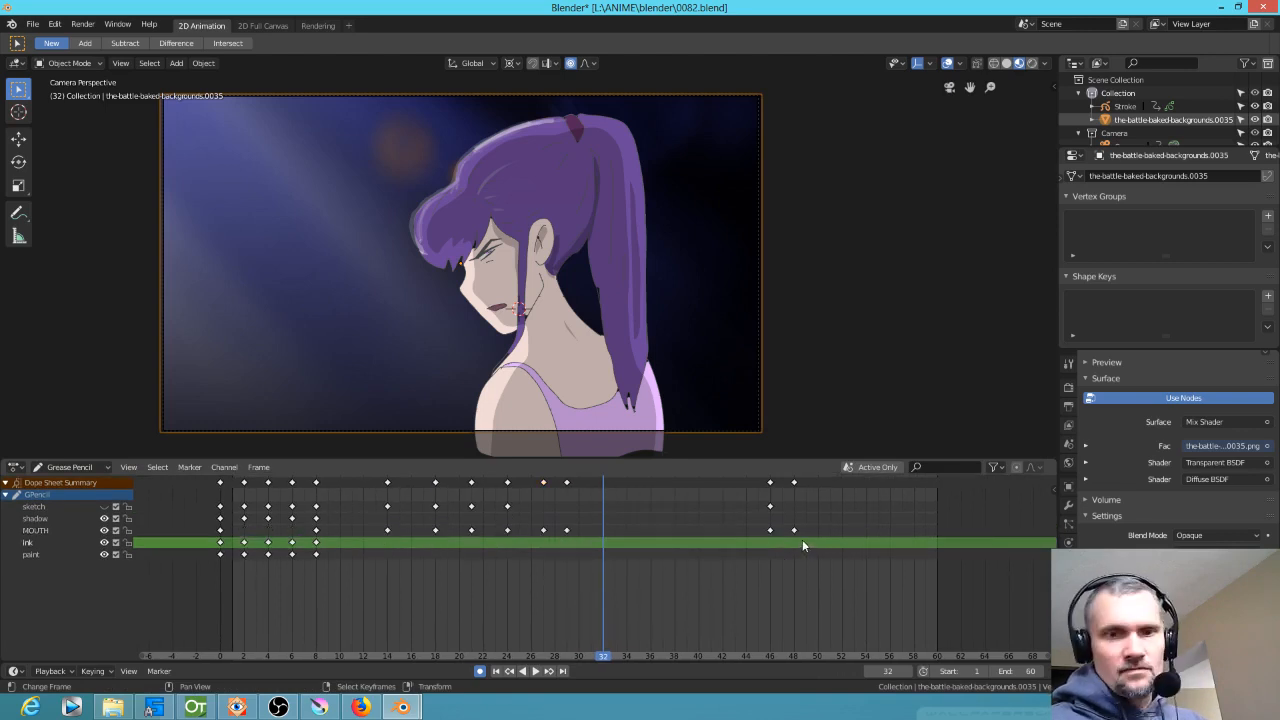
left_click_drag(824, 567, 748, 473)
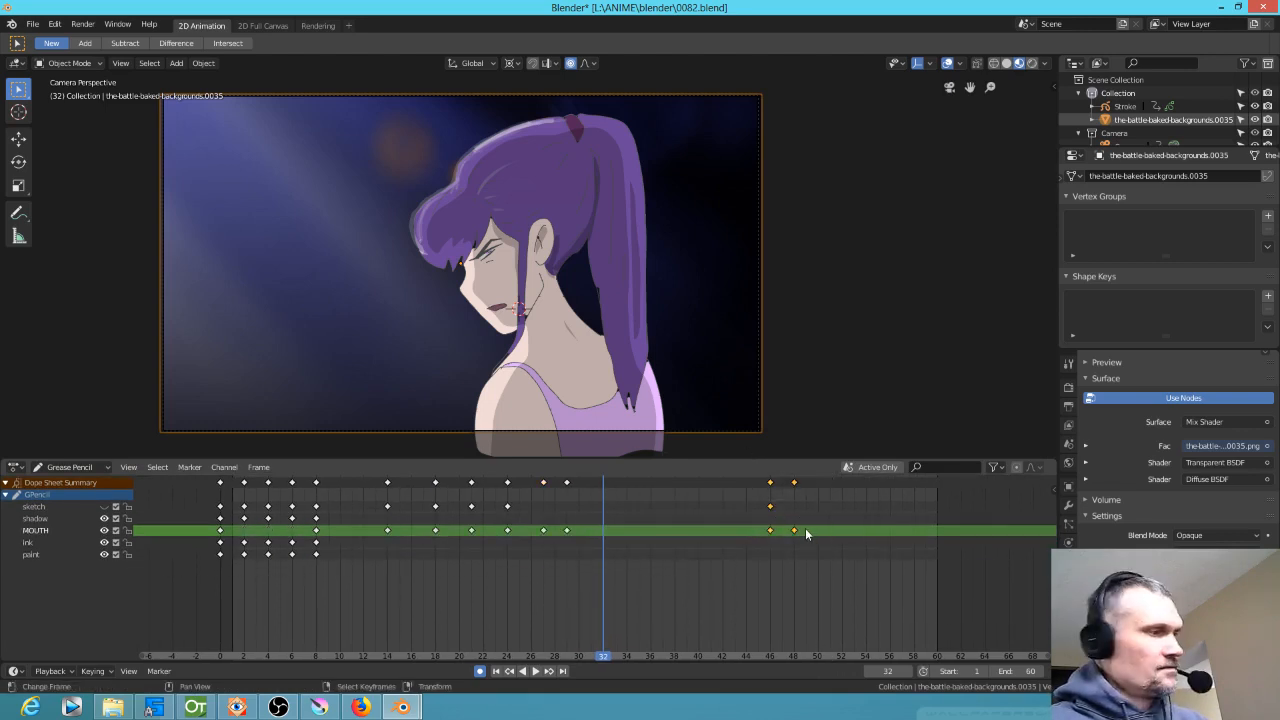
key("g")
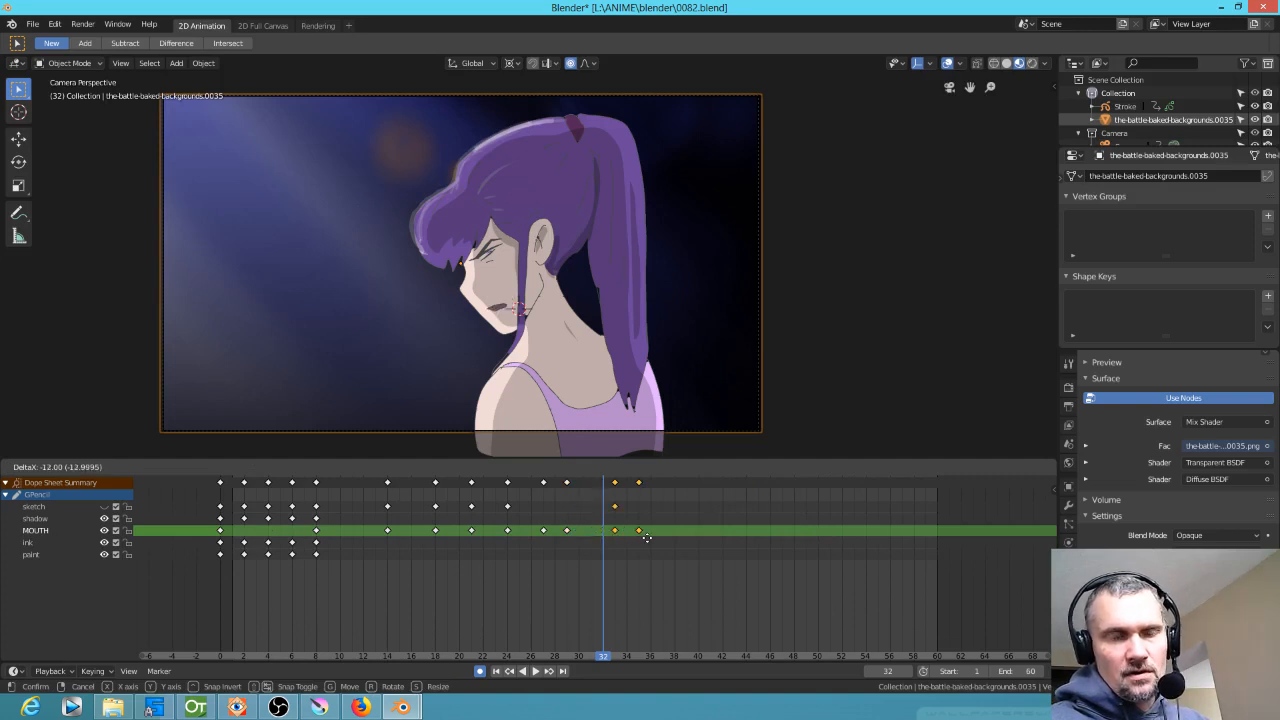
left_click(640, 542)
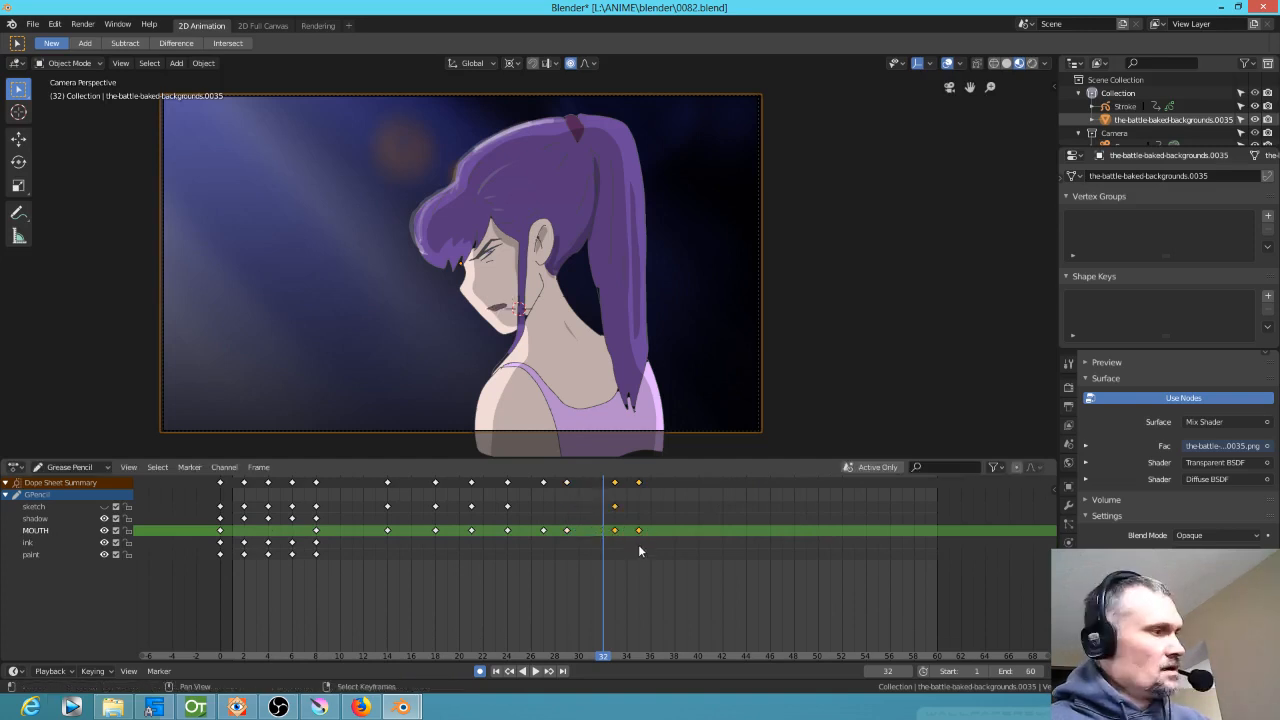
Duplicate the keyframe pair at frames 33 and 35 repeatedly, placing copies at 37 and 39, 41 and 43, and 45 and 47
key("g")
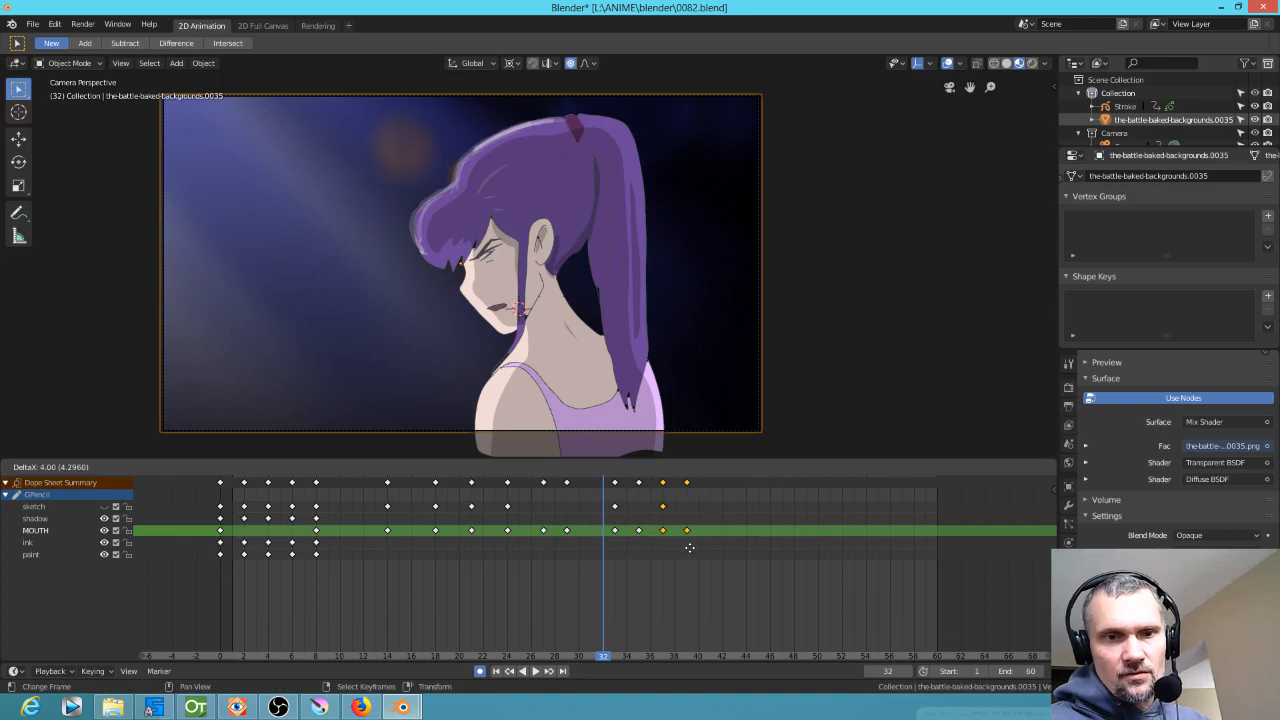
left_click(690, 553)
key("shift+d")
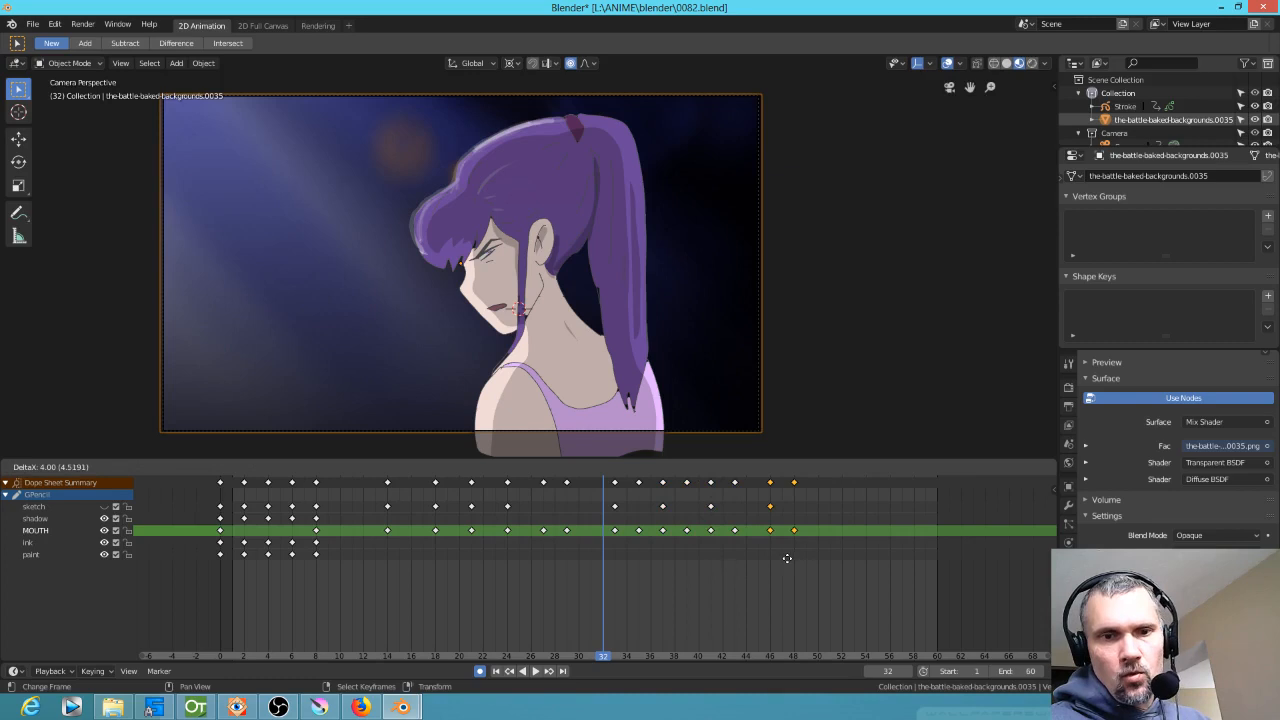
left_click(783, 565)
Scrub through the repeated mouth poses up to frame 40 and inspect the character's linework up close around the ear
left_click_drag(563, 580, 698, 575)
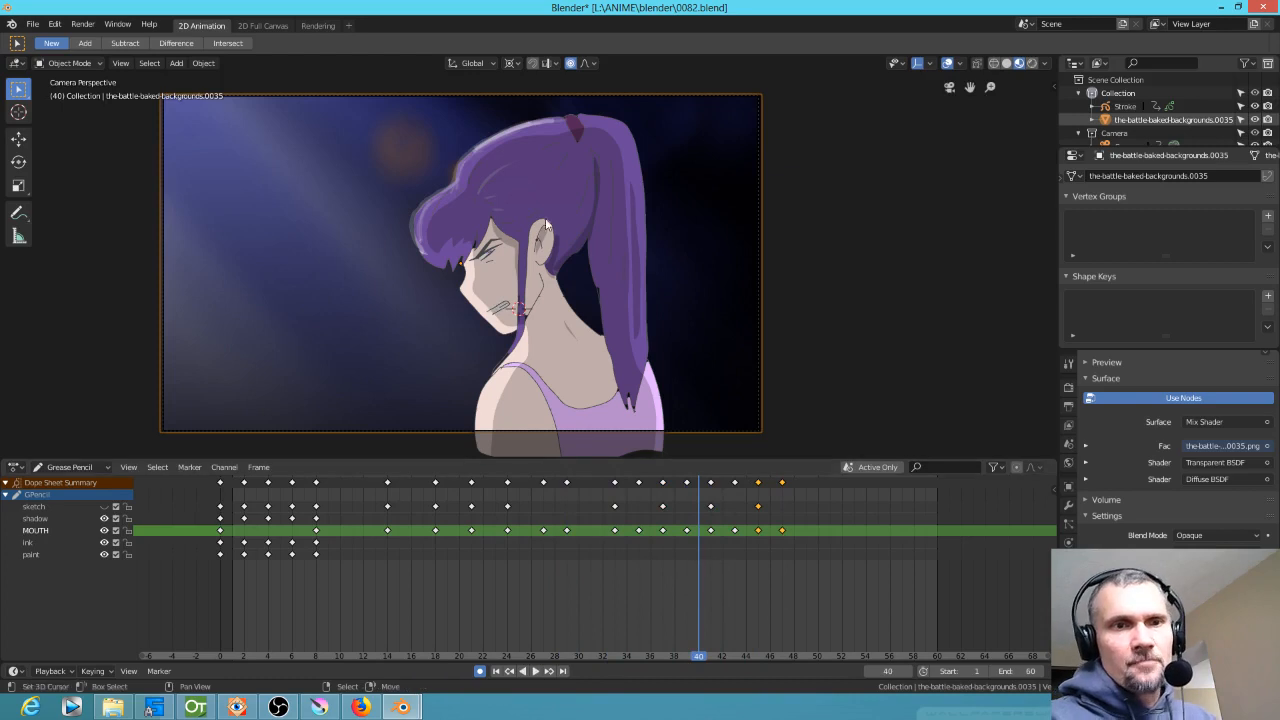
scroll(524, 224, "up", 8)
left_click_drag(797, 564, 638, 563)
scroll(676, 225, "up", 6)
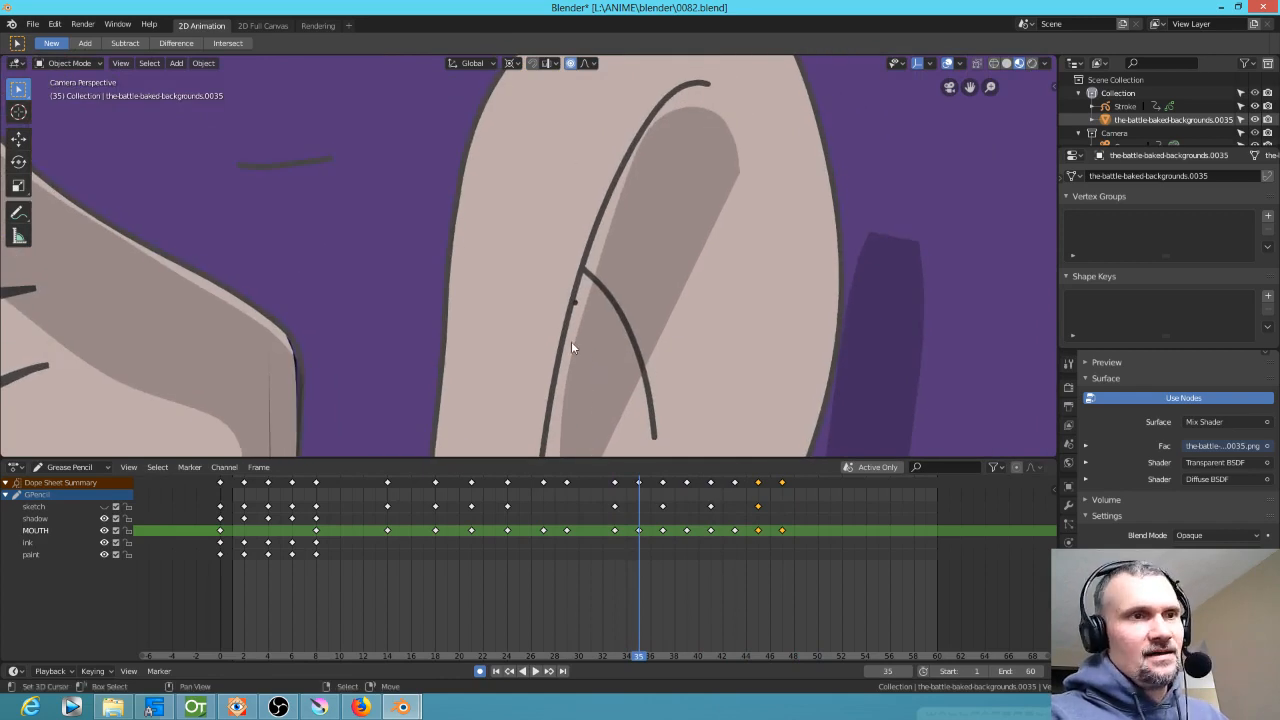
key("Tab")
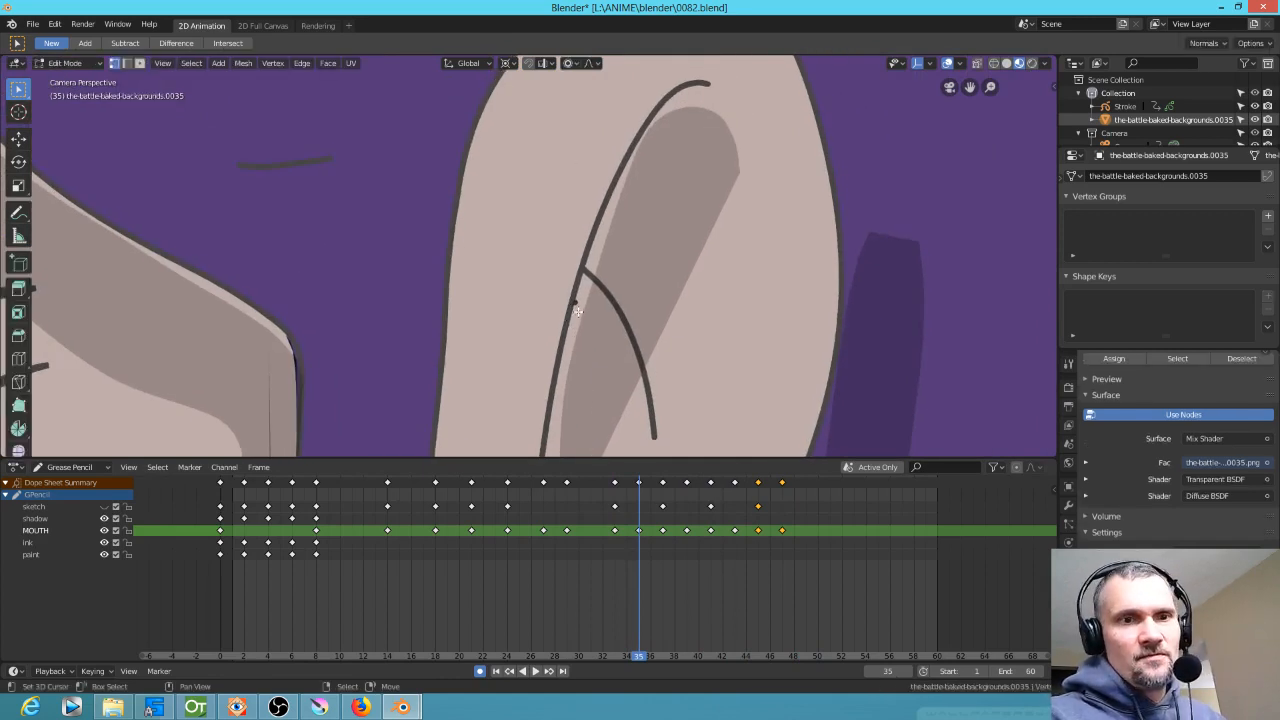
left_click(576, 302)
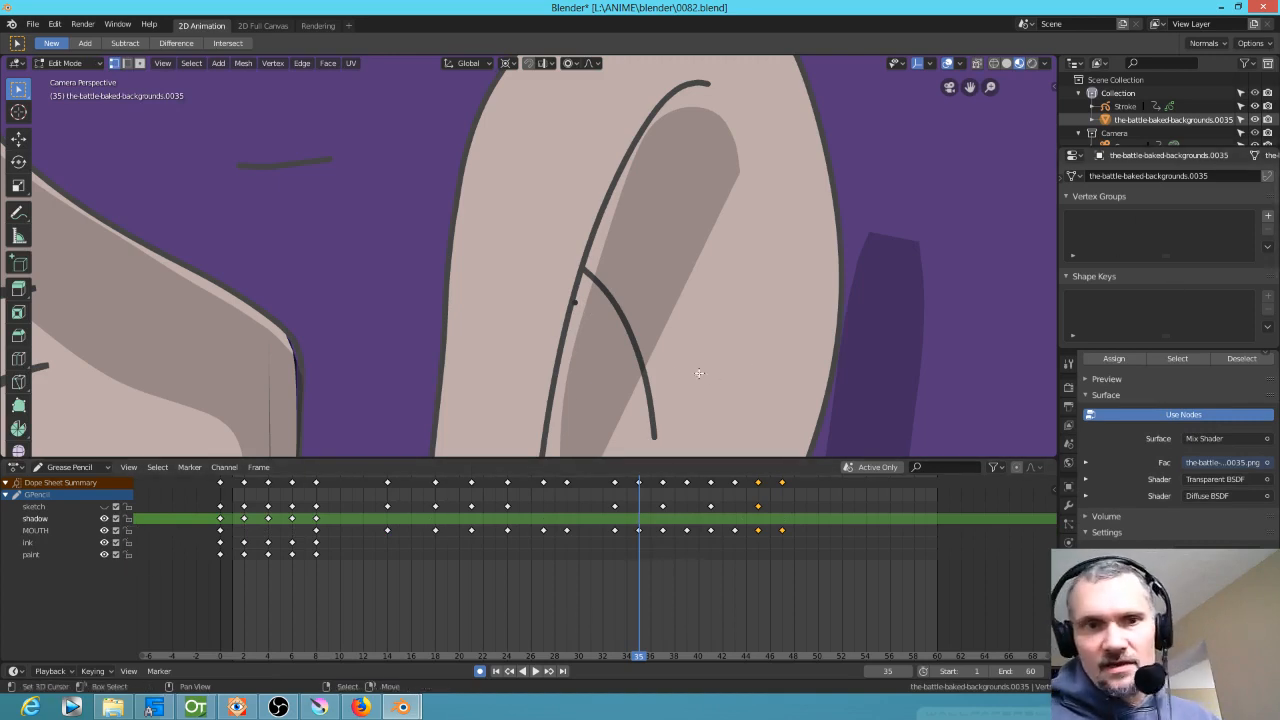
key("Tab")
Delete the stray dot beside the inner ear line from the character's Grease Pencil drawing at frame 35
left_click(579, 266)
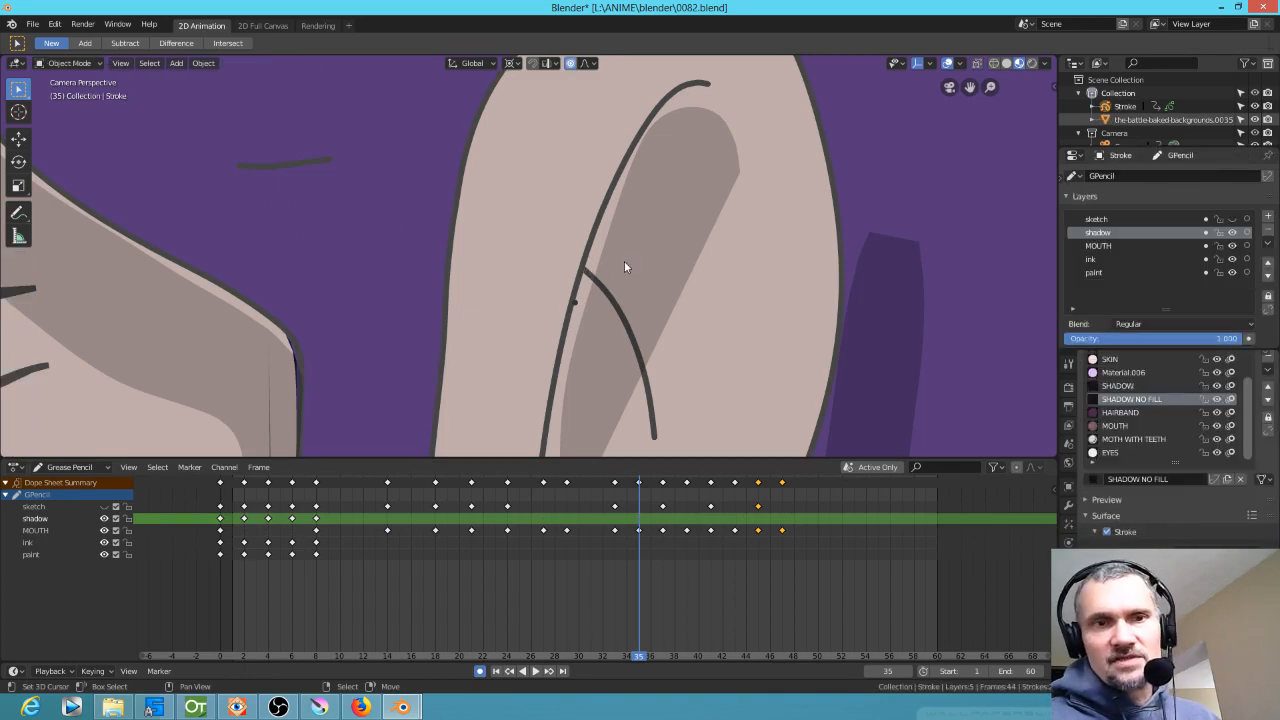
key("Tab")
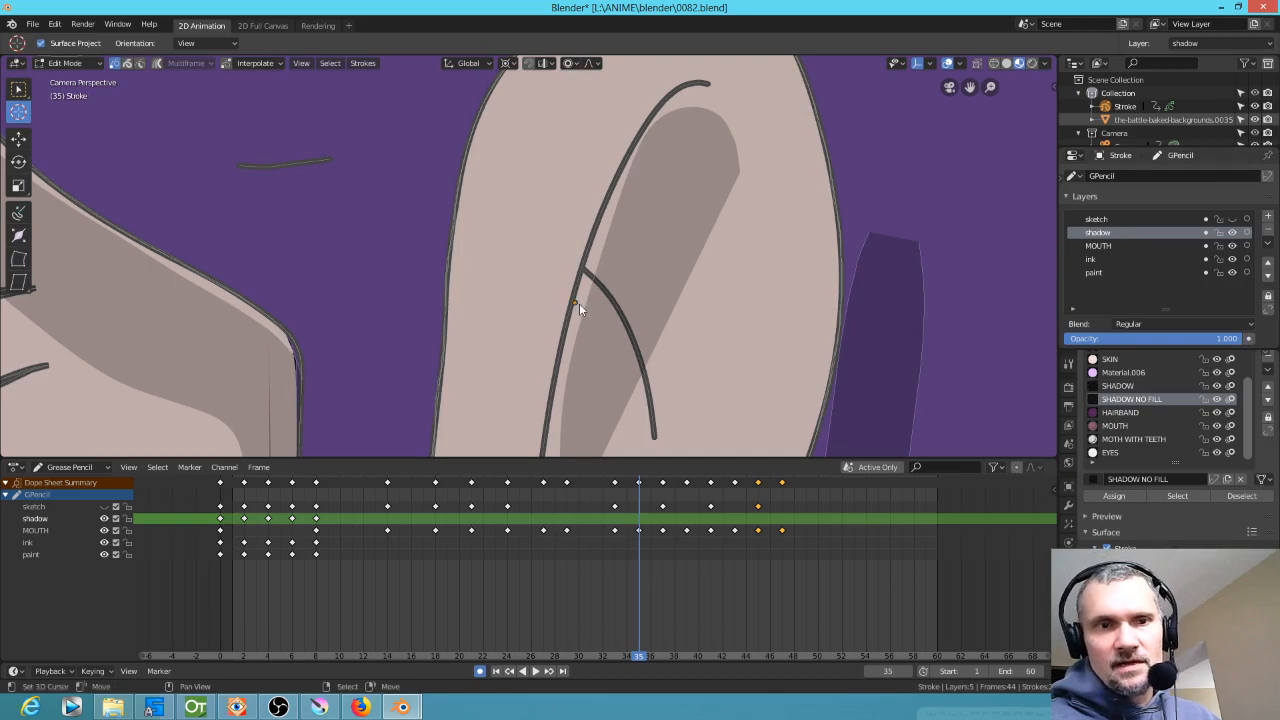
key("x")
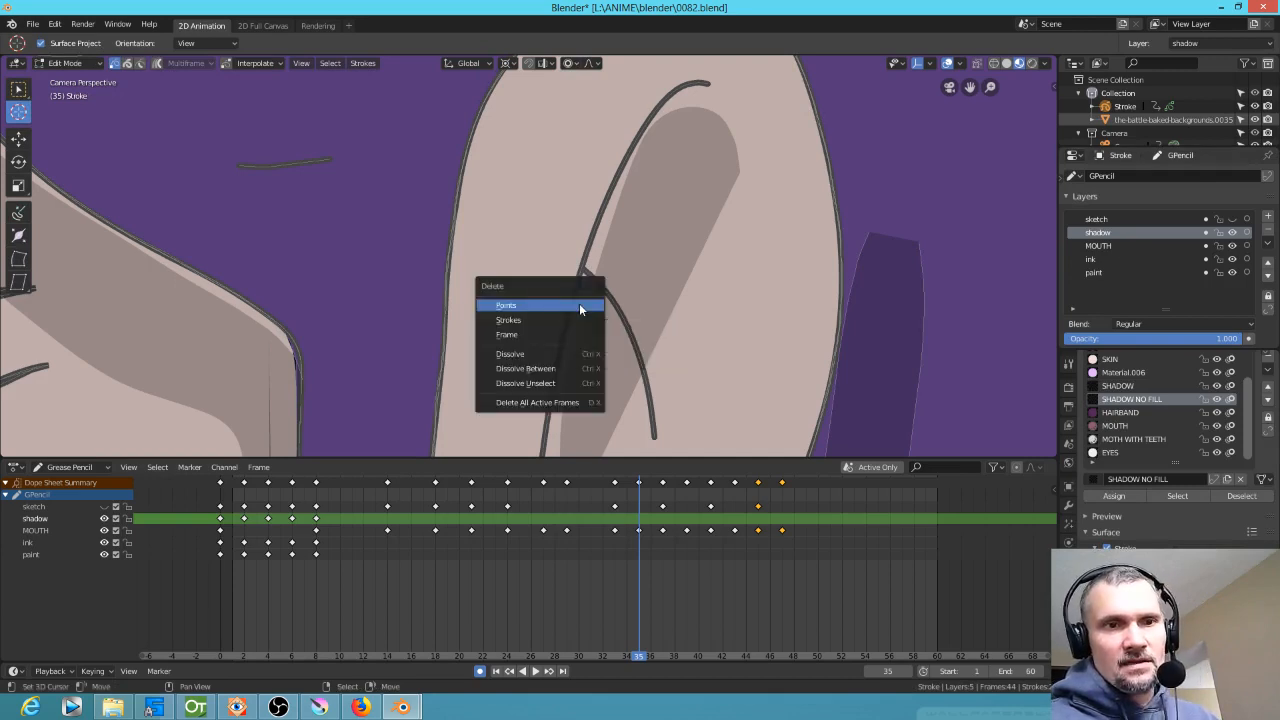
left_click(579, 303)
Delete the same stray ear dot from the drawings at frames 39, 43 and 48
left_click(685, 555)
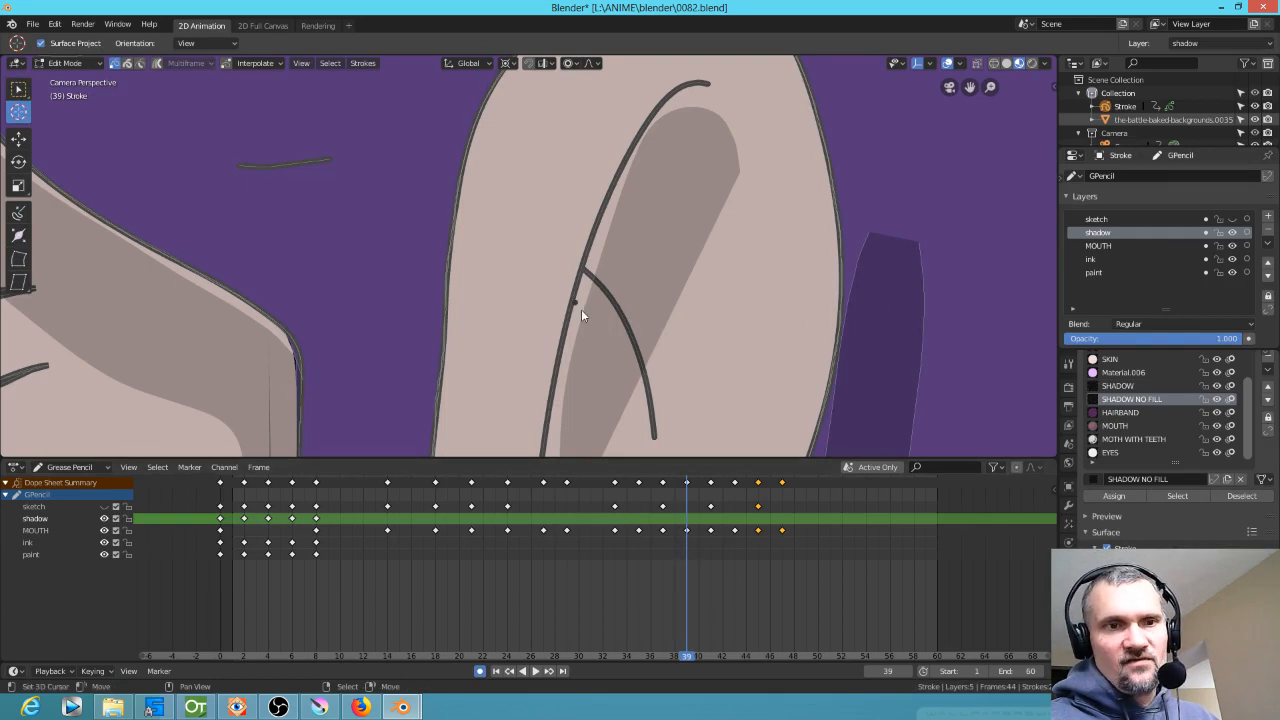
key("x")
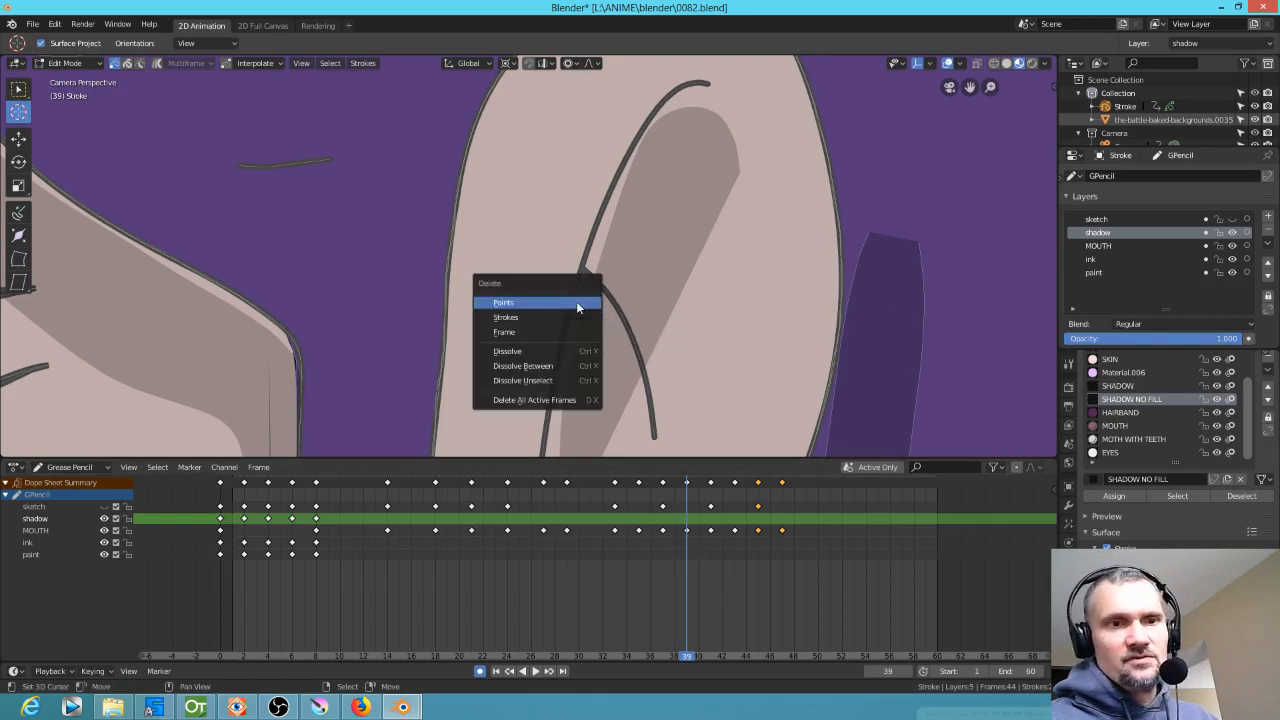
left_click(577, 307)
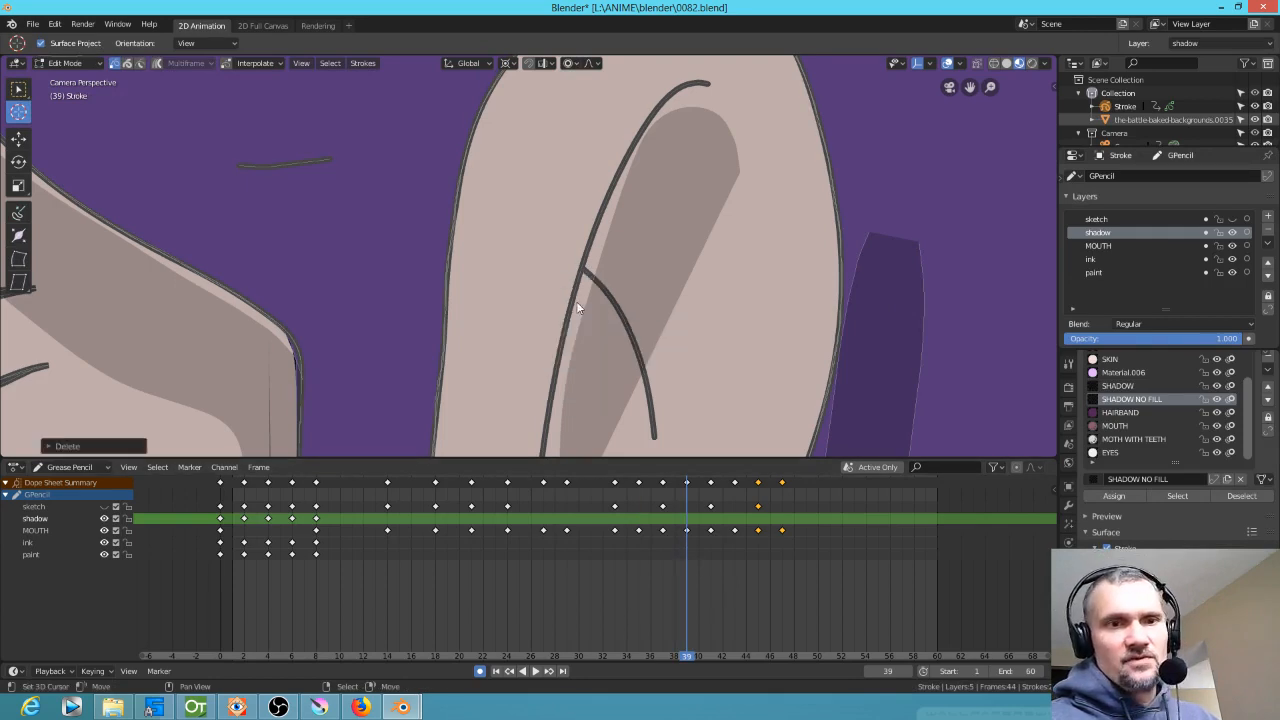
left_click(737, 540)
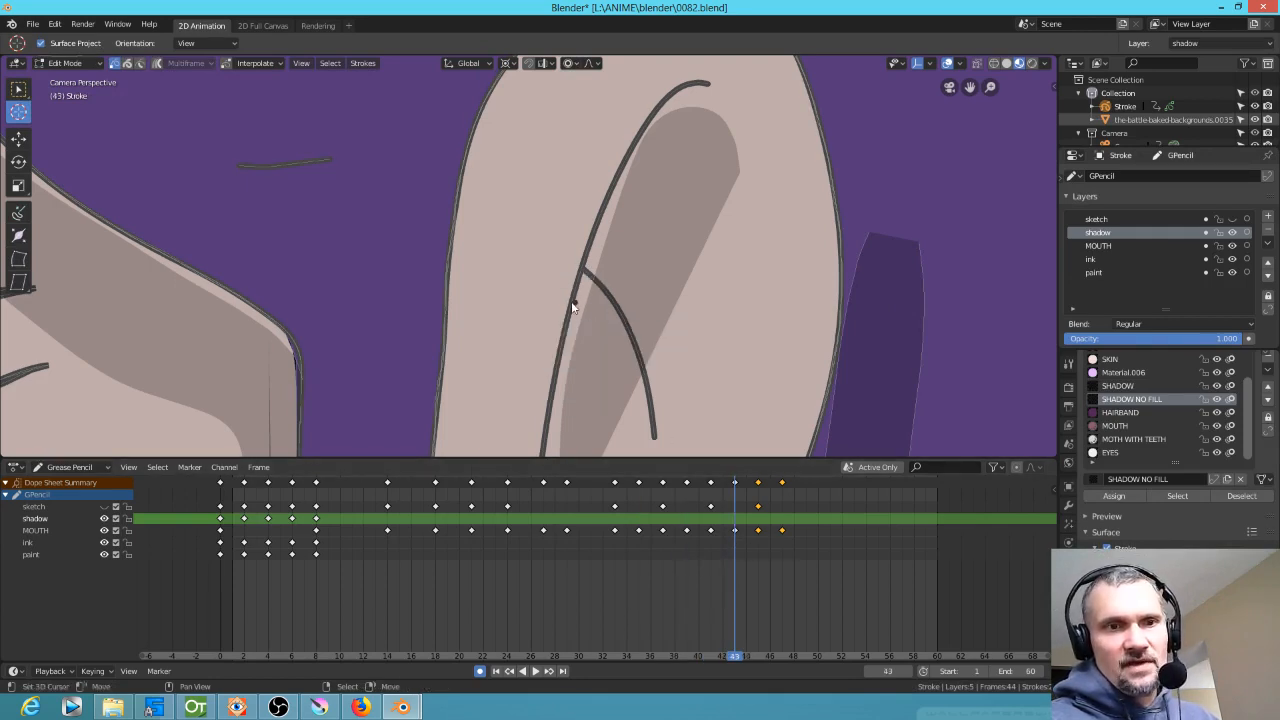
key("x")
left_click(584, 304)
left_click(790, 541)
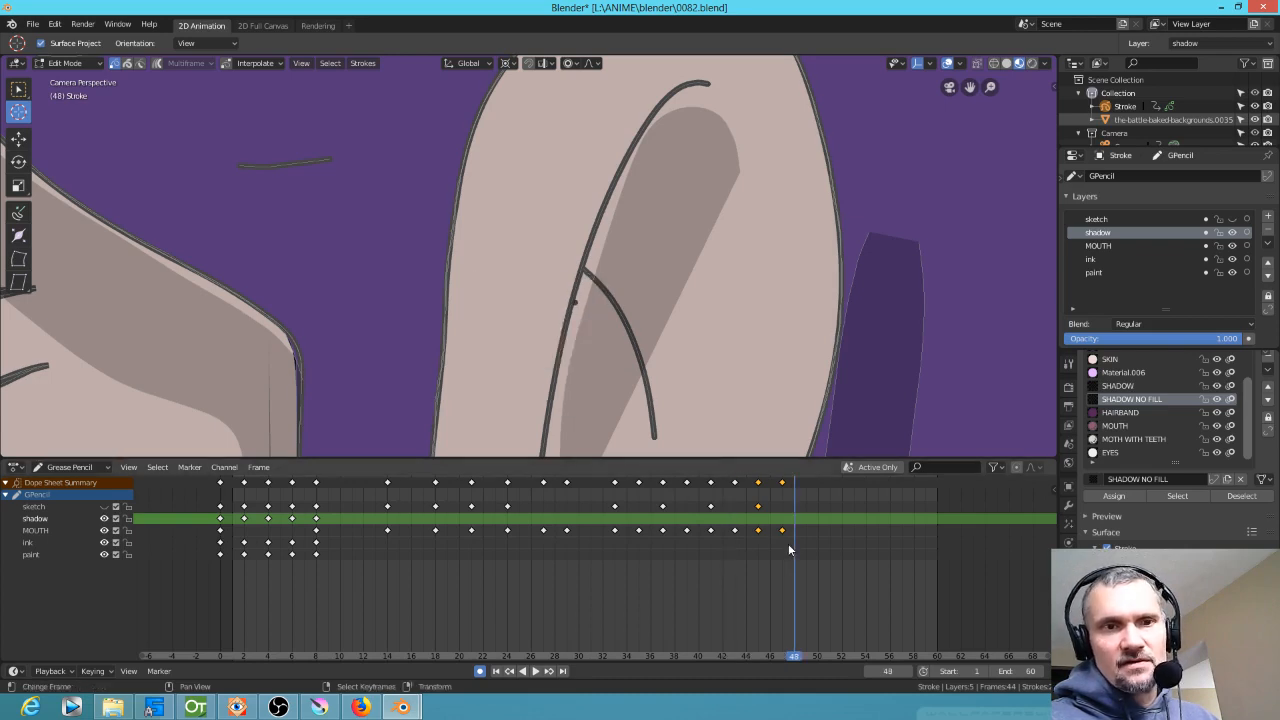
key("x")
left_click(582, 313)
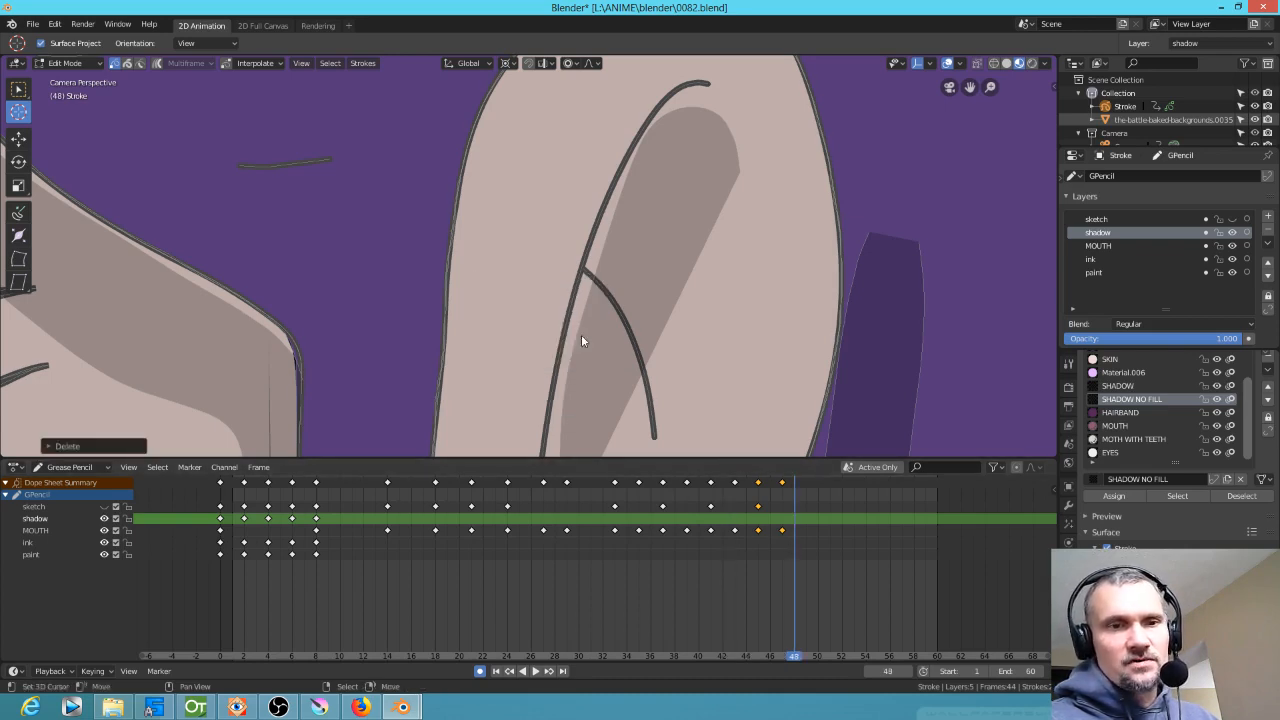
Play the animation from frame 0 with the full camera frame in view to check the mouth motion
scroll(806, 608, "down", 5)
scroll(575, 581, "down", 2)
key("shift+Left")
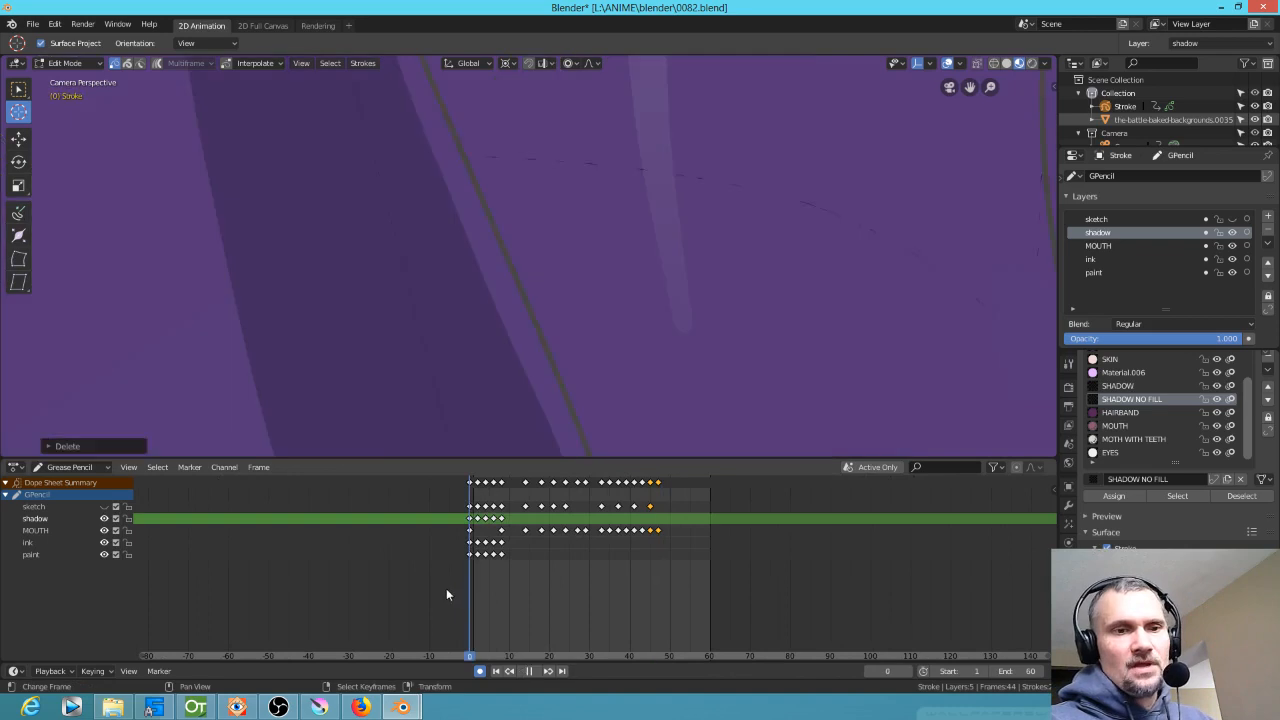
scroll(494, 326, "down", 10)
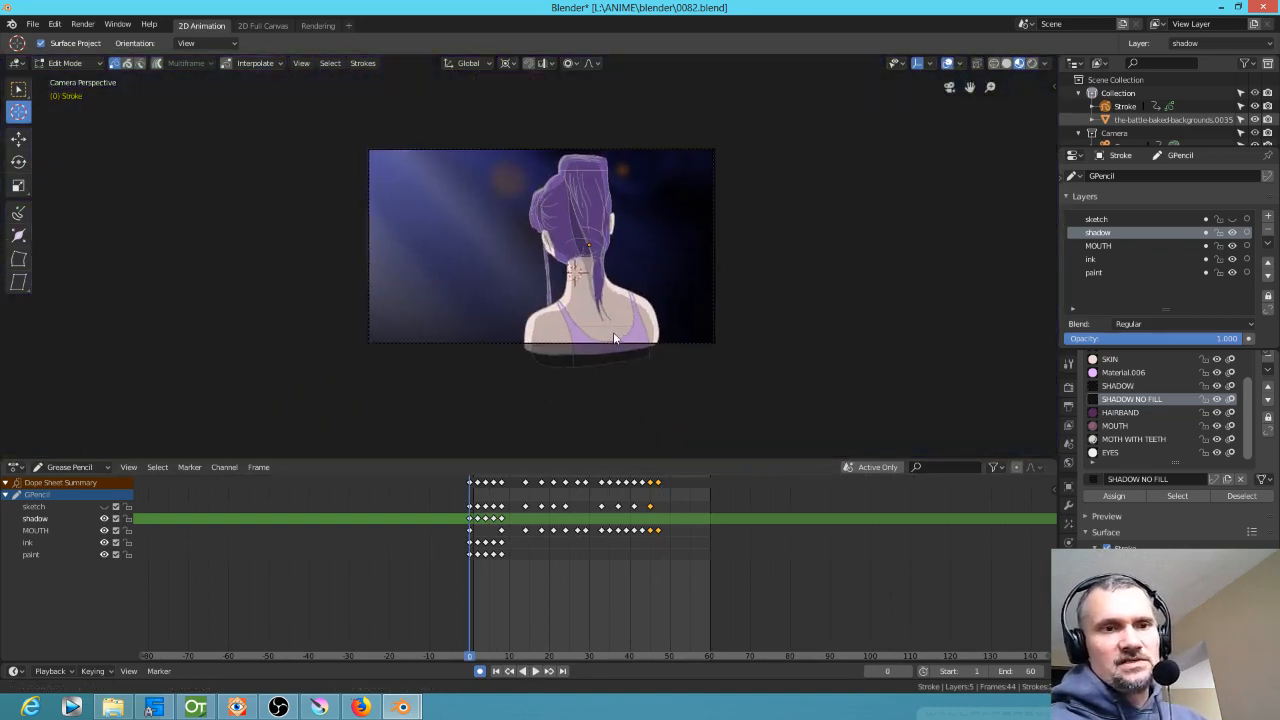
key("space")
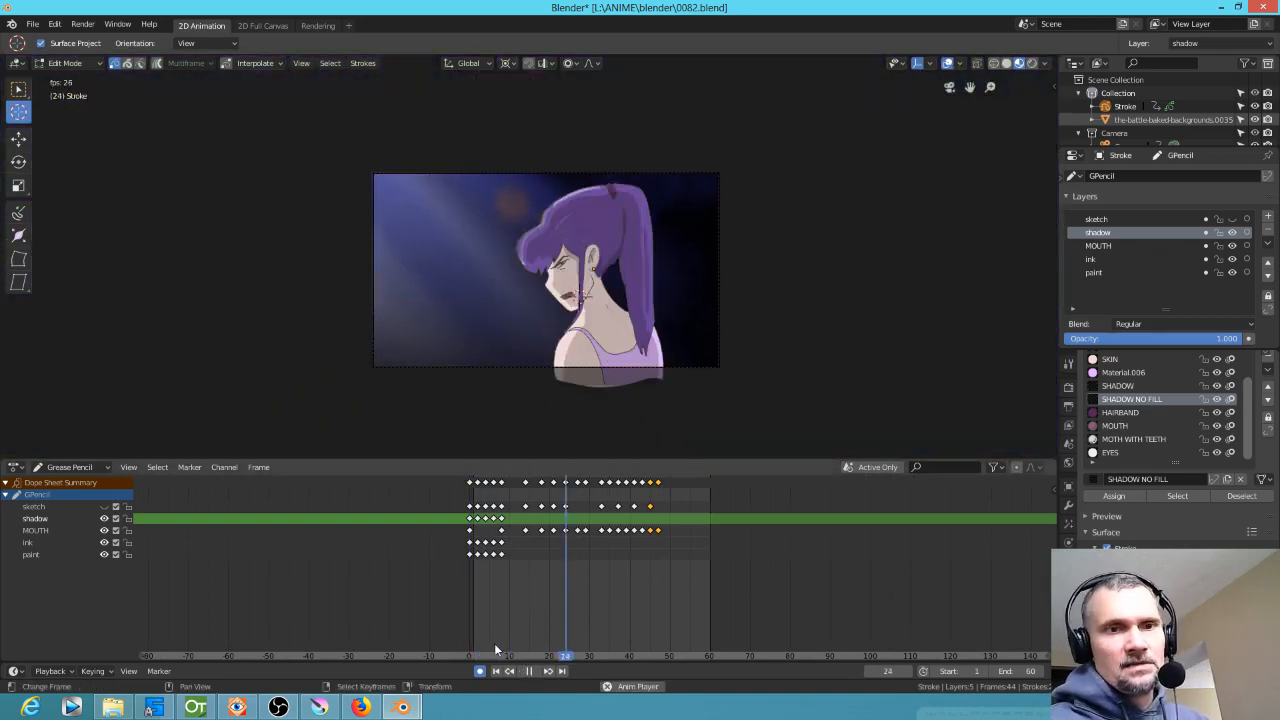
key("space")
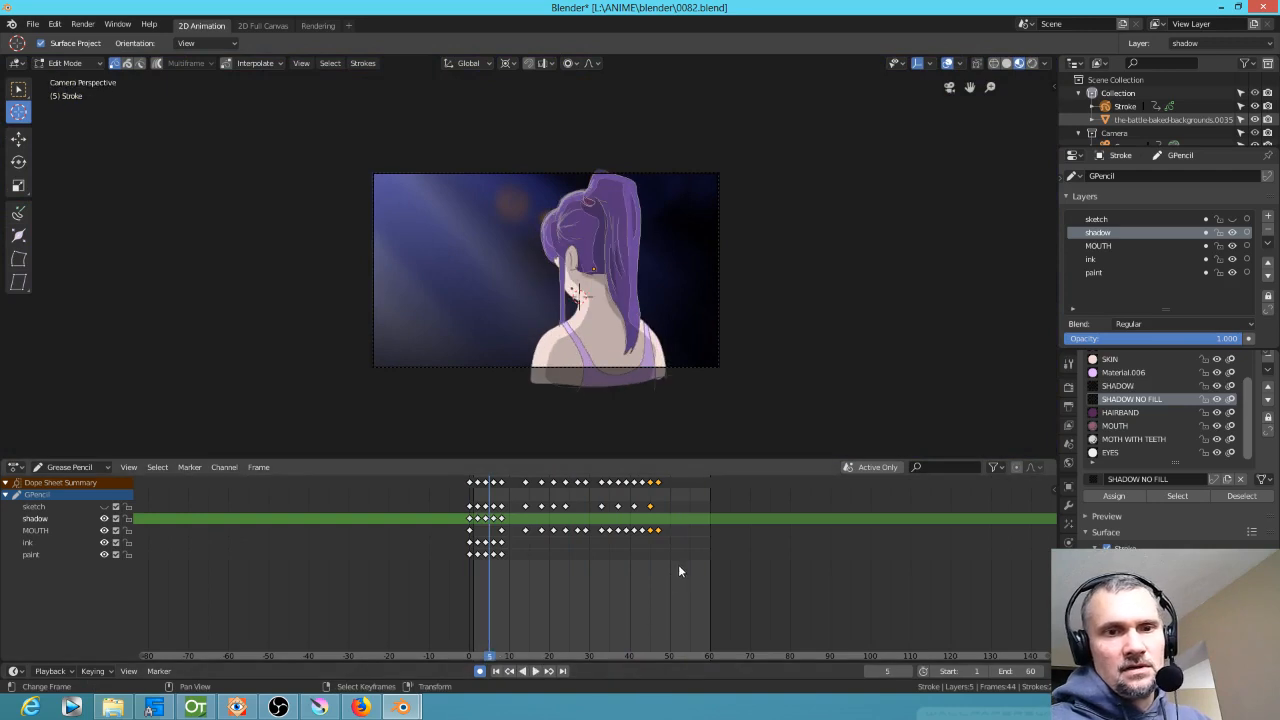
Set the end frame to 80 and move the sketch and MOUTH keyframes at 33–47 ten frames later, to 43–57
left_click_drag(1012, 671, 1074, 671)
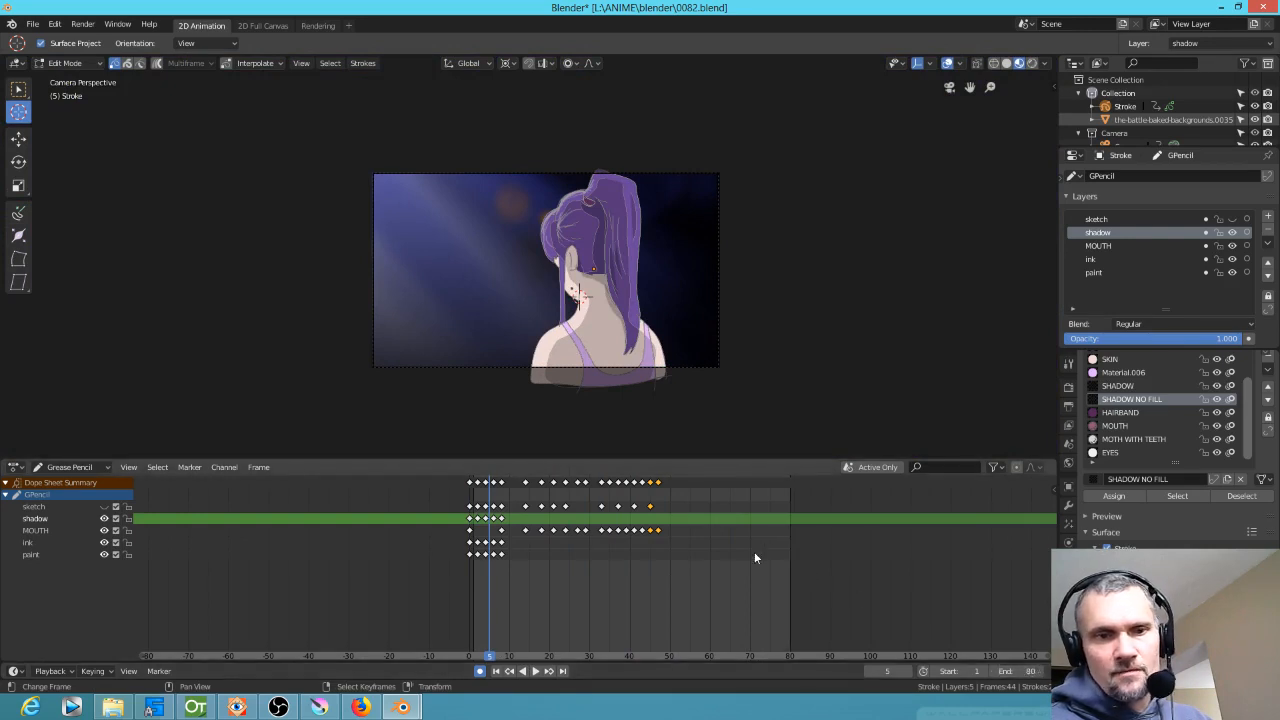
left_click(608, 535)
left_click_drag(716, 569, 594, 462)
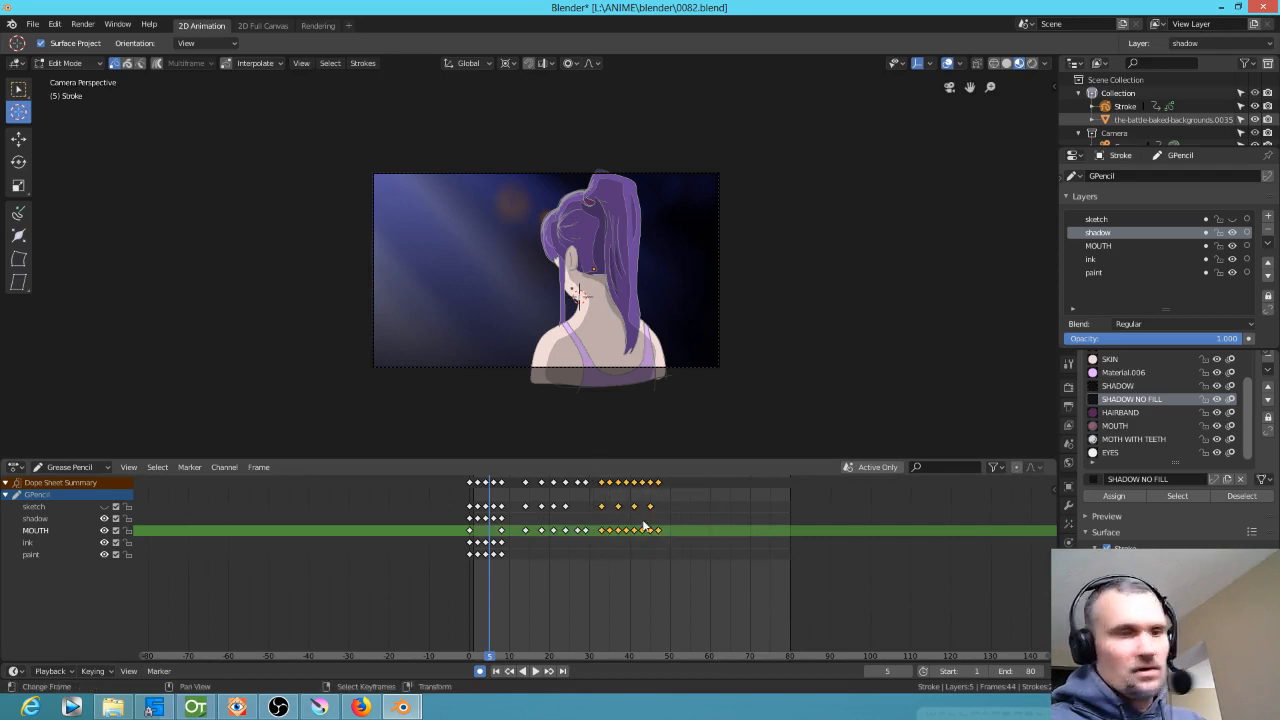
key("g")
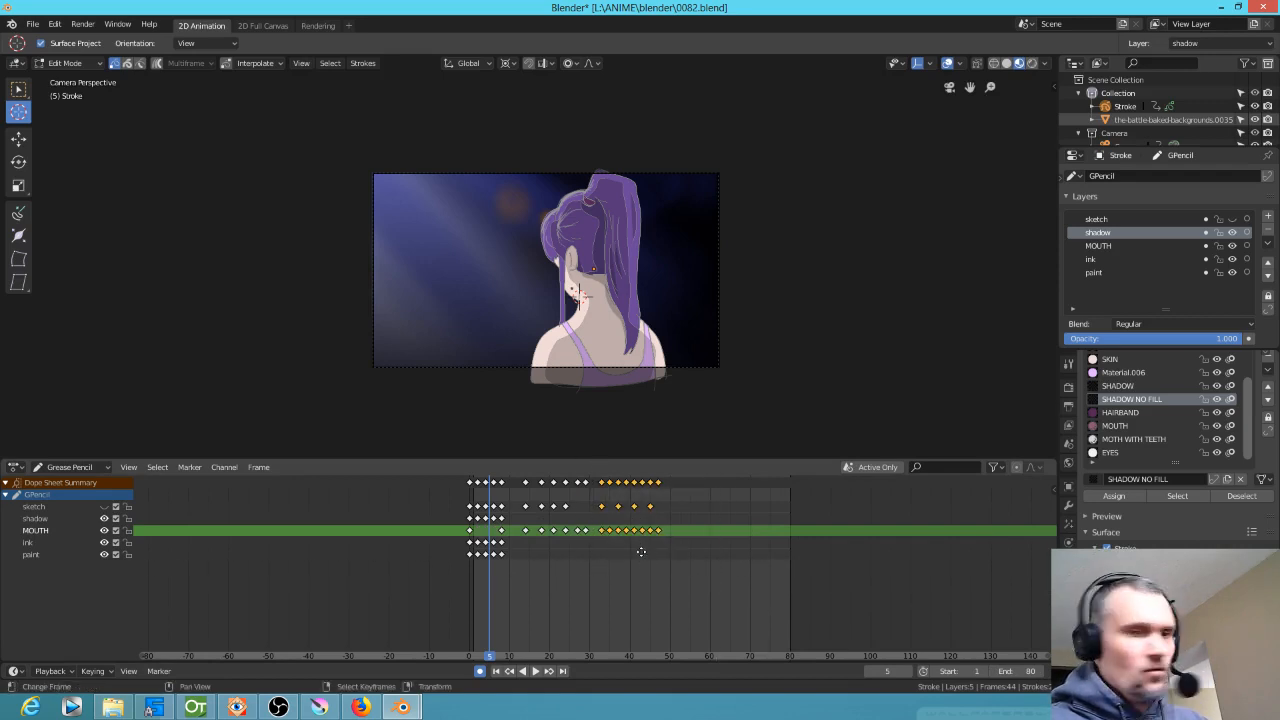
left_click(681, 552)
Play the animation from frame 0 to review the timing of the delayed mouth poses
left_click(467, 564)
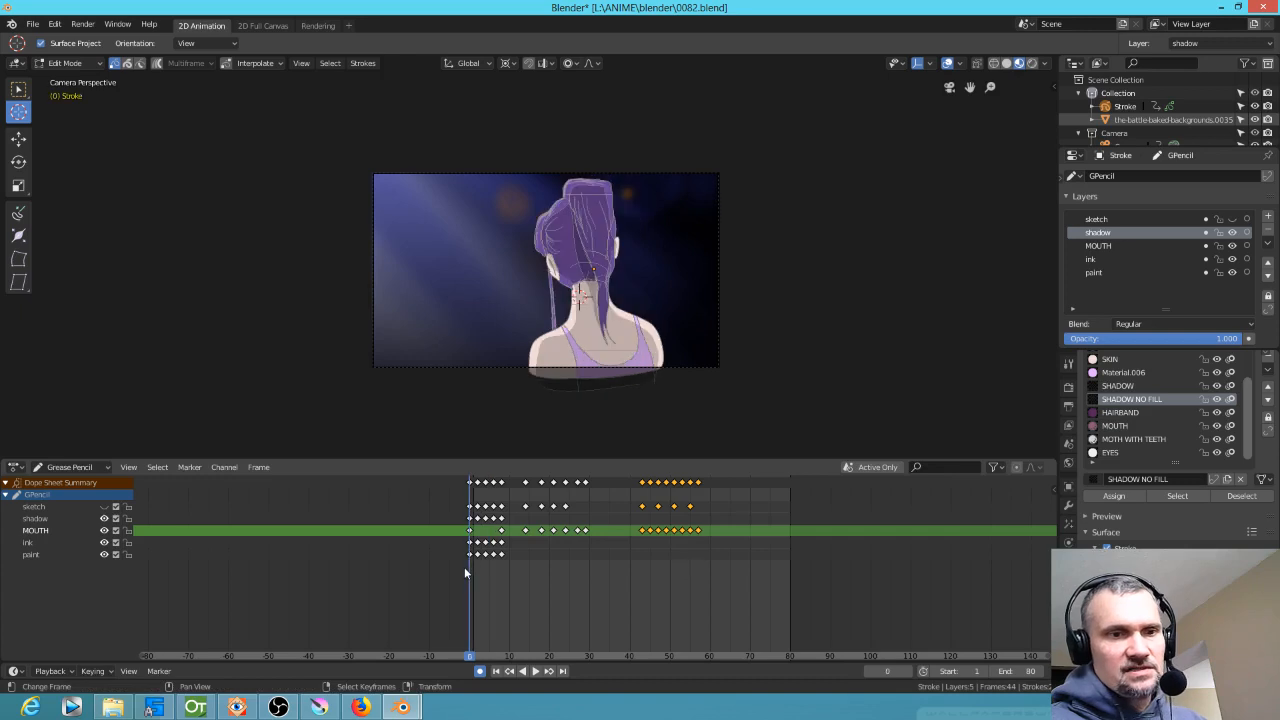
scroll(641, 258, "up", 3)
key("space")
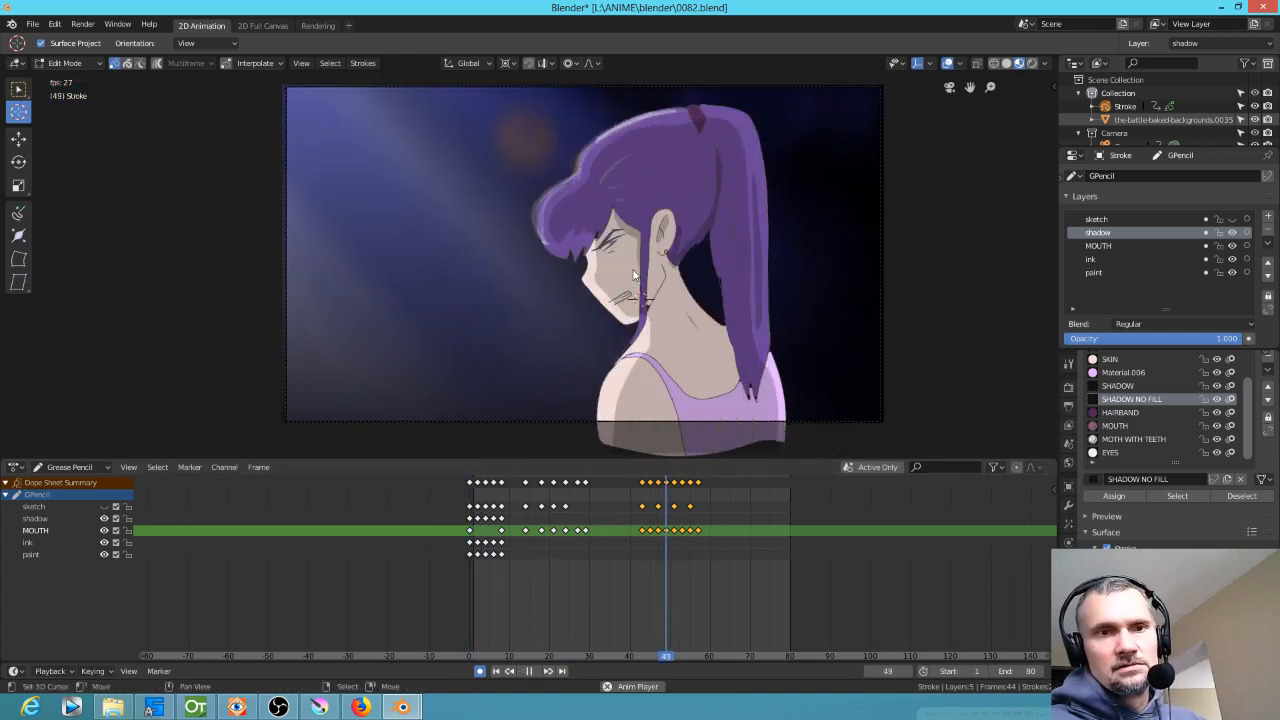
key("space")
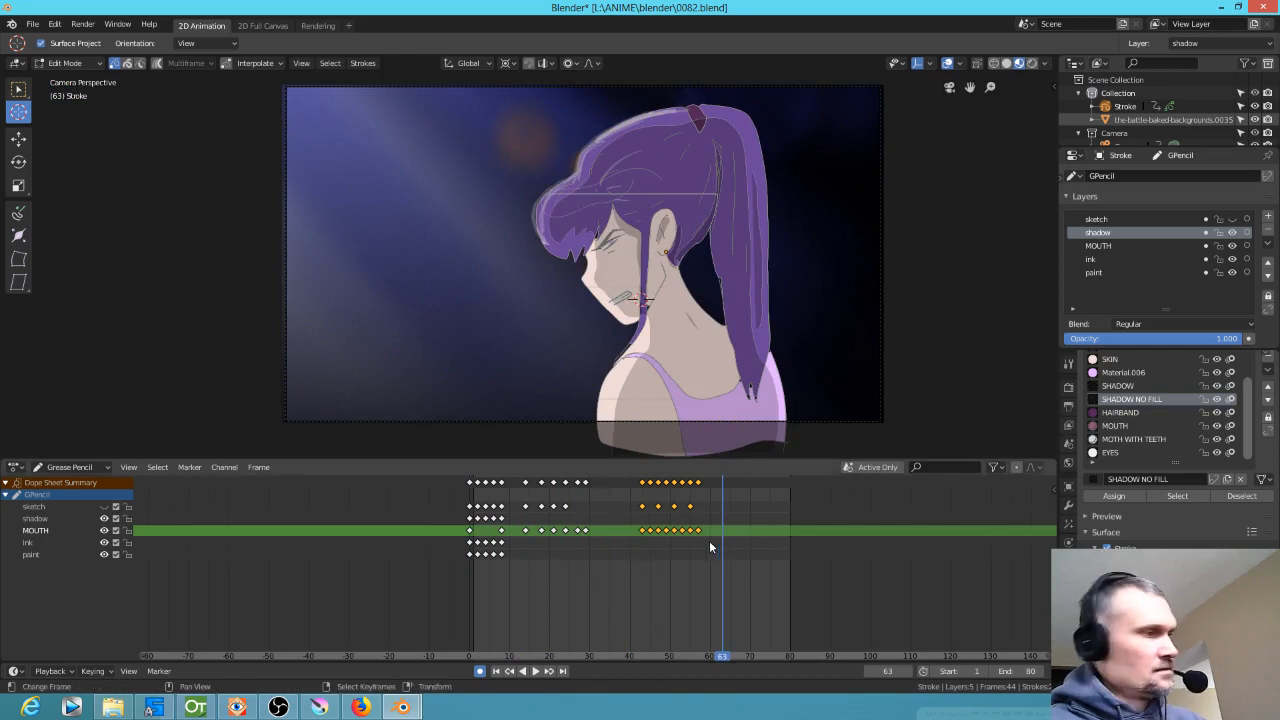
Move the selected sketch and MOUTH keyframes earlier to frames 36–50 and play the animation from the start
left_click_drag(706, 538, 678, 538)
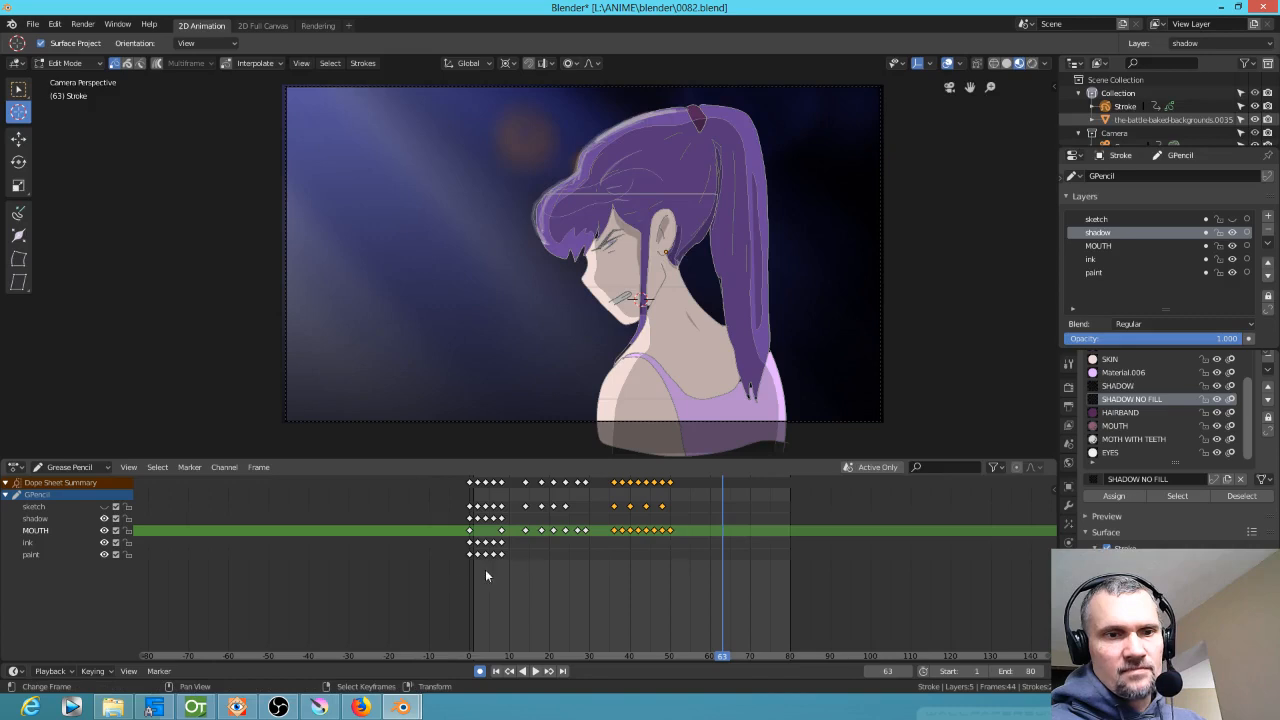
left_click(456, 578)
key("space")
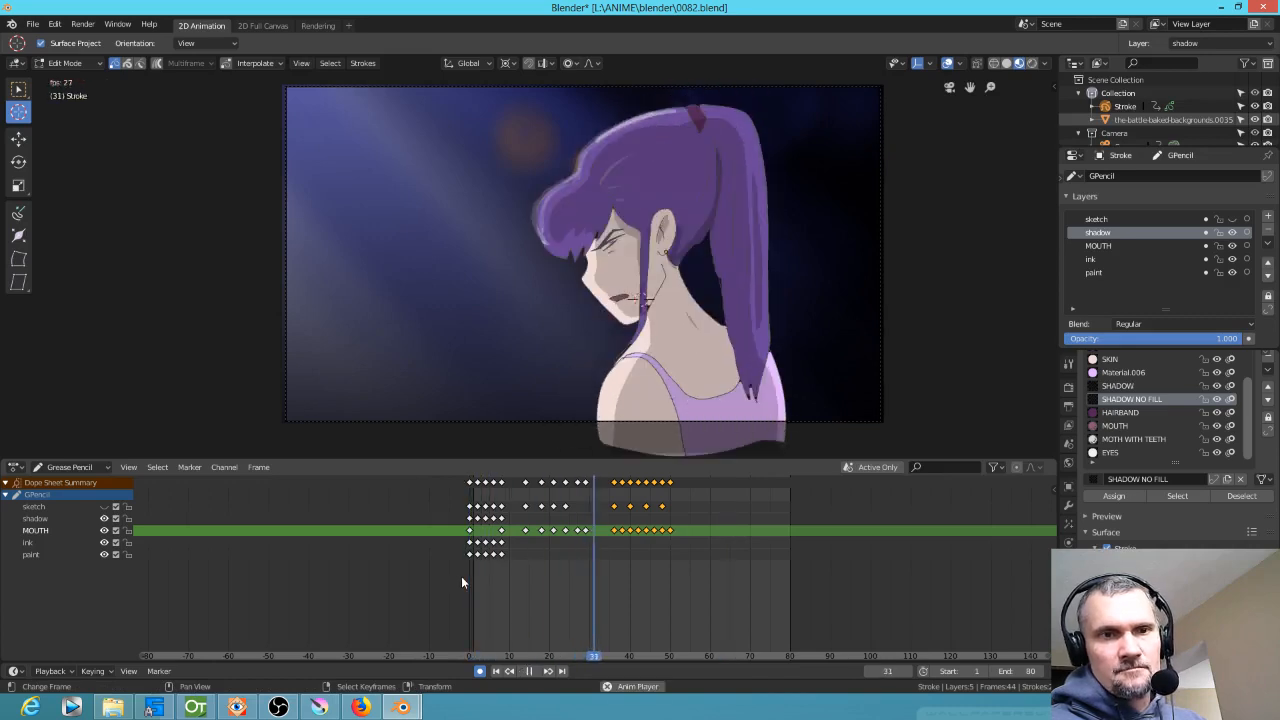
key("space")
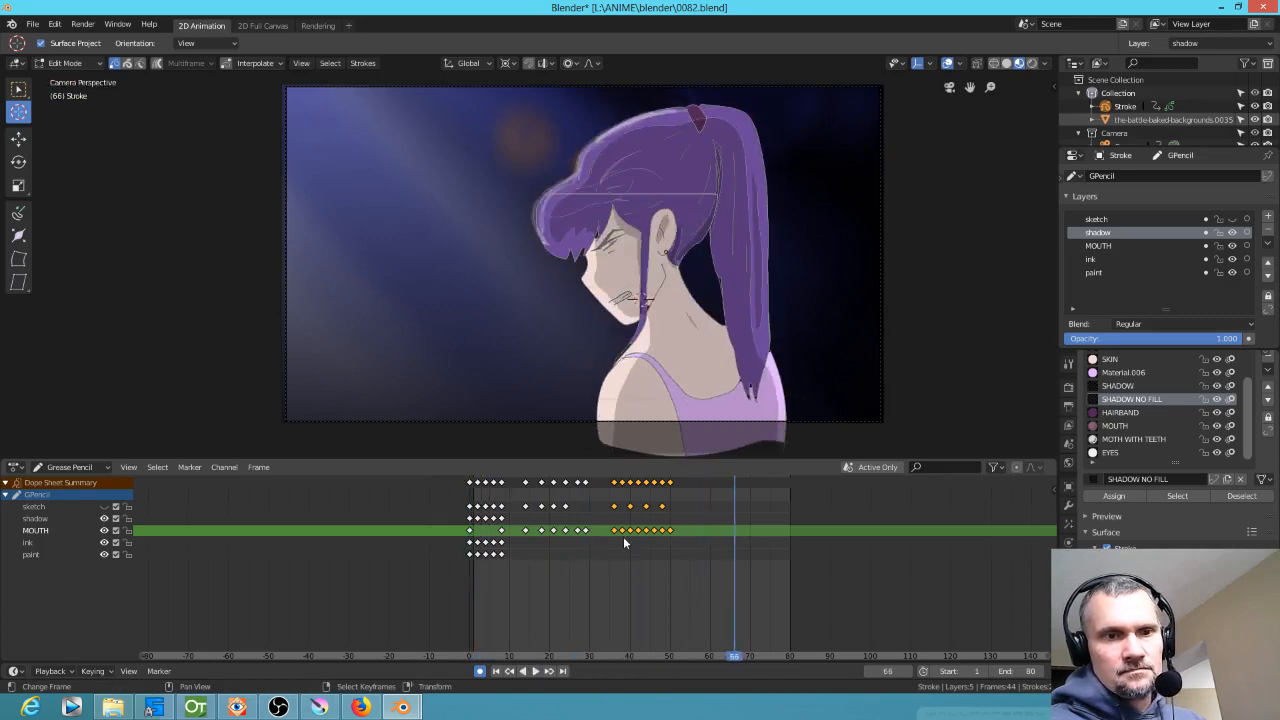
Move the selected sketch and MOUTH keyframes earlier to frames 31–45 and play the animation
key("g")
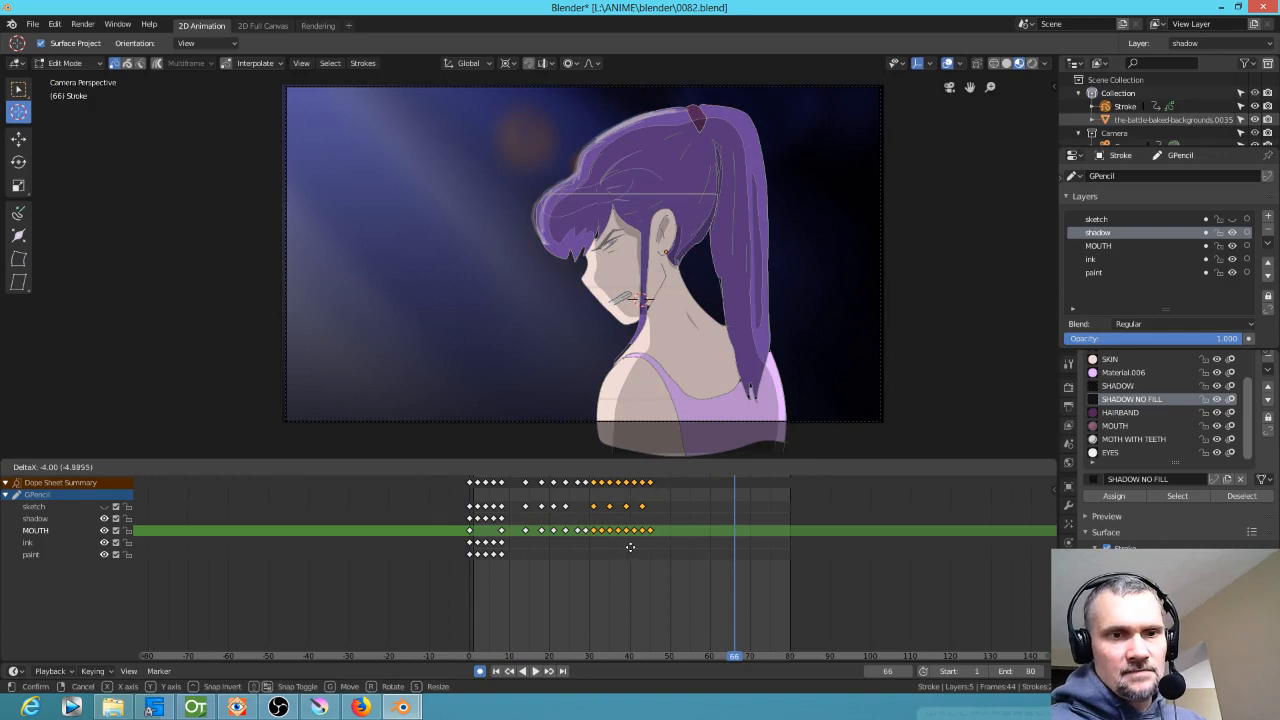
left_click(631, 547)
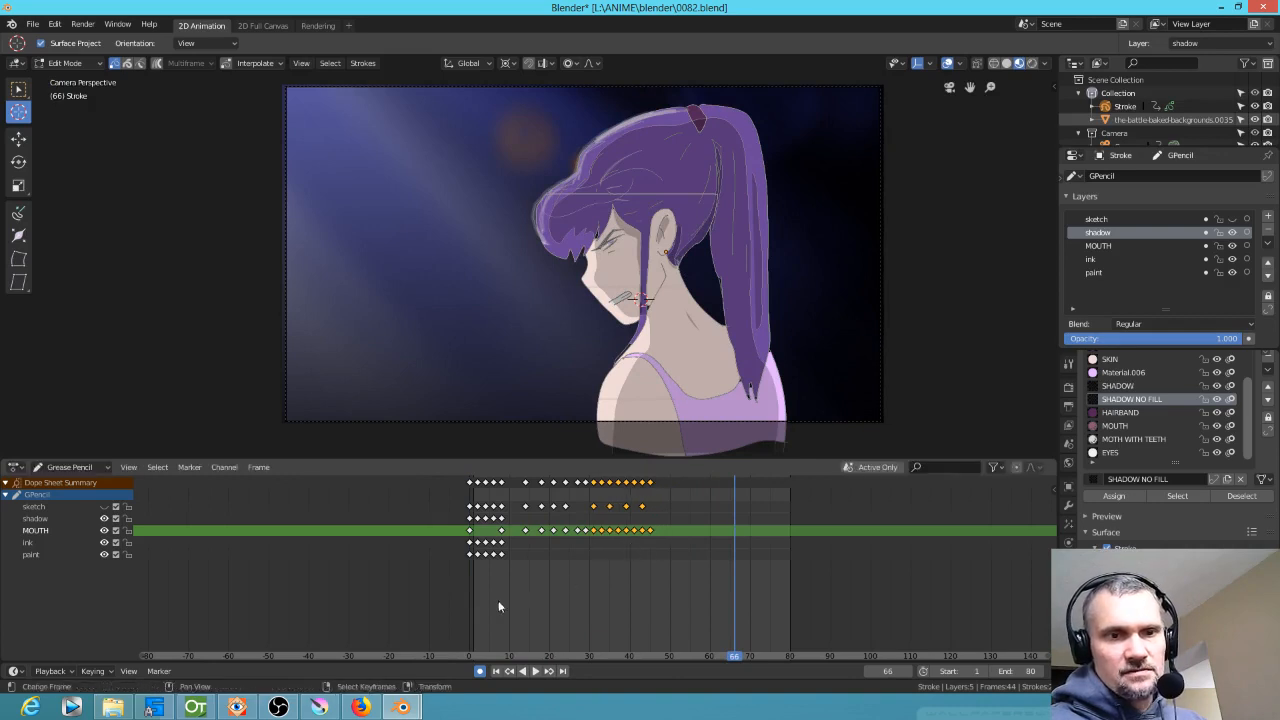
key("space")
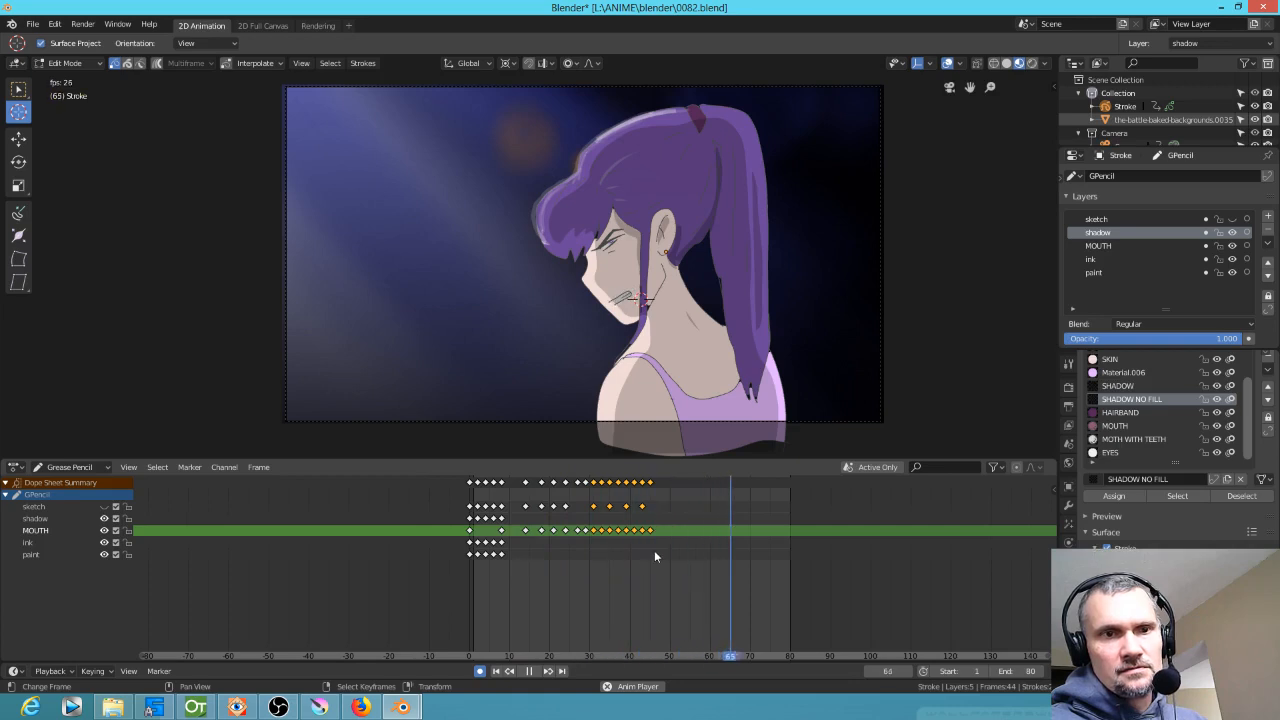
key("space")
Duplicate the sketch and MOUTH keyframes at frames 31–45 with a 16-frame offset, placing the copies at 47–61
scroll(657, 552, "up", 3)
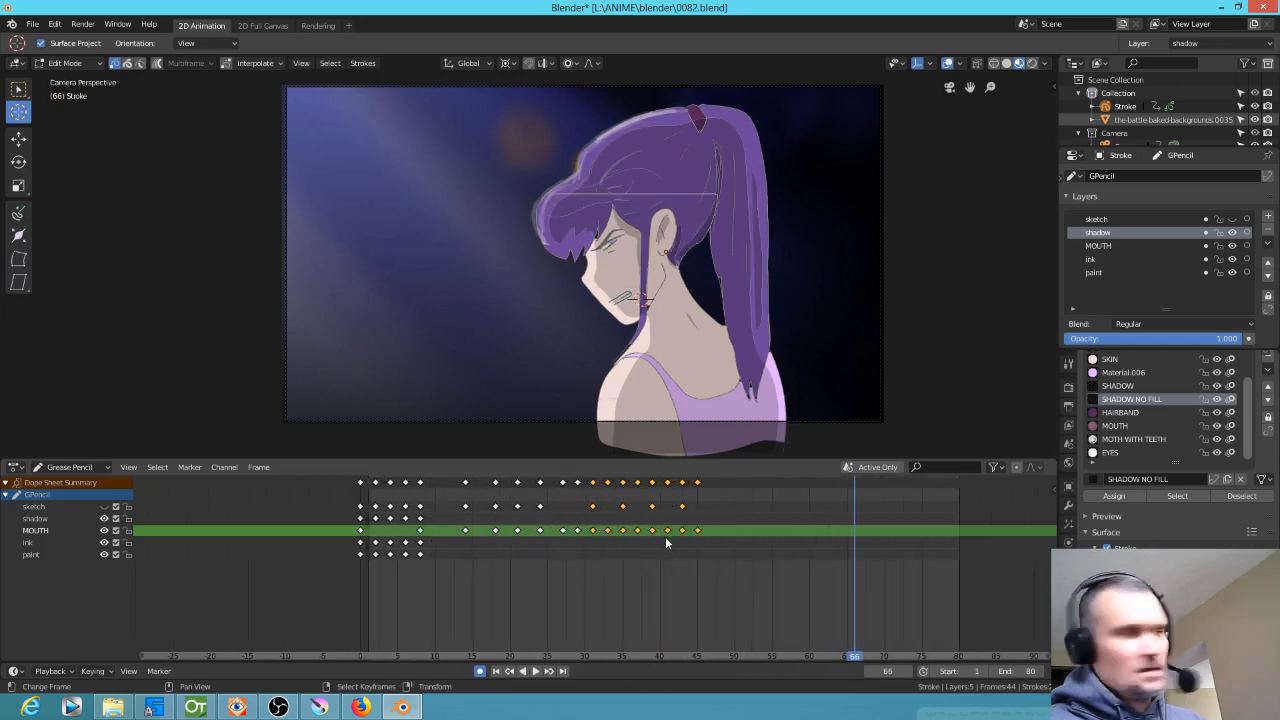
key("shift+d")
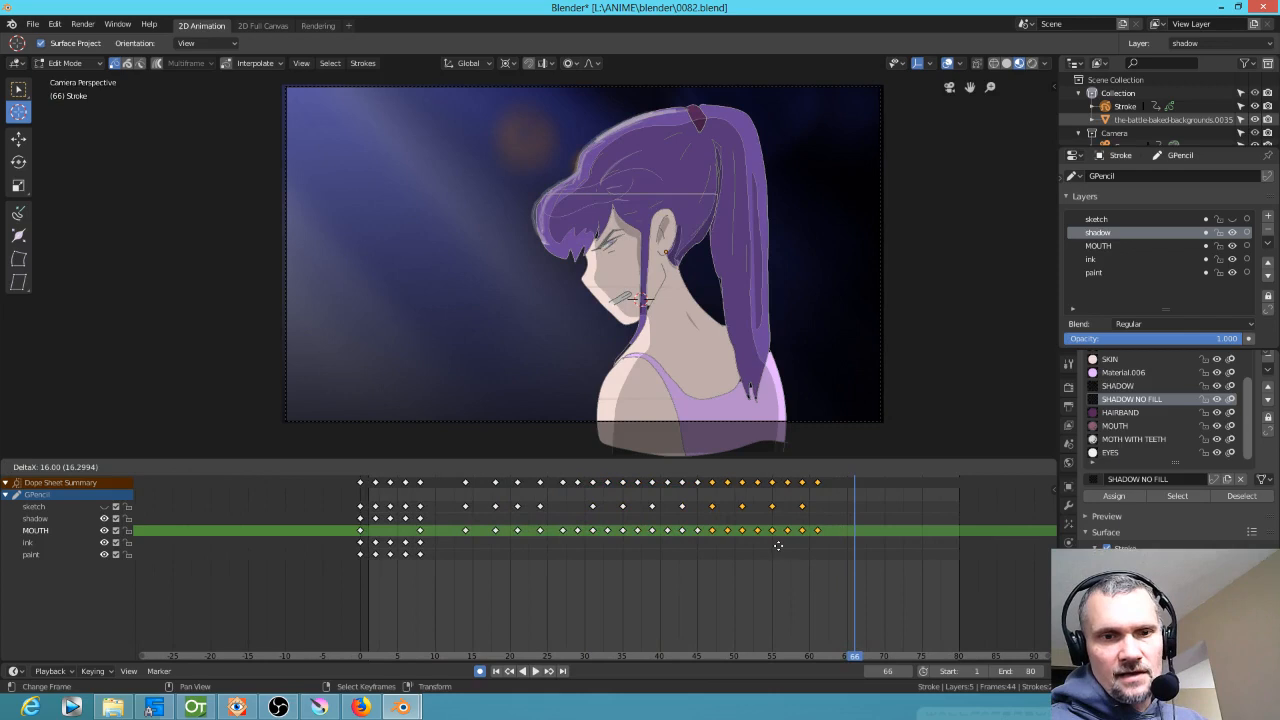
left_click(778, 545)
Play the extended mouth animation from the start twice and scrub to frame 27 to check the poses
key("shift+Left")
key("space")
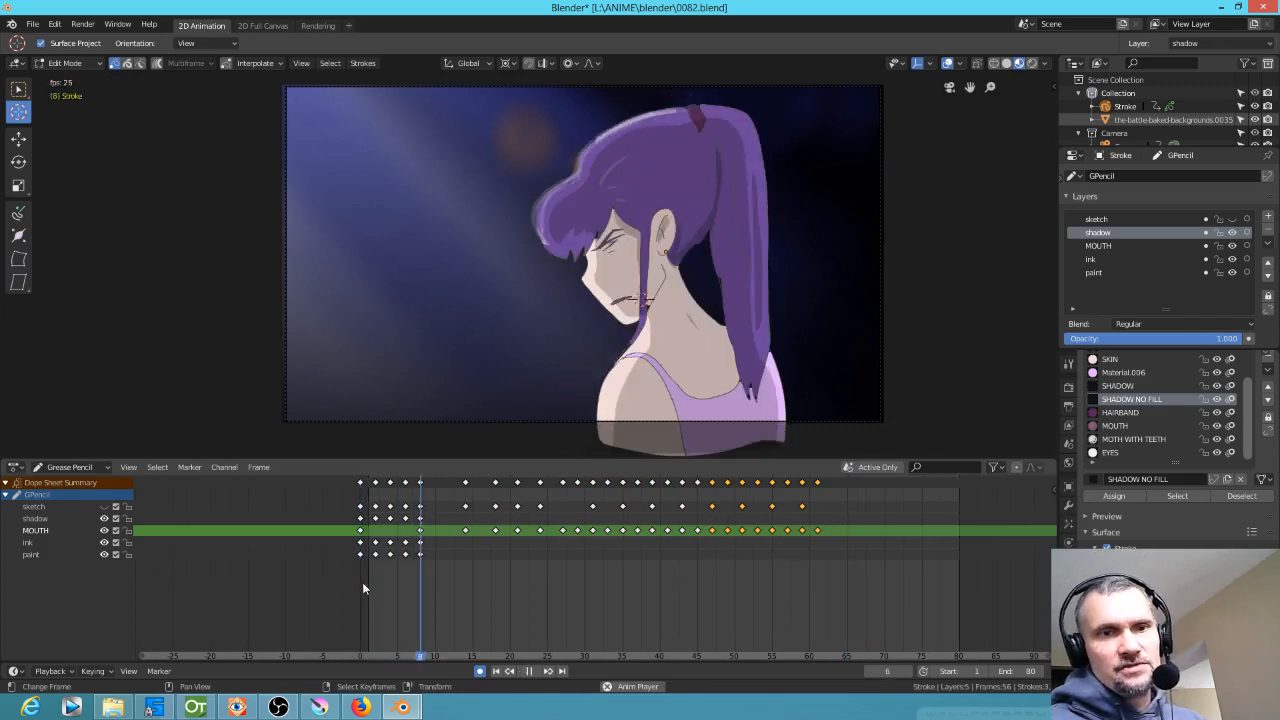
key("space")
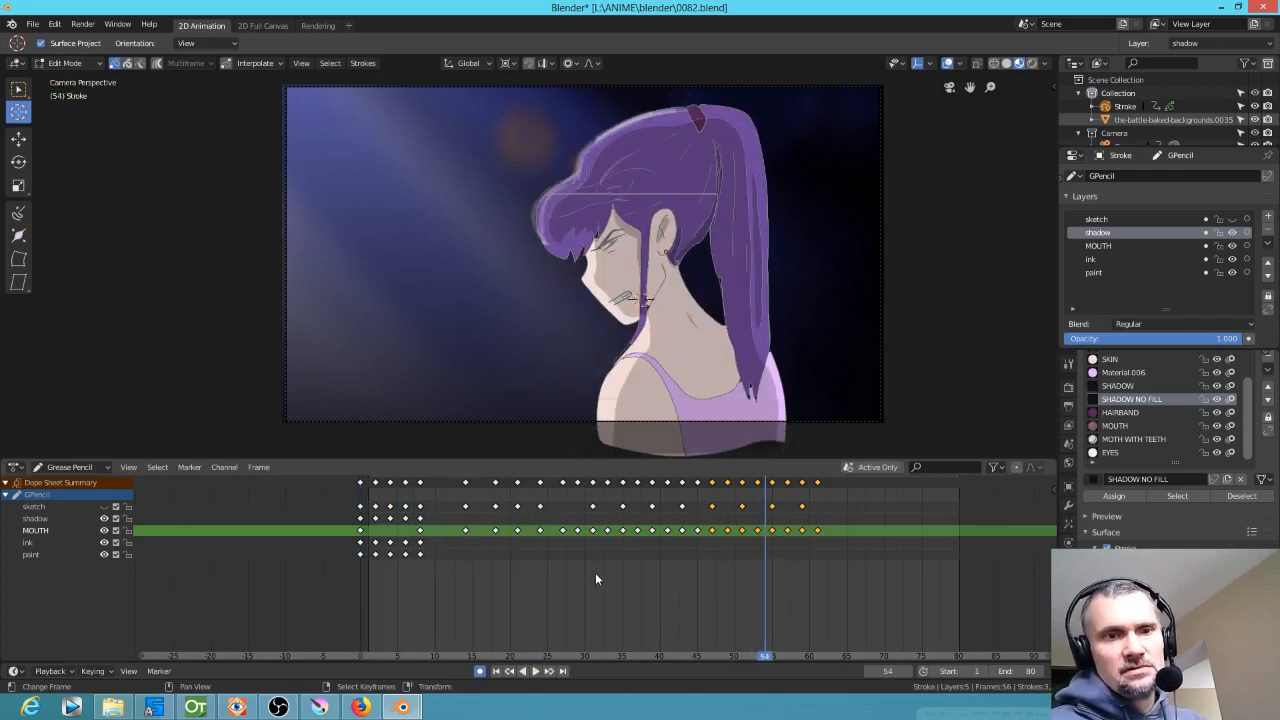
key("shift+Left")
key("space")
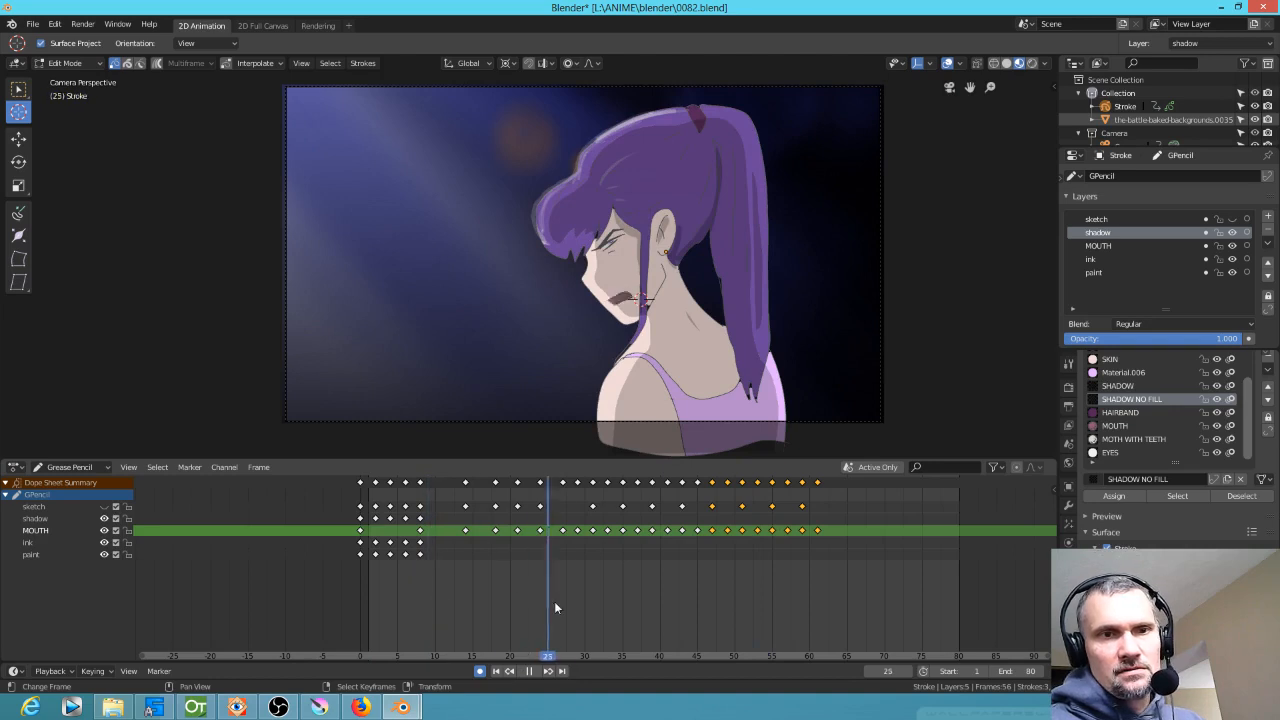
left_click_drag(610, 612, 561, 600)
key("space")
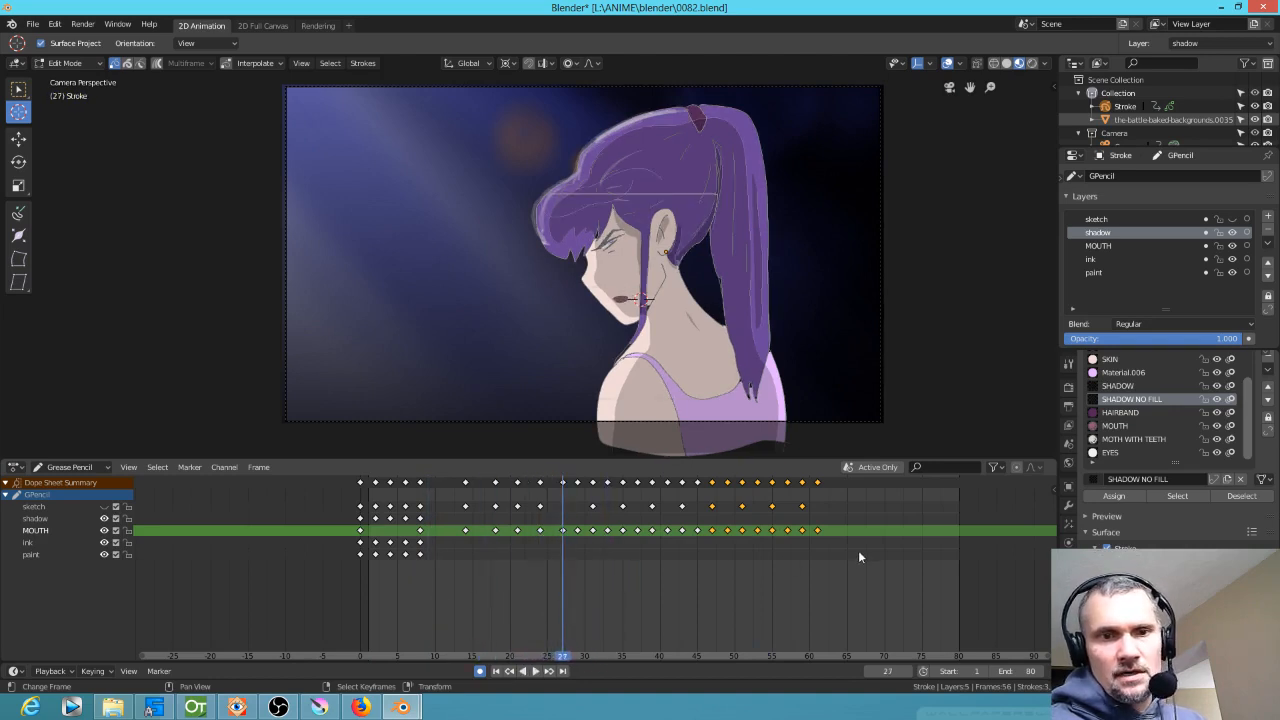
Move the sketch and MOUTH keyframes from frame 29 onward two frames later, to frames 31–63
mouse_move(578, 540)
left_mouse_down()
mouse_move(592, 540)
mouse_move(566, 543)
mouse_move(595, 544)
mouse_move(544, 540)
mouse_move(594, 542)
mouse_move(545, 538)
mouse_move(579, 541)
left_mouse_up()
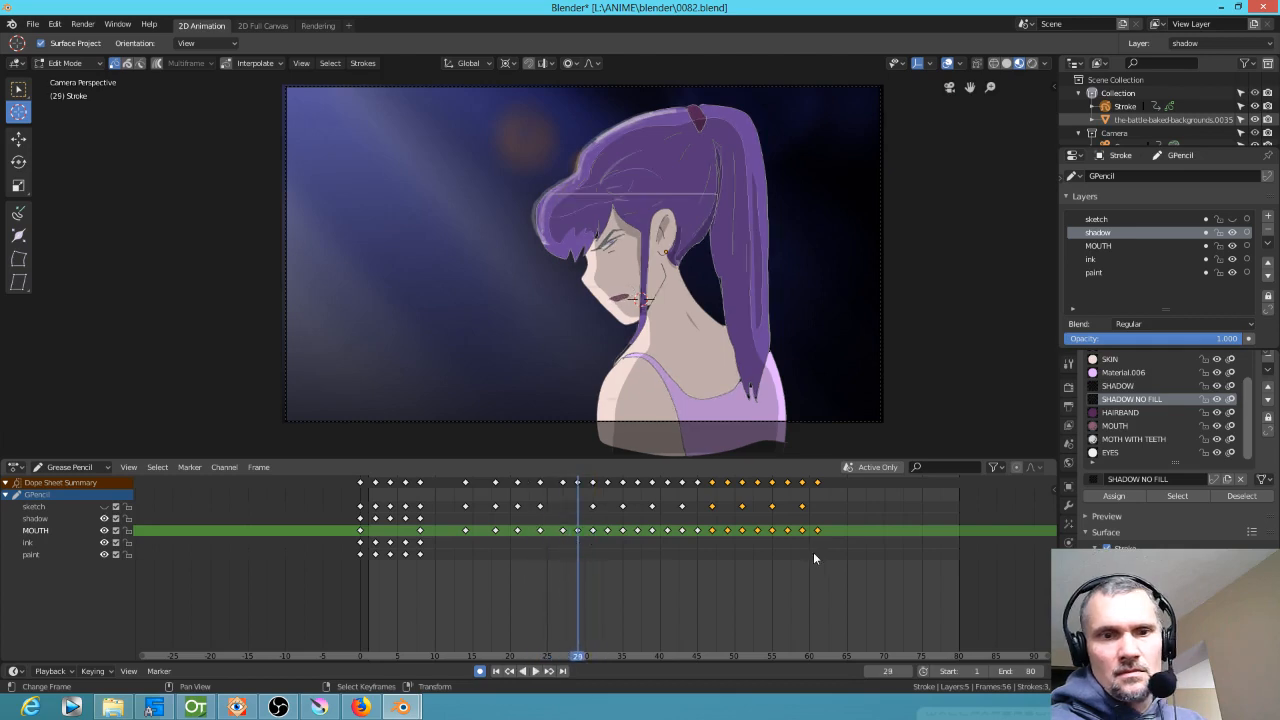
left_click(817, 541)
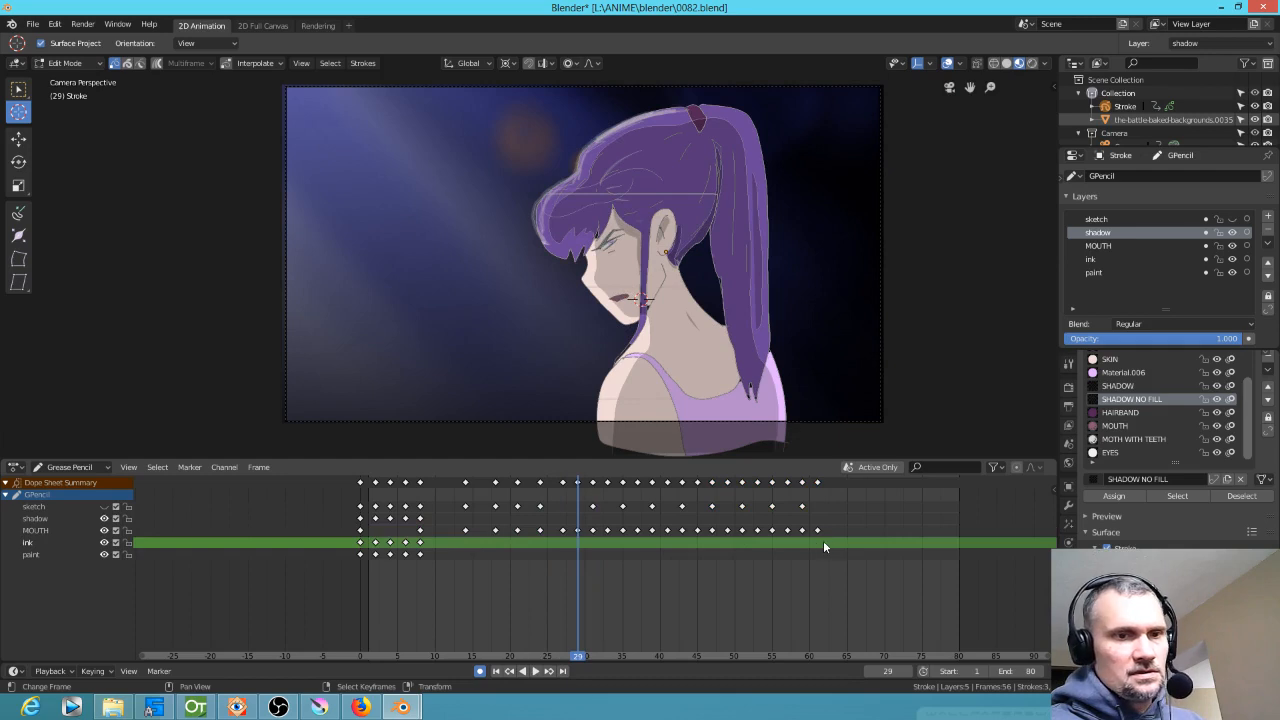
mouse_move(828, 542)
left_mouse_down()
mouse_move(428, 558)
mouse_move(608, 480)
mouse_move(578, 478)
left_mouse_up()
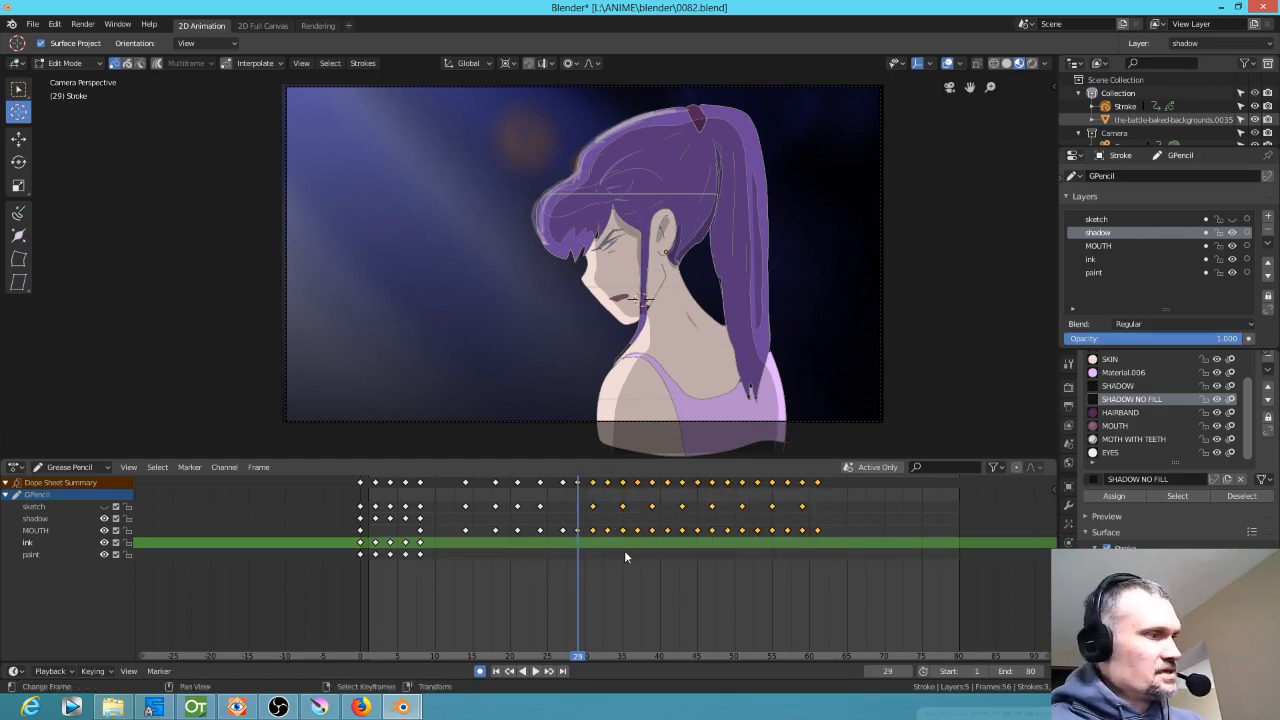
key("g")
left_click(640, 550)
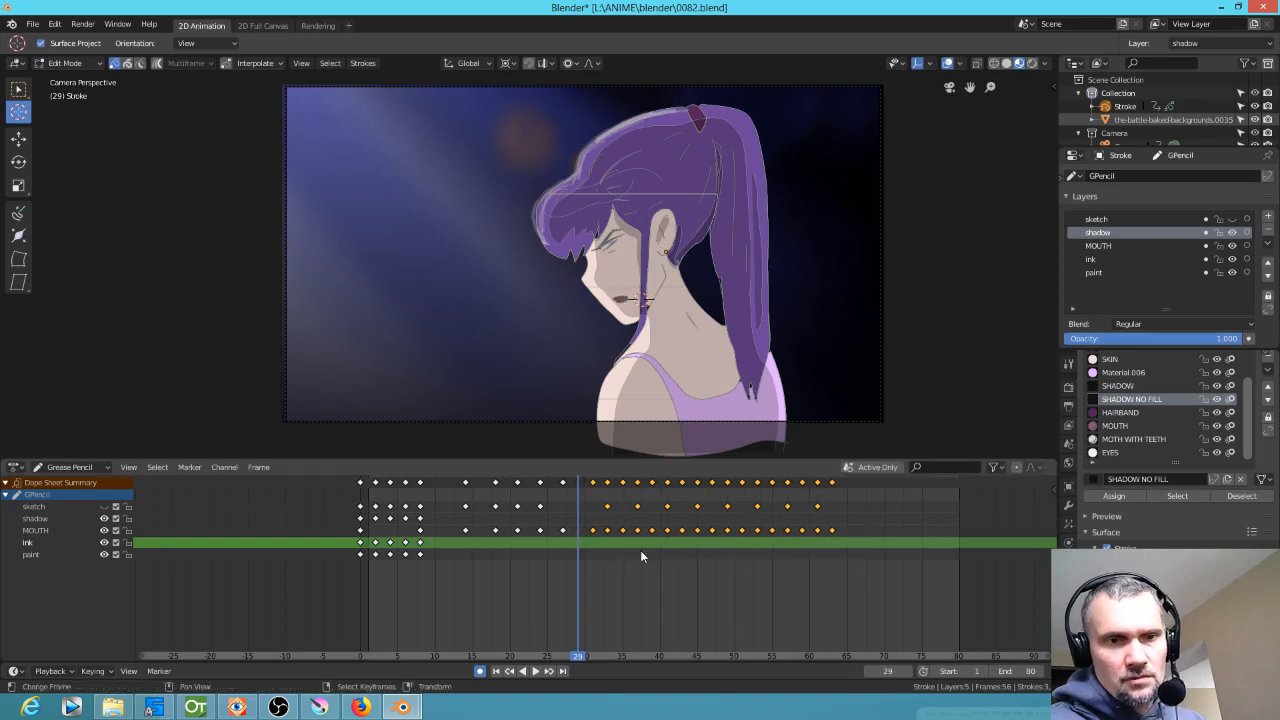
Move the sketch and MOUTH keyframes from frame 21 onward one frame later, to frames 22–64
mouse_move(483, 573)
left_mouse_down()
mouse_move(559, 574)
mouse_move(480, 571)
left_mouse_up()
key("b")
left_click_drag(896, 580, 511, 472)
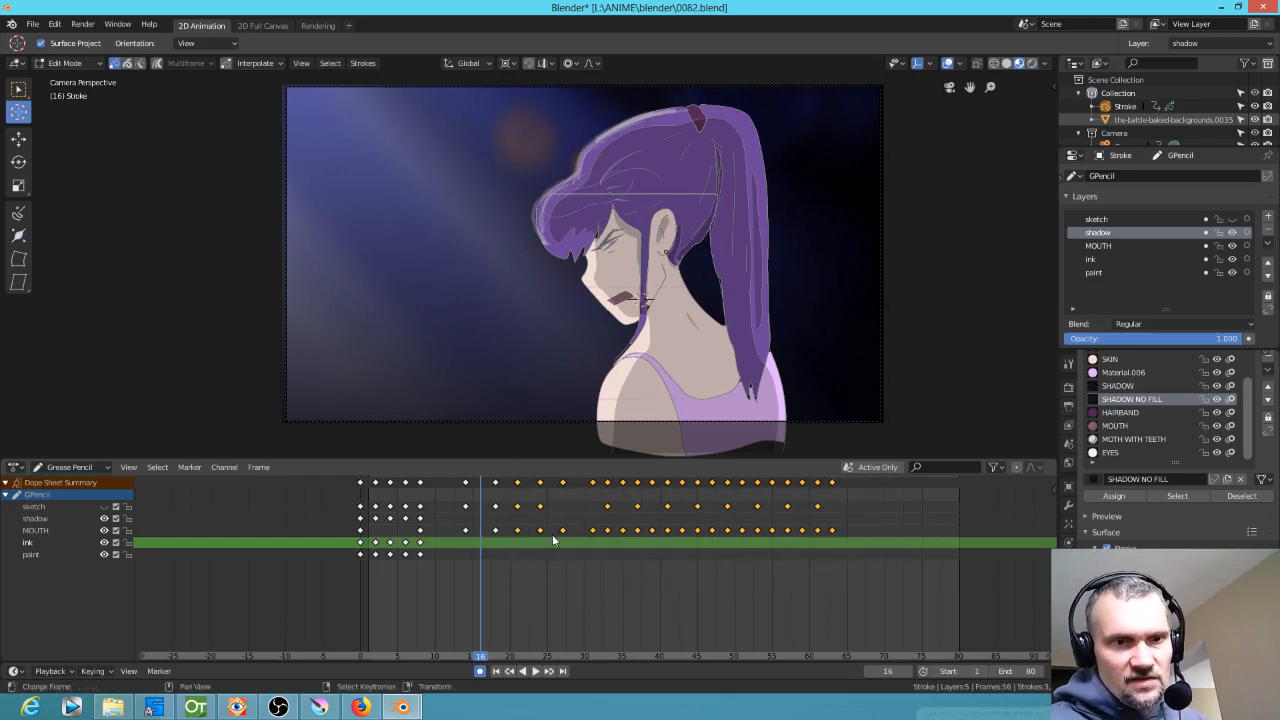
key("g")
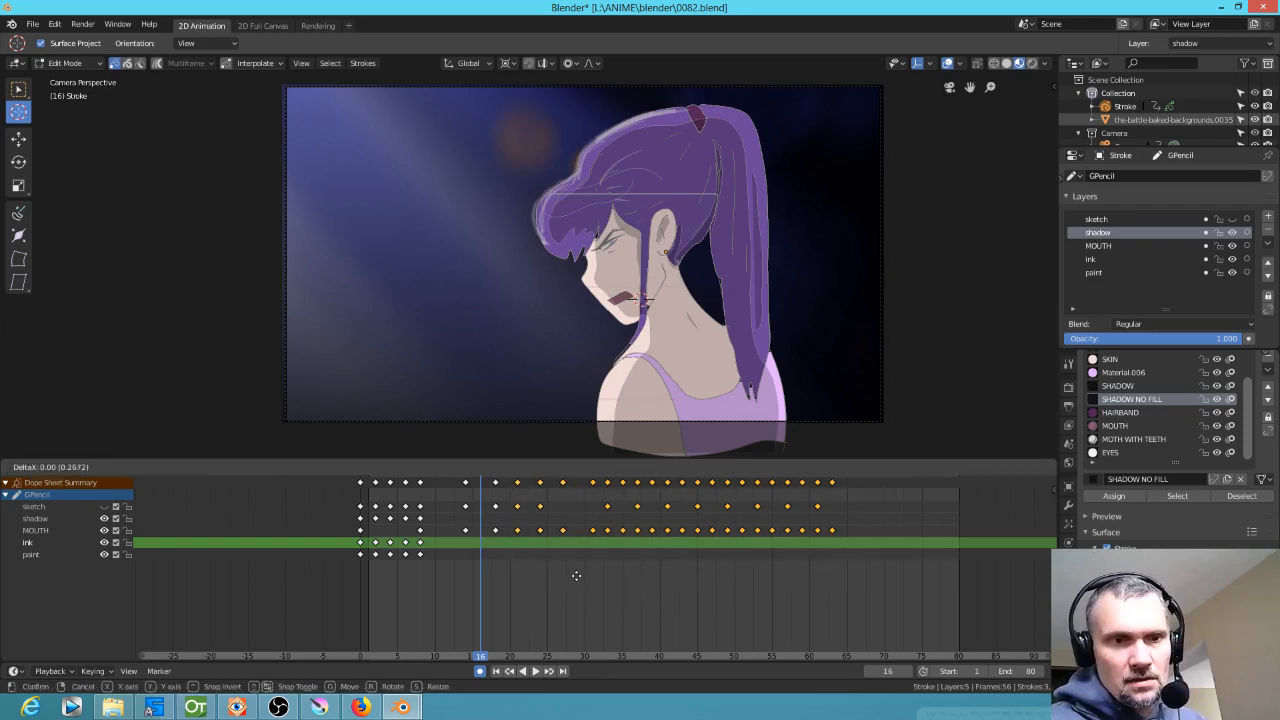
left_click(569, 568)
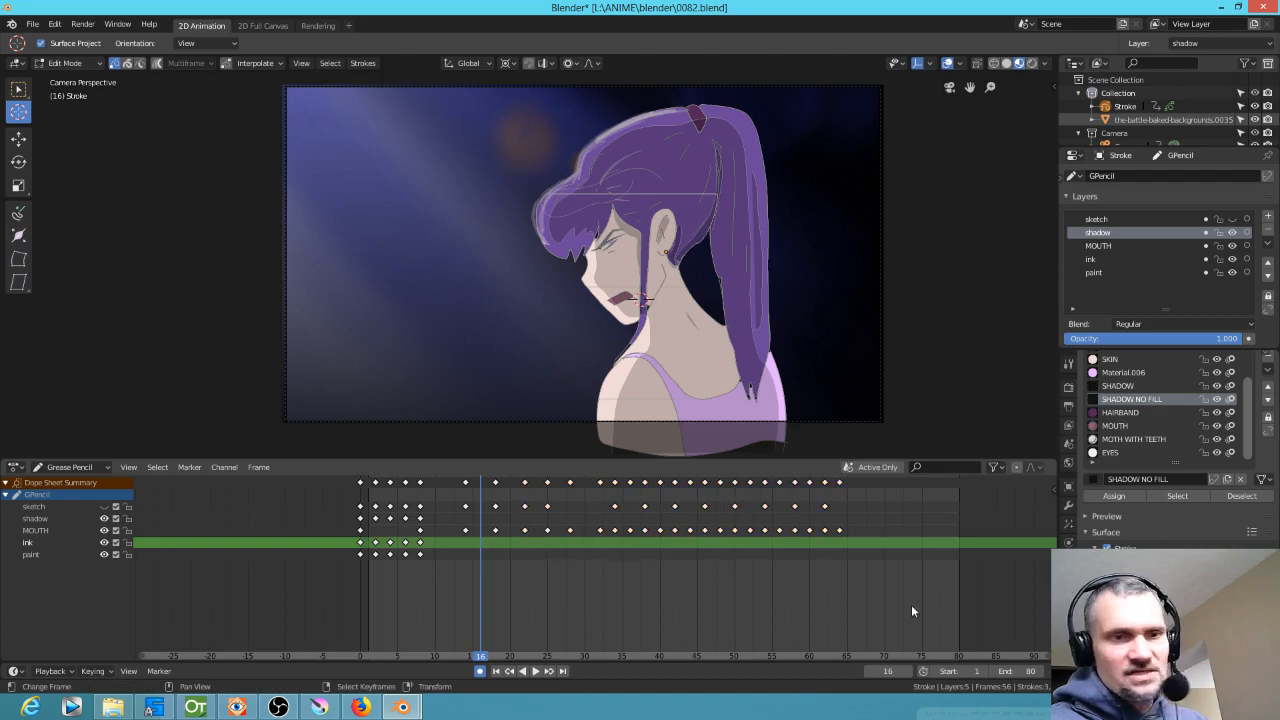
Move the sketch and MOUTH keyframes from frame 25 onward one frame later, to frames 26–65
key("b")
left_click_drag(890, 582, 540, 471)
key("g")
left_click(583, 559)
Move the sketch and MOUTH keyframes from frame 29 onward one frame later, to frames 30–66
left_click(580, 536)
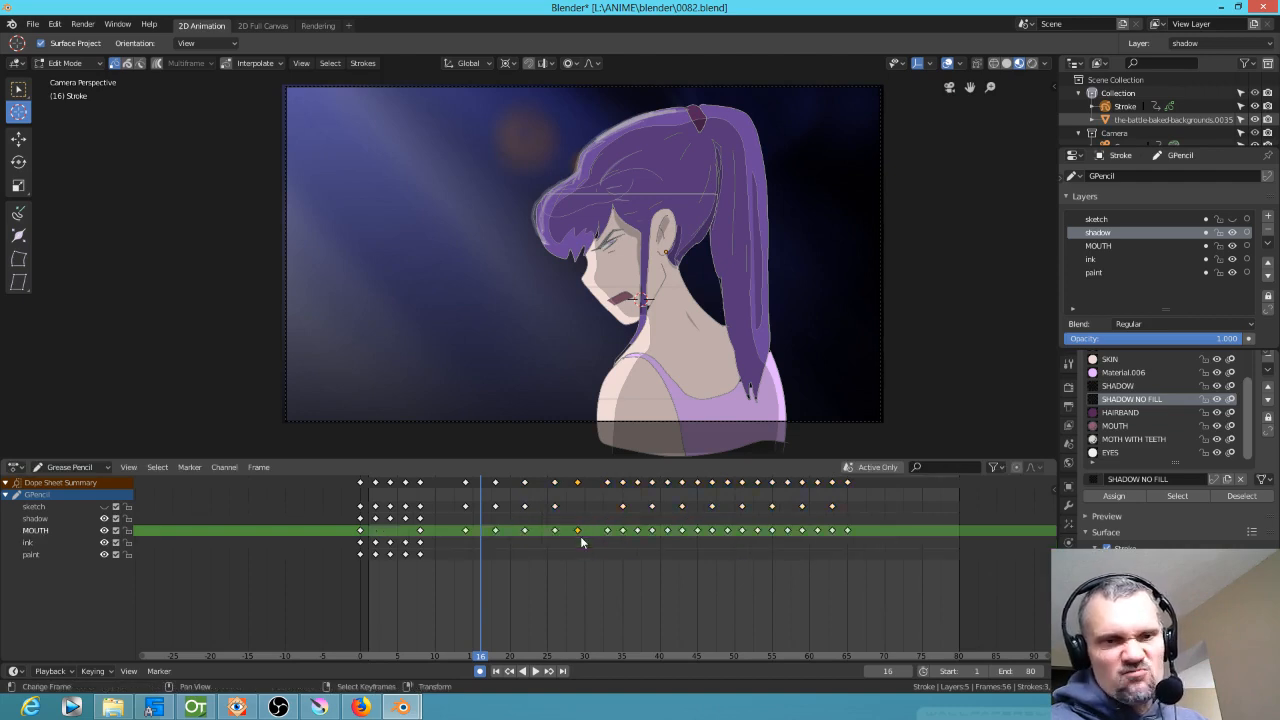
key("b")
left_click_drag(884, 566, 589, 481)
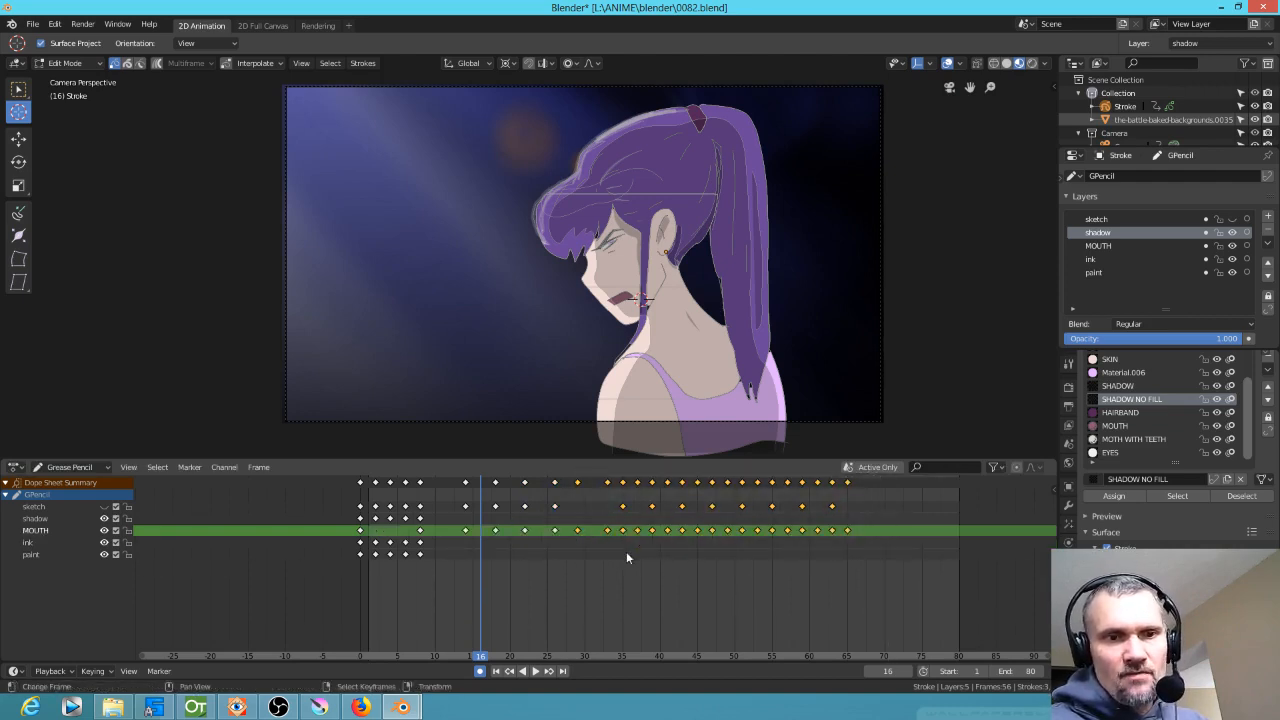
key("g")
left_click(628, 566)
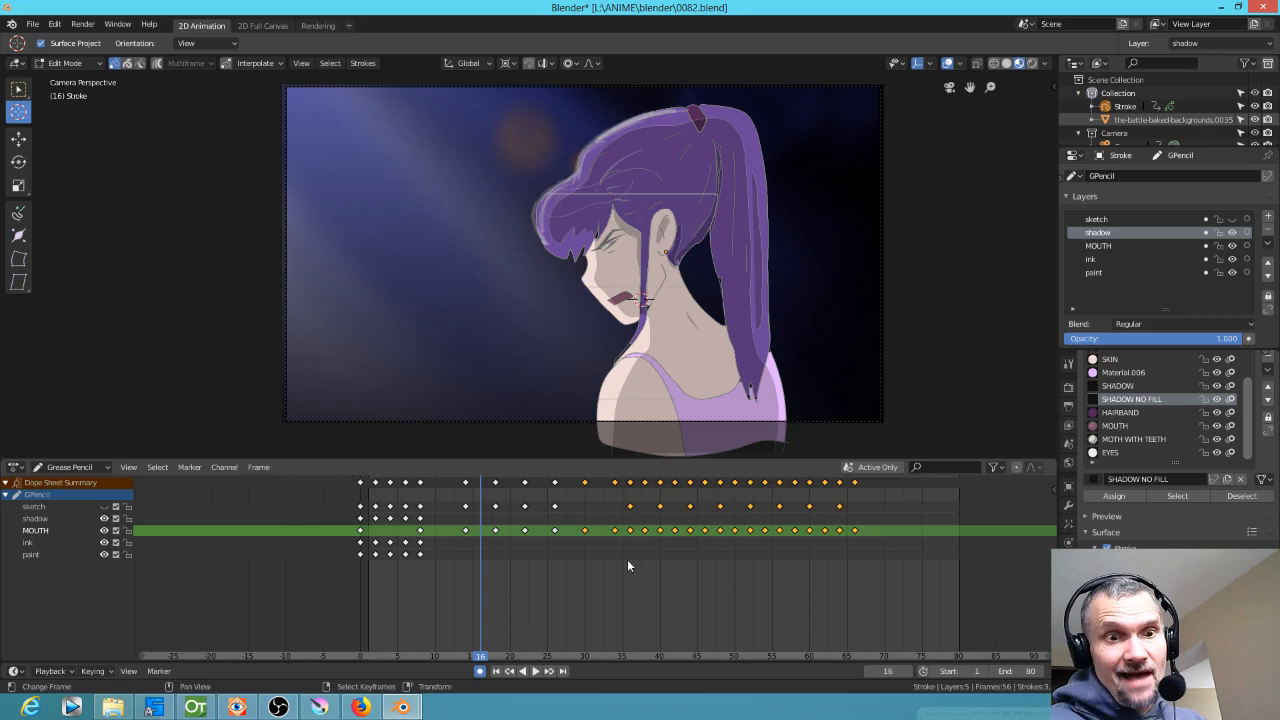
Play the retimed mouth animation twice from the start to check its pacing
key("shift+Left")
key("space")
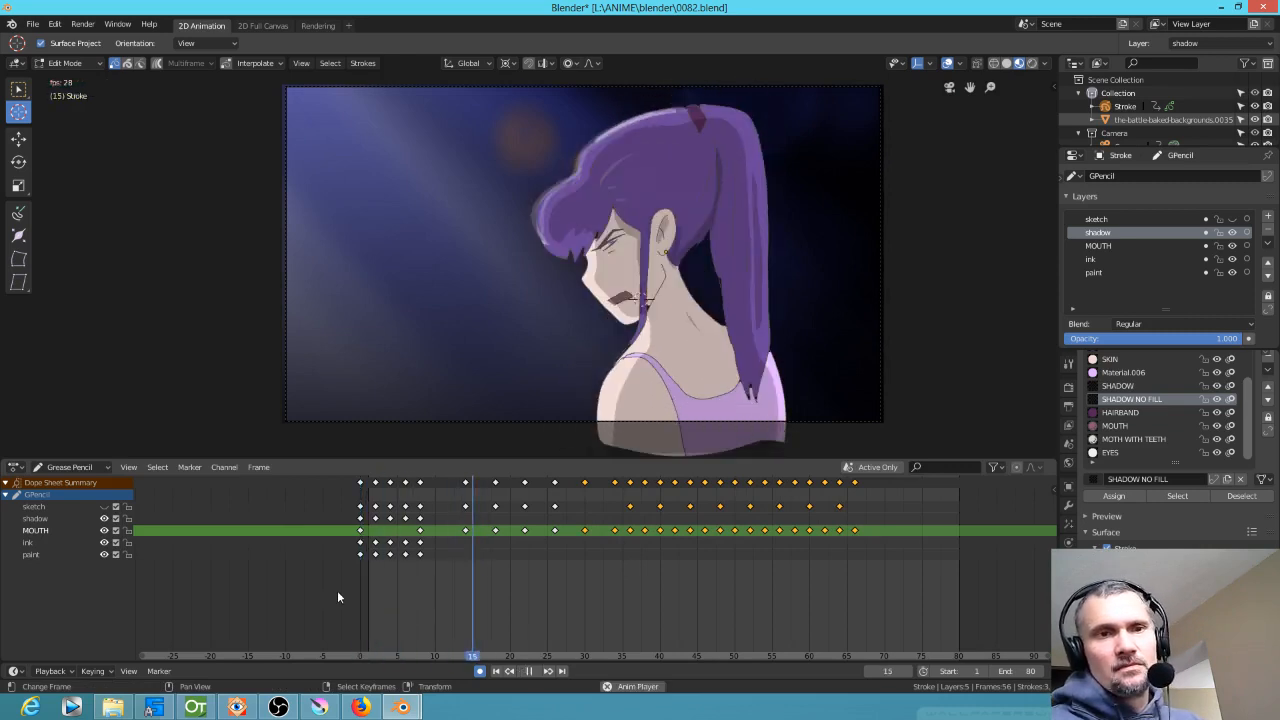
key("shift+Left")
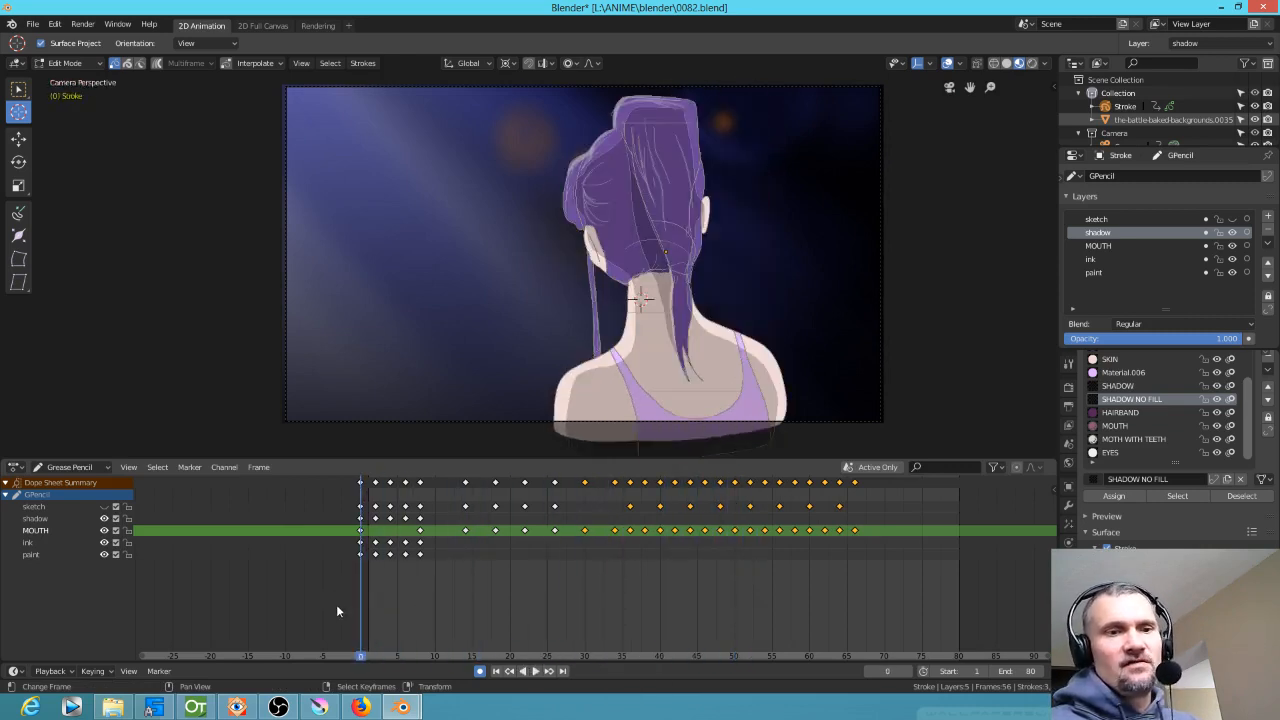
key("space")
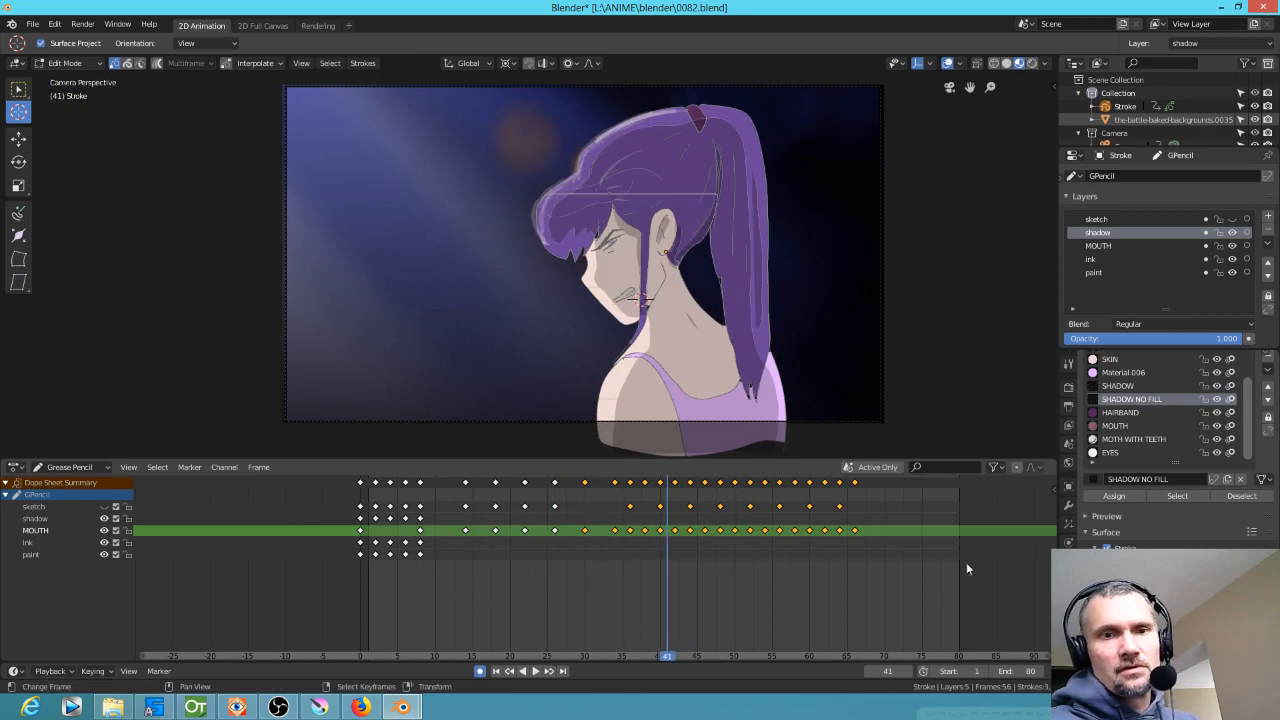
Move all sketch and MOUTH keyframes from frame 14 onward six frames later, to frames 20–72, and play from the start
left_click_drag(893, 571, 464, 458)
key("g")
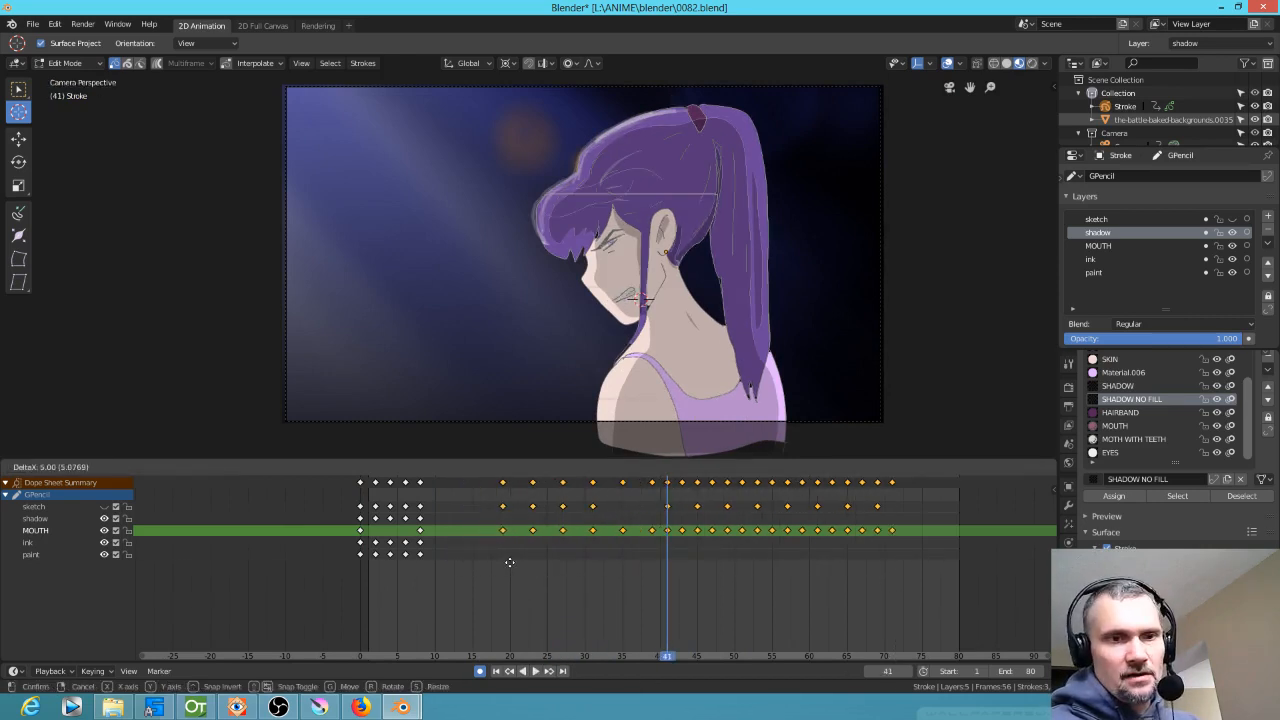
left_click(515, 562)
key("shift+Left")
key("space")
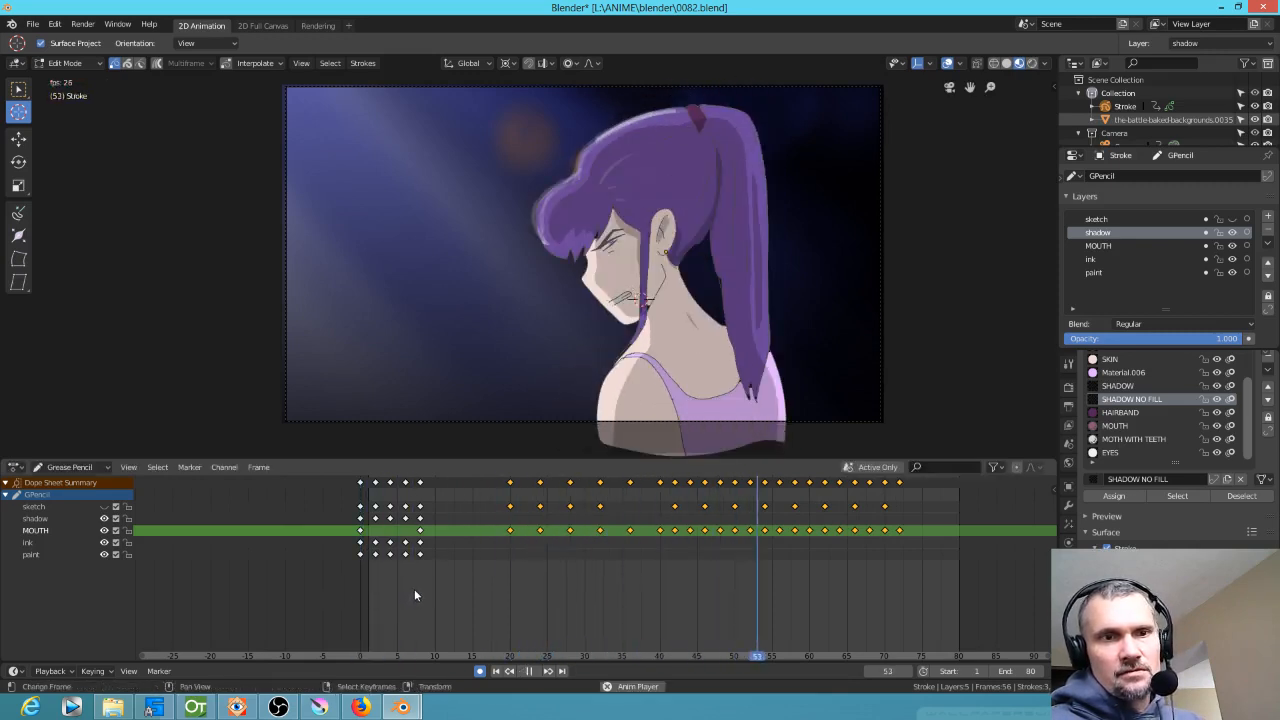
Scrub to frame 41 and move the sketch and MOUTH keyframes from frame 42 onward two frames later, to frames 44–74
left_click(488, 584)
left_click_drag(488, 584, 664, 581)
key("space")
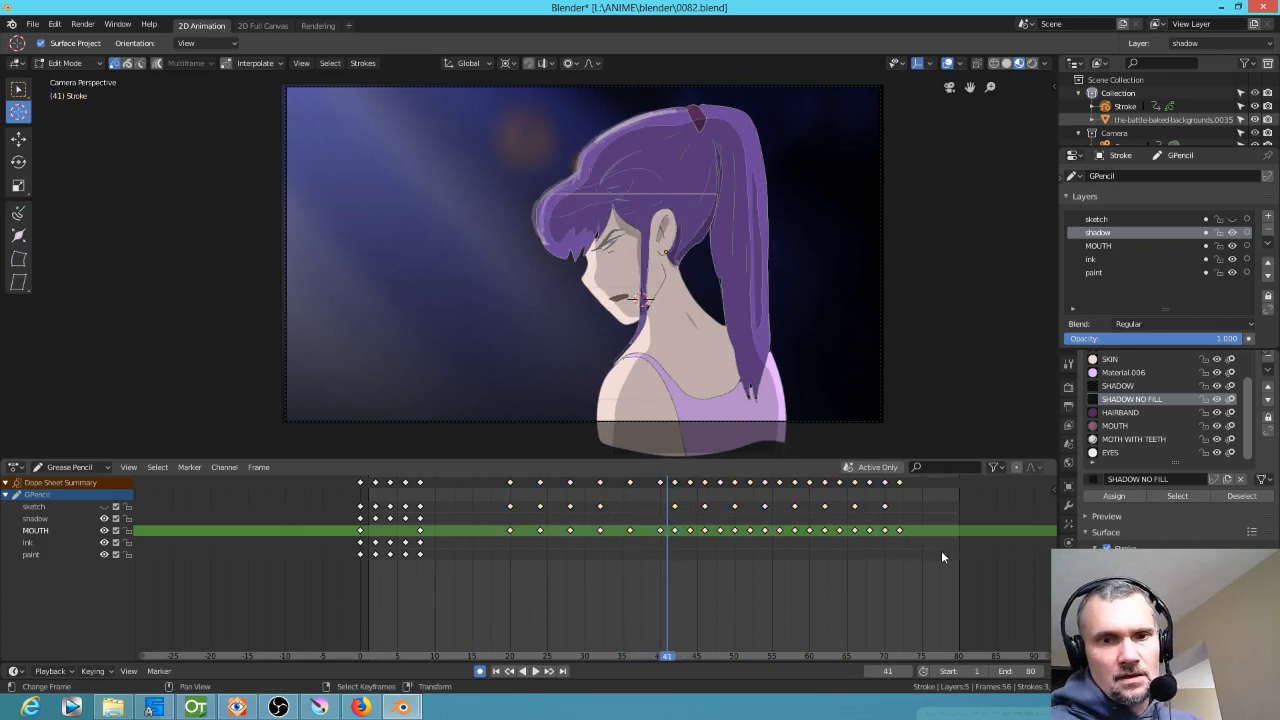
mouse_move(938, 558)
left_mouse_down()
mouse_move(860, 522)
mouse_move(674, 474)
left_mouse_up()
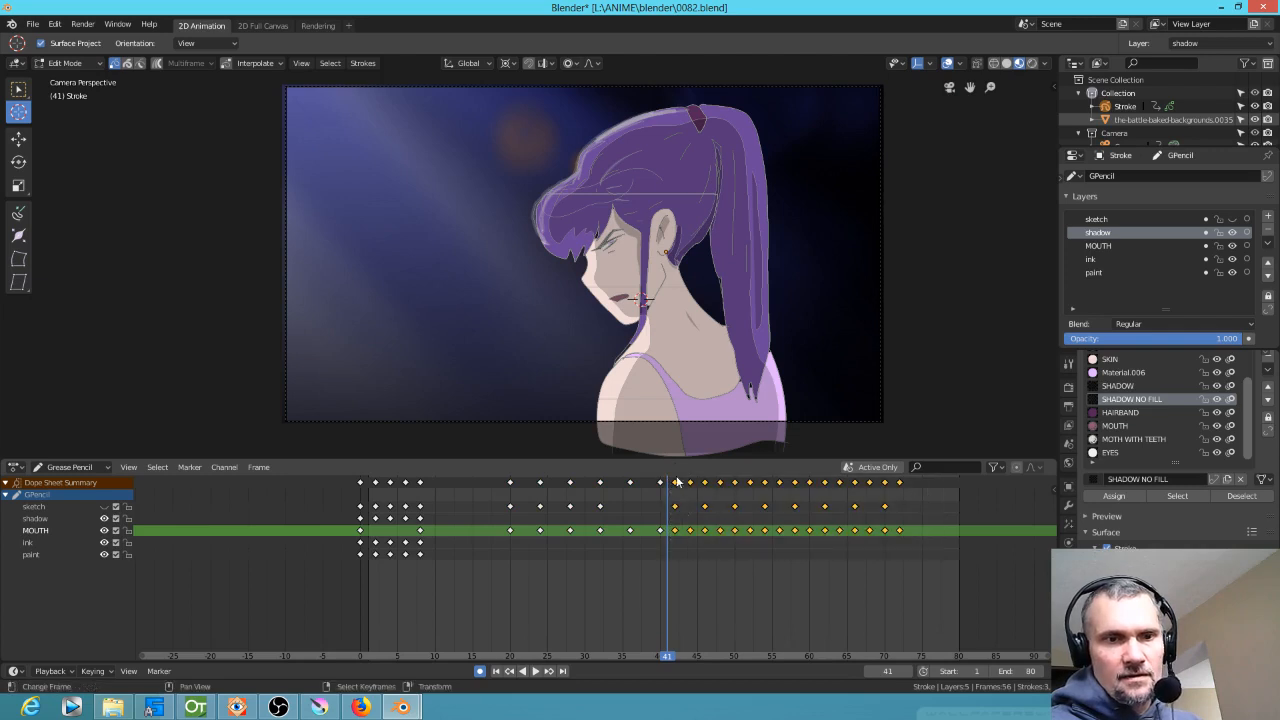
key("g")
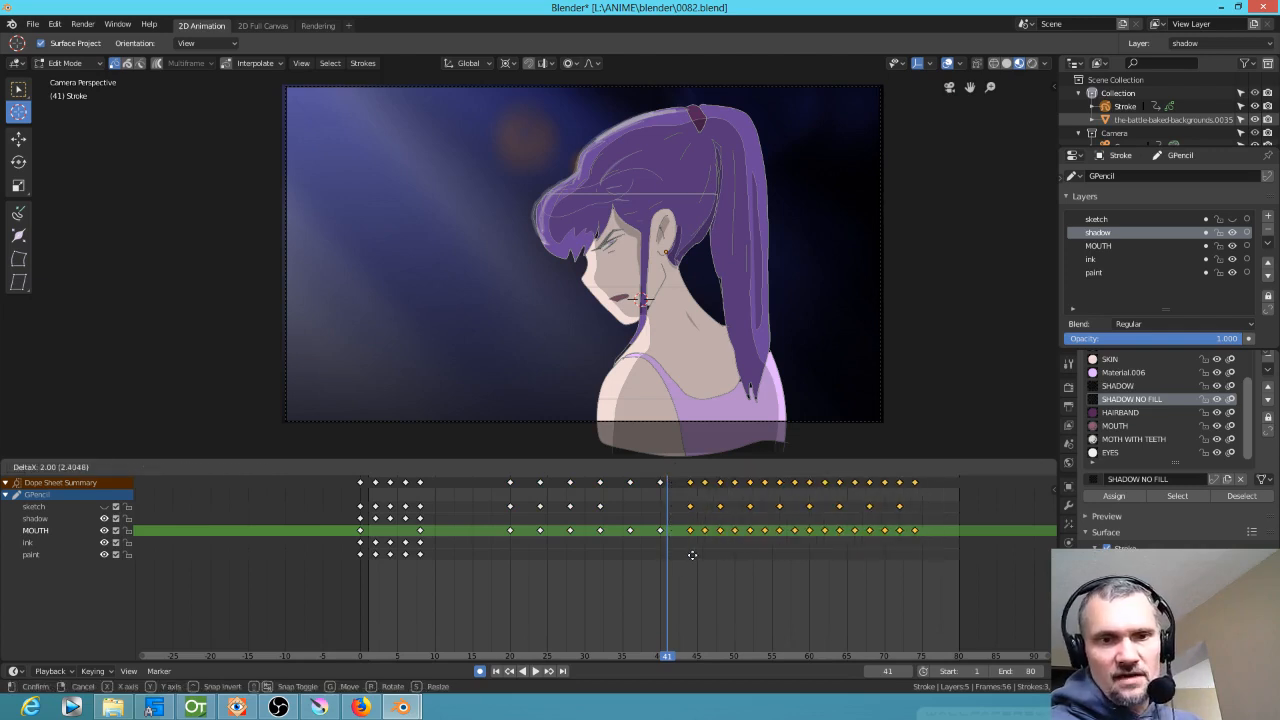
left_click(692, 554)
Set the scene's end frame to 100 and play the animation from the start
middle_click_drag(757, 569, 648, 572)
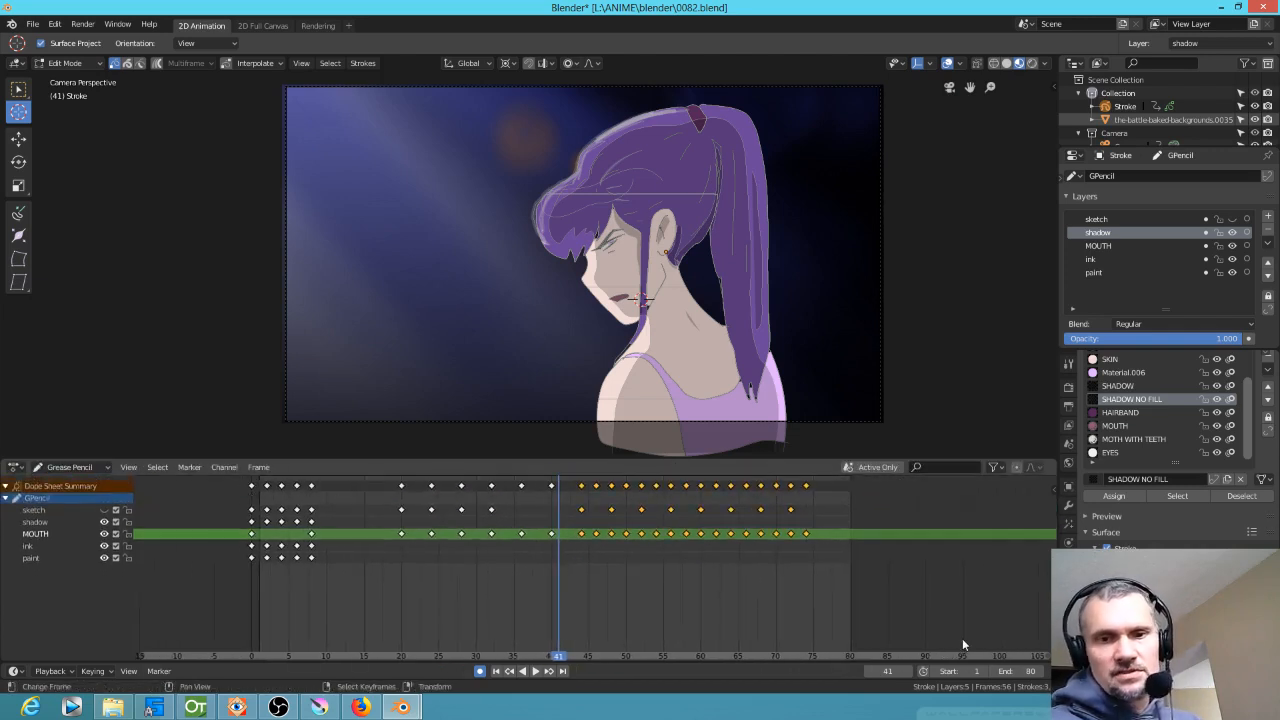
left_click(1028, 672)
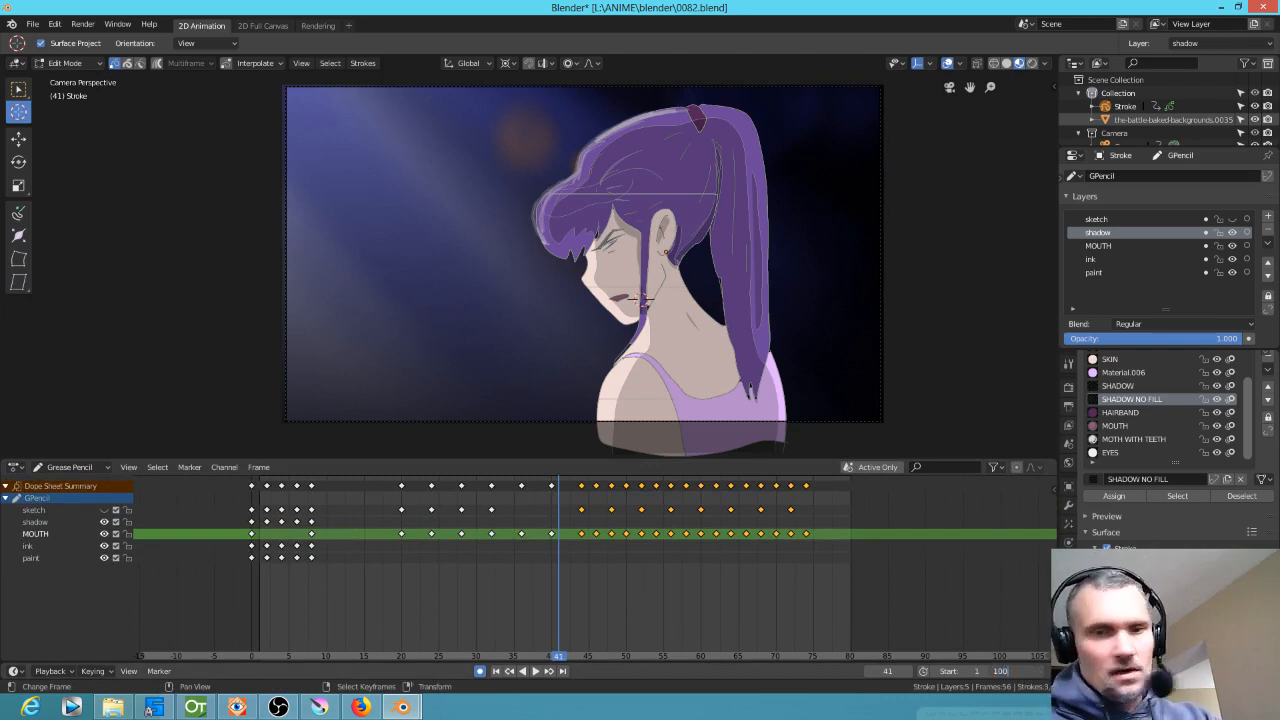
key("Return")
key("shift+Left")
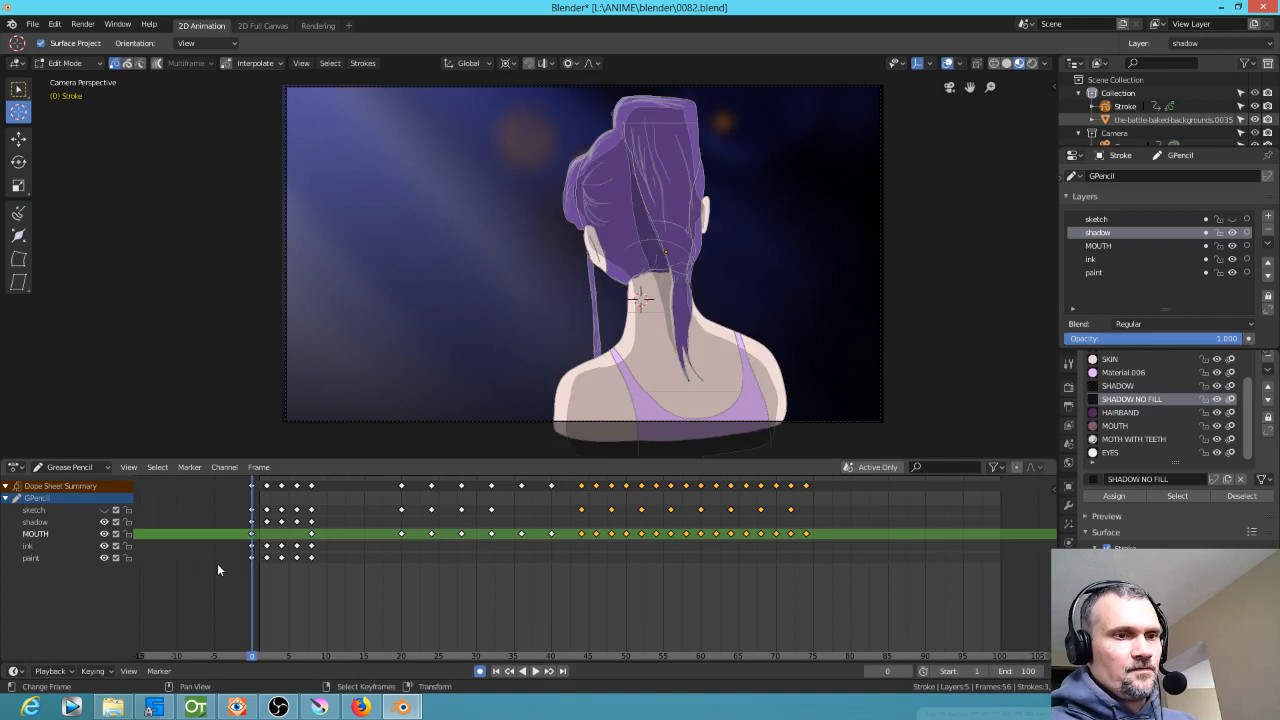
key("space")
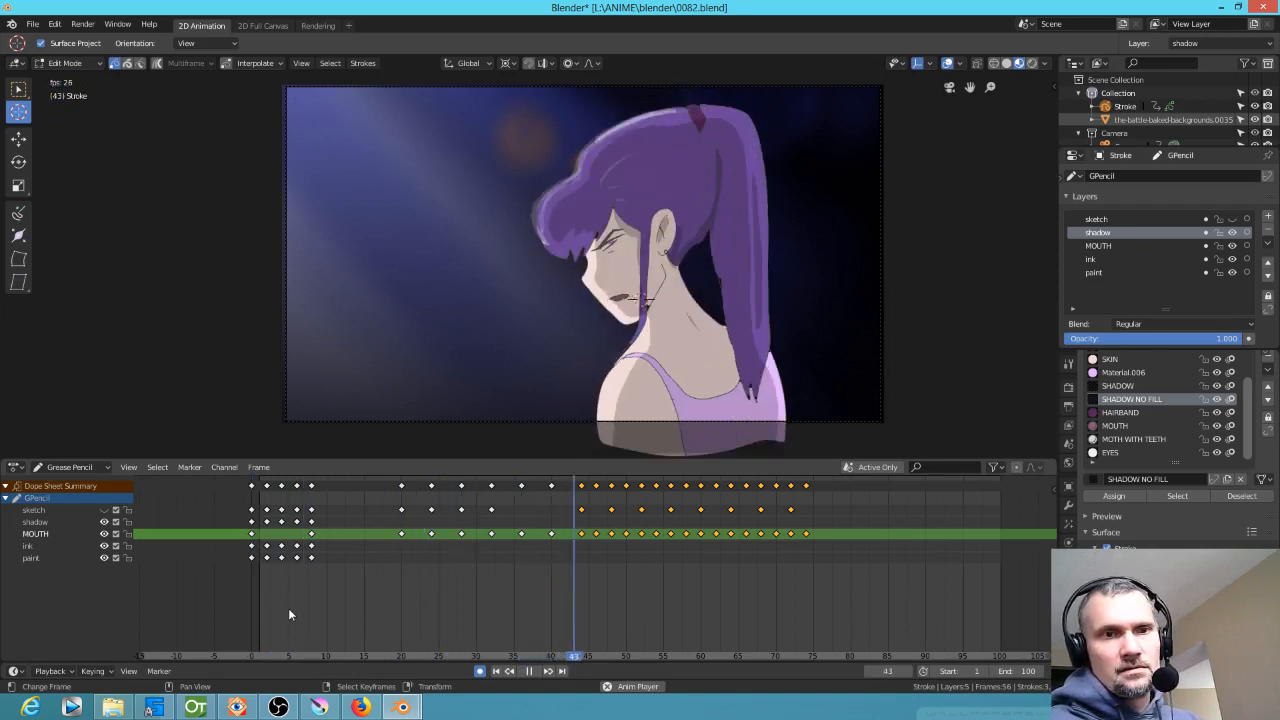
key("space")
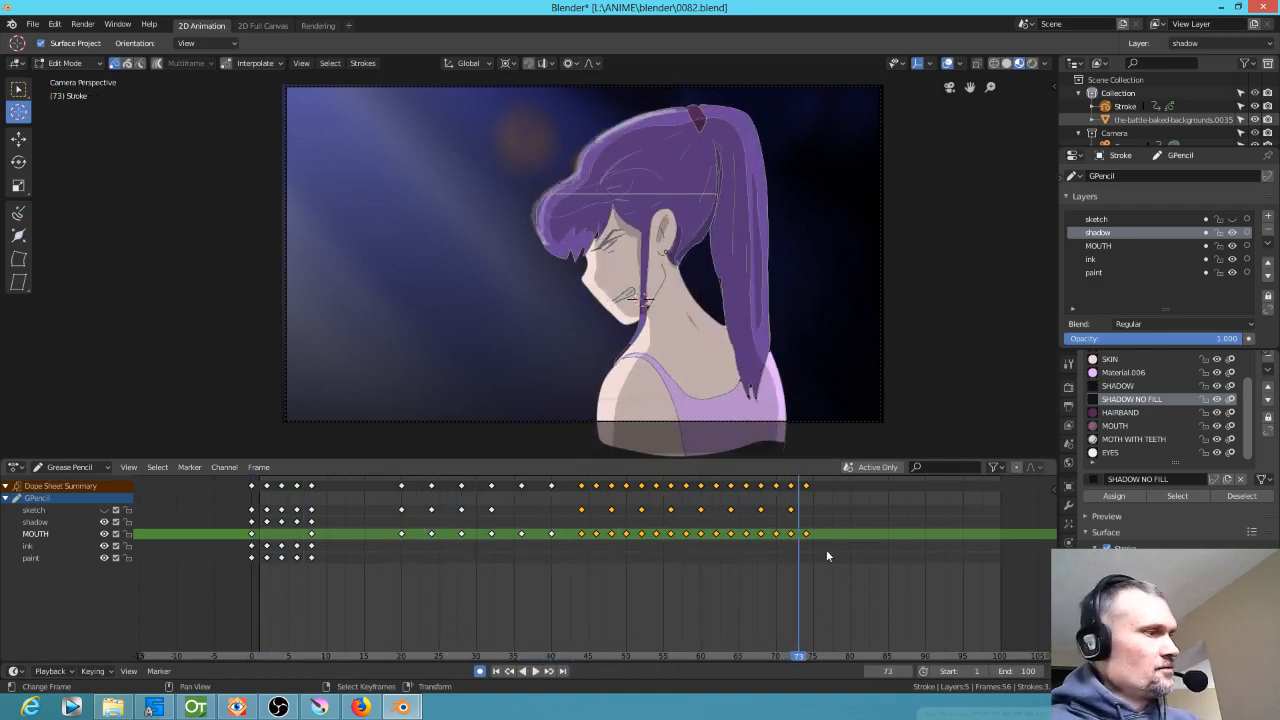
Move the selected sketch and MOUTH keyframes four frames later, to frames 48–78, and play the animation again
key("g")
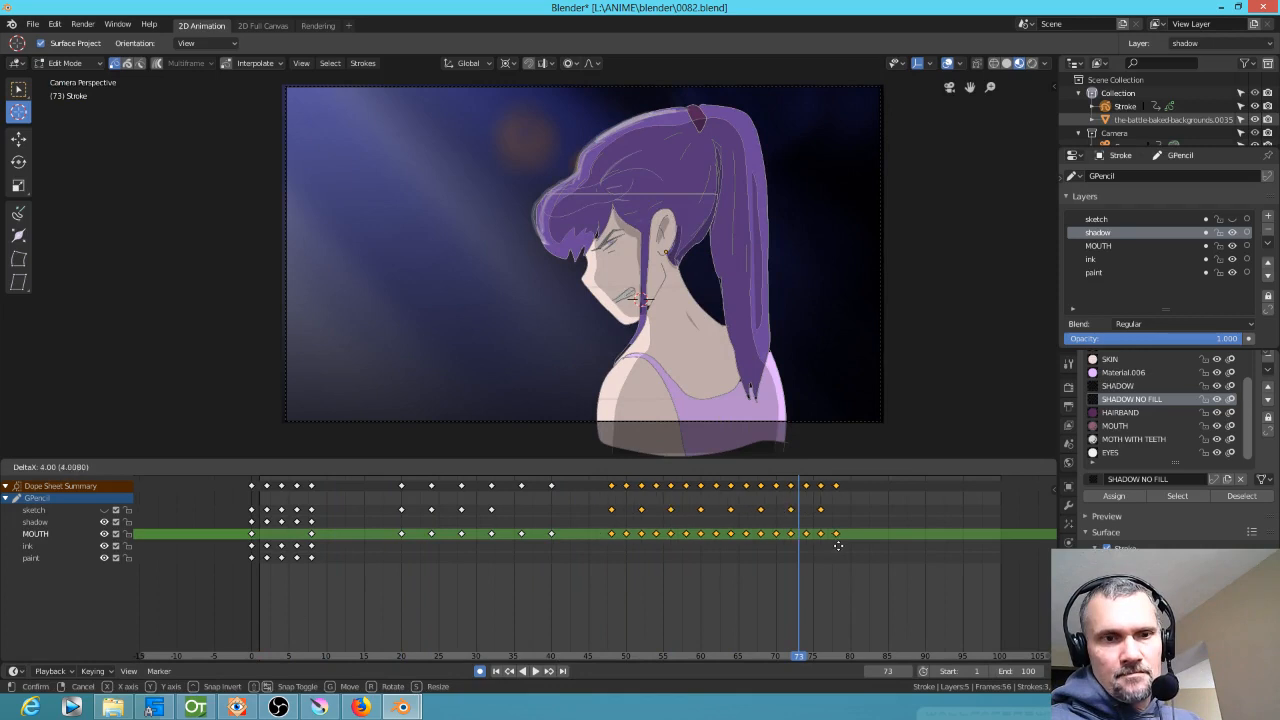
left_click(838, 545)
left_click(251, 590)
key("space")
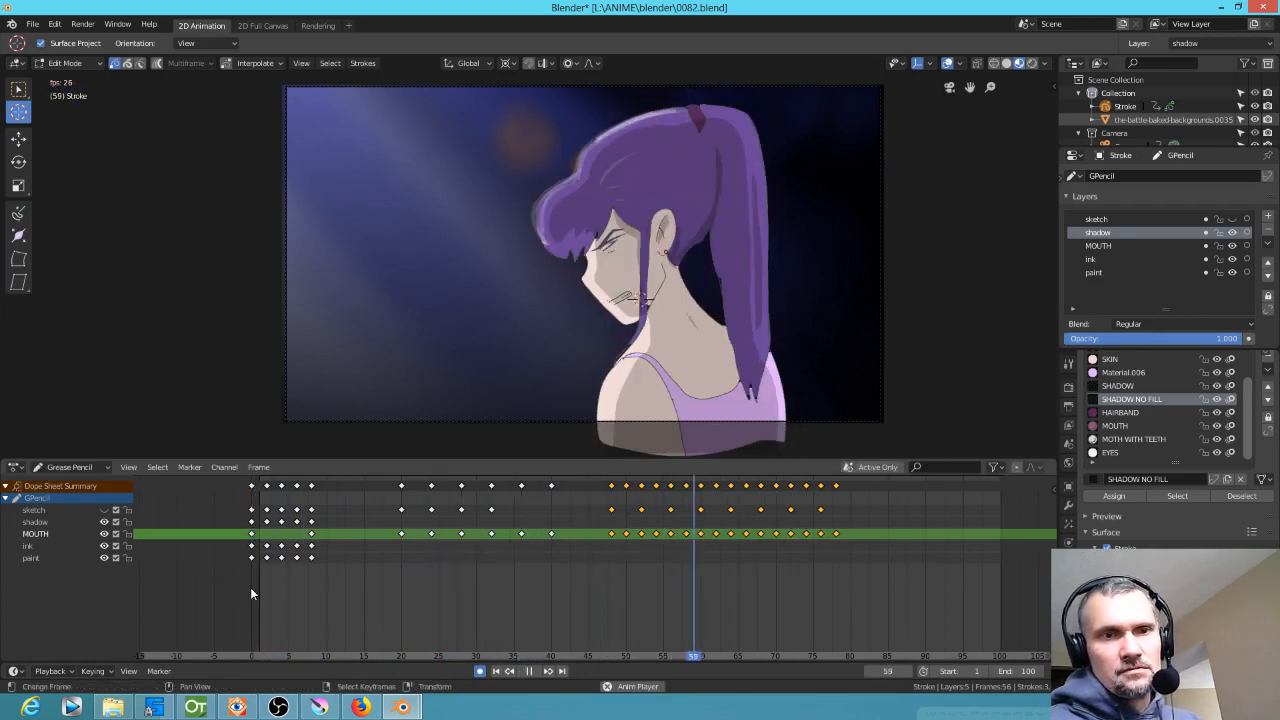
key("space")
Return to frame 0 and save the 0082 shot file
left_click_drag(836, 577, 147, 518)
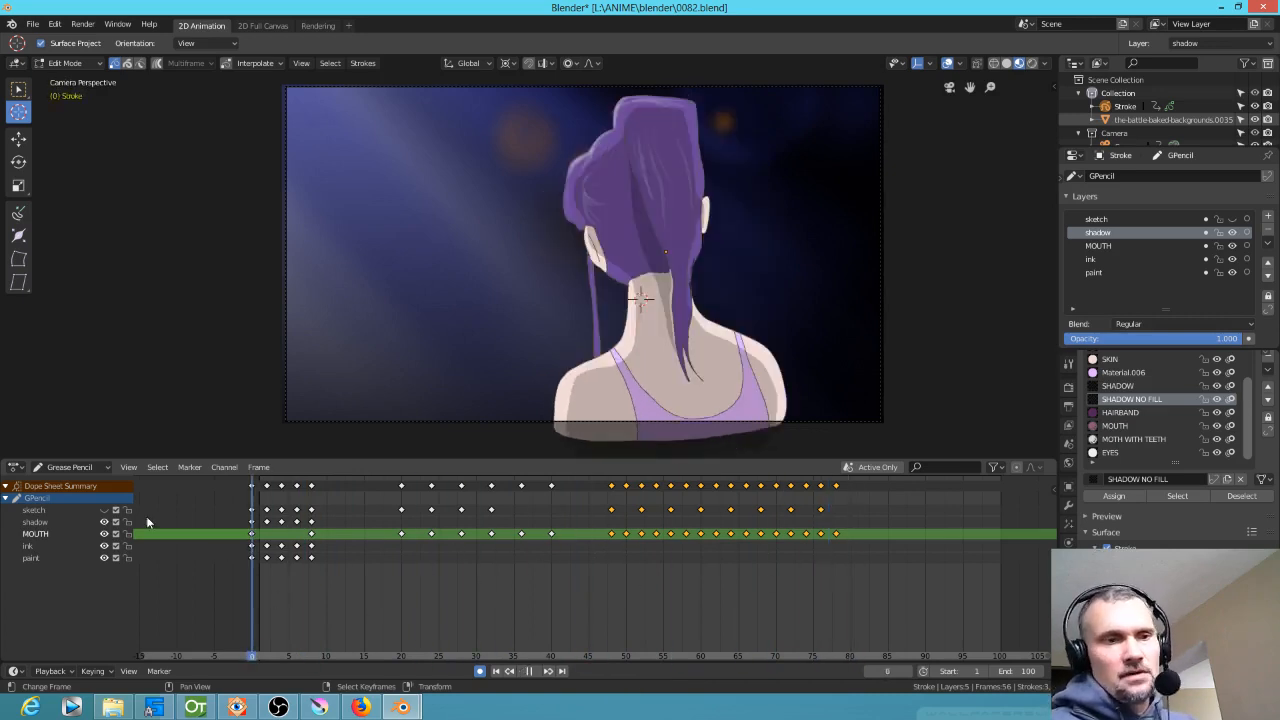
left_click(33, 24)
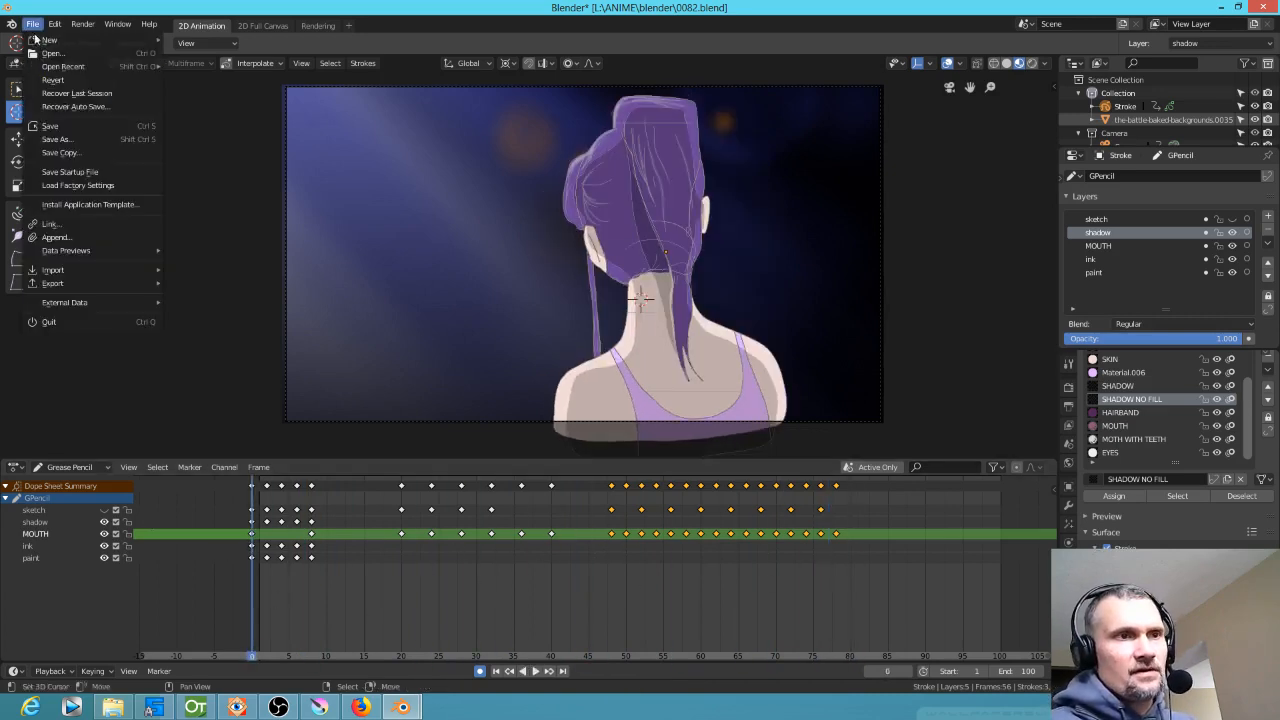
left_click(57, 125)
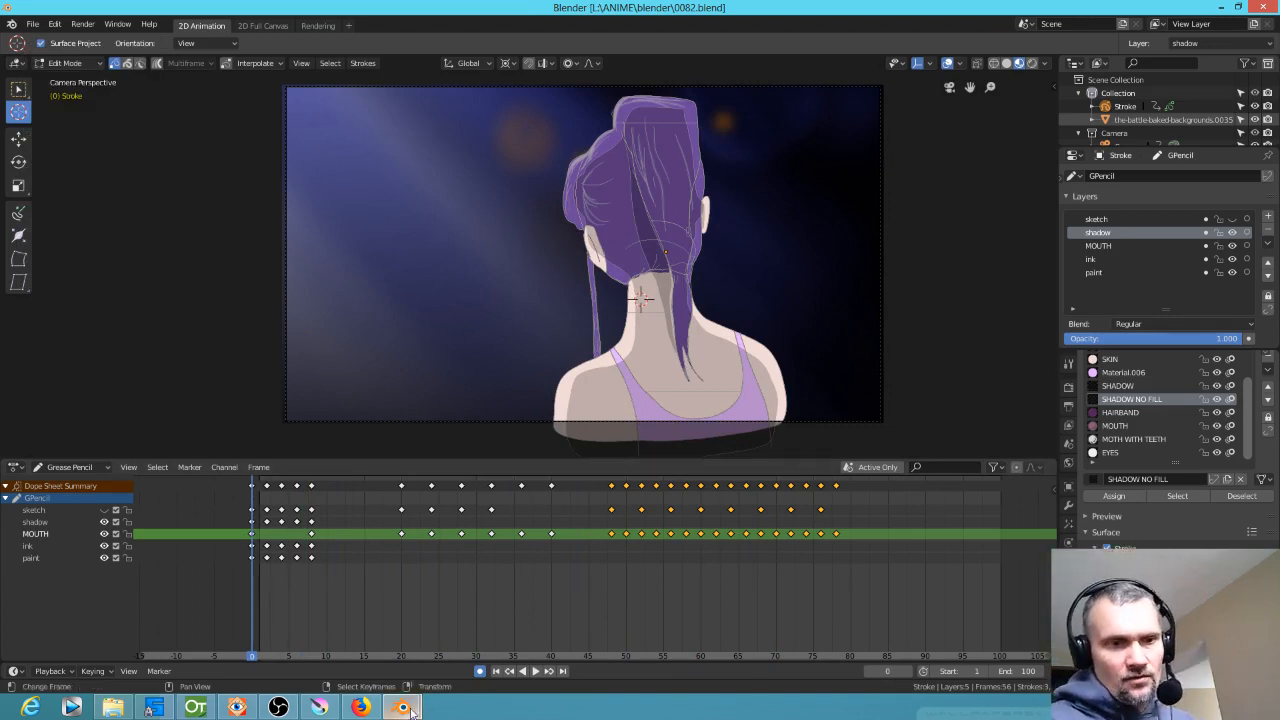
Switch to the OPENING SCENE VIDEO EDIT window and review the edit up to the end of clip 0081
mouse_move(401, 707)
left_click(330, 635)
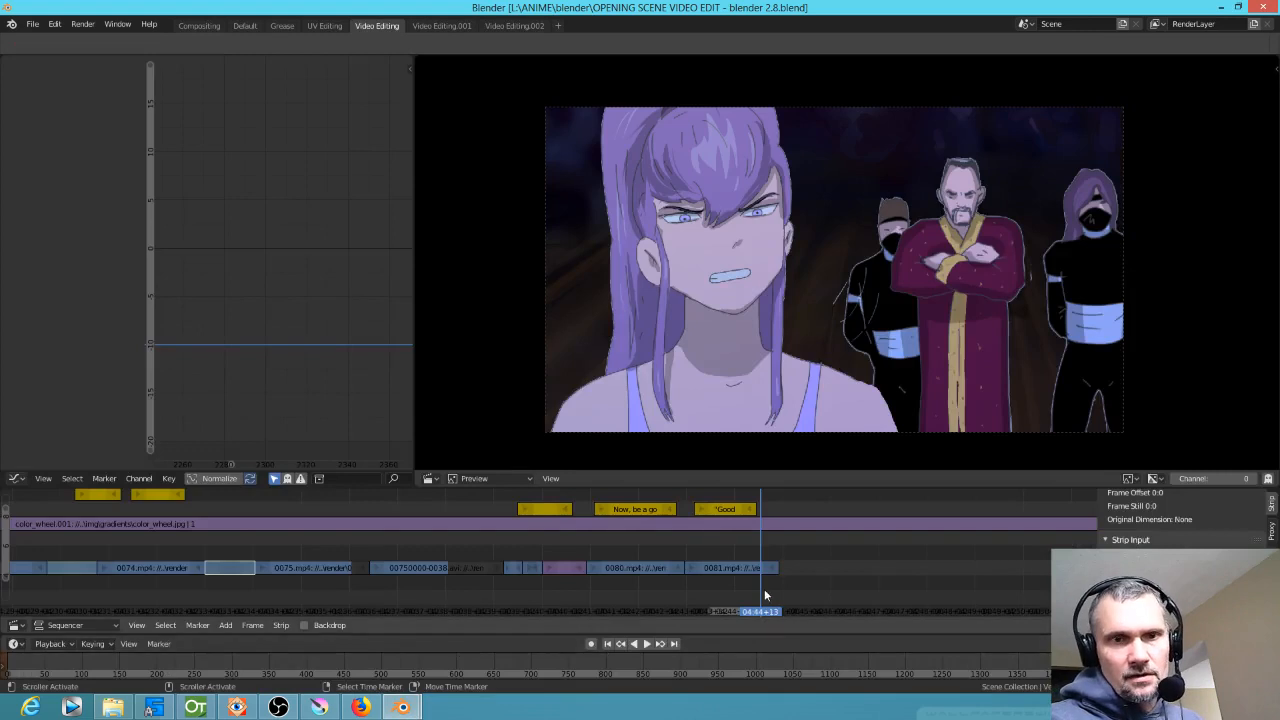
left_click_drag(764, 590, 236, 535)
key("space")
left_click_drag(737, 598, 770, 588)
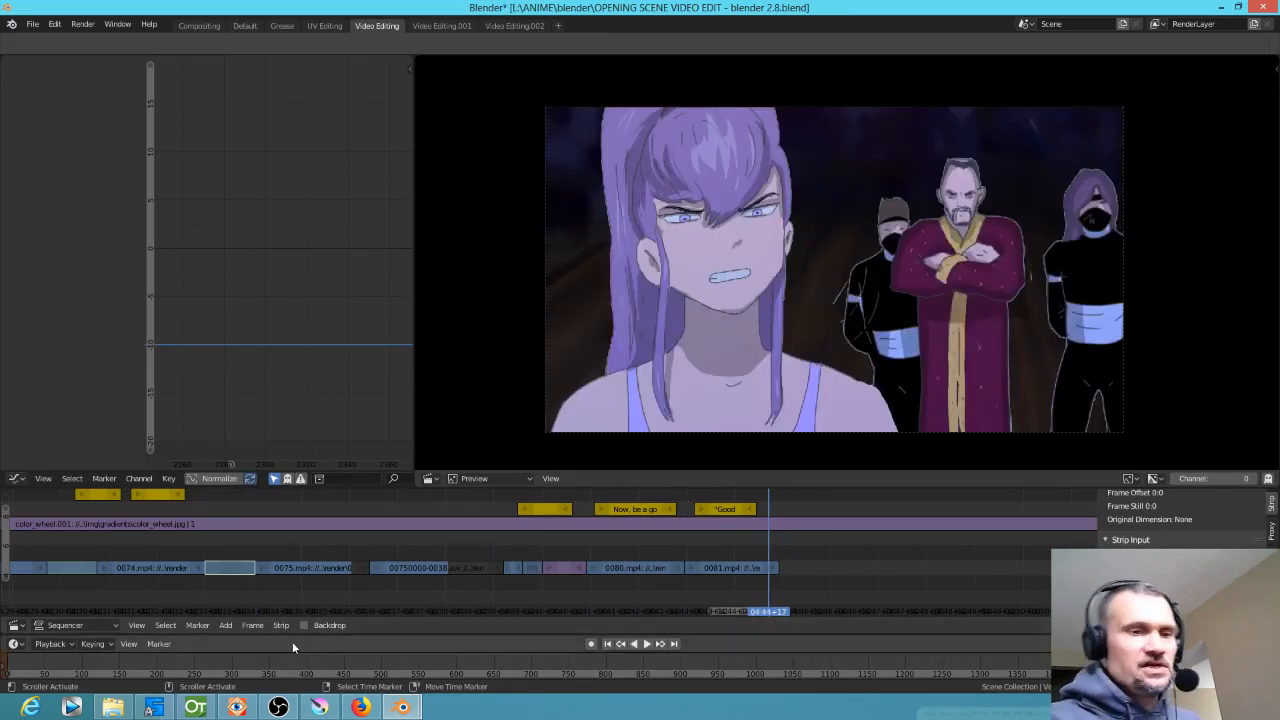
Duplicate the "Good girl" subtitle strip above clip 0081 and place the copy just after that clip, around frame 6840
left_click(724, 511)
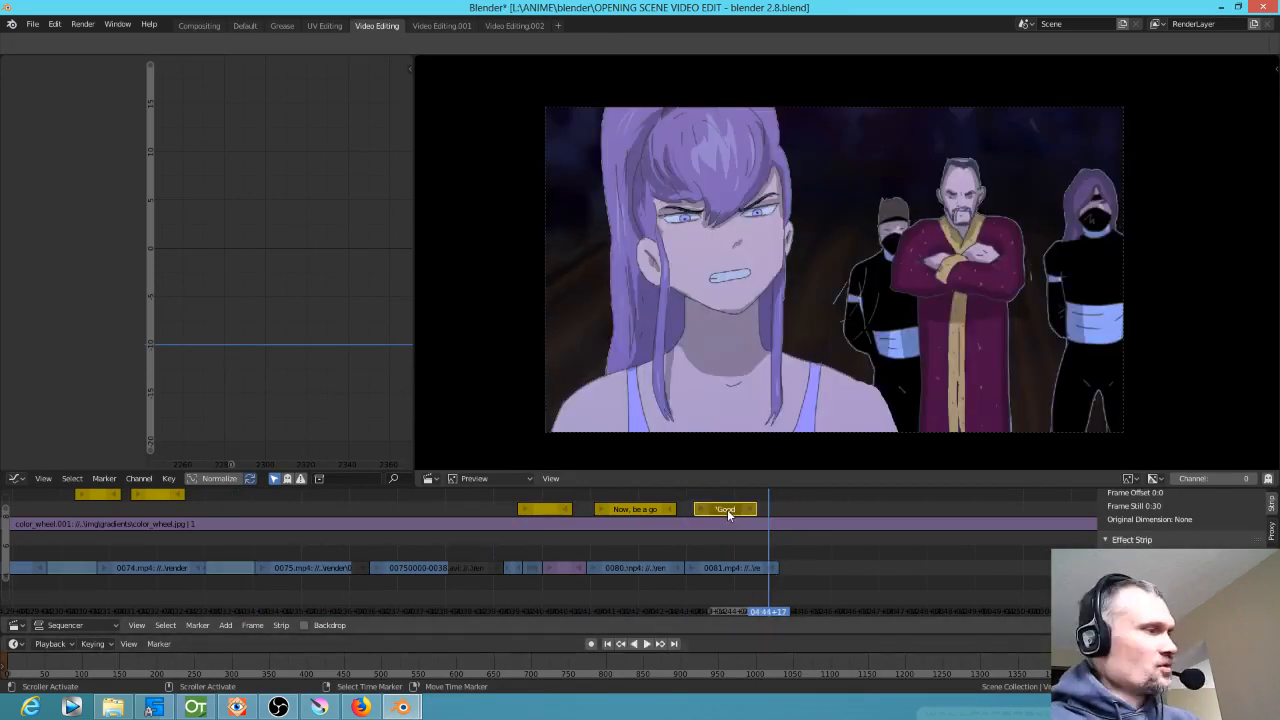
key("shift+d")
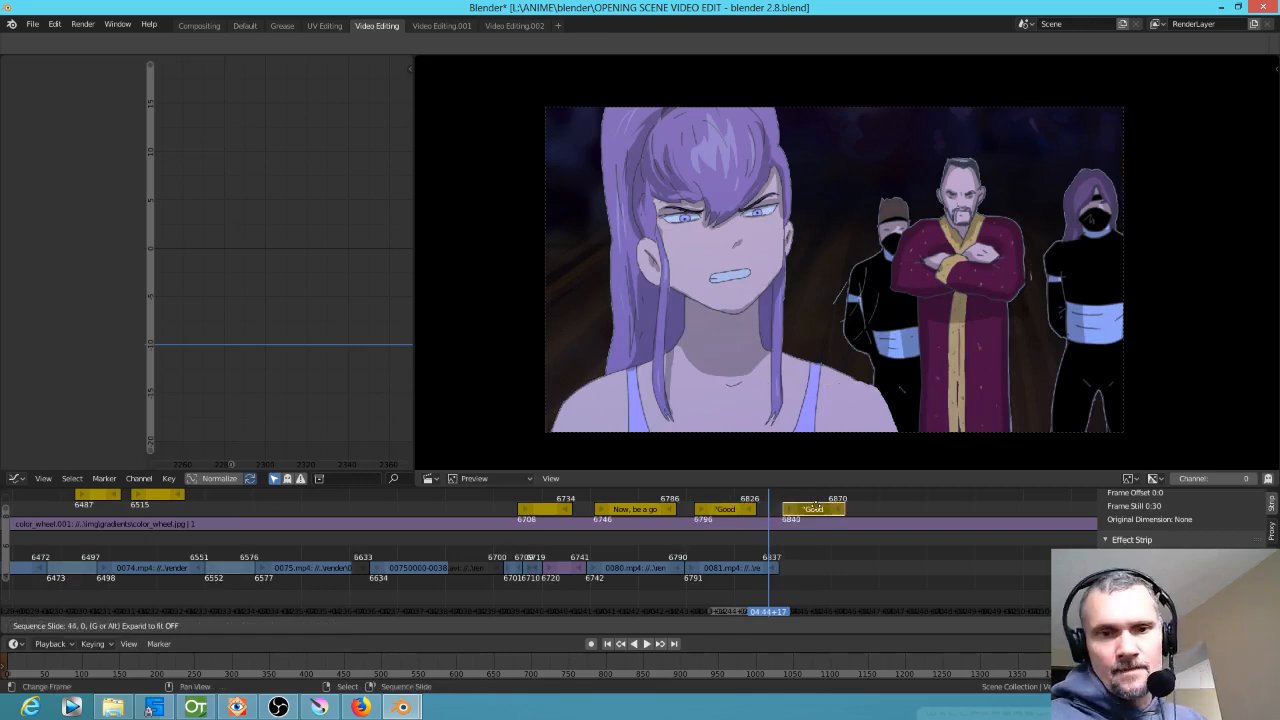
left_click(816, 507)
Change the duplicated subtitle's text to I'll show YOU "good girl"! and save the video edit
left_click(812, 510)
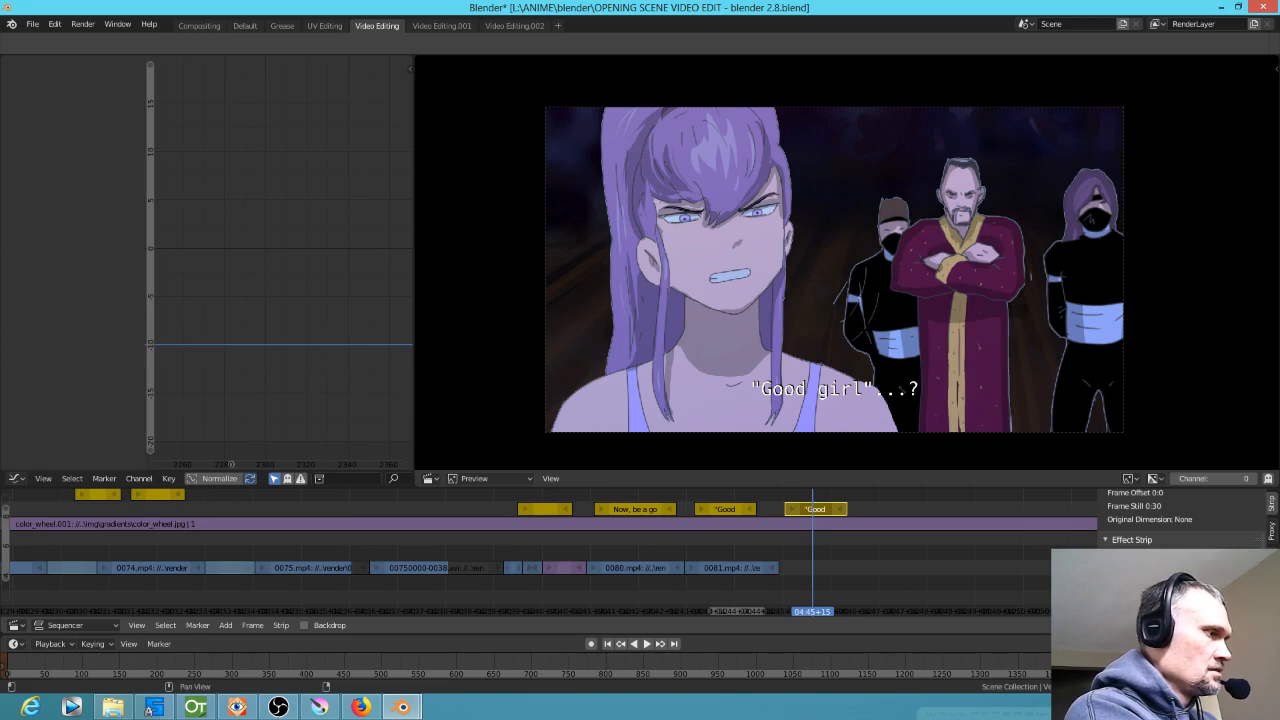
key("Return")
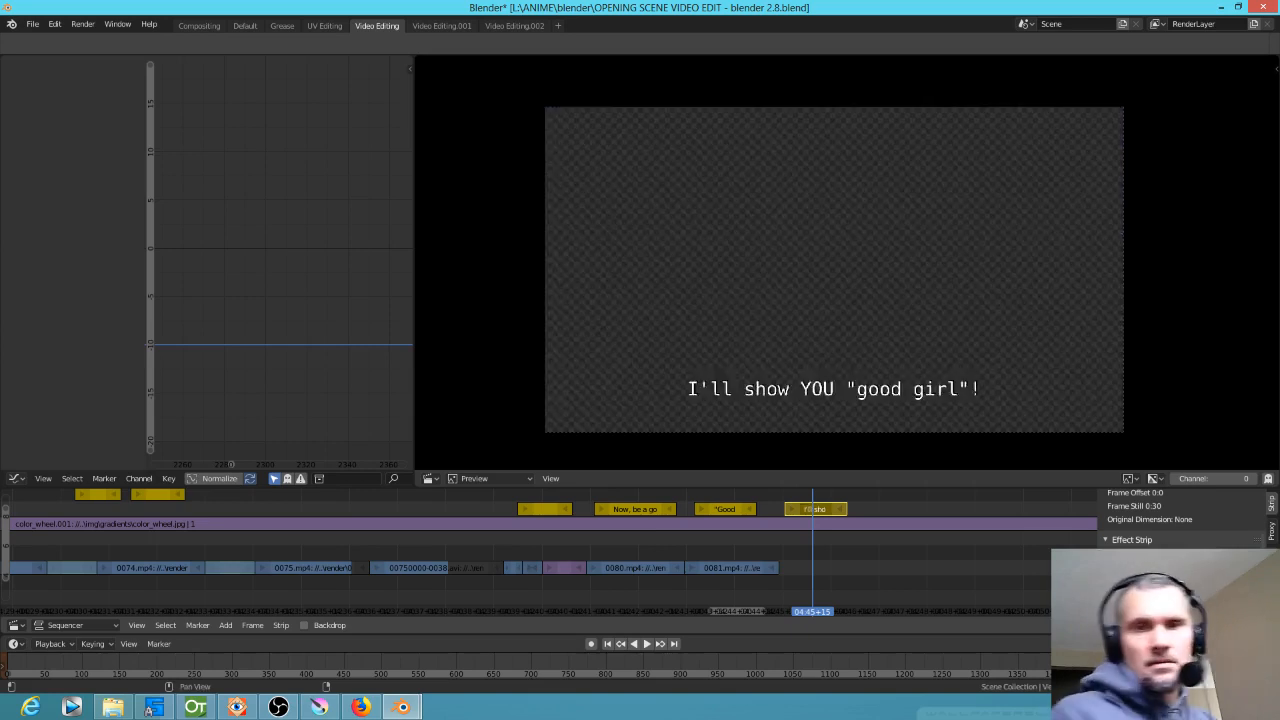
key("ctrl+s")
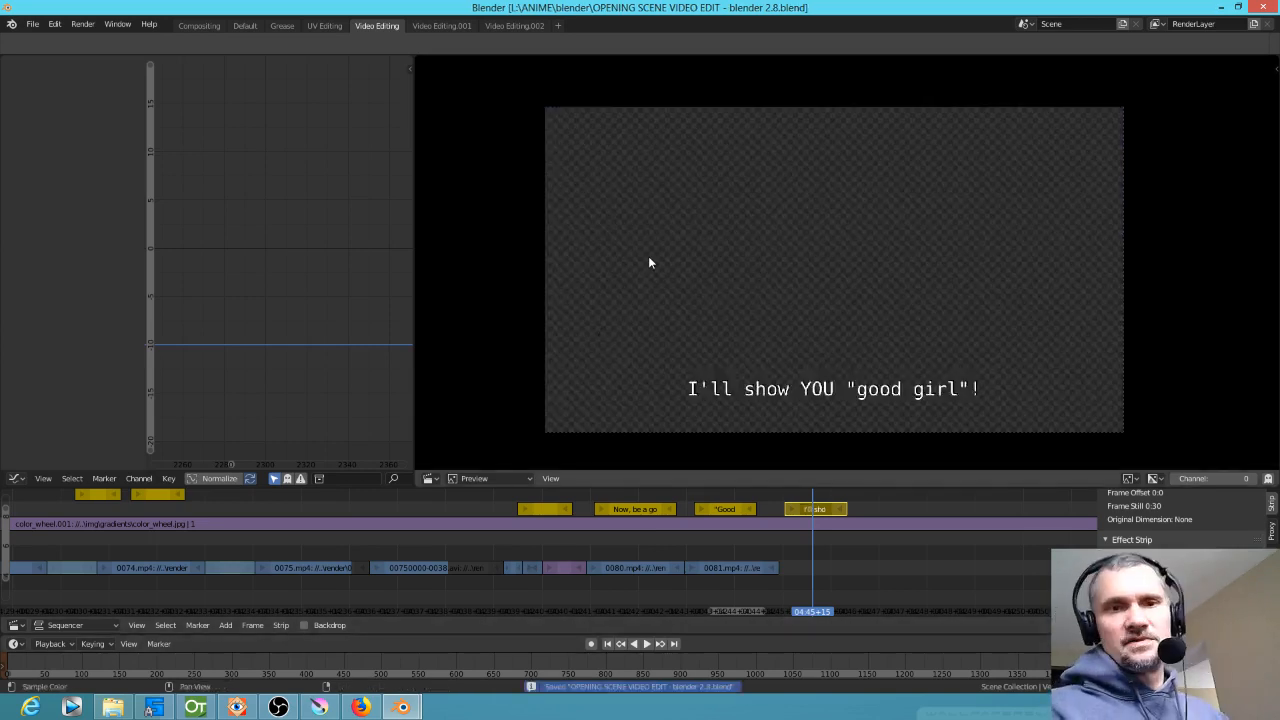
Switch to the 0082.blend window, leave Edit Mode and delete the camera from the scene
mouse_move(412, 708)
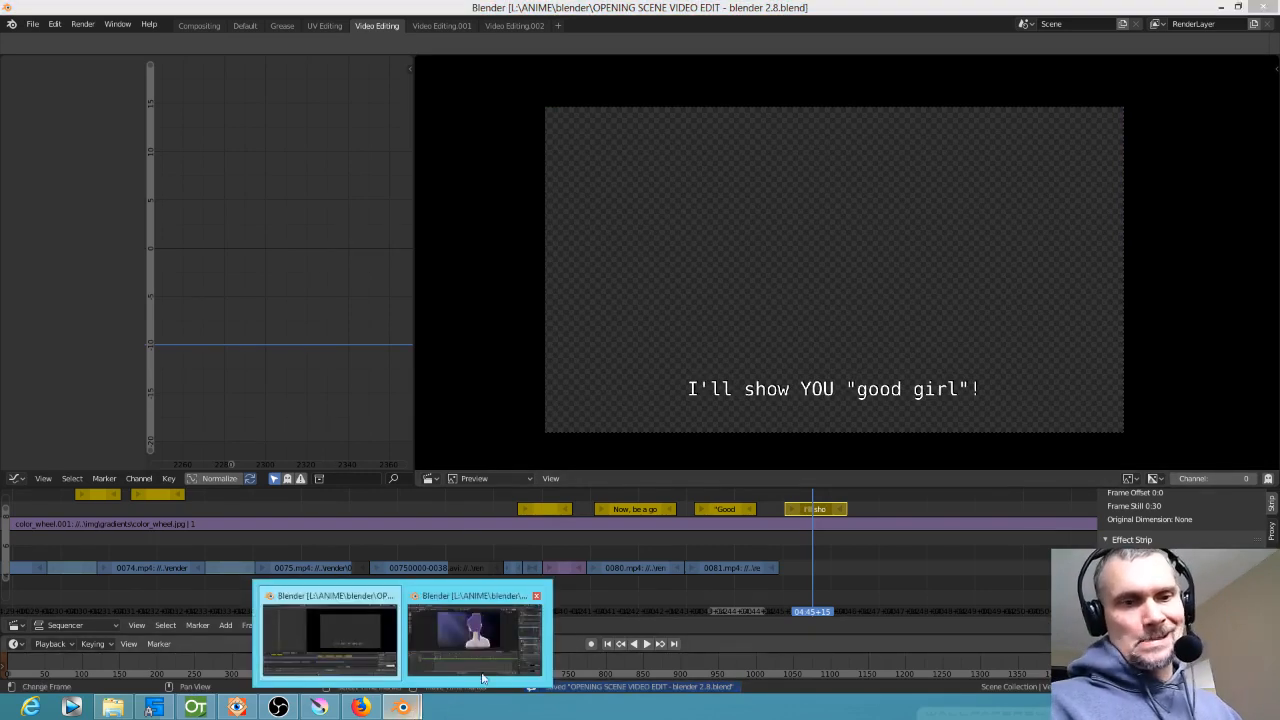
left_click(469, 632)
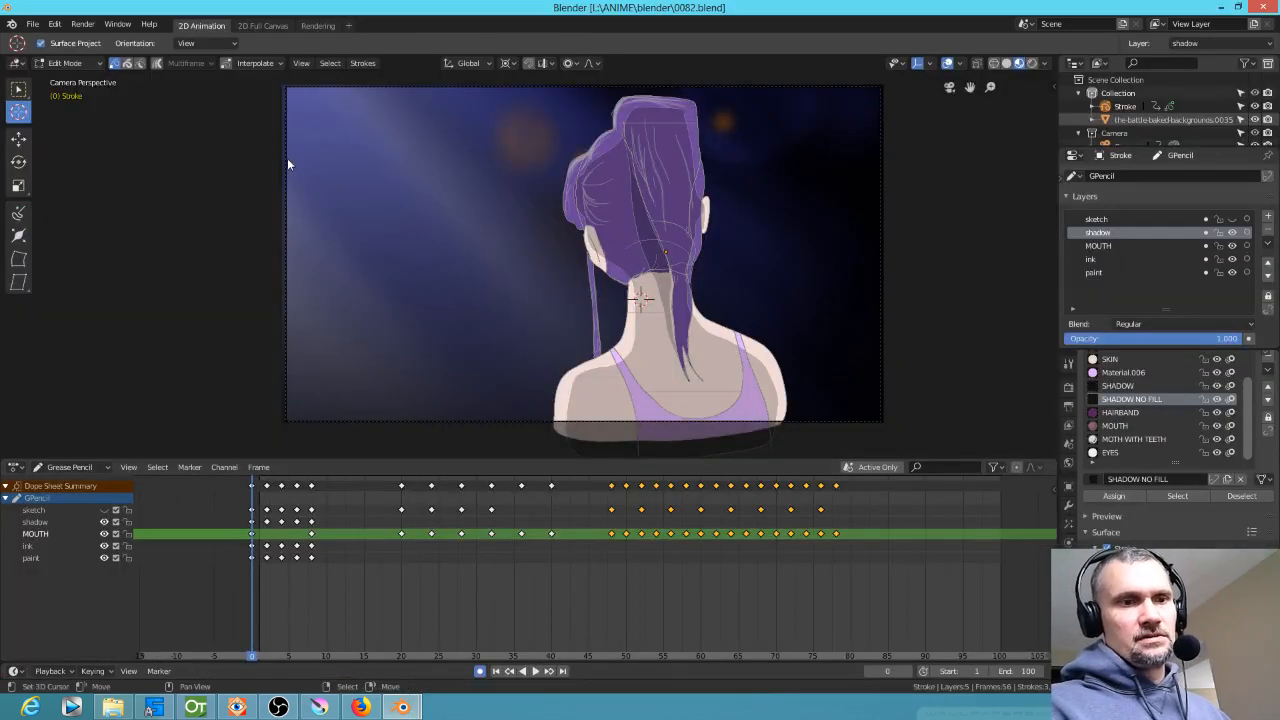
key("Tab")
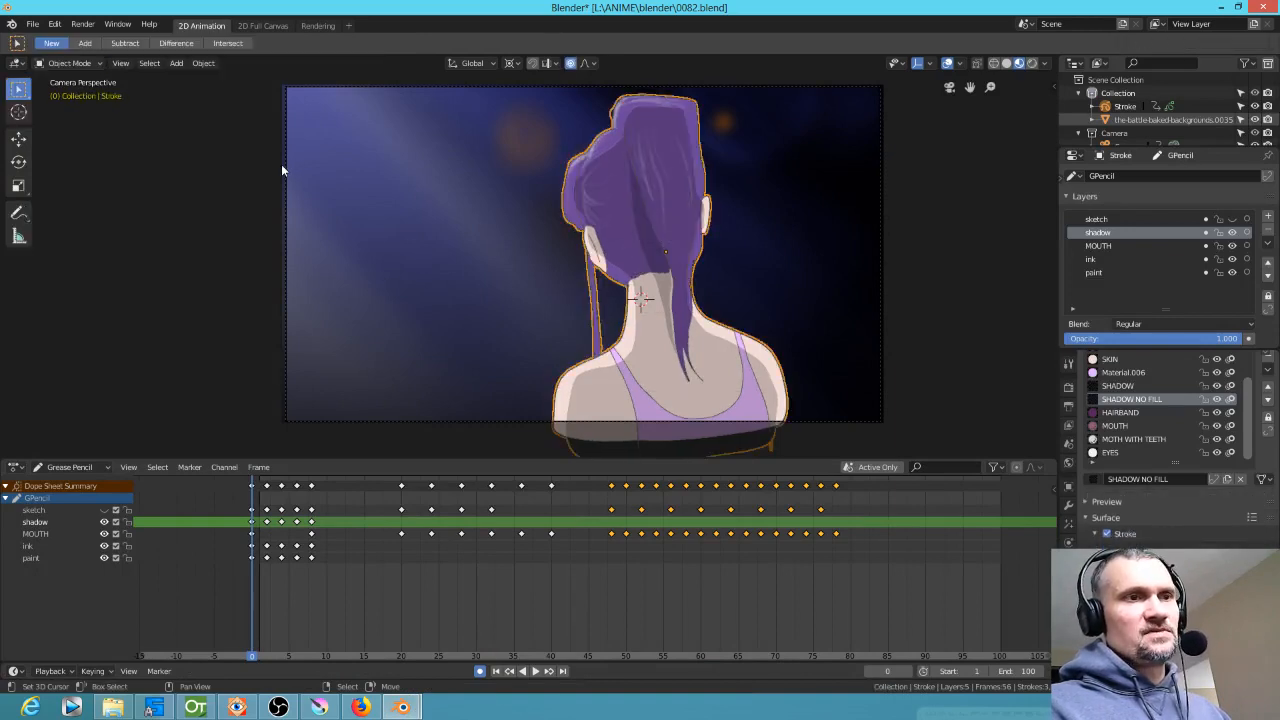
left_click(285, 171)
key("x")
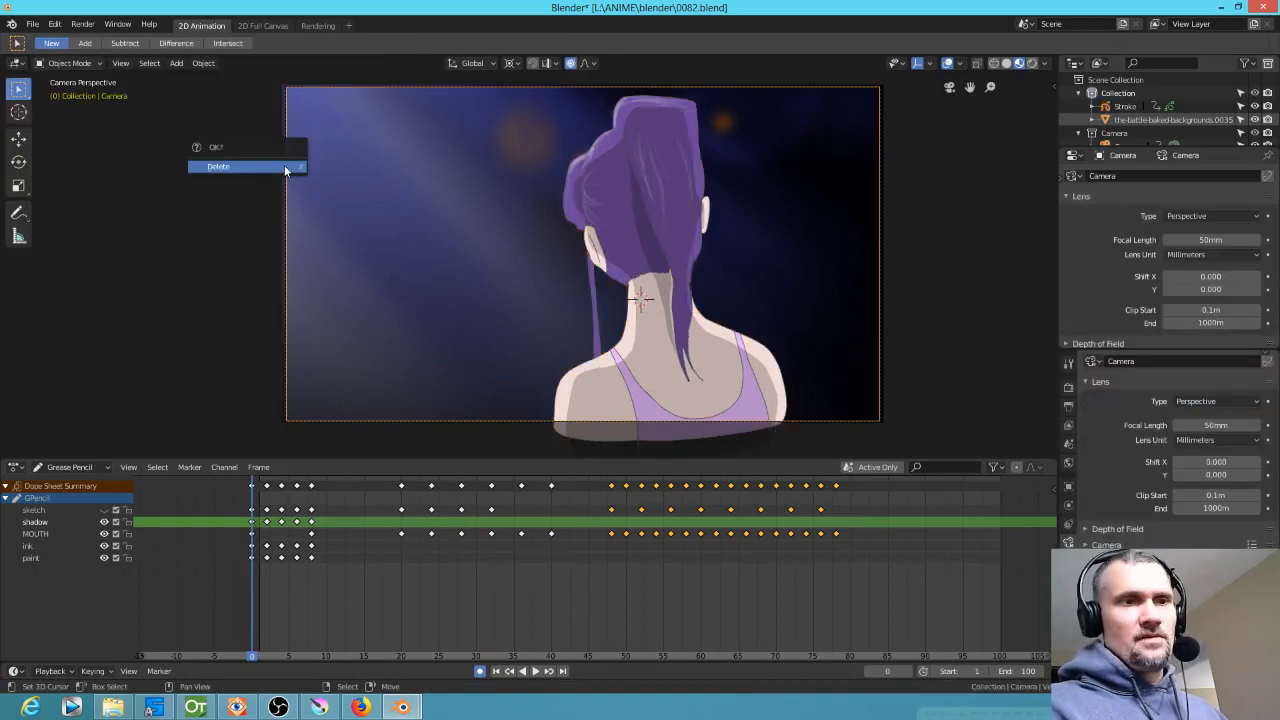
left_click(280, 168)
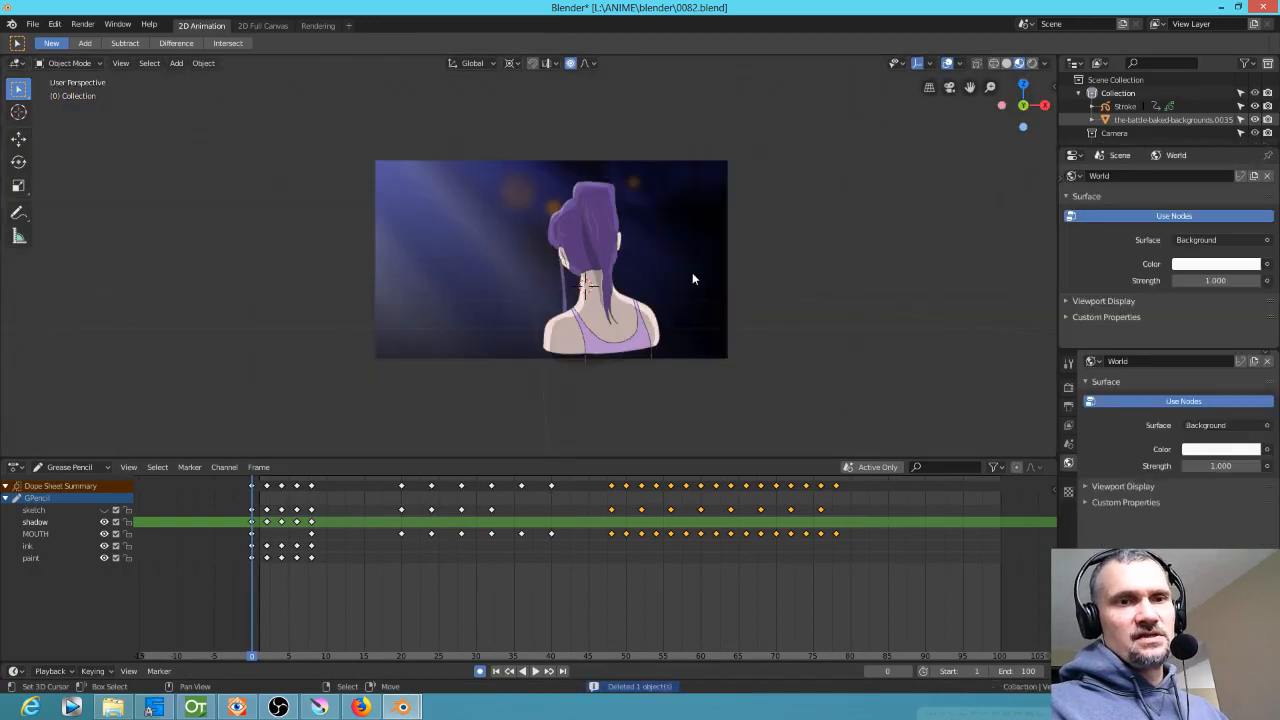
Delete the background image plane the-battle-baked-backgrounds.0035 behind the character
left_click_drag(280, 604, 354, 597)
key("Escape")
left_click(371, 322)
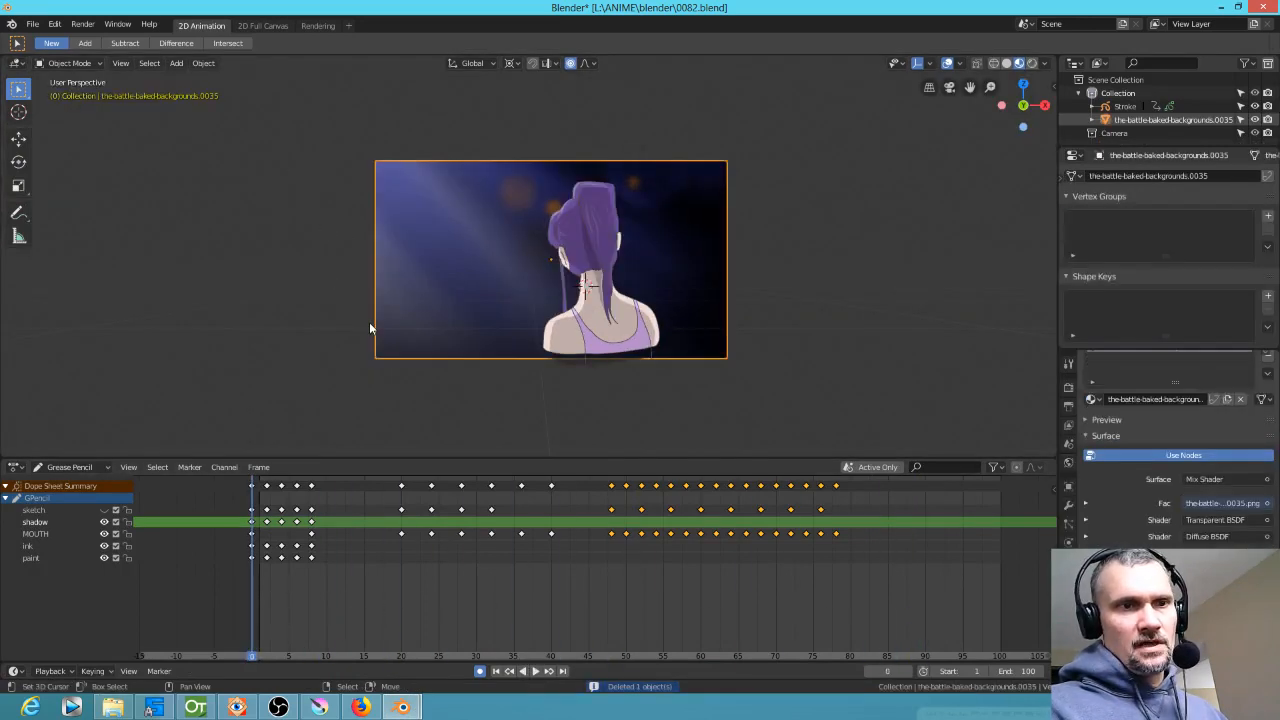
key("x")
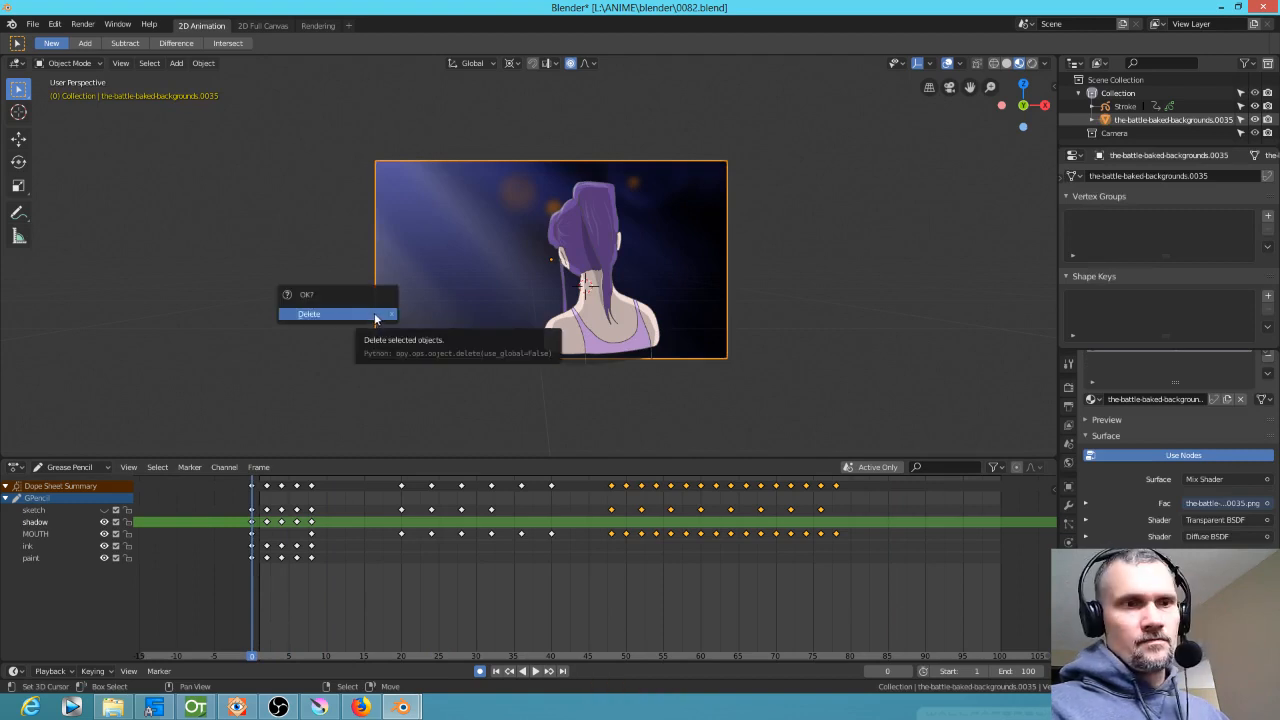
left_click(372, 312)
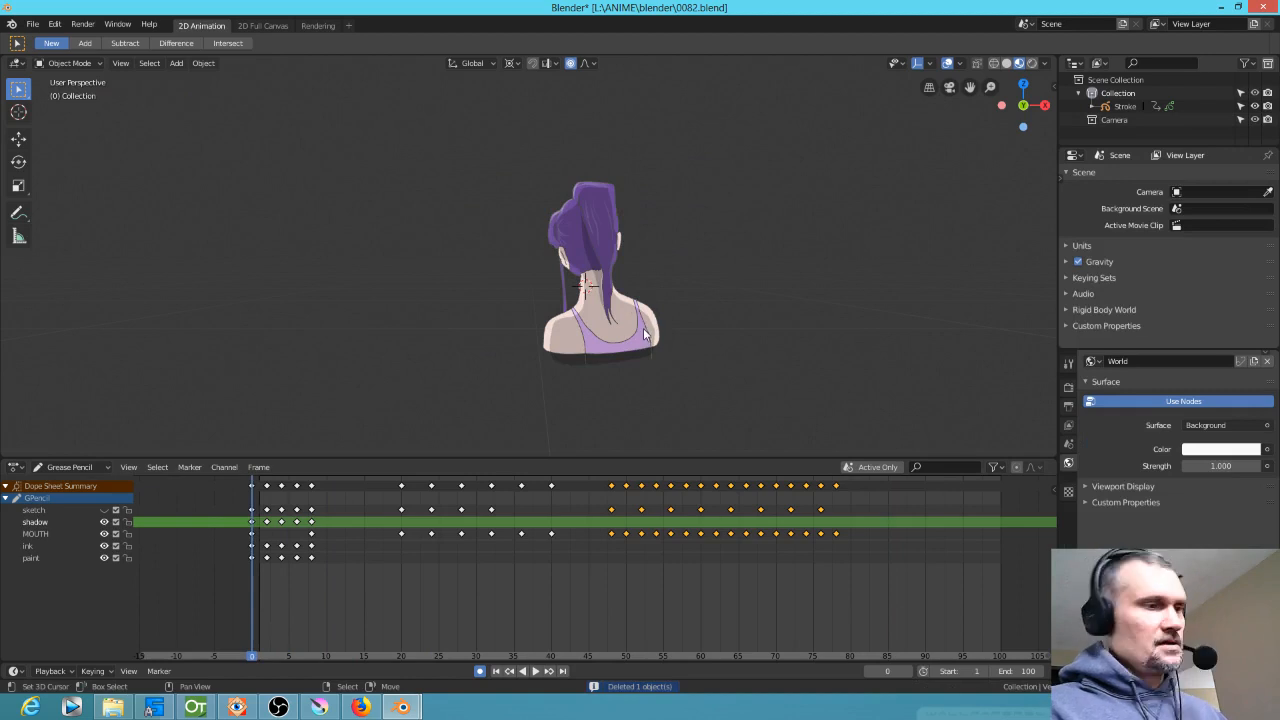
key("KP_1")
mouse_move(612, 314)
middle_mouse_down("shift")
mouse_move(625, 325)
mouse_move(560, 270)
mouse_move(640, 318)
mouse_move(629, 324)
middle_mouse_up("shift")
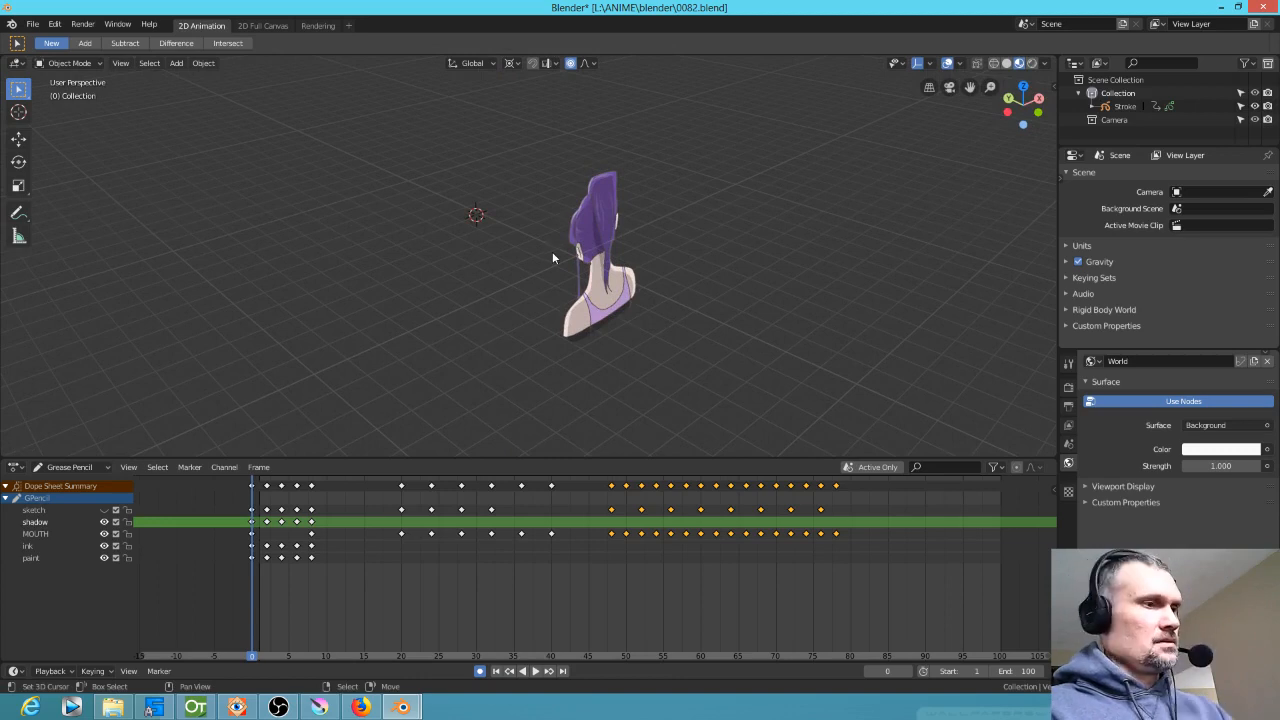
key("KP_1")
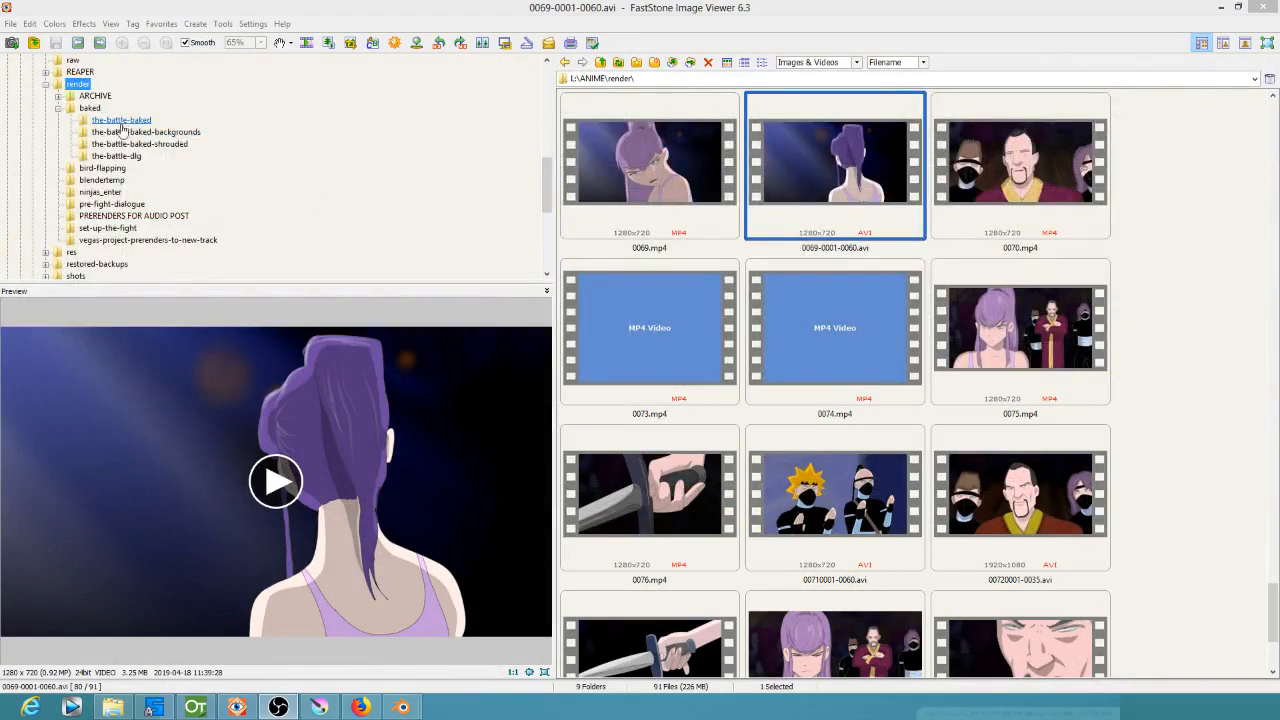
Find the-battle-baked-backgrounds.0033.png in the render\baked\the-battle-baked-backgrounds folder and open it in Krita
left_click(138, 132)
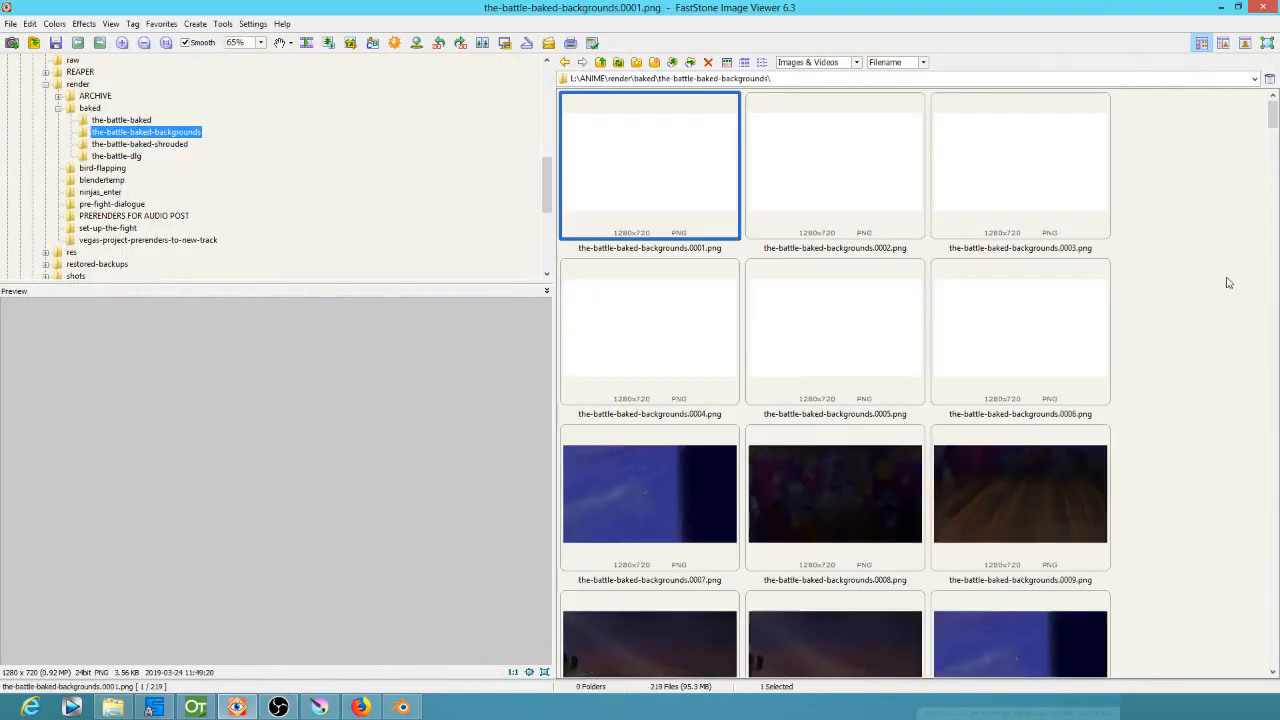
left_click_drag(1274, 114, 1248, 193)
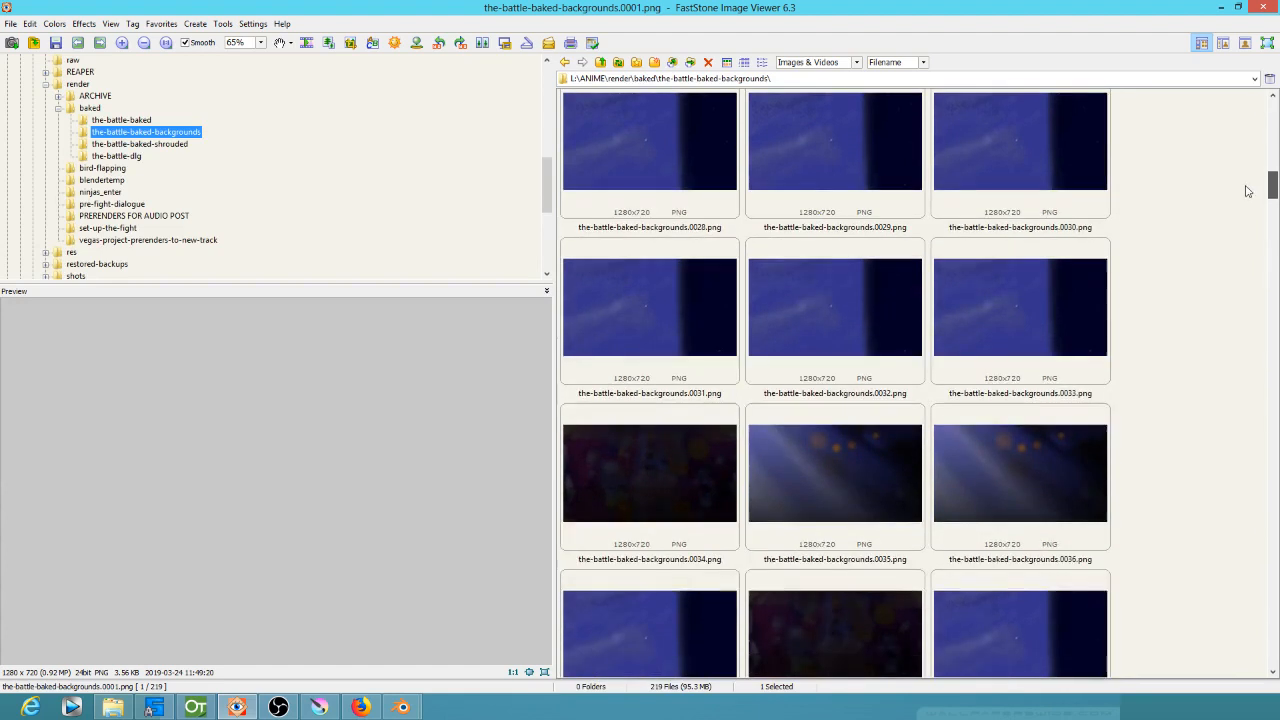
left_click(998, 320)
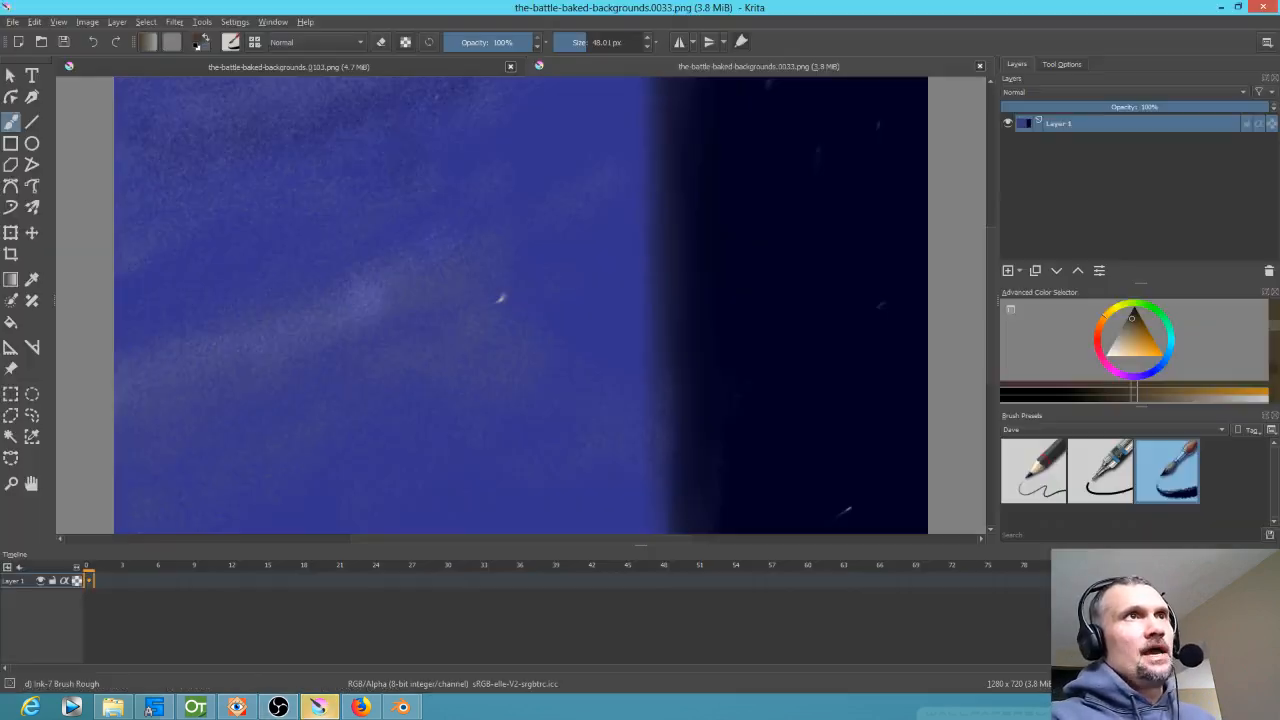
Sample the surrounding blue and paint out the white speck near the middle of the background
scroll(466, 237, "down", 3)
scroll(514, 238, "up", 1)
scroll(456, 240, "down", 3)
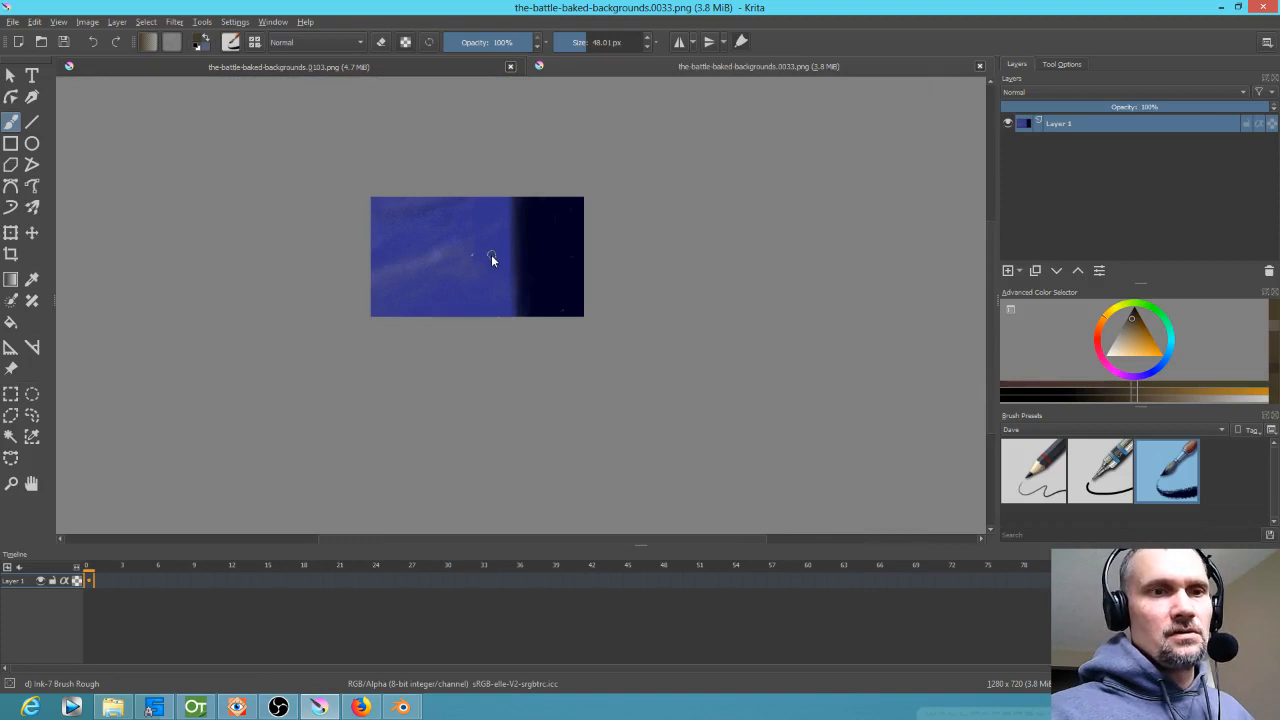
left_click(482, 262, "ctrl")
left_click(474, 256)
Add a paint layer and paint a filled grey figure silhouette with a raised hand where the blue meets the dark area
left_click(1008, 270)
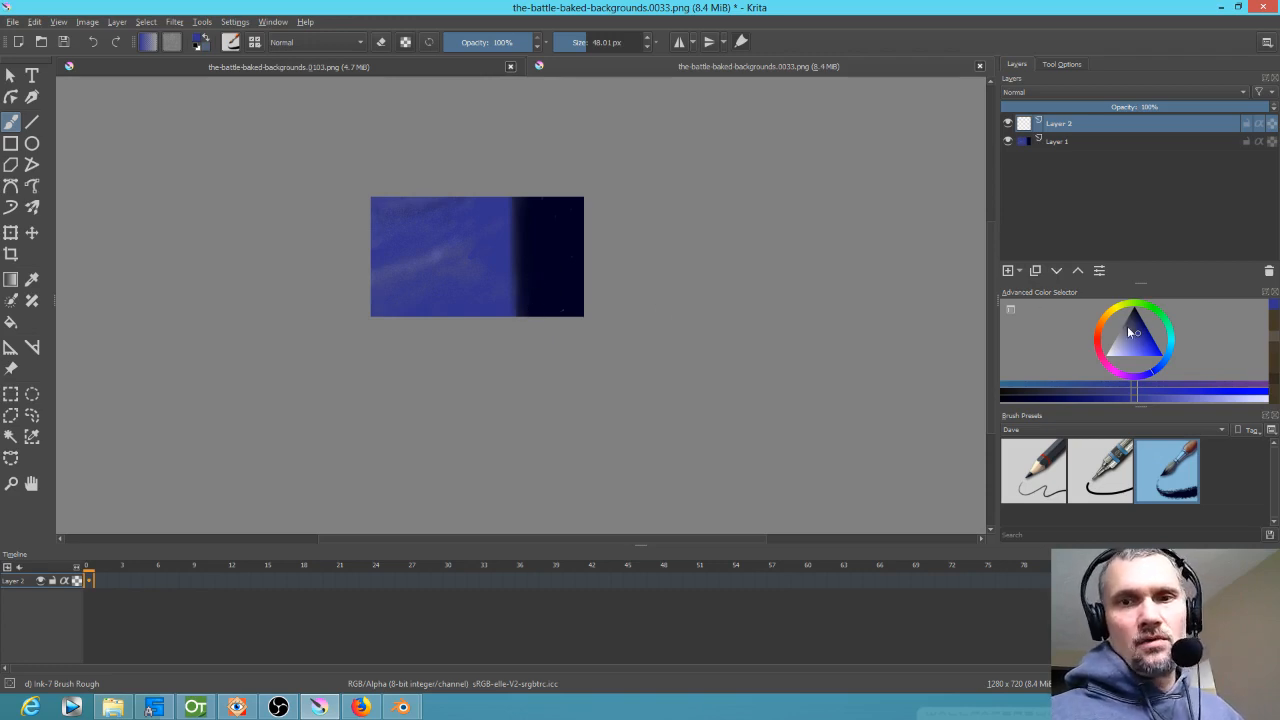
left_click(1122, 324)
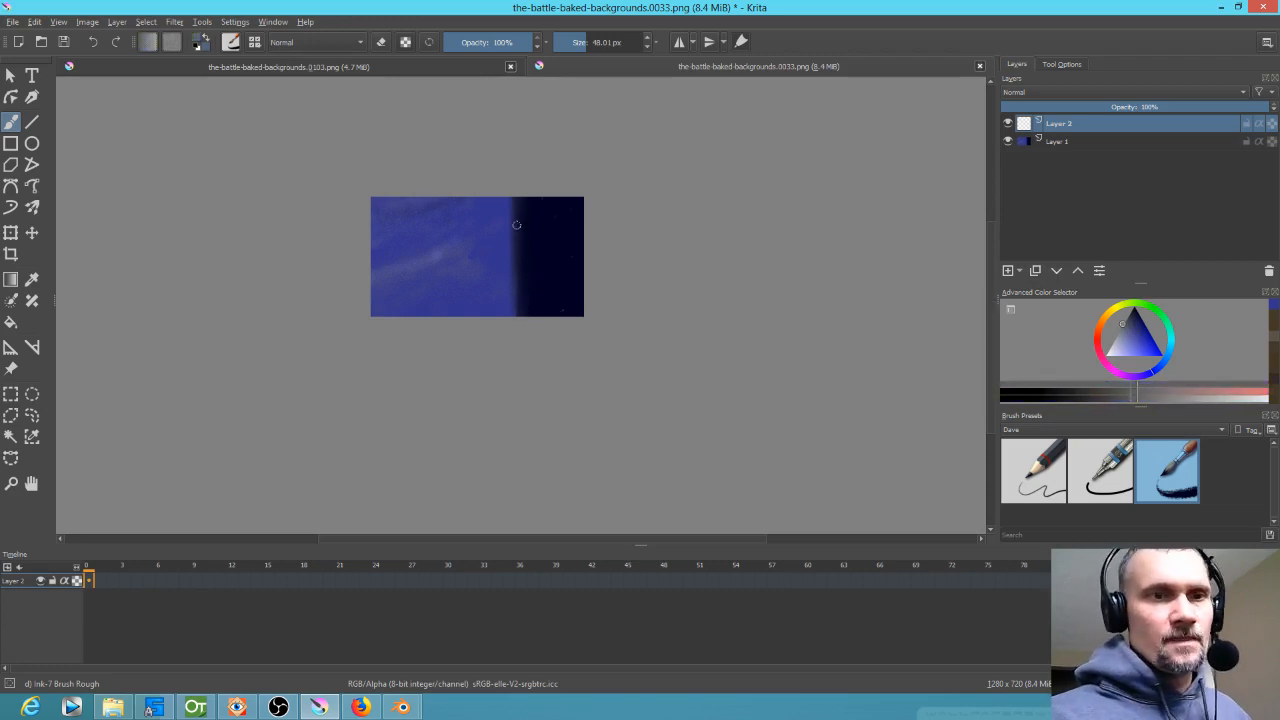
scroll(534, 229, "up", 3)
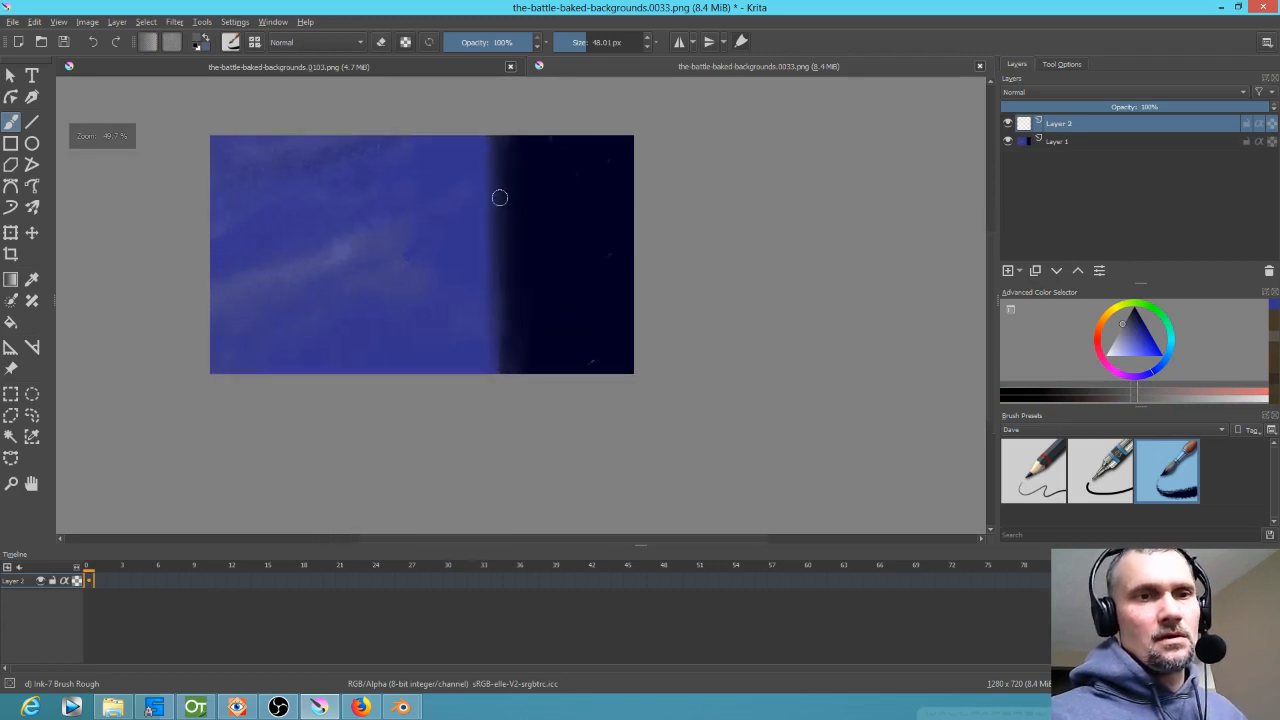
mouse_move(498, 203)
left_mouse_down()
mouse_move(514, 212)
mouse_move(498, 245)
mouse_move(516, 226)
mouse_move(503, 254)
mouse_move(499, 234)
mouse_move(528, 262)
mouse_move(512, 272)
mouse_move(502, 247)
mouse_move(461, 325)
mouse_move(477, 337)
mouse_move(495, 282)
mouse_move(530, 265)
mouse_move(558, 263)
mouse_move(566, 292)
left_mouse_up()
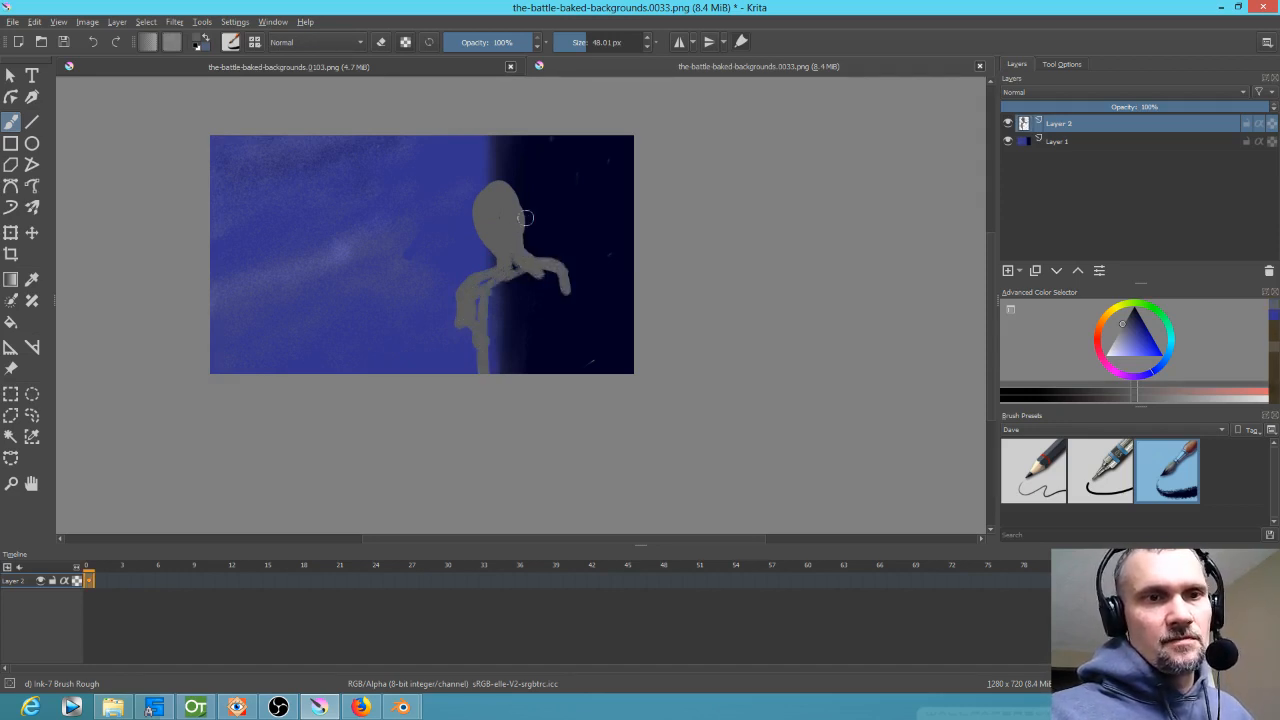
mouse_move(502, 180)
left_mouse_down()
mouse_move(527, 256)
mouse_move(573, 310)
mouse_move(572, 370)
mouse_move(558, 368)
mouse_move(542, 286)
mouse_move(505, 275)
mouse_move(495, 310)
mouse_move(539, 347)
mouse_move(553, 273)
mouse_move(493, 329)
mouse_move(515, 381)
left_mouse_up()
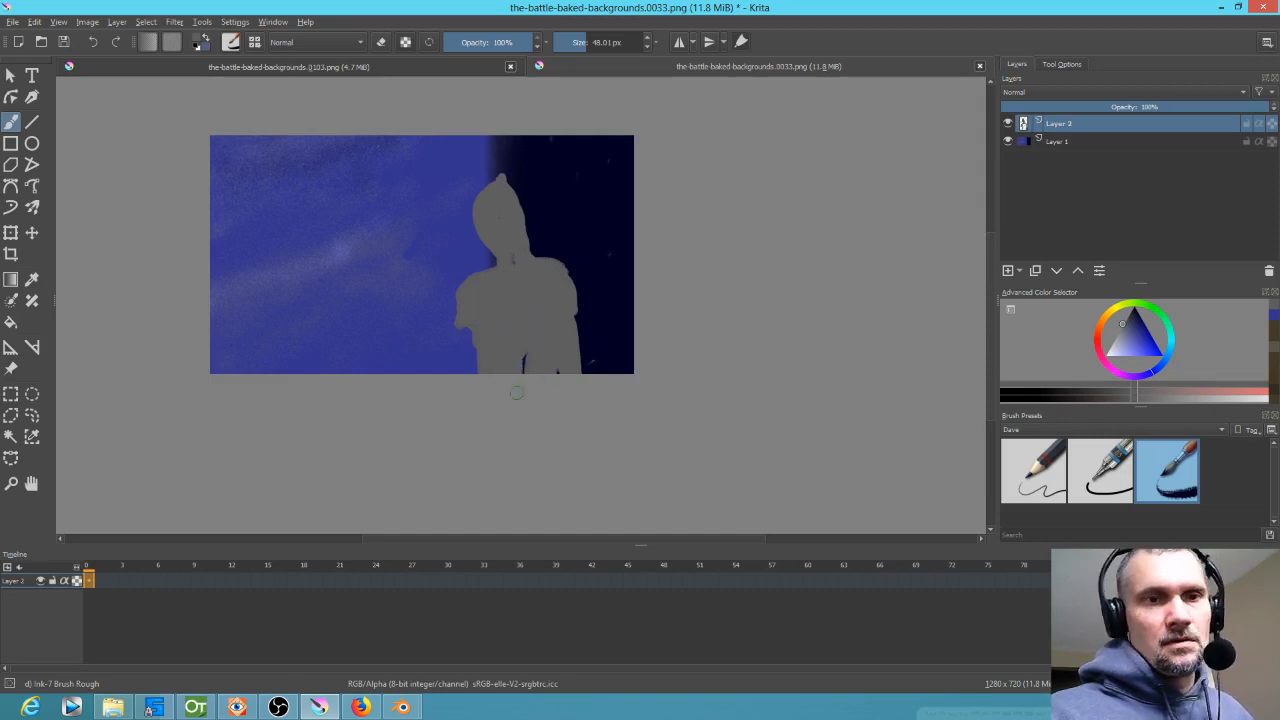
mouse_move(564, 291)
left_mouse_down()
mouse_move(585, 332)
mouse_move(580, 300)
mouse_move(587, 350)
mouse_move(461, 341)
mouse_move(430, 285)
mouse_move(425, 310)
mouse_move(428, 295)
mouse_move(460, 368)
mouse_move(477, 363)
left_mouse_up()
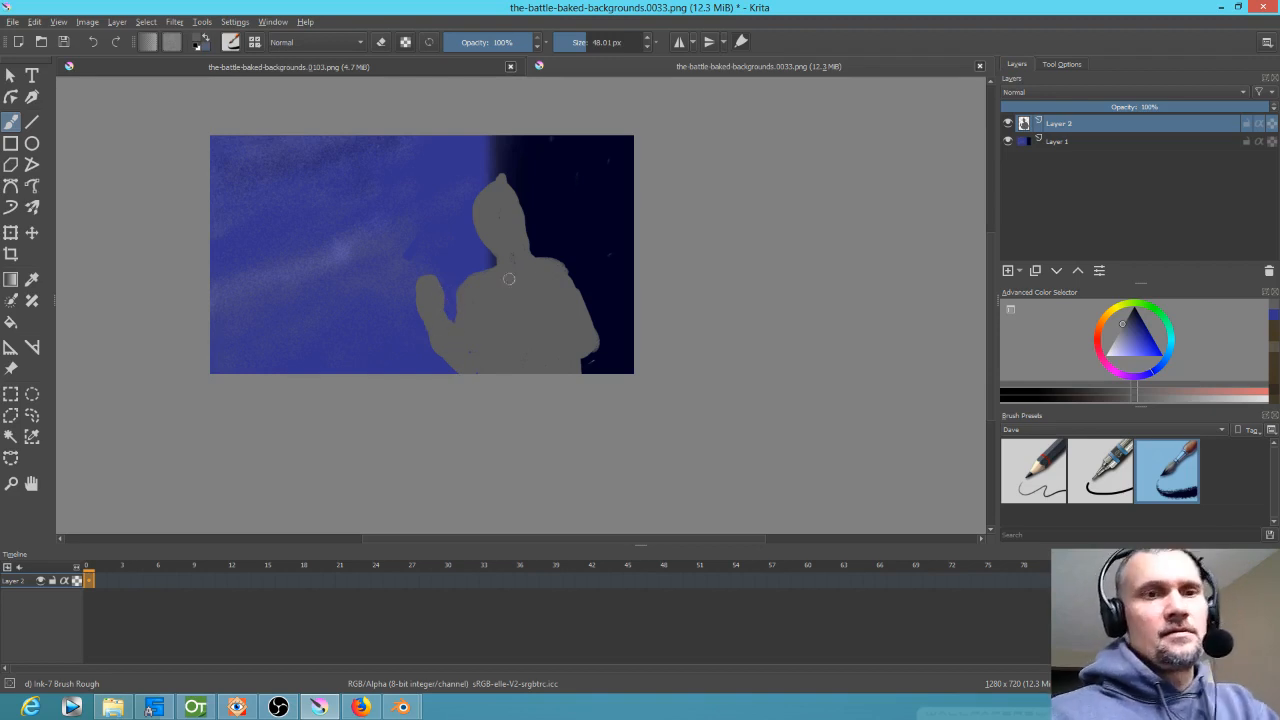
Paint a second grey silhouette with spiky hair and a raised hand over the blue area, mirroring the canvas view while painting
mouse_move(310, 241)
left_mouse_down()
mouse_move(298, 237)
mouse_move(310, 212)
left_mouse_up()
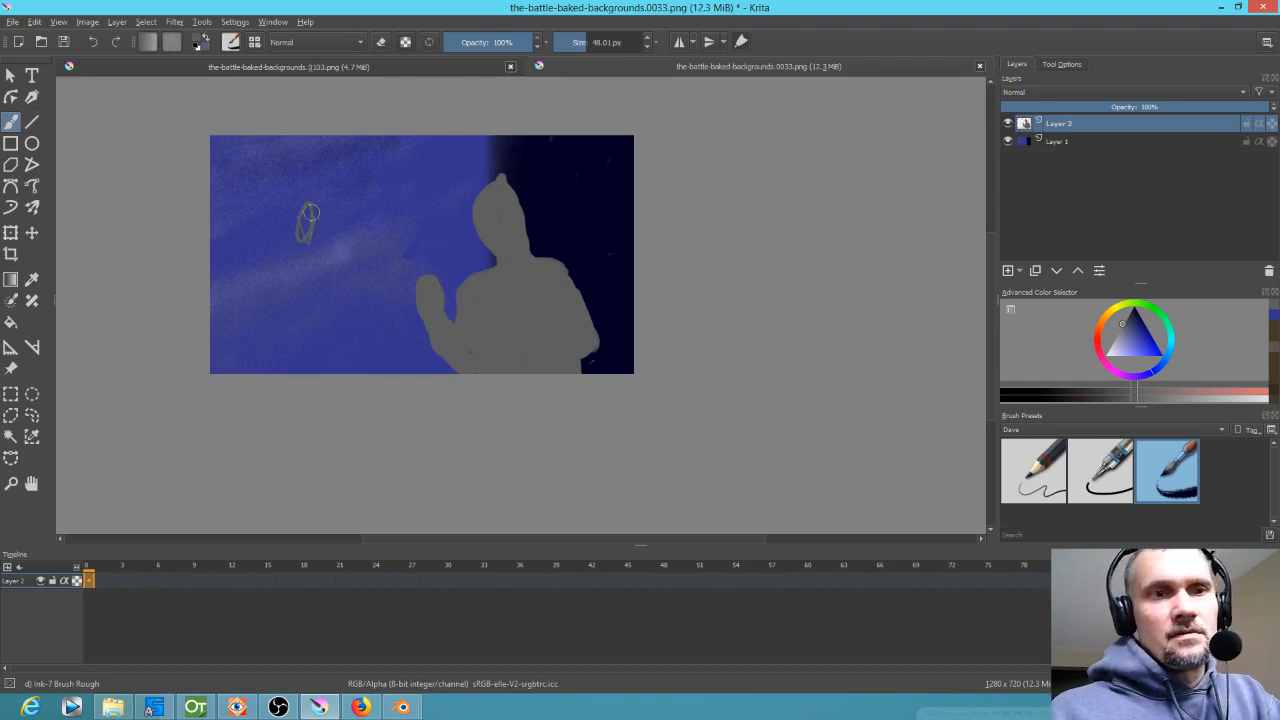
key("m")
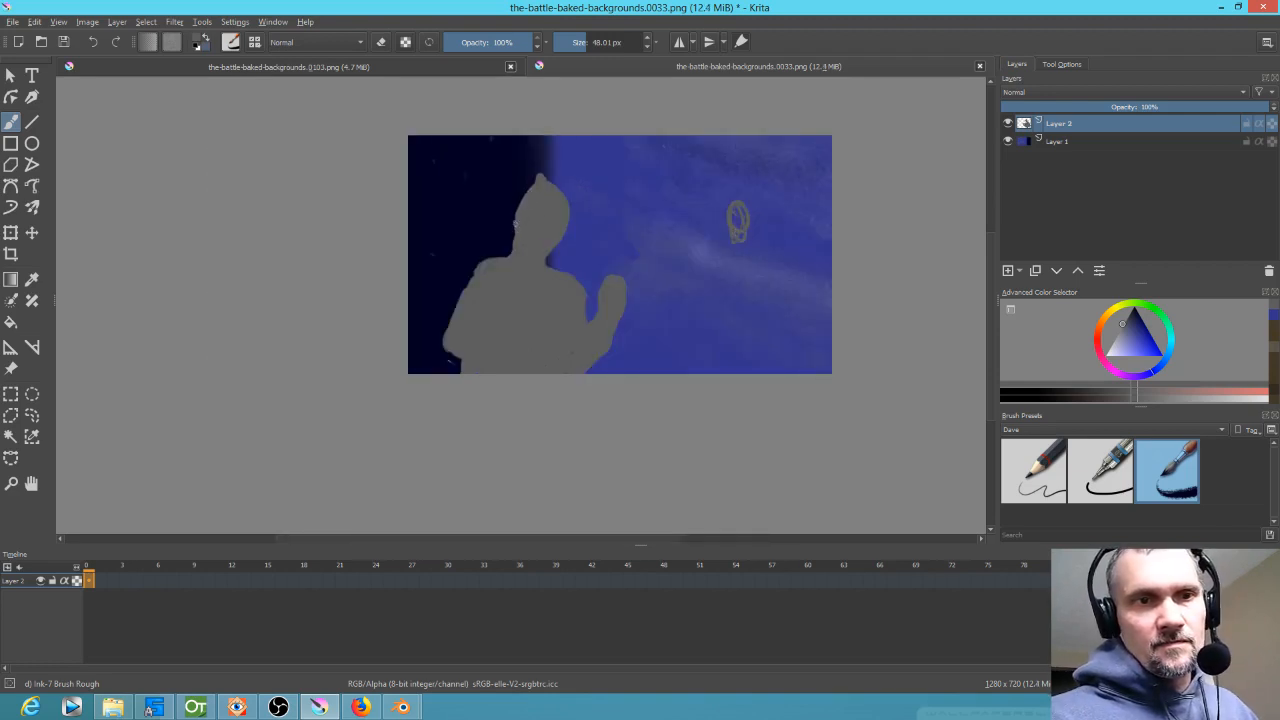
mouse_move(733, 200)
left_mouse_down()
mouse_move(728, 240)
mouse_move(752, 242)
mouse_move(748, 266)
mouse_move(782, 256)
mouse_move(722, 262)
mouse_move(697, 280)
left_mouse_up()
left_click_drag(759, 254, 819, 281)
mouse_move(721, 276)
left_mouse_down()
mouse_move(706, 318)
mouse_move(742, 368)
left_mouse_up()
mouse_move(811, 271)
left_mouse_down()
mouse_move(805, 340)
mouse_move(785, 265)
mouse_move(765, 360)
mouse_move(748, 348)
mouse_move(759, 342)
left_mouse_up()
mouse_move(746, 274)
left_mouse_down()
mouse_move(708, 300)
mouse_move(716, 322)
mouse_move(684, 302)
mouse_move(700, 316)
mouse_move(692, 338)
mouse_move(720, 333)
left_mouse_up()
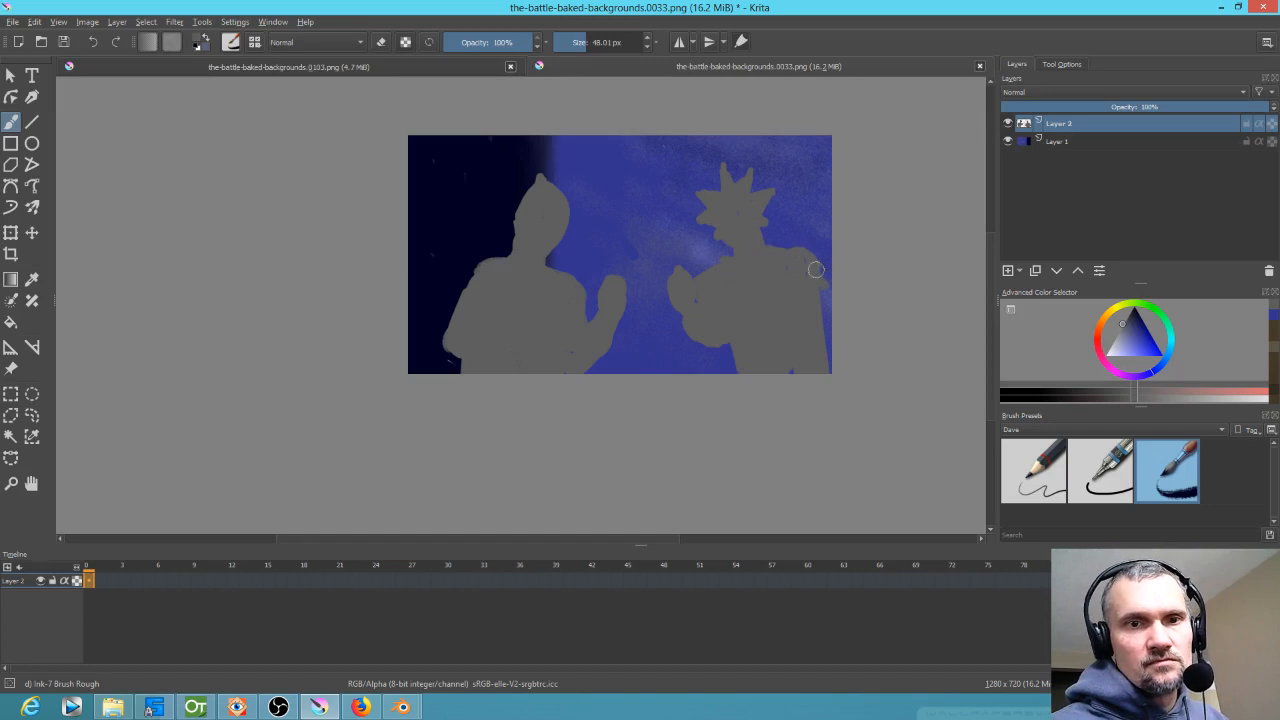
key("m")
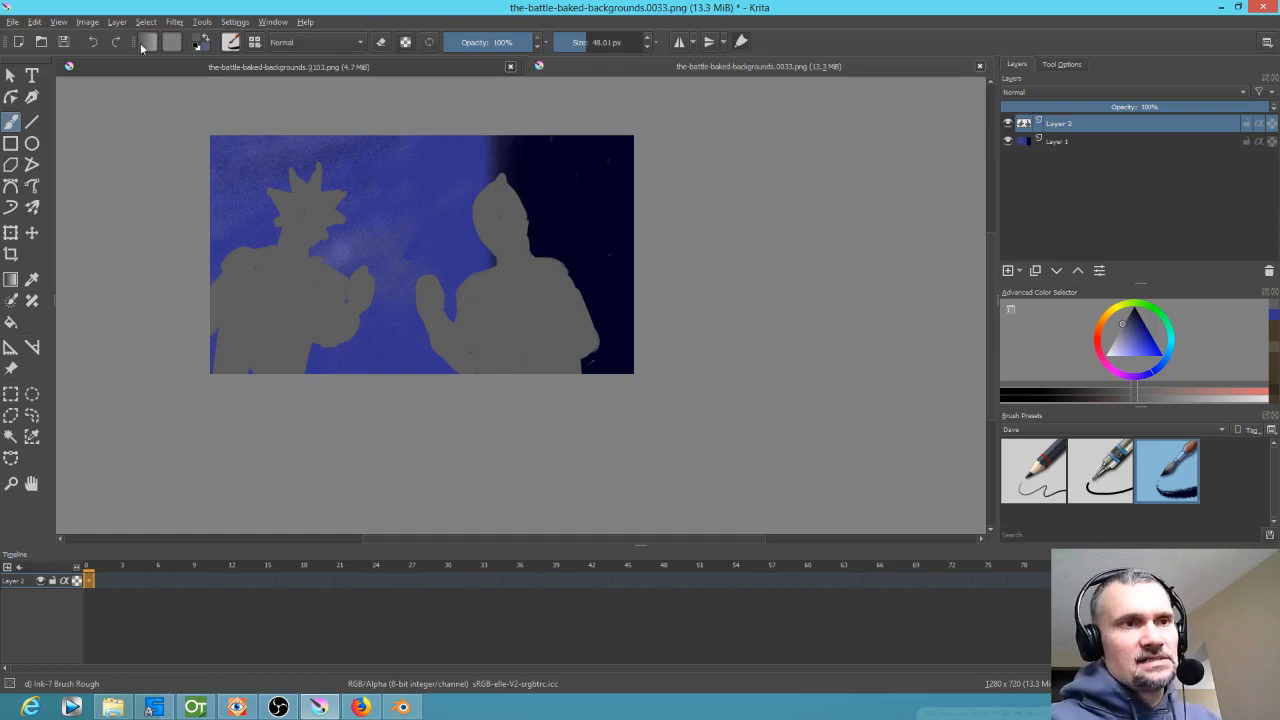
Darken the silhouettes with a color adjustment curve point at input 72, output 28, and set Layer 2's opacity to 88%
left_click(175, 22)
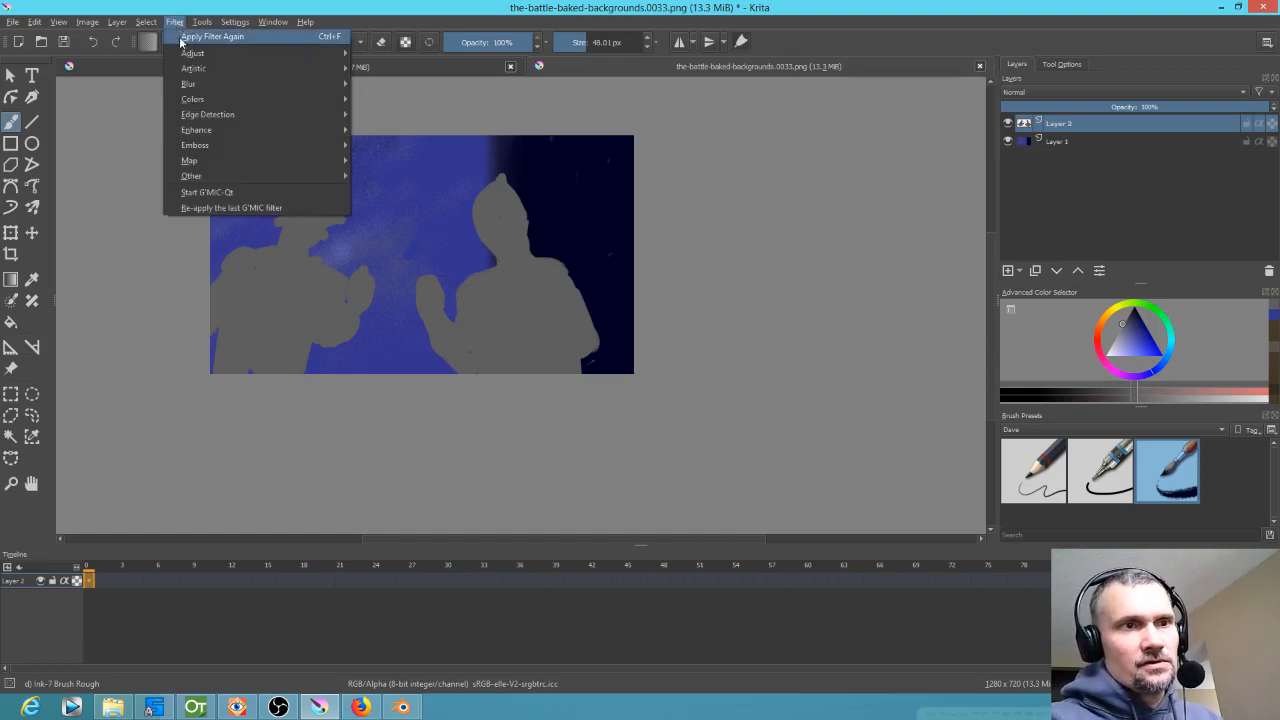
mouse_move(195, 53)
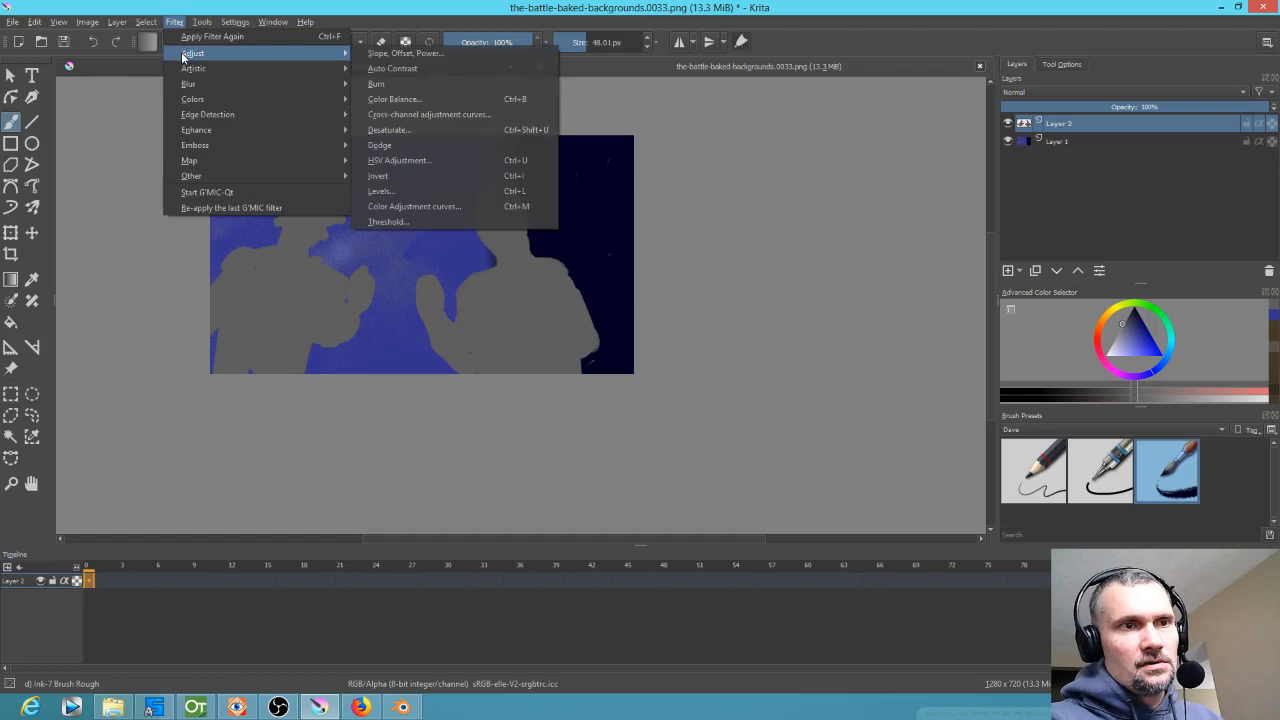
left_click(435, 206)
left_click_drag(812, 526, 889, 508)
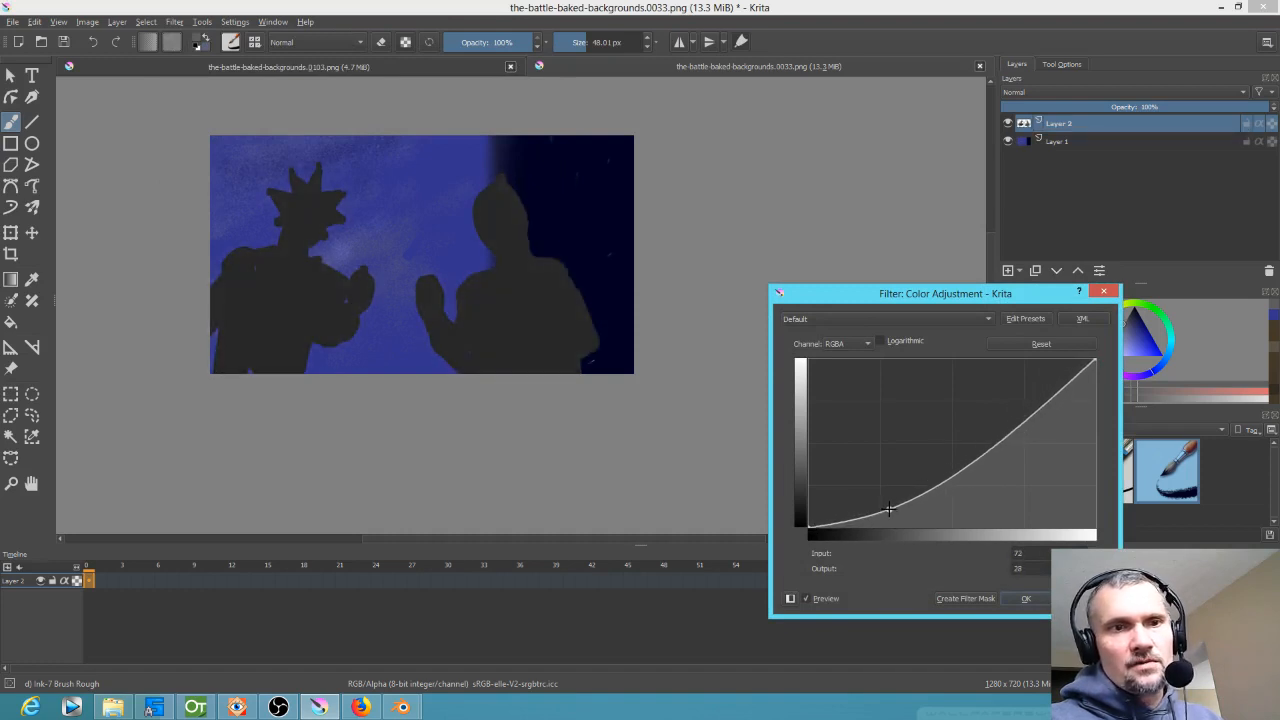
left_click(1026, 596)
mouse_move(1244, 108)
left_mouse_down()
mouse_move(1194, 108)
mouse_move(1267, 112)
mouse_move(1223, 118)
mouse_move(1234, 115)
left_mouse_up()
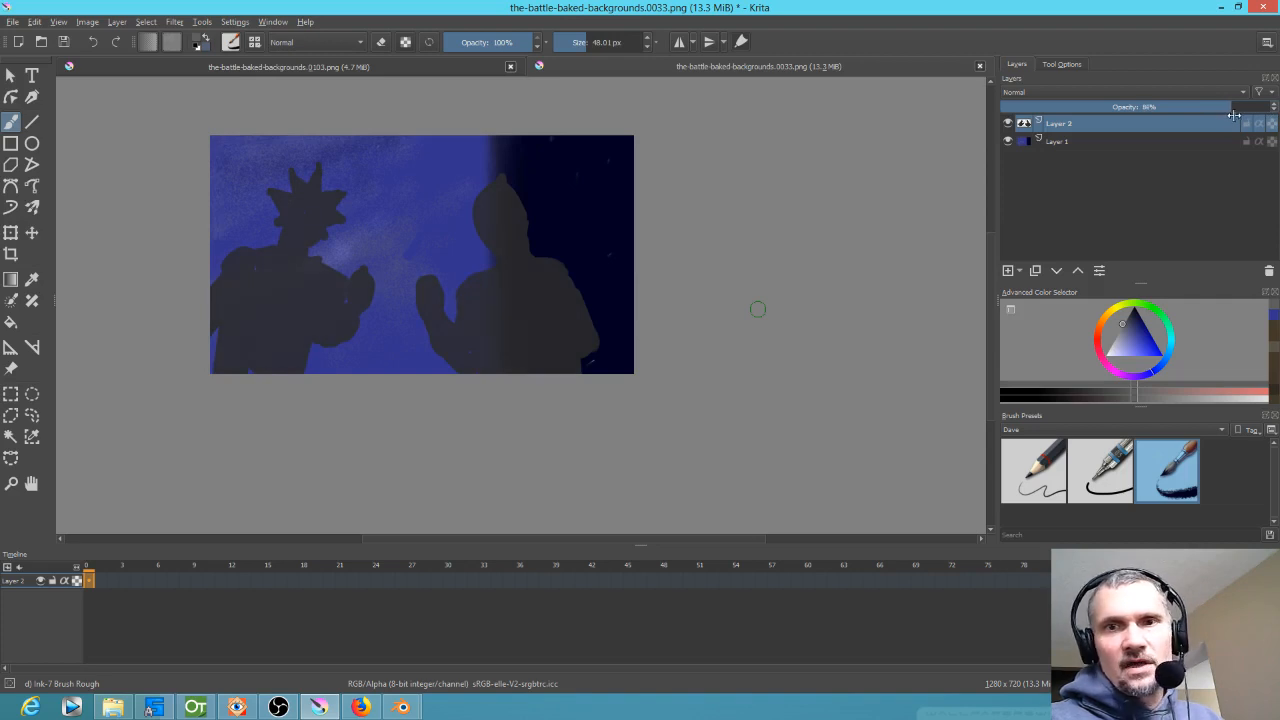
left_click(176, 22)
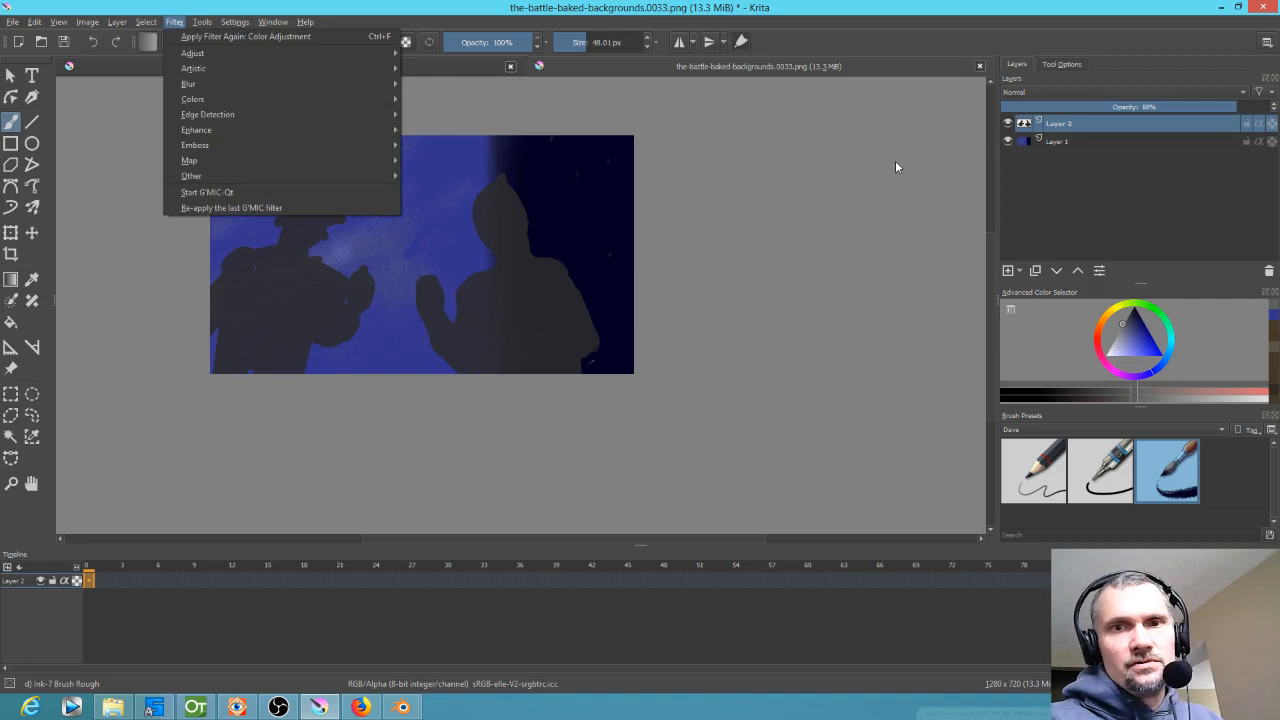
left_click(896, 163)
Start saving the image under a new name in the ANIME/img/bkgds folder, with Krita document as the file type
left_click(13, 22)
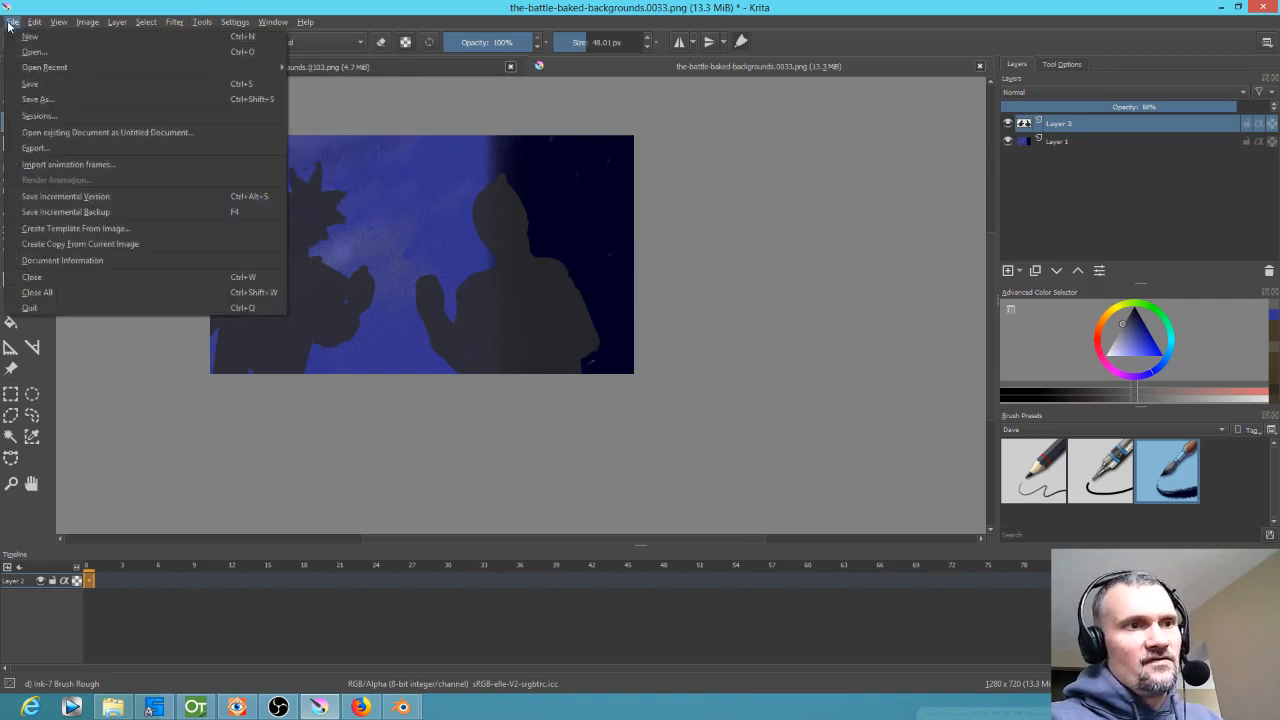
left_click(57, 95)
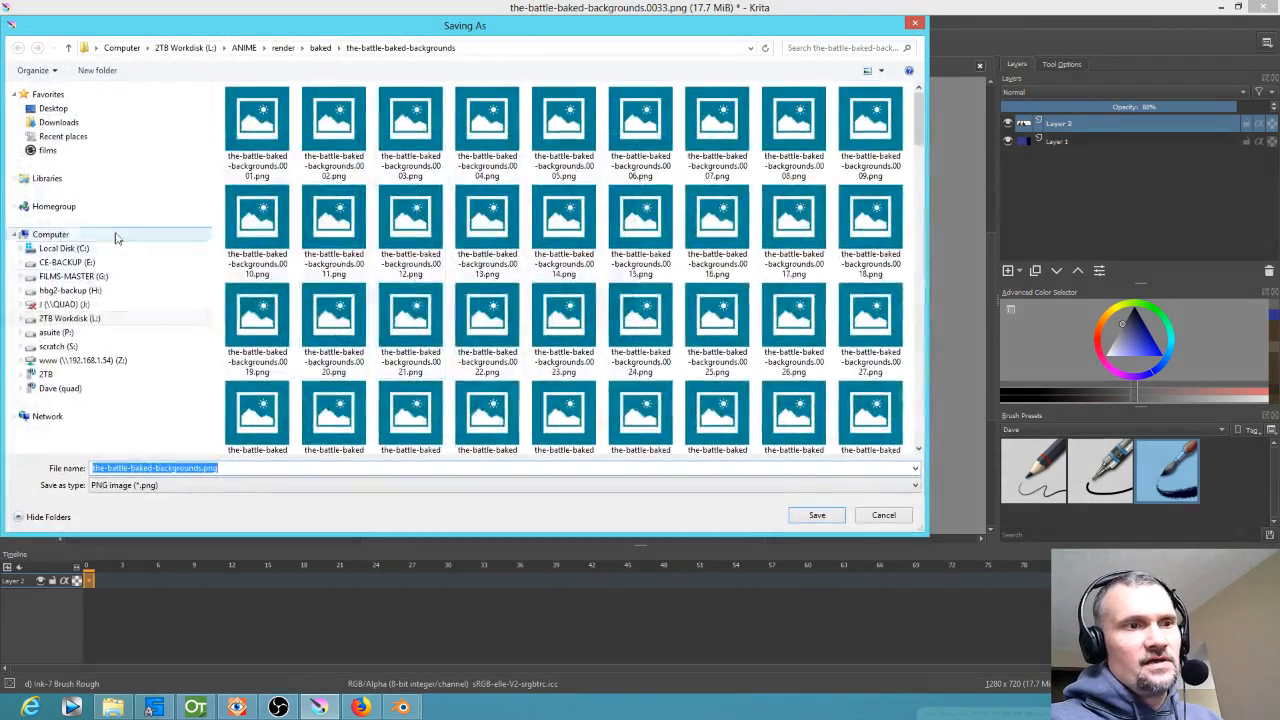
left_click(101, 320)
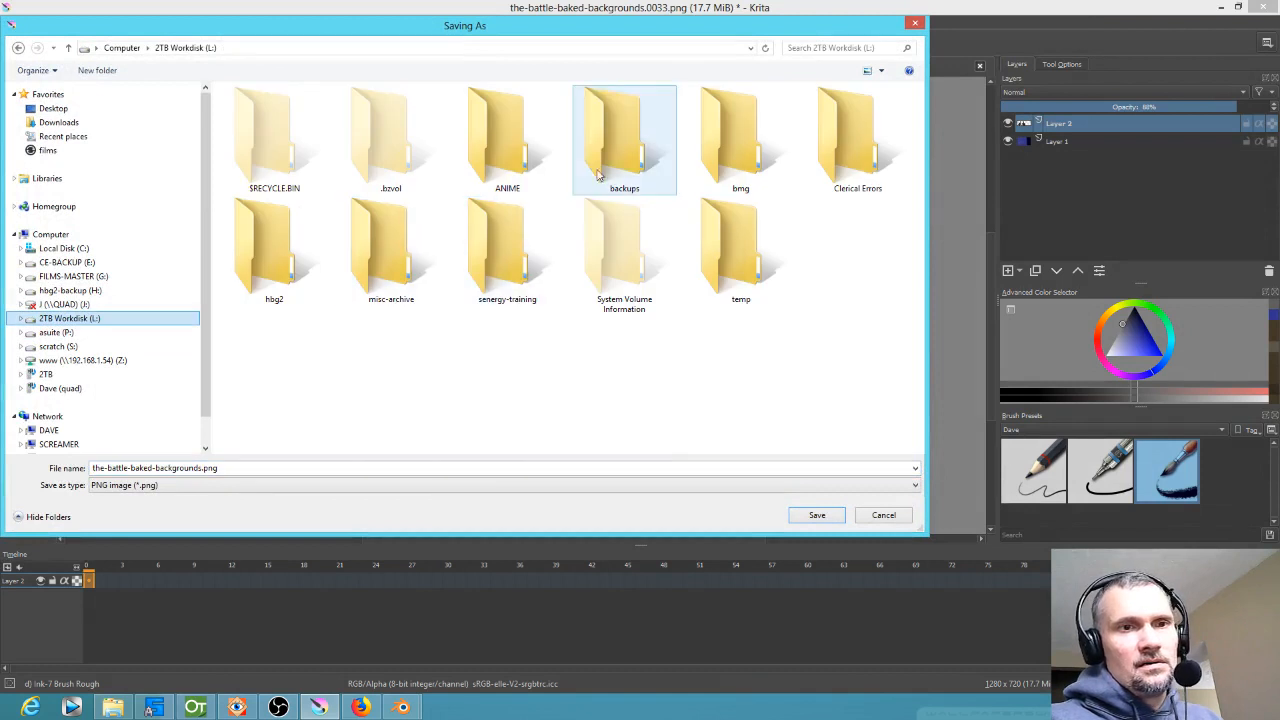
double_click(512, 152)
double_click(248, 250)
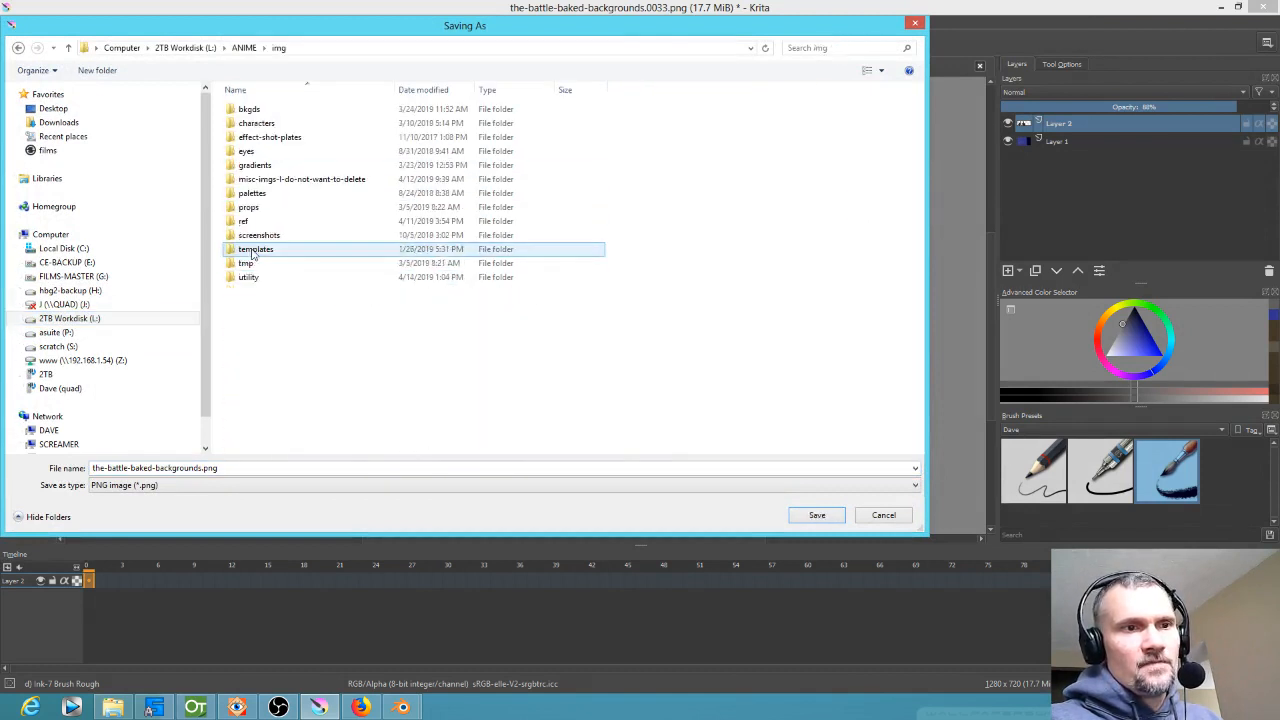
double_click(257, 110)
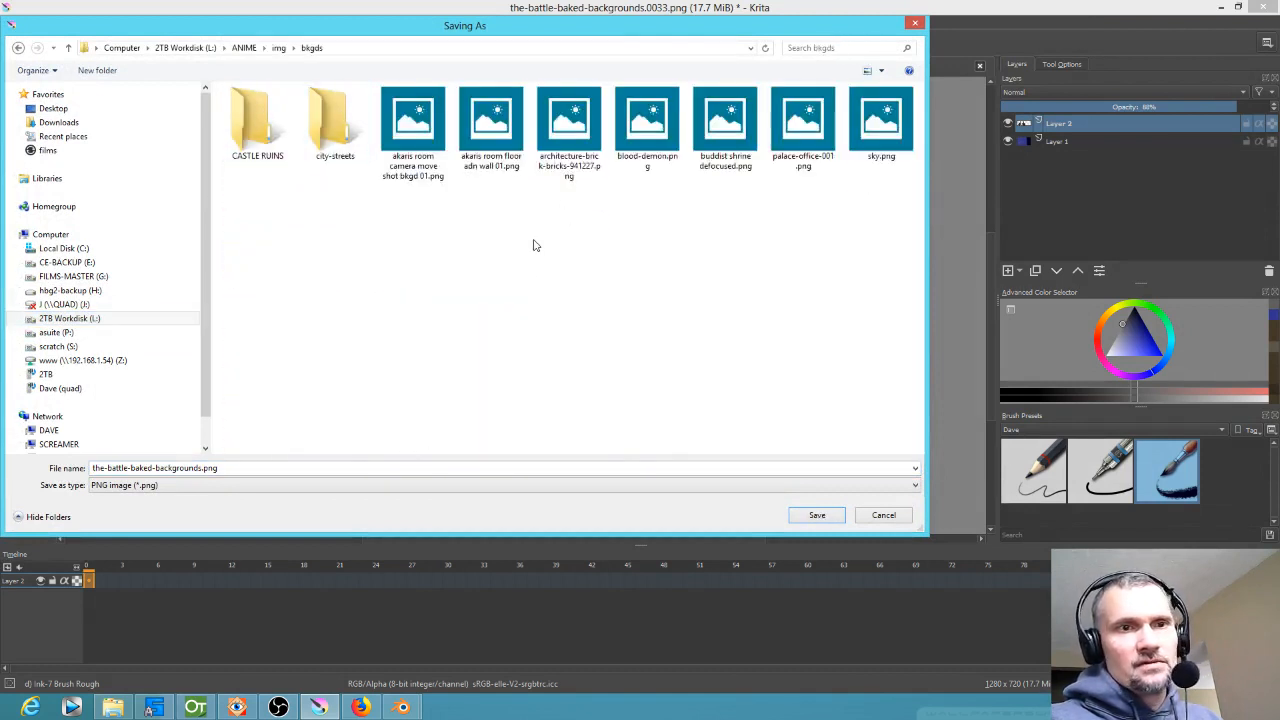
left_click(266, 486)
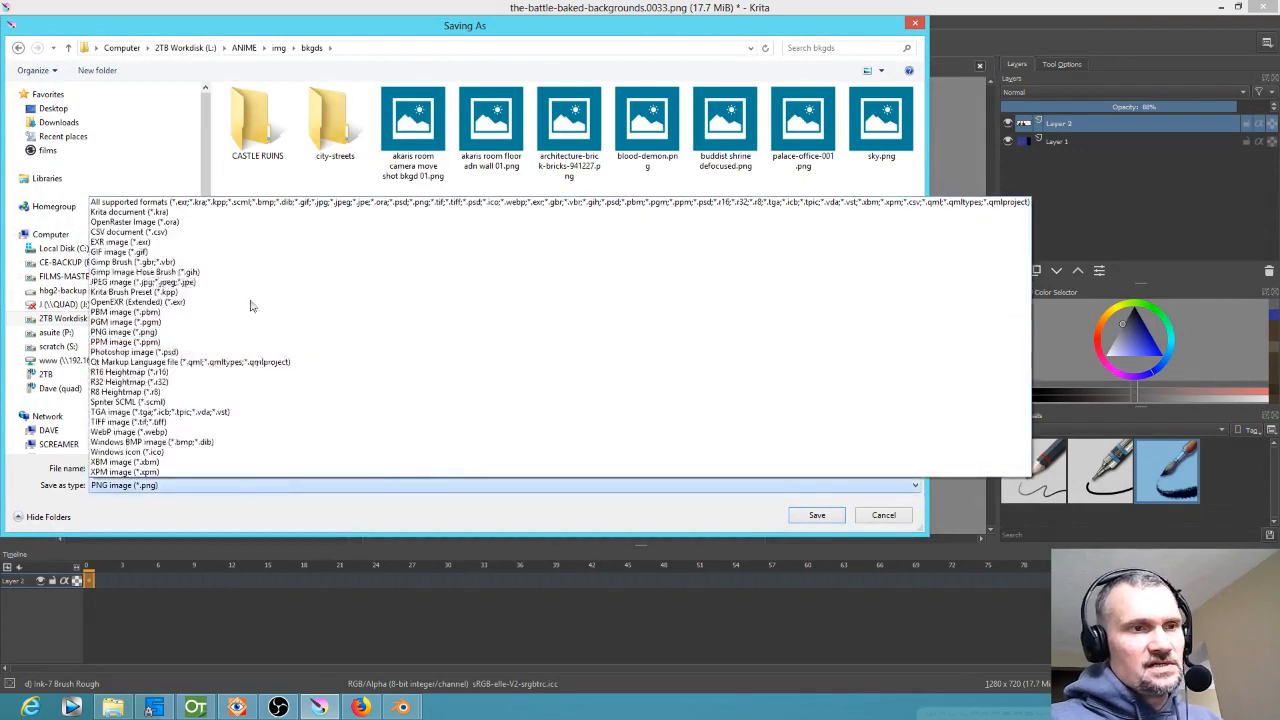
left_click(185, 212)
double_click(250, 468)
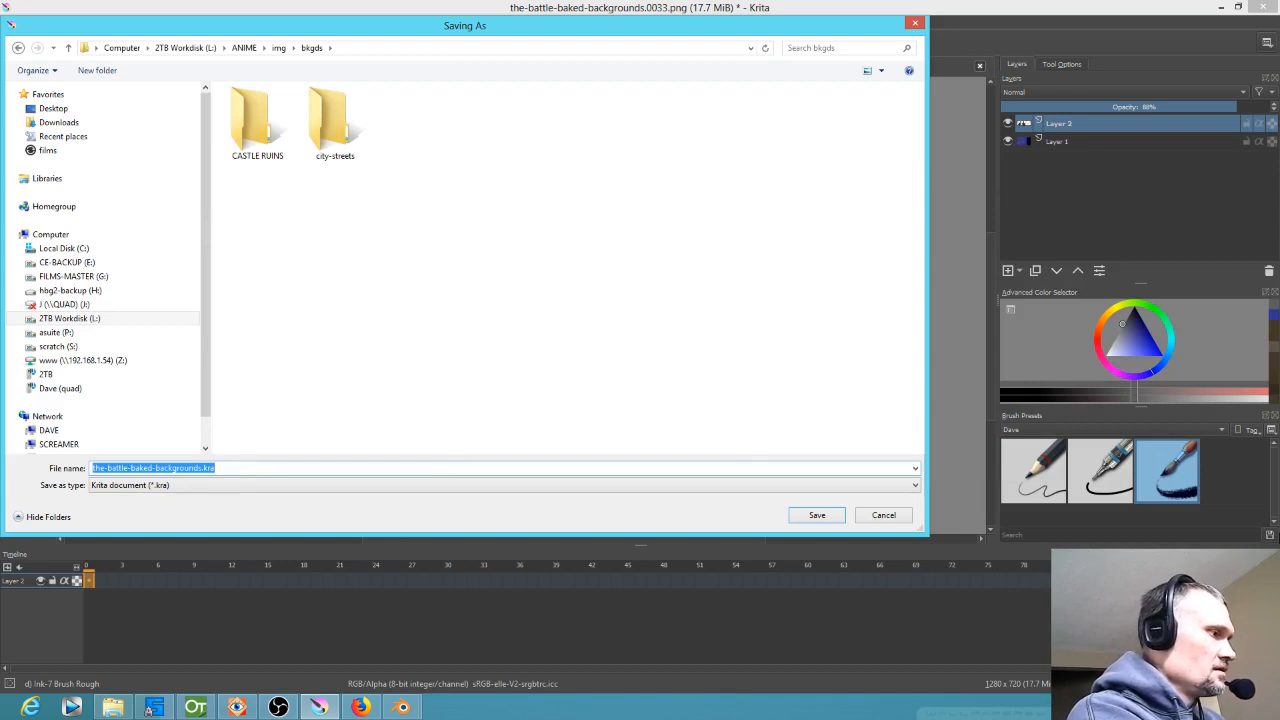
type("window")
key("BackSpace")
key("BackSpace")
key("BackSpace")
key("BackSpace")
key("BackSpace")
key("BackSpace")
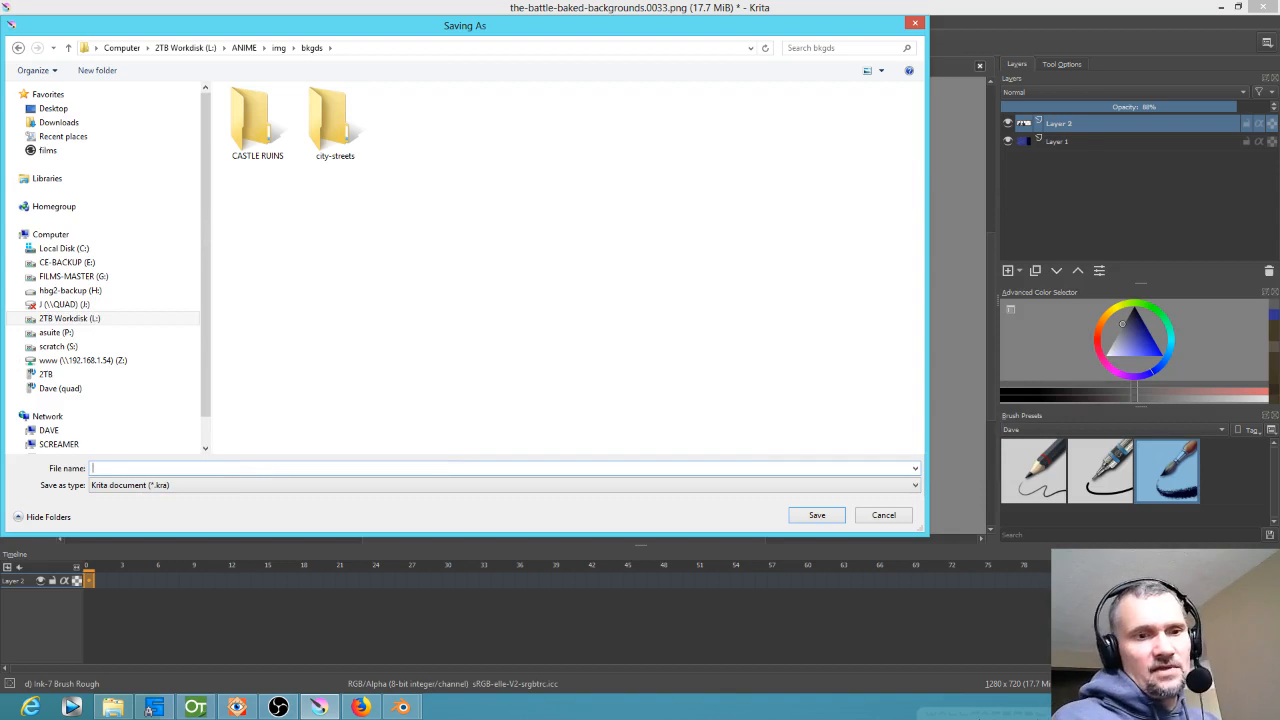
Switch to the second Blender window to check the shot's file number, and return to Krita's save dialog
mouse_move(401, 707)
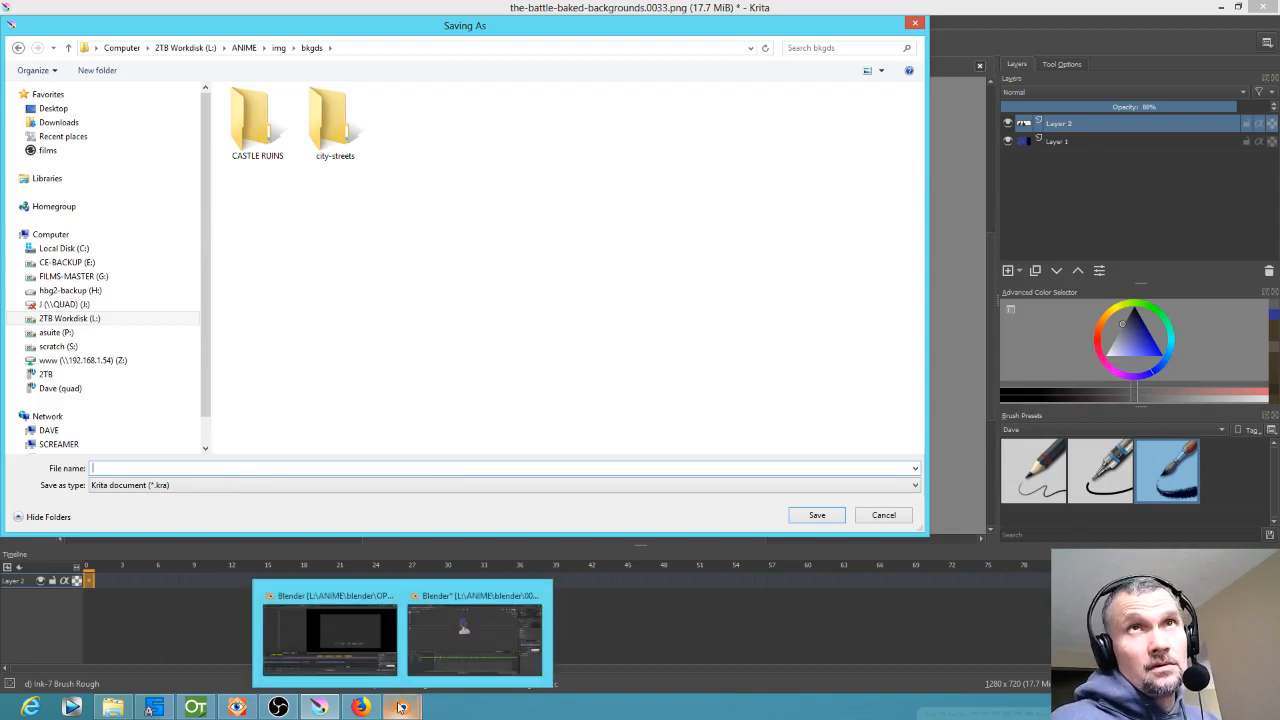
left_click(457, 655)
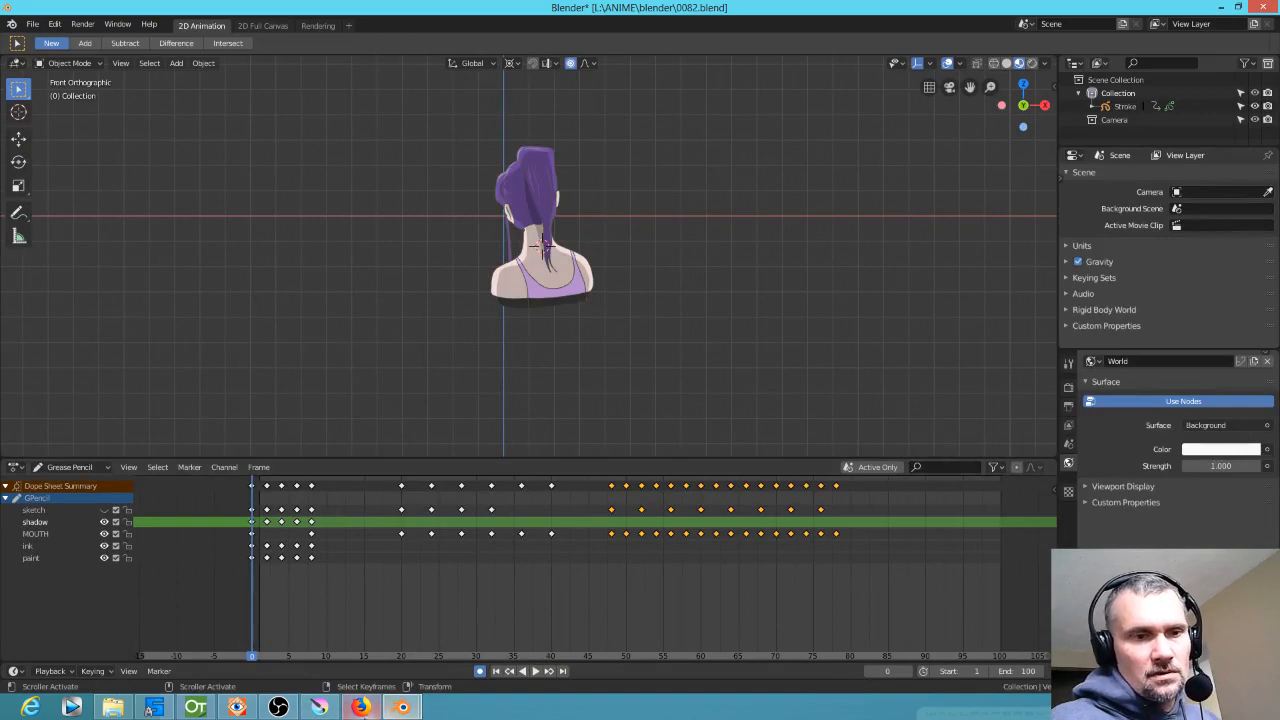
left_click(319, 707)
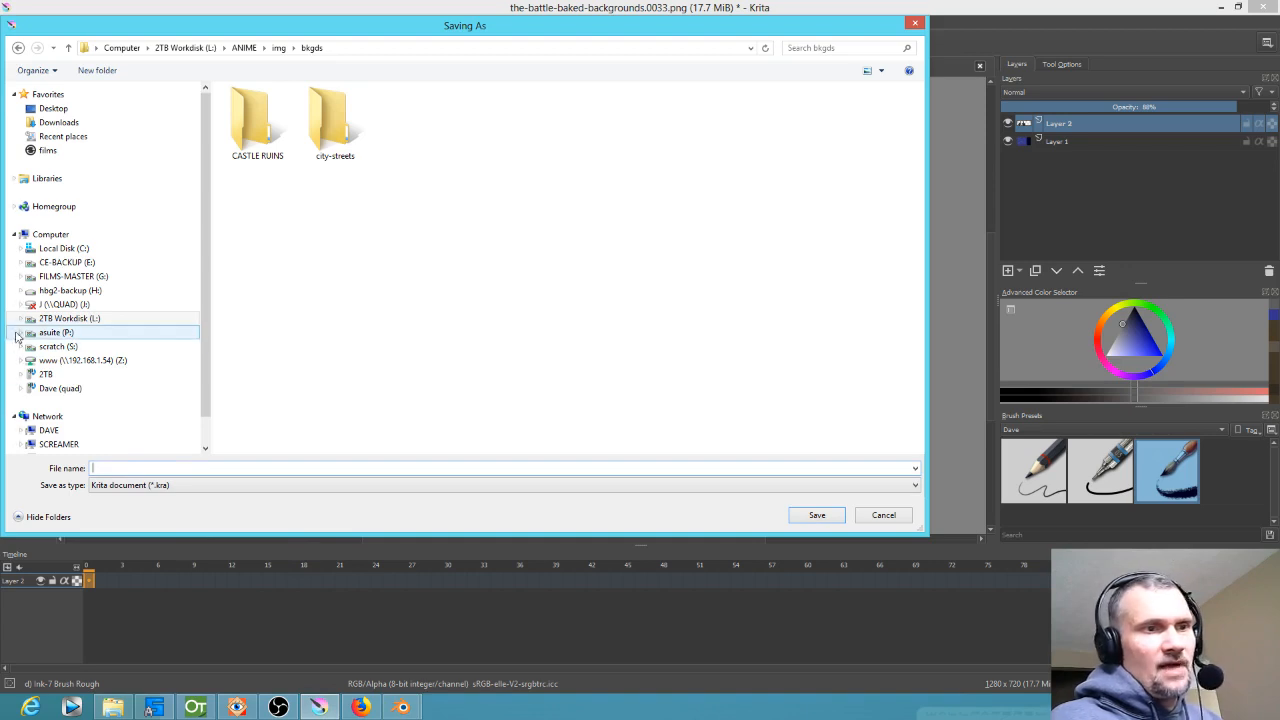
Save the Krita document as 0082 in the ANIME/krita folder on the 2TB Workdisk
left_click(45, 320)
double_click(507, 158)
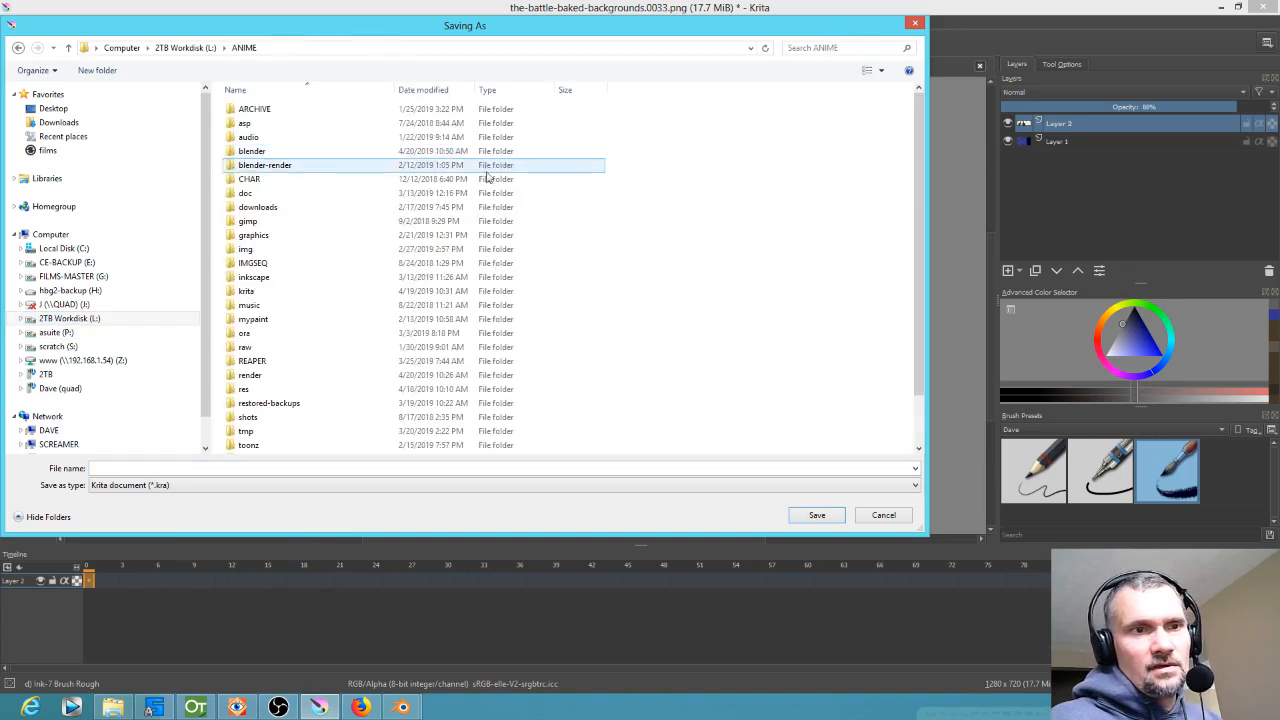
double_click(270, 294)
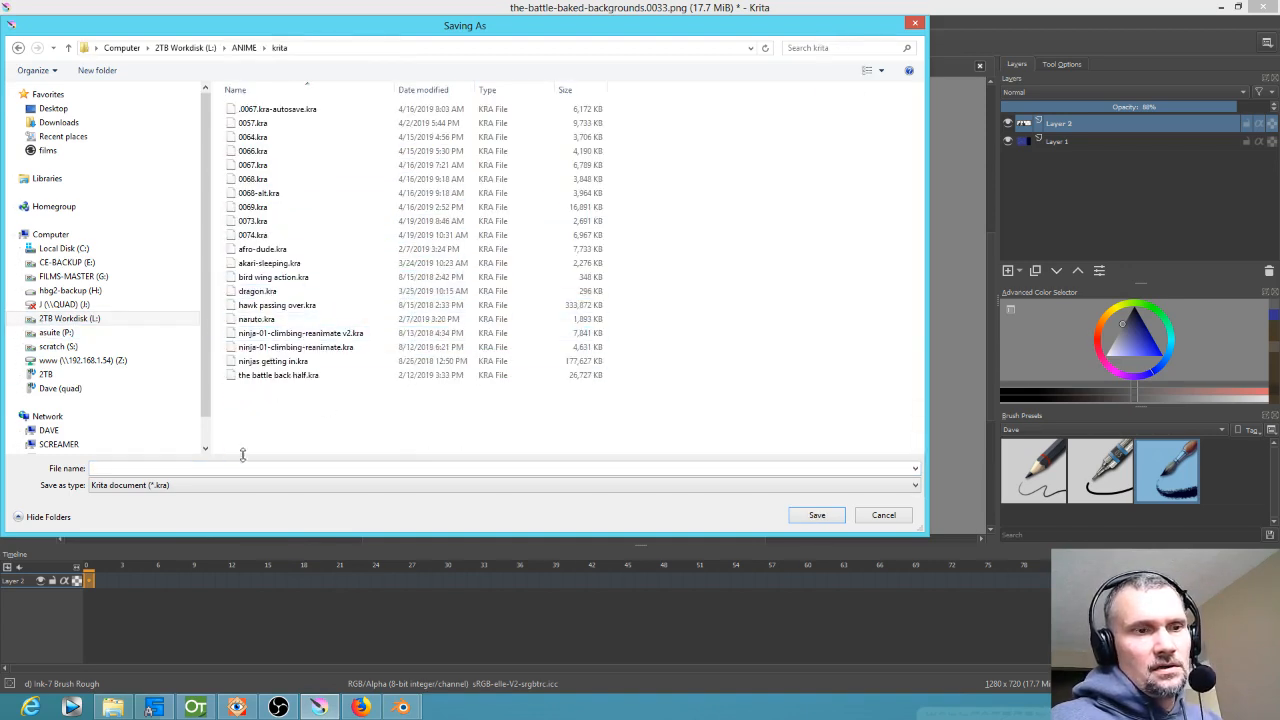
left_click(201, 467)
type("0082")
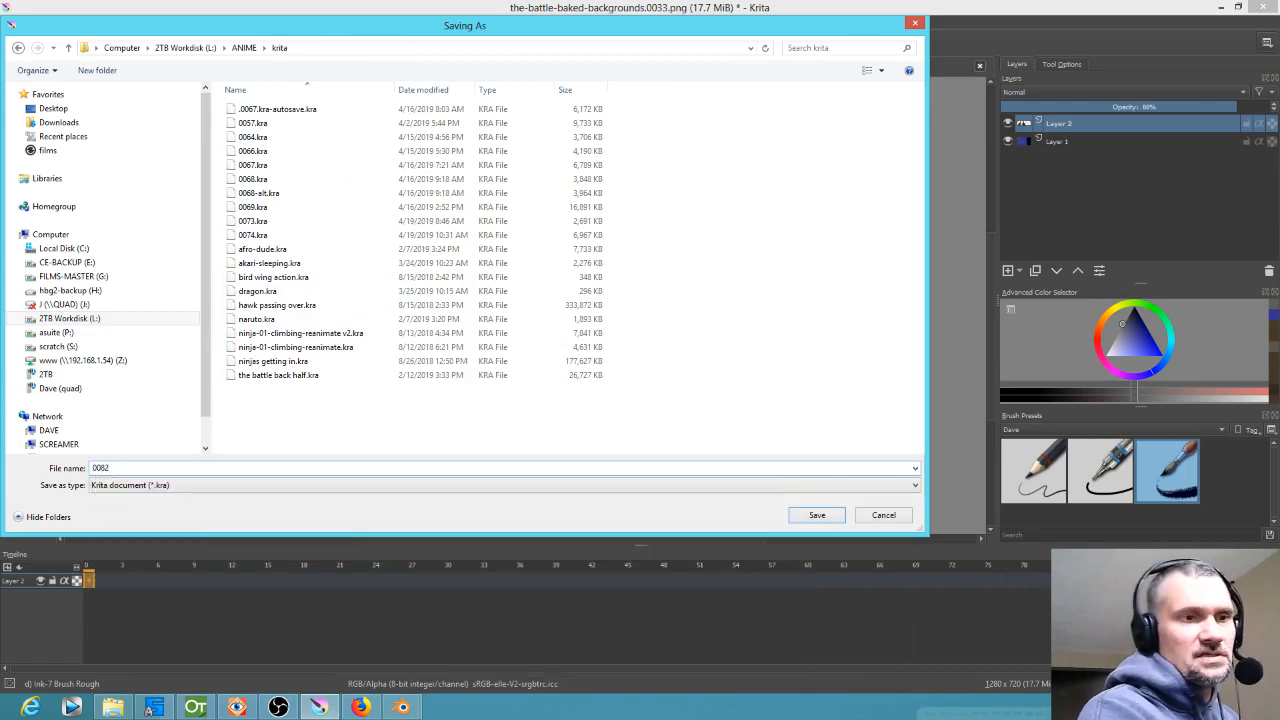
key("Return")
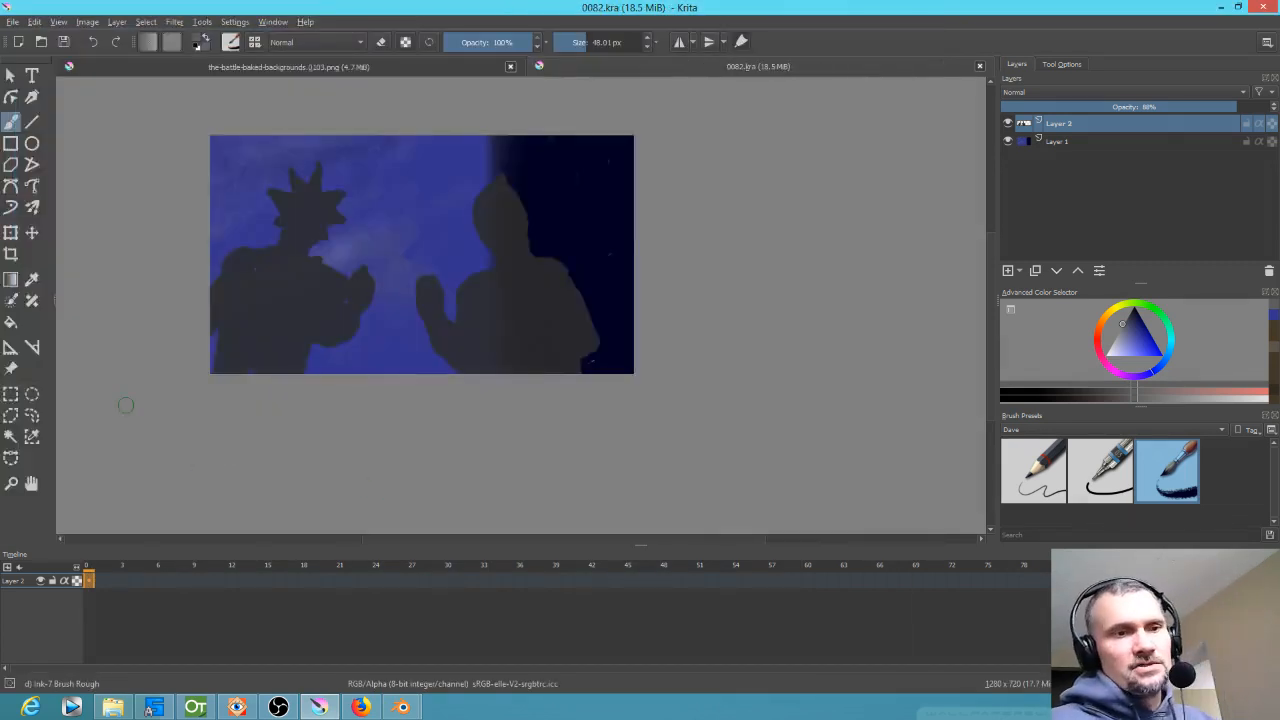
Duplicate Layer 2 and Layer 1, and hide both original layers
left_click(1035, 271)
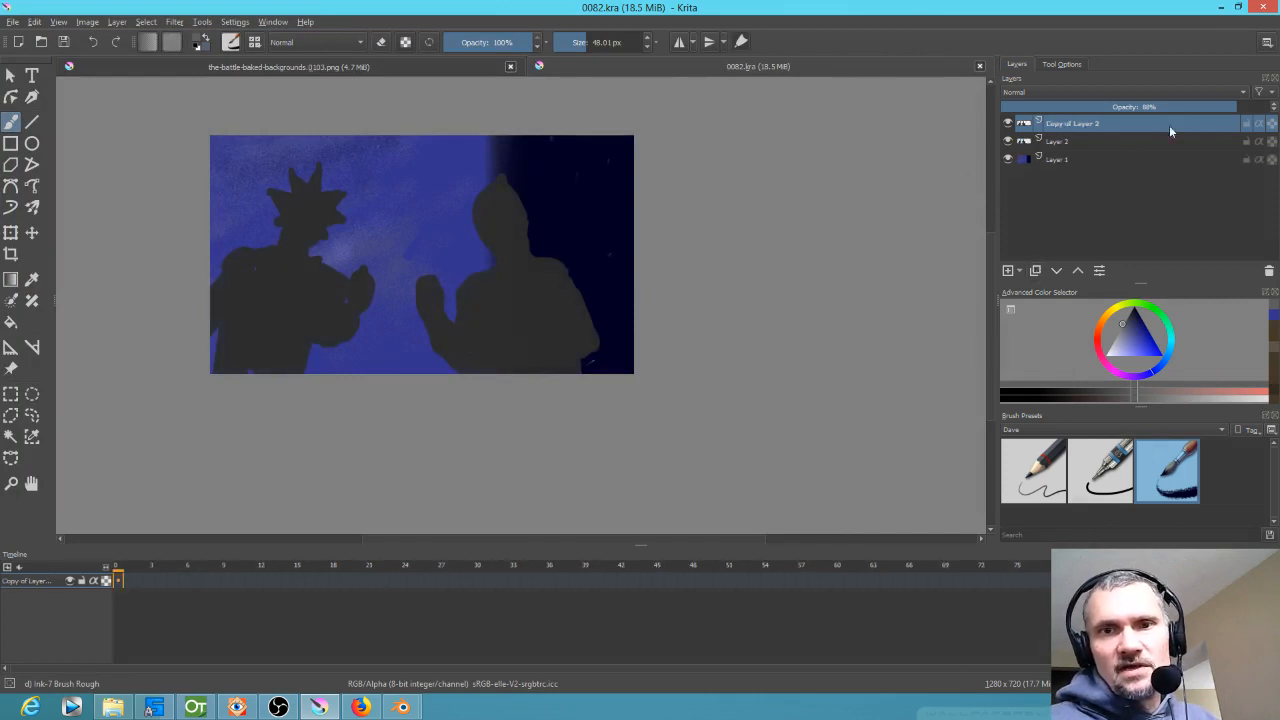
left_click(1008, 141)
left_click(1090, 159)
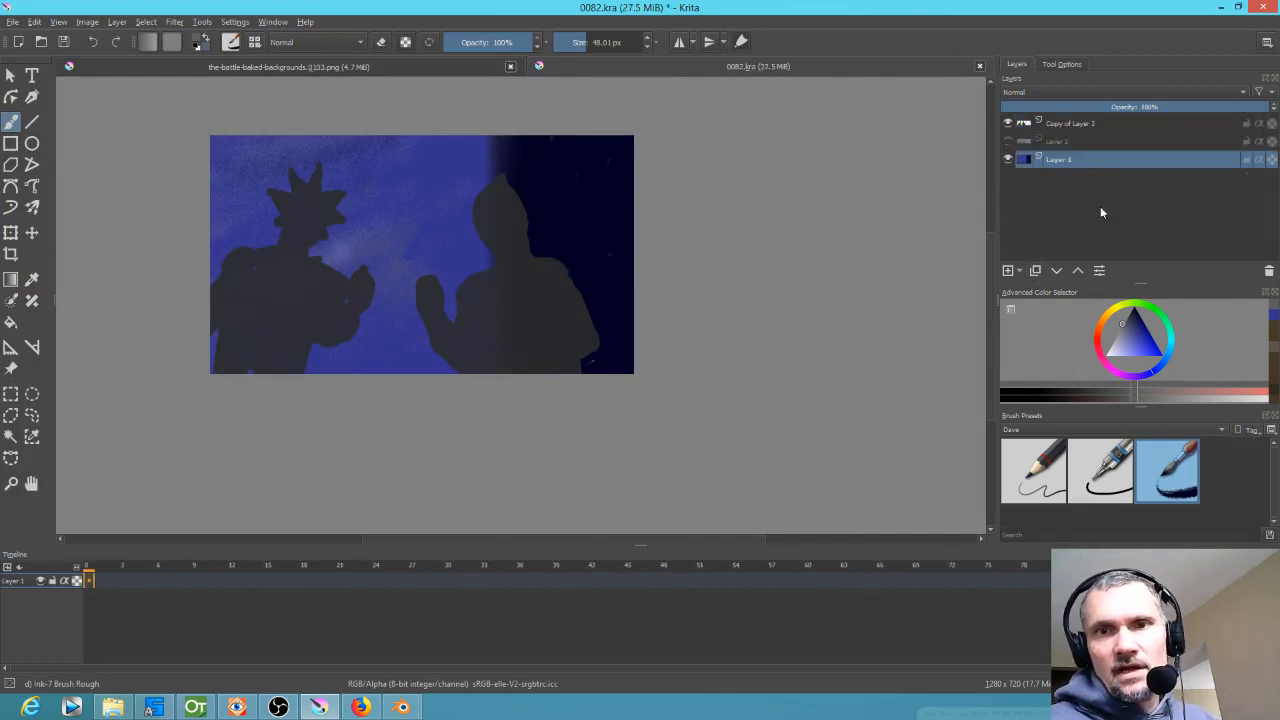
left_click(1035, 271)
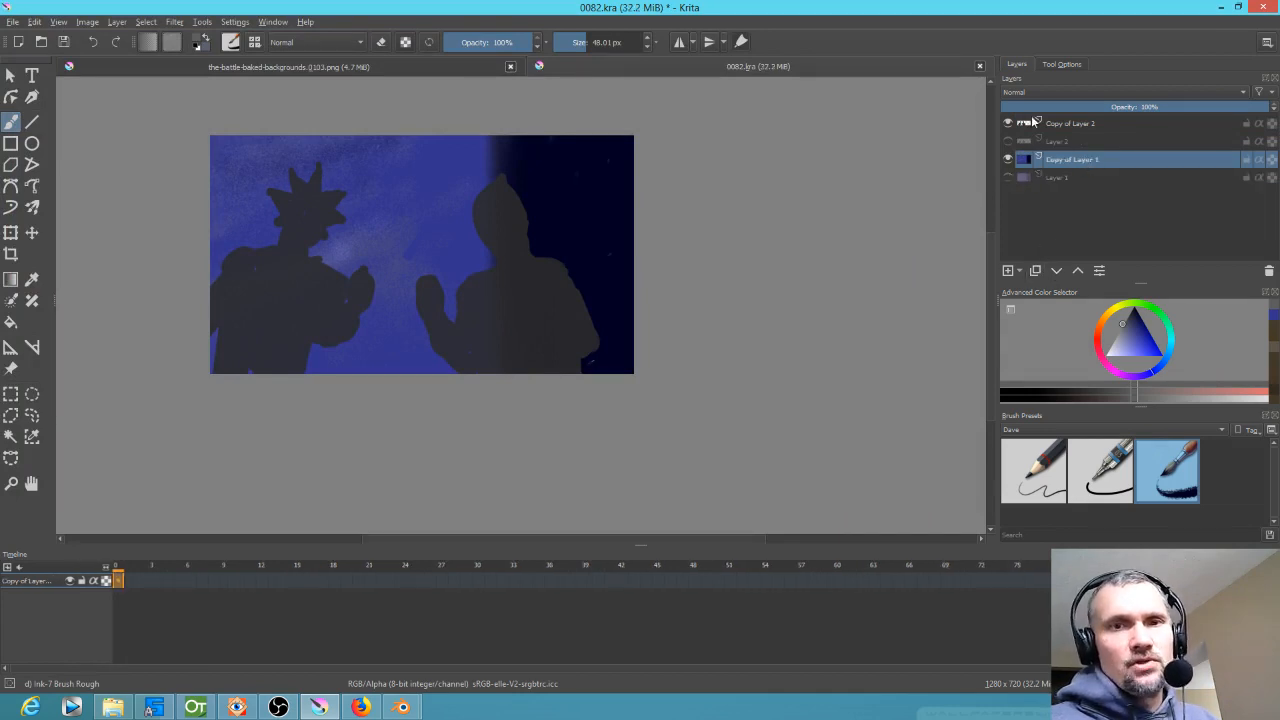
Move the copy of Layer 1 directly below the copy of Layer 2 and group the two copies
left_click(1078, 270)
left_click(1095, 124, "ctrl")
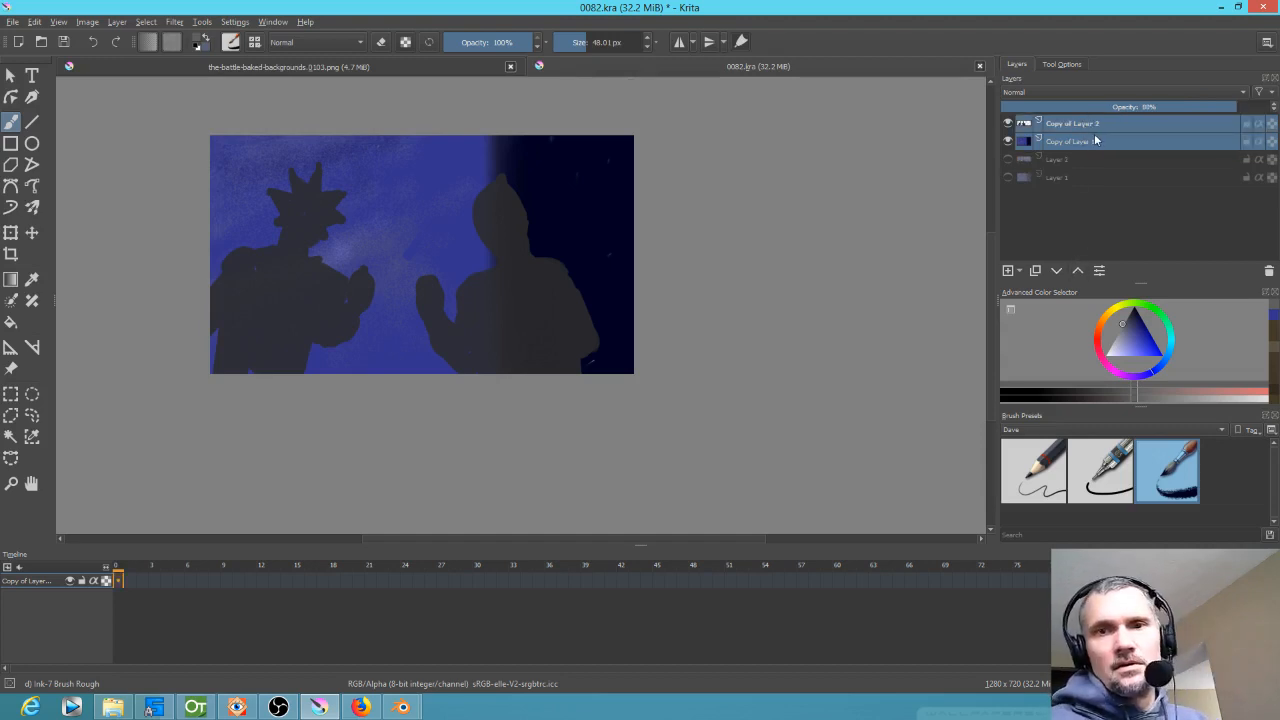
key("ctrl+g")
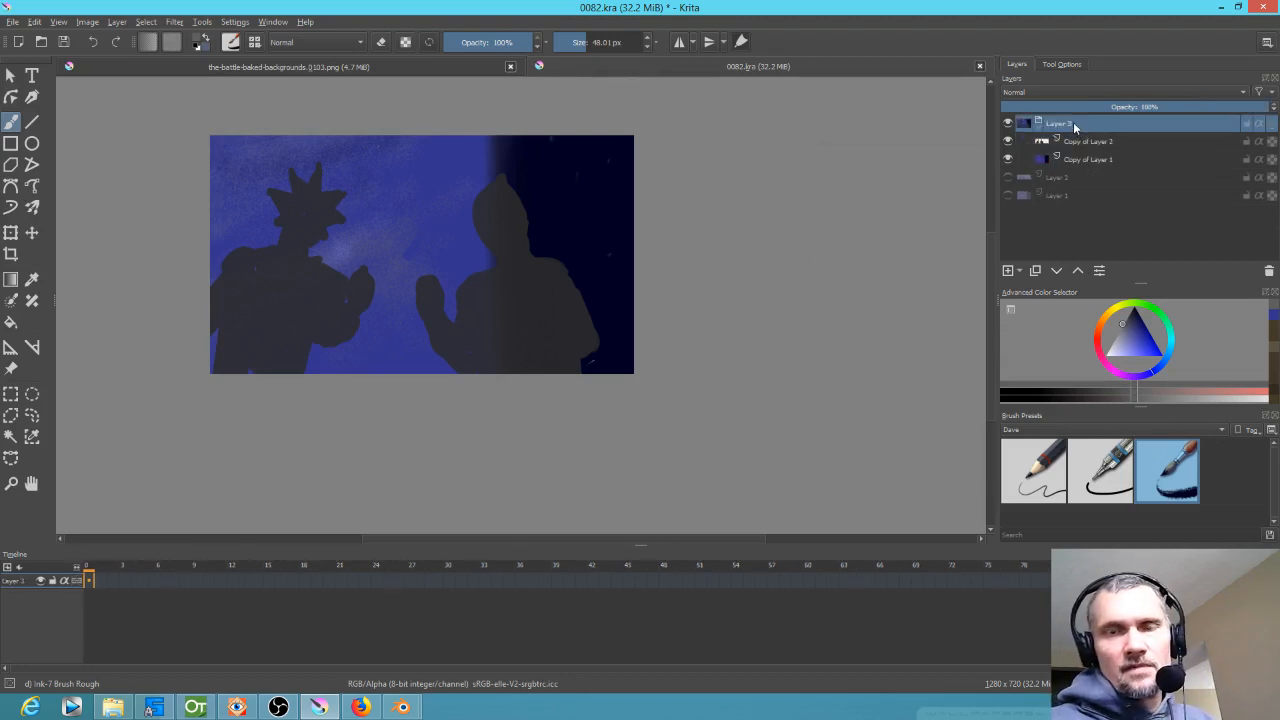
Add a Gaussian Blur filter mask to the new group with both radii at about 17.6 px, and save the document
right_click(1074, 126)
mouse_move(1111, 343)
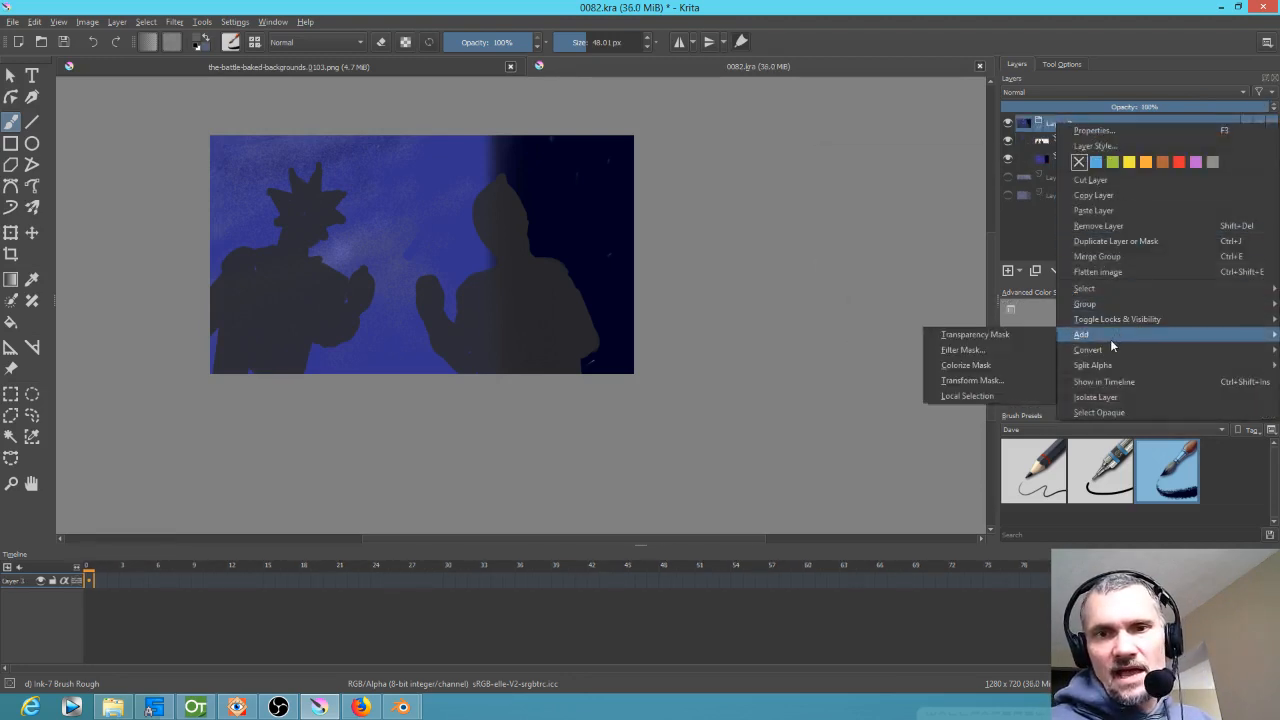
left_click(966, 349)
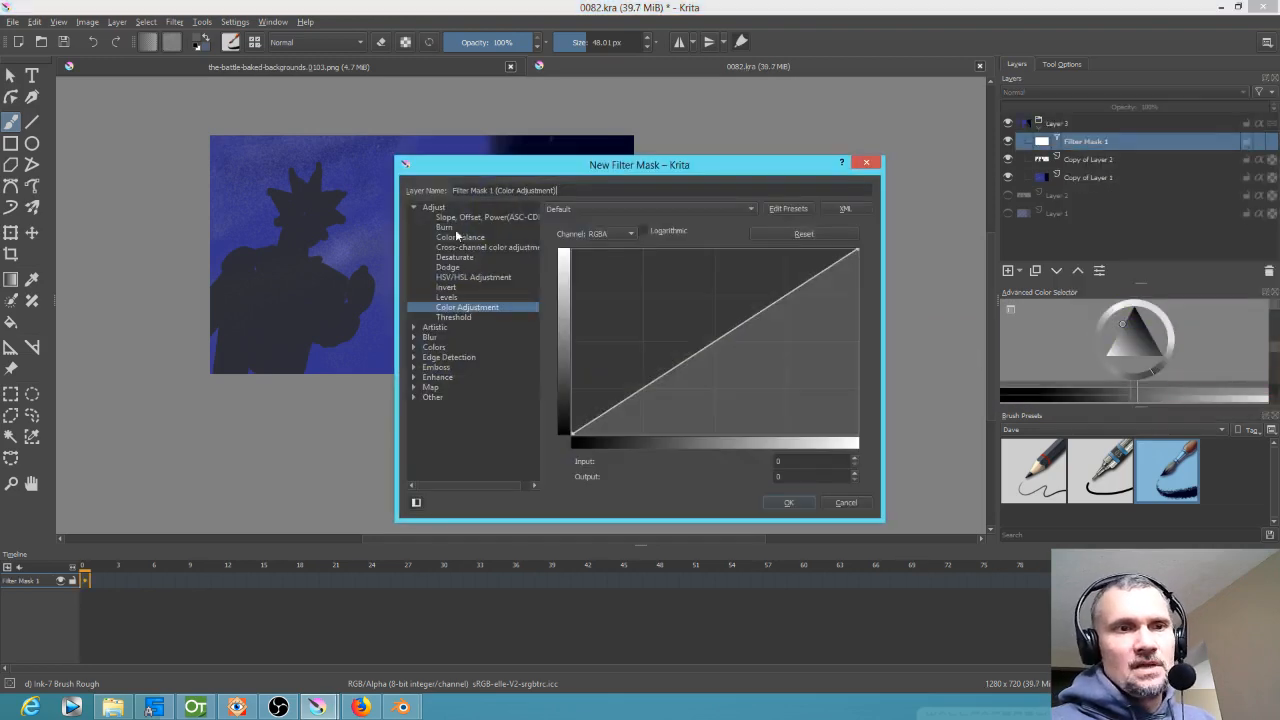
left_click(413, 338)
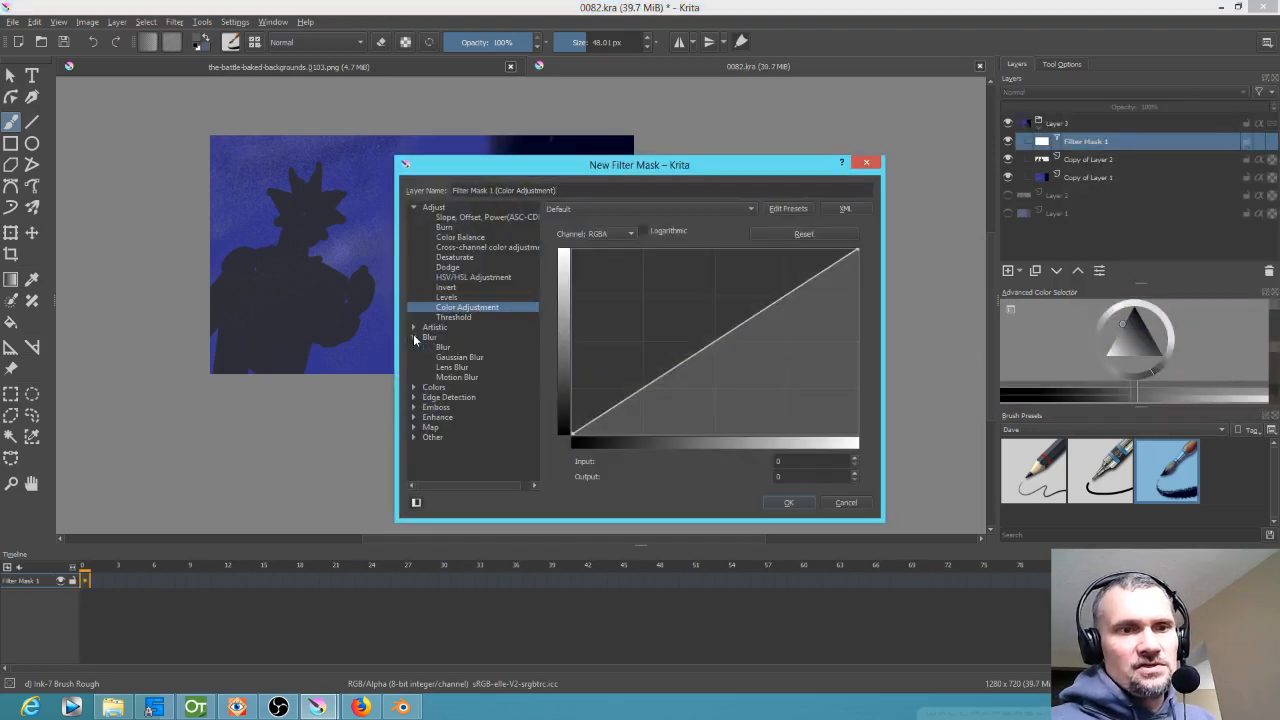
left_click(476, 358)
left_click_drag(688, 164, 857, 252)
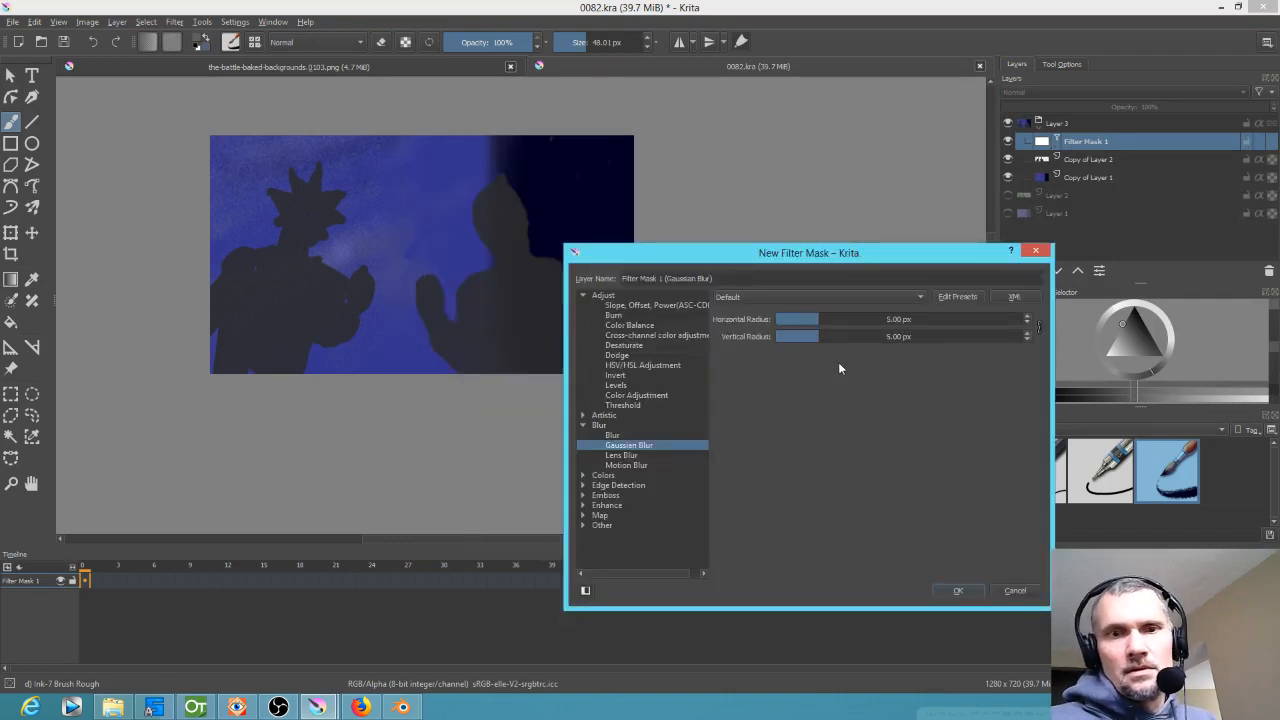
mouse_move(822, 340)
left_mouse_down()
mouse_move(880, 337)
mouse_move(841, 335)
left_mouse_up()
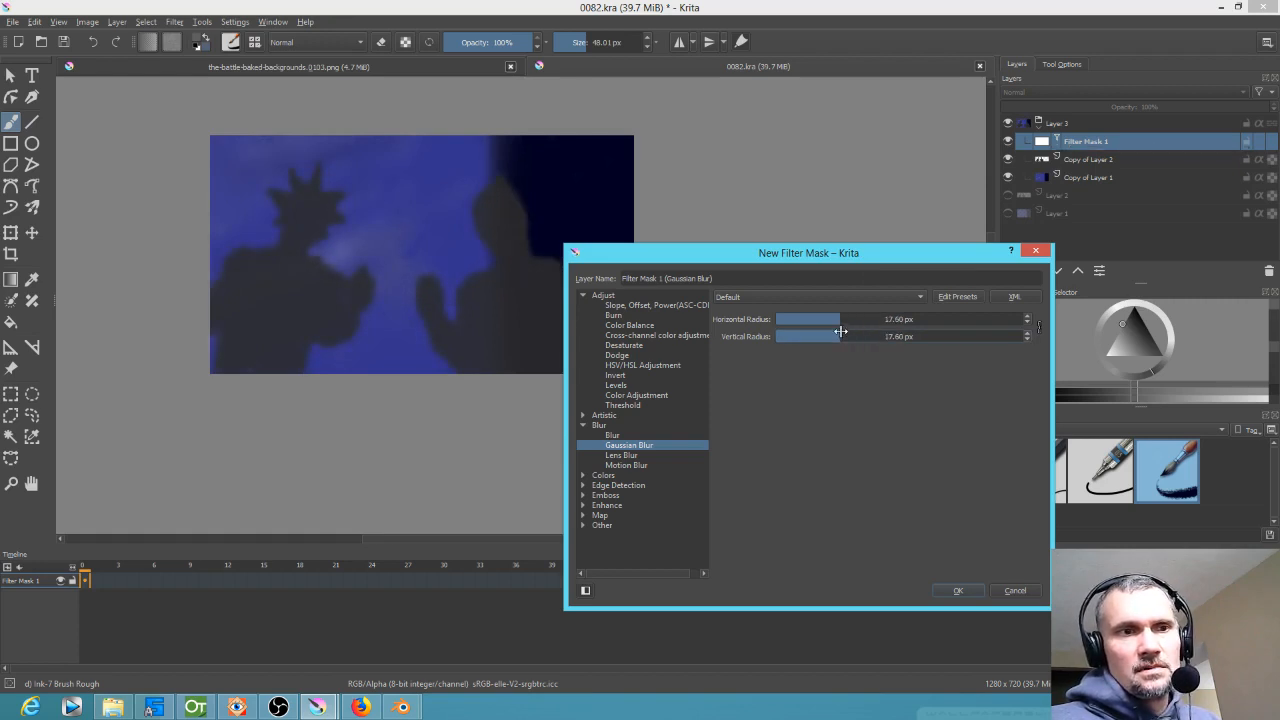
left_click(958, 592)
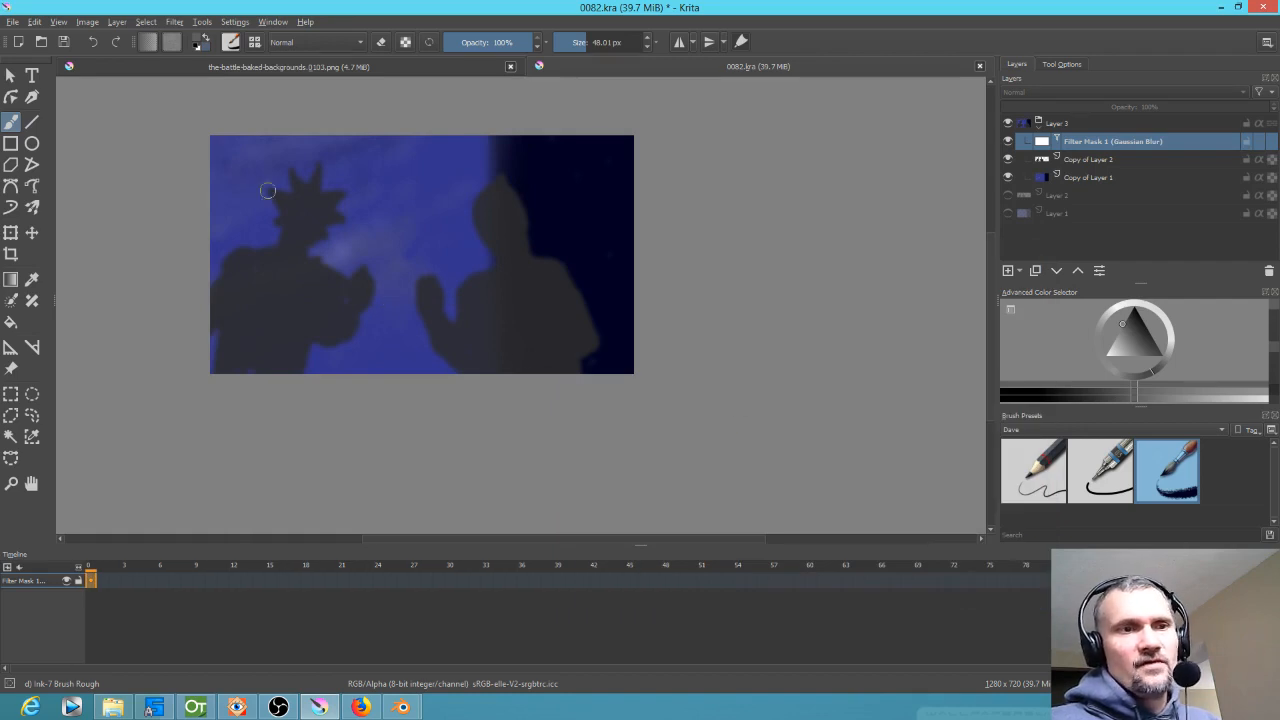
left_click(64, 42)
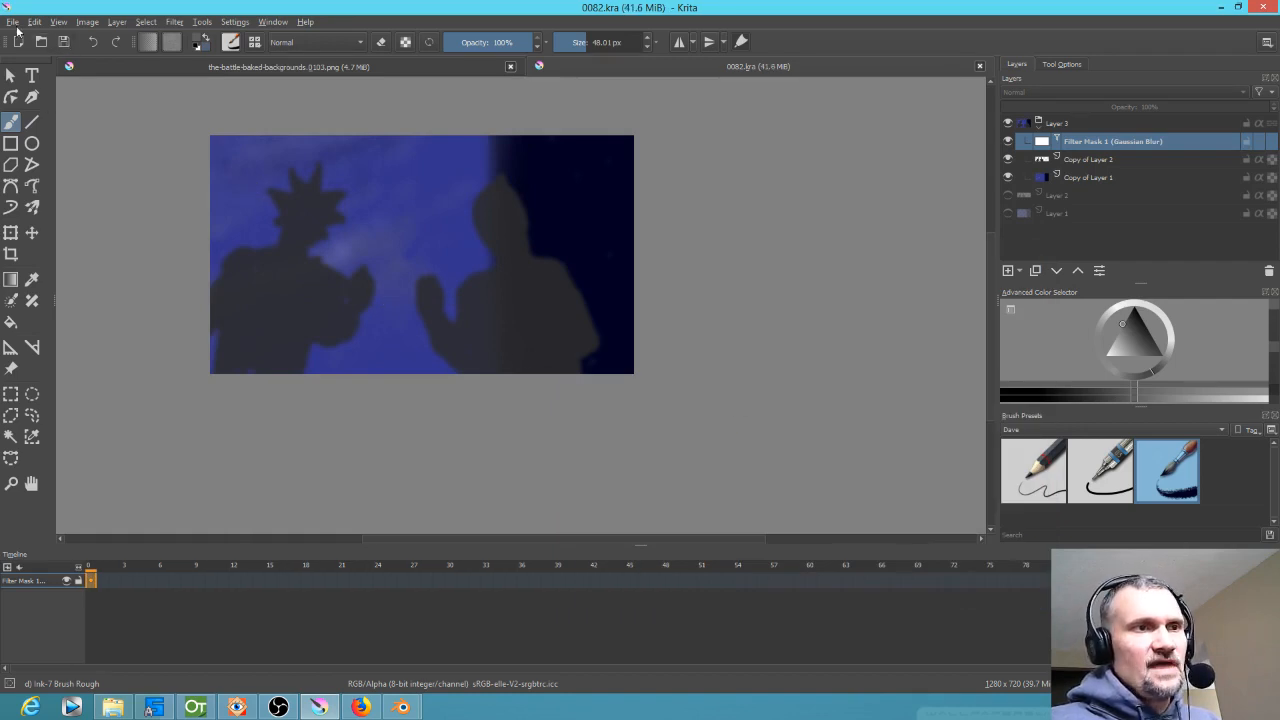
Save the blurred plate as the JPEG image 0082.jpg in the ANIME/img/bkgds folder, accepting the 81% quality
left_click(13, 22)
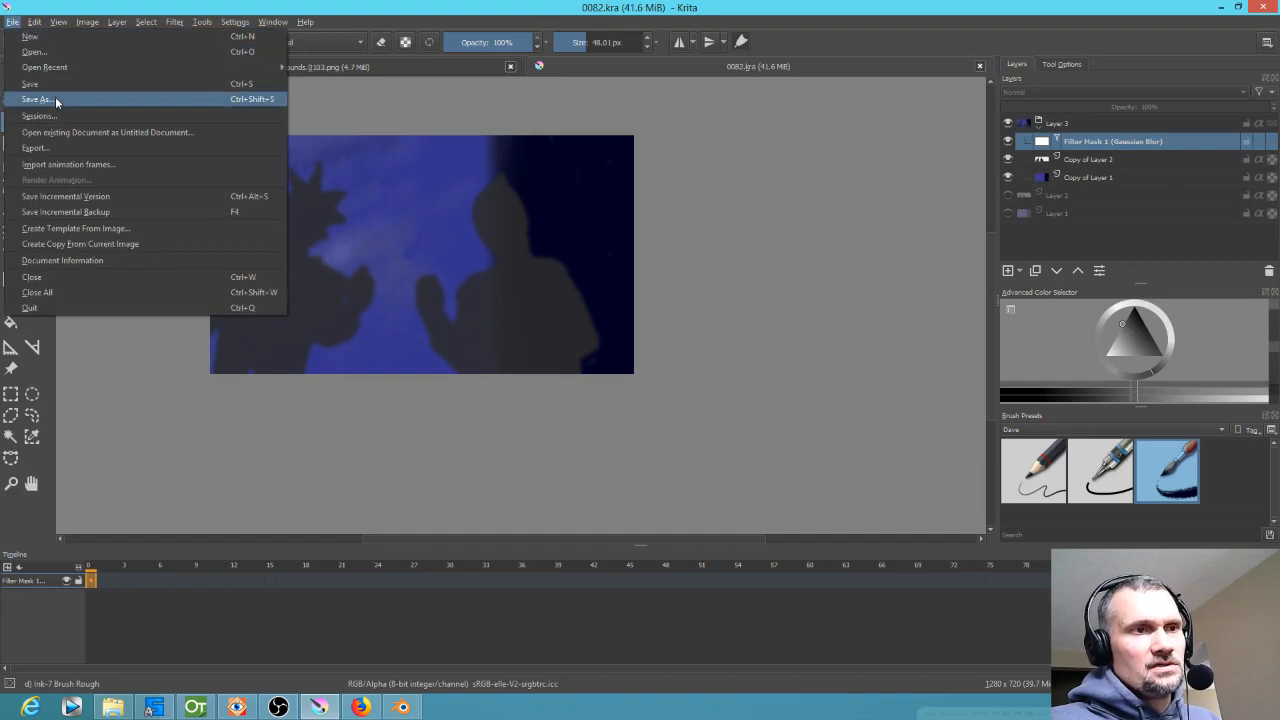
left_click(38, 99)
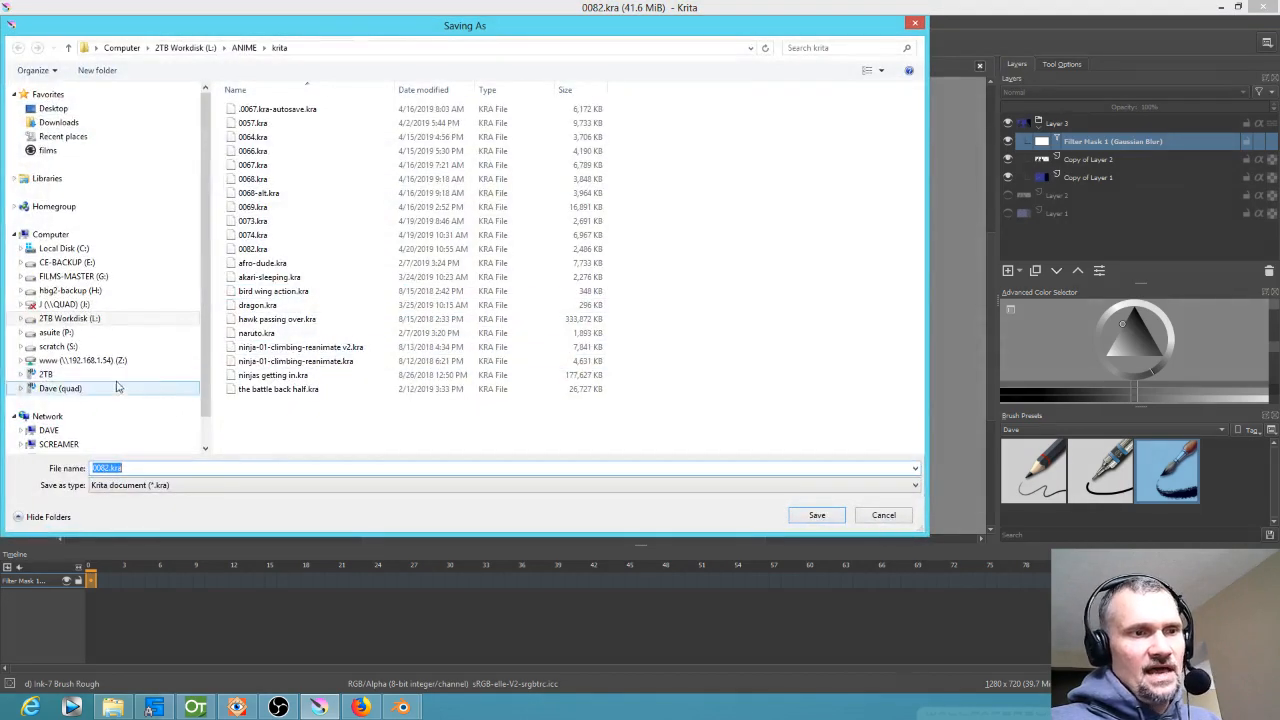
left_click(95, 320)
double_click(502, 150)
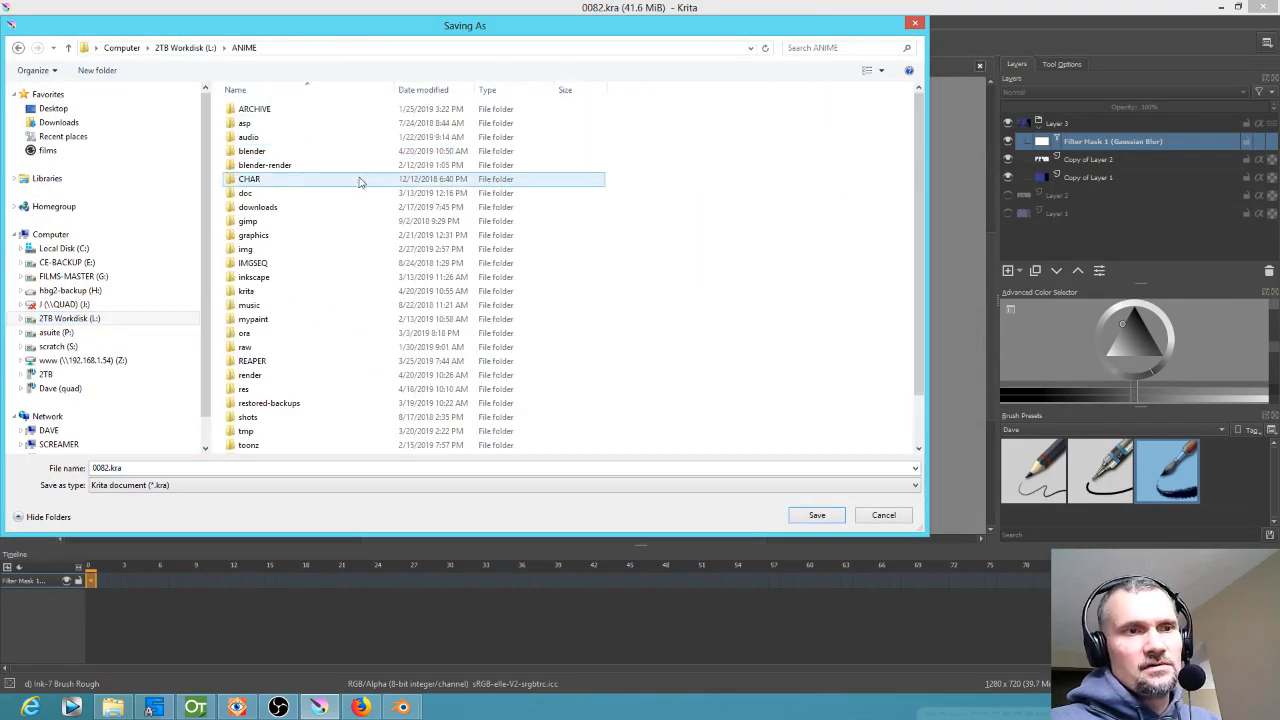
left_click(253, 252)
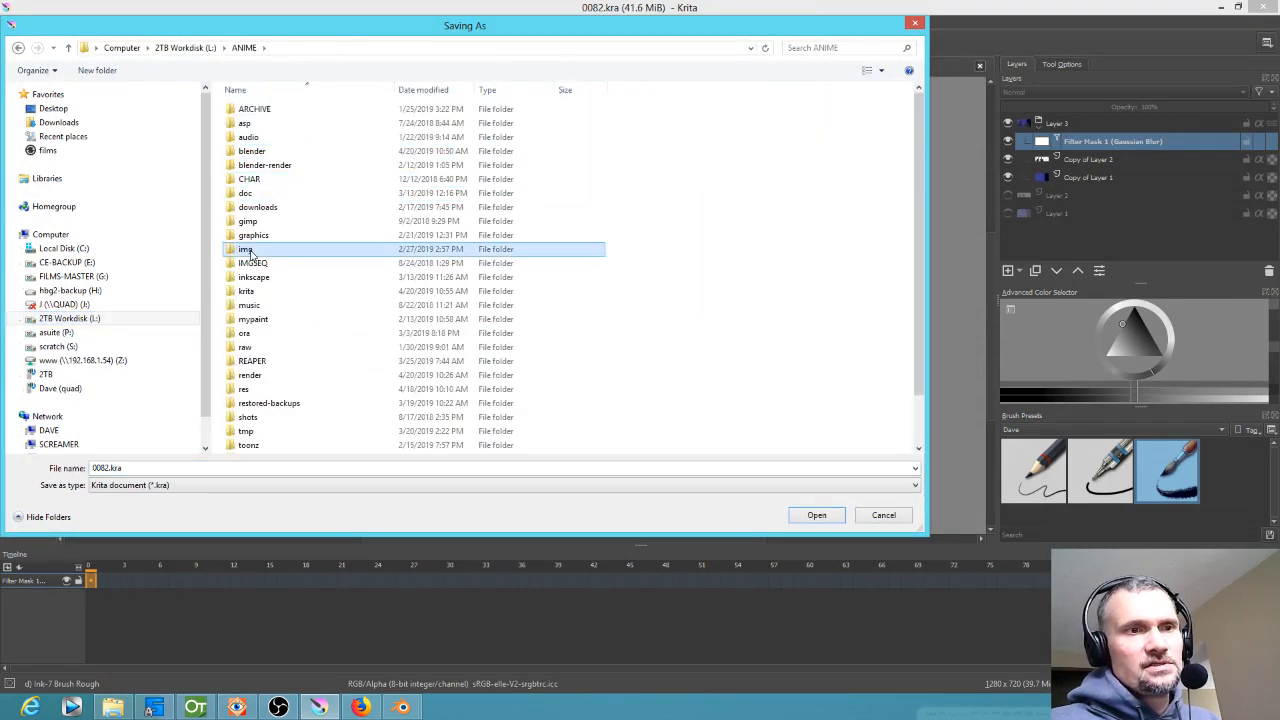
double_click(250, 250)
double_click(277, 109)
left_click(153, 468)
left_click(155, 485)
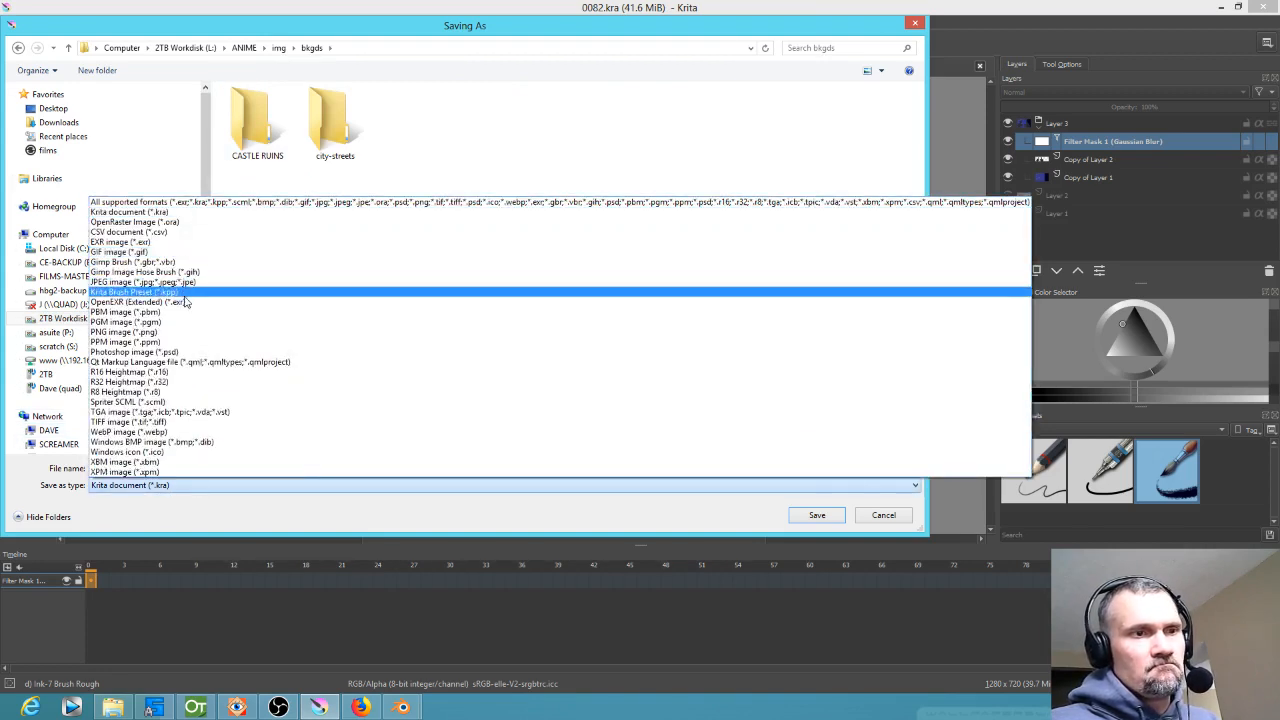
left_click(178, 286)
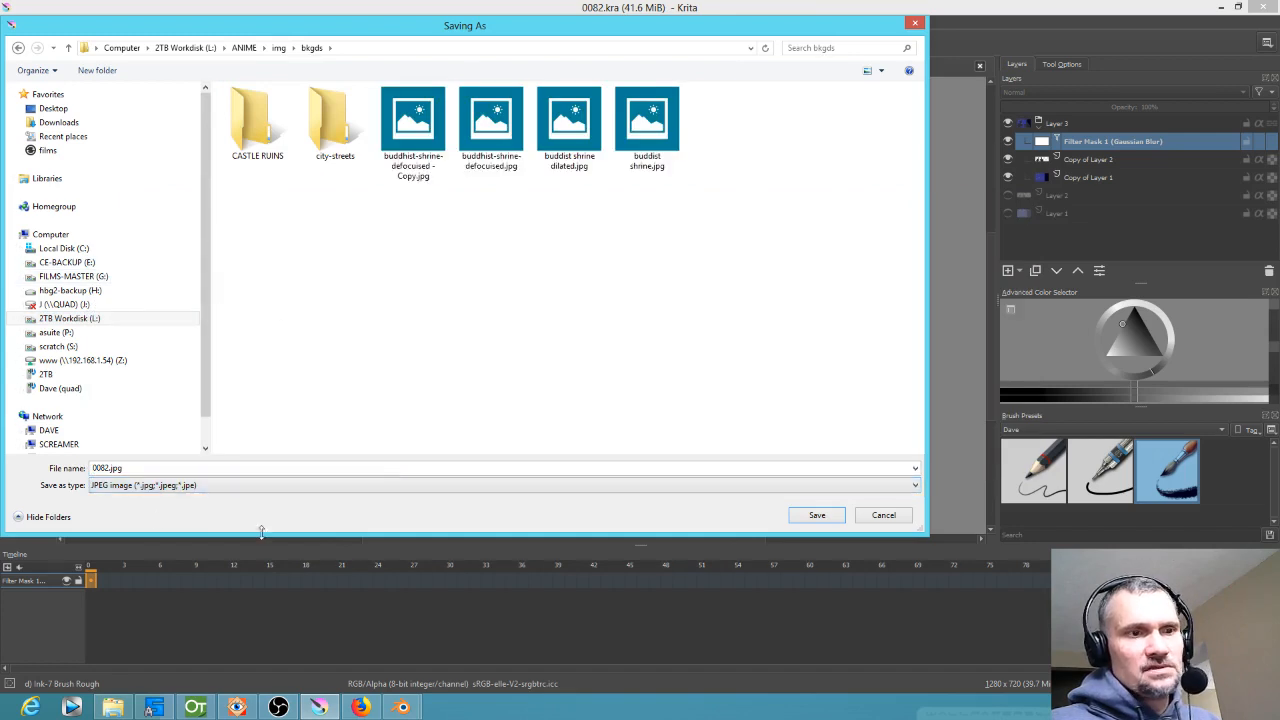
left_click(805, 518)
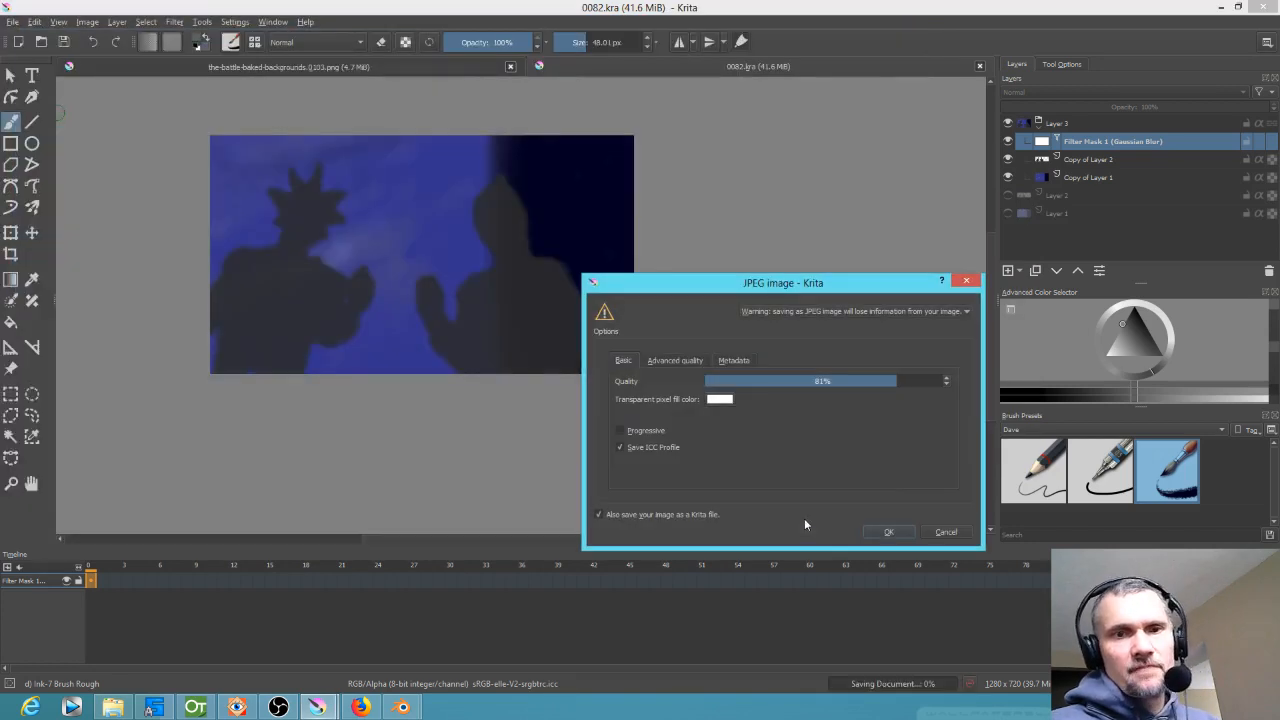
left_click(886, 527)
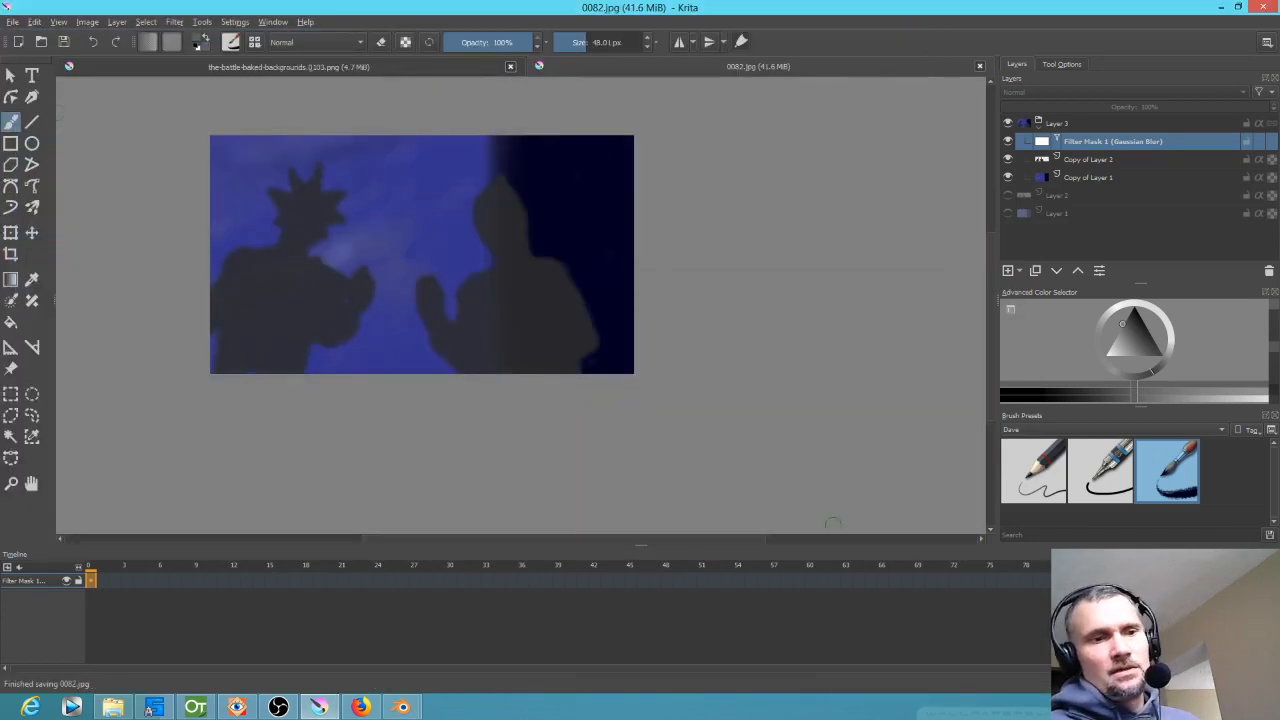
Switch to Blender and import 0082.jpg from the ANIME/img/bkgds folder as an image plane in the 0082 scene
mouse_move(401, 707)
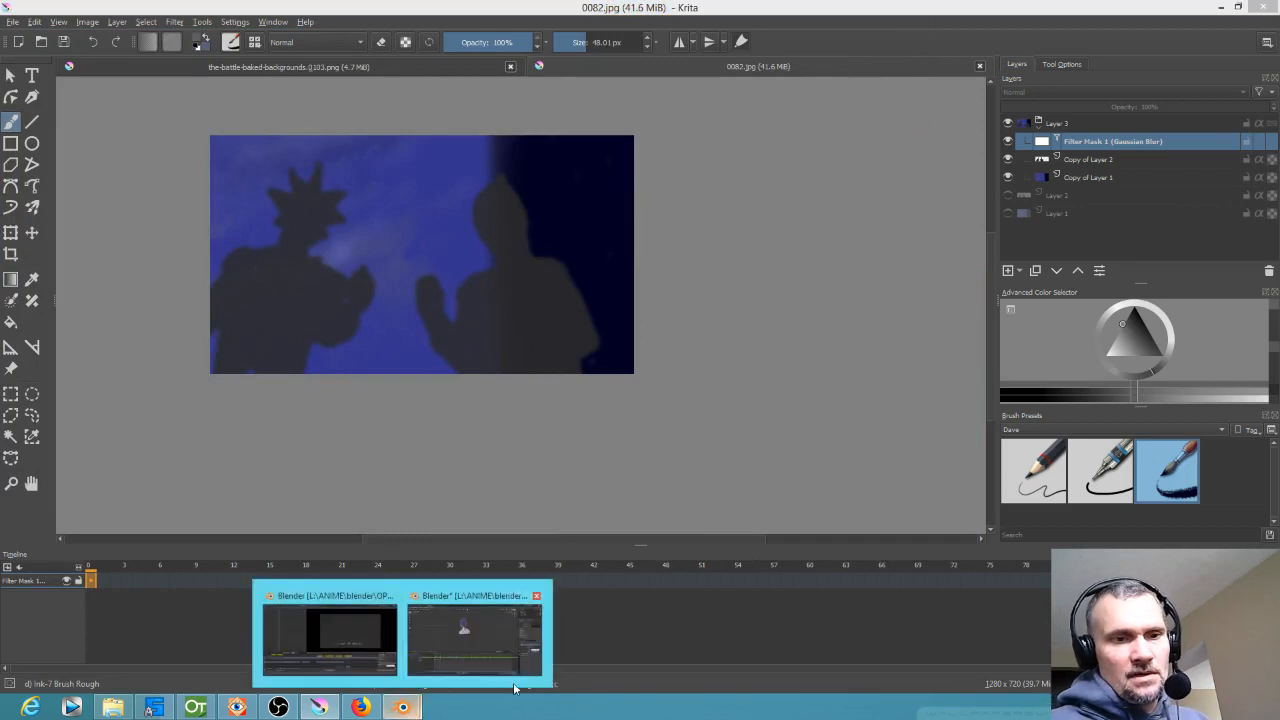
left_click(452, 637)
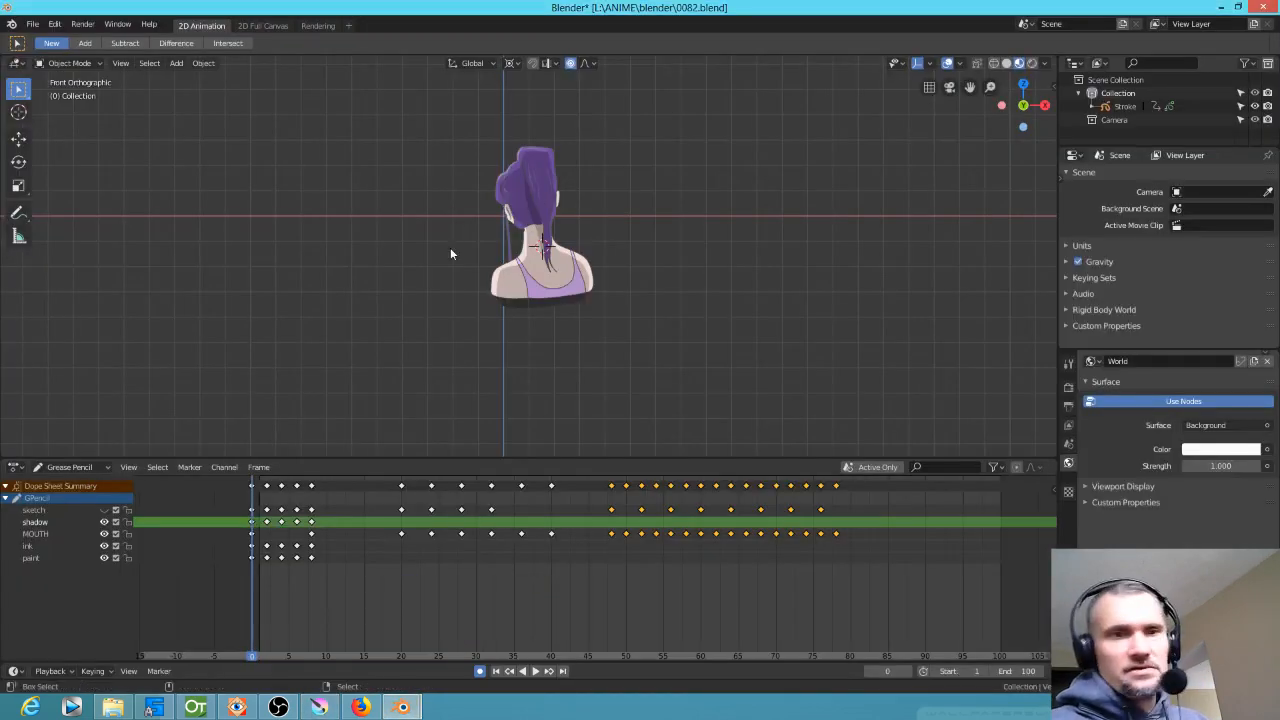
key("shift+a")
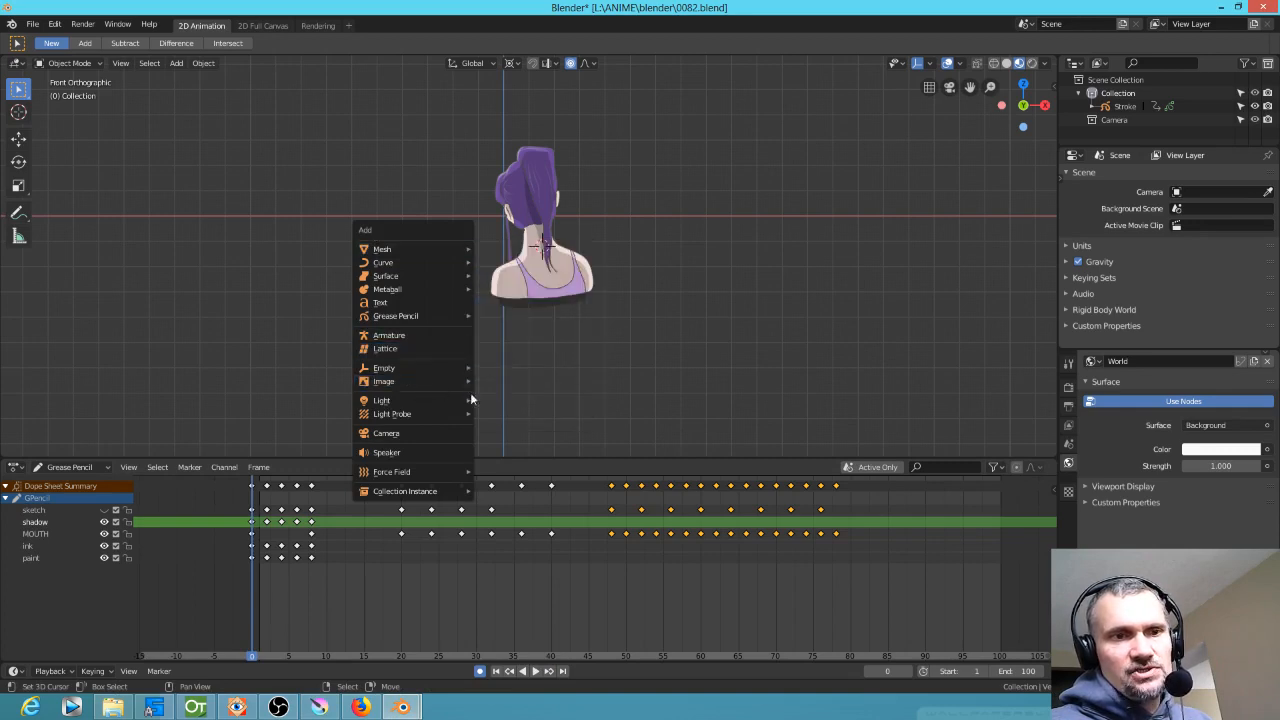
mouse_move(427, 381)
left_click(530, 407)
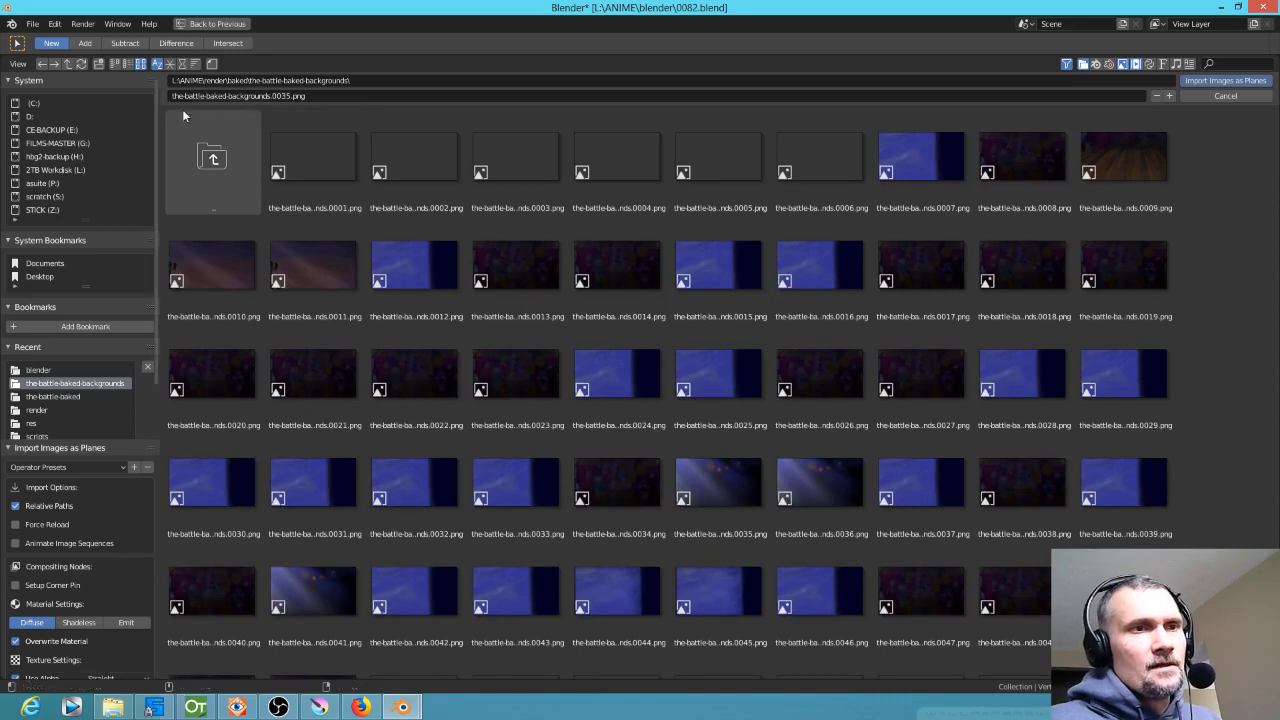
left_click(212, 158)
left_click(212, 158)
left_click(212, 158)
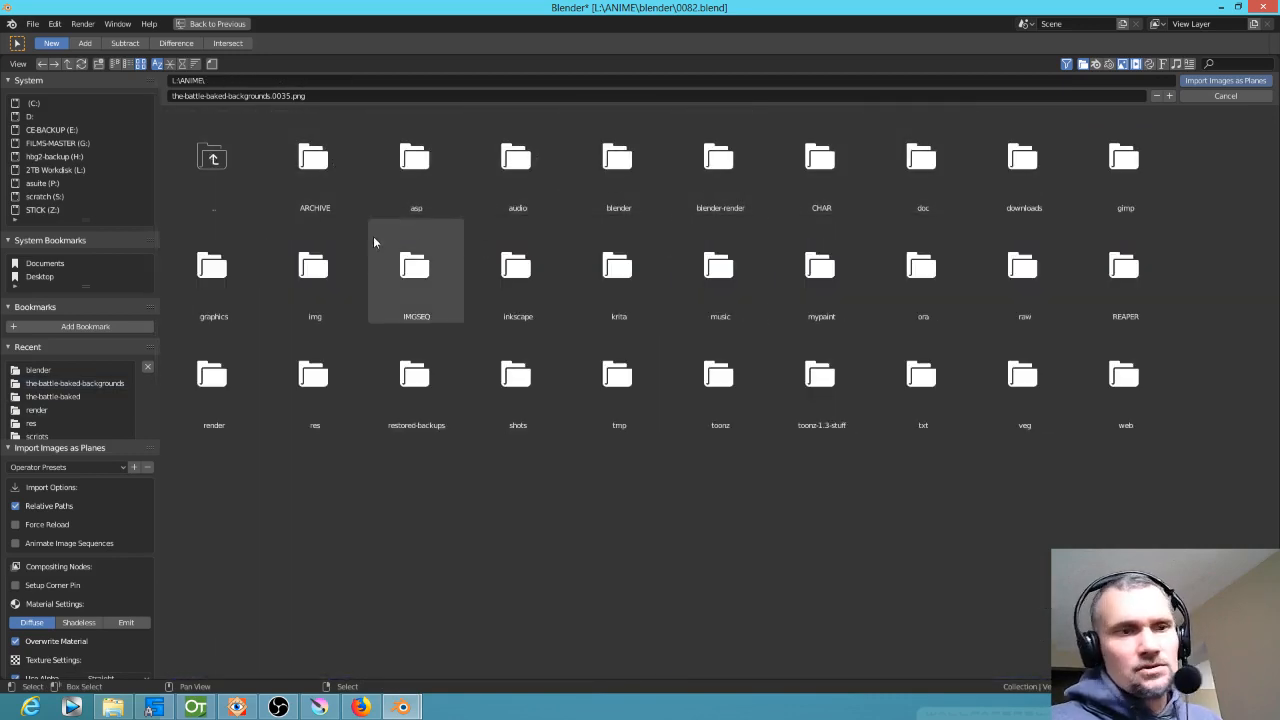
double_click(316, 256)
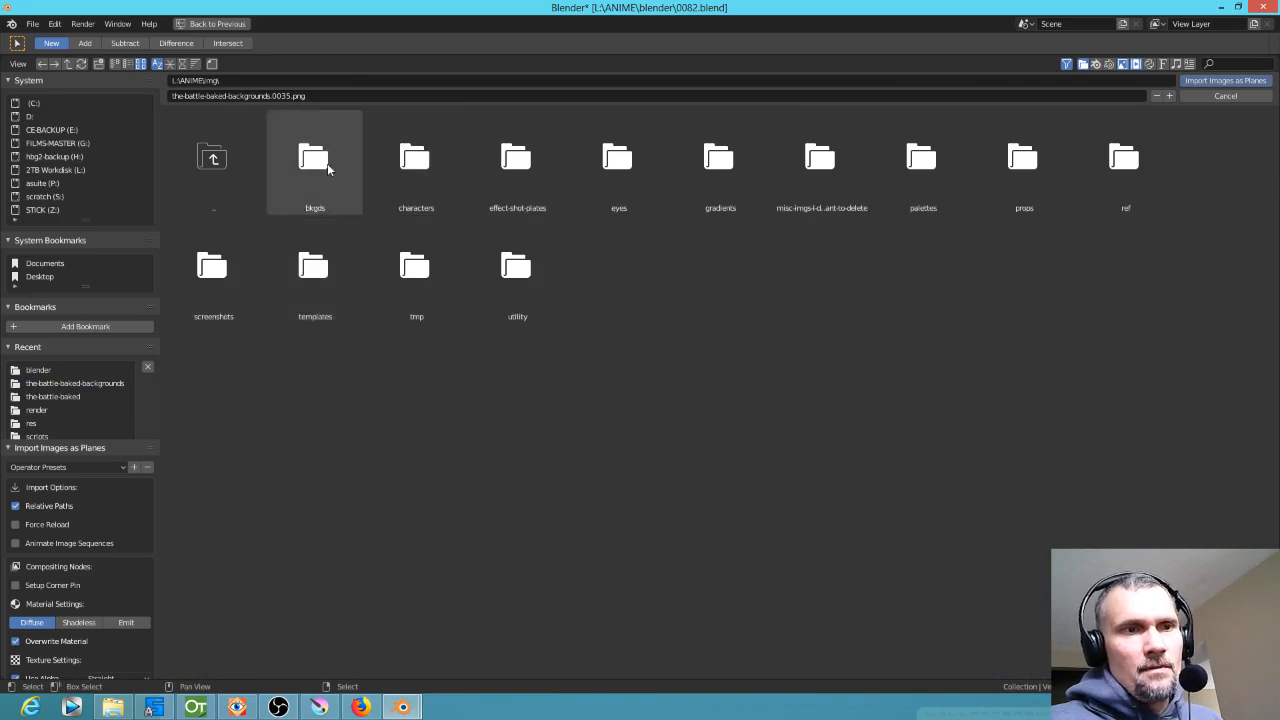
double_click(320, 163)
left_click(510, 170)
left_click(1210, 80)
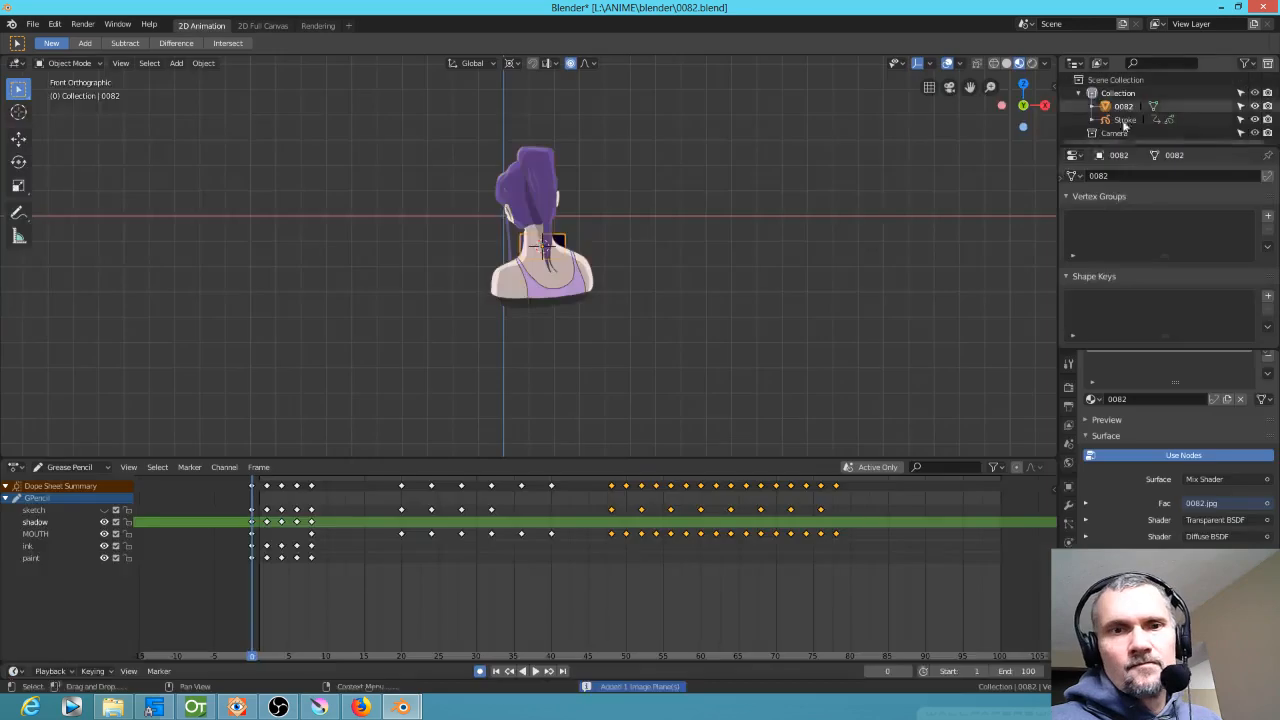
Scale the 0082 image plane up so it spans well past both sides of the character's shoulders
key("s")
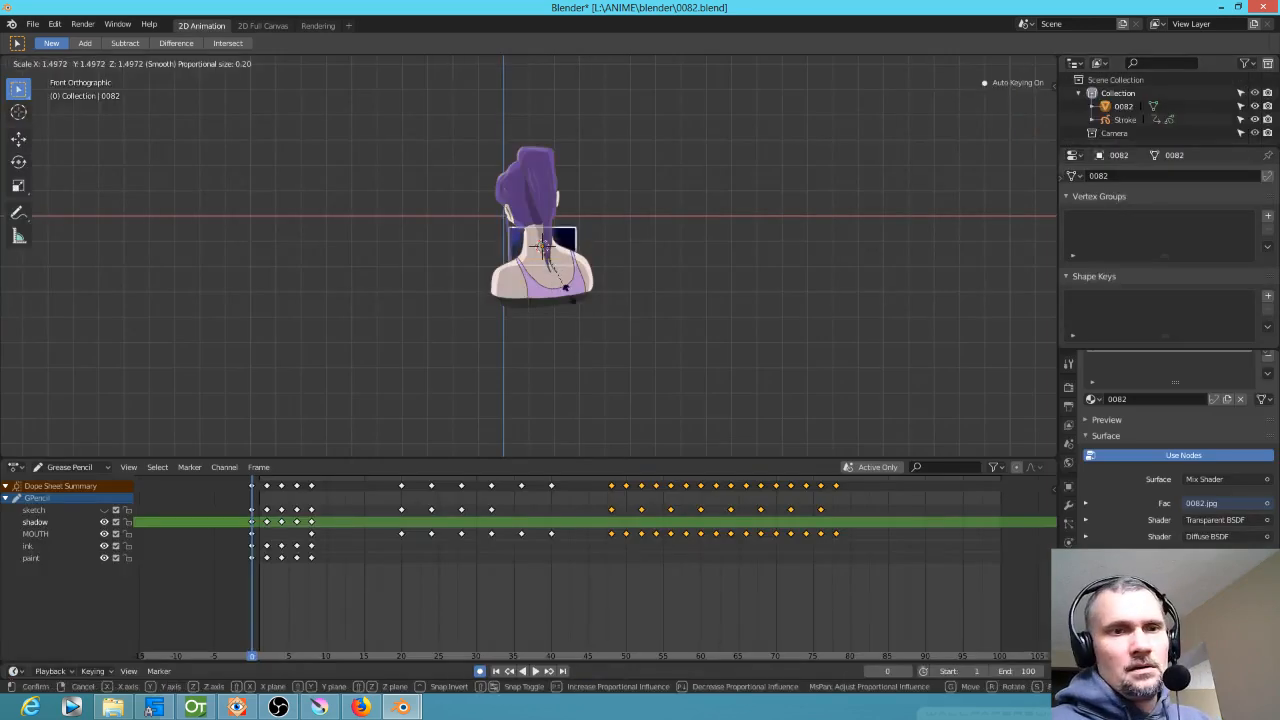
left_click(734, 365)
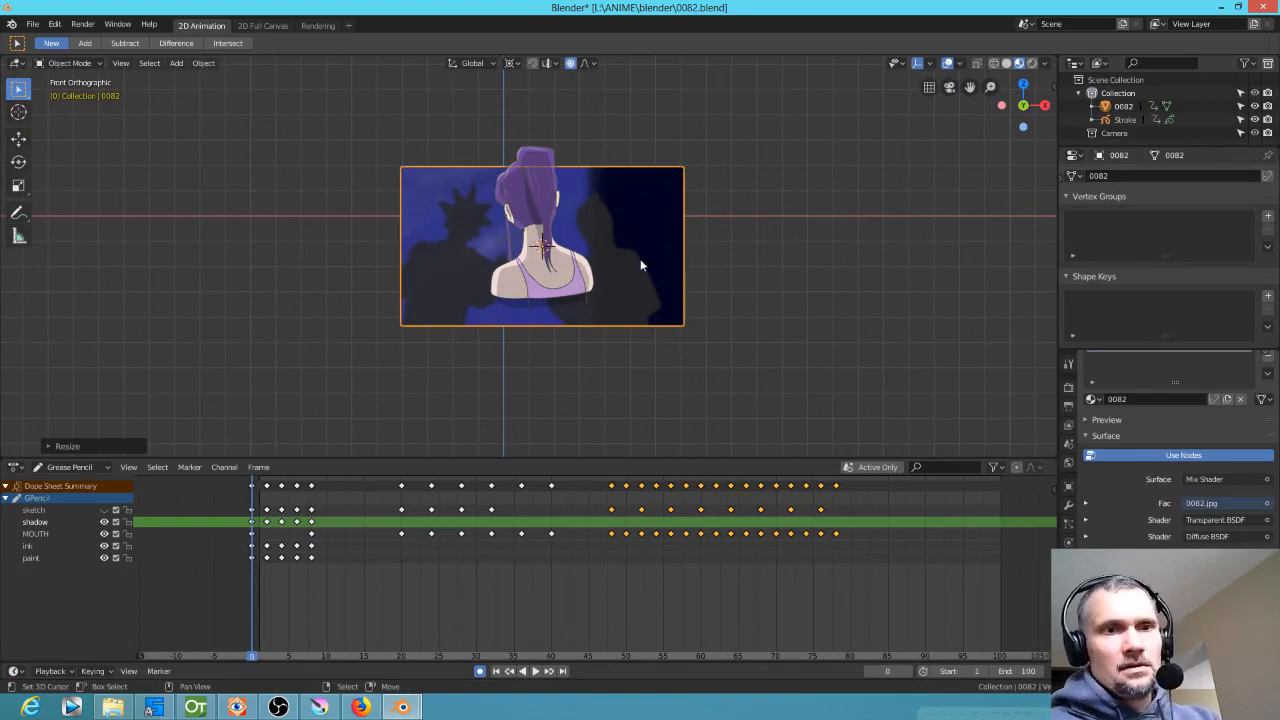
middle_click_drag(591, 244, 638, 241, "shift")
left_click_drag(342, 586, 231, 600)
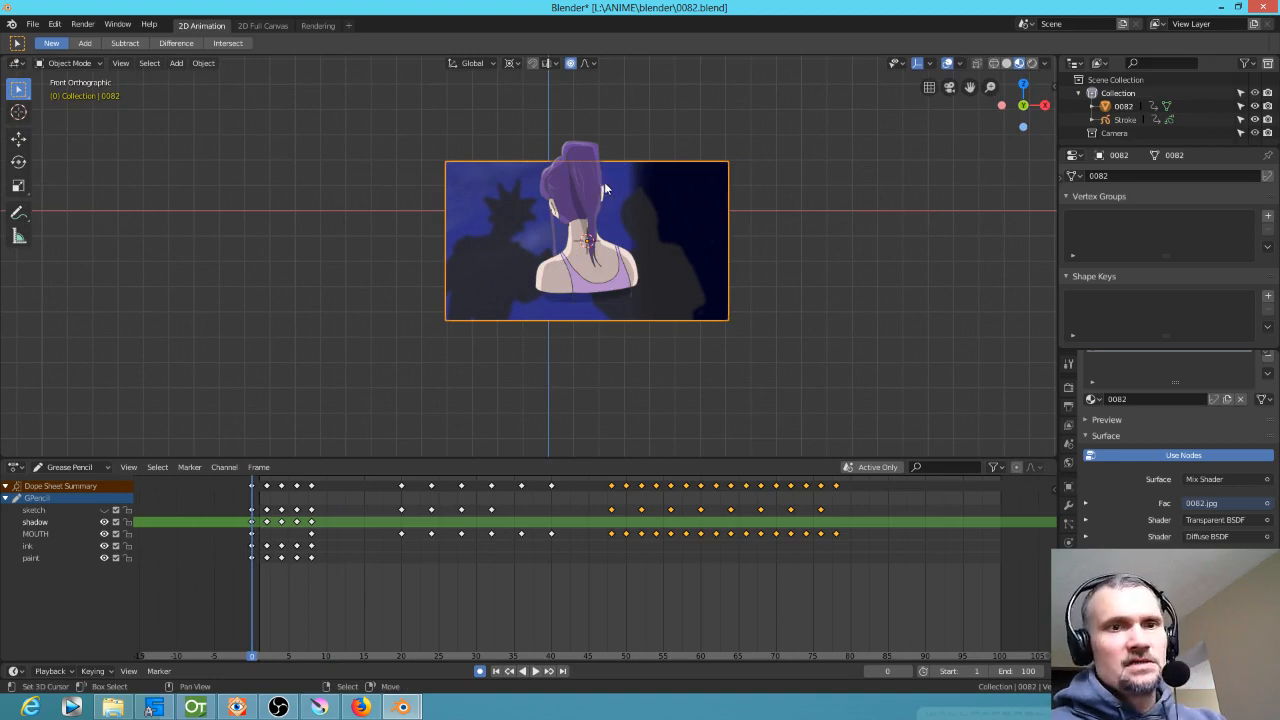
middle_click_drag(802, 261, 757, 277, "shift")
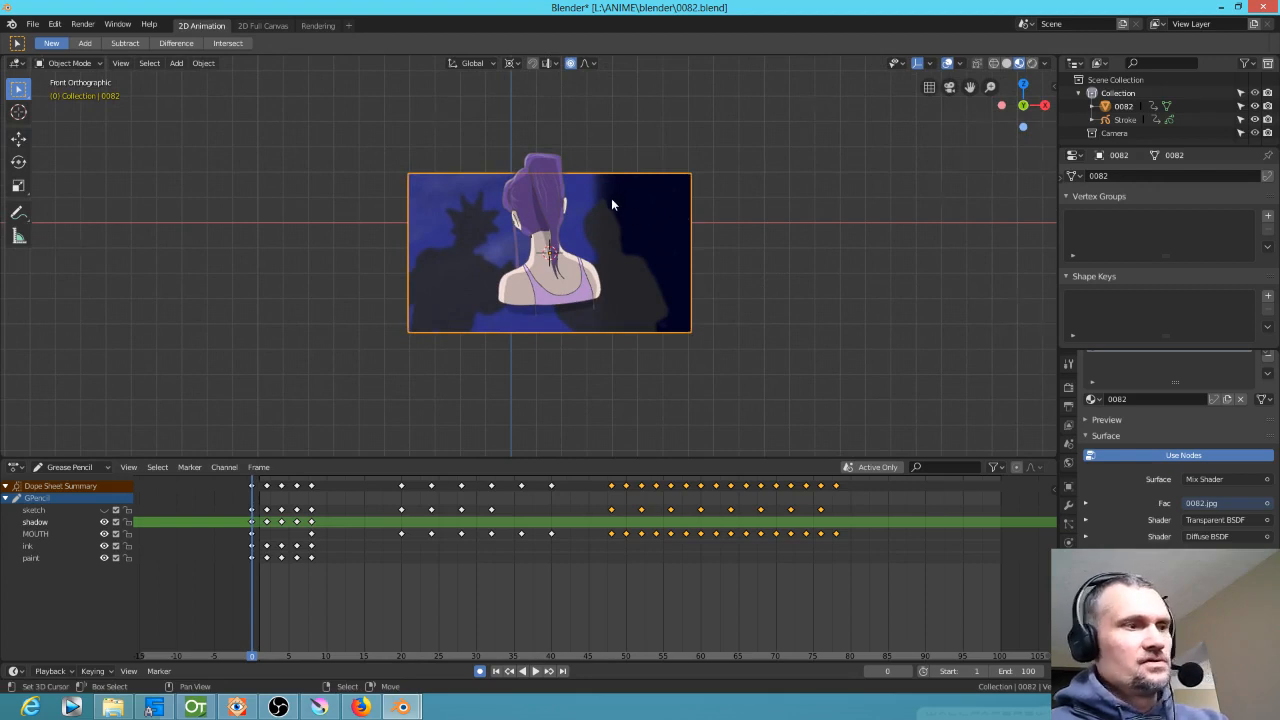
Examine the depth gap between the background plane and the character from the right side and in perspective
key("KP_7")
key("KP_3")
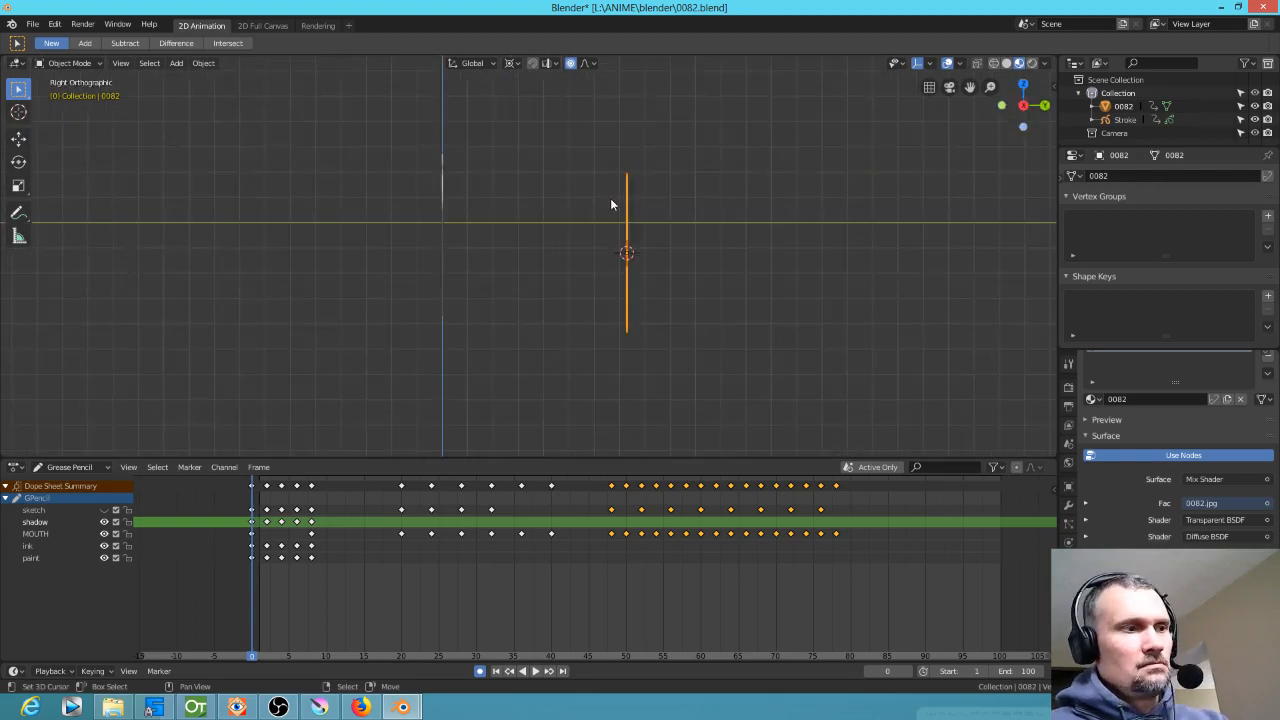
key("KP_1")
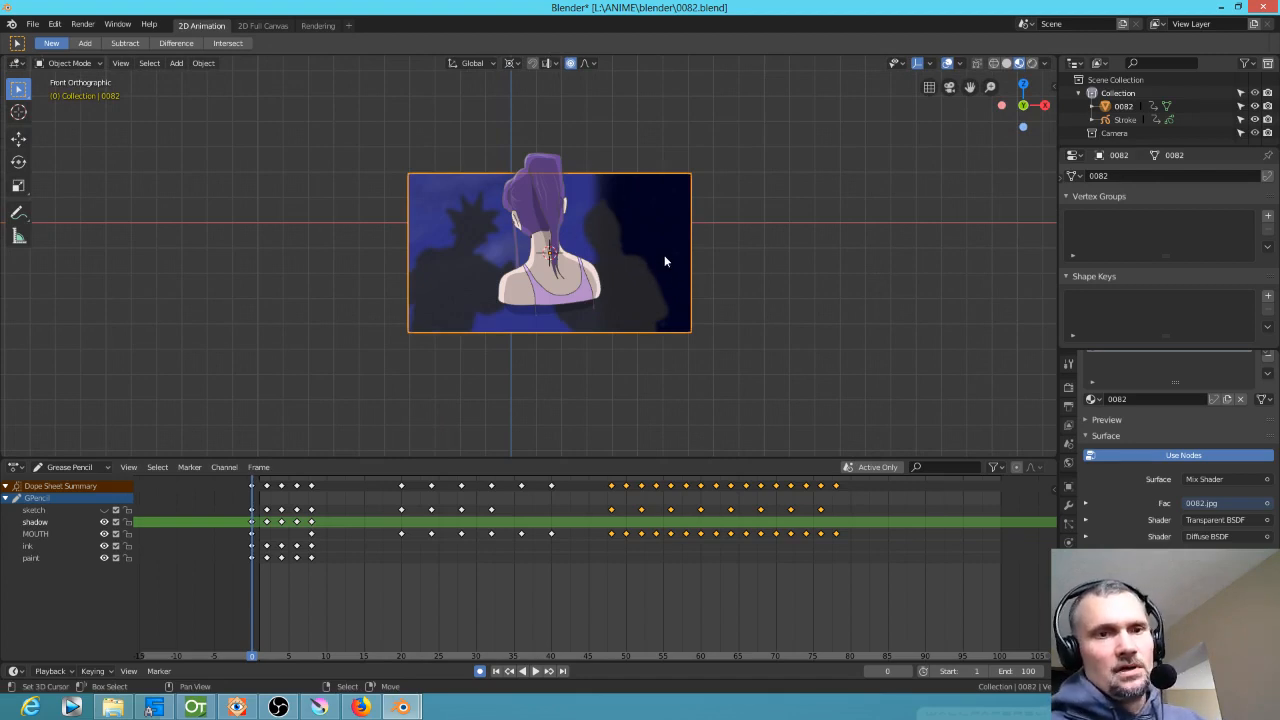
middle_click_drag(635, 260, 705, 302)
scroll(696, 298, "down", 6)
scroll(697, 300, "up", 8)
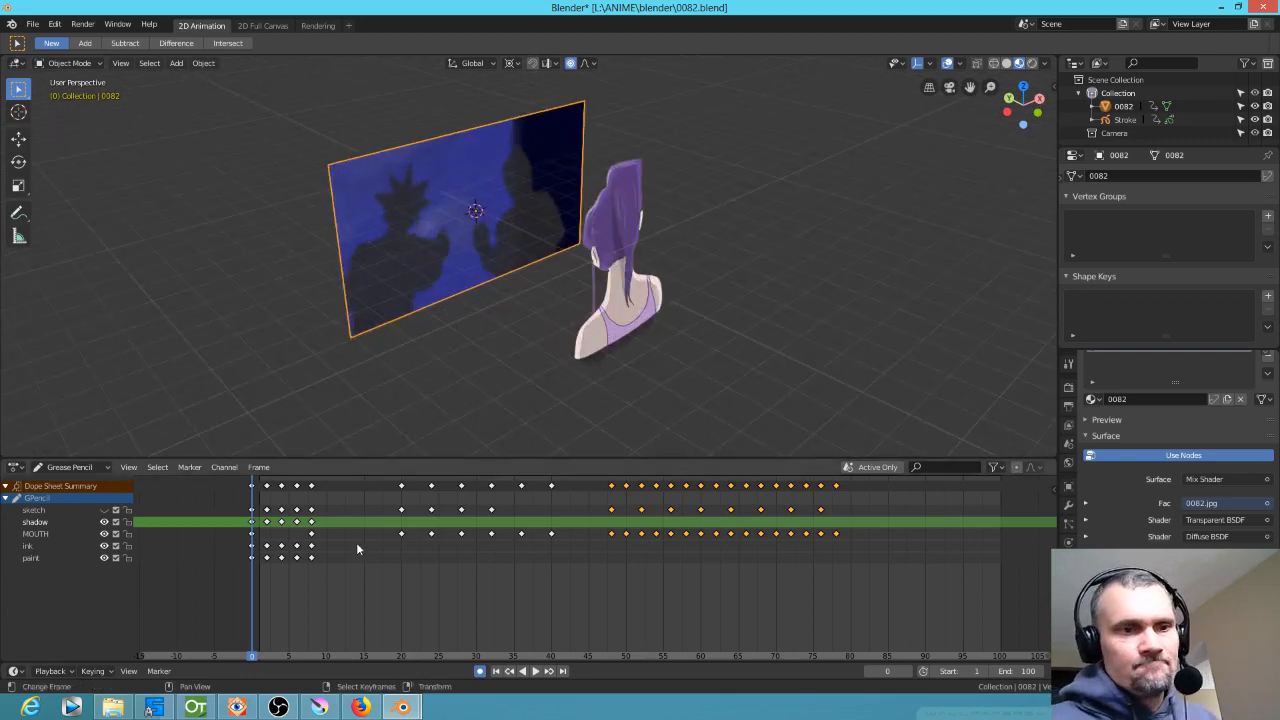
key("KP_1")
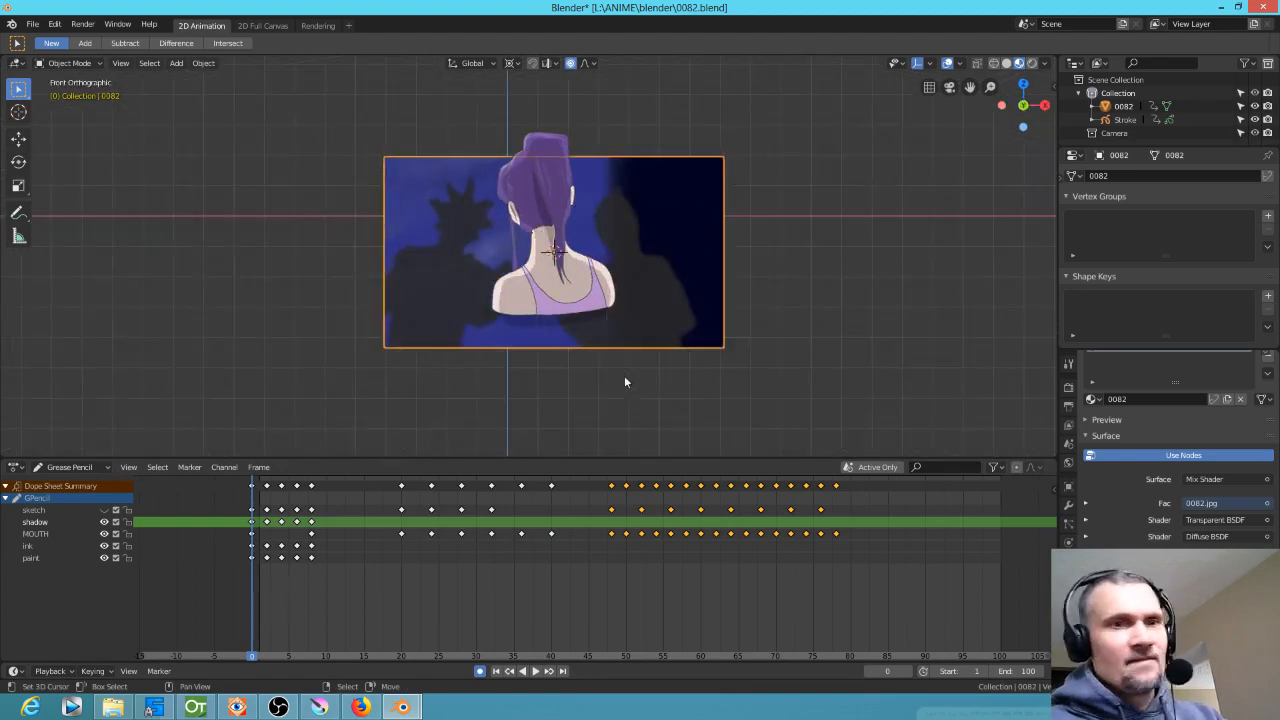
Move the background plane up and slightly left in front view, and enlarge it to surround the whole bust
key("g")
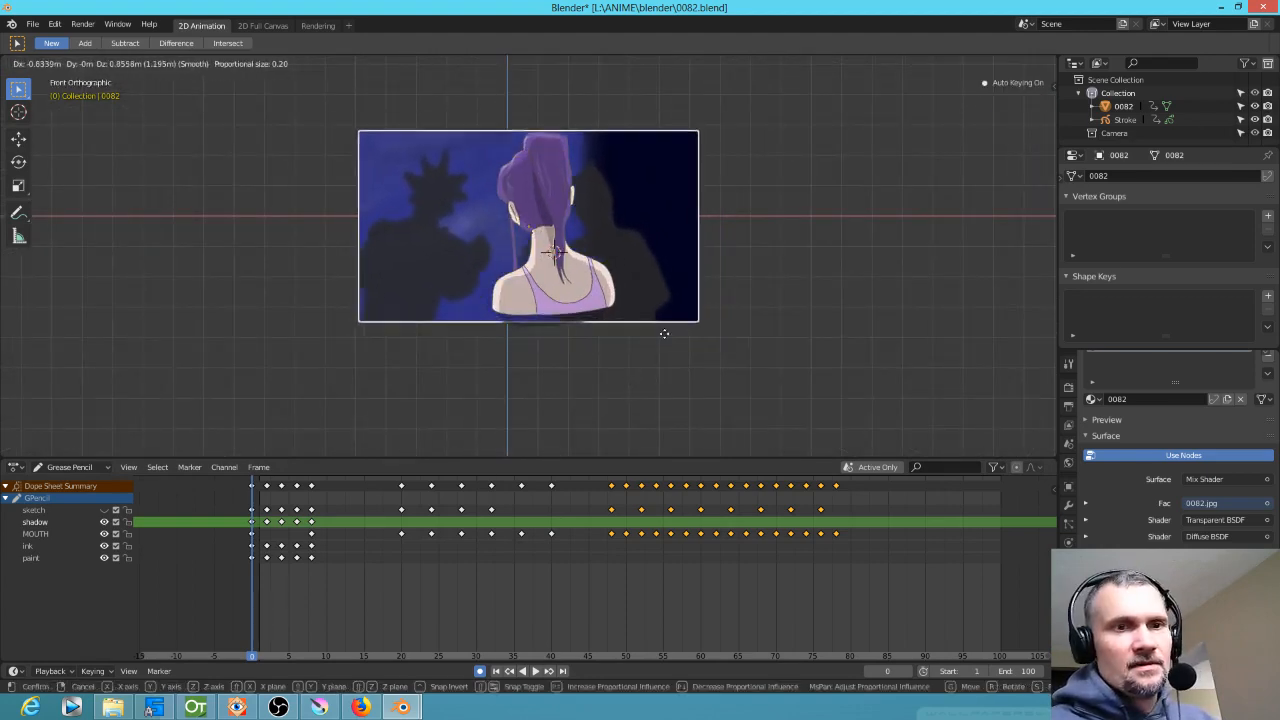
left_click(665, 330)
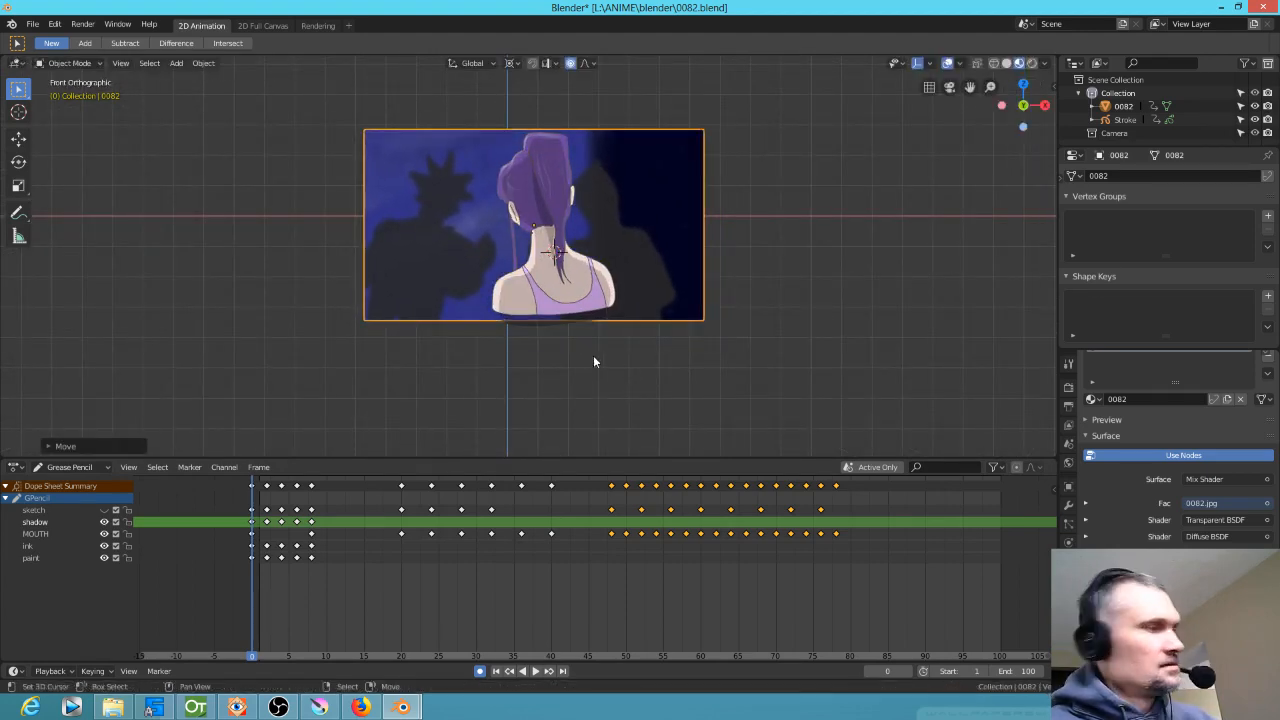
key("s")
left_click(618, 370)
middle_click_drag(649, 319, 718, 373)
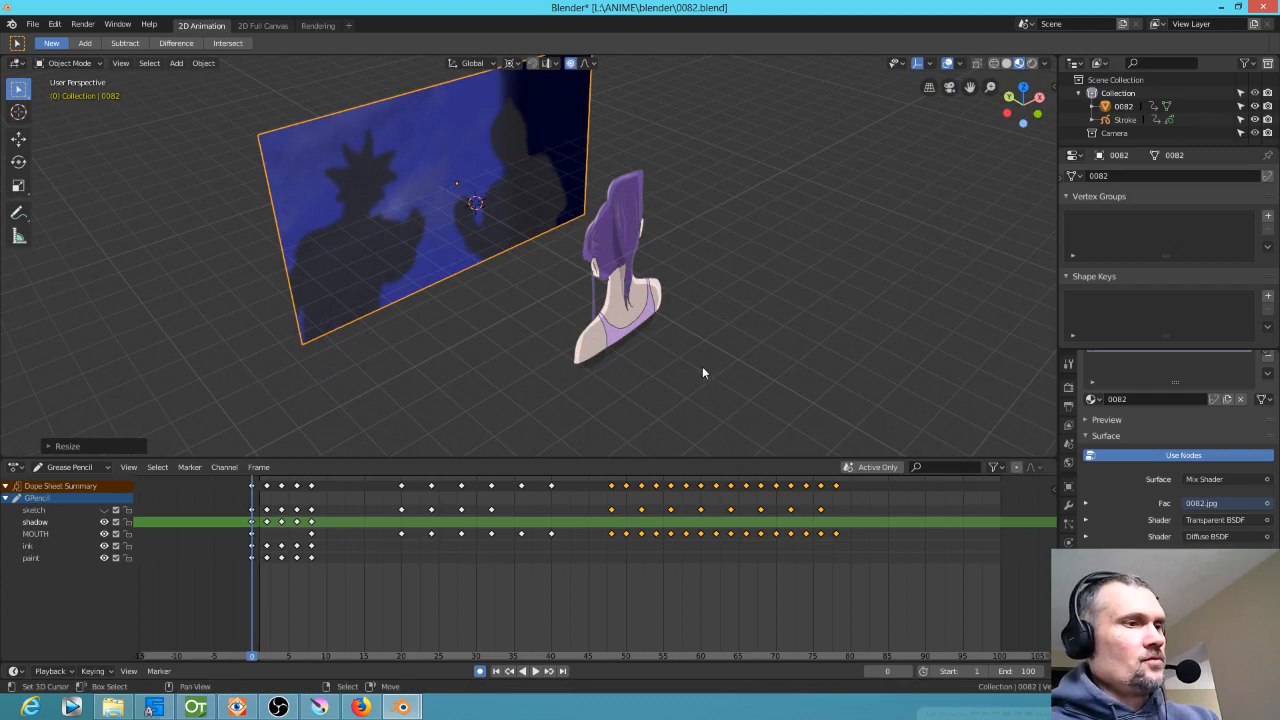
key("KP_1")
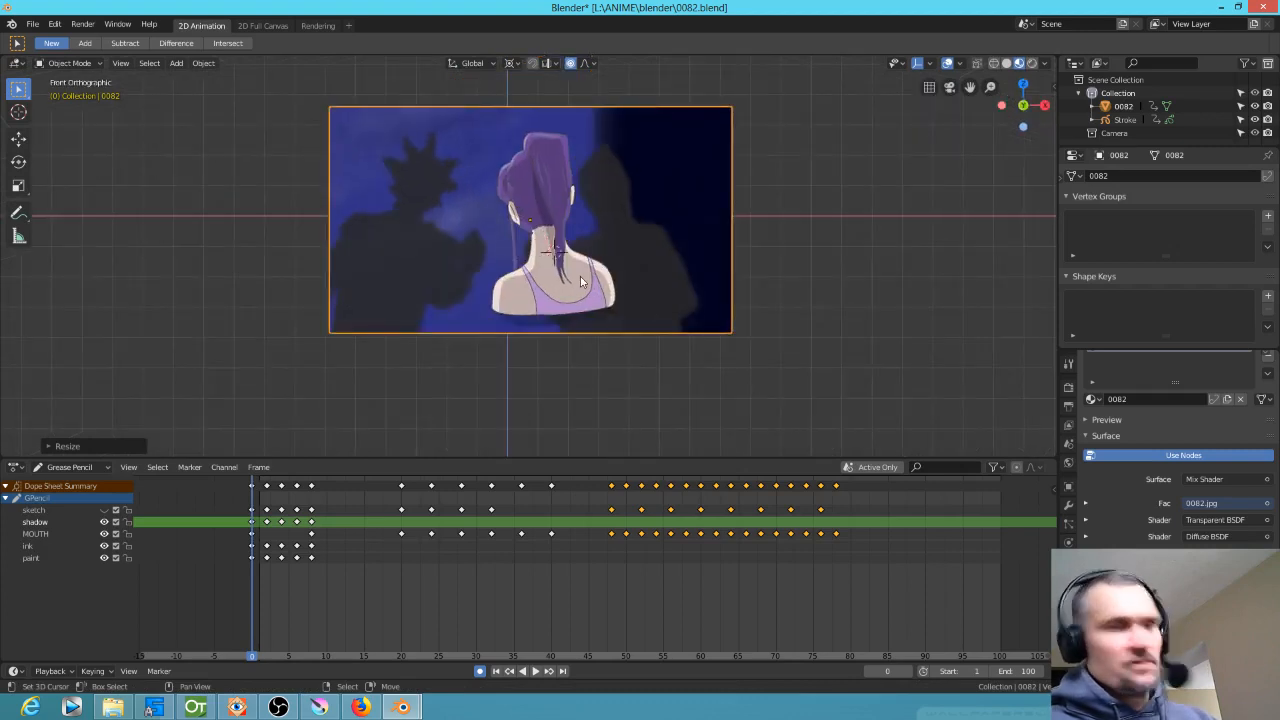
Add a camera, move it about 11.6 m along negative Y to the character's near side, and look through it
key("shift+a")
mouse_move(567, 187)
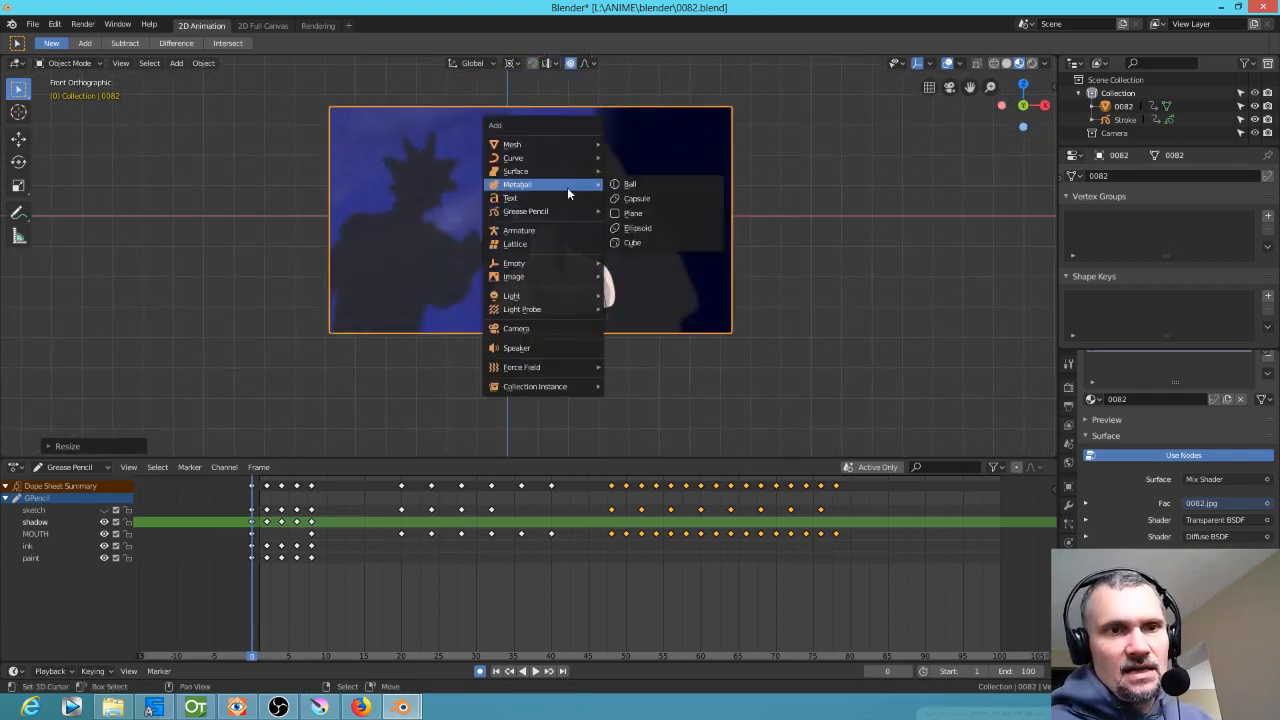
left_click(556, 328)
key("KP_7")
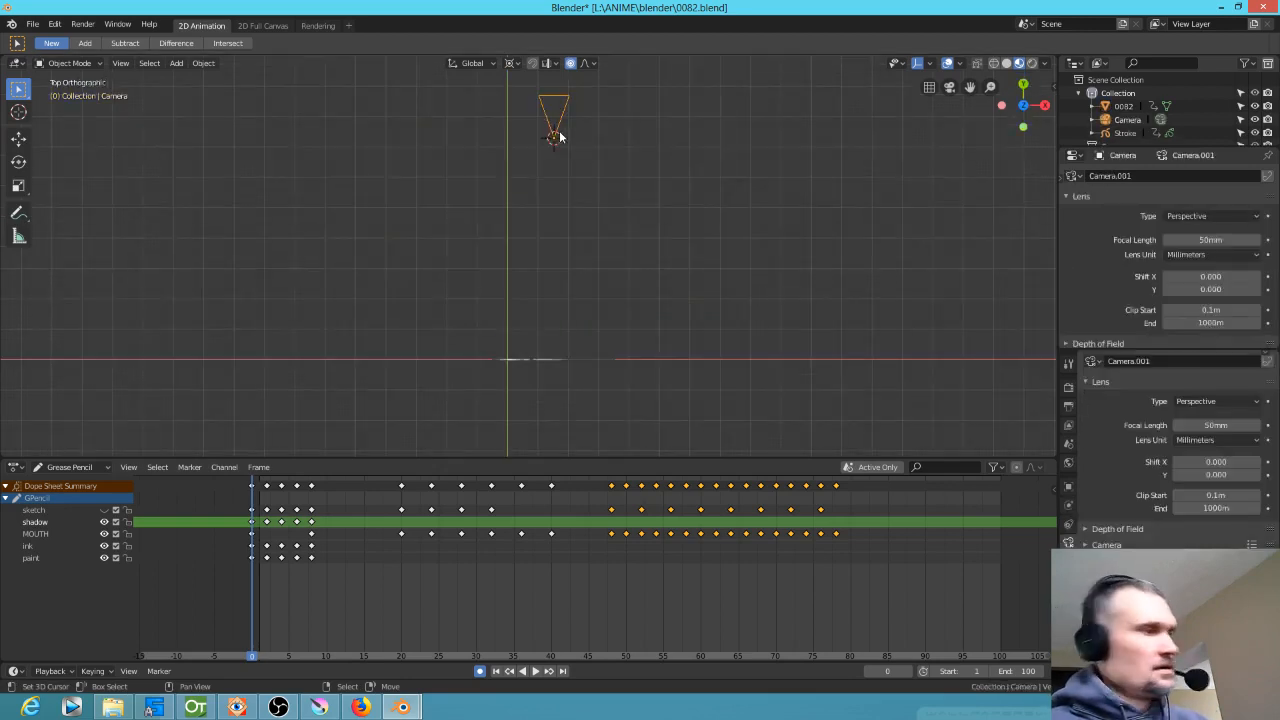
key("g")
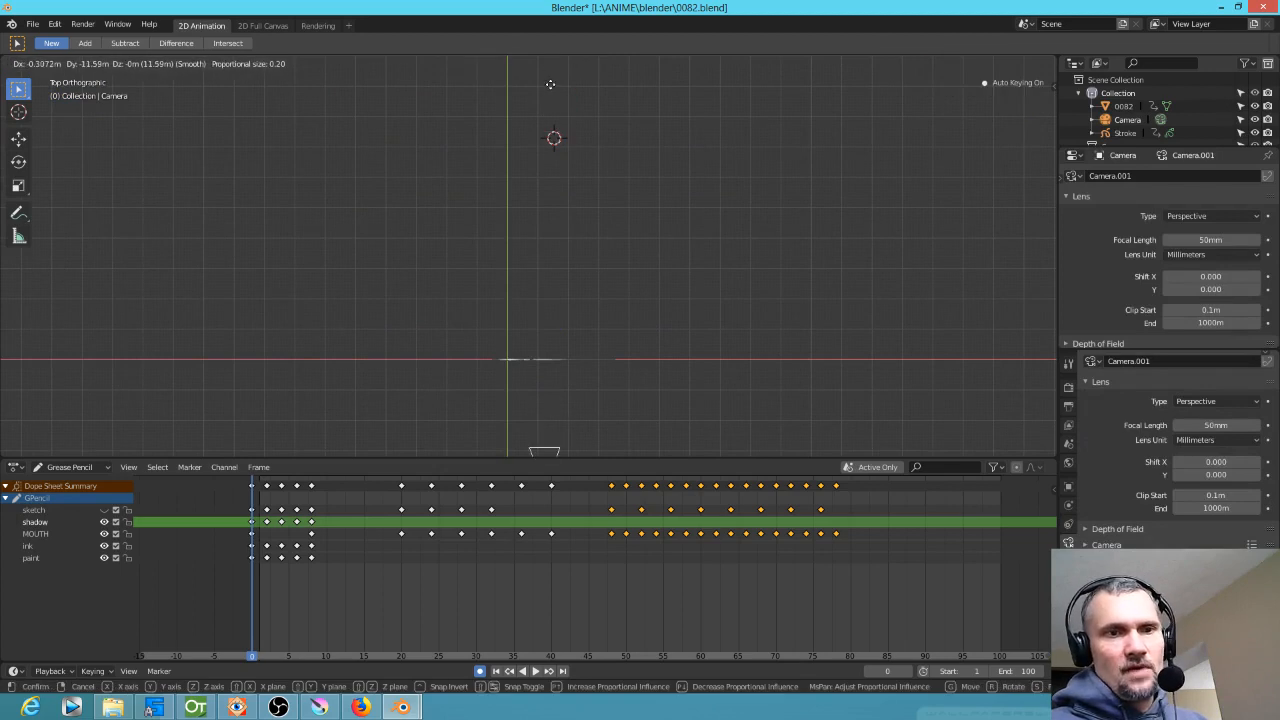
left_click(550, 85)
key("KP_0")
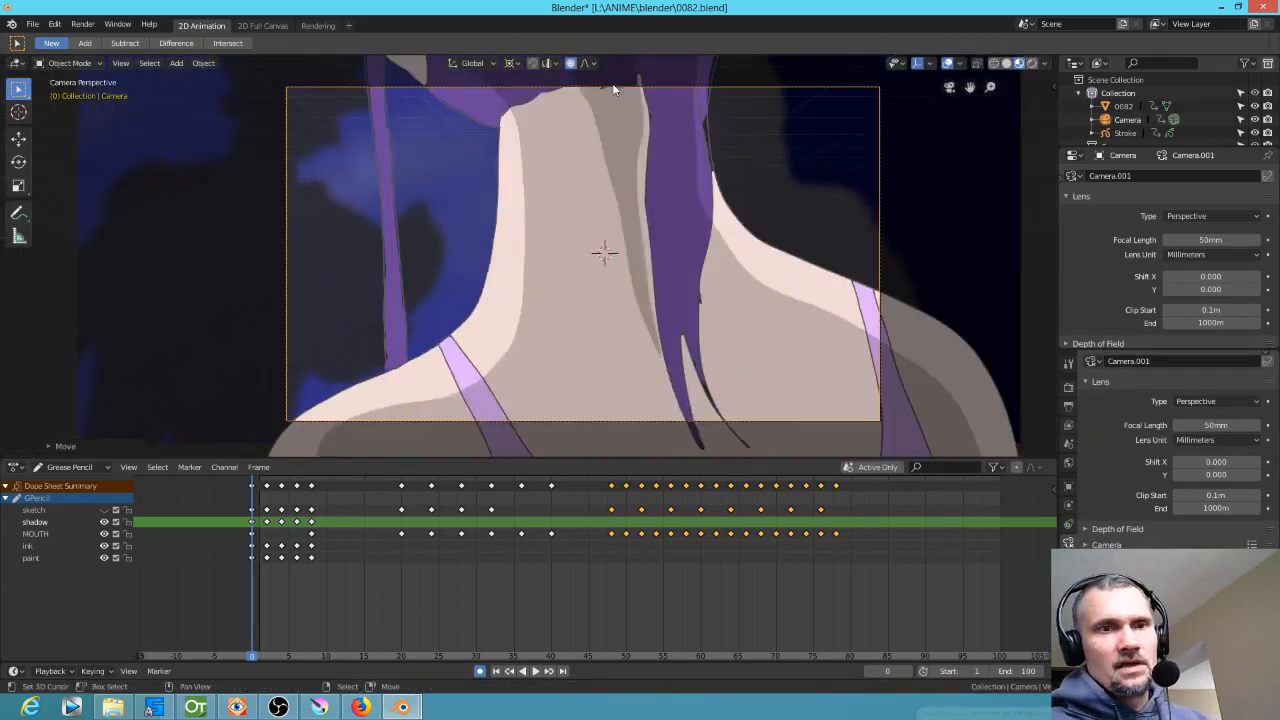
key("g")
key("x")
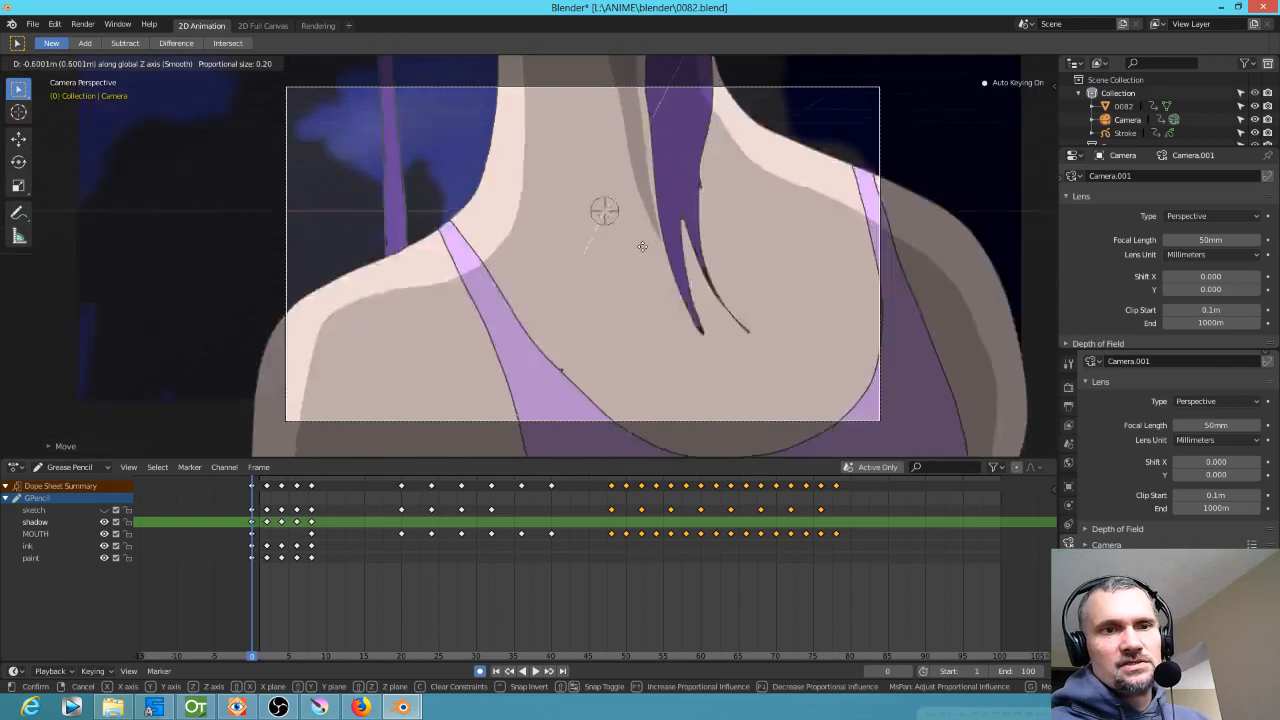
left_click(634, 288)
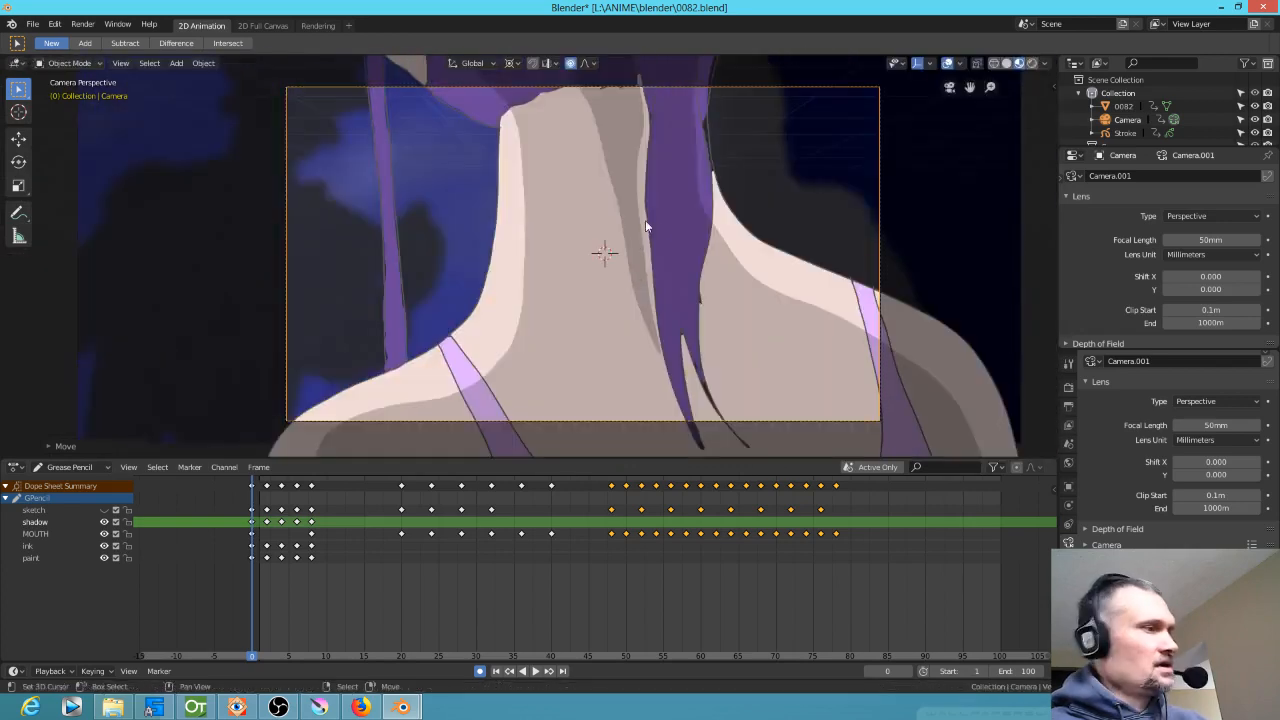
Pull the camera back along Y and shift it left and up so the full head and shoulders sit right of frame centre
key("g")
key("y")
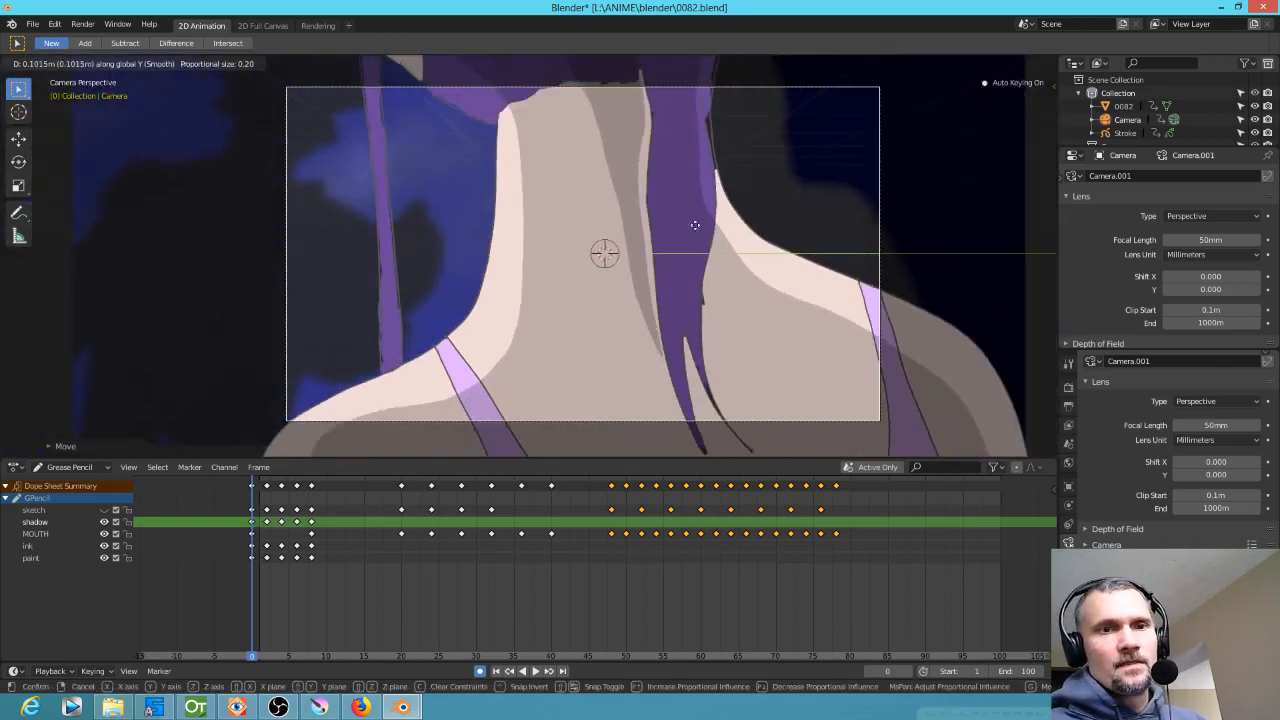
left_click(827, 94)
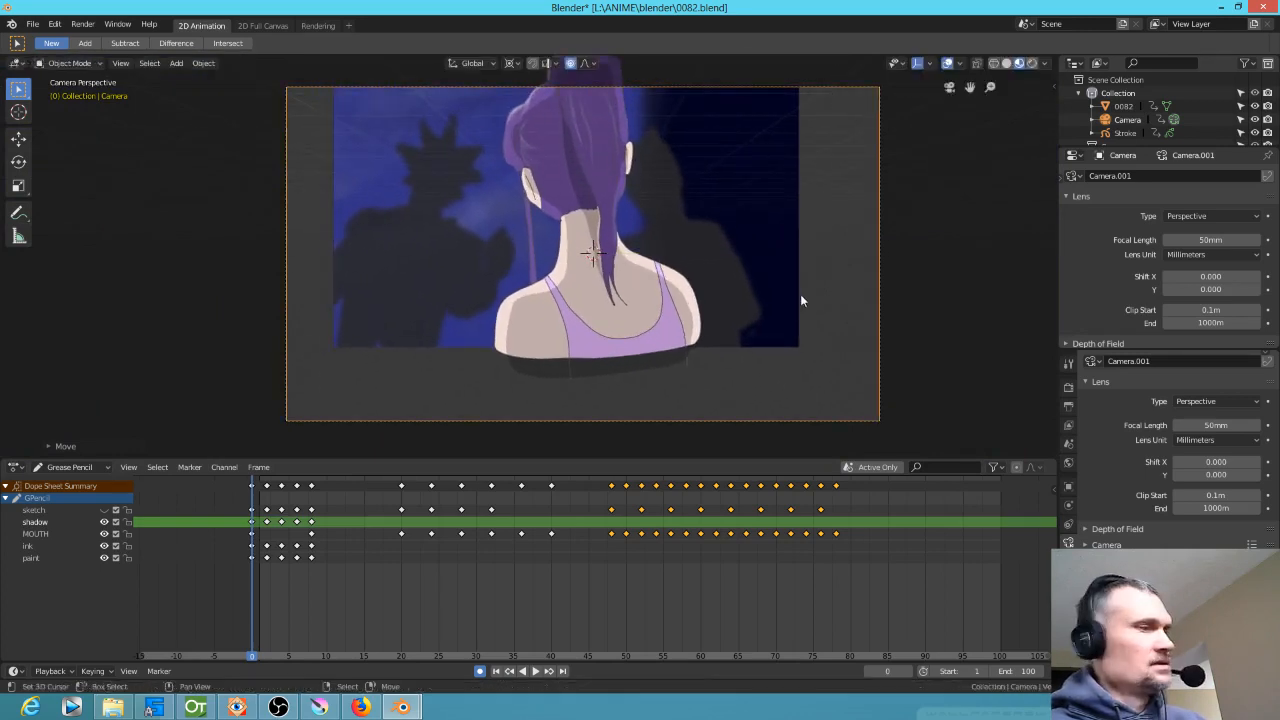
key("g")
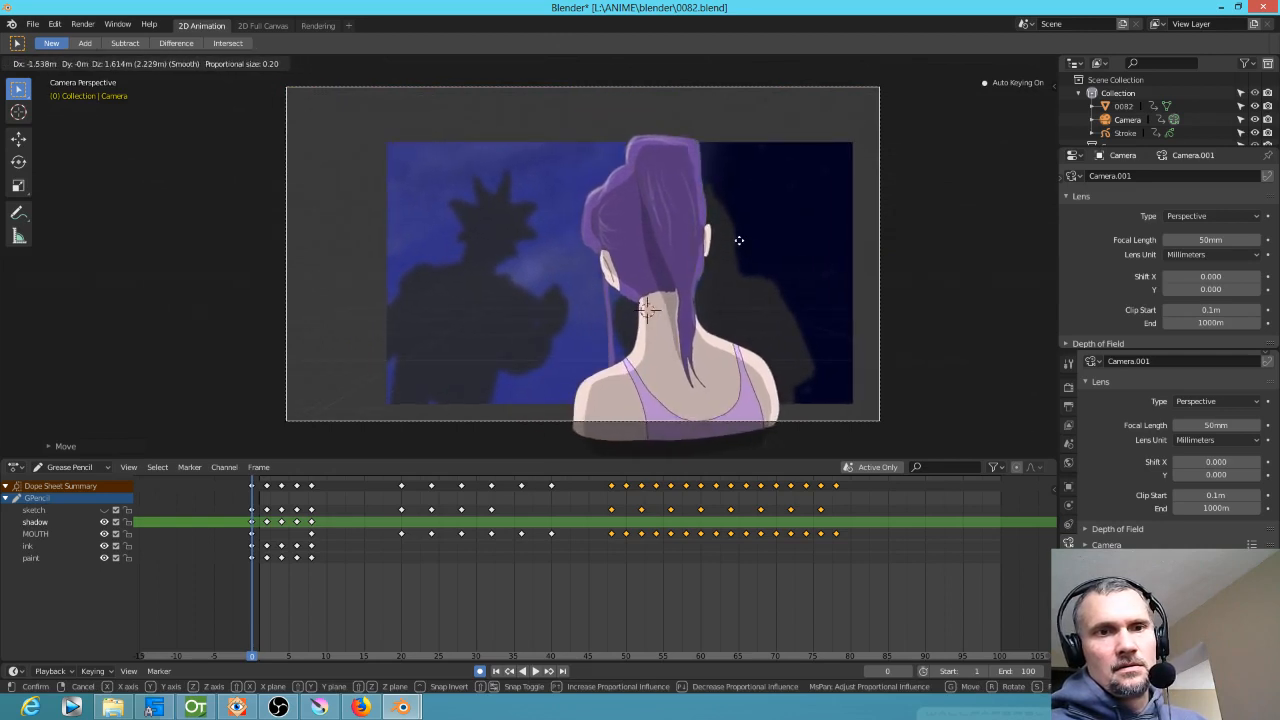
left_click(739, 240)
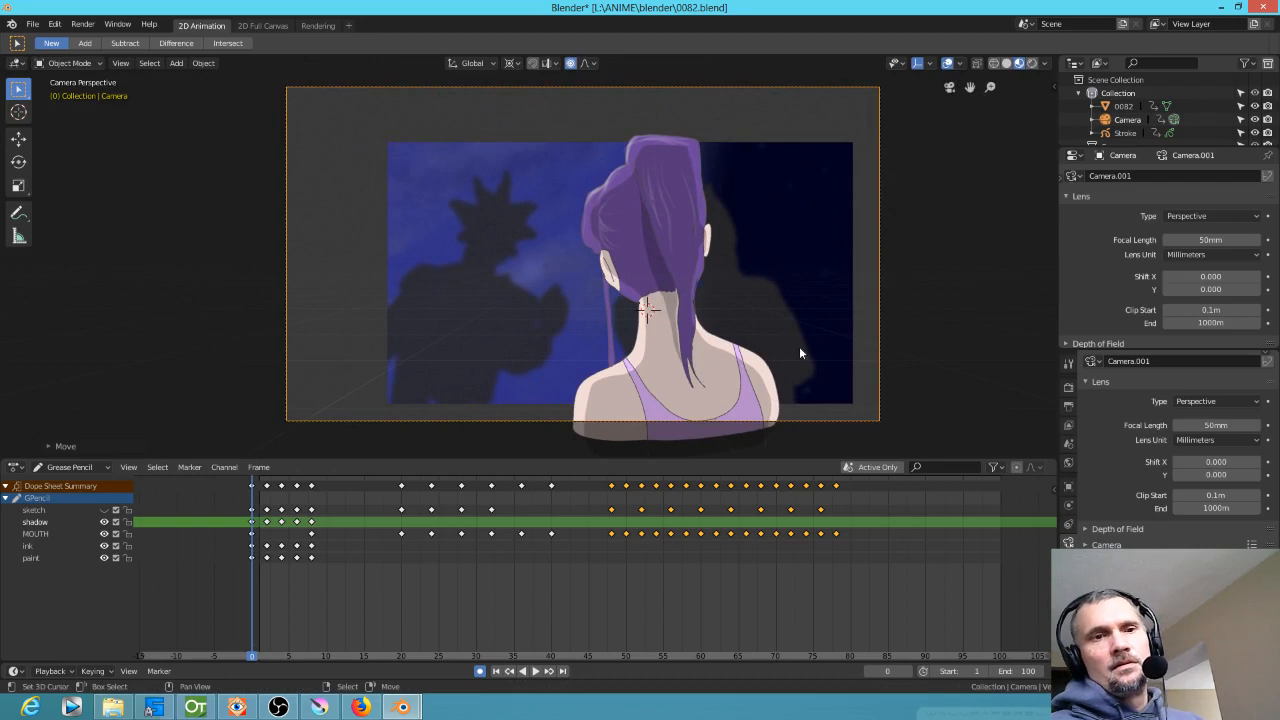
key("g")
key("y")
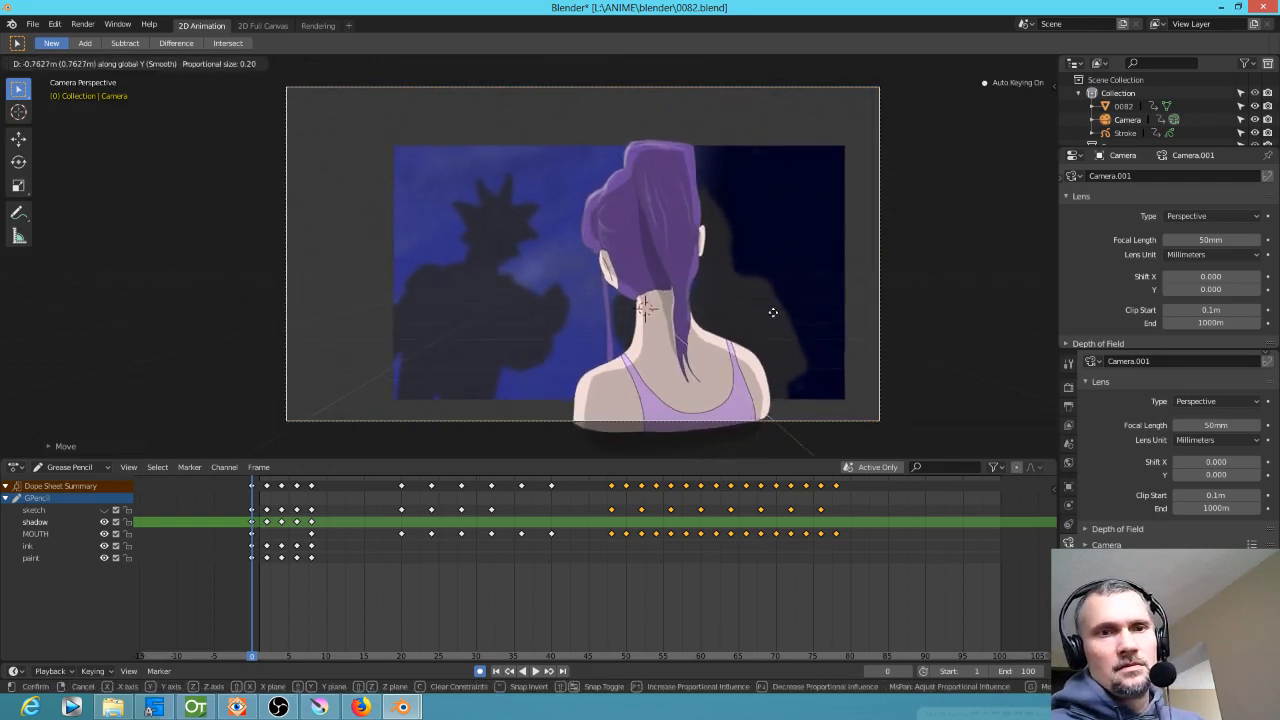
left_click(772, 312)
Scale the background plane up to overfill the camera frame and shift it slightly left behind the character
left_click(758, 274)
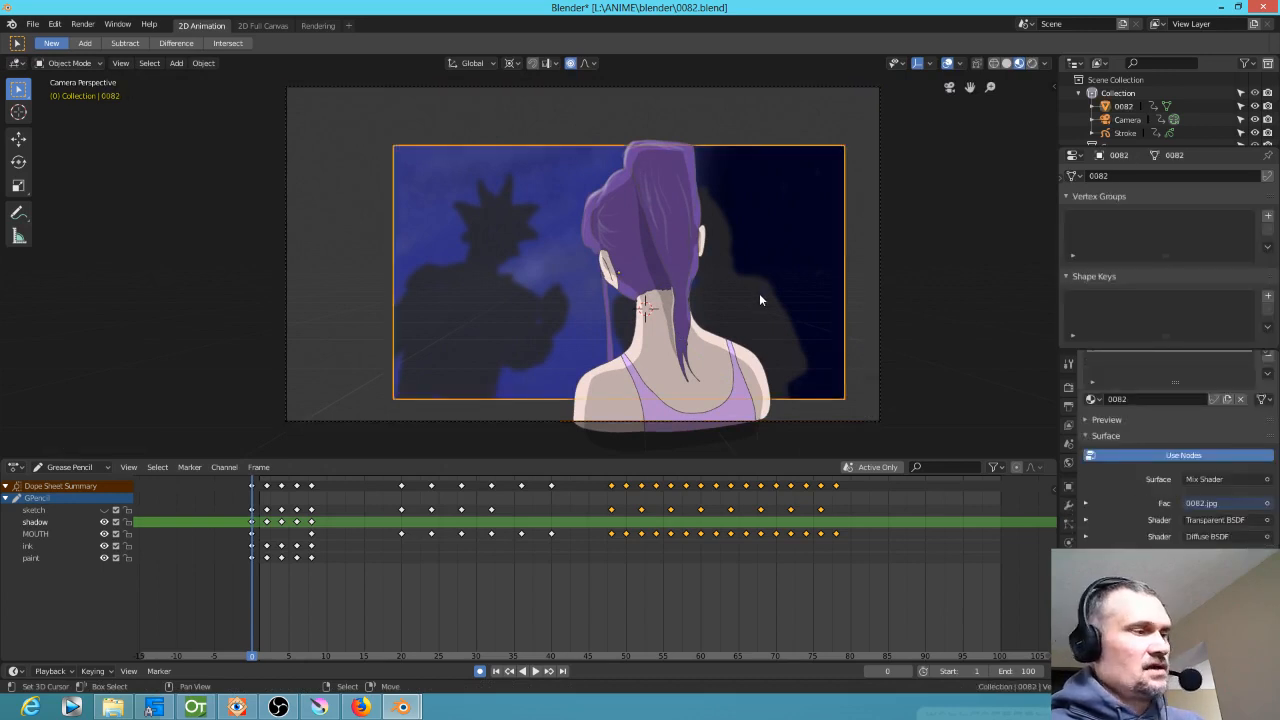
key("s")
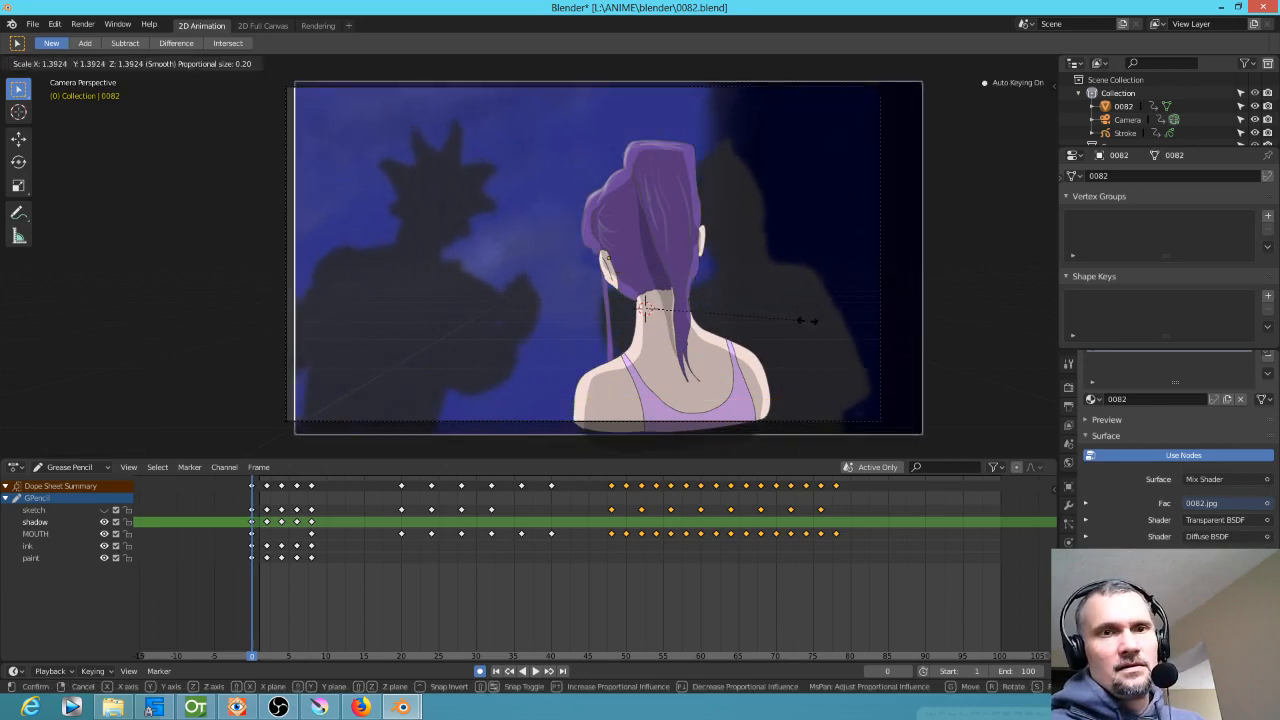
left_click(817, 323)
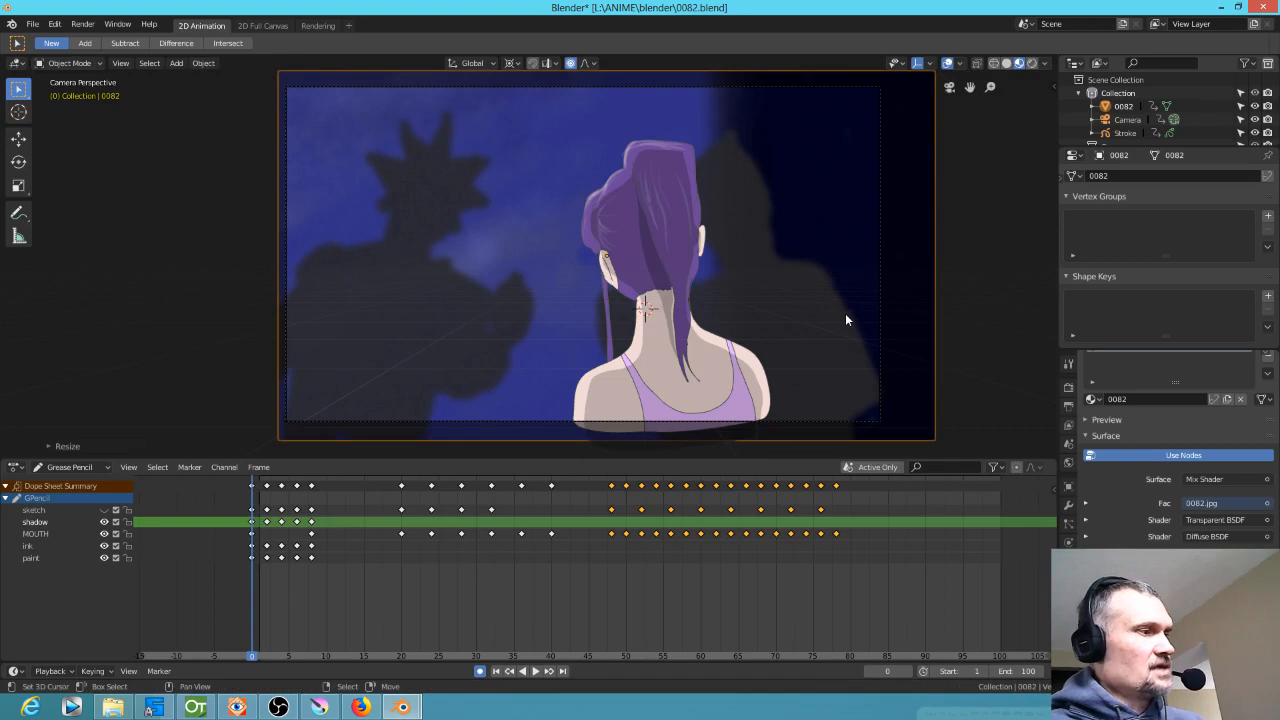
left_click(827, 312)
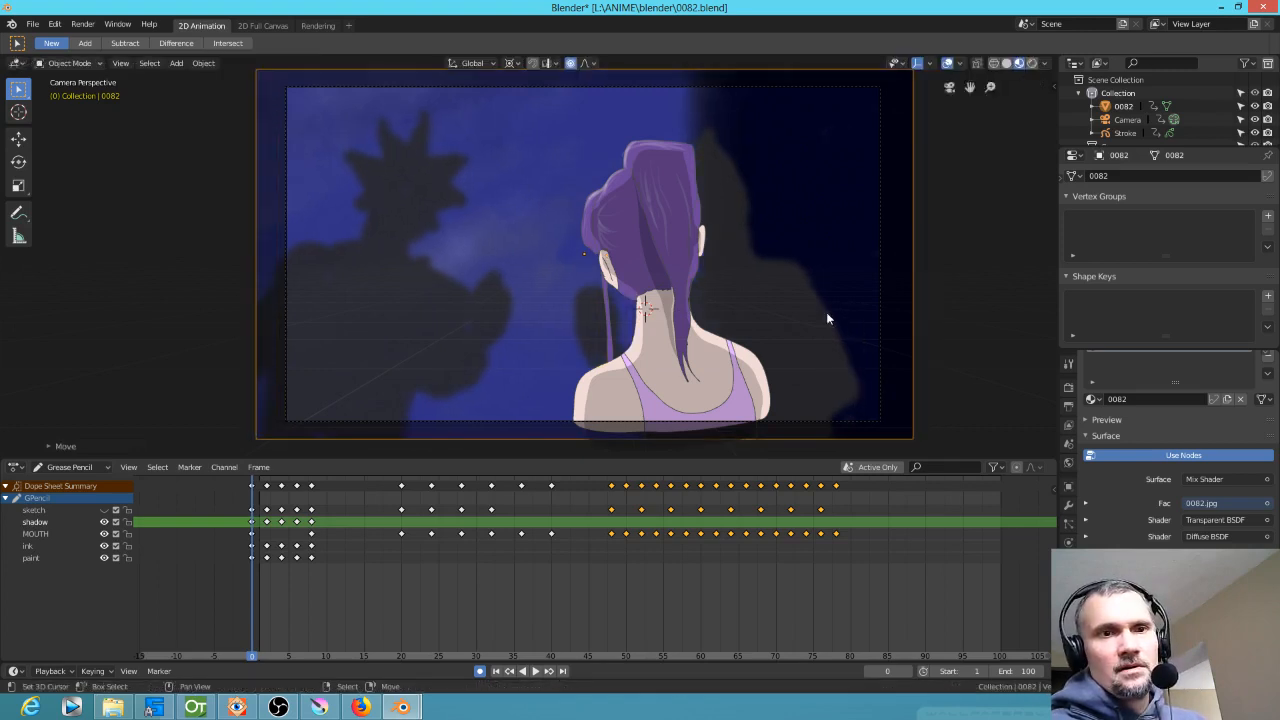
Move the camera about 0.7 m along negative X at frame 0 so the character sits further right in the frame
left_click(881, 410)
key("g")
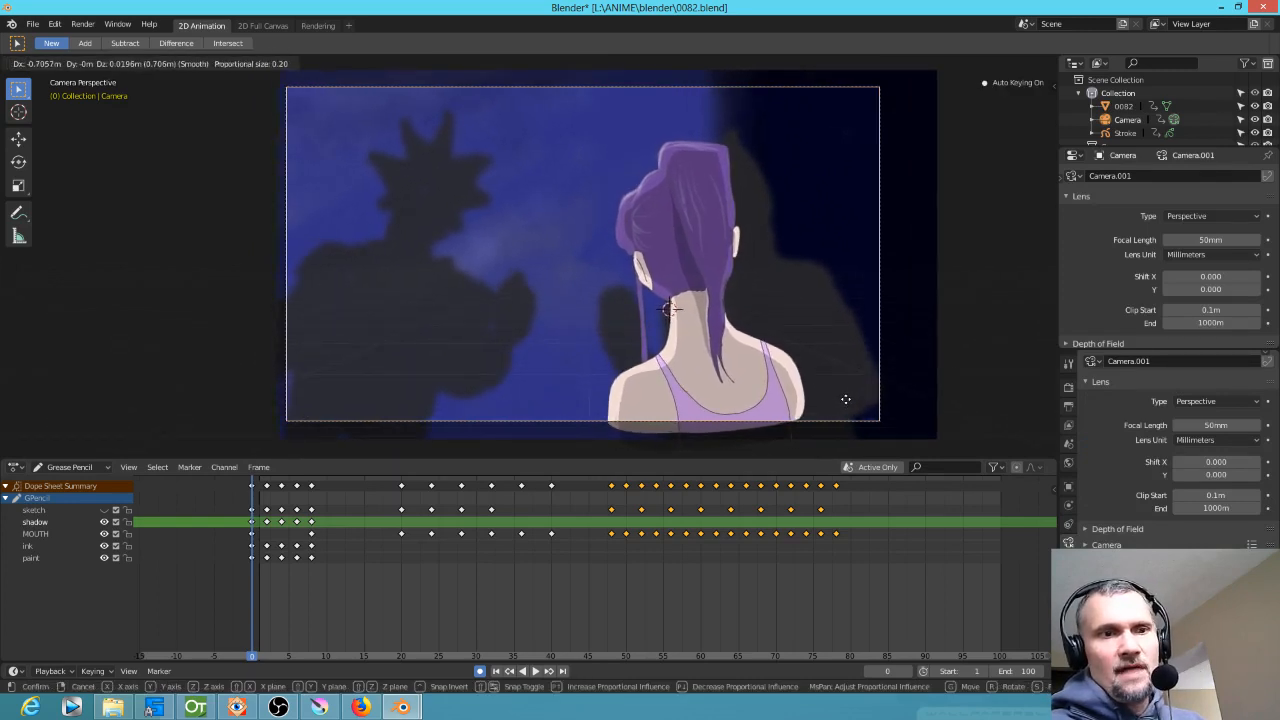
left_click(846, 399)
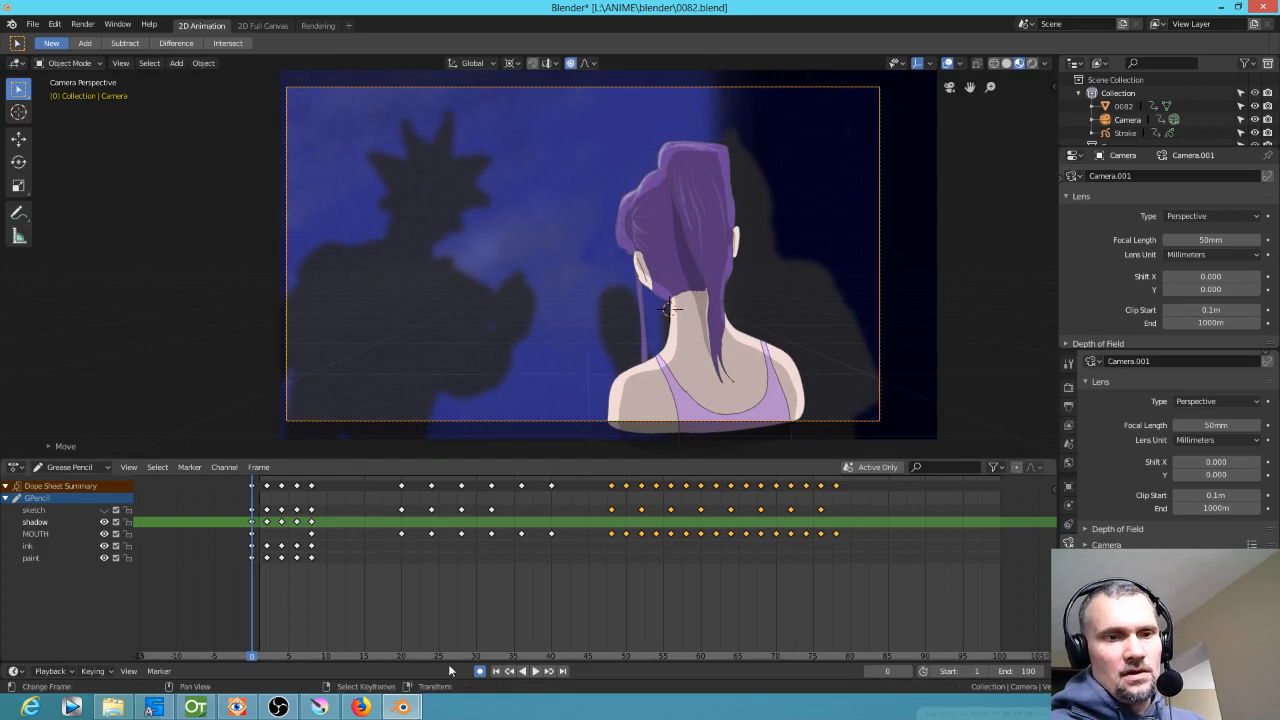
Shift the camera slightly along negative X, about 0.18 m, at frame 44 with auto keying on
key("space")
left_click_drag(372, 627, 584, 613)
key("g")
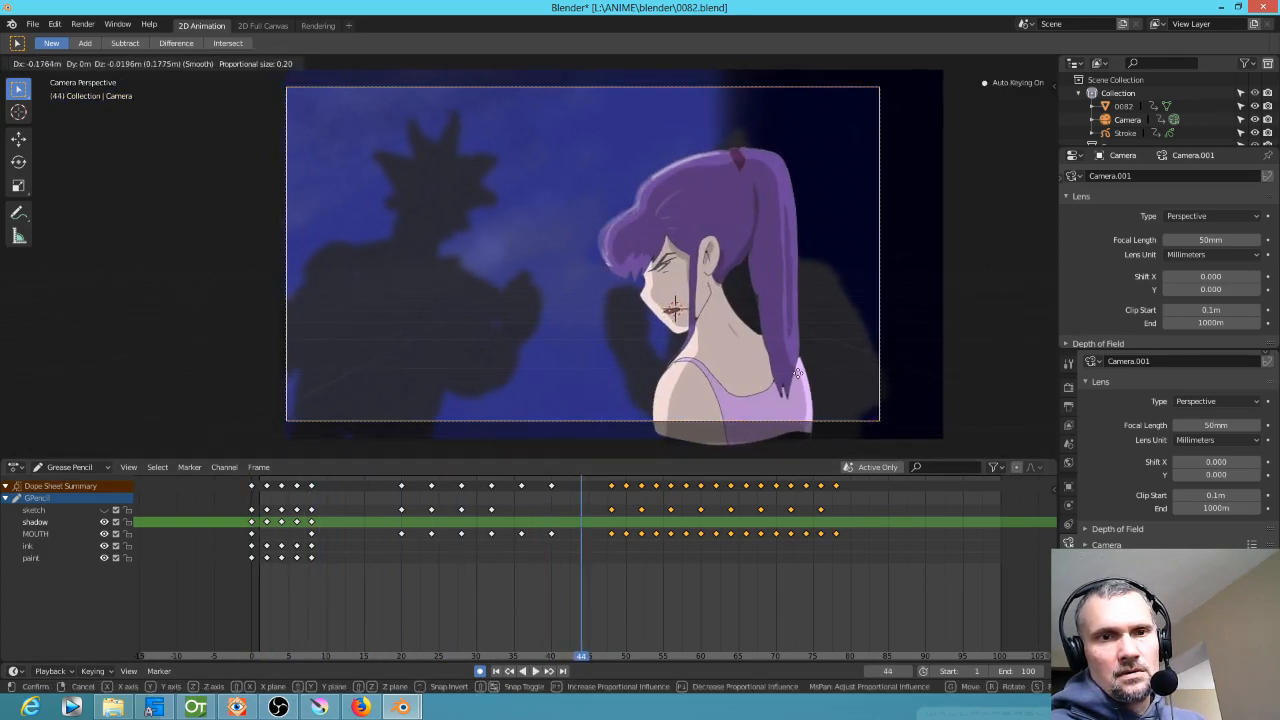
left_click(797, 380)
Push the camera in about 1.1 m along the Y axis towards the character at frame 55
left_click_drag(611, 578, 662, 598)
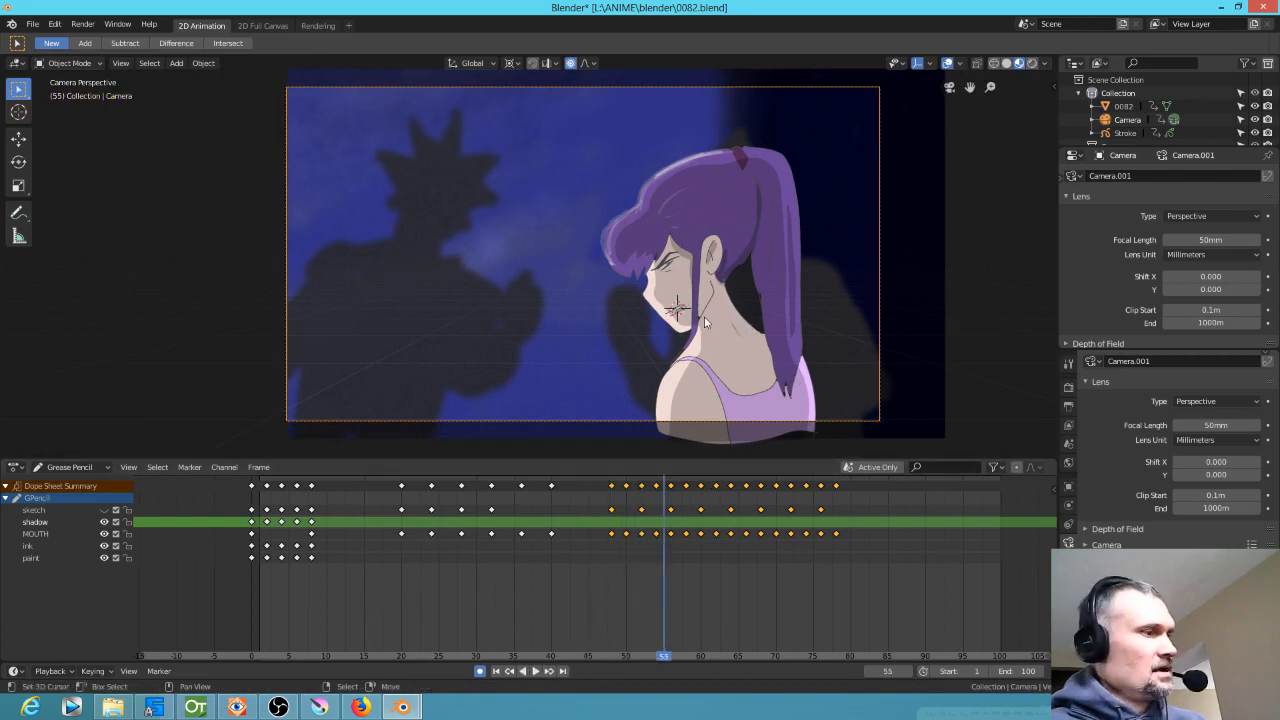
key("g")
key("y")
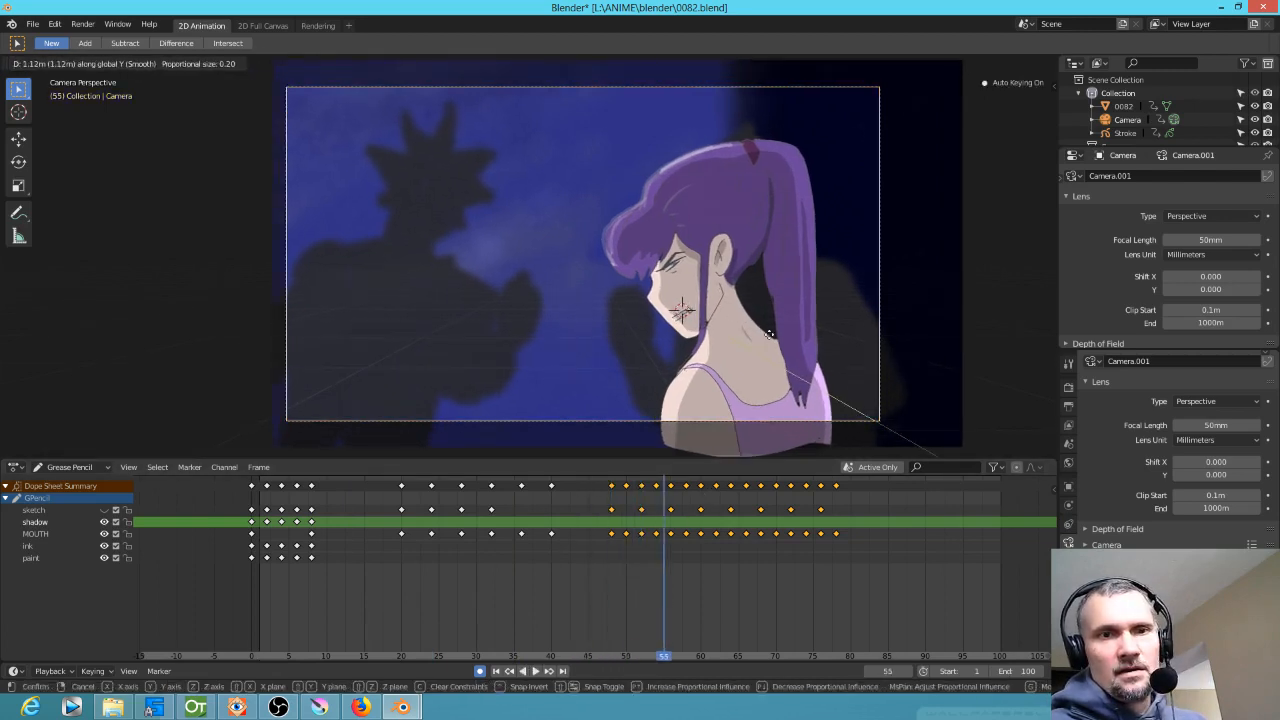
left_click(769, 333)
Show the camera's keyframes in Dope Sheet mode and review the camera move by playing and scrubbing from frame 0
mouse_move(260, 612)
left_mouse_down()
mouse_move(683, 628)
mouse_move(556, 640)
mouse_move(486, 623)
mouse_move(726, 623)
mouse_move(252, 630)
left_mouse_up()
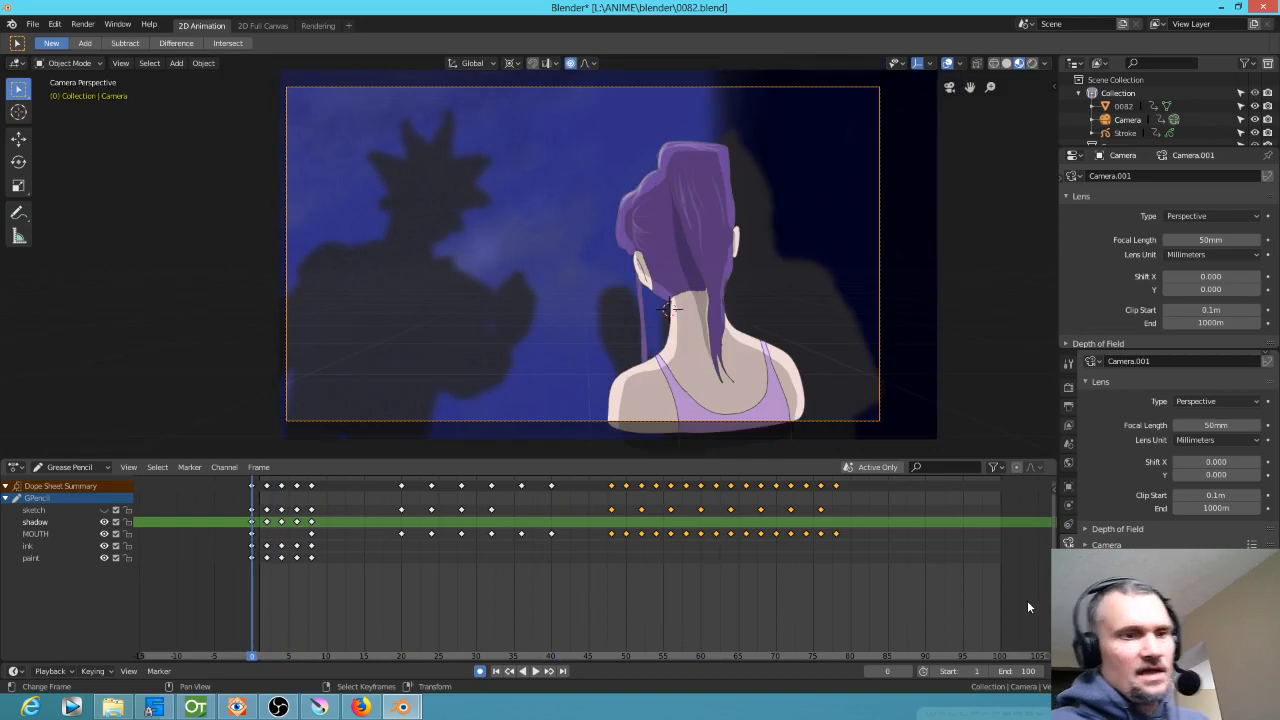
left_click(104, 468)
left_click(68, 483)
key("space")
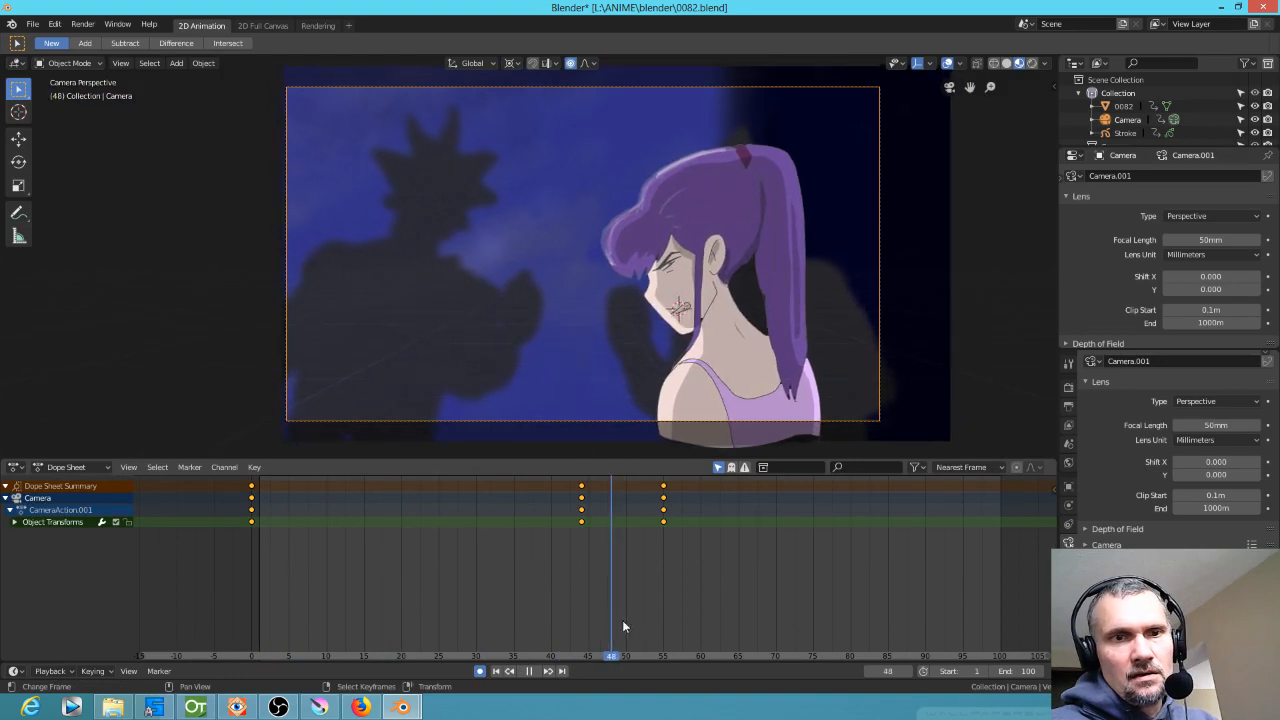
key("Escape")
mouse_move(212, 571)
left_mouse_down()
mouse_move(646, 619)
mouse_move(288, 563)
mouse_move(540, 599)
mouse_move(449, 591)
mouse_move(500, 600)
mouse_move(491, 594)
left_mouse_up()
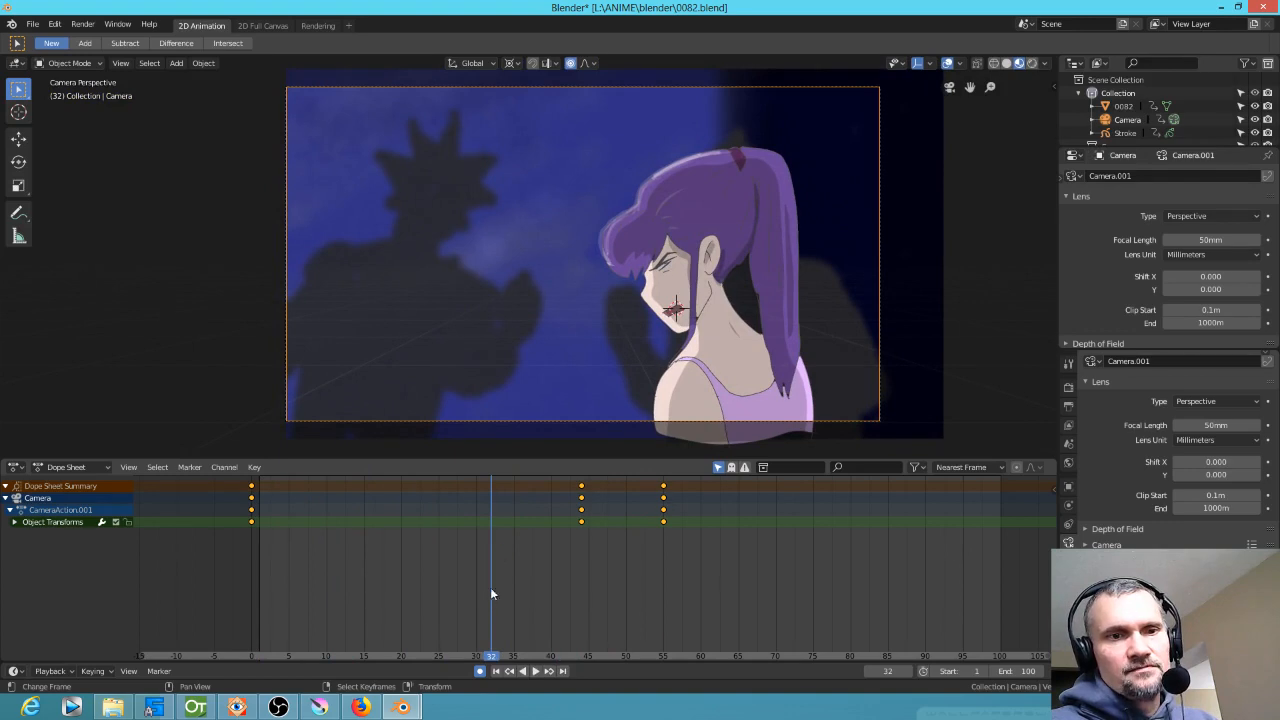
Return the keyframe editor to Grease Pencil mode and examine the character's face up close at frame 28
left_click(66, 467)
left_click(75, 527)
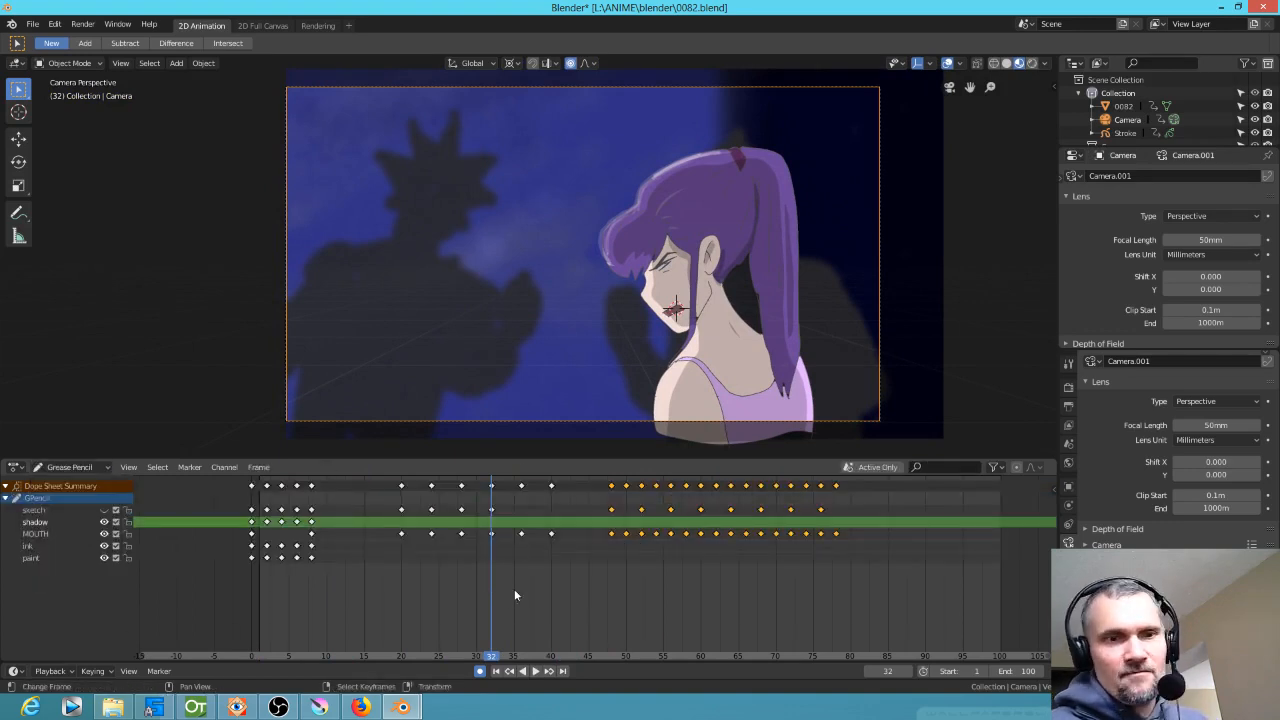
scroll(746, 313, "up", 6)
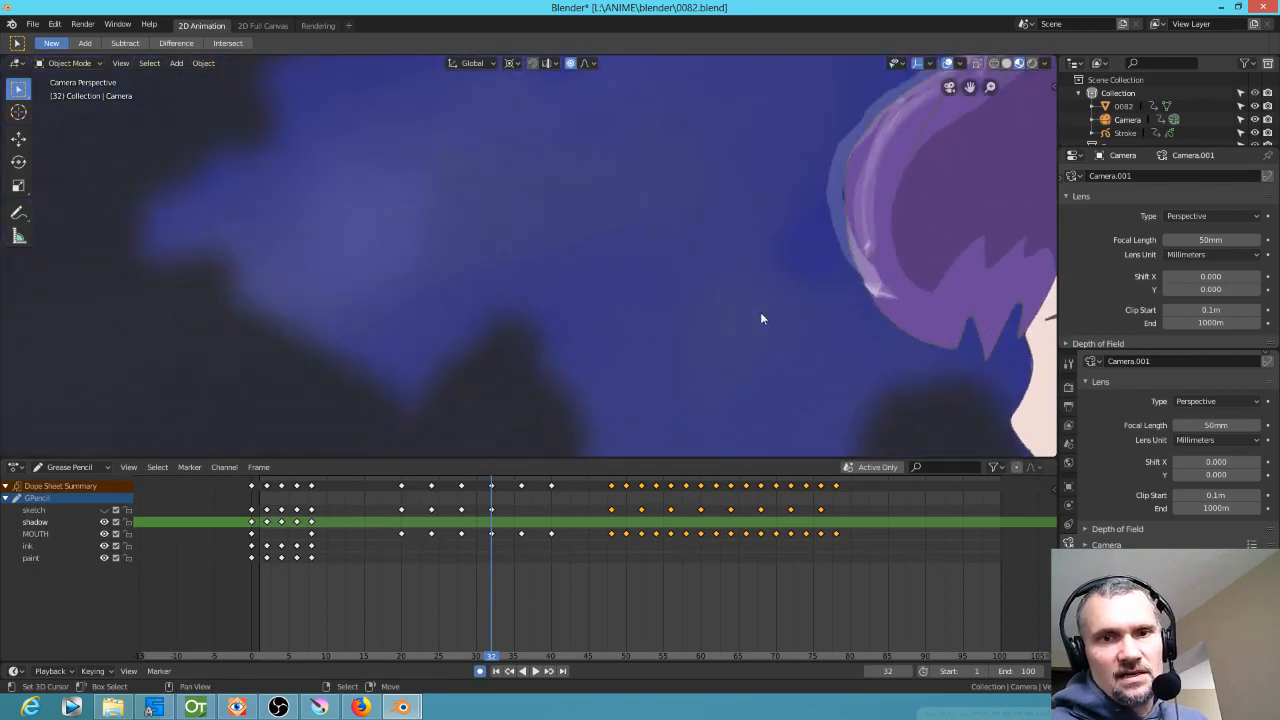
mouse_move(390, 571)
left_mouse_down()
mouse_move(524, 587)
mouse_move(214, 544)
mouse_move(460, 578)
left_mouse_up()
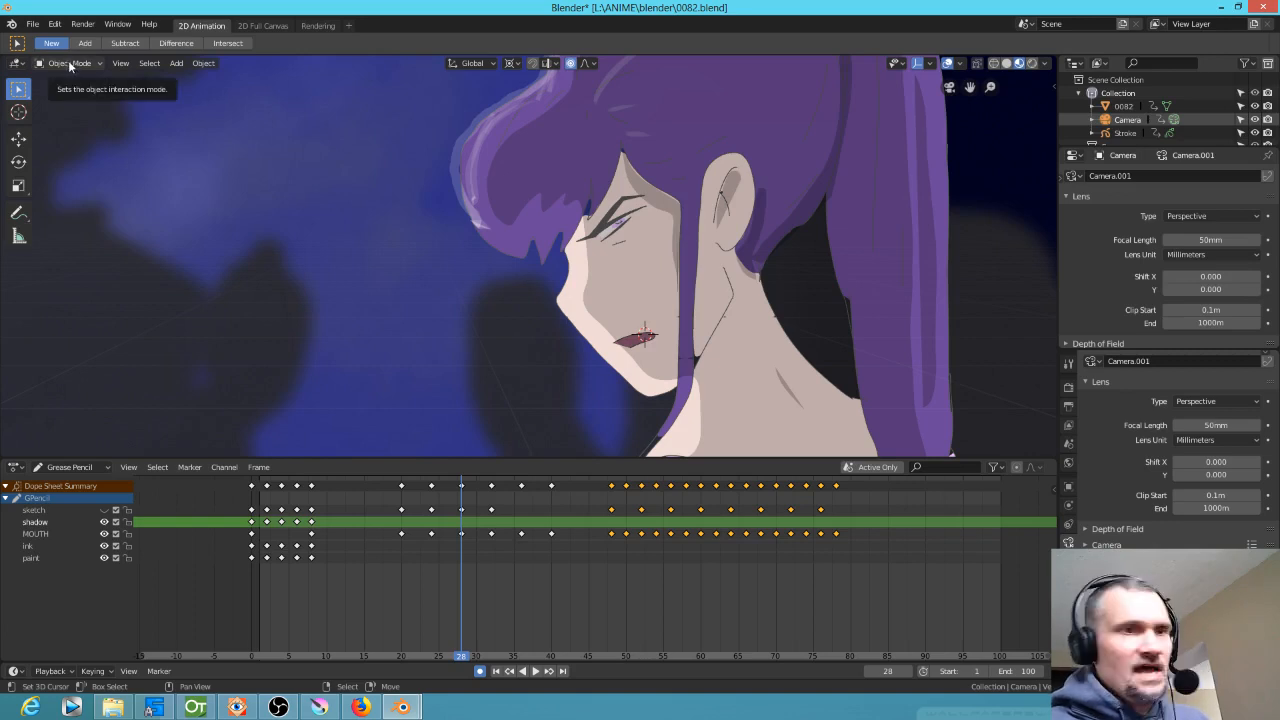
Put the Grease Pencil character in Edit Mode, check the shadow, ink and paint layers by toggling their visibility, and make ink active
left_click(746, 314)
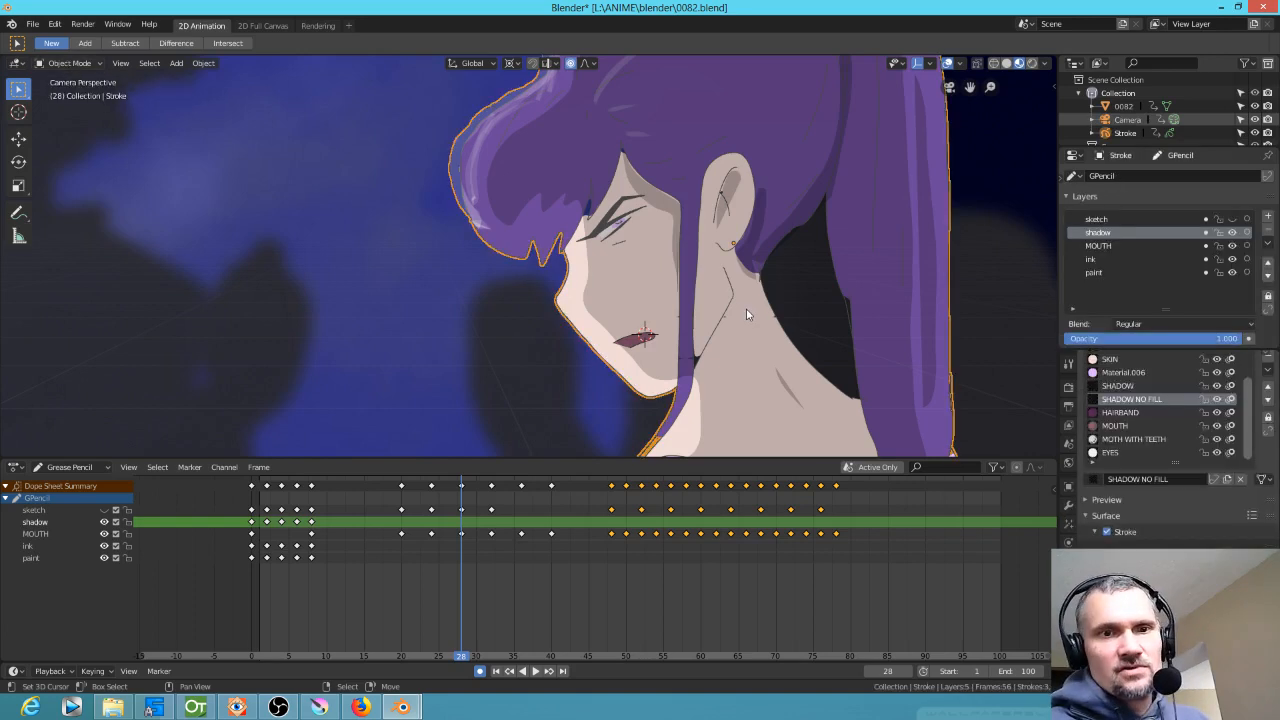
key("Tab")
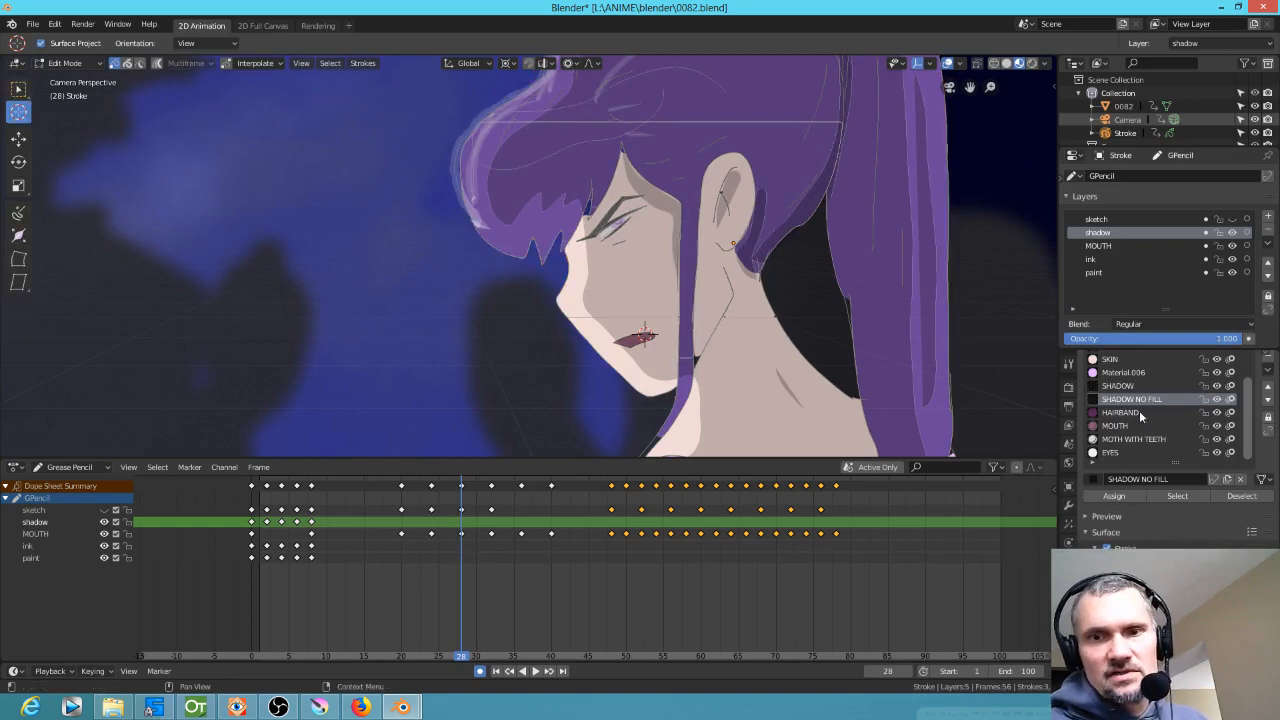
left_click(1231, 233)
left_click(1231, 233)
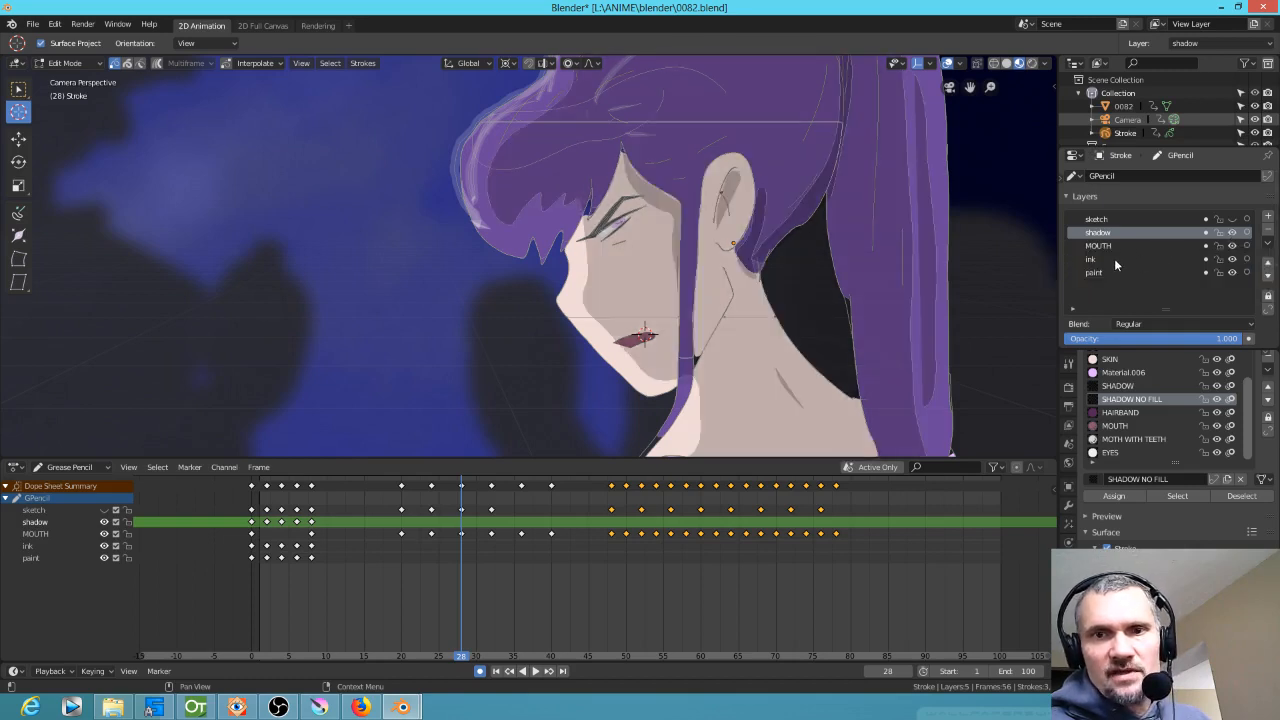
left_click(1126, 259)
left_click(1231, 259)
left_click(1231, 259)
left_click(1232, 273)
left_click(1232, 273)
Delete the stray point beside the ear's inner line at frame 28 and play the animation on, stopping at frame 40
scroll(725, 188, "up", 8)
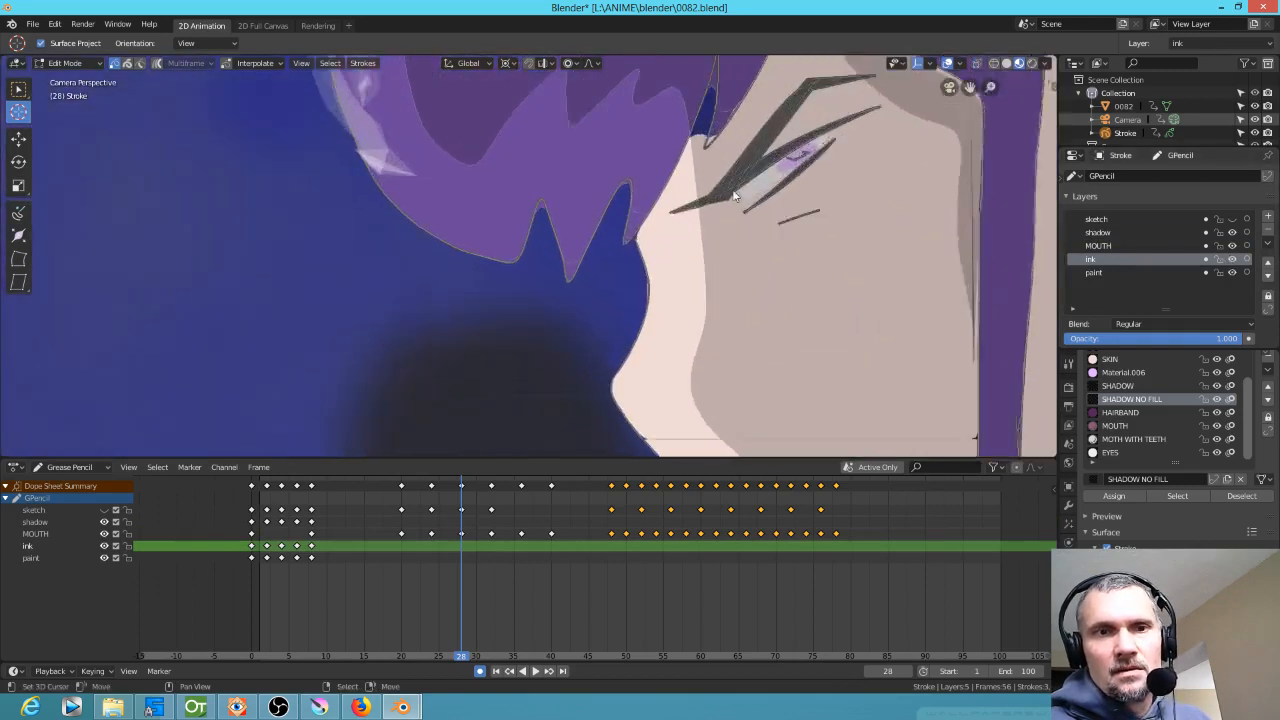
scroll(631, 248, "up", 6)
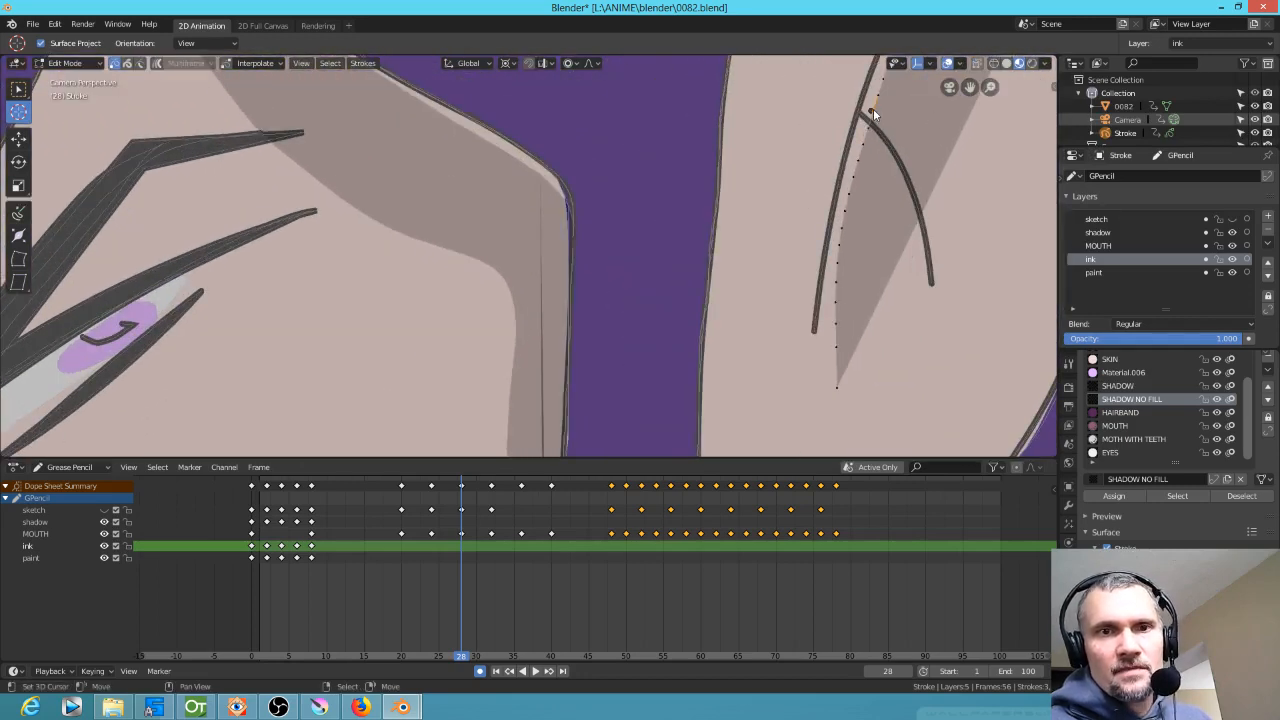
left_click(870, 114)
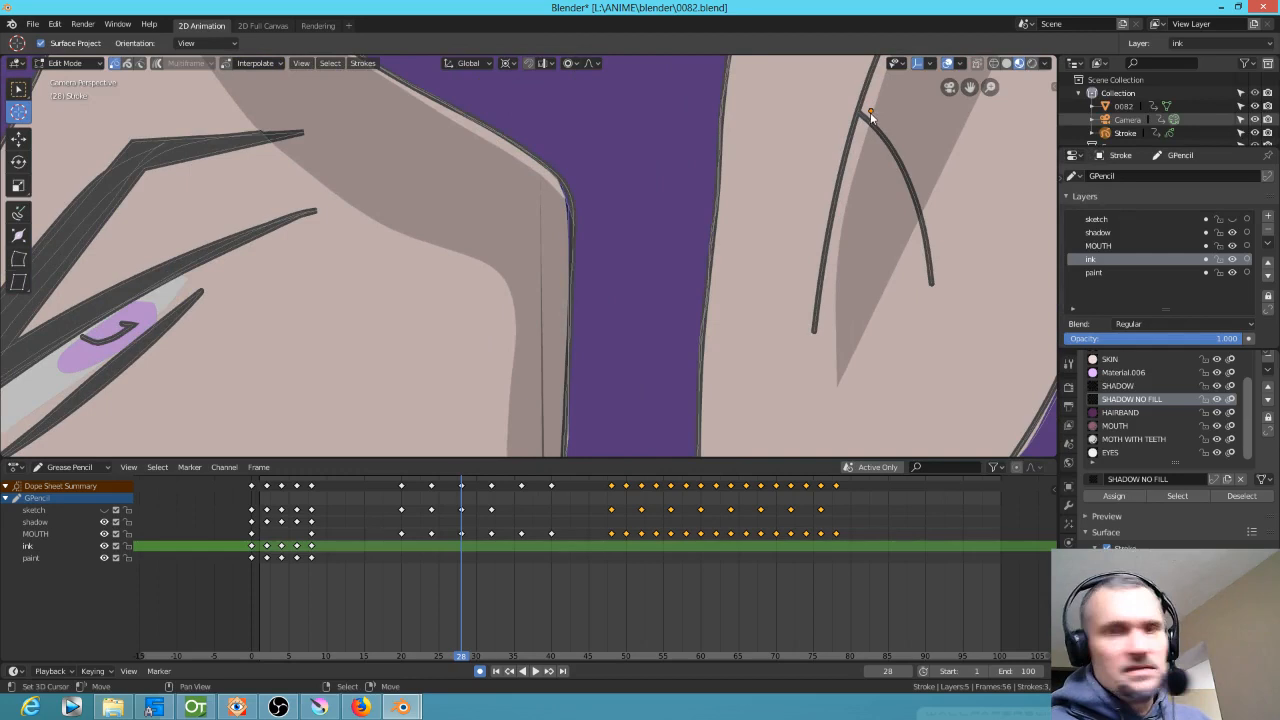
key("x")
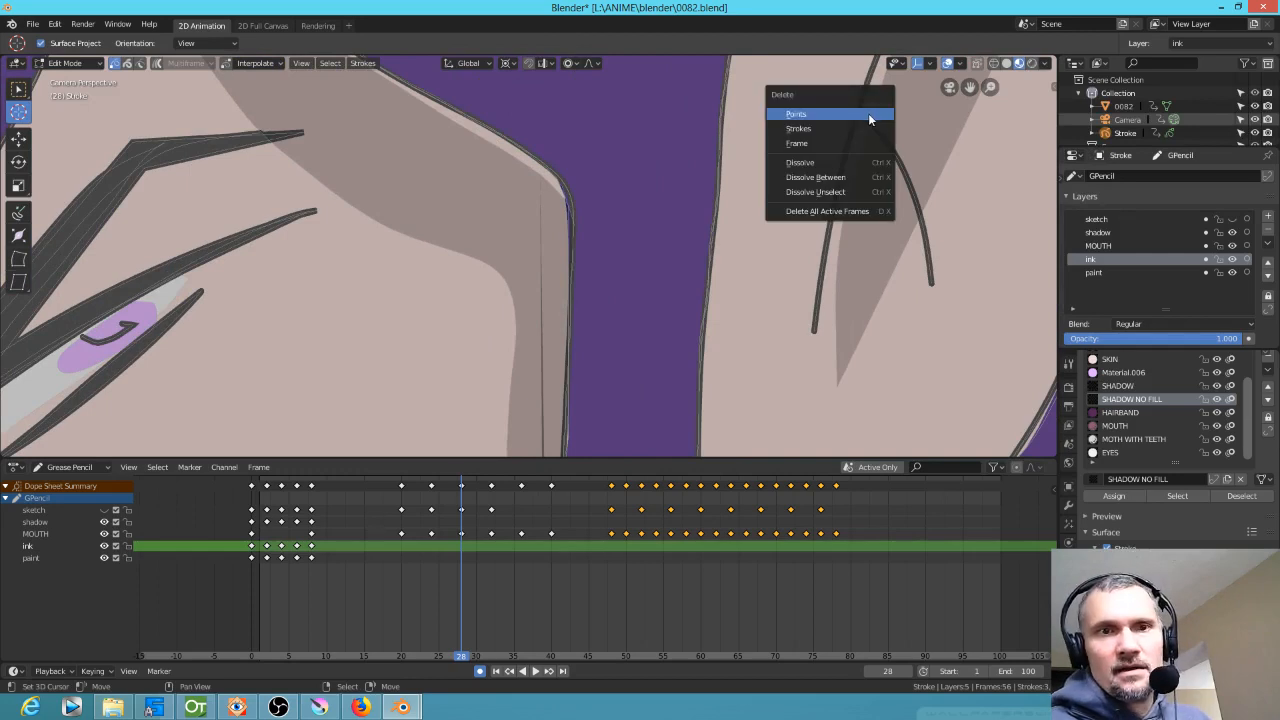
left_click(868, 113)
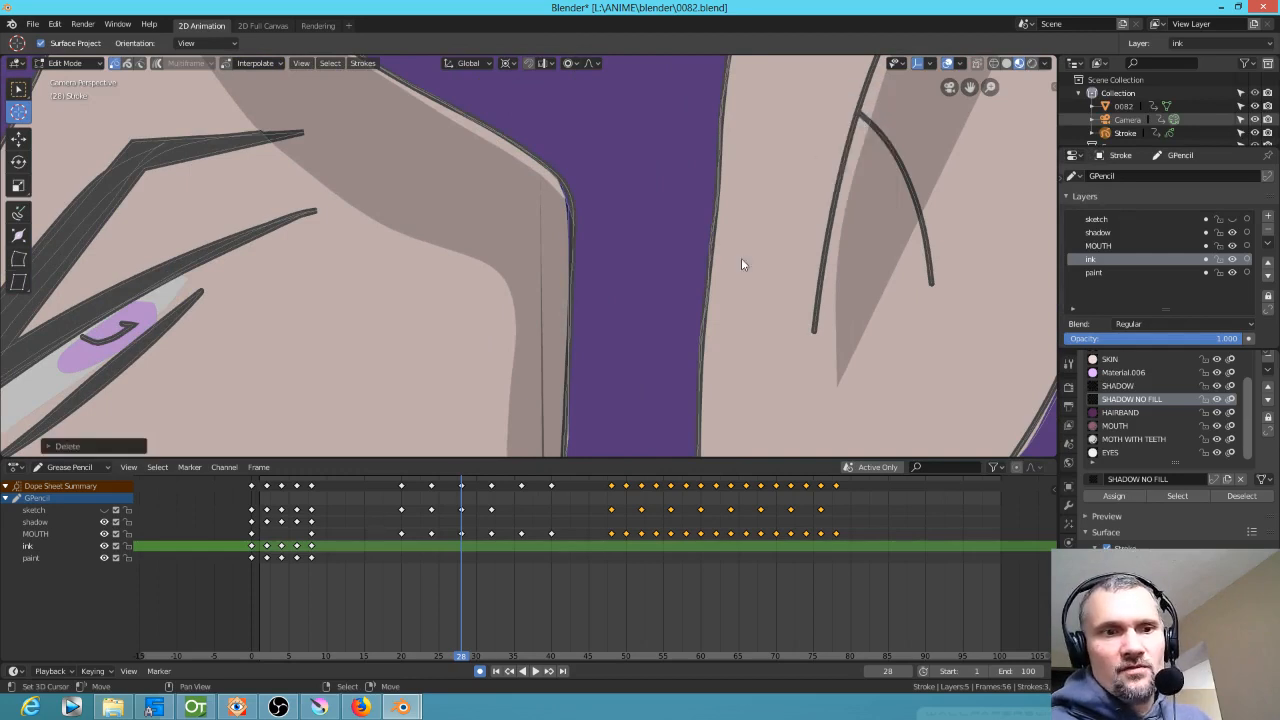
key("space")
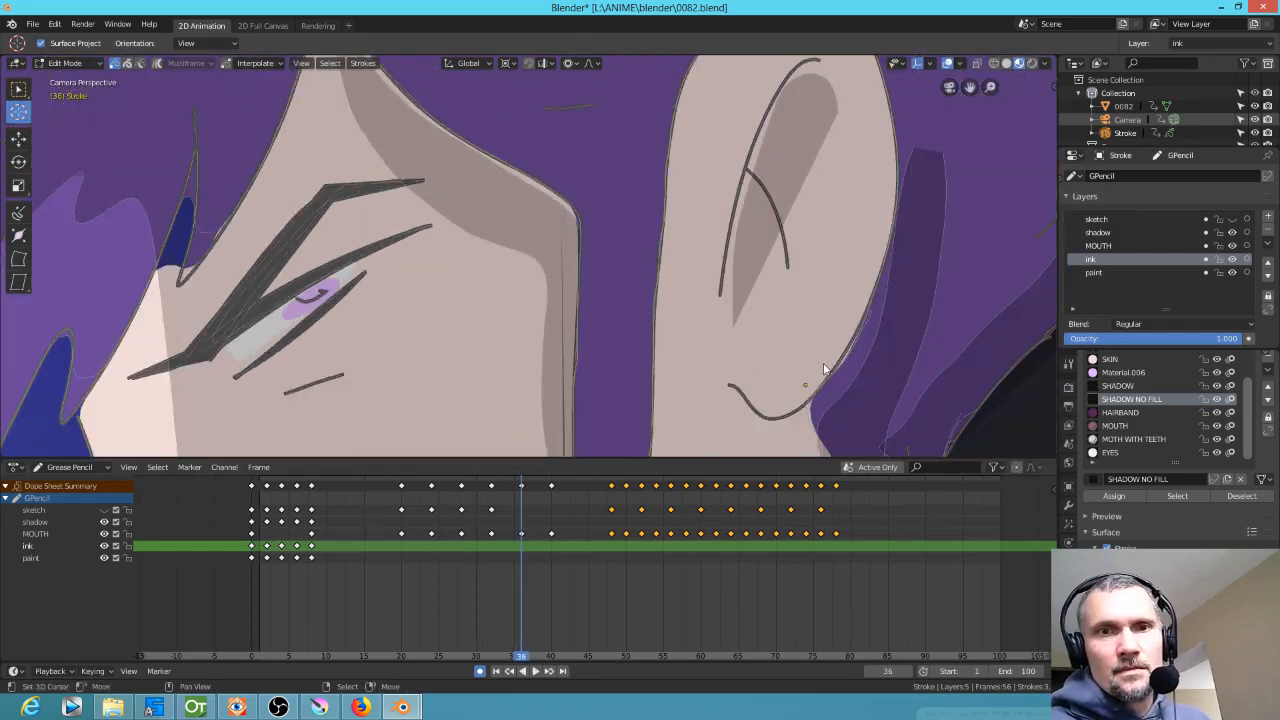
left_click_drag(569, 601, 552, 603)
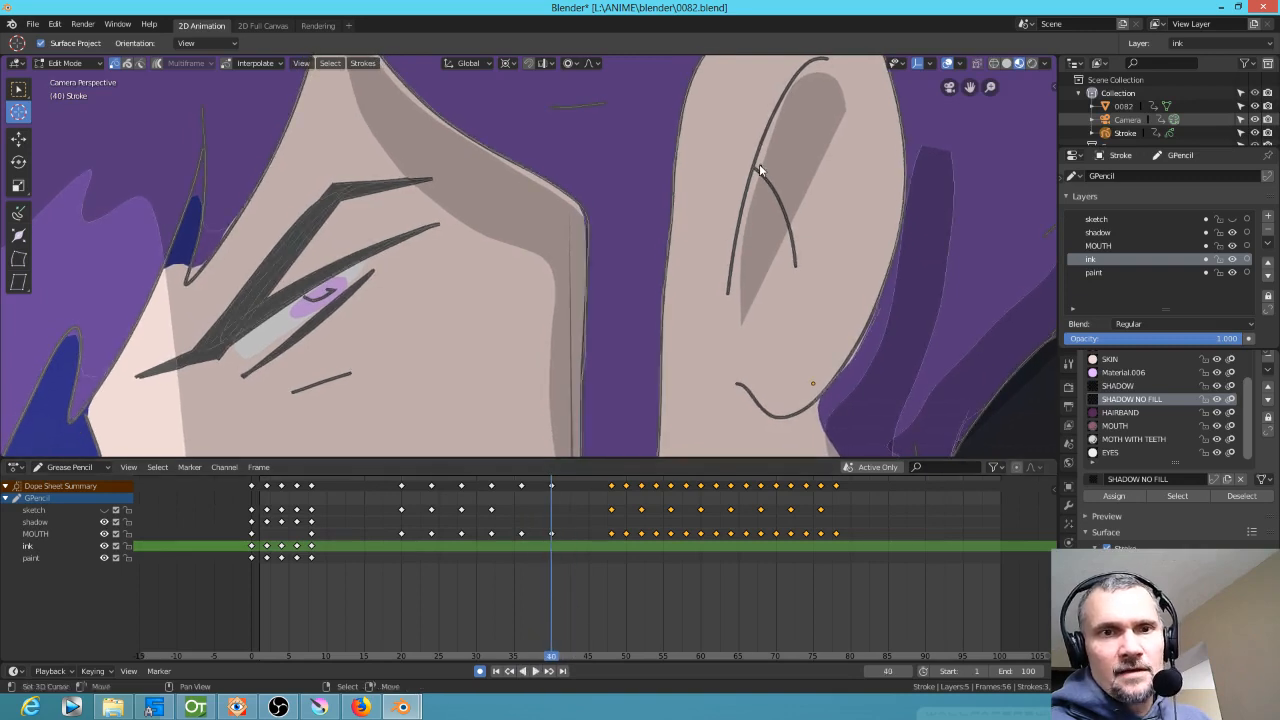
Delete the stray points where the short curved line overshoots the inner ear contour on frame 40
key("x")
left_click(775, 178)
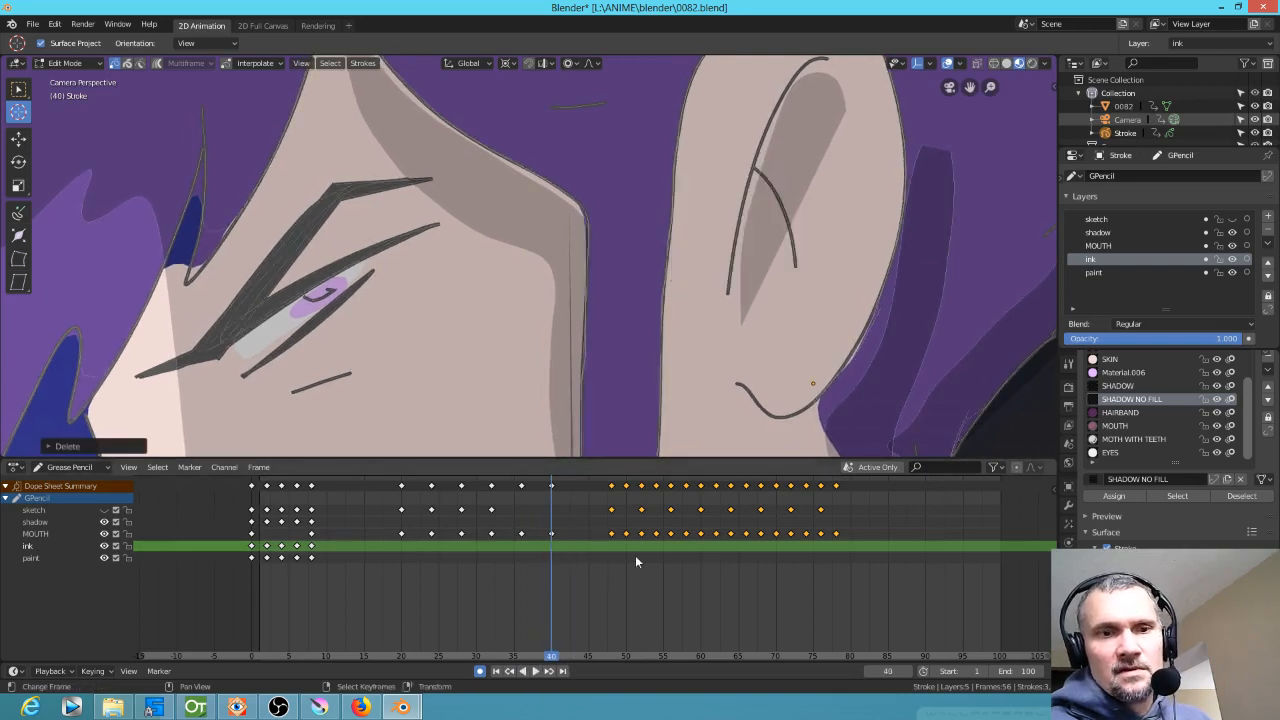
Play the animation from frame 31 to check the full view, and save the file at frame 53
key("space")
left_click_drag(643, 597, 484, 598)
scroll(527, 294, "down", 12)
scroll(548, 285, "down", 4)
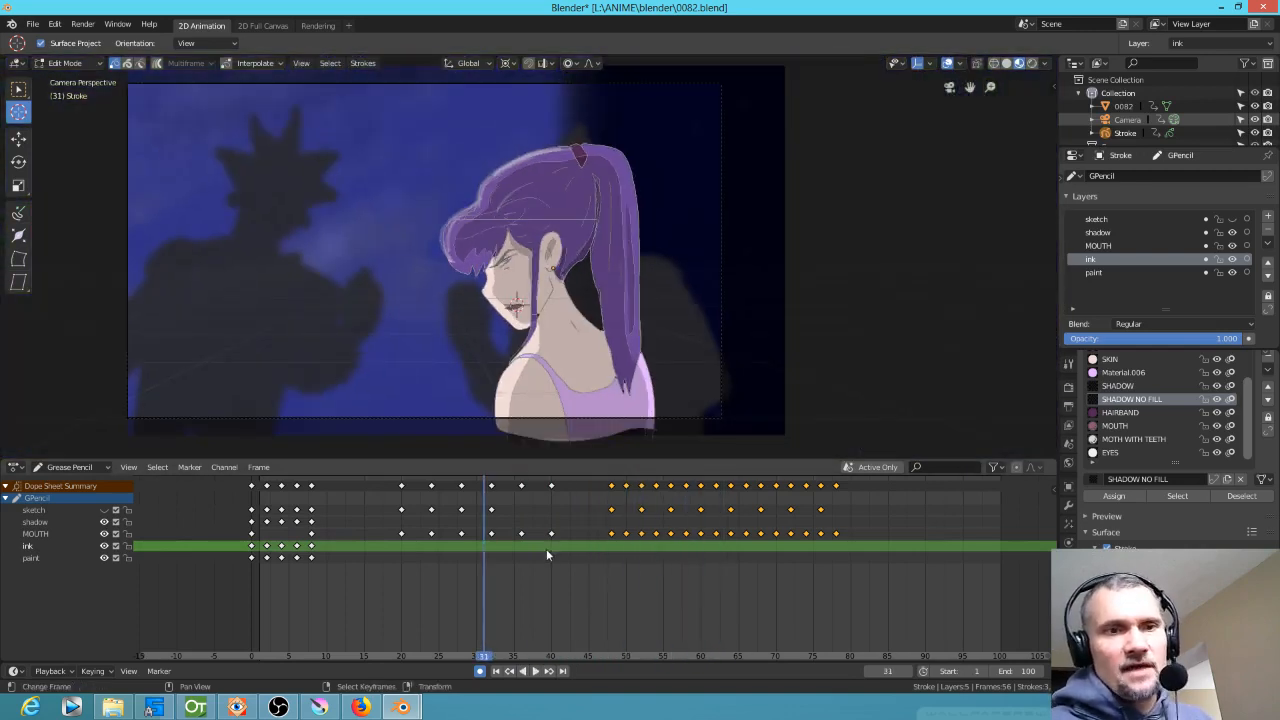
key("space")
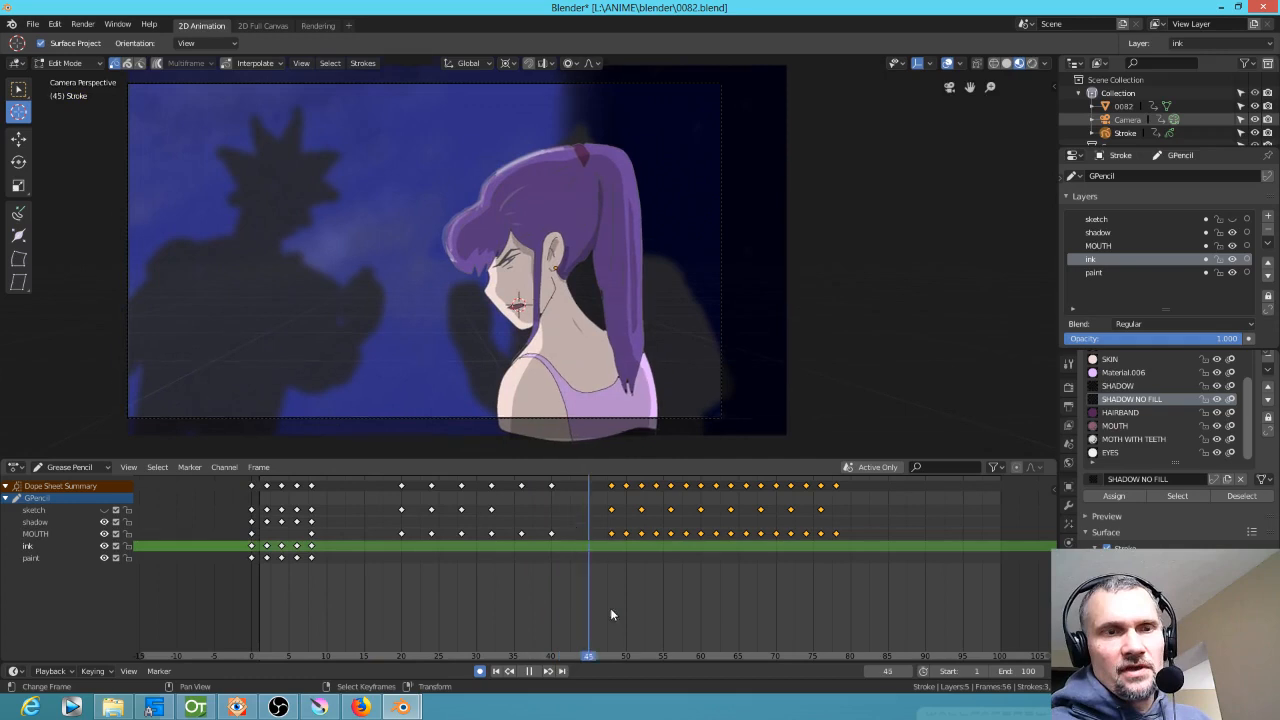
key("space")
left_click_drag(734, 612, 648, 590)
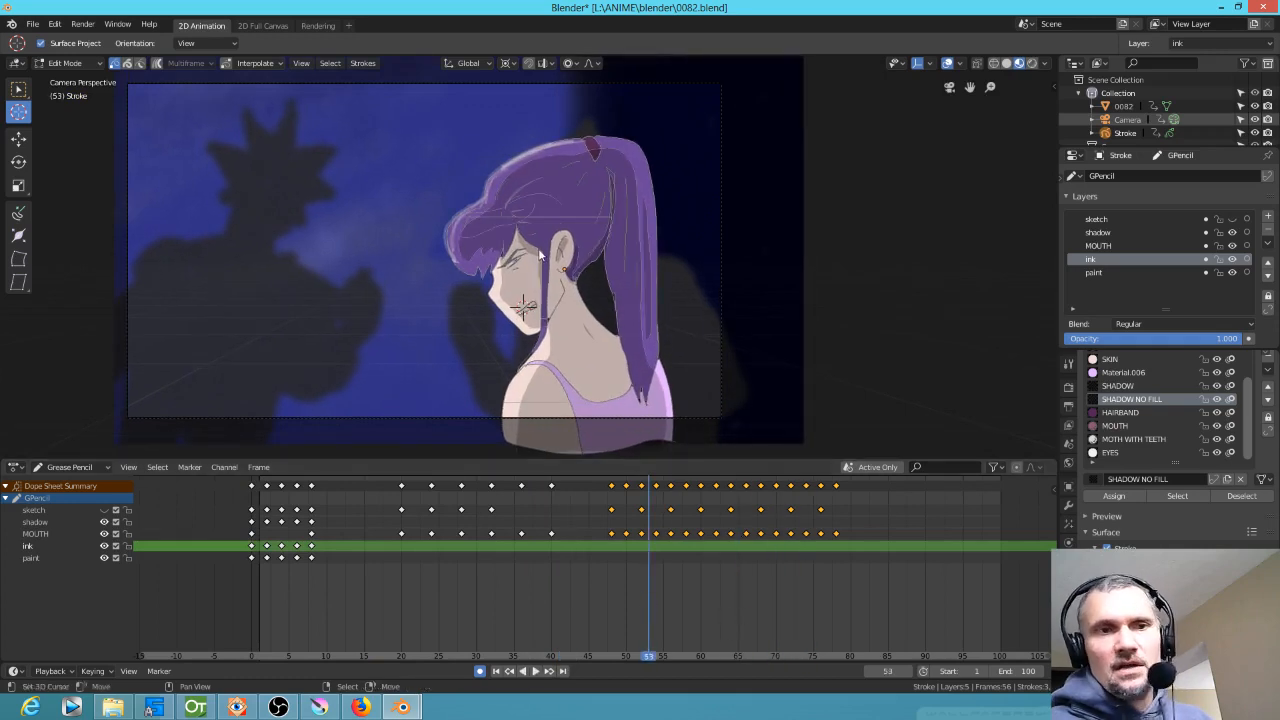
key("ctrl+s")
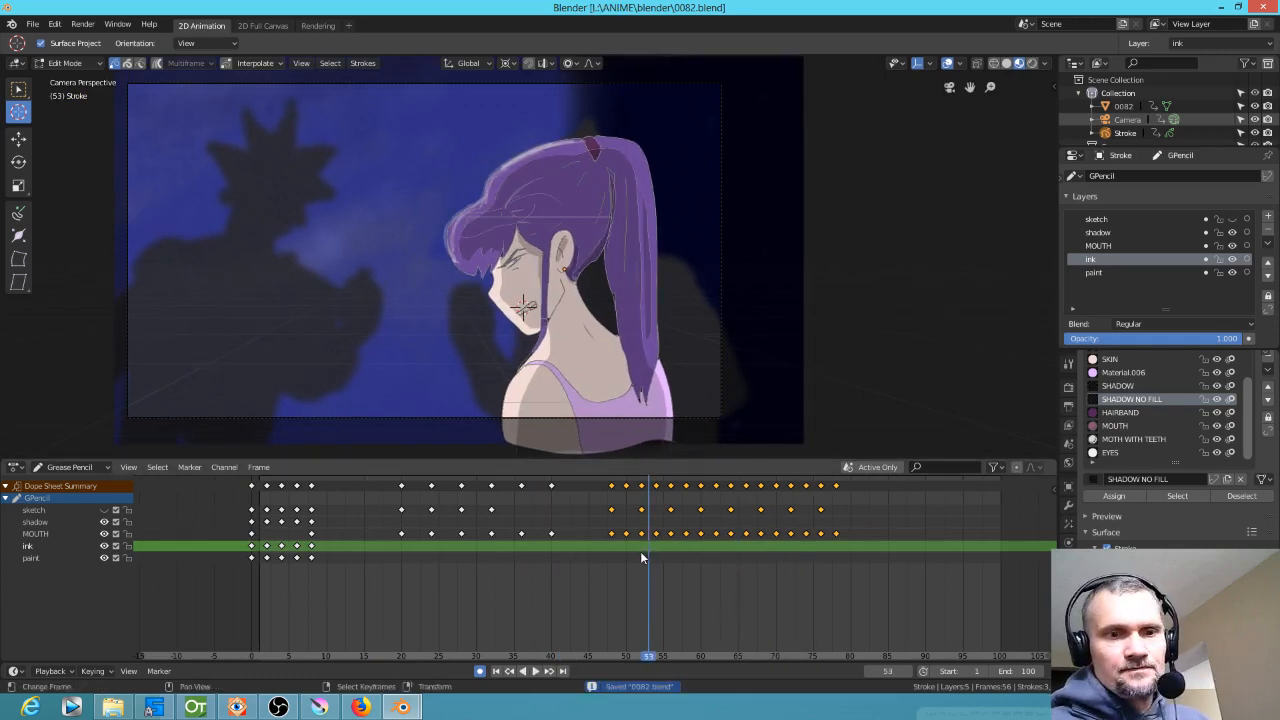
Make the shadow layer active and toggle its visibility off and on to see which hair strokes it holds
scroll(458, 200, "up", 5)
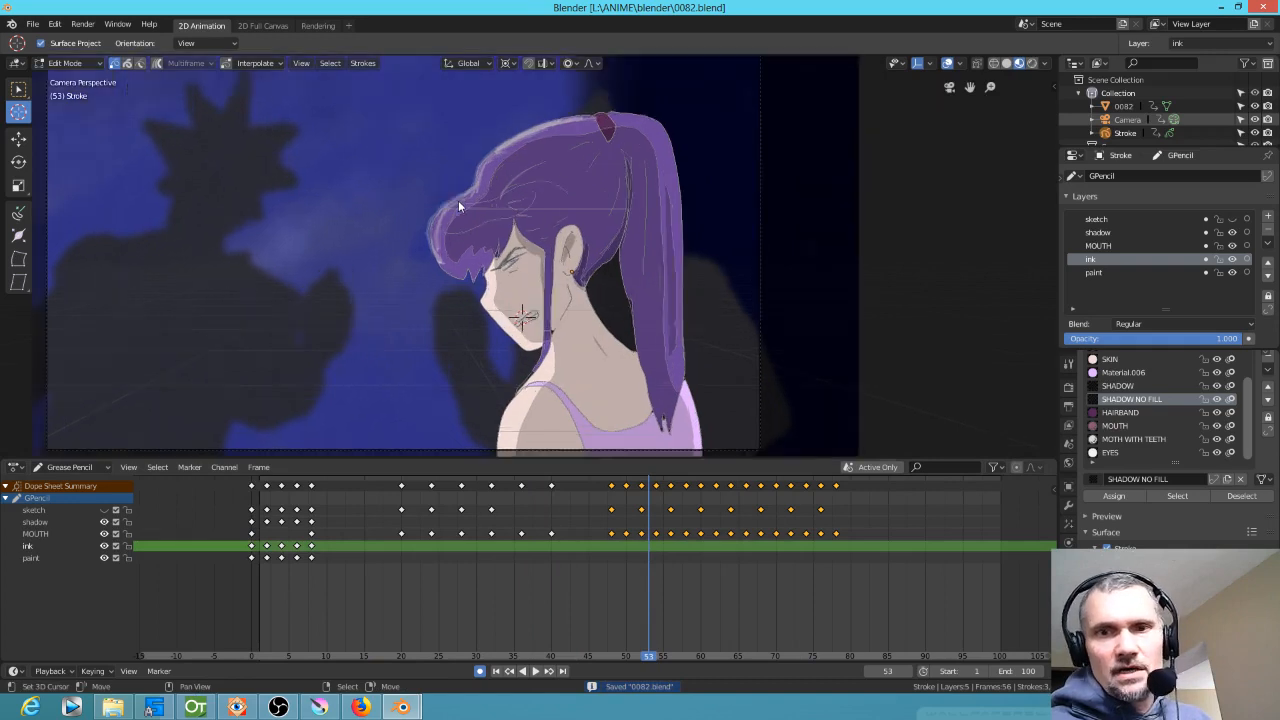
scroll(461, 208, "up", 2)
middle_click_drag(542, 203, 594, 316, "shift")
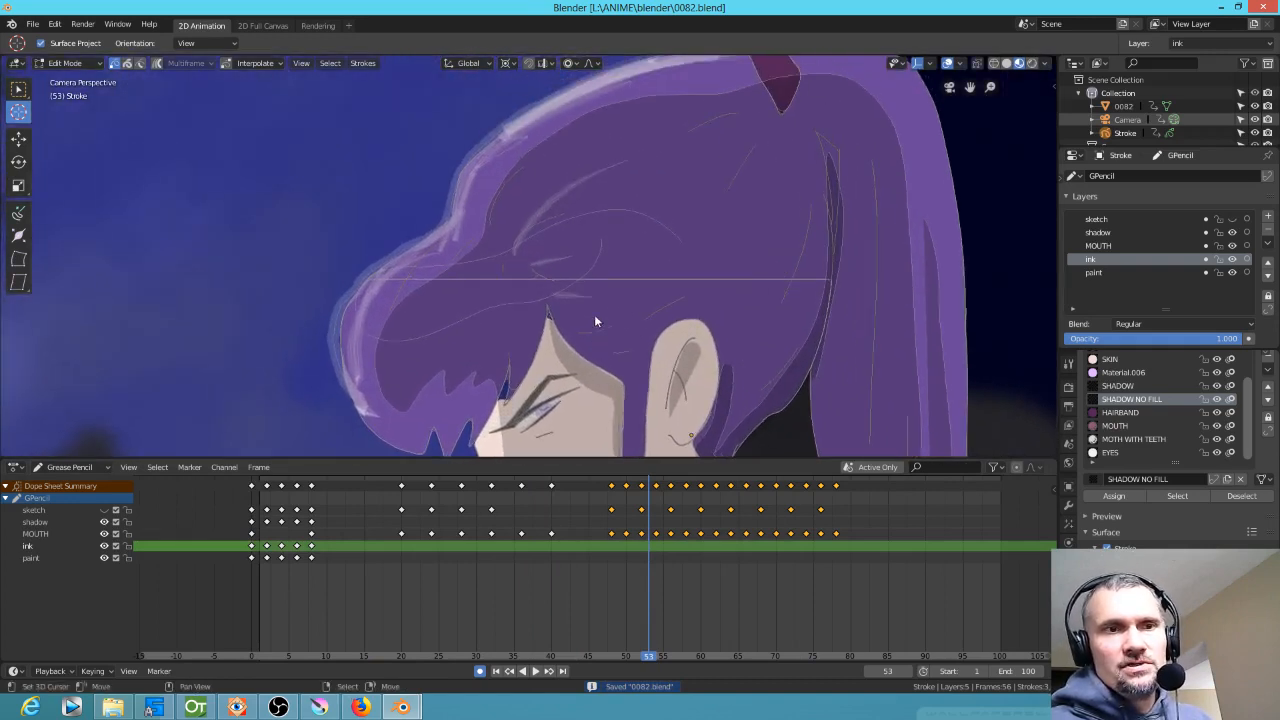
scroll(594, 316, "down", 1)
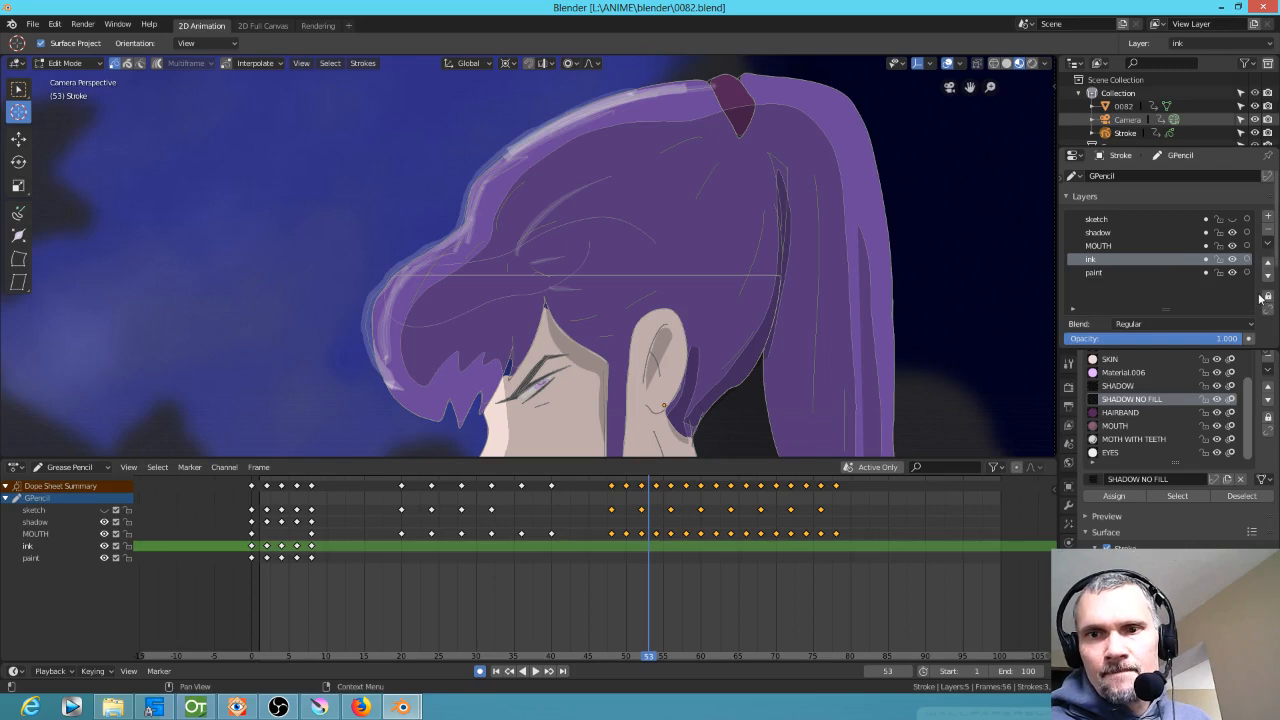
left_click(1145, 232)
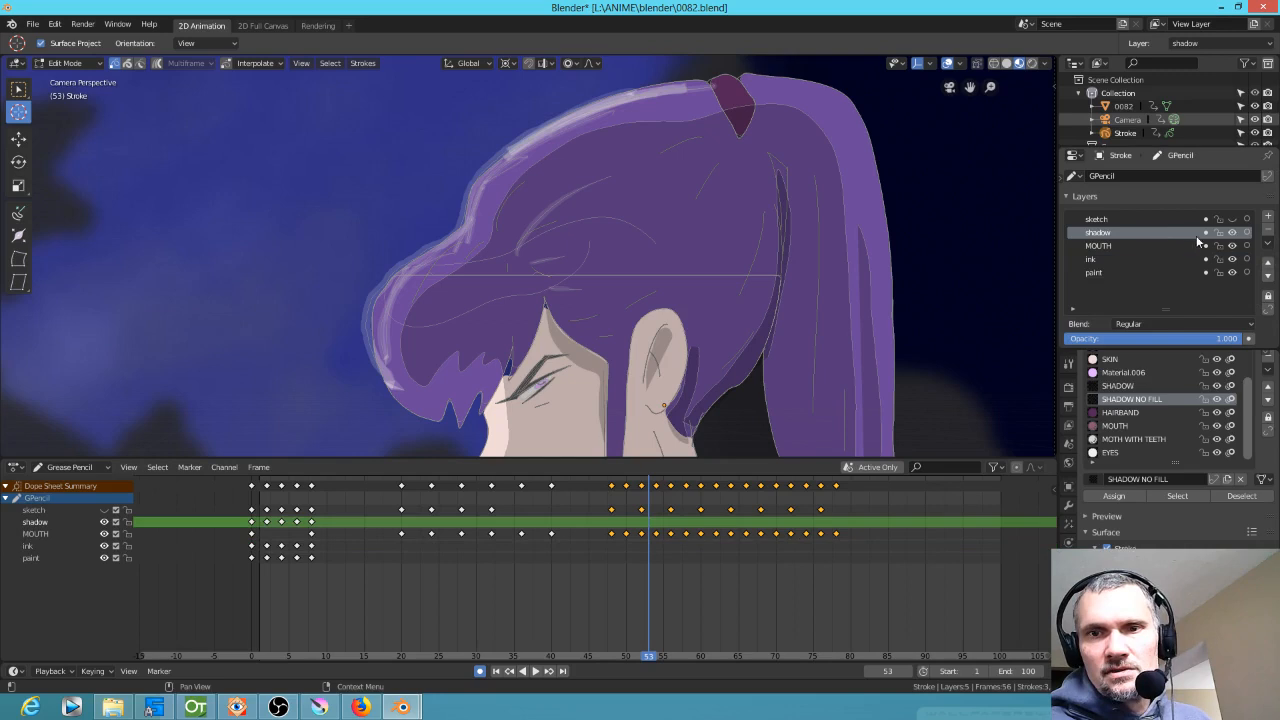
left_click(1232, 233)
left_click(1232, 233)
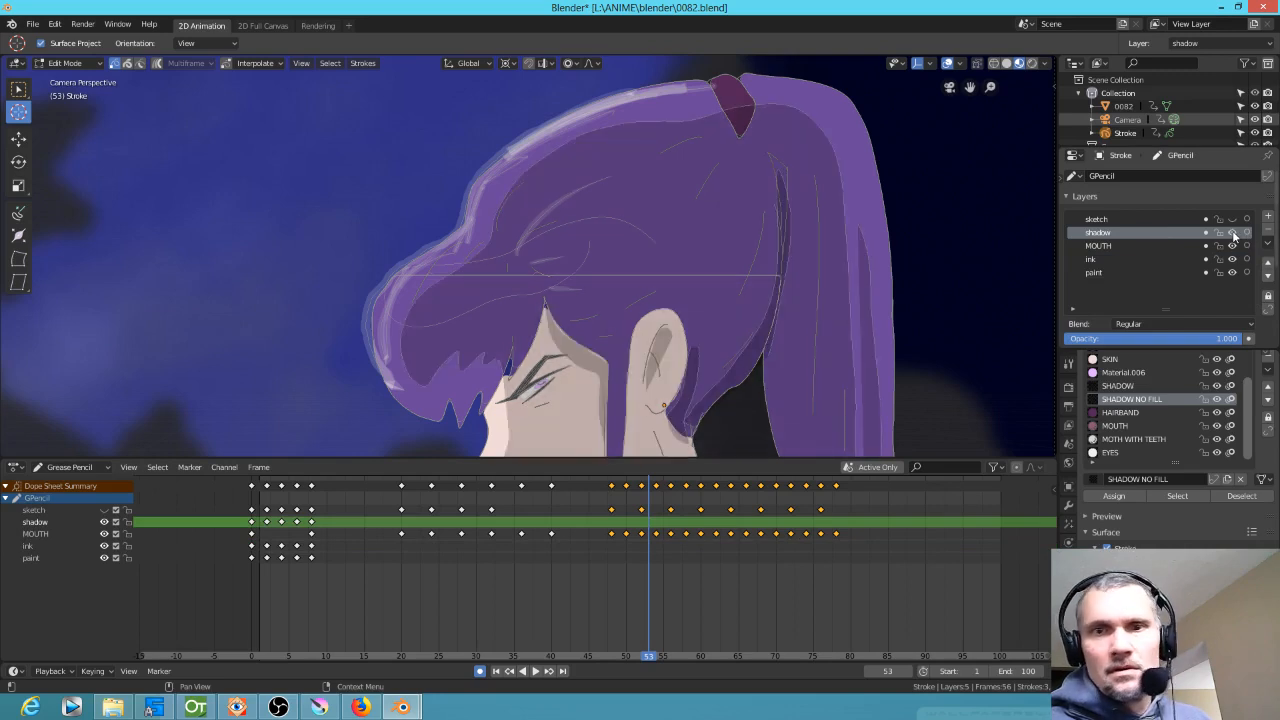
Toggle the ink layer's visibility repeatedly to examine which hair details belong to it, leaving the layer shown
left_click(1232, 259)
left_click(1232, 259)
left_click(1232, 259)
left_click(1232, 259)
left_click(1232, 259)
left_click(1232, 259)
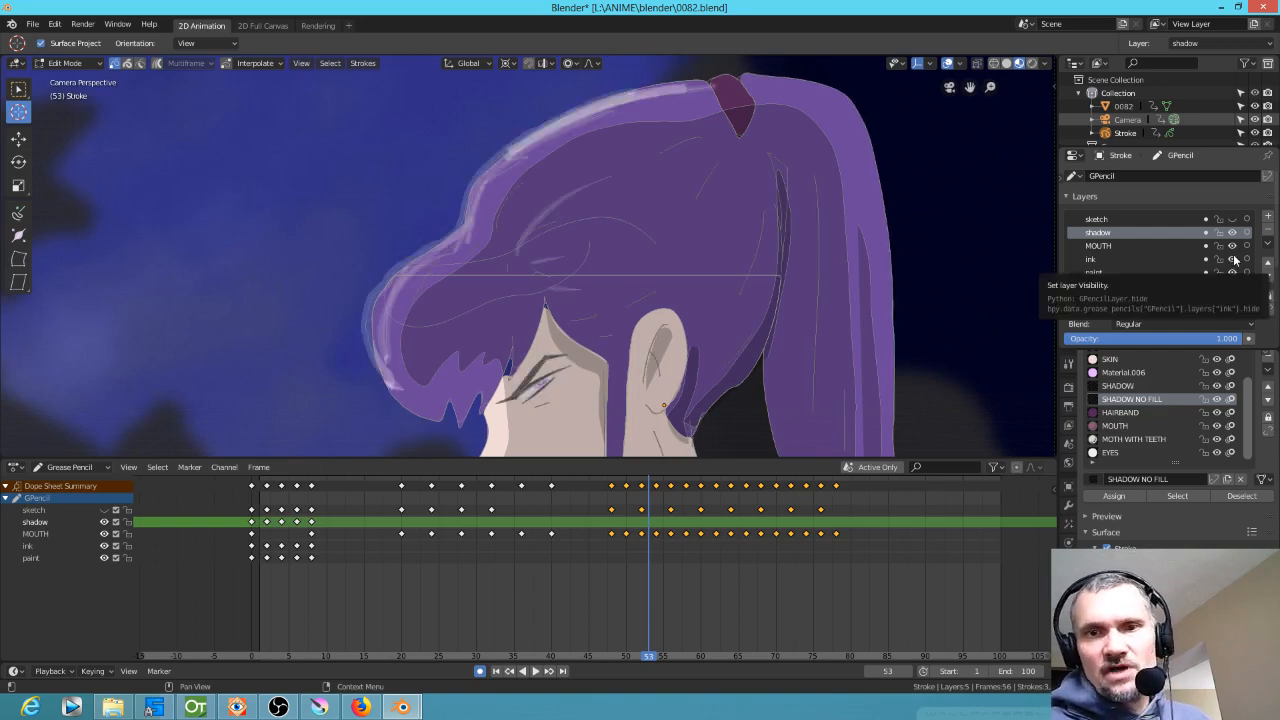
left_click(1232, 259)
left_click(1232, 259)
left_click(1233, 259)
left_click(1233, 259)
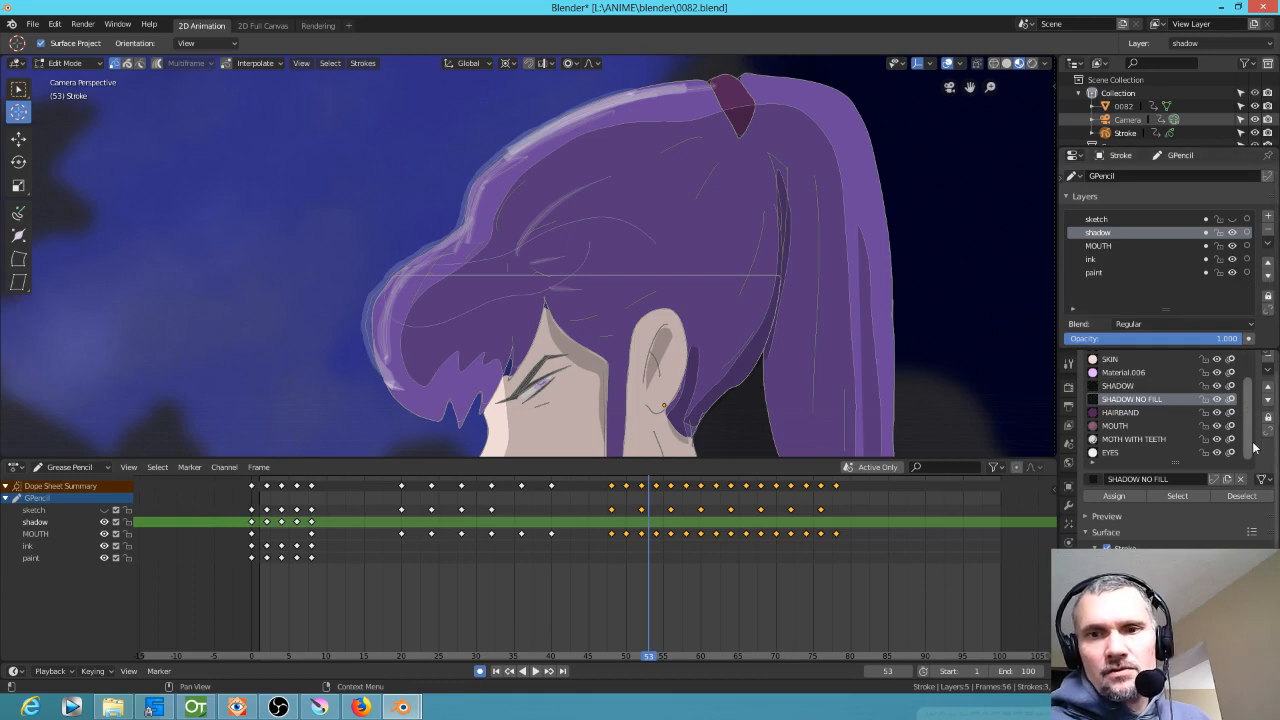
Toggle the HILITE NO FILL material's visibility to examine which hair strokes use it, leaving the material shown
scroll(1254, 441, "up", 4)
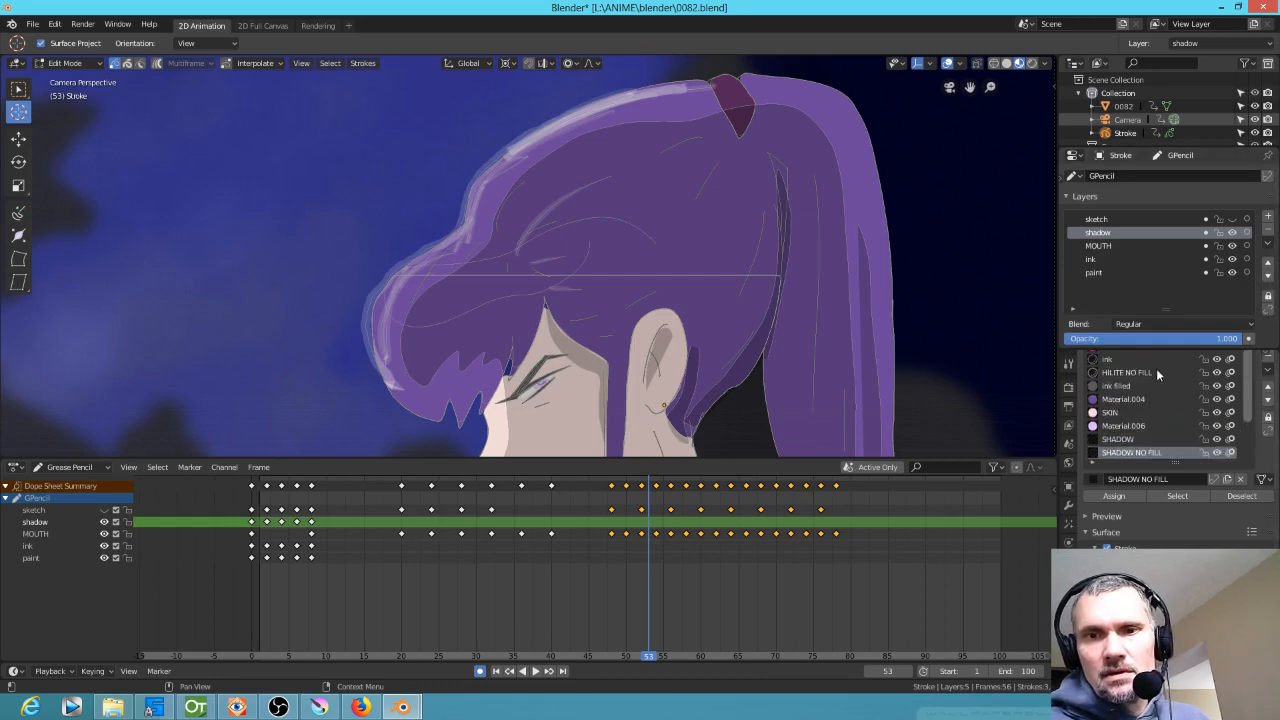
left_click(1218, 374)
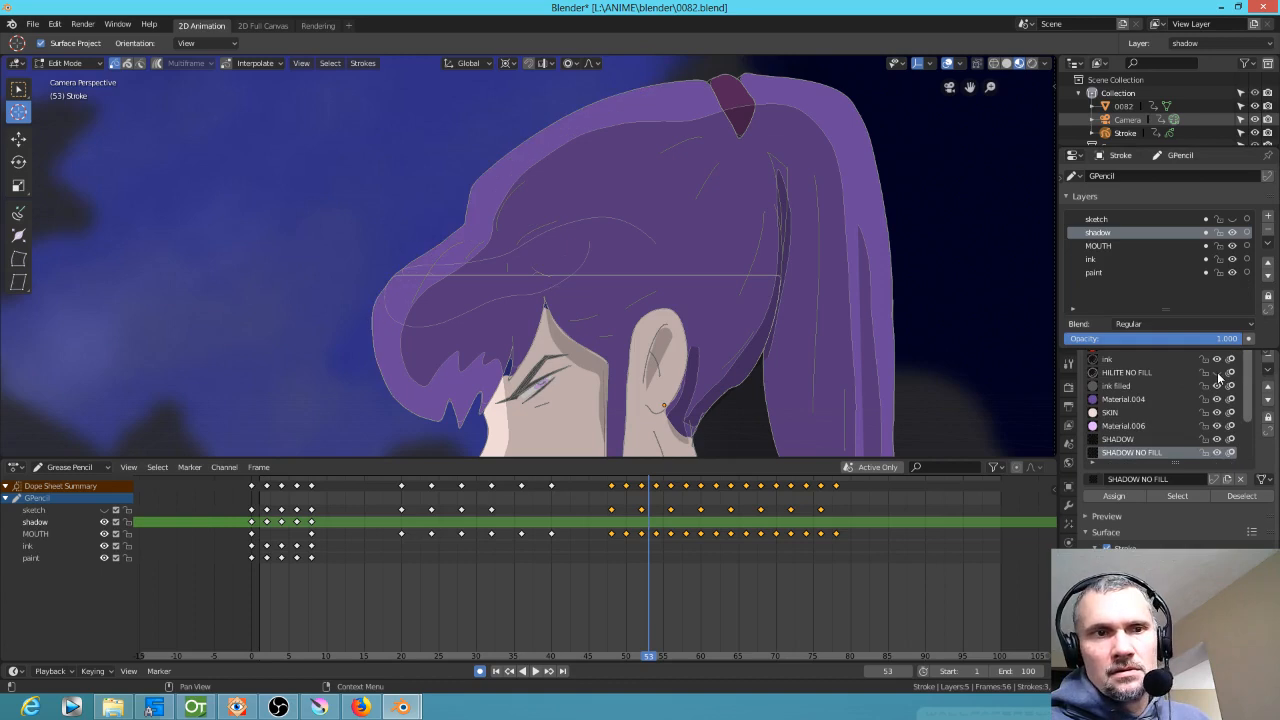
left_click(1218, 376)
left_click(1218, 376)
left_click(1218, 376)
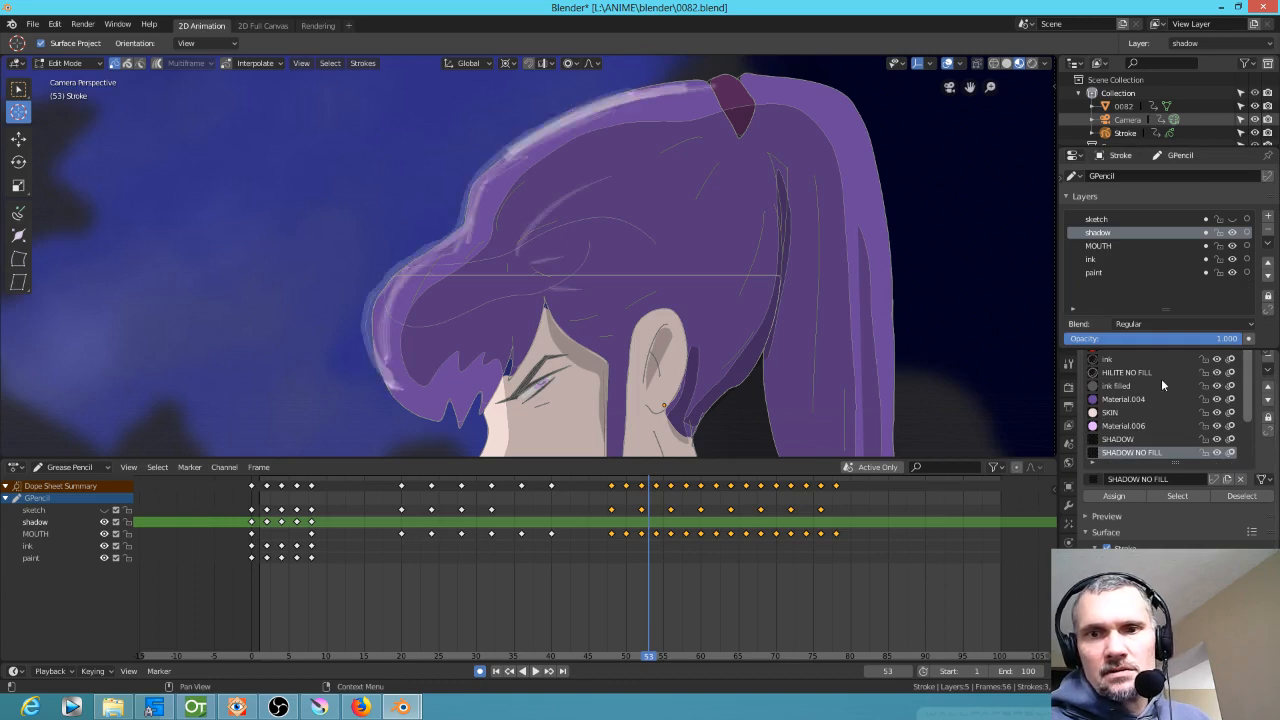
Isolate the HILITE NO FILL material by locking all other materials, and select all of its strokes
left_click(1152, 372)
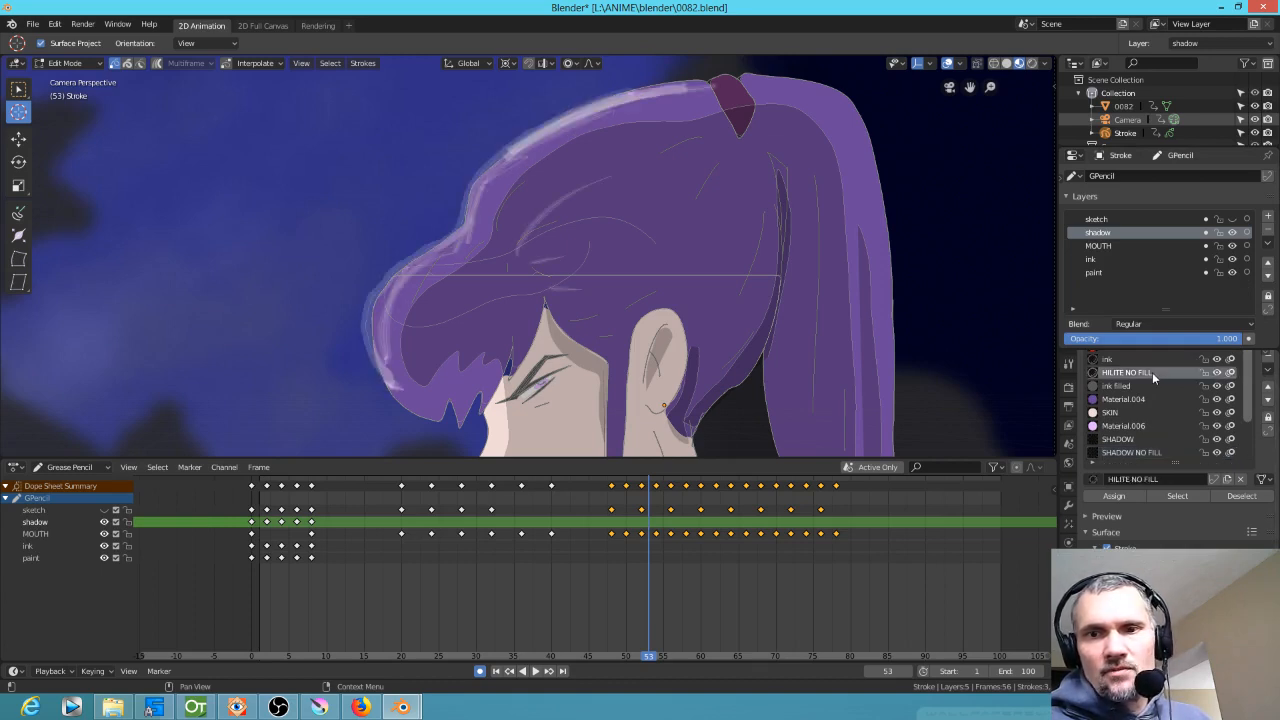
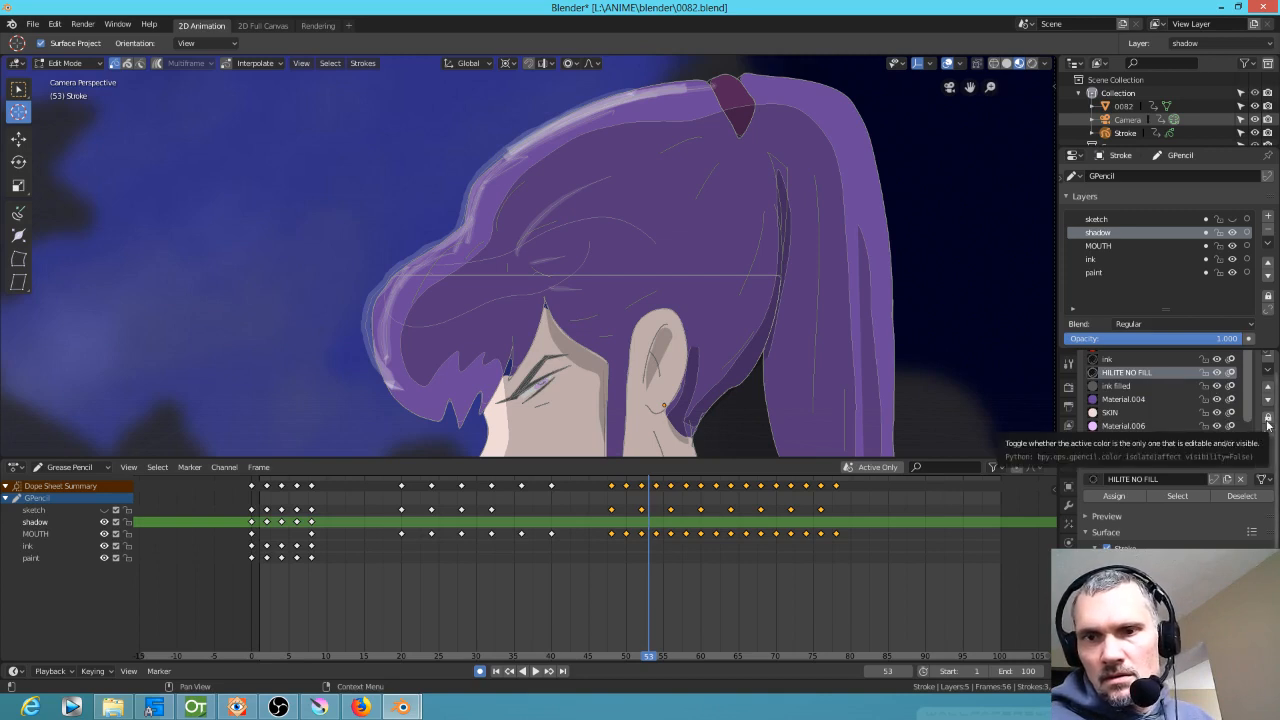
left_click(1267, 420)
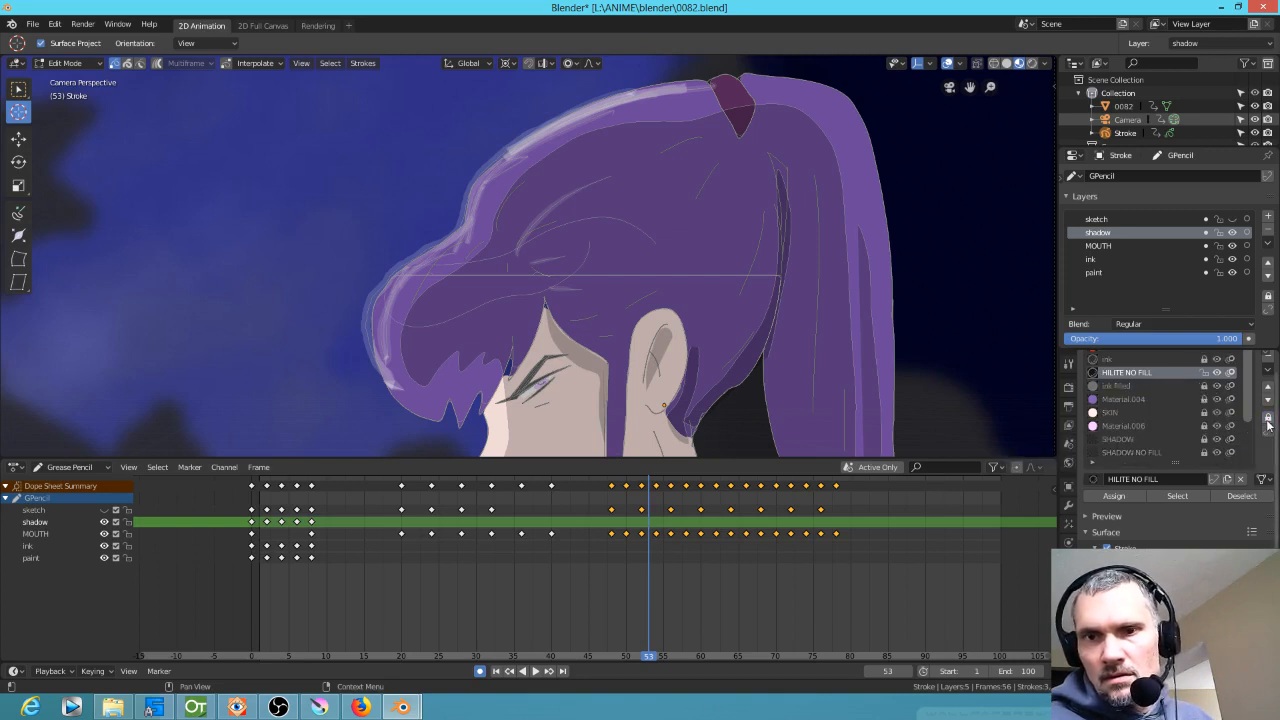
right_click(562, 247)
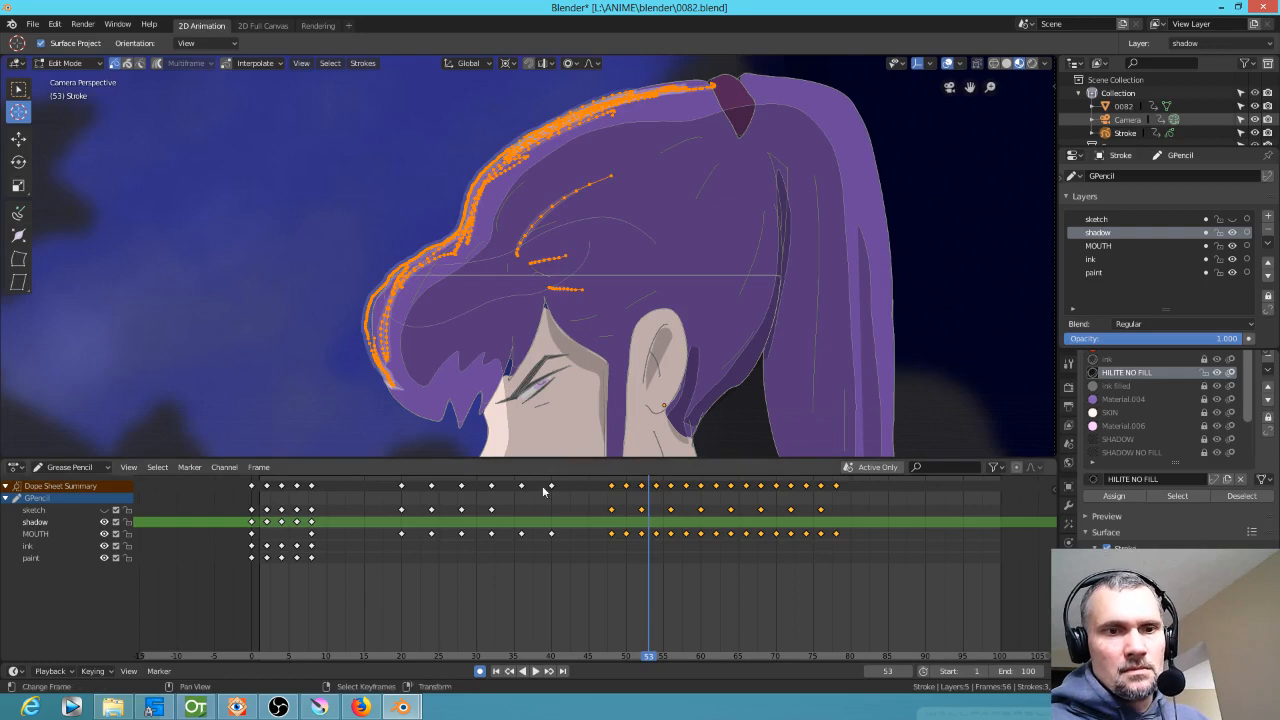
On frame 0, delete the highlight strokes running along the outer edge of the hair's top and left side
left_click(632, 584)
left_click_drag(633, 585, 251, 537)
key("a")
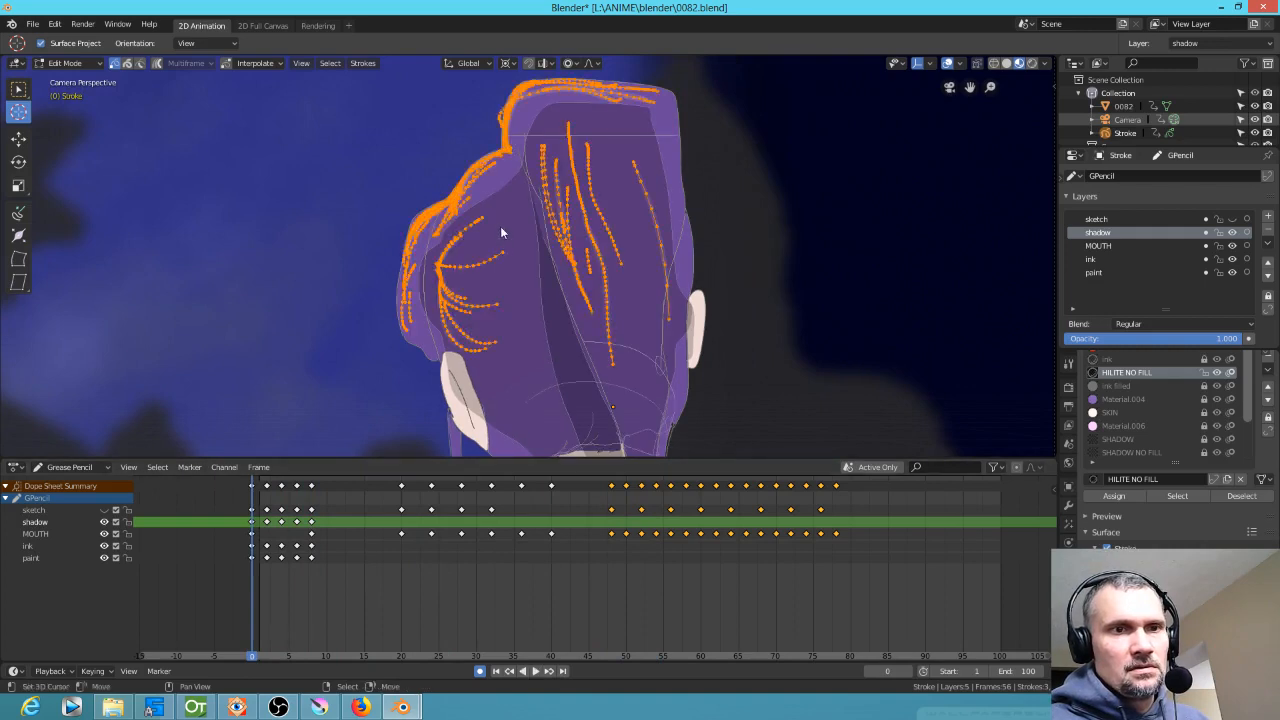
left_click(451, 200)
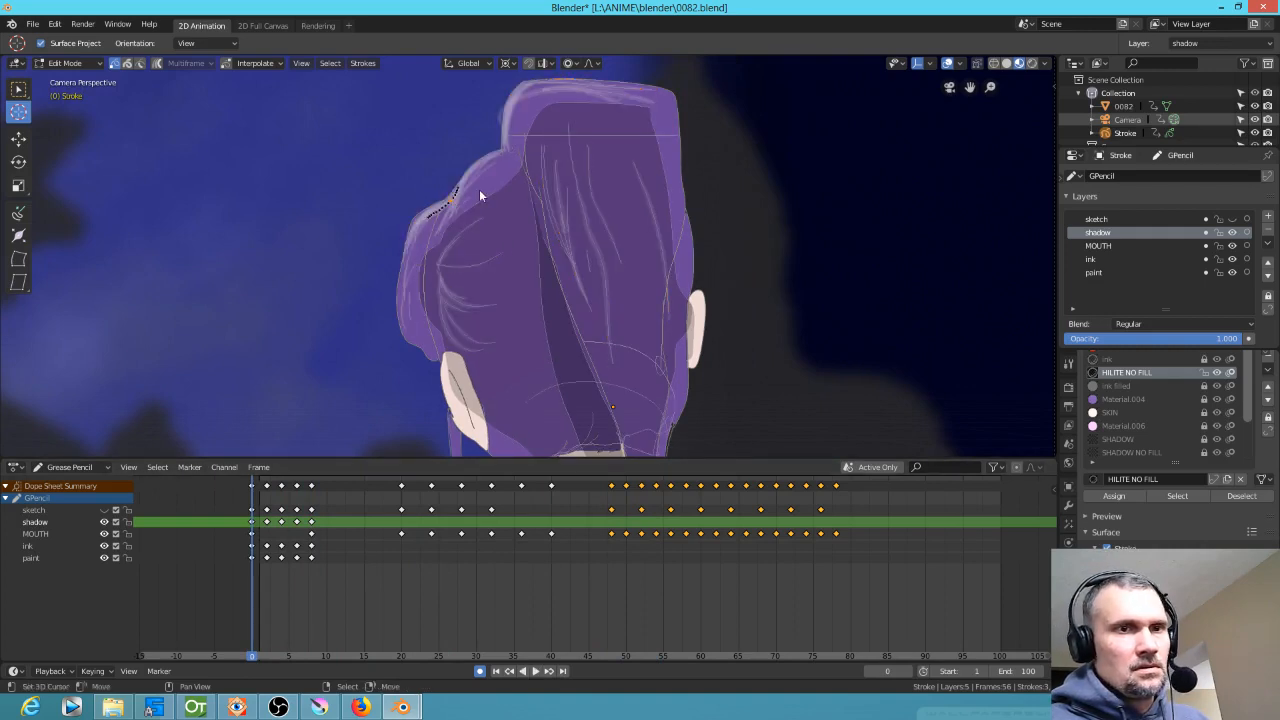
mouse_move(720, 95)
middle_mouse_down("shift")
mouse_move(734, 201)
mouse_move(743, 185)
middle_mouse_up("shift")
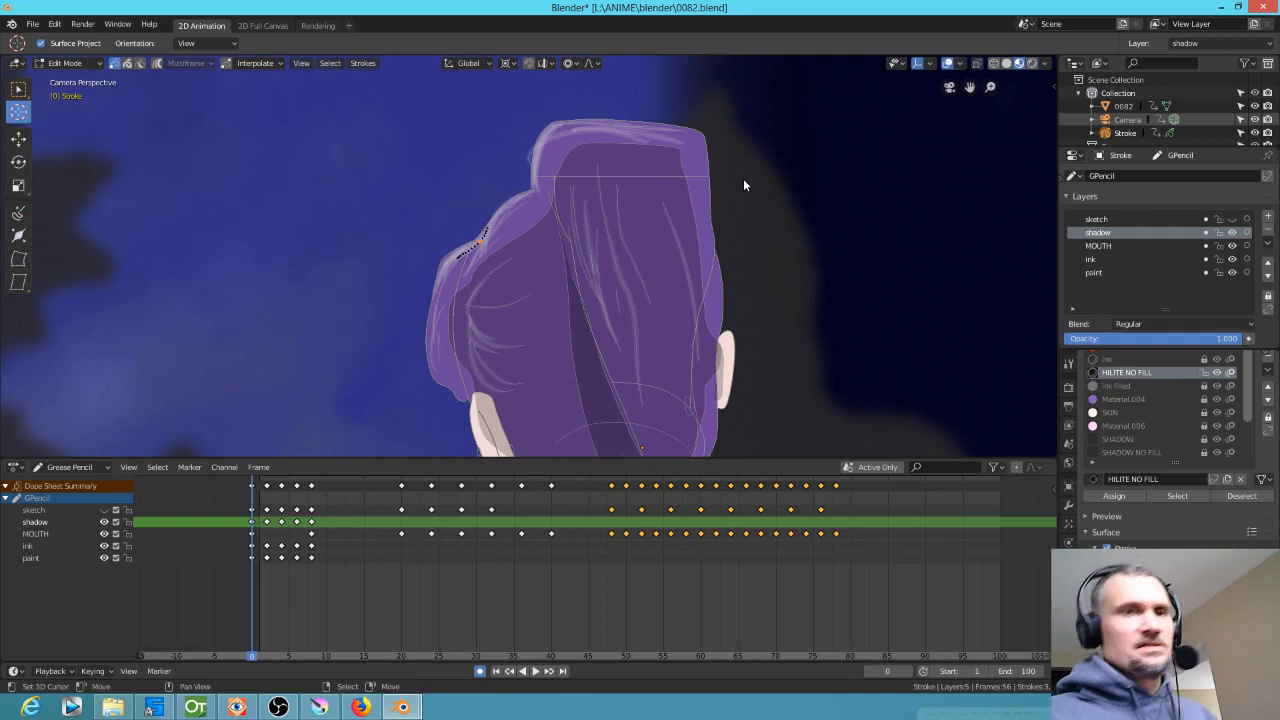
mouse_move(700, 99)
left_mouse_down()
mouse_move(554, 99)
mouse_move(486, 177)
mouse_move(396, 352)
mouse_move(452, 258)
mouse_move(616, 132)
mouse_move(691, 141)
left_mouse_up()
key("x")
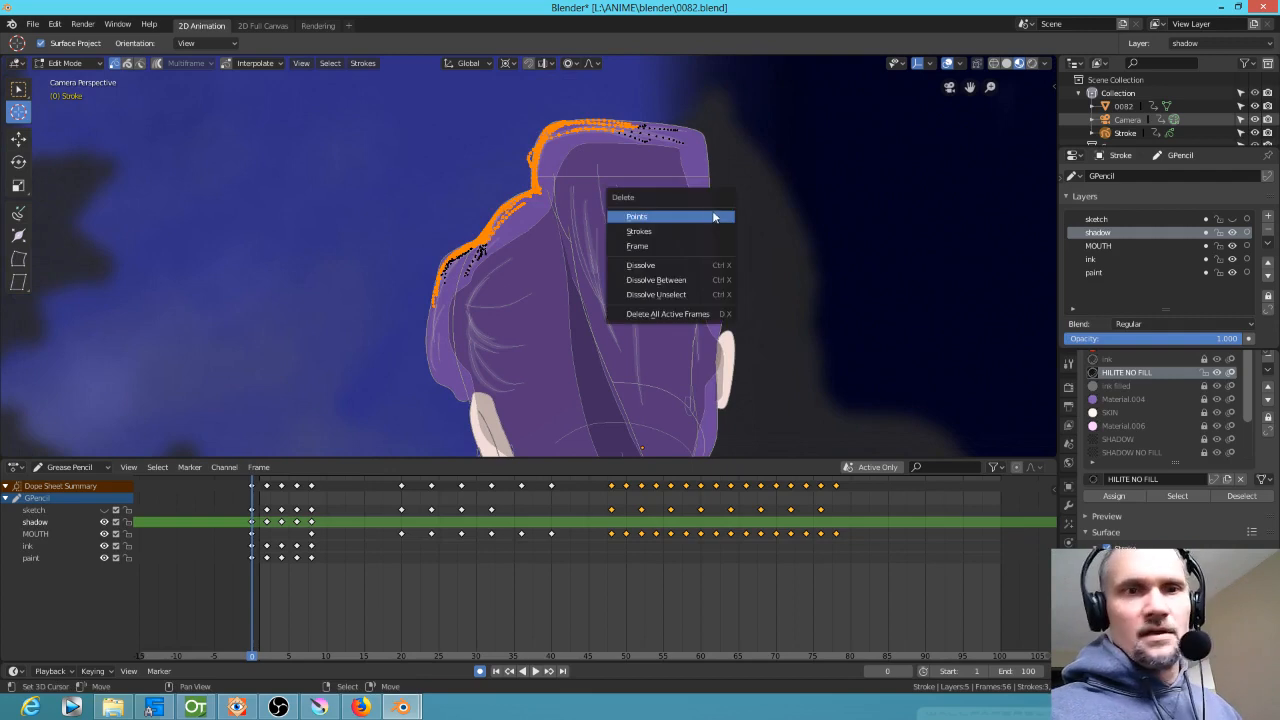
left_click(695, 226)
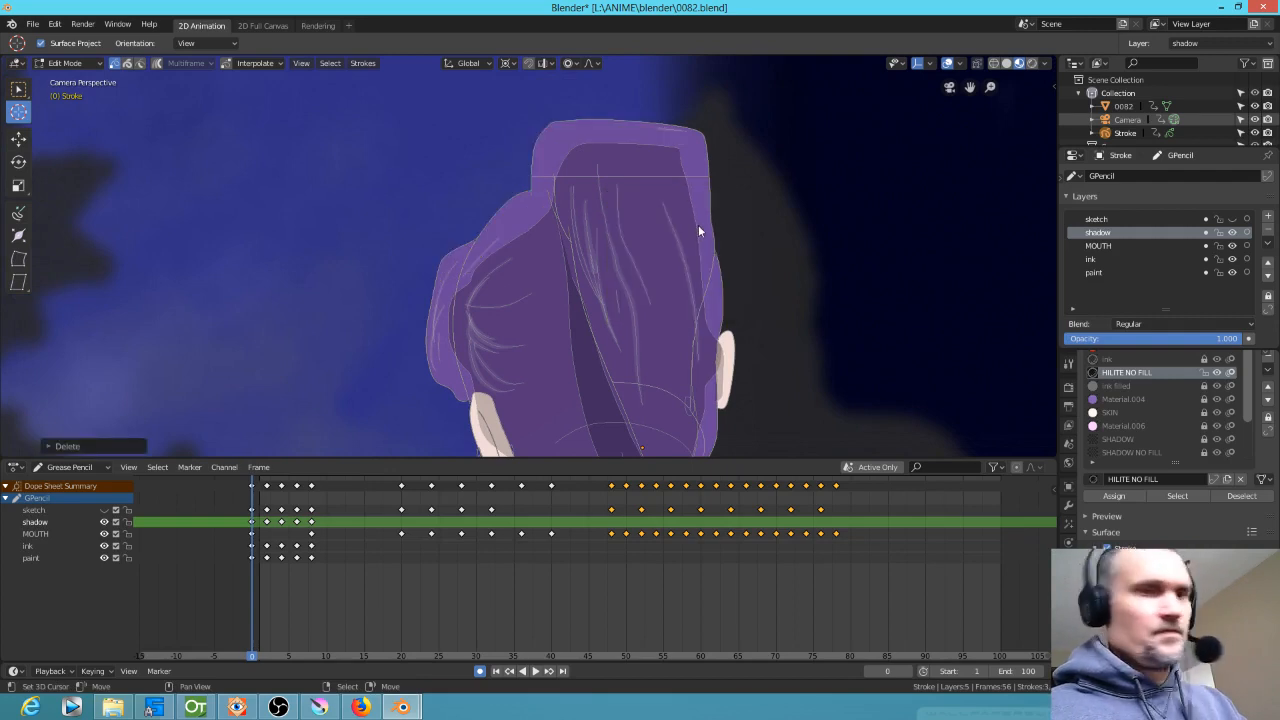
On frame 2, delete the highlight strokes along the outer edge of the ponytail and hair
key("Right")
key("Right")
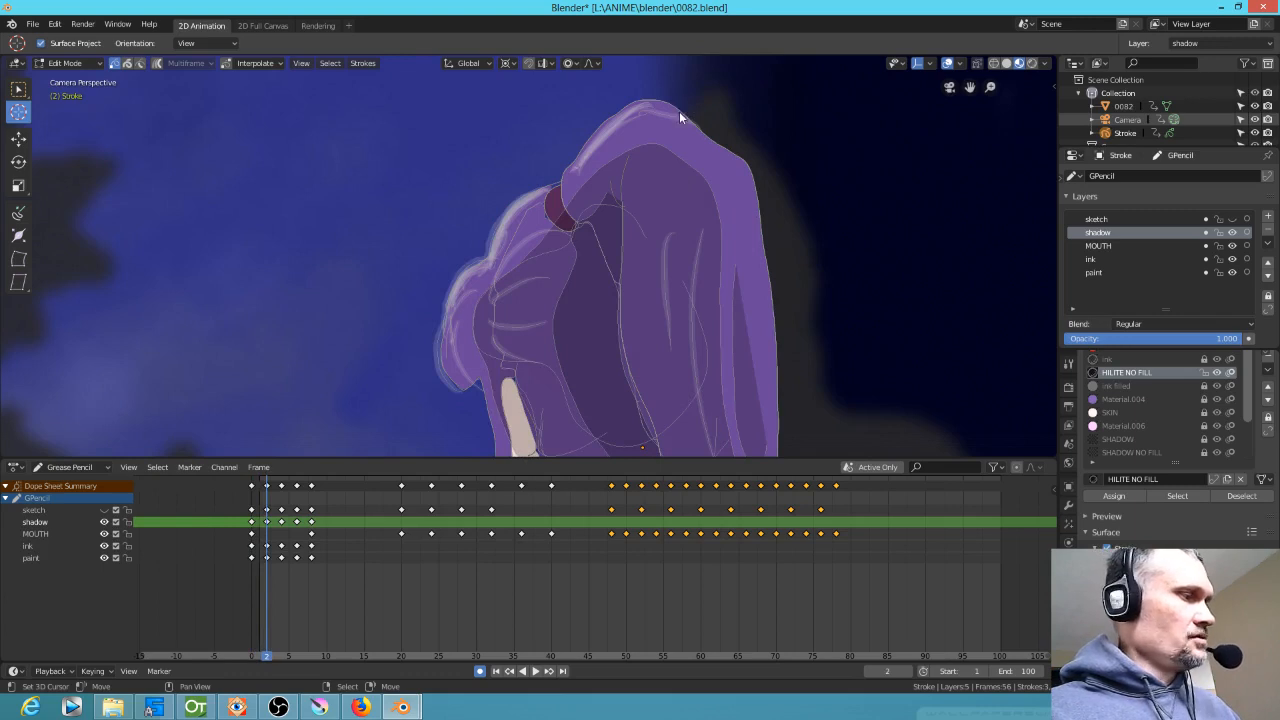
mouse_move(625, 80)
left_mouse_down("ctrl")
mouse_move(508, 191)
mouse_move(418, 347)
mouse_move(451, 371)
mouse_move(466, 289)
mouse_move(509, 243)
mouse_move(657, 113)
mouse_move(708, 103)
left_mouse_up("ctrl")
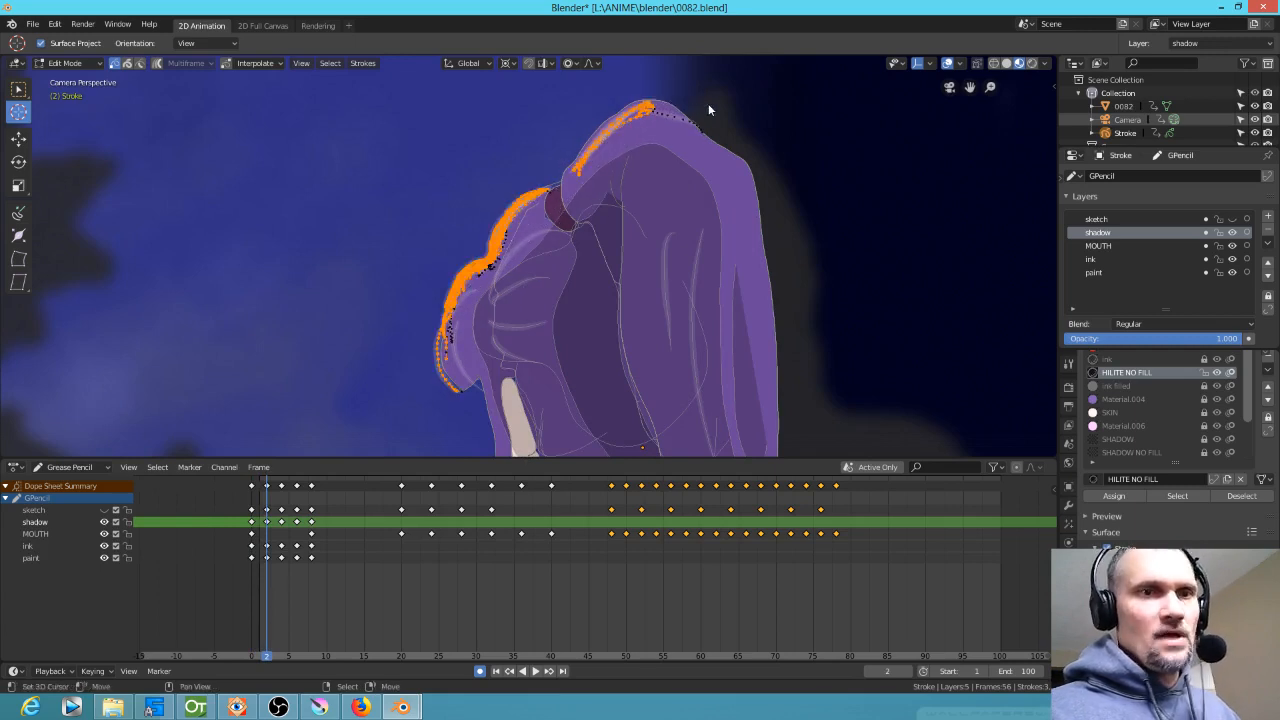
key("x")
left_click(633, 239)
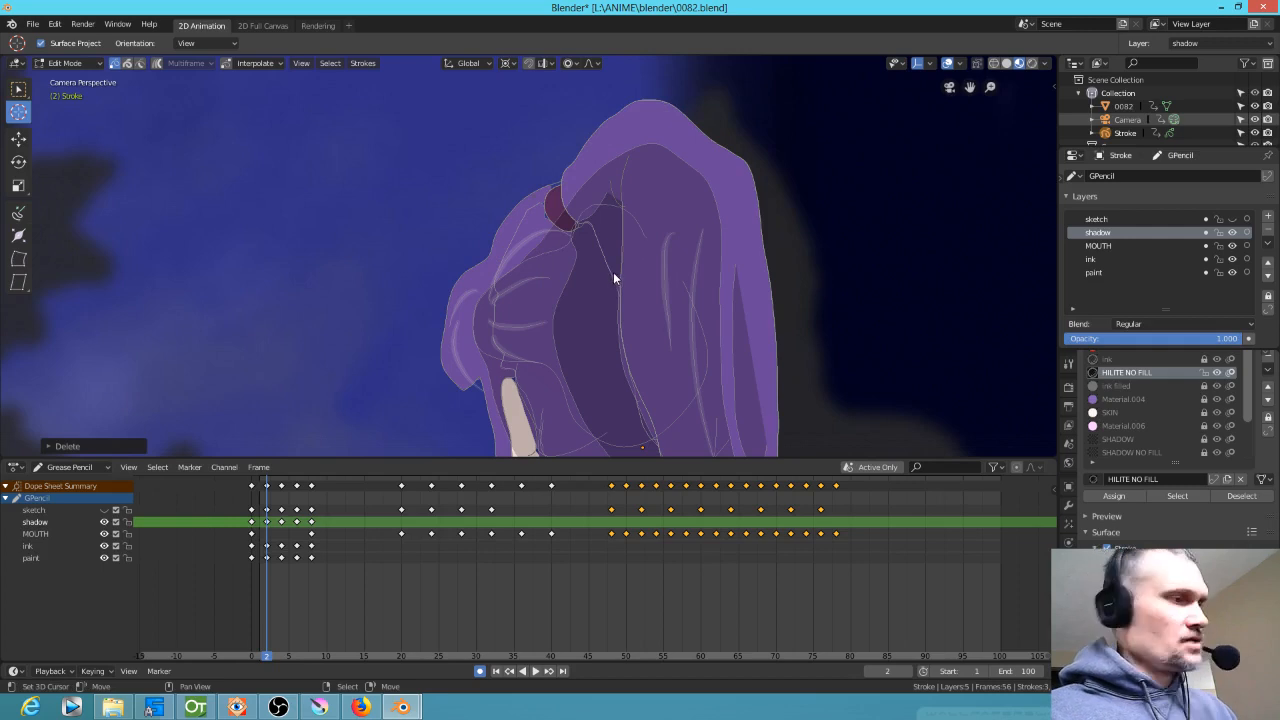
On frame 4, delete the outer rim highlight strokes from the ponytail's top down the left side of the hair
key("Up")
mouse_move(636, 77)
left_mouse_down()
mouse_move(628, 100)
mouse_move(503, 210)
left_mouse_up()
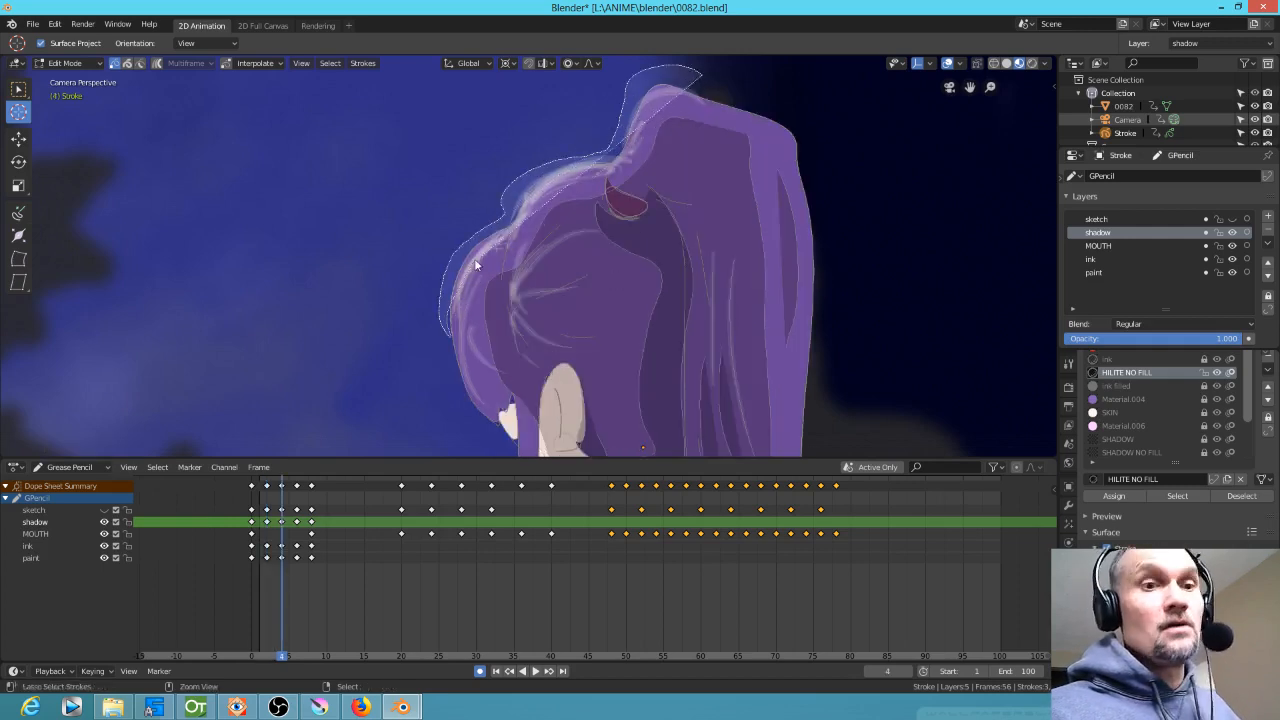
left_click(706, 105)
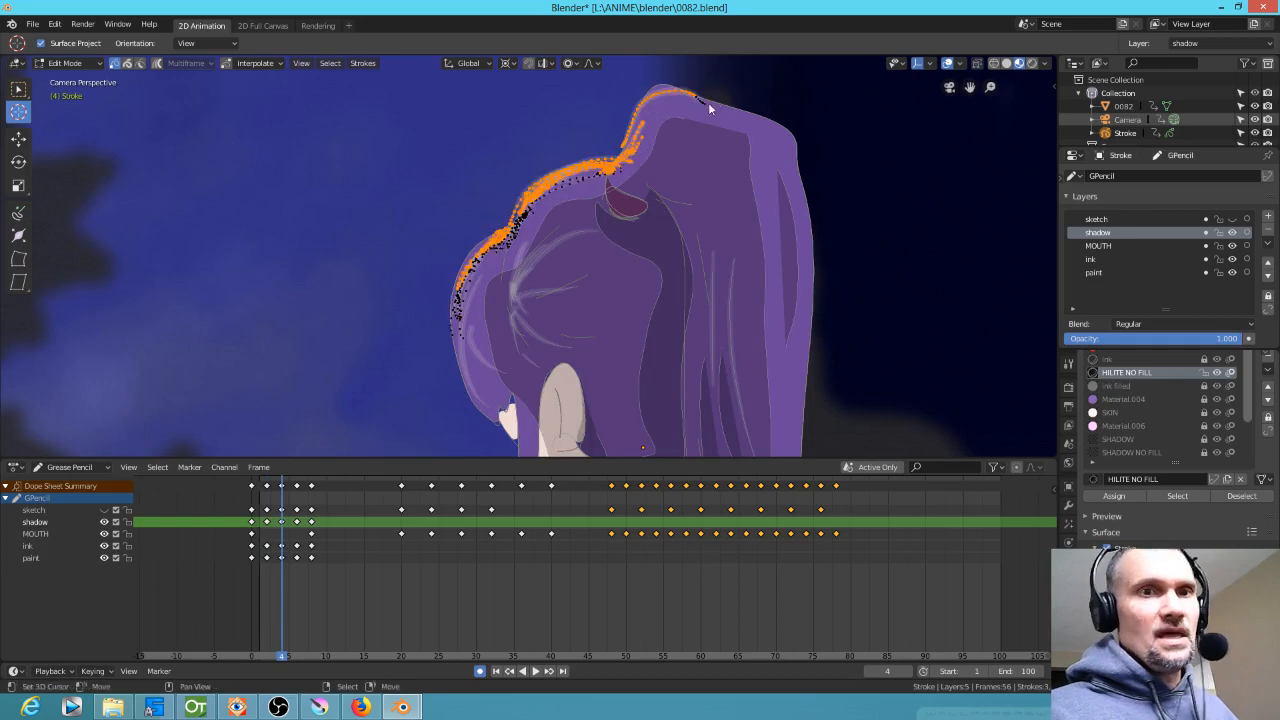
key("x")
left_click(640, 143)
On frame 6, delete the rim highlight strokes along the ponytail's upper edge and the hair's outer contour
left_click(291, 585)
left_click_drag(291, 585, 294, 578)
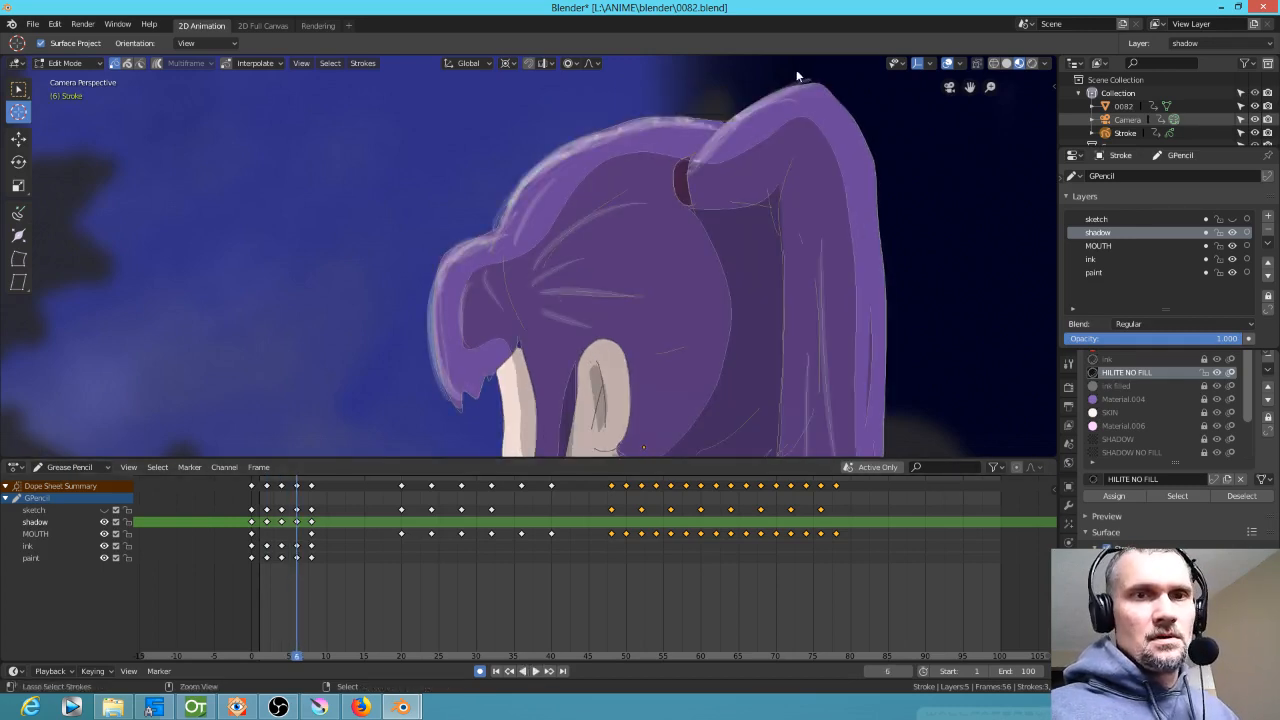
left_click(717, 98)
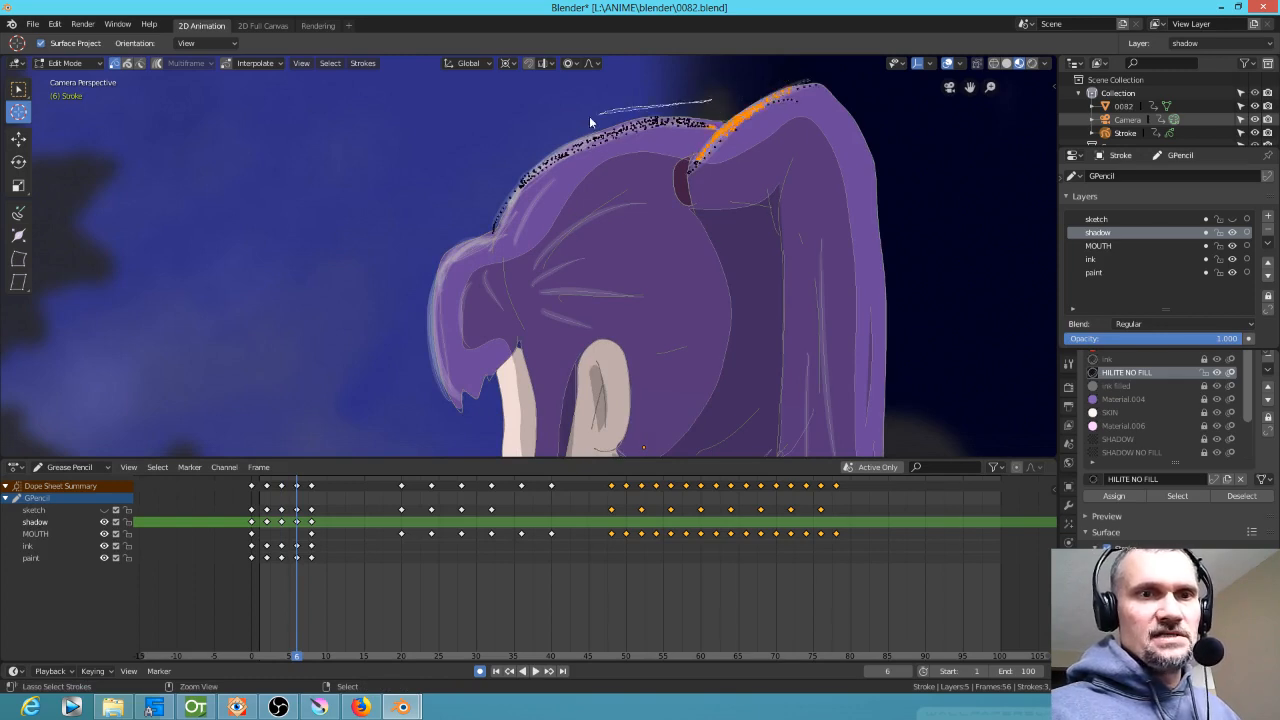
mouse_move(590, 122)
left_mouse_down()
mouse_move(450, 245)
mouse_move(440, 412)
mouse_move(445, 340)
left_mouse_up()
left_click_drag(703, 122, 700, 125)
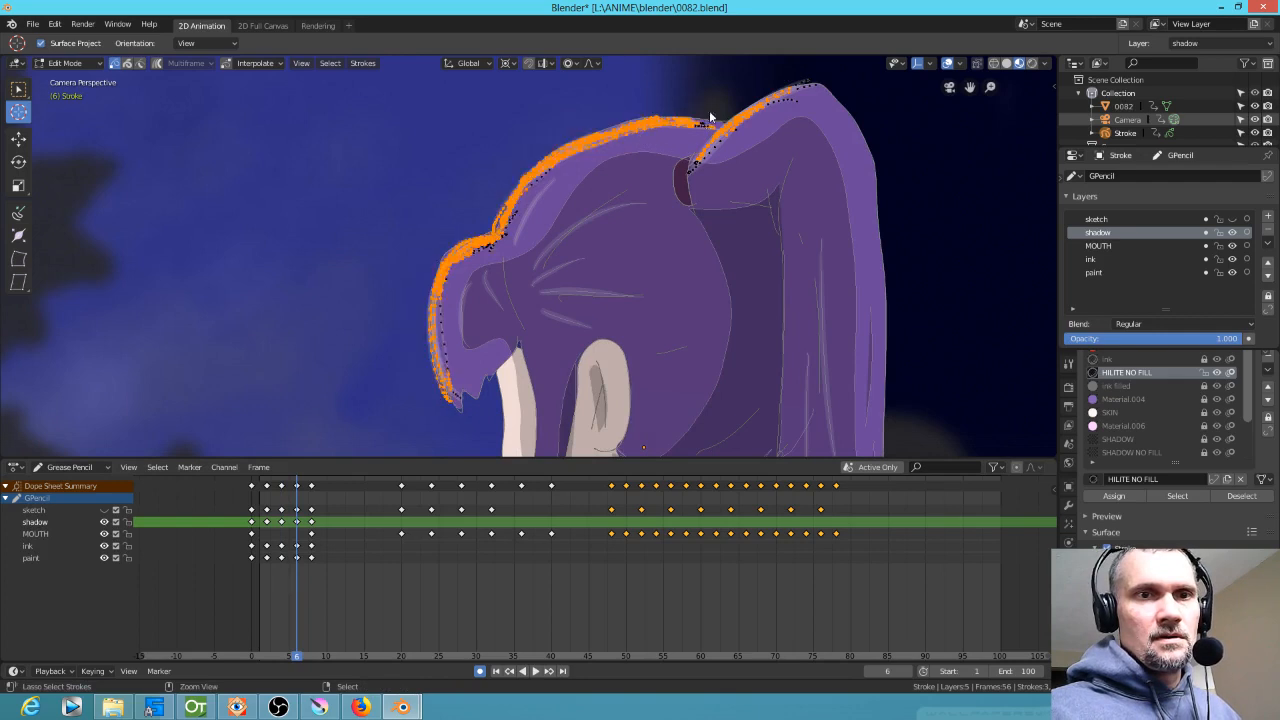
key("x")
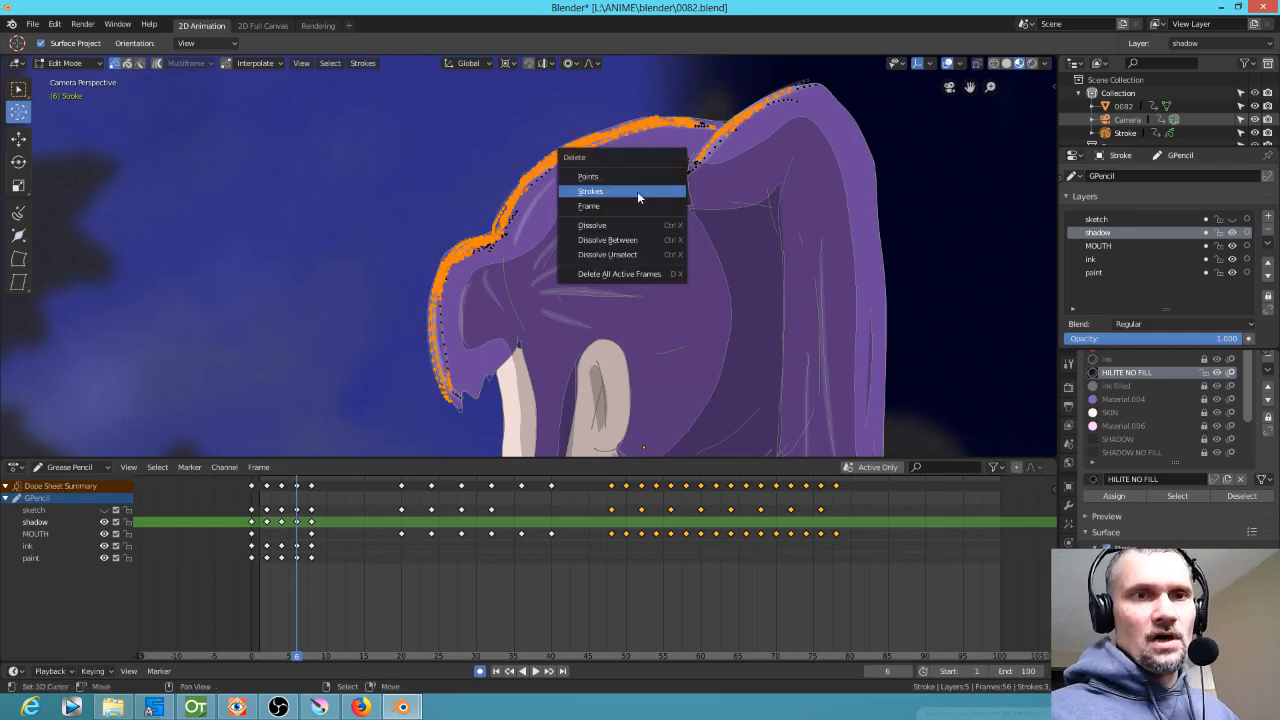
left_click(638, 191)
On frame 8, delete the rim highlight strokes along the hair's outer contour from the hairband down to the fringe
left_click(311, 578)
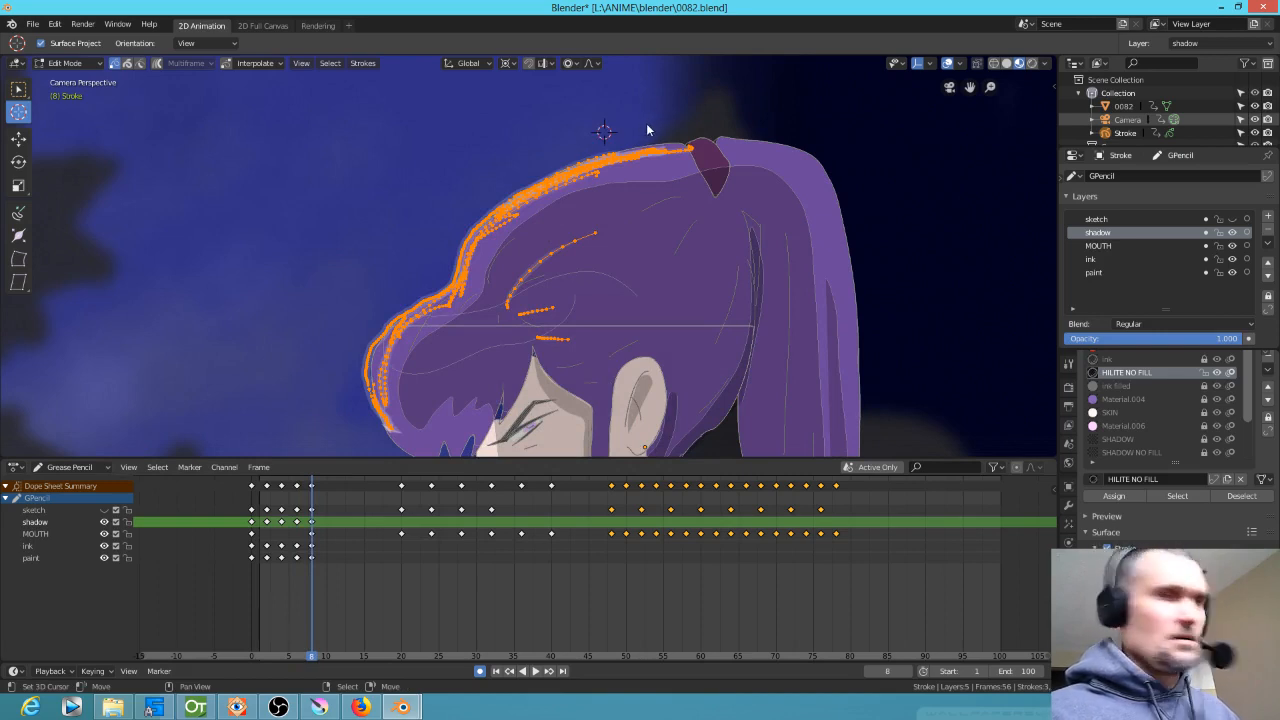
key("alt+a")
mouse_move(681, 122)
right_mouse_down("ctrl")
mouse_move(503, 170)
mouse_move(346, 390)
mouse_move(386, 414)
right_mouse_up("ctrl")
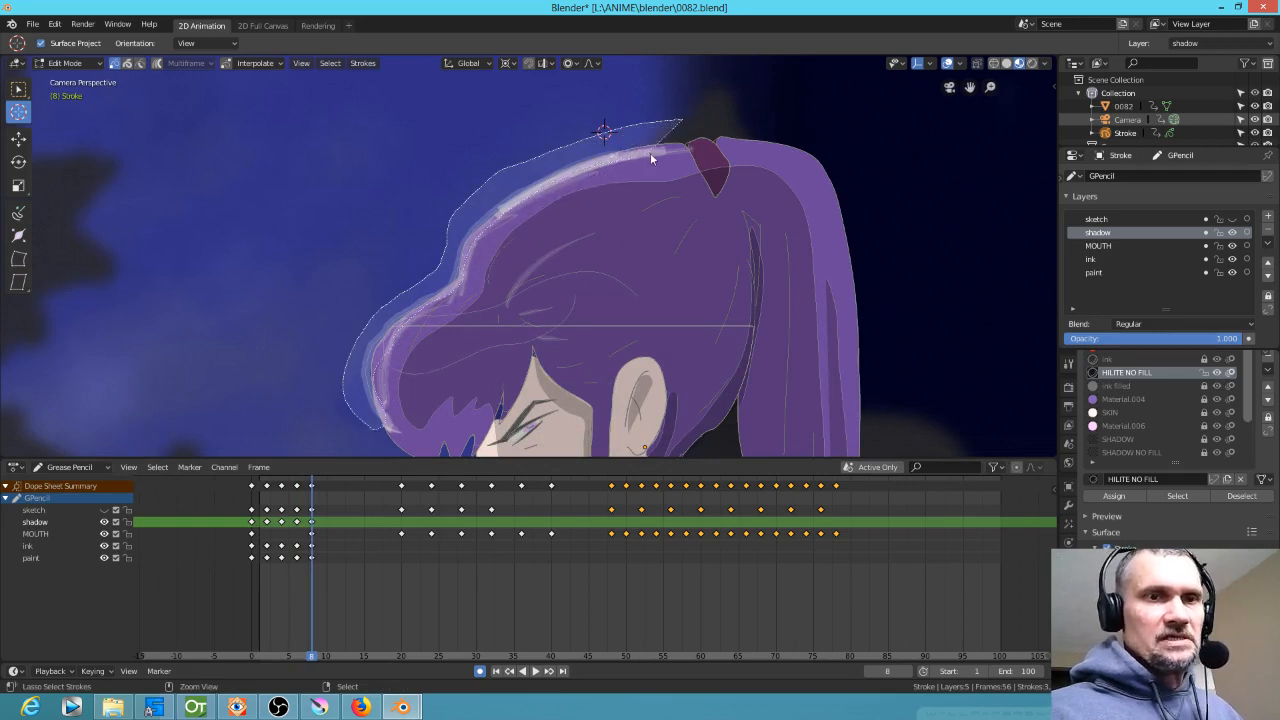
right_click_drag(642, 154, 648, 155, "ctrl")
key("x")
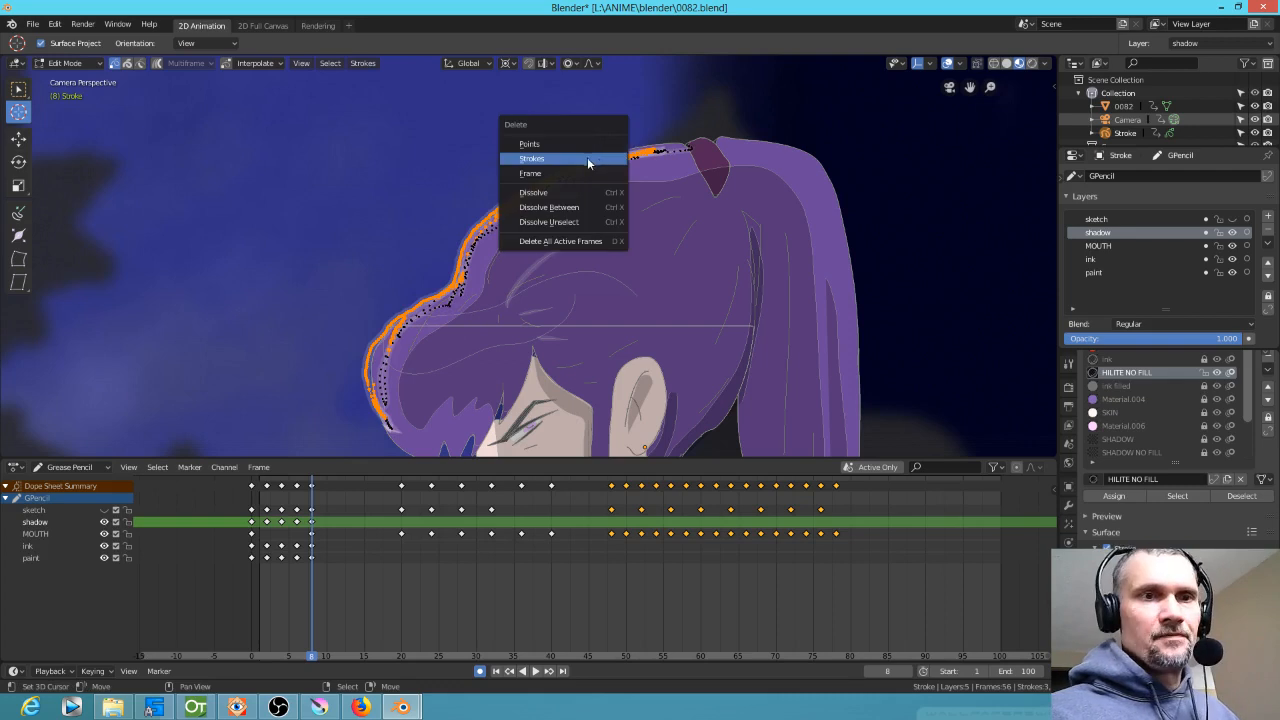
left_click(587, 158)
Return to frame 0 and add a new Grease Pencil layer above the sketch layer
key("space")
left_click_drag(504, 581, 204, 571)
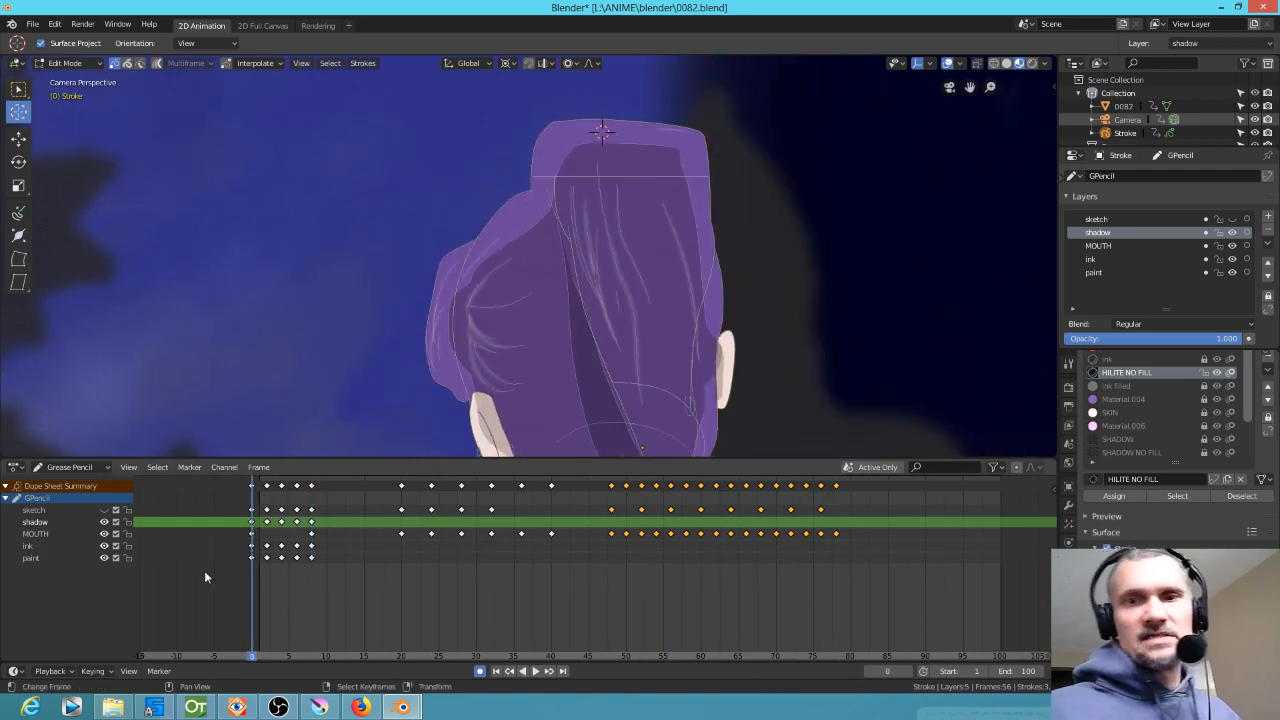
left_click(1134, 218)
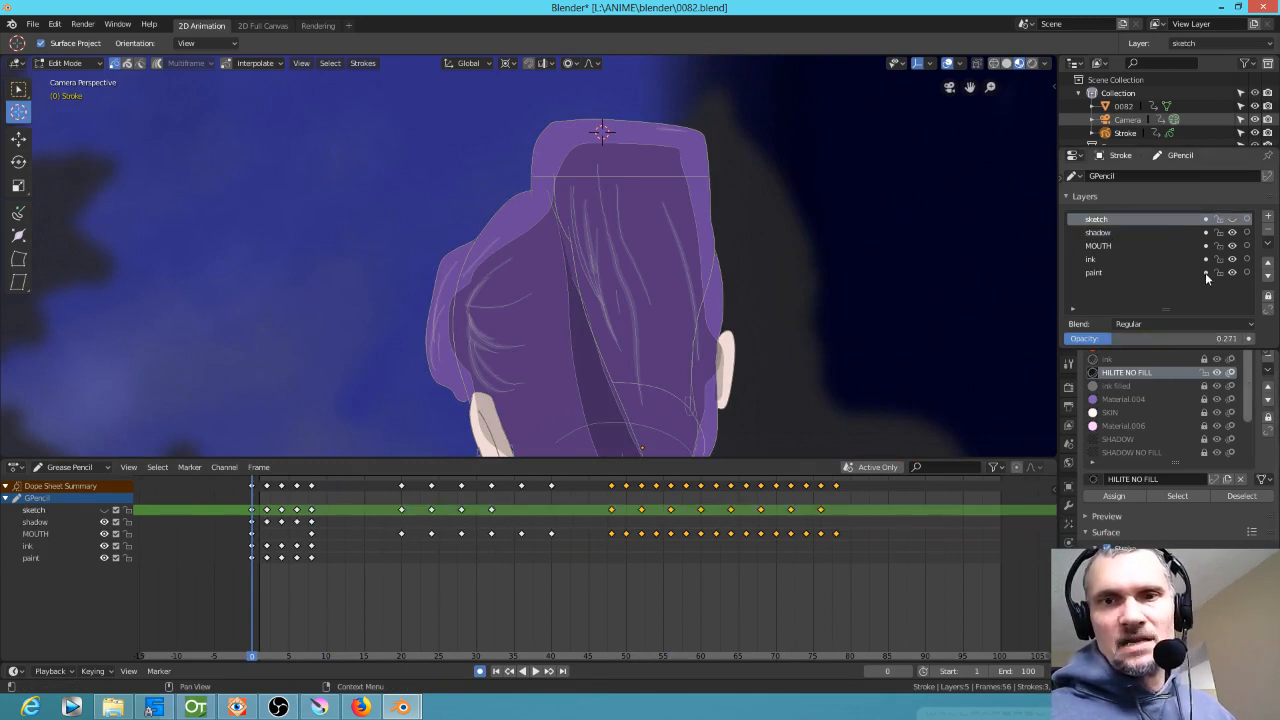
left_click(1268, 217)
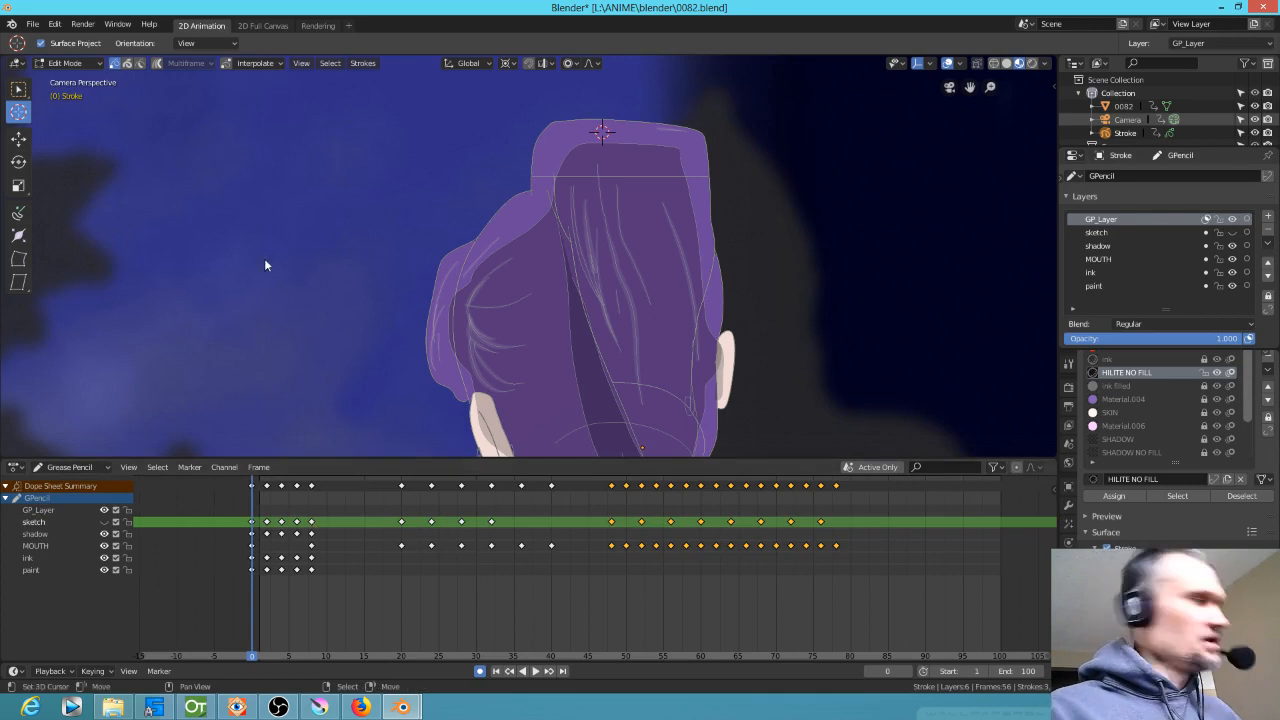
Switch the Grease Pencil object to Draw mode and unlock all of its locked materials
key("ctrl+Tab")
left_click(400, 233)
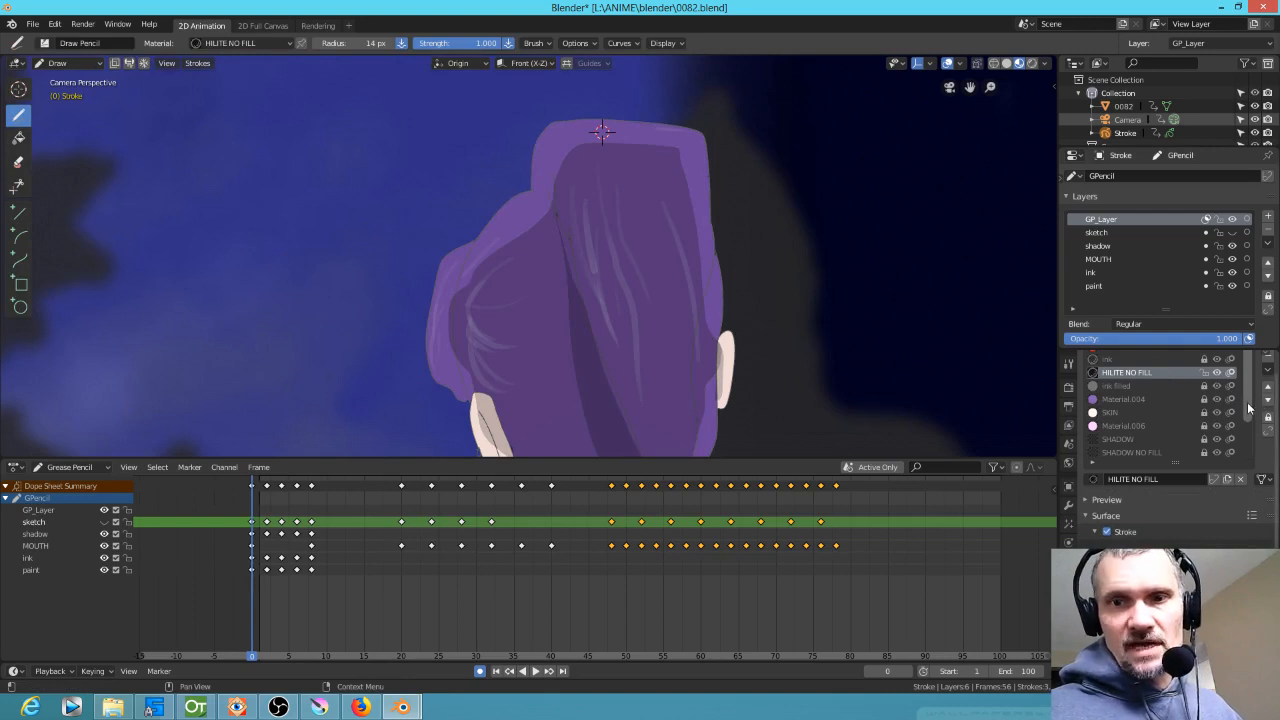
mouse_move(1248, 407)
left_mouse_down()
mouse_move(1252, 430)
mouse_move(1246, 400)
left_mouse_up()
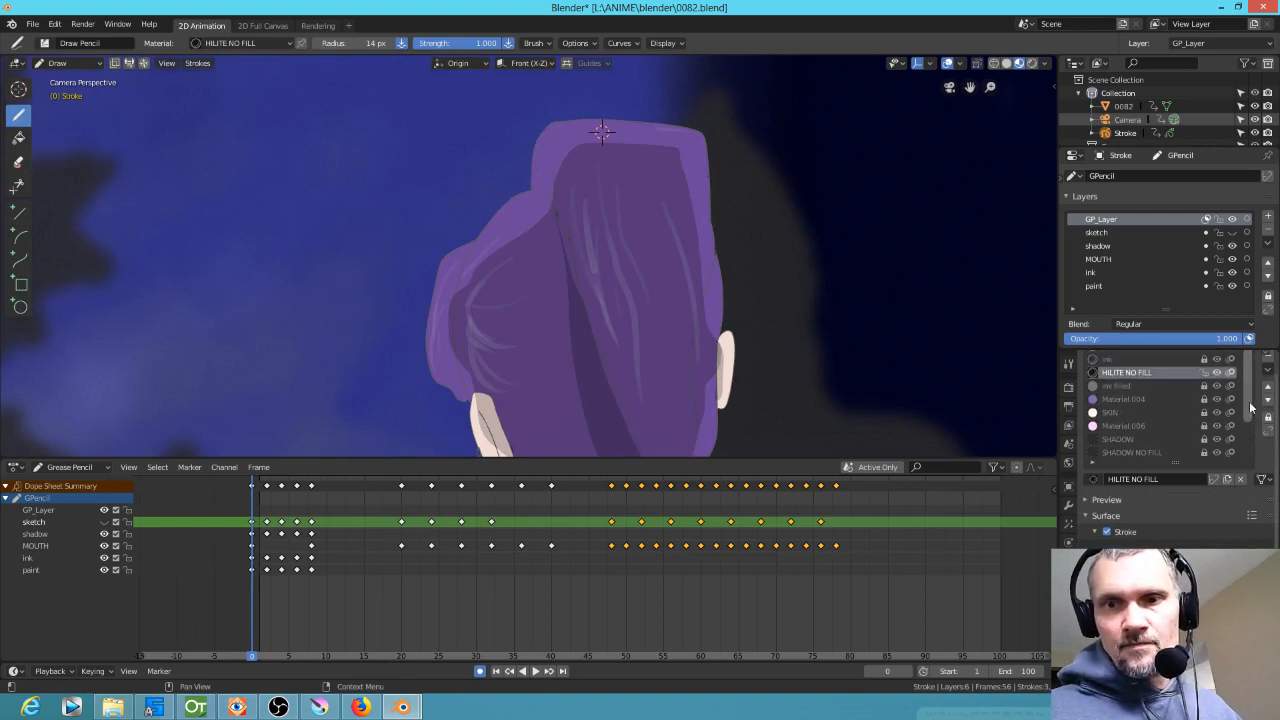
left_click(1270, 421)
left_click(1270, 421)
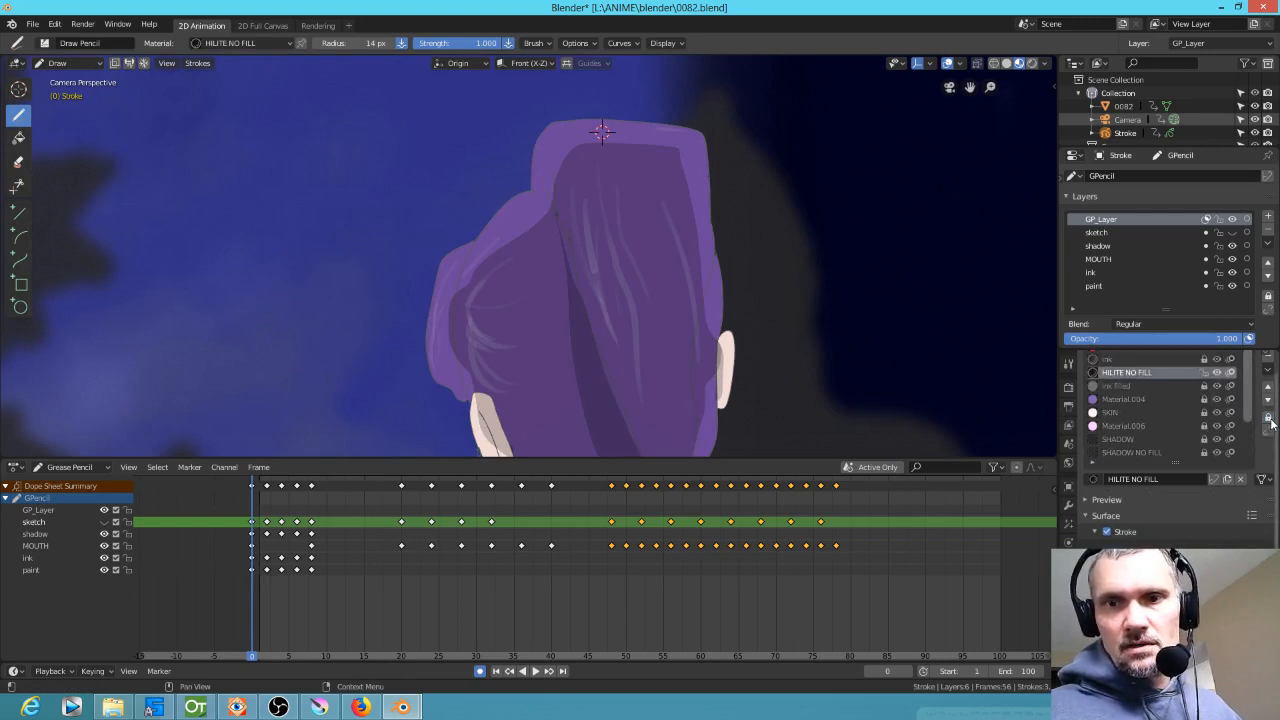
left_click(1268, 420)
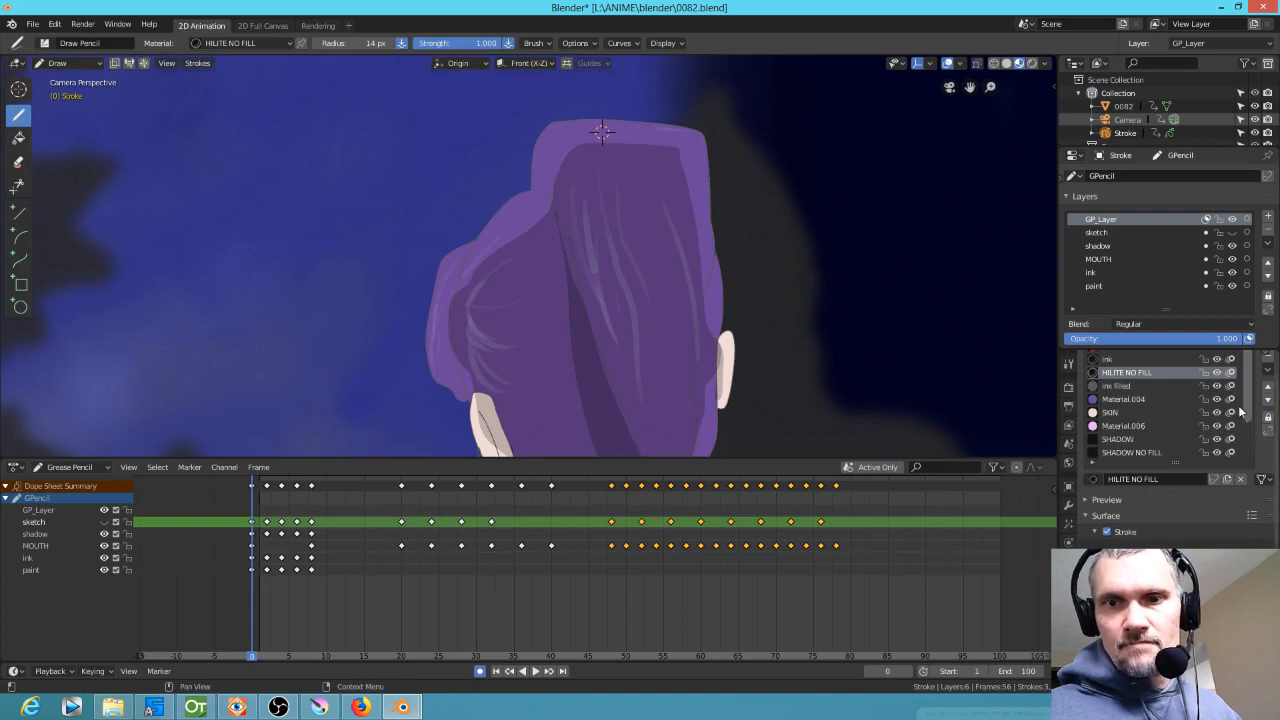
mouse_move(1246, 405)
left_mouse_down()
mouse_move(1249, 447)
mouse_move(1246, 402)
left_mouse_up()
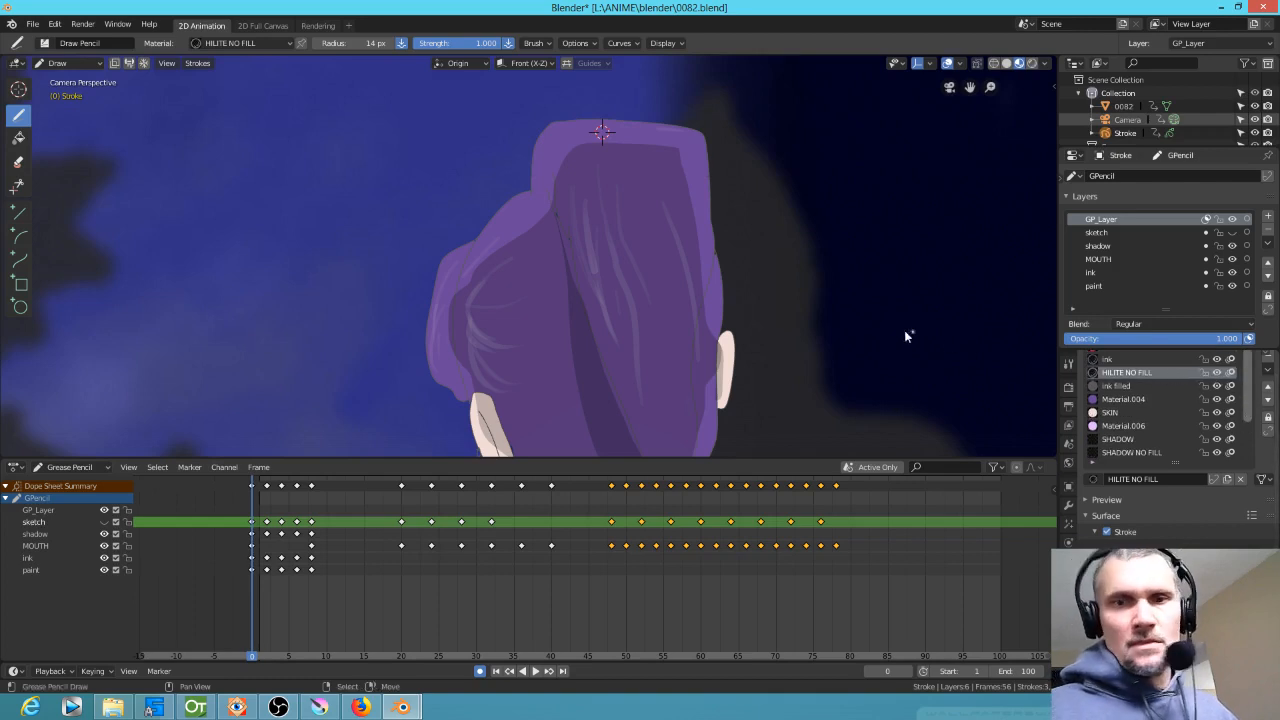
Add a new material slot, assign HILITE NO FILL to it and make that material an independent copy
scroll(705, 293, "down", 6)
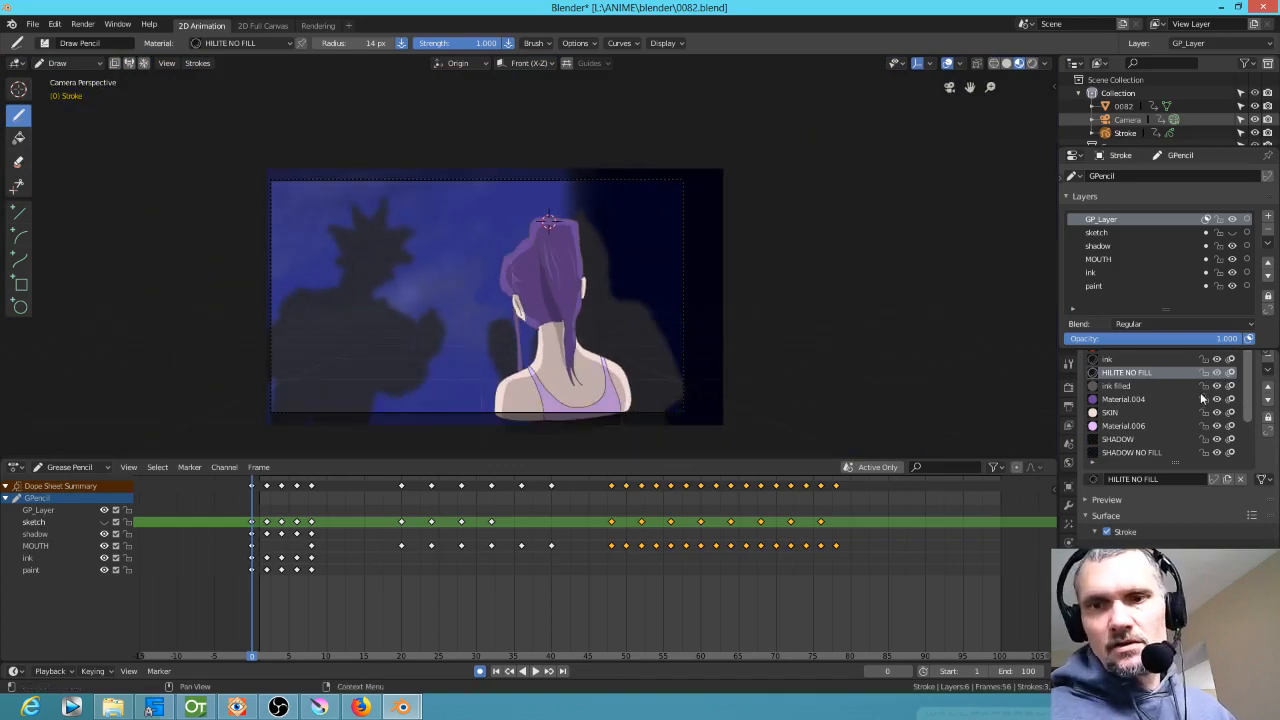
scroll(1252, 438, "down", 3)
scroll(1252, 438, "down", 1)
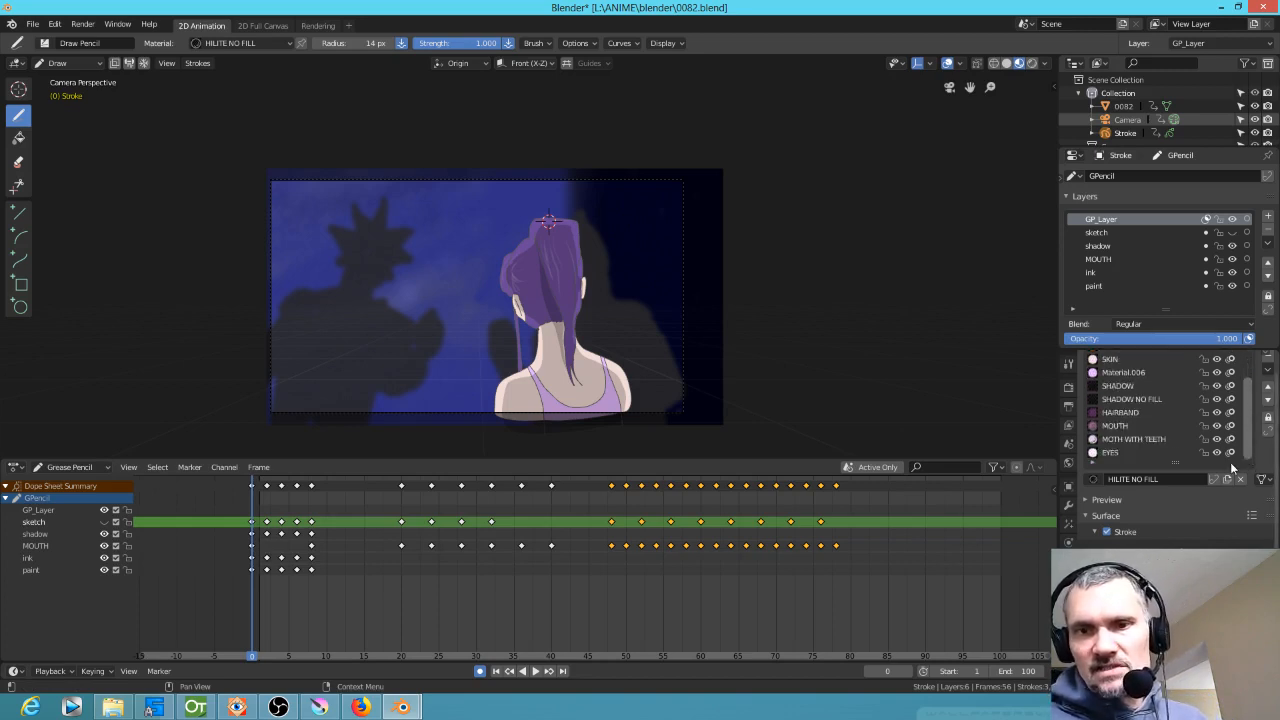
mouse_move(1168, 462)
left_mouse_down()
mouse_move(1167, 526)
mouse_move(1170, 476)
left_mouse_up()
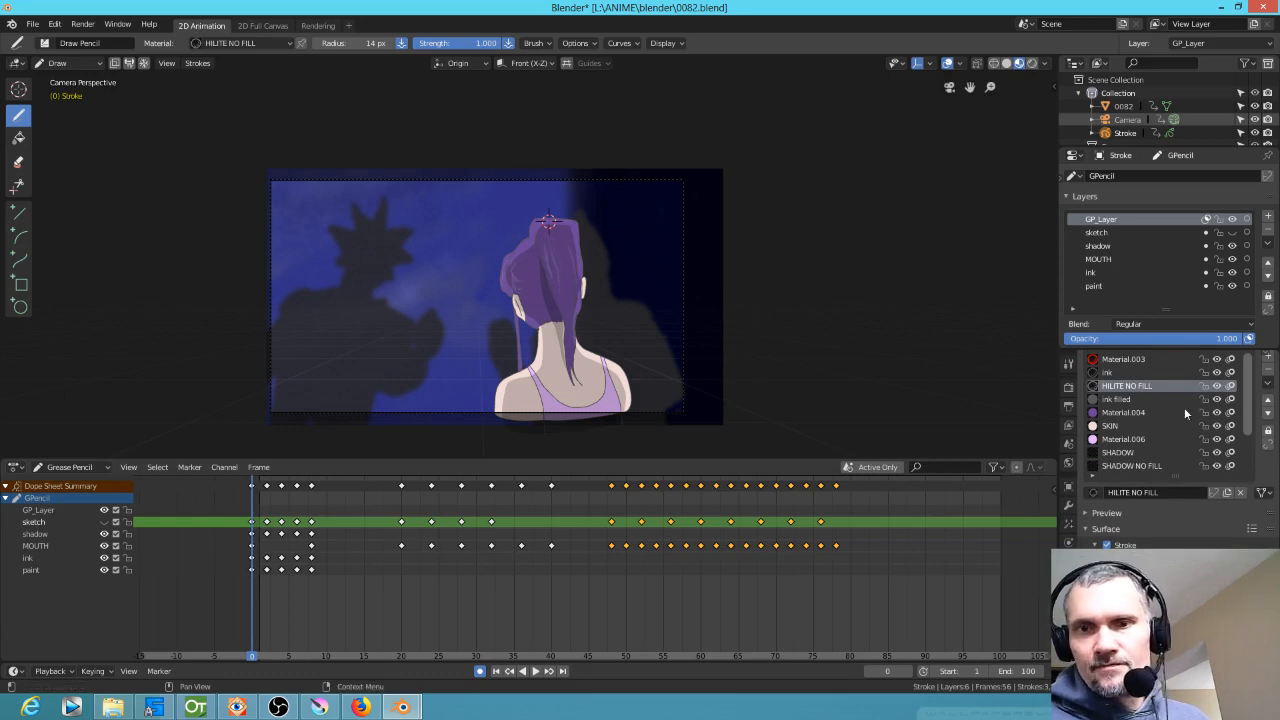
left_click(1267, 360)
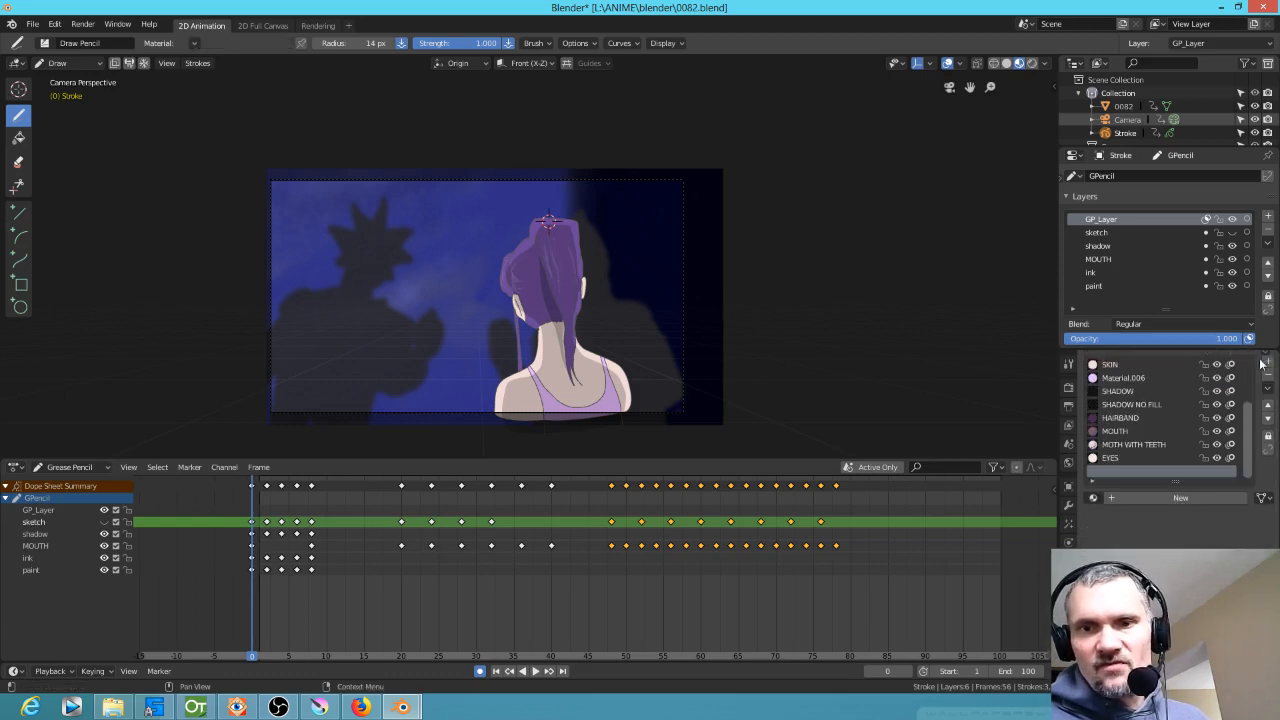
left_click(1093, 497)
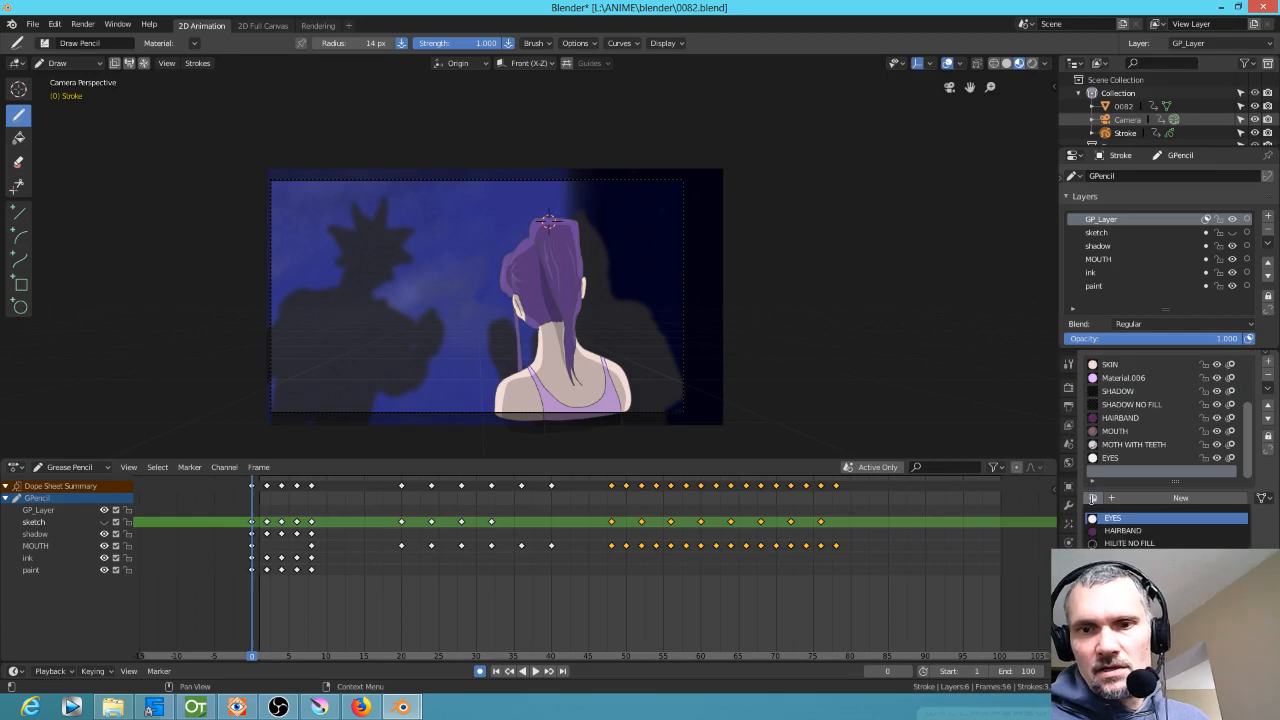
left_click(1120, 543)
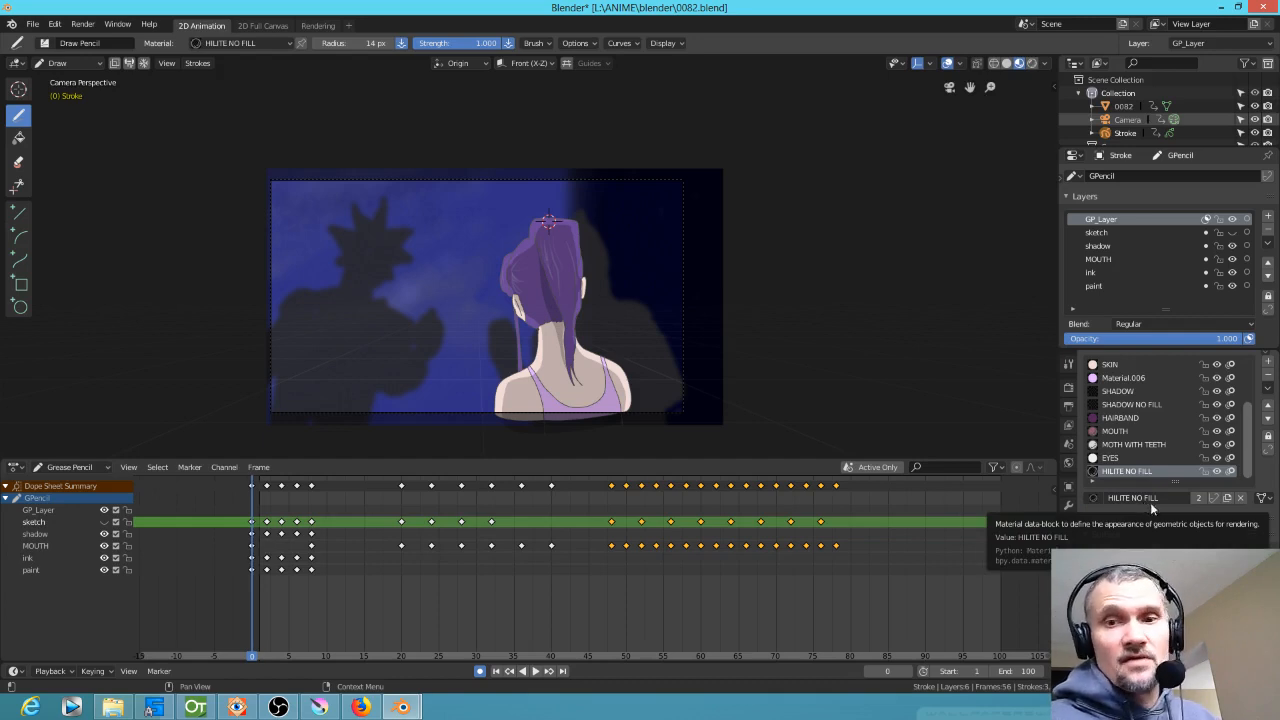
left_click(1227, 496)
Rename the copied material as HILITE filled
left_click(1182, 497)
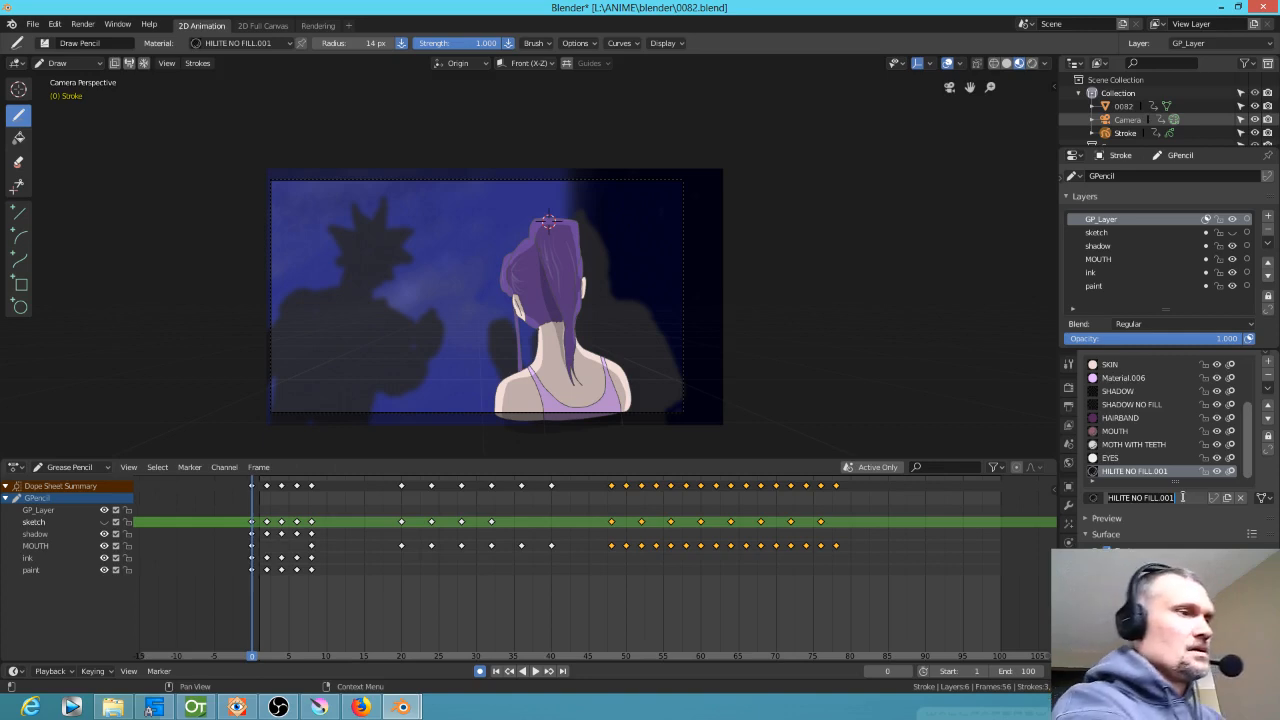
left_click(1182, 497)
key("BackSpace")
key("BackSpace")
key("BackSpace")
key("BackSpace")
key("BackSpace")
key("BackSpace")
key("BackSpace")
key("BackSpace")
key("BackSpace")
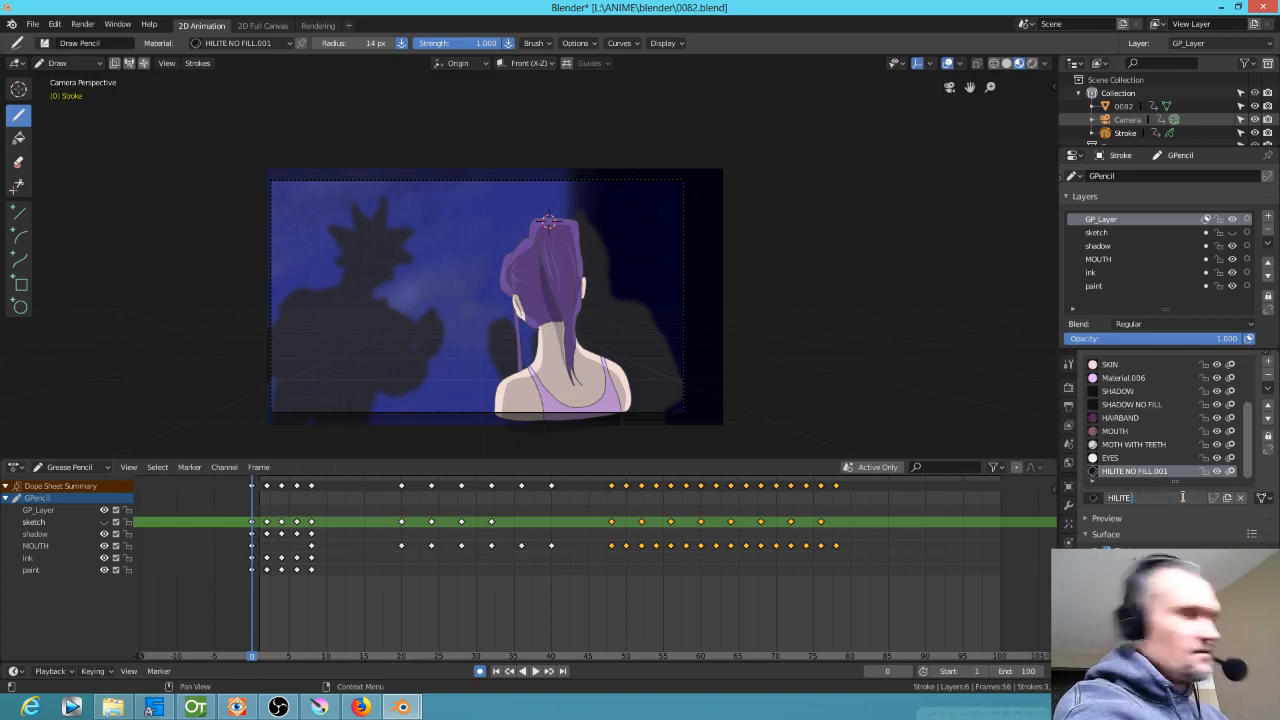
key("BackSpace")
type("filled")
key("Return")
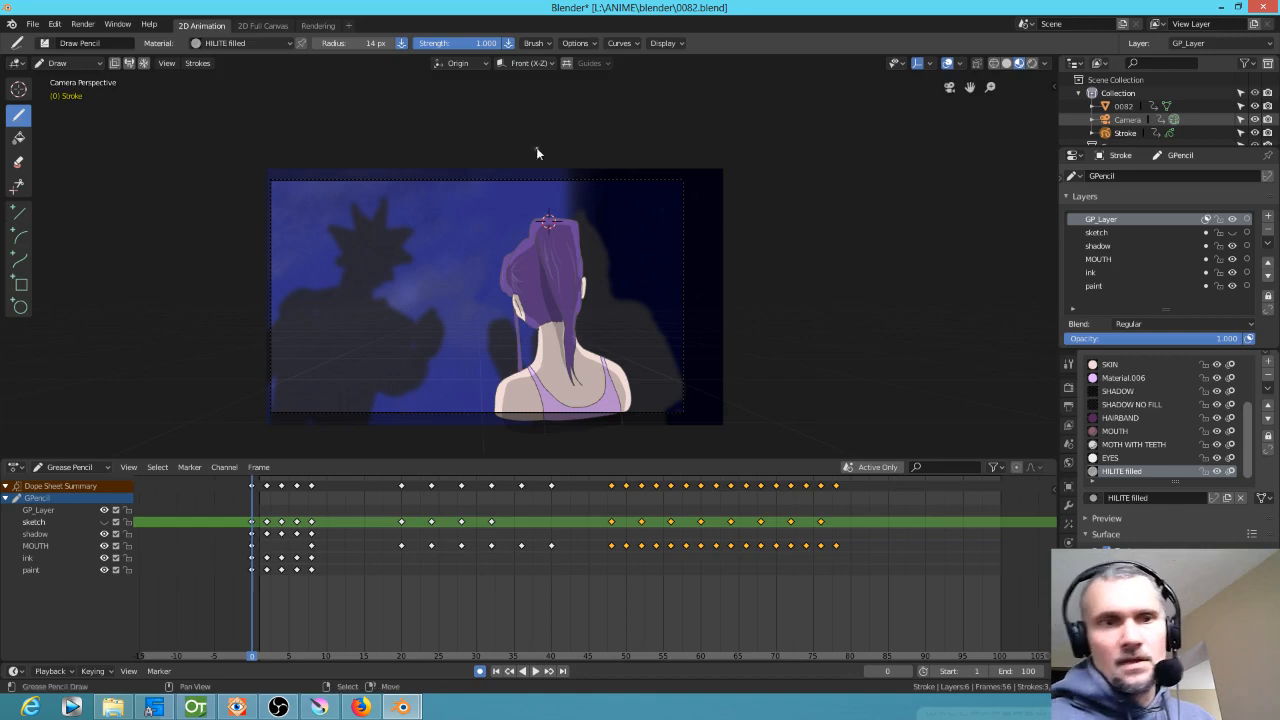
On frame 0, draw a filled rim highlight along the hair's top edge and down its left outer contour
scroll(528, 285, "up", 7)
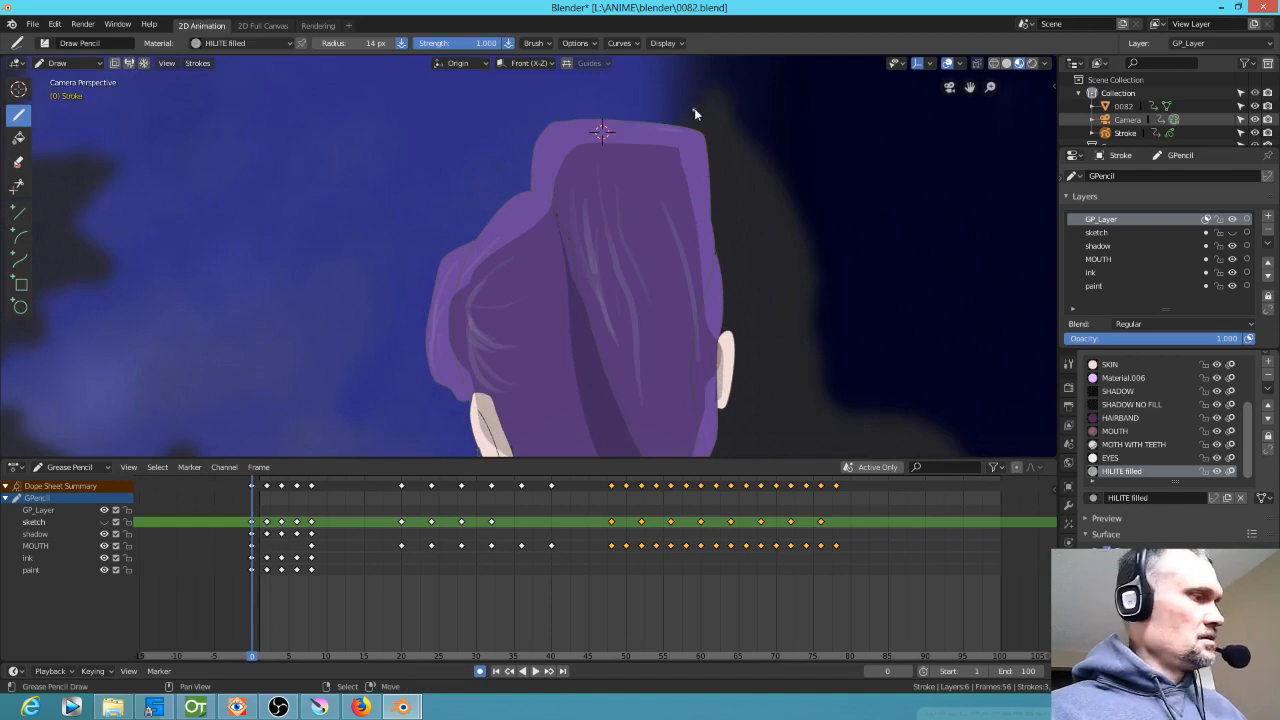
mouse_move(702, 114)
left_mouse_down()
mouse_move(572, 102)
mouse_move(703, 118)
left_mouse_up()
mouse_move(515, 143)
left_mouse_down()
mouse_move(510, 190)
mouse_move(438, 248)
mouse_move(404, 365)
mouse_move(440, 405)
mouse_move(482, 275)
mouse_move(545, 200)
mouse_move(545, 158)
mouse_move(565, 138)
mouse_move(715, 127)
left_mouse_up()
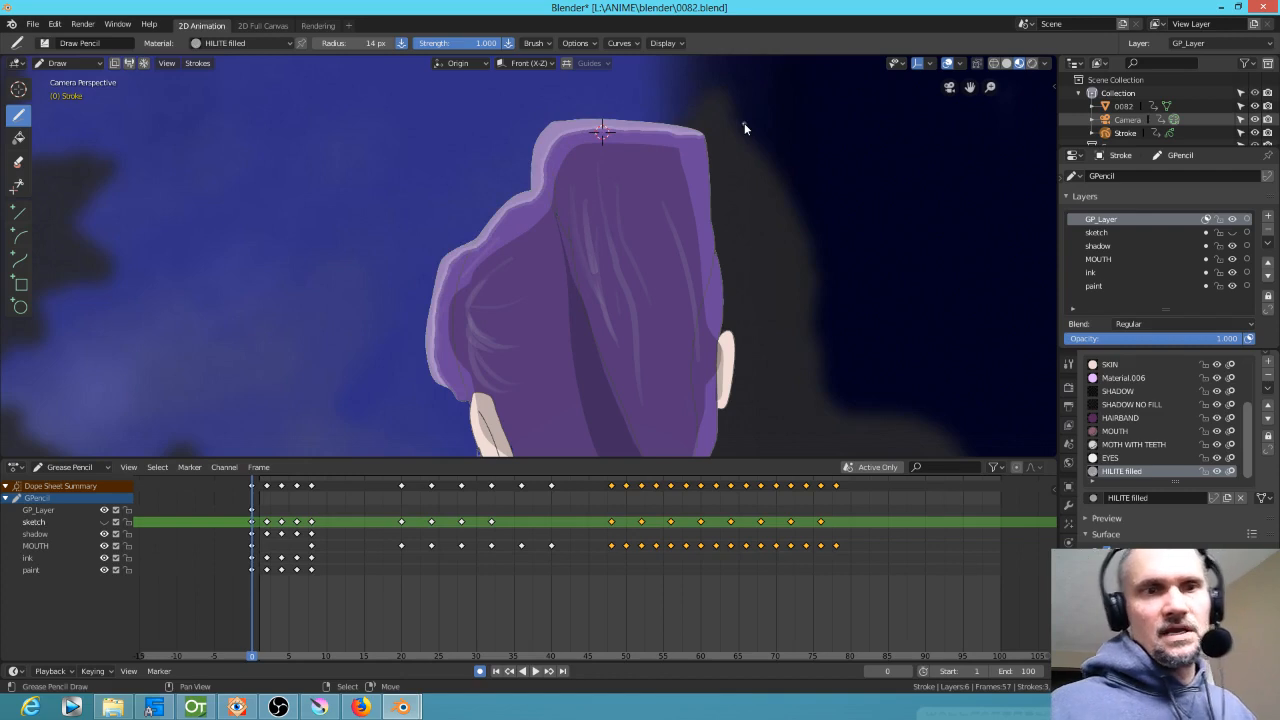
Rename the new layer as hilites and lower its opacity to 0.457
scroll(753, 306, "down", 3)
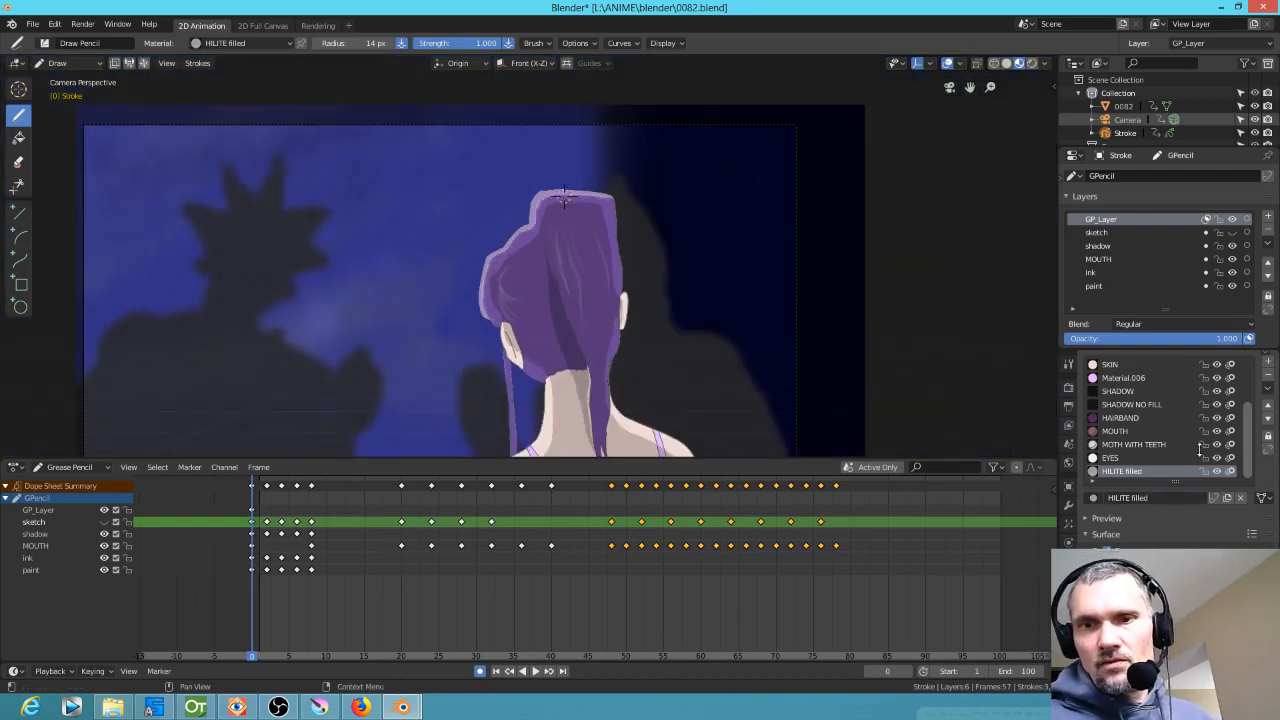
double_click(1117, 217)
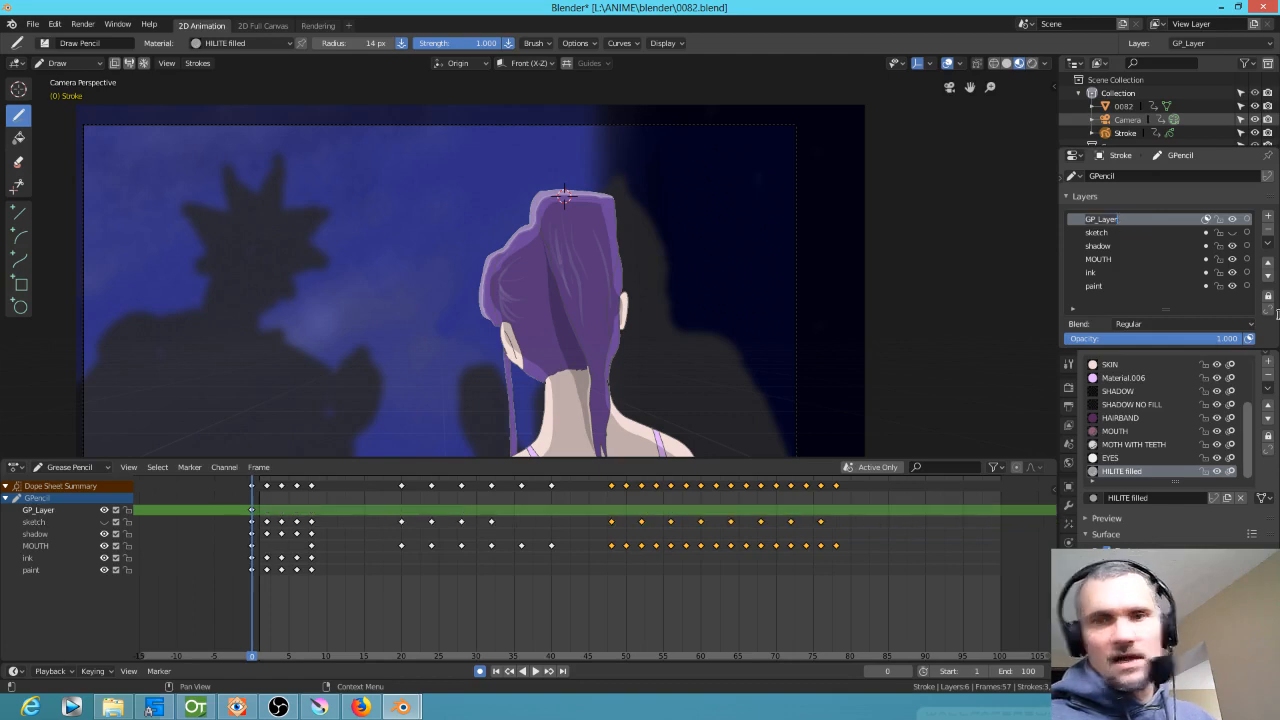
type("hilites")
key("Return")
left_click_drag(1232, 341, 1060, 341)
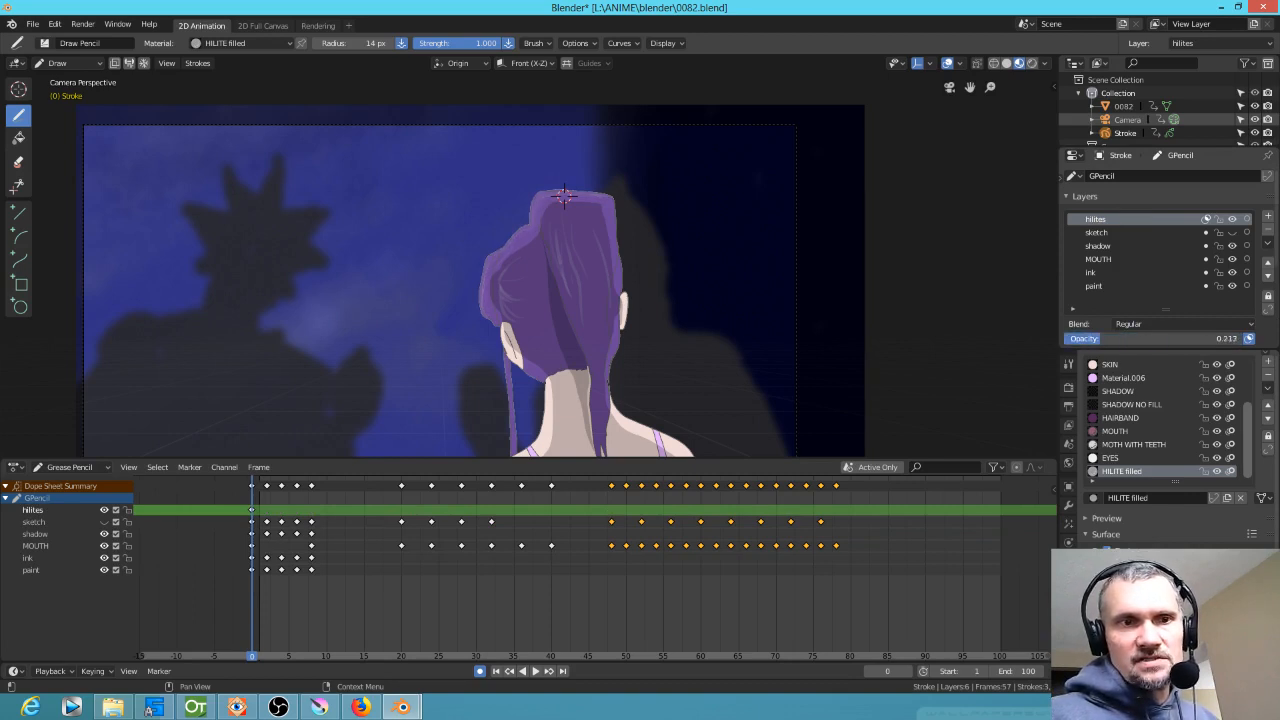
mouse_move(1149, 338)
left_mouse_down()
mouse_move(1103, 338)
mouse_move(1145, 338)
left_mouse_up()
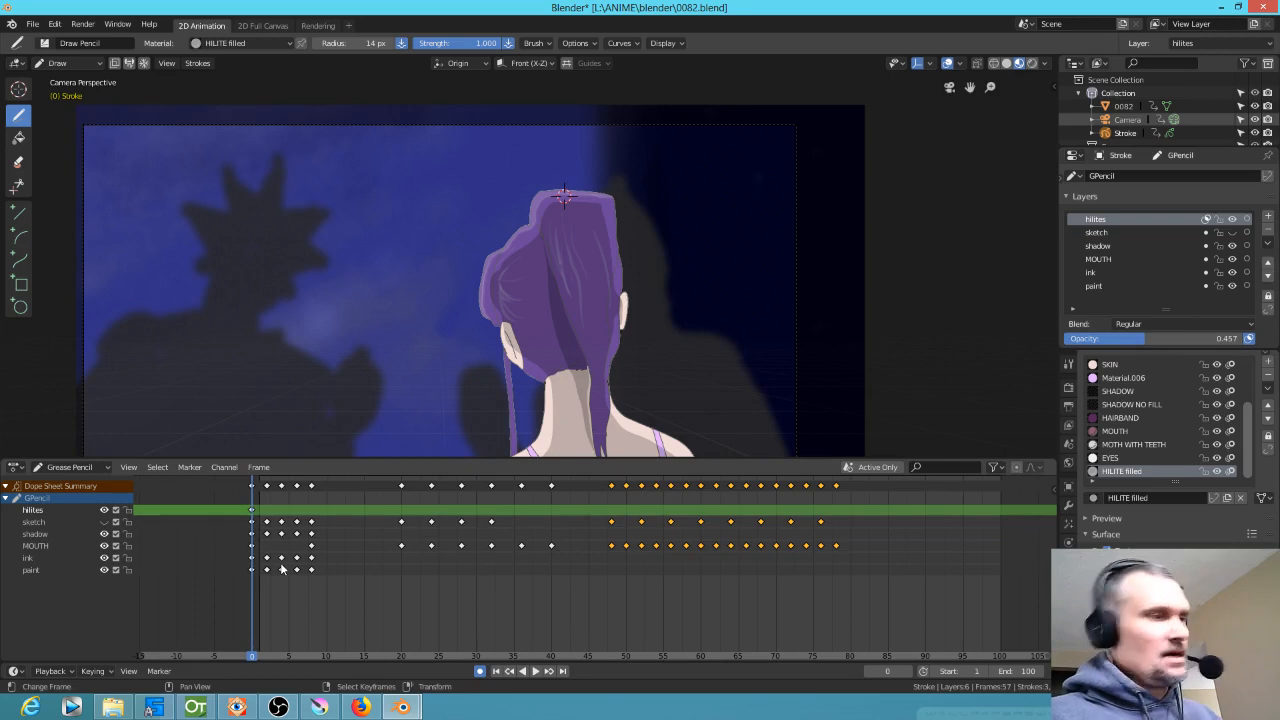
Change the drawing brush to Draw Ink
left_click(45, 43)
left_click(116, 88)
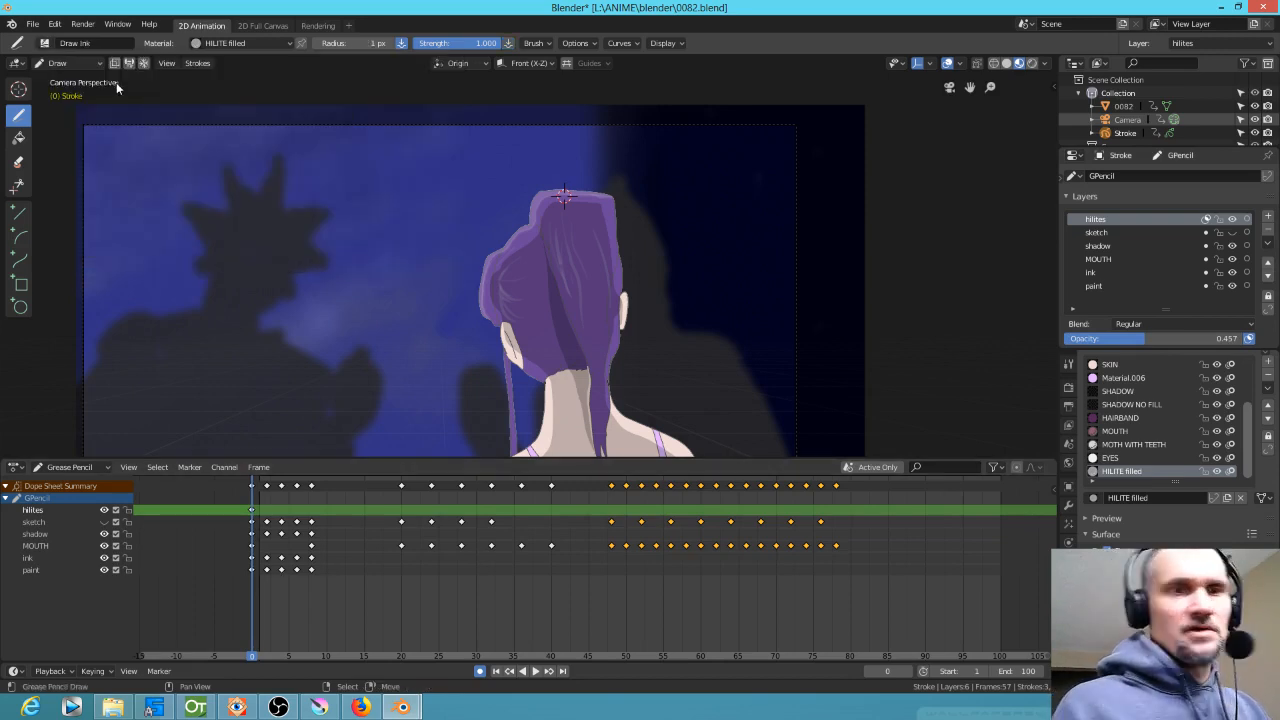
With frame 31 in view as a reference, set the HILITE filled material's colour to maximum brightness
key("Up")
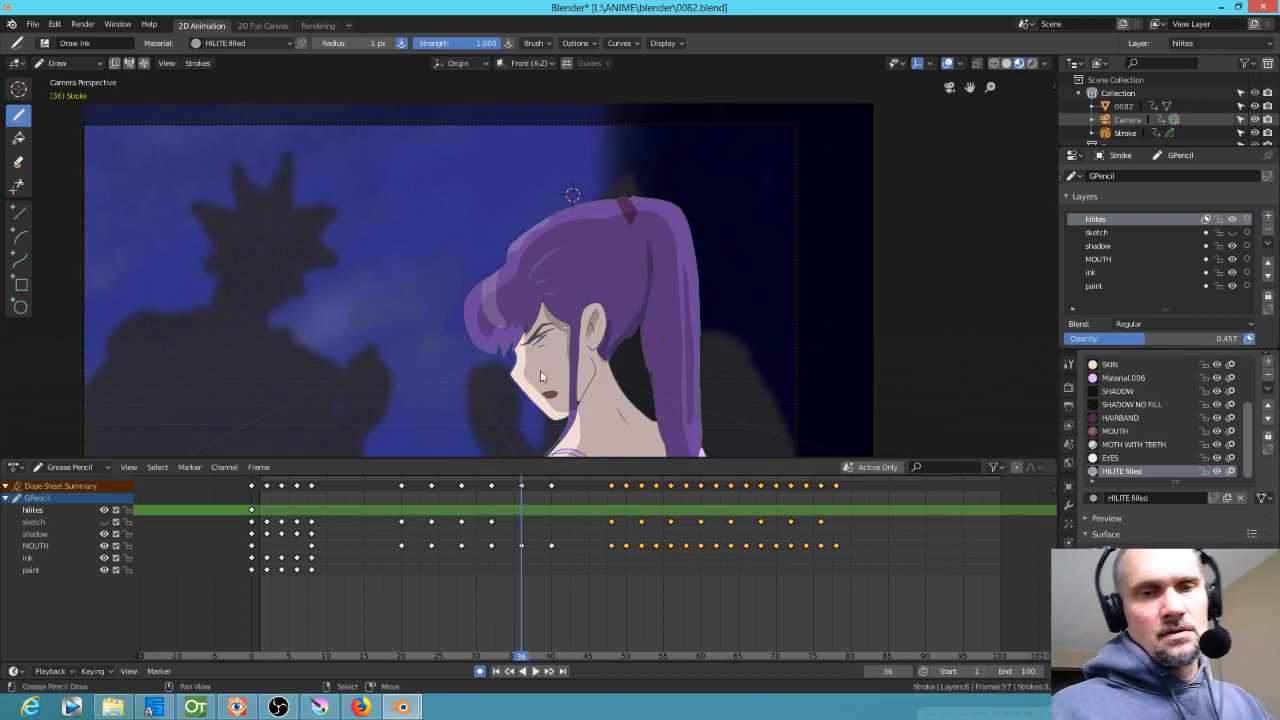
left_click_drag(515, 598, 483, 640)
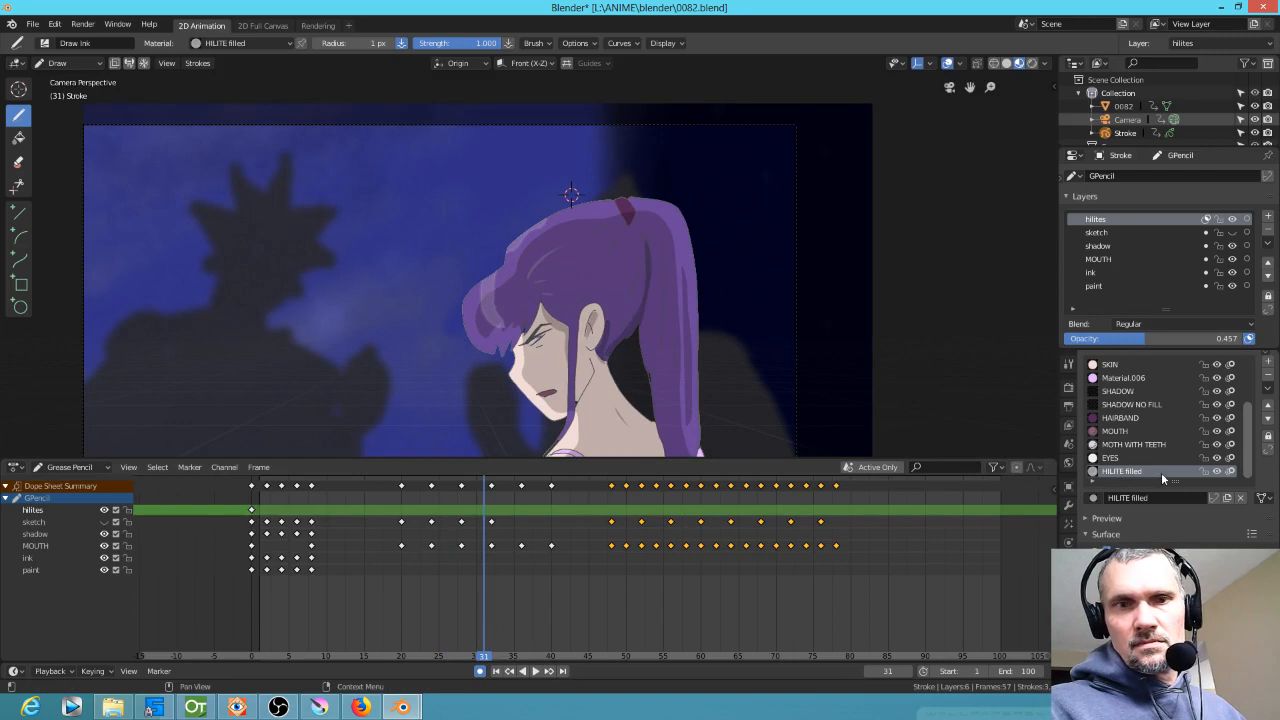
mouse_move(1247, 458)
left_mouse_down()
mouse_move(1242, 395)
mouse_move(1243, 463)
left_mouse_up()
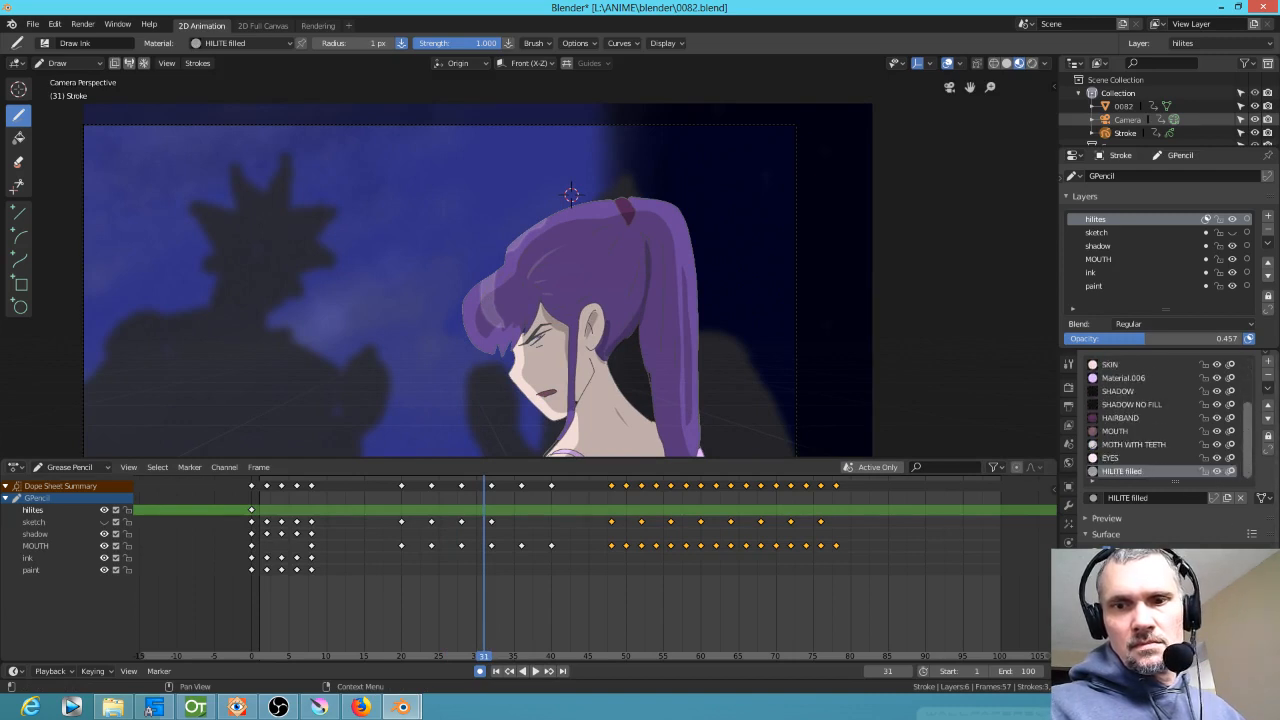
left_click(1198, 659)
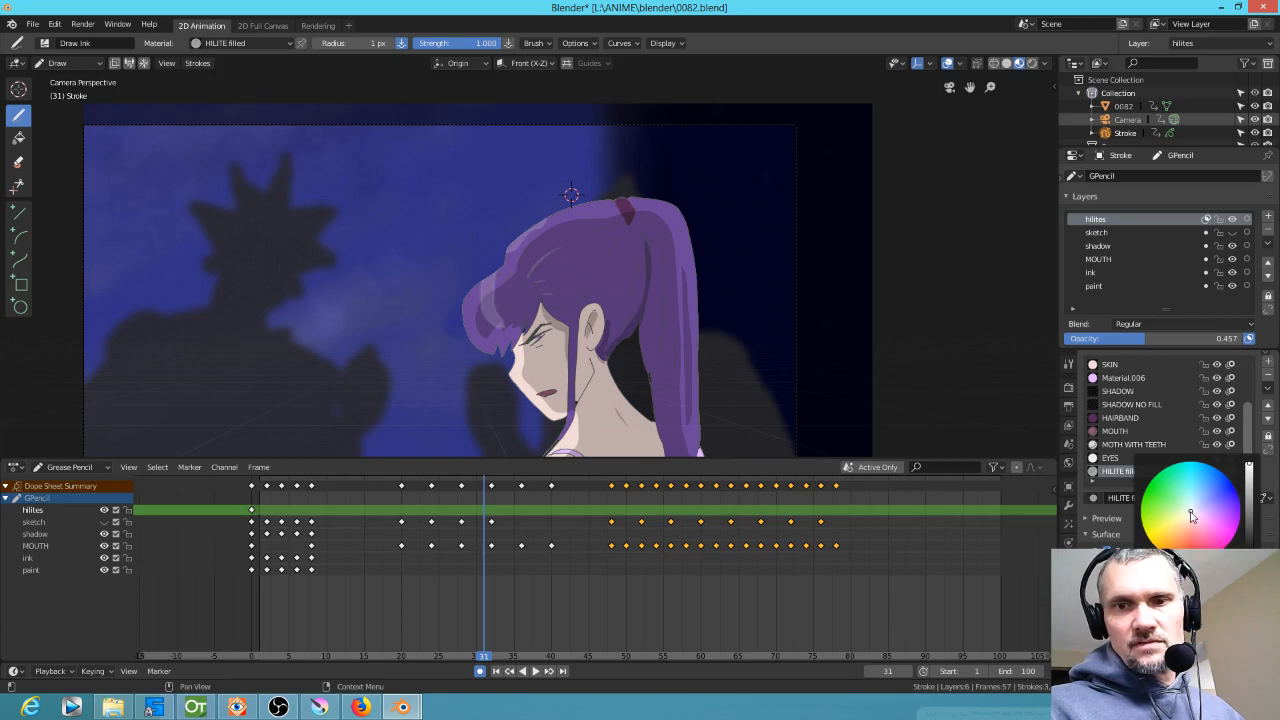
mouse_move(1249, 464)
left_mouse_down()
mouse_move(1249, 560)
mouse_move(1249, 464)
left_mouse_up()
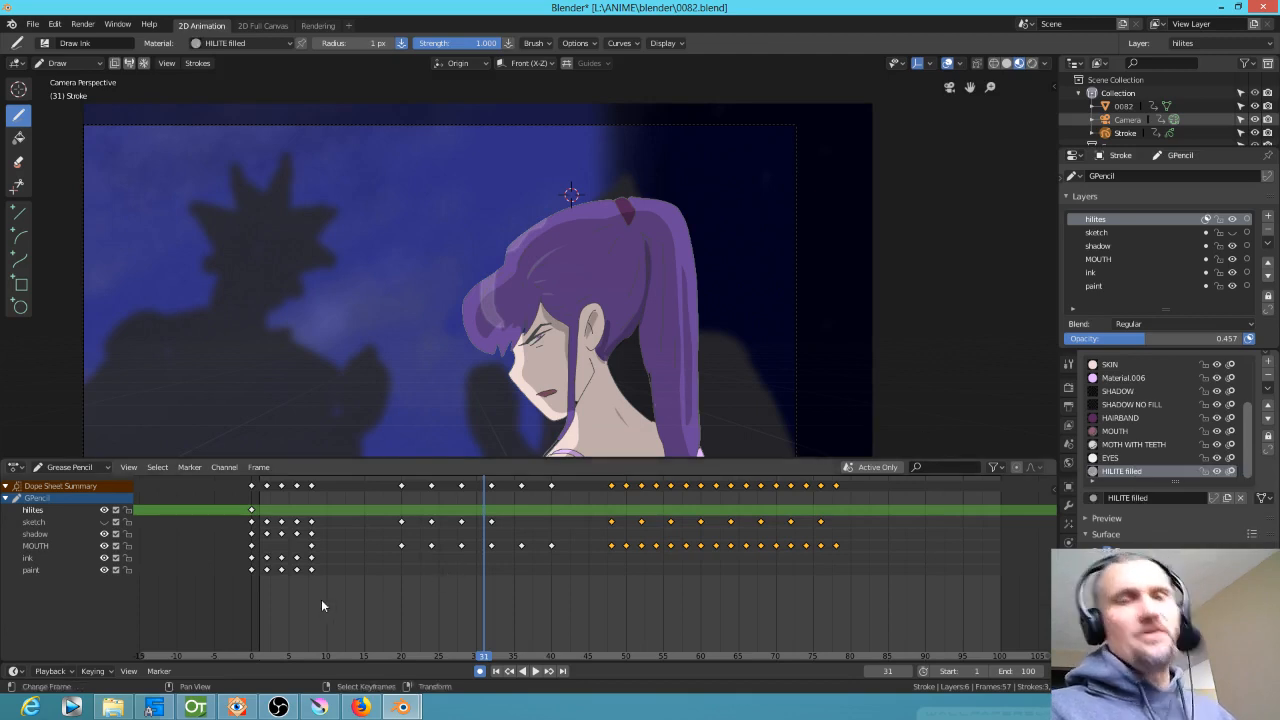
Draw filled rim highlights over the hair's top edge and outer contour on frames 2 and 4
left_click(255, 597)
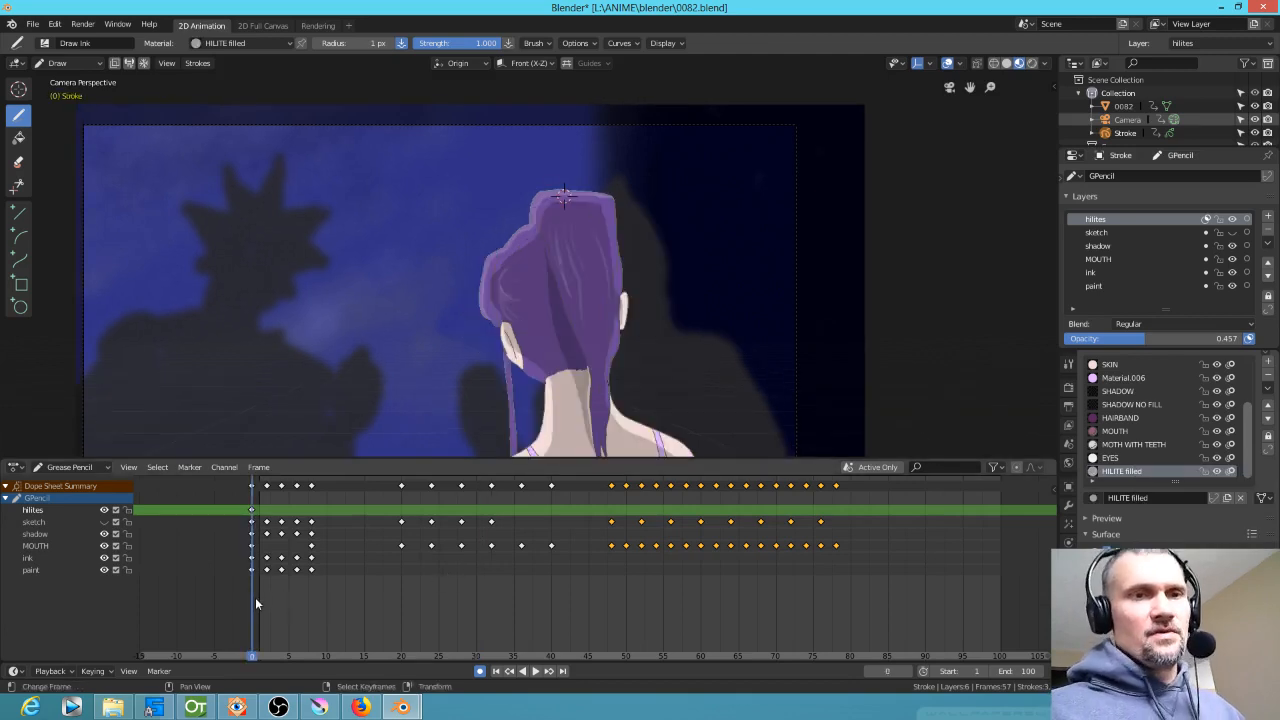
key("Right")
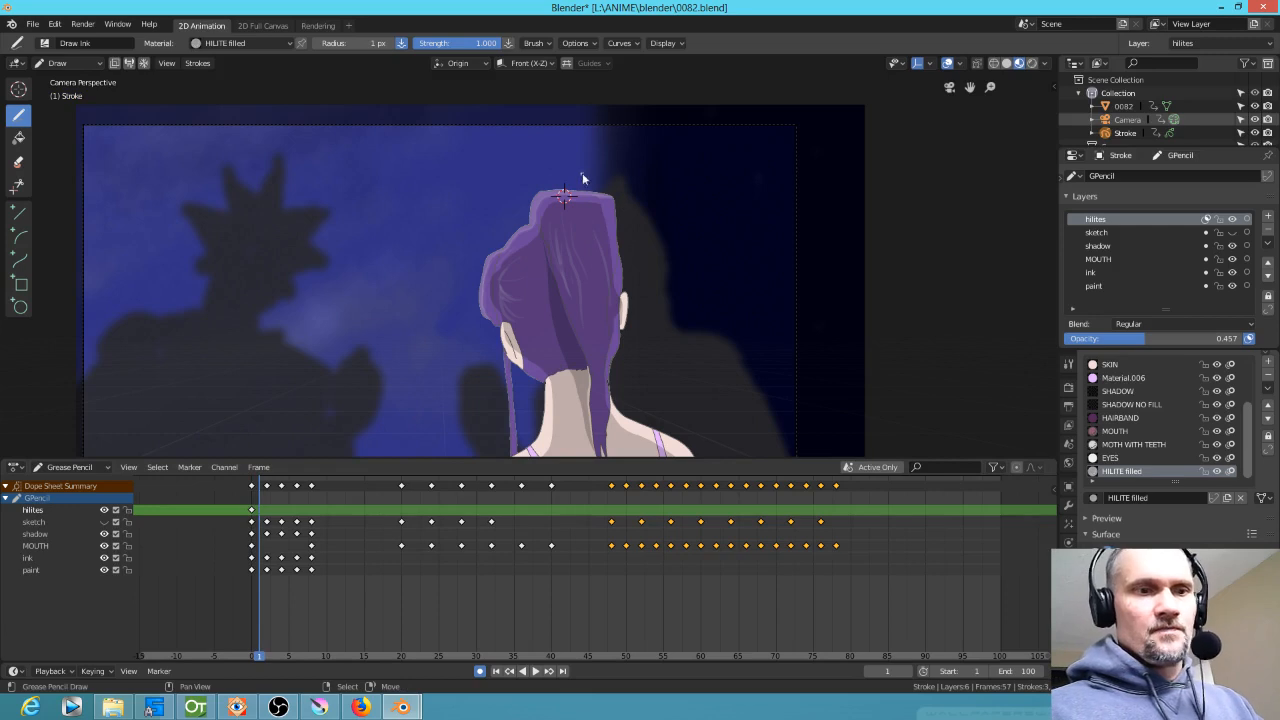
key("Right")
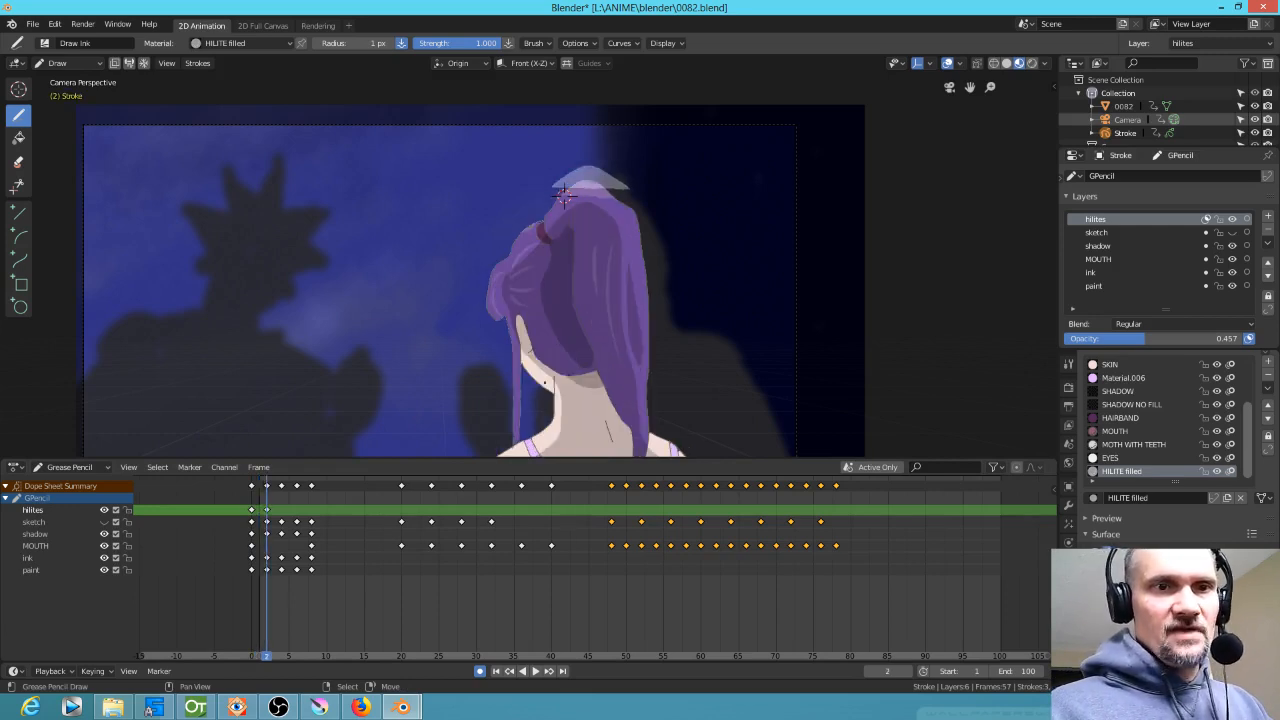
mouse_move(565, 195)
left_mouse_down()
mouse_move(505, 238)
mouse_move(478, 320)
mouse_move(565, 195)
left_mouse_up()
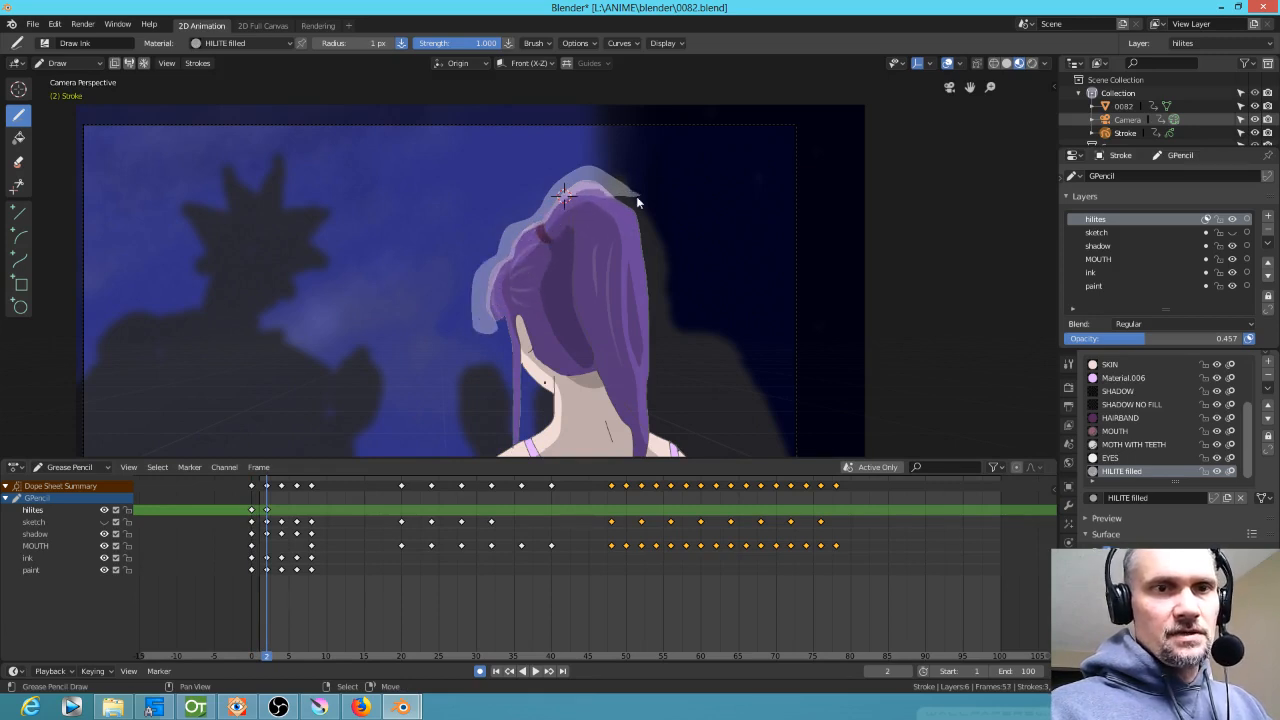
key("Right")
key("Right")
mouse_move(661, 176)
left_mouse_down()
mouse_move(578, 160)
mouse_move(512, 230)
mouse_move(478, 300)
left_mouse_up()
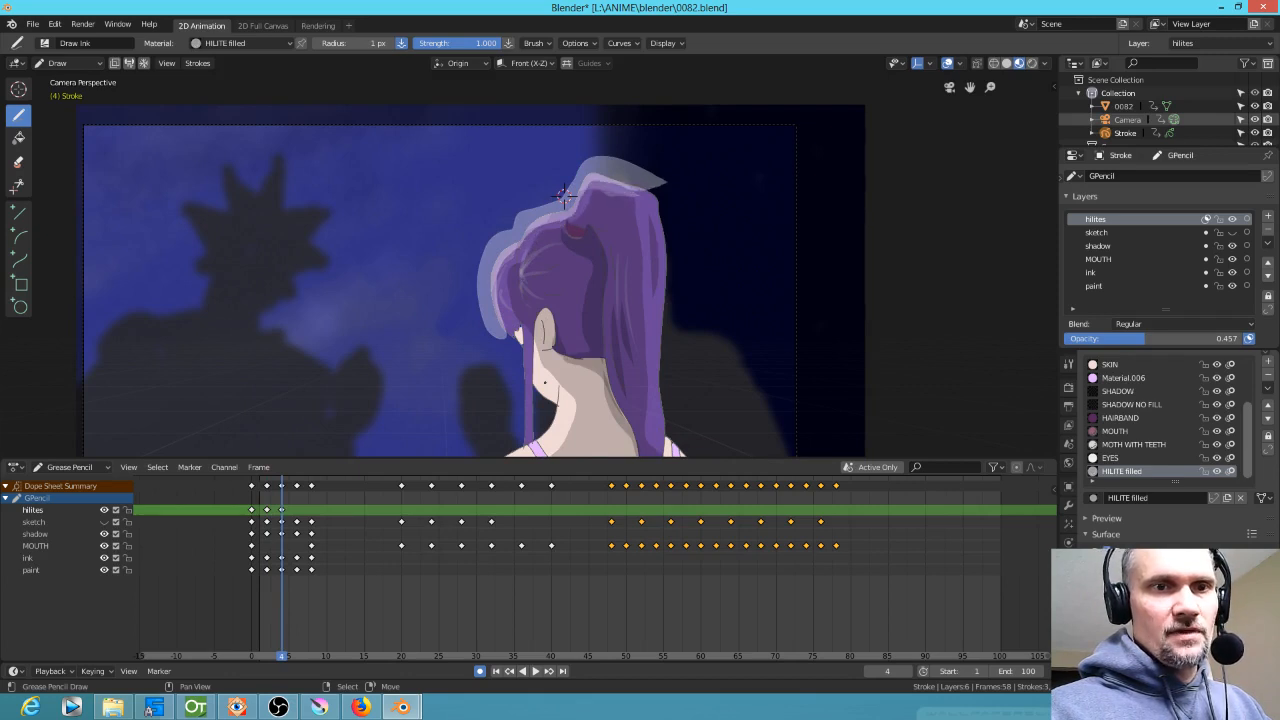
Draw filled rim highlights along the hair's top and front contour on frames 6 and 8
key("Right")
key("Right")
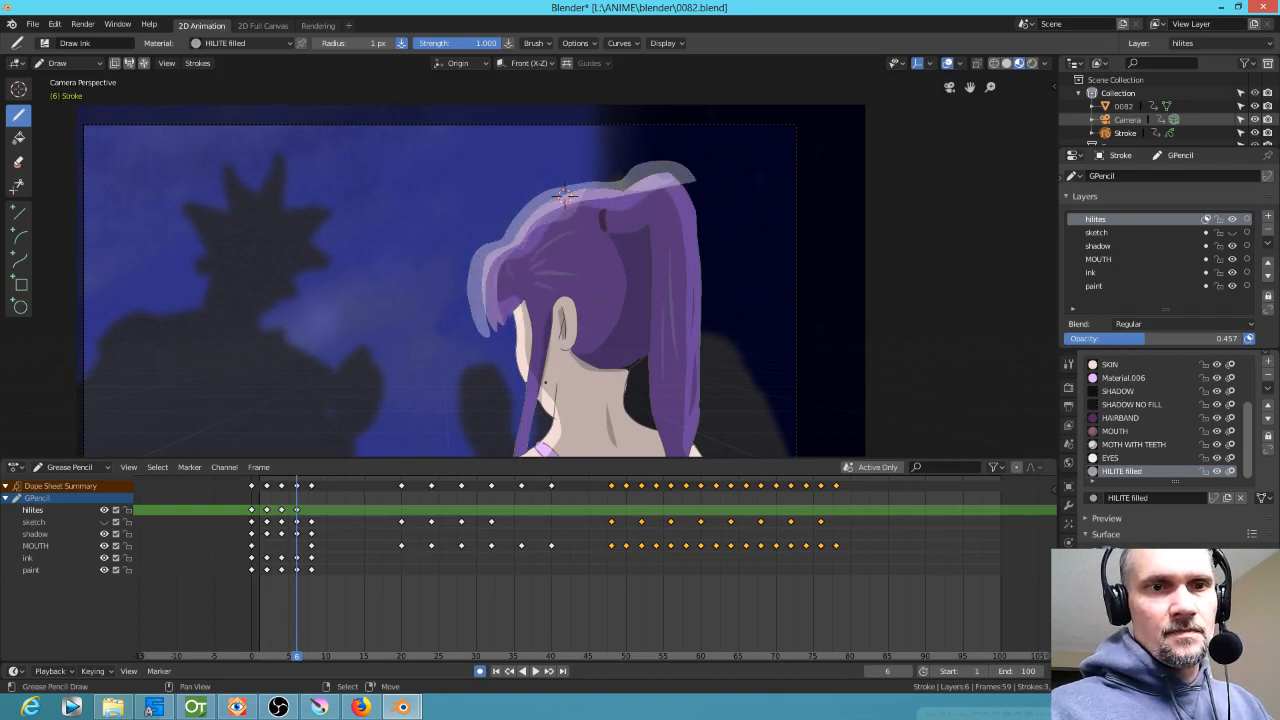
key("ctrl+z")
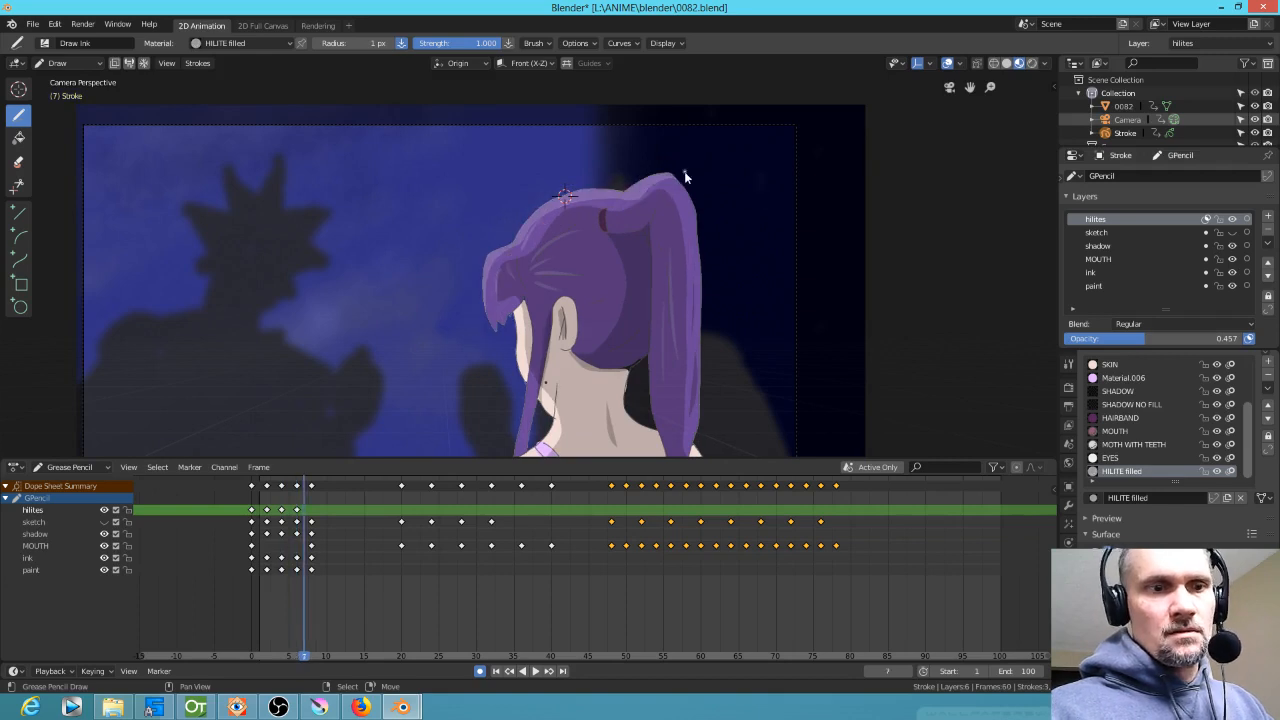
key("Right")
mouse_move(680, 193)
left_mouse_down()
mouse_move(488, 250)
mouse_move(449, 341)
mouse_move(472, 361)
mouse_move(454, 328)
mouse_move(467, 290)
mouse_move(530, 234)
mouse_move(602, 205)
mouse_move(694, 196)
left_mouse_up()
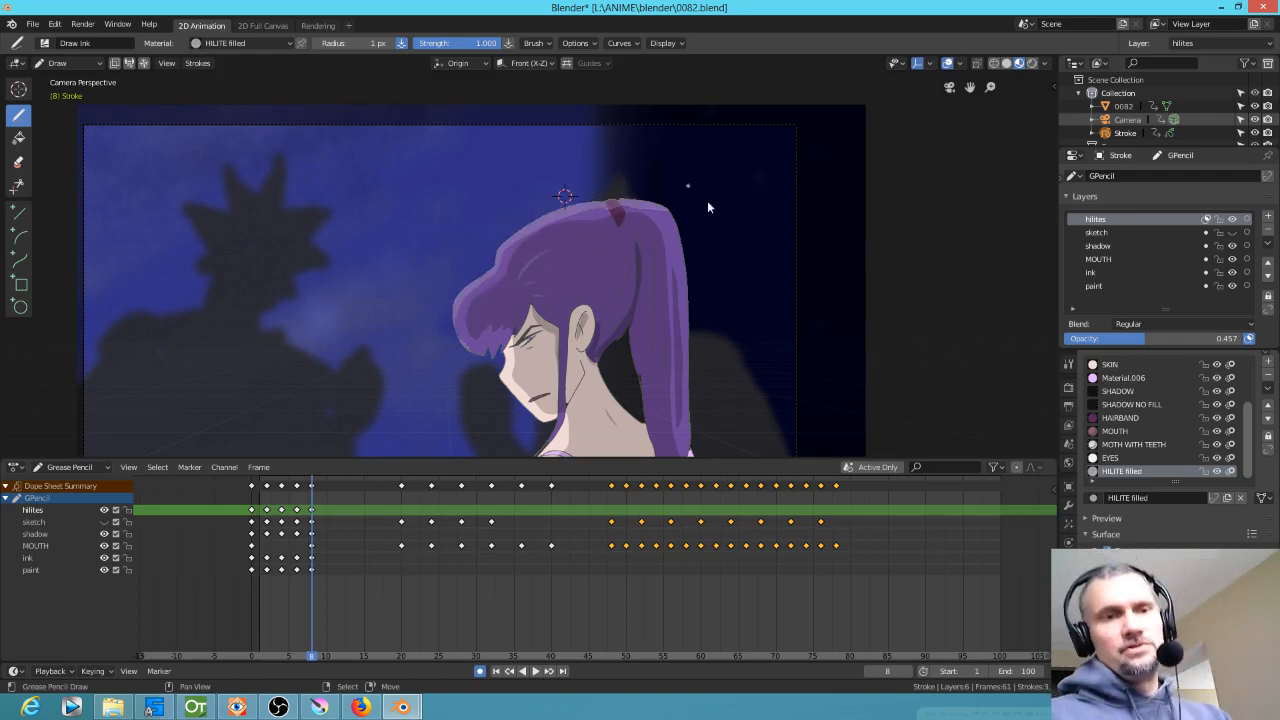
Play the animation briefly from frame 0 and raise the hilites layer's opacity to 0.792
key("space")
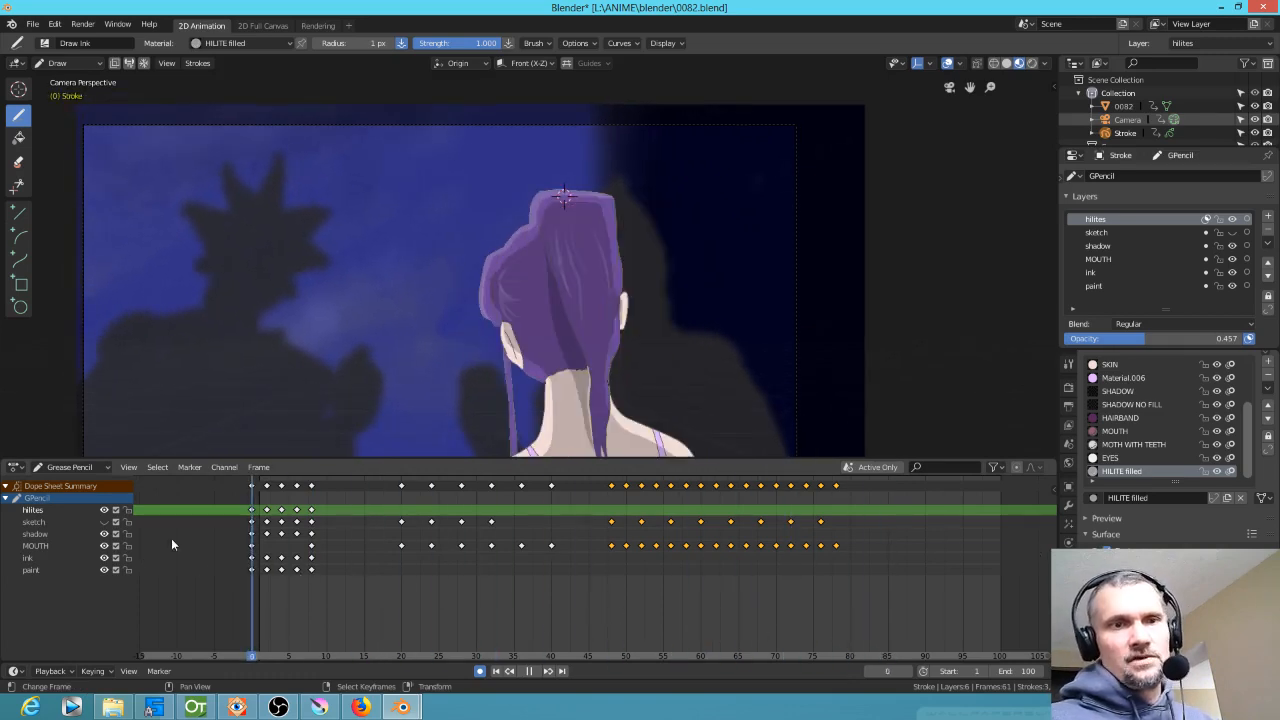
key("space")
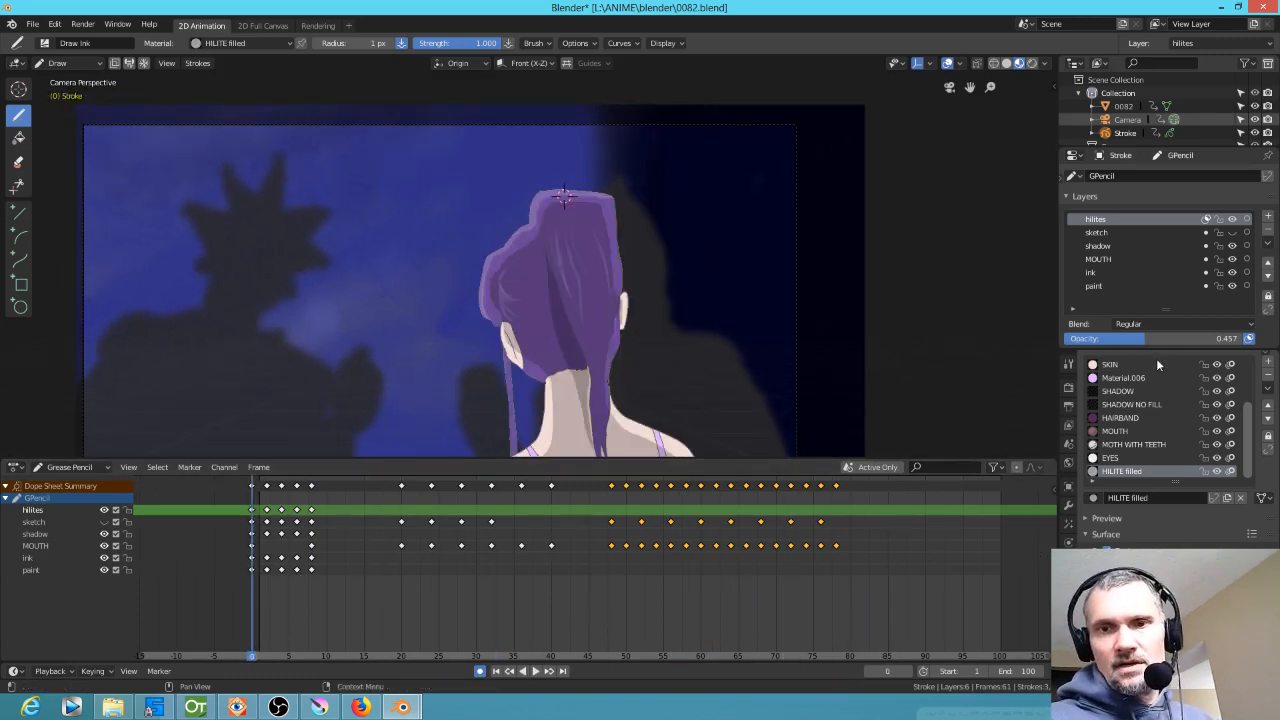
mouse_move(1150, 338)
left_mouse_down()
mouse_move(1206, 338)
mouse_move(1194, 338)
left_mouse_up()
Render a viewport image of frame 28 and inspect the hair highlights up close
mouse_move(302, 597)
left_mouse_down()
mouse_move(402, 611)
mouse_move(560, 498)
left_mouse_up()
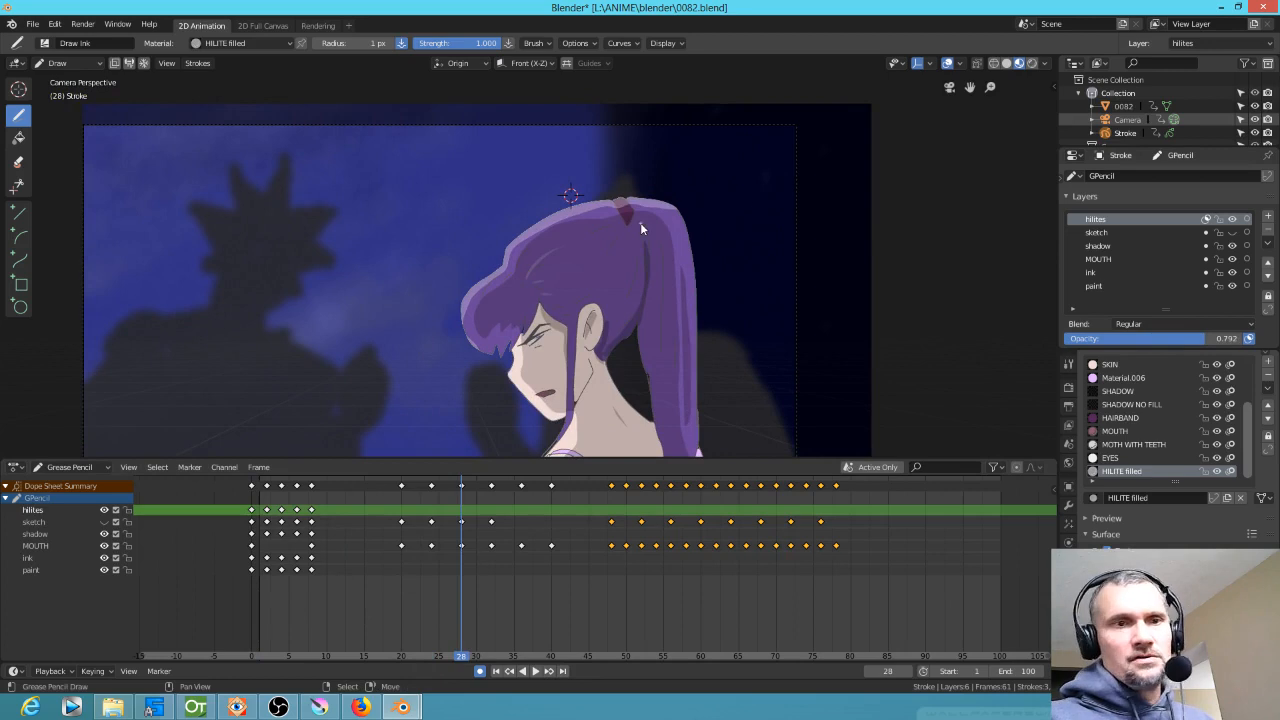
left_click(168, 63)
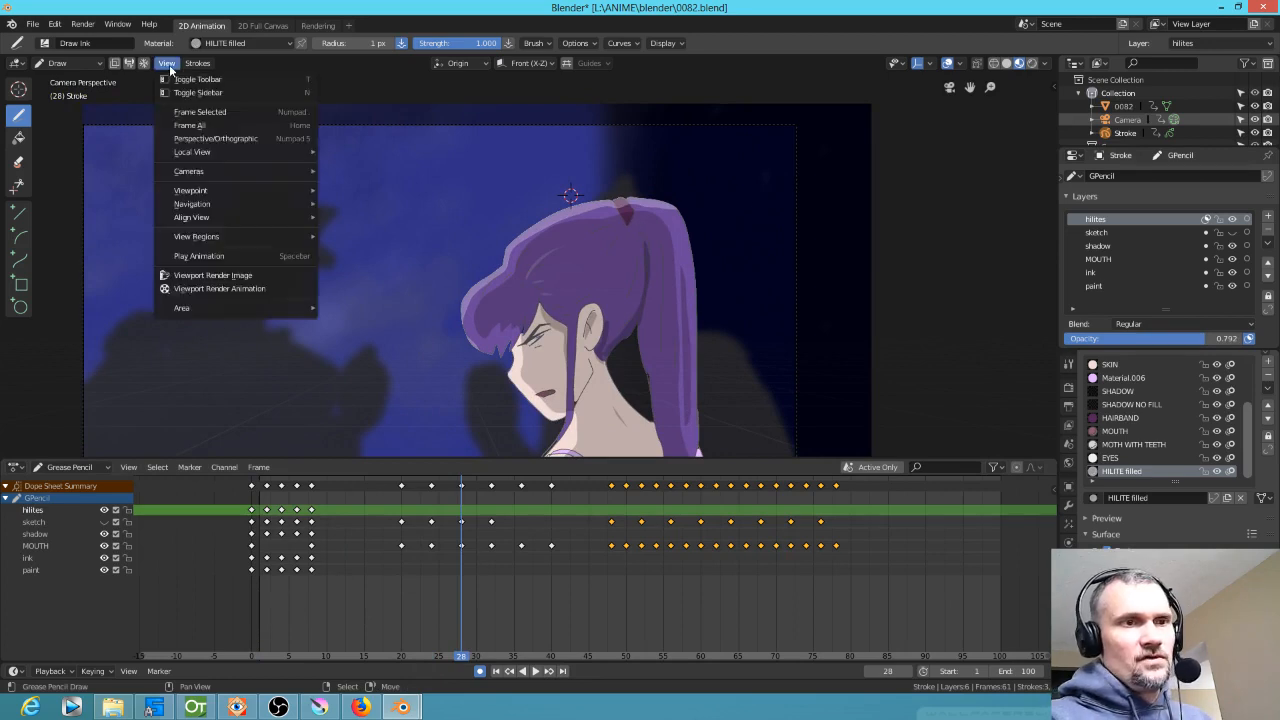
left_click(212, 278)
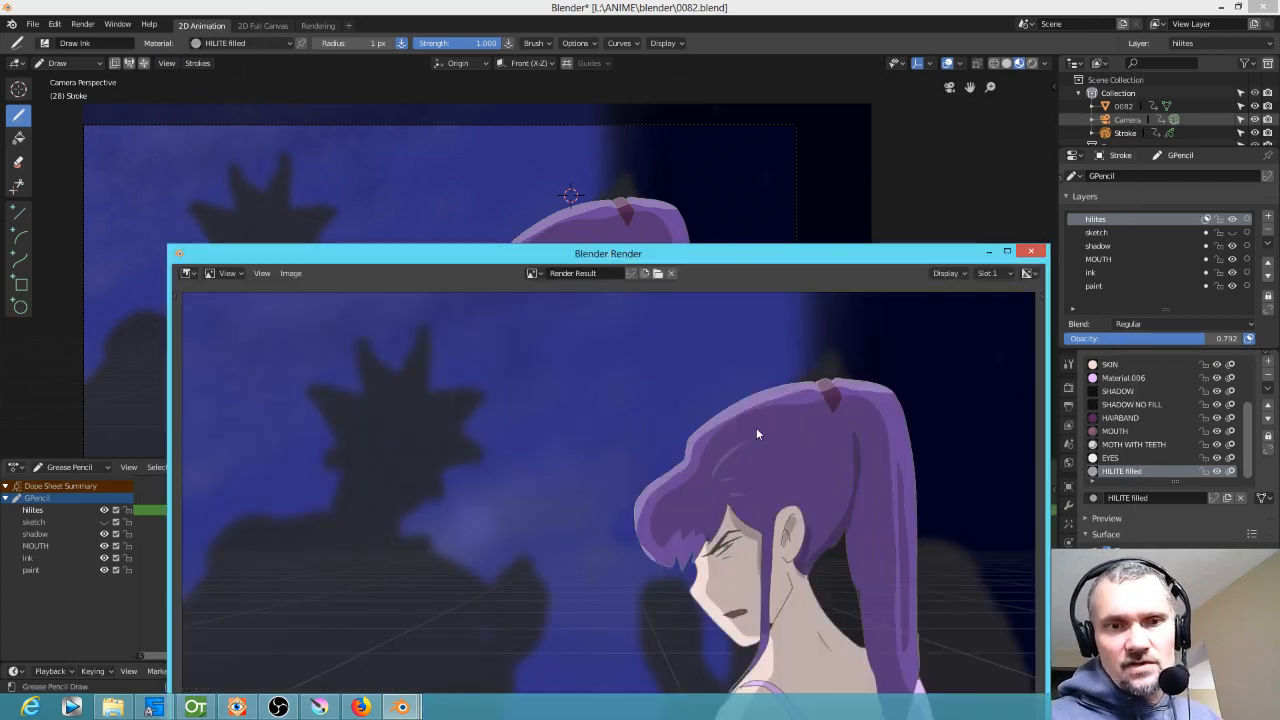
scroll(768, 437, "up", 3)
middle_click_drag(835, 431, 682, 484)
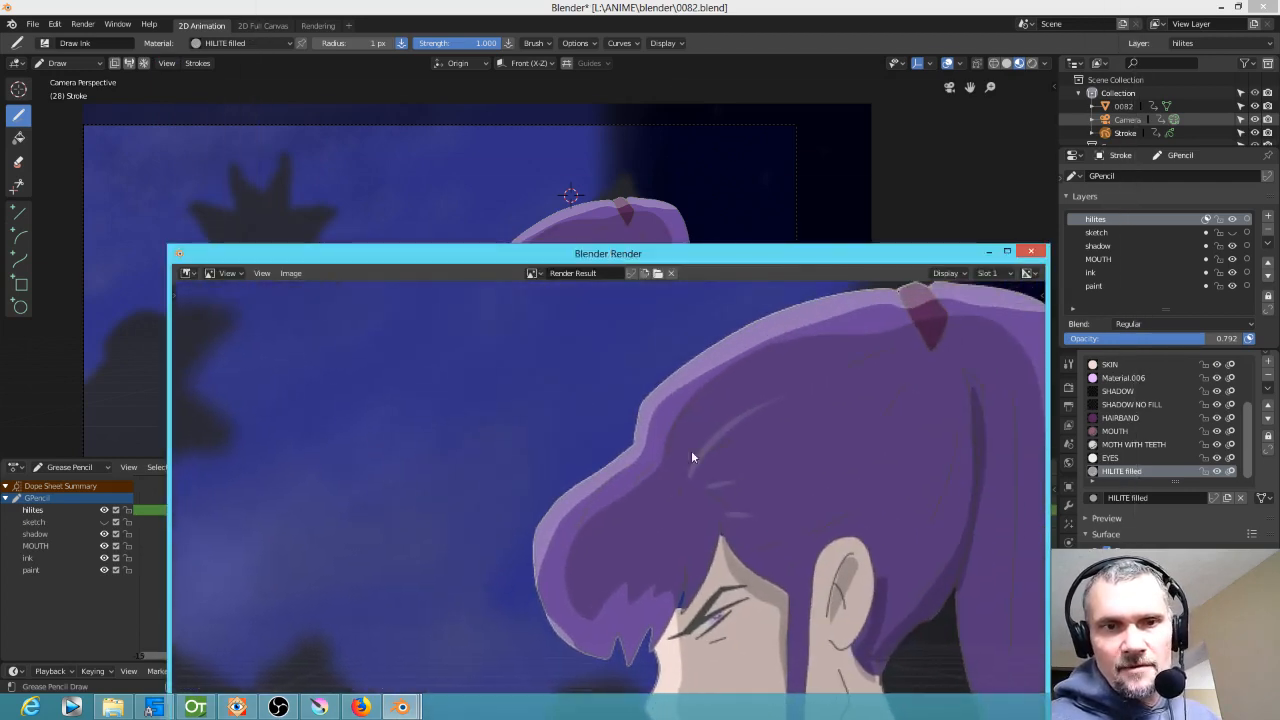
left_click(1031, 251)
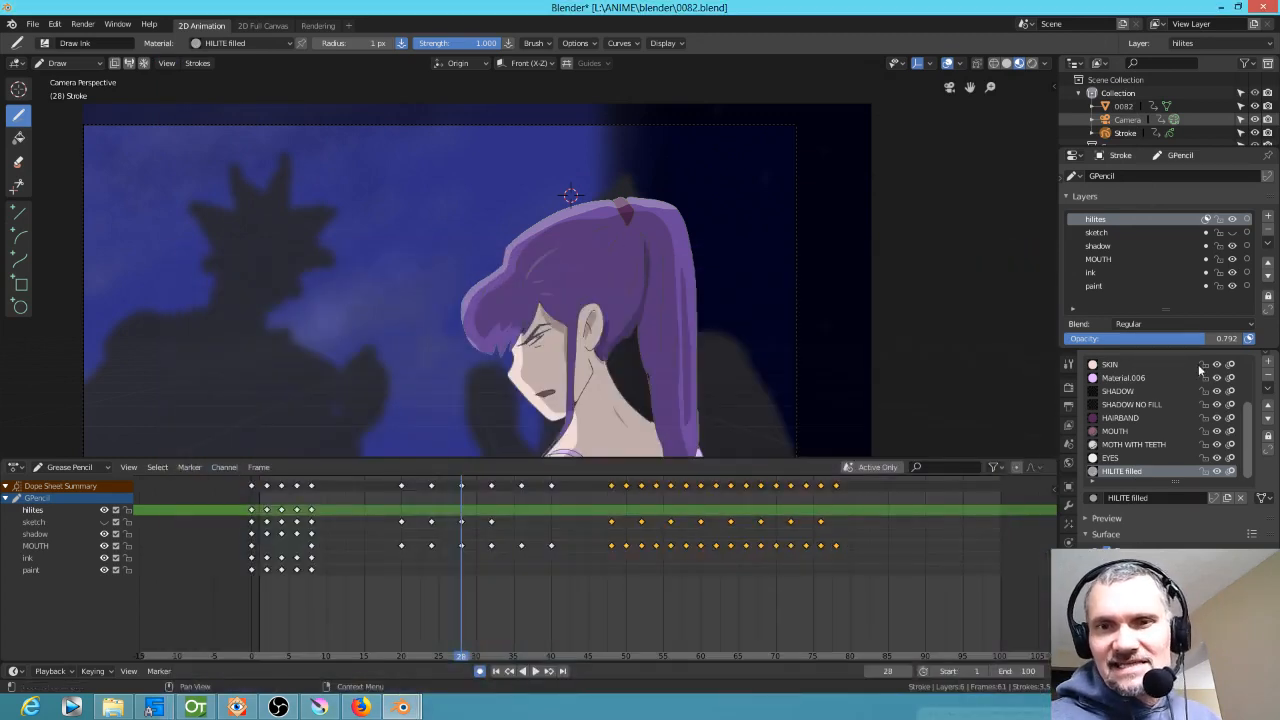
Set the hilites layer's opacity to 0.528 and check it in a viewport render of frame 28
left_click_drag(1200, 338, 1153, 338)
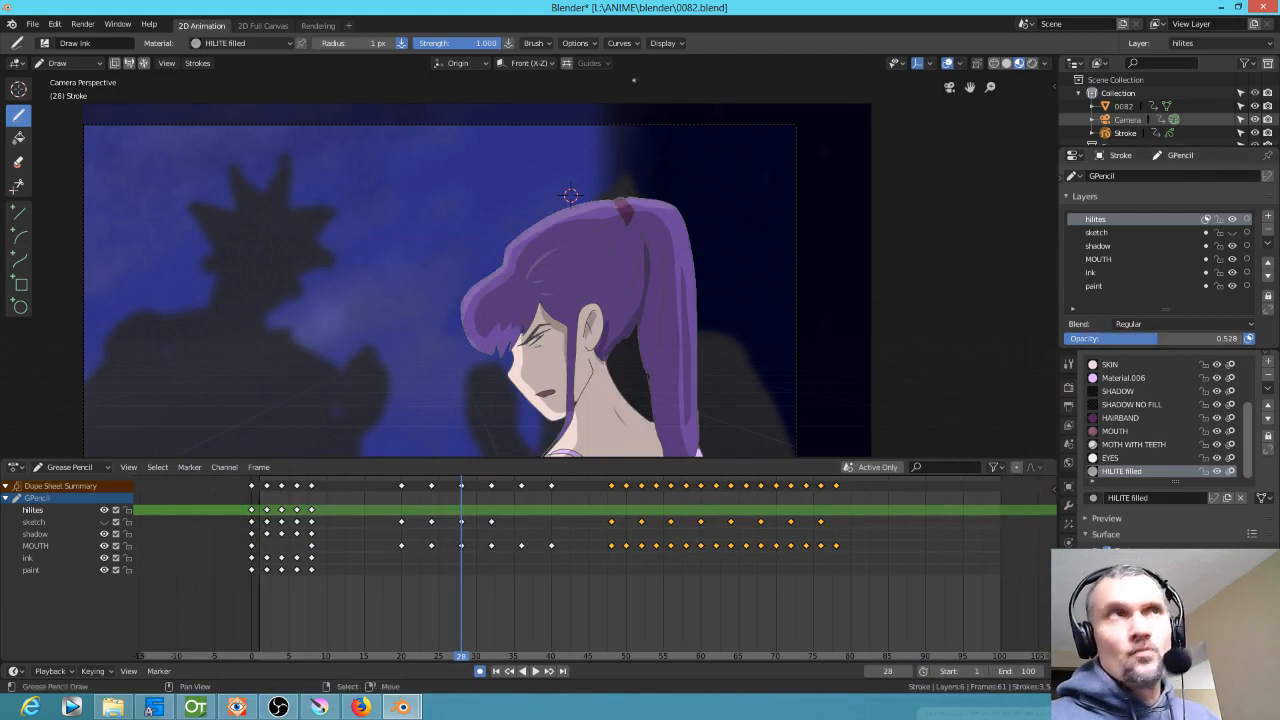
left_click(167, 63)
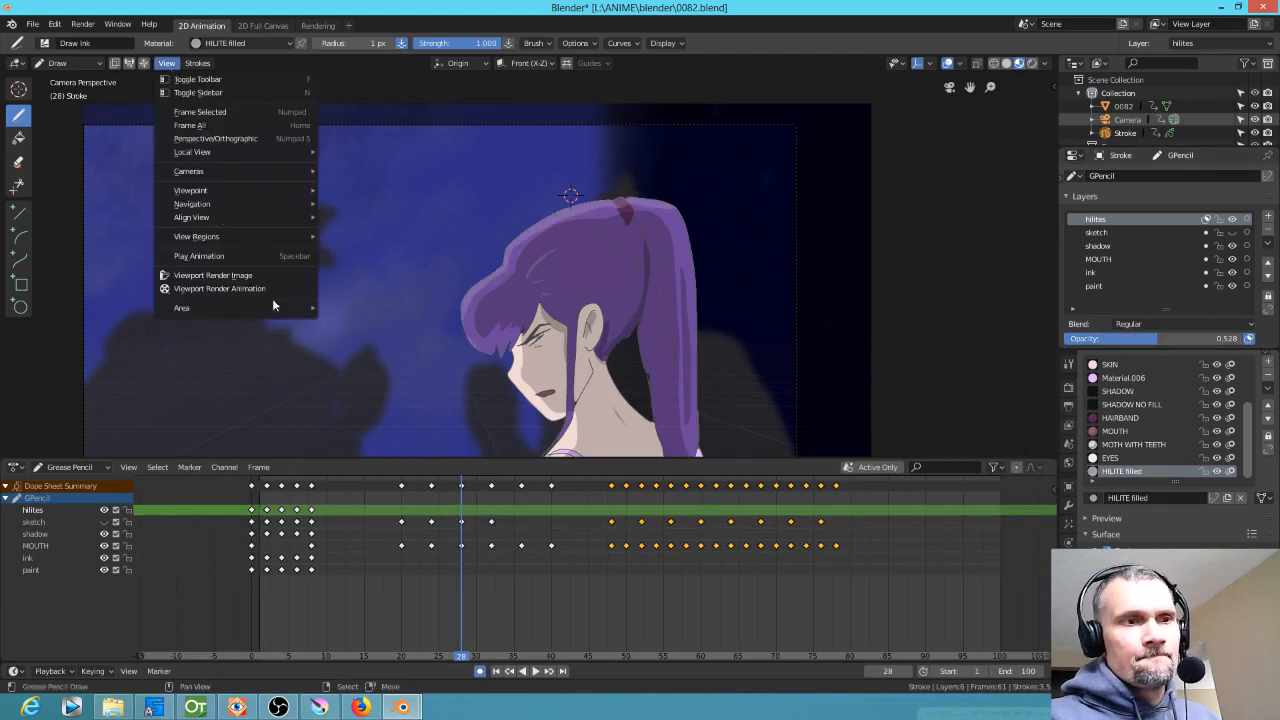
left_click(260, 276)
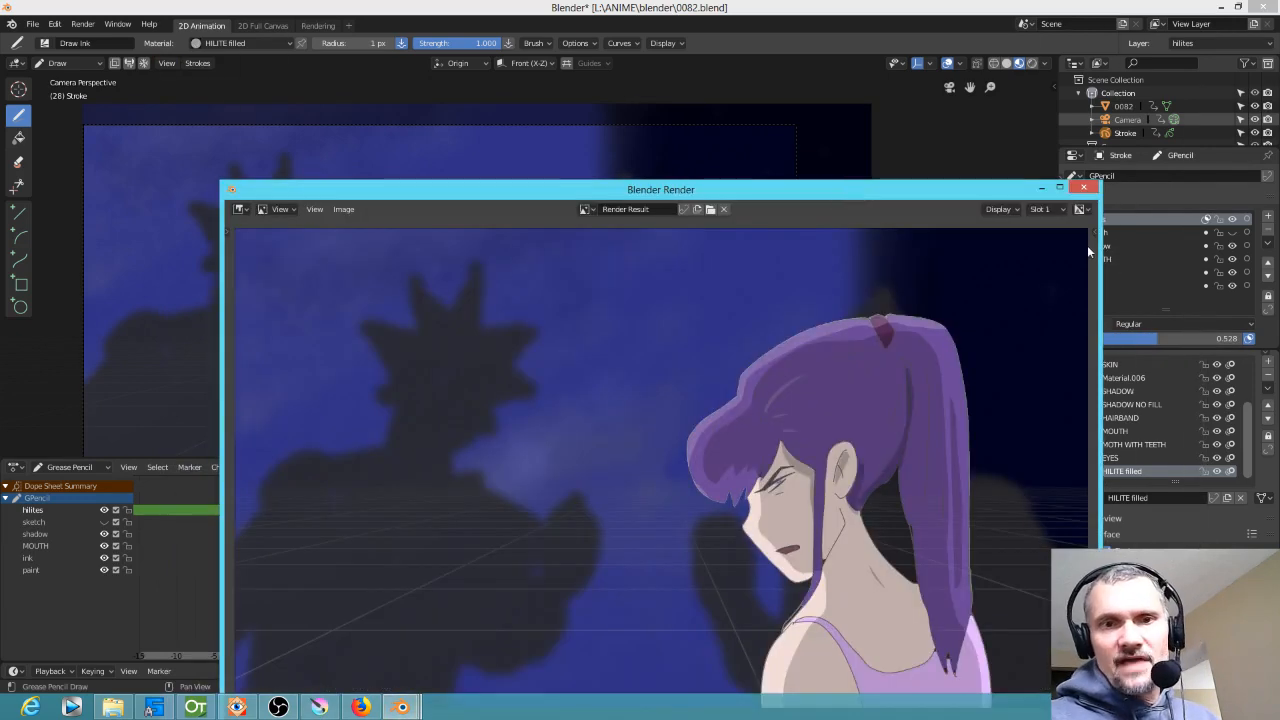
left_click(1083, 188)
Return to frame 0 with the whole camera view in sight and save the blend file
left_click_drag(495, 522, 217, 580)
scroll(694, 371, "down", 3)
middle_click_drag(694, 371, 703, 324, "shift")
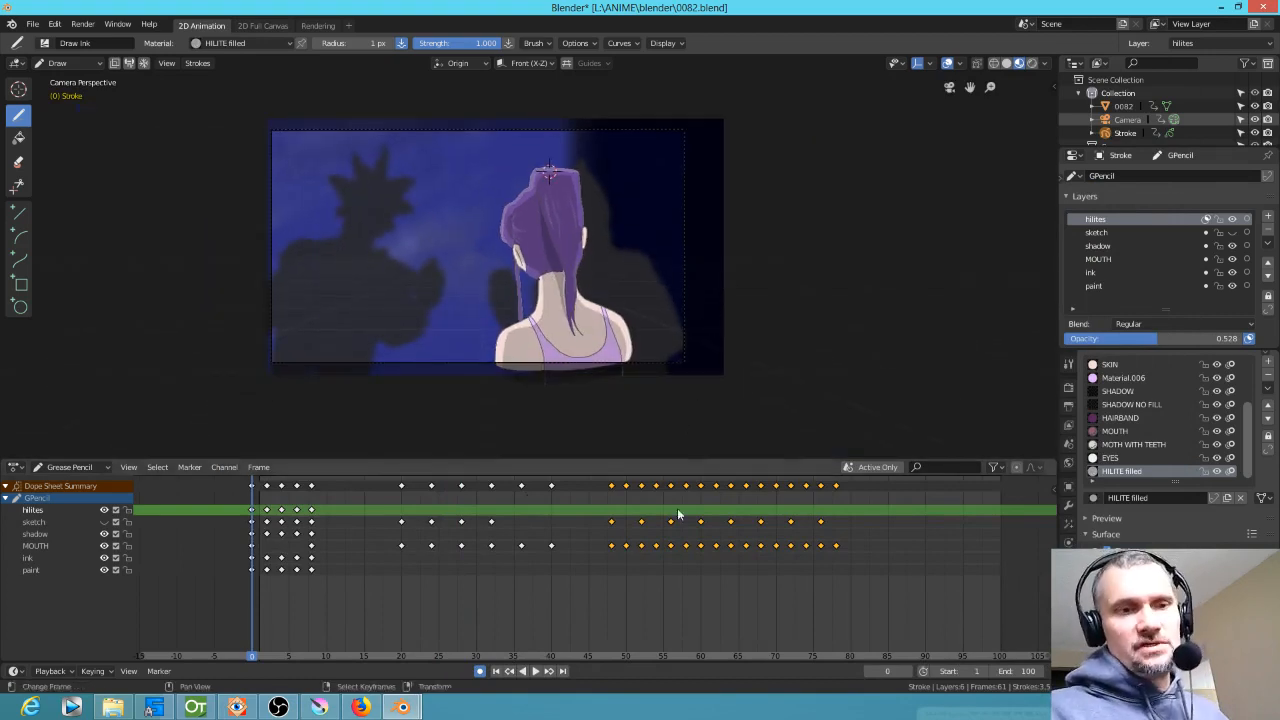
left_click(33, 24)
left_click(50, 126)
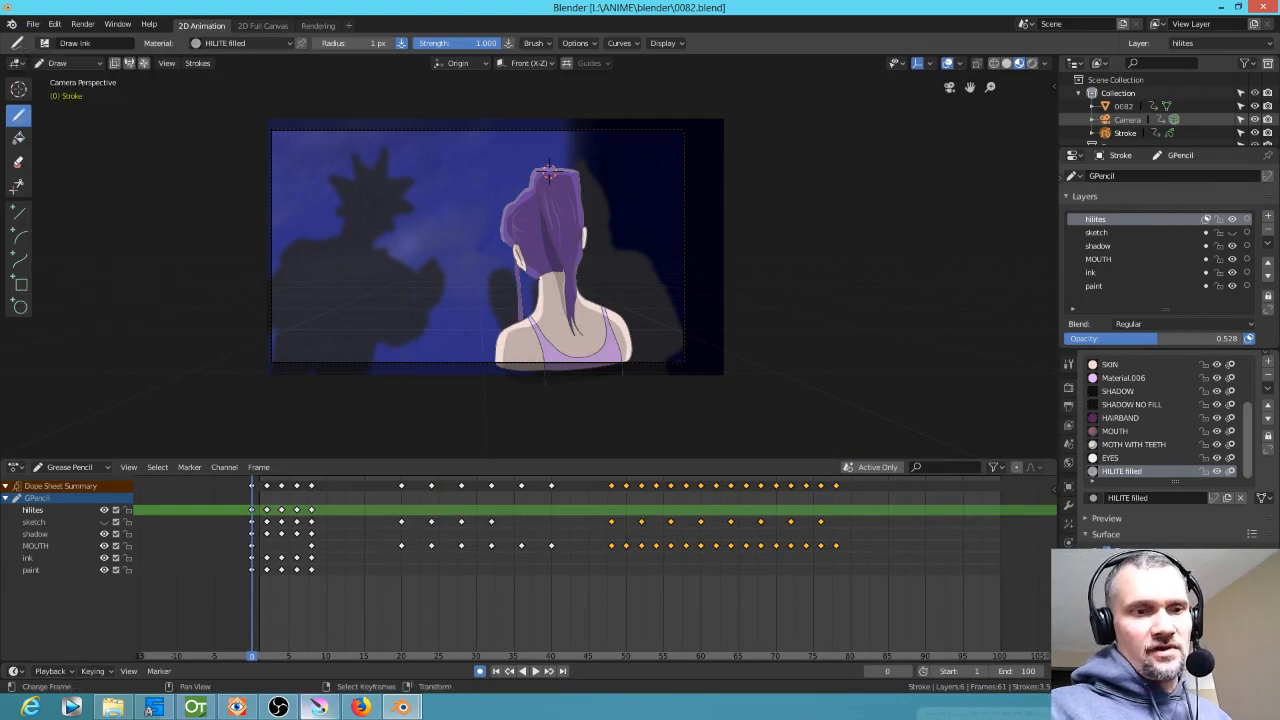
Switch to Krita, identify the silhouettes on Copy of Layer 2 by toggling its visibility, and start transforming that layer
left_click(316, 708)
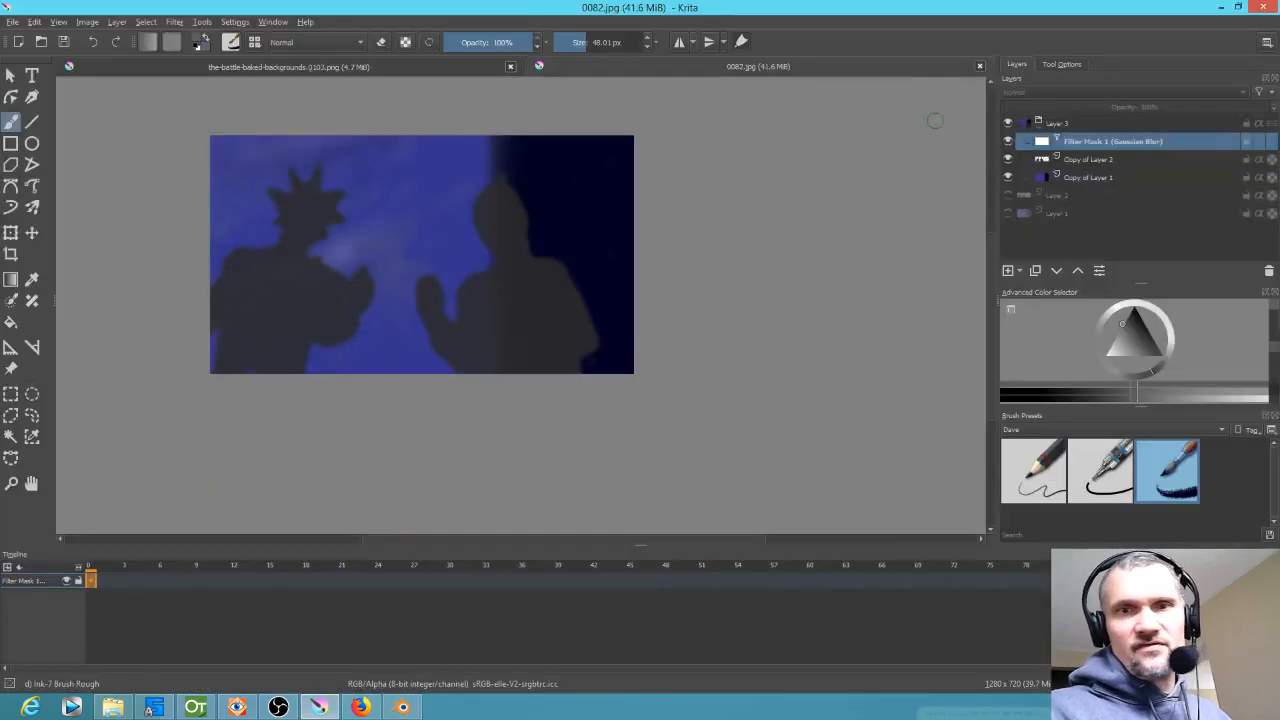
left_click(1109, 160)
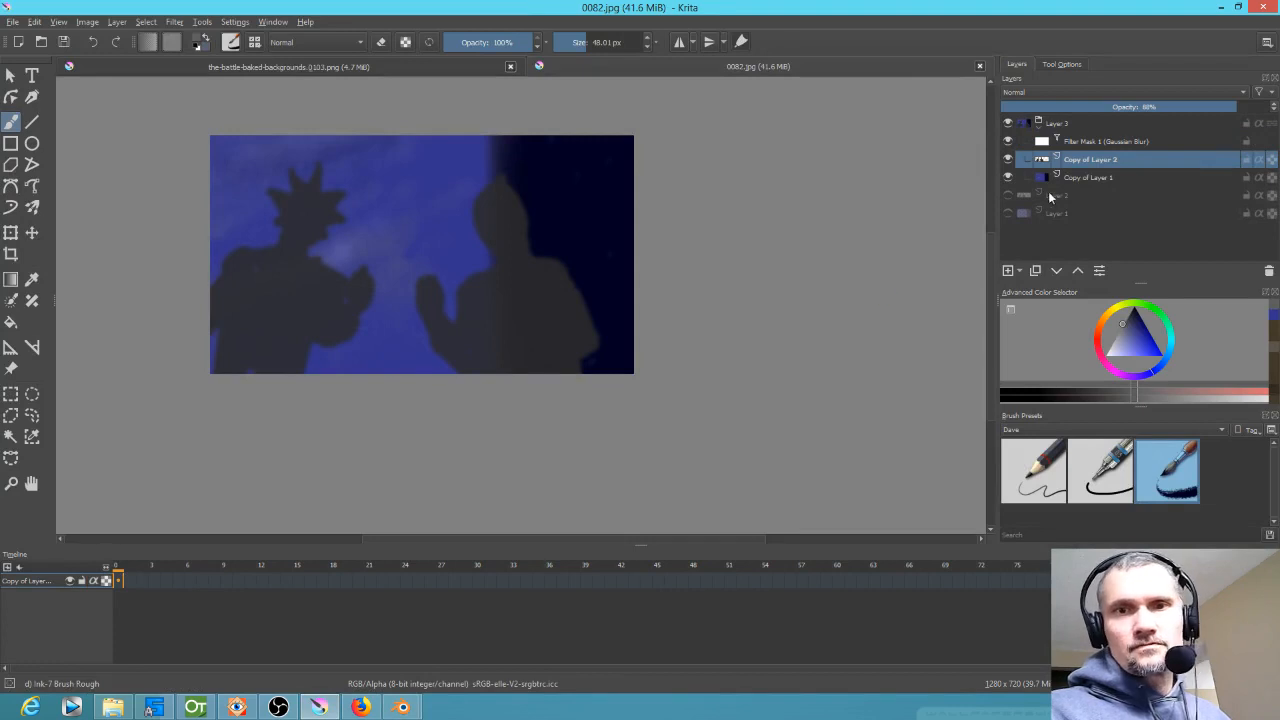
left_click(1006, 158)
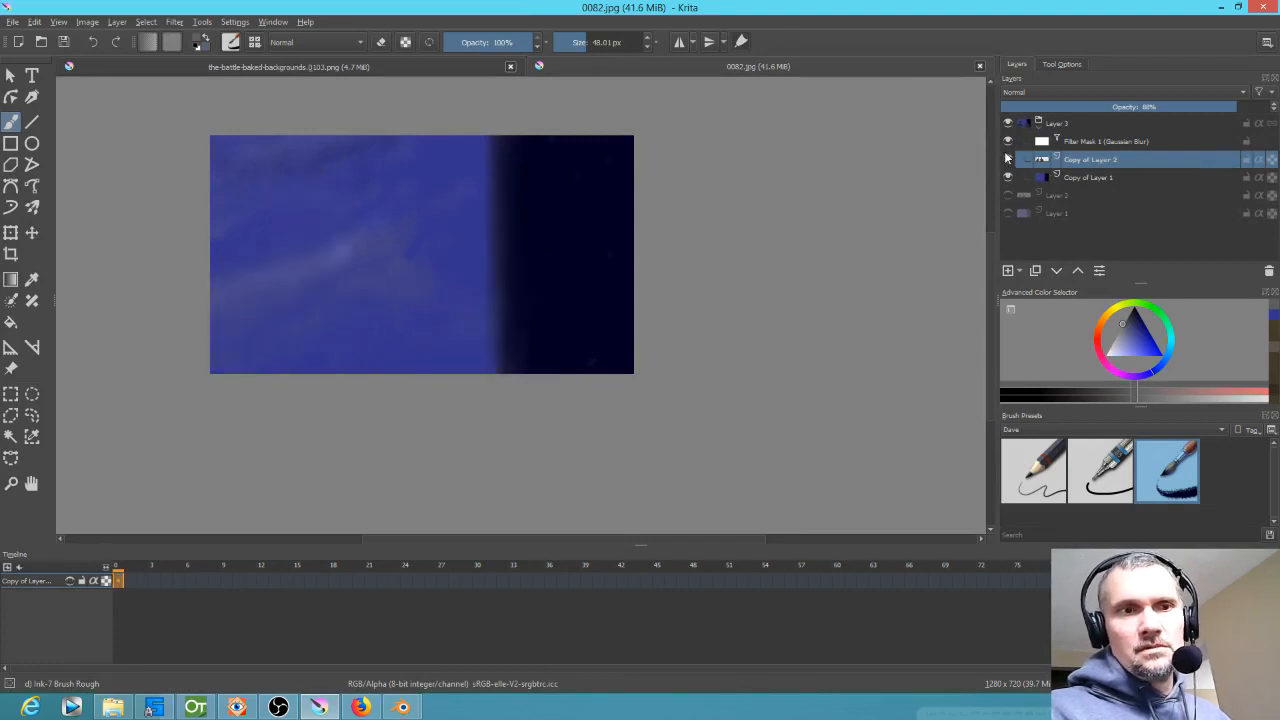
left_click(1006, 158)
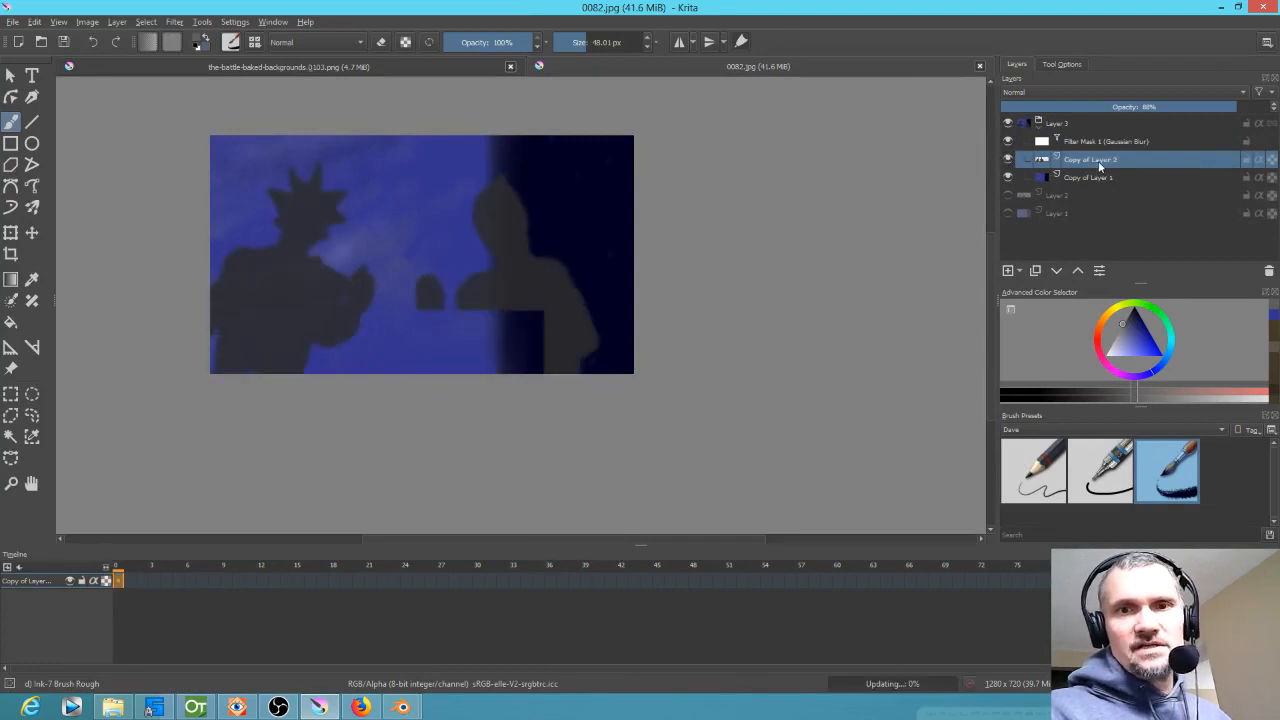
left_click(11, 235)
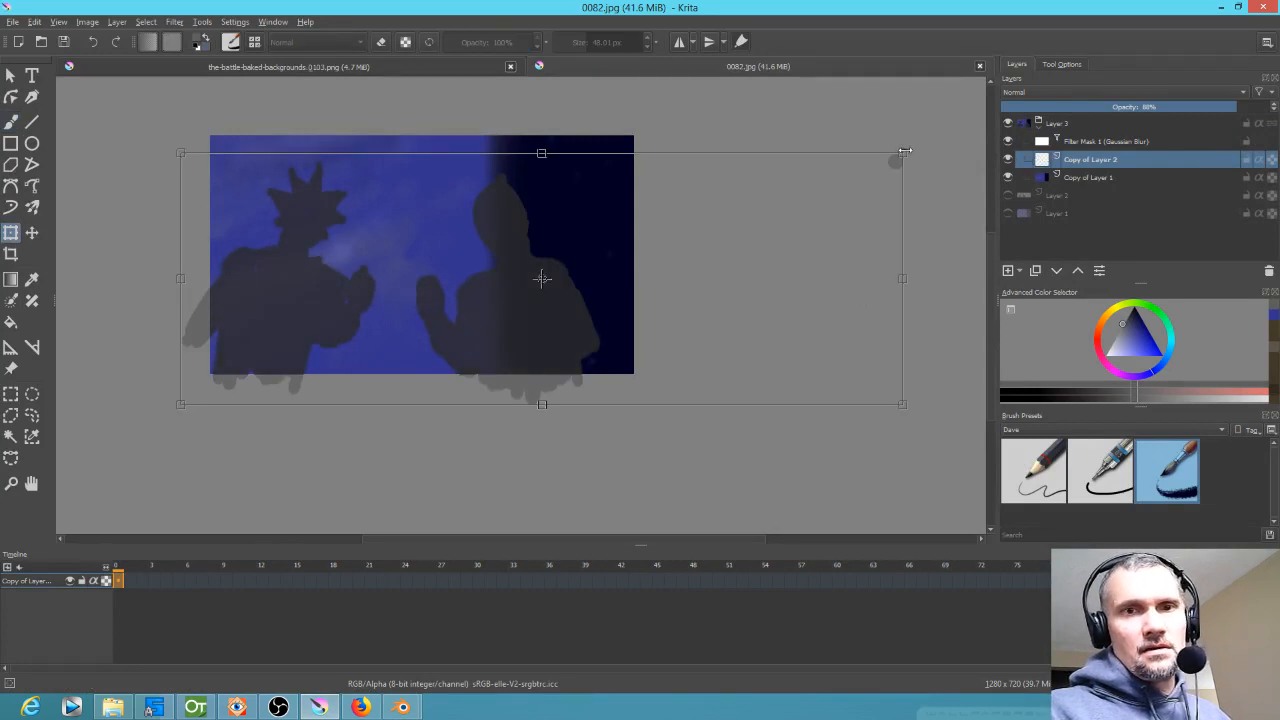
Try shrinking the silhouettes strongly and moving them upward, and undo both transformations
left_click_drag(905, 152, 657, 245)
left_click_drag(425, 347, 439, 279)
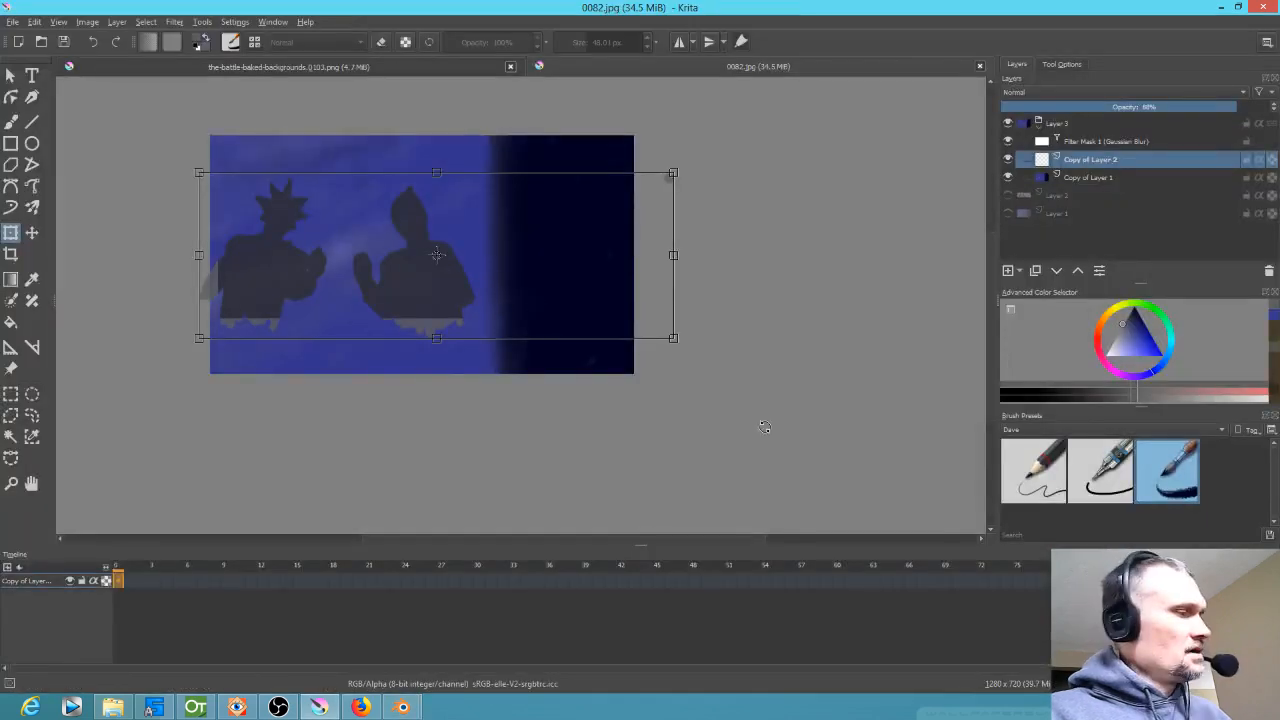
key("ctrl+z")
key("ctrl+z")
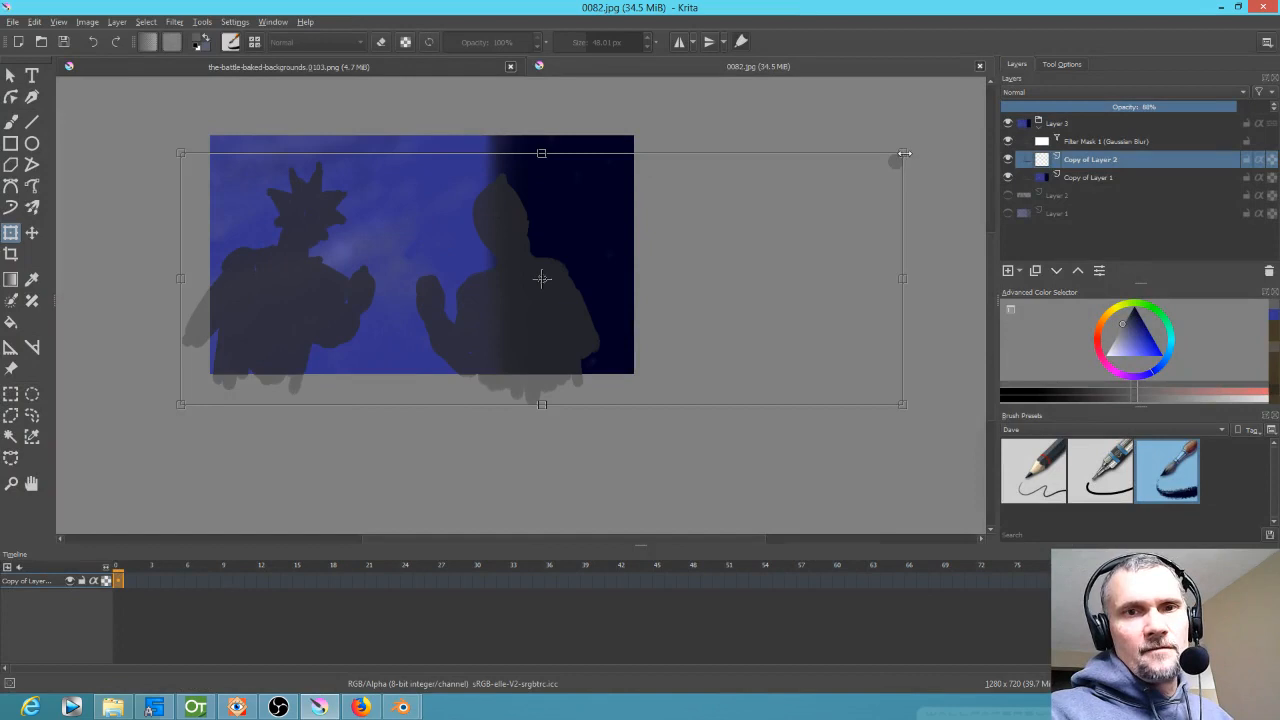
Scale the silhouettes down slightly toward their lower-left corner and save 0082.jpg at 81% quality, including a Krita copy
left_click_drag(902, 150, 817, 243)
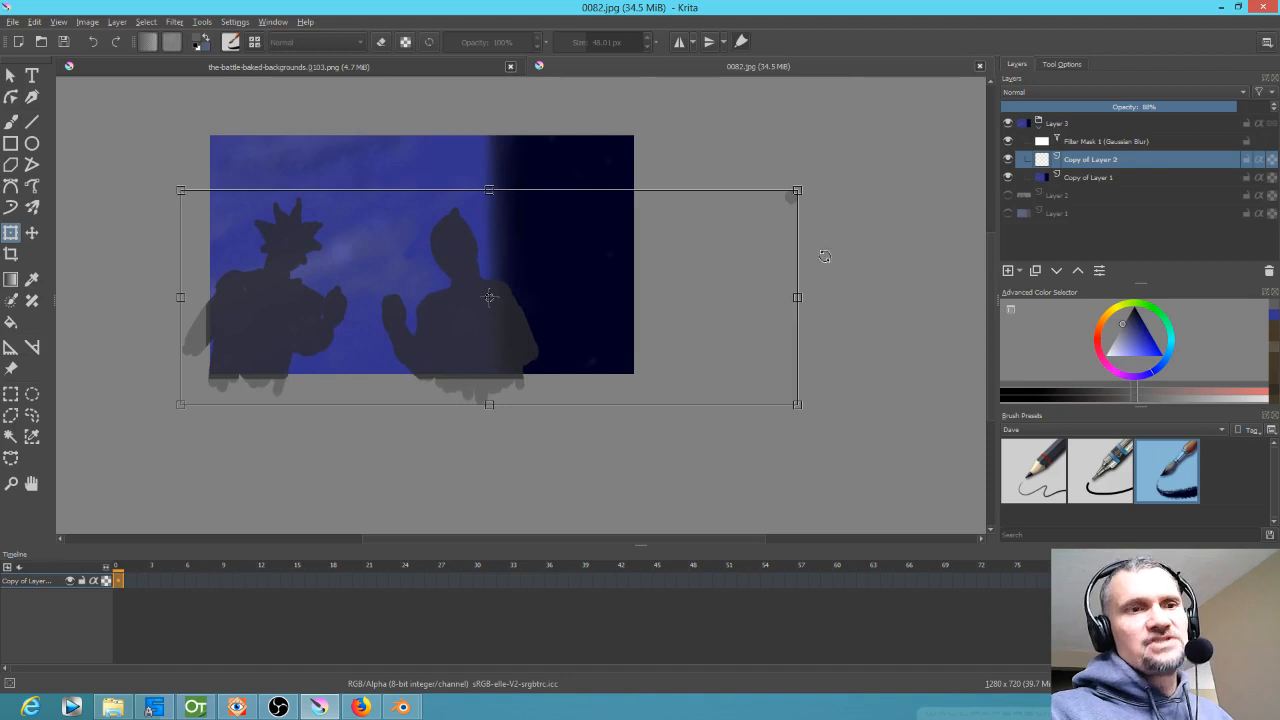
left_click(62, 41)
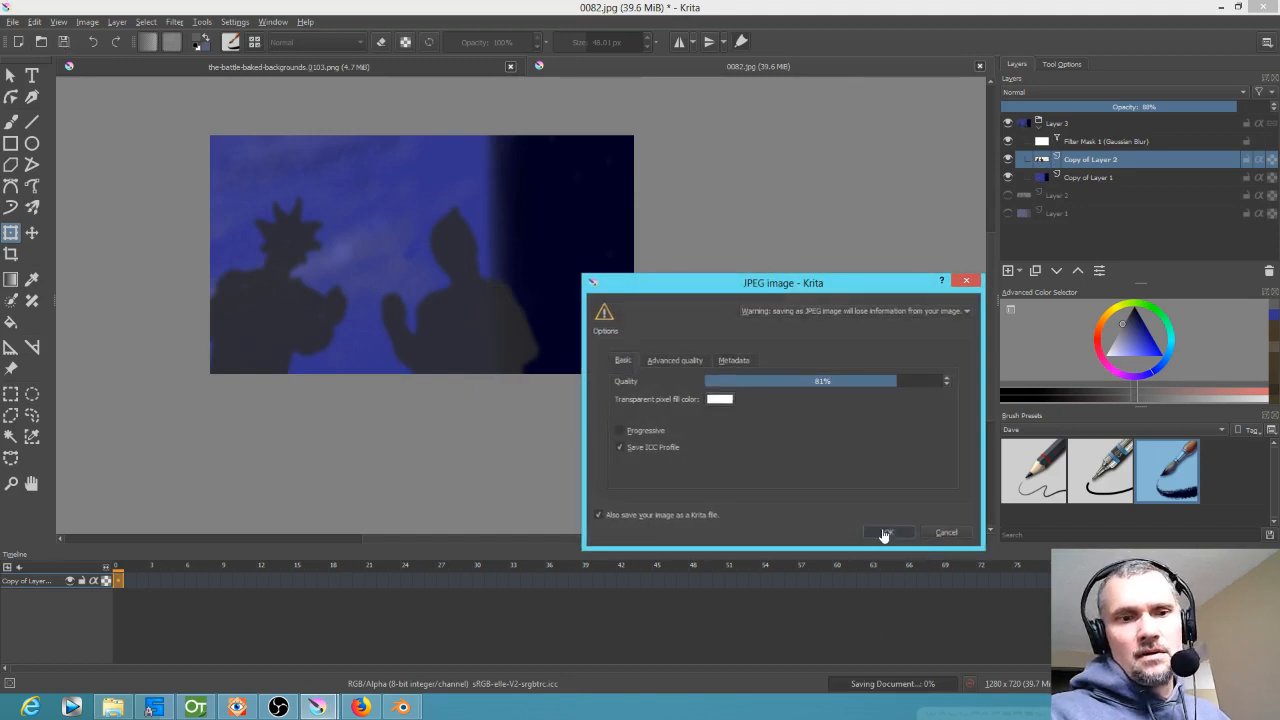
left_click(888, 532)
Switch back to Blender and reopen the recent file 0082.blend to load the updated background
mouse_move(401, 707)
left_click(507, 627)
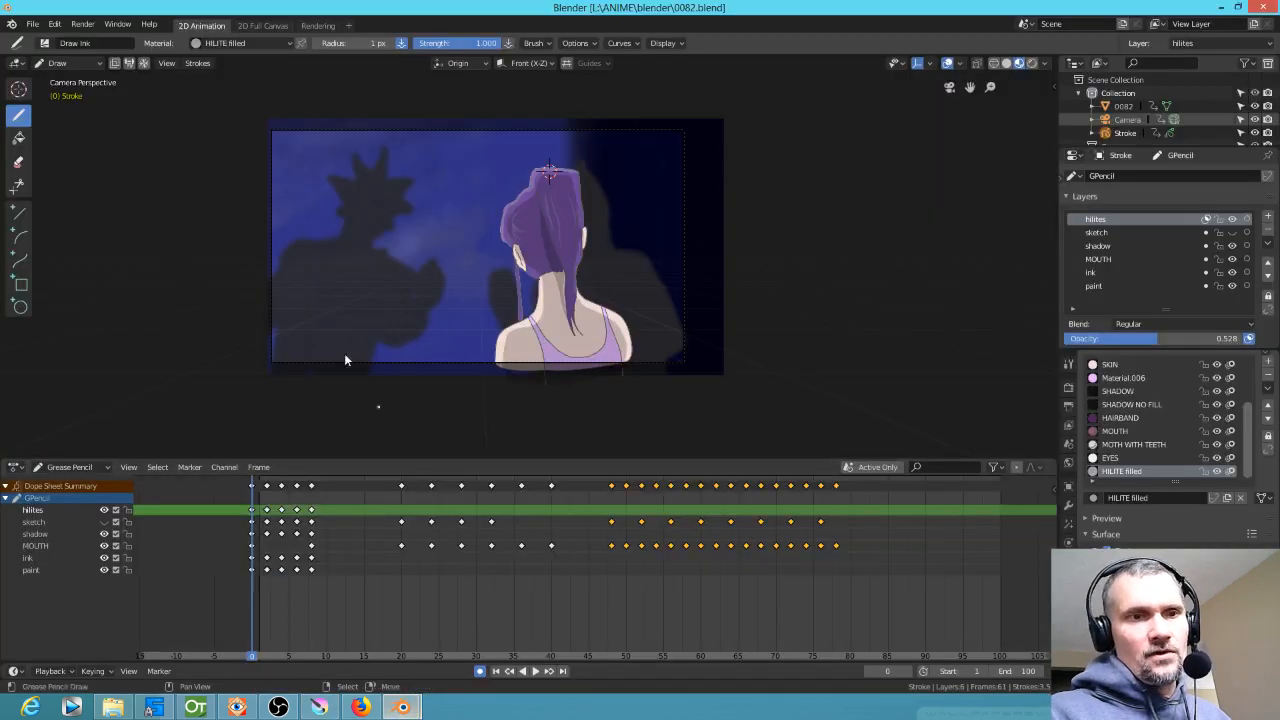
left_click(32, 24)
mouse_move(47, 67)
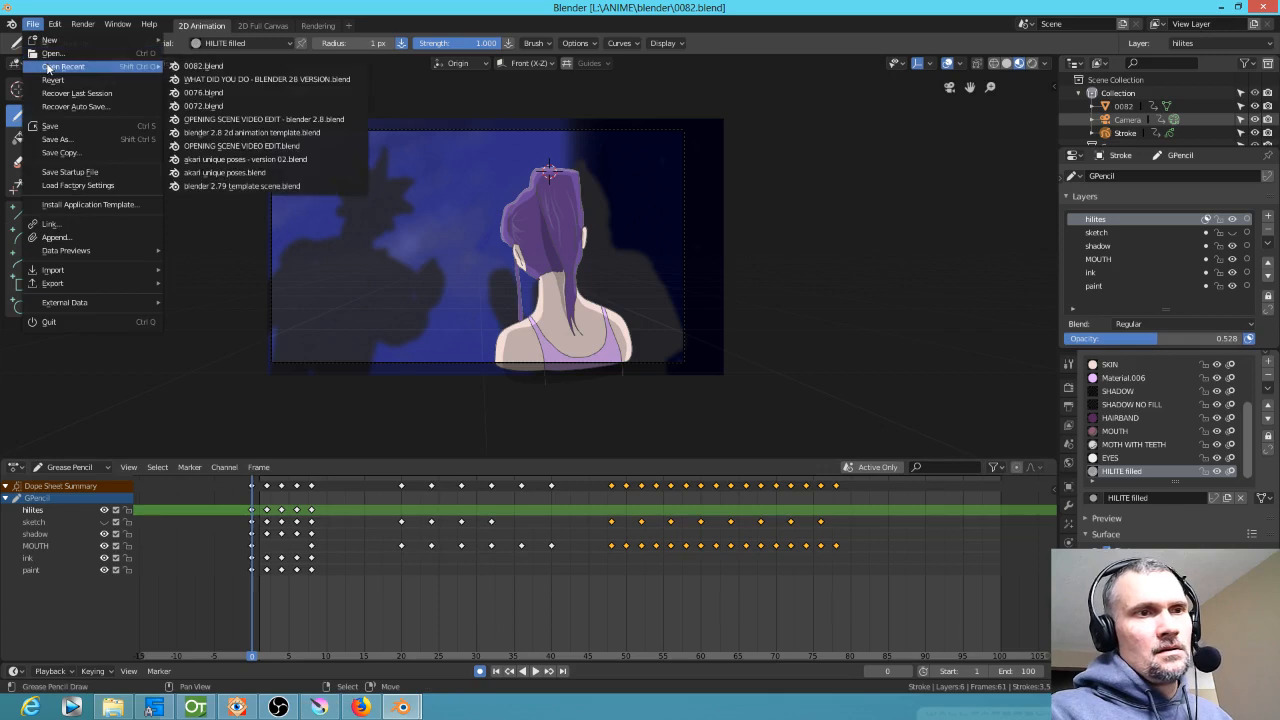
left_click(185, 66)
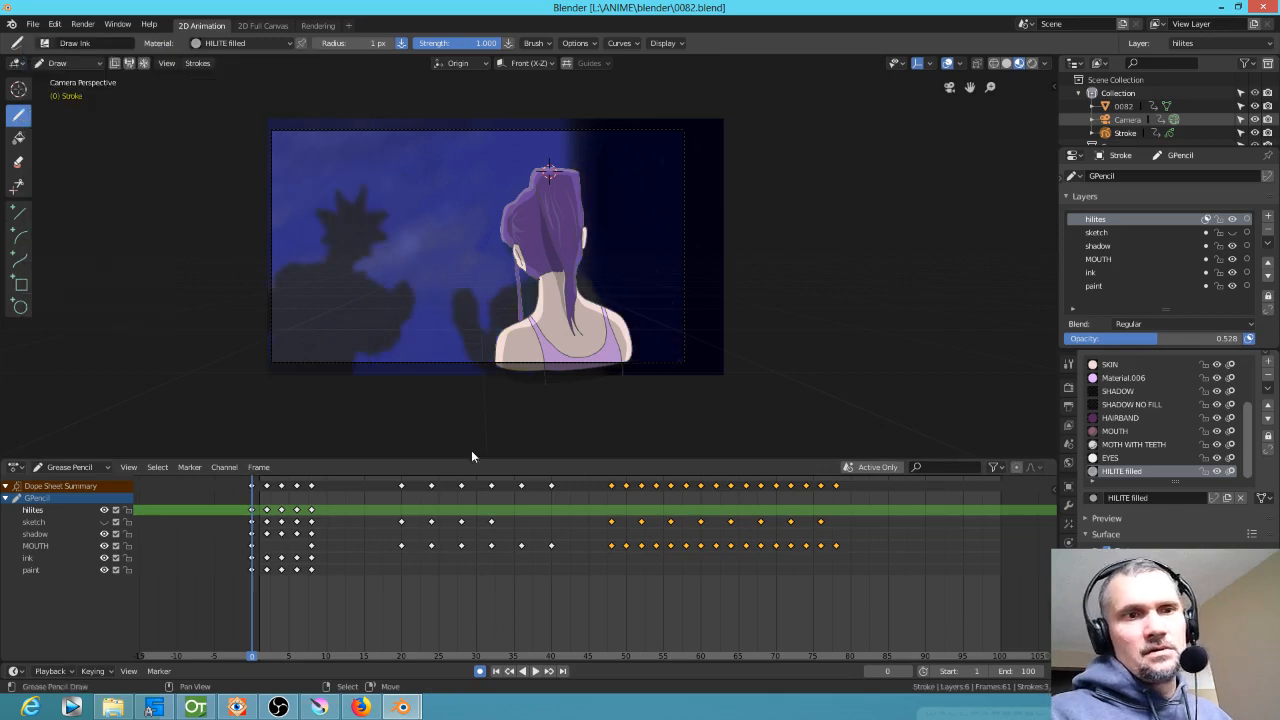
Play and scrub through the animation to review the character against the resized background silhouettes
key("space")
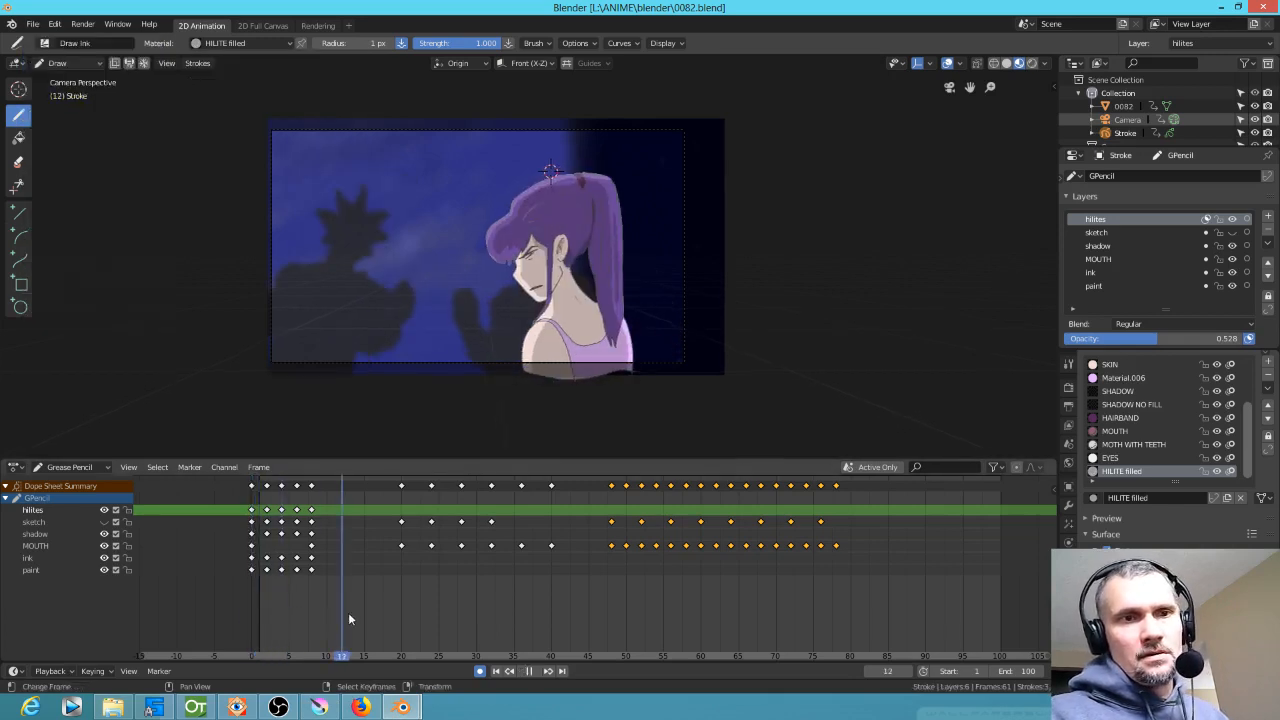
left_click_drag(726, 641, 171, 588)
key("space")
Switch to Krita, shift the silhouettes to the left, and save 0082.jpg at 81% quality with a Krita copy
key("alt+Tab")
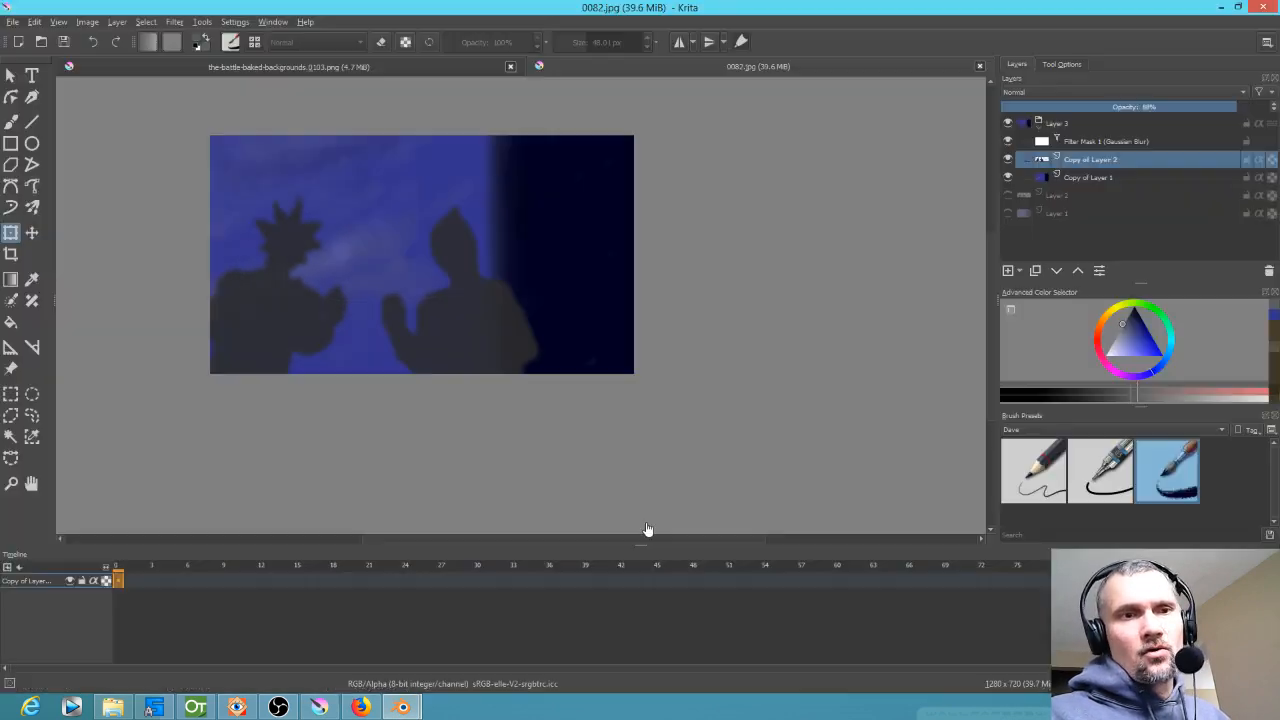
left_click(491, 311)
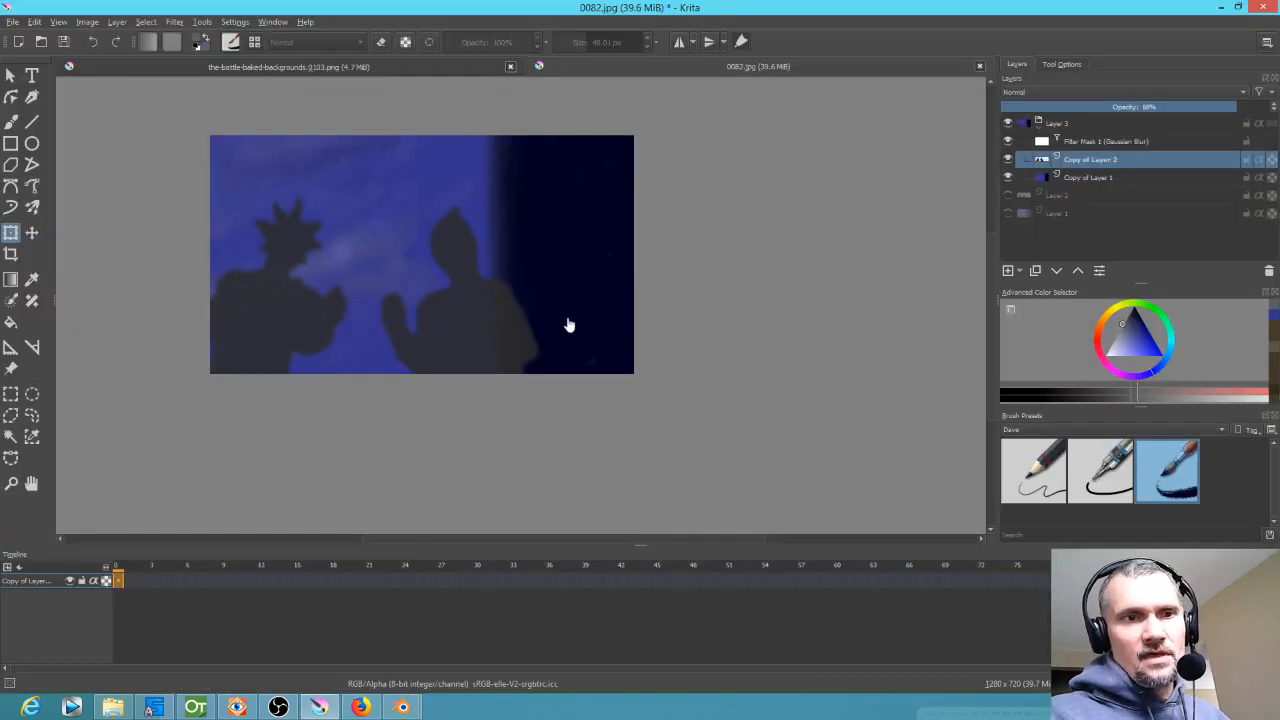
left_click_drag(783, 305, 714, 314)
left_click(64, 42)
key("Return")
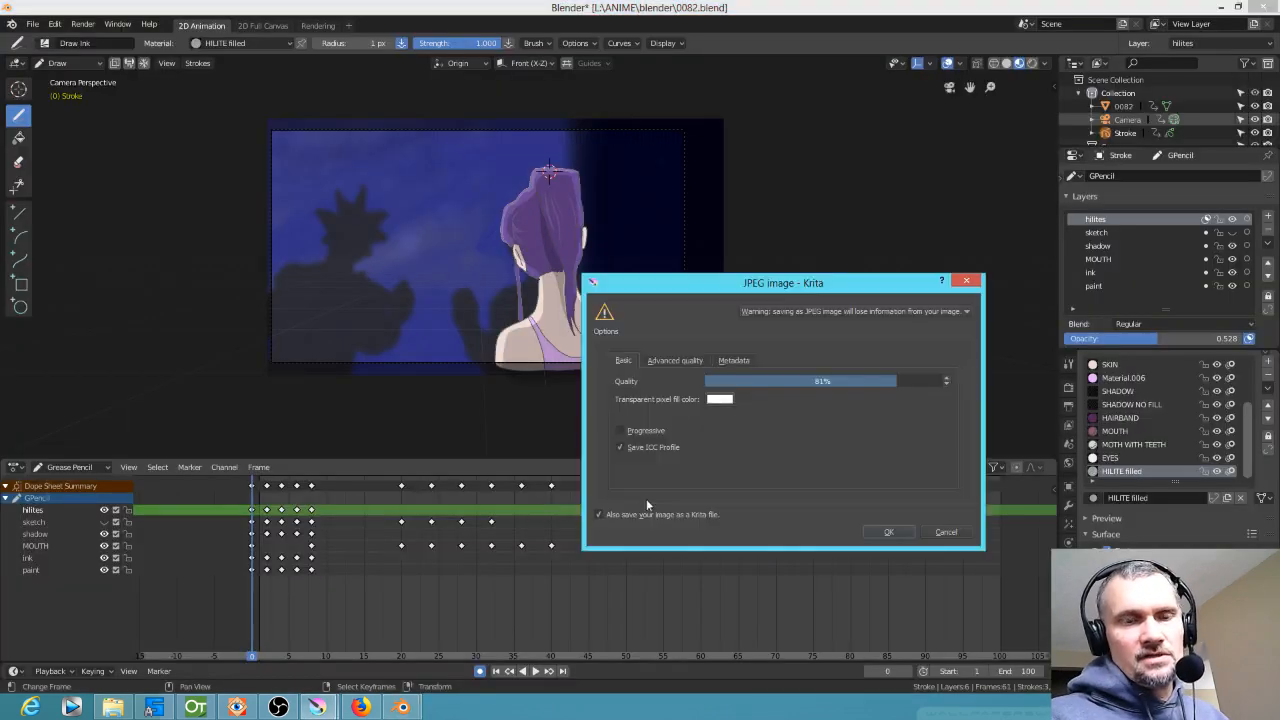
left_click(877, 531)
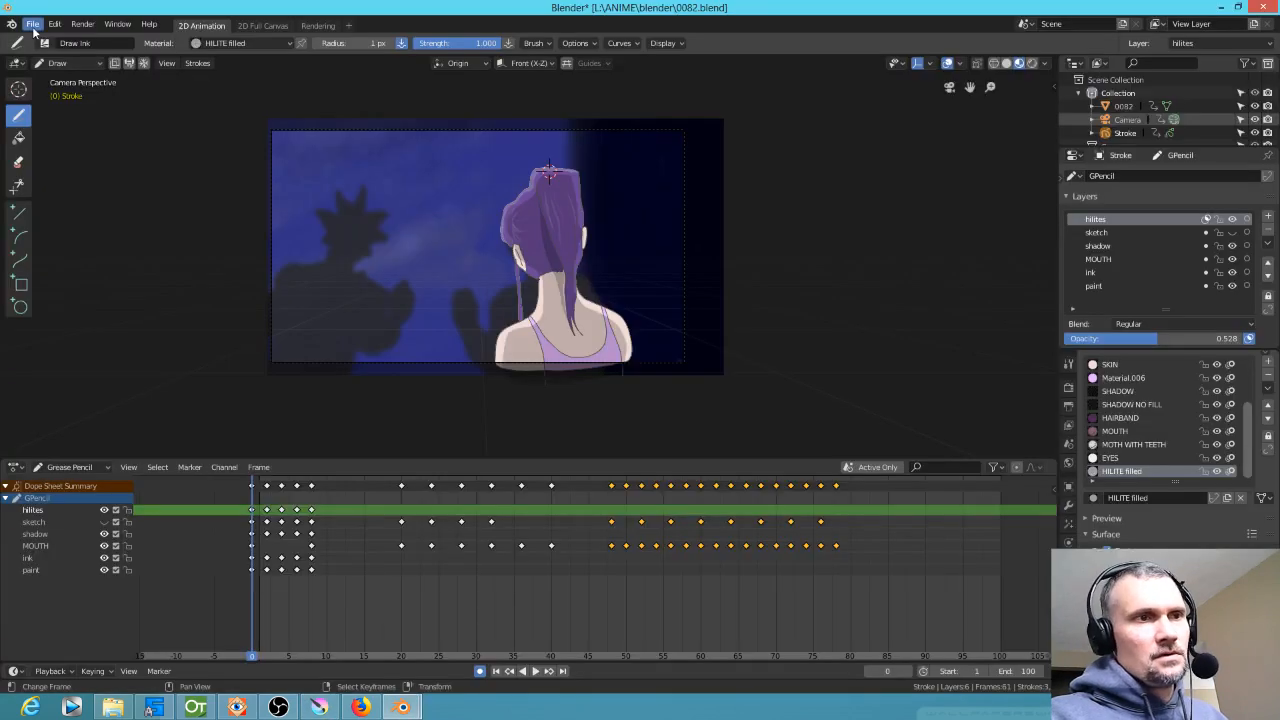
Reopen the recent file 0082.blend in Blender and play the animation against the shifted silhouettes
left_click(33, 23)
mouse_move(63, 66)
left_click(260, 65)
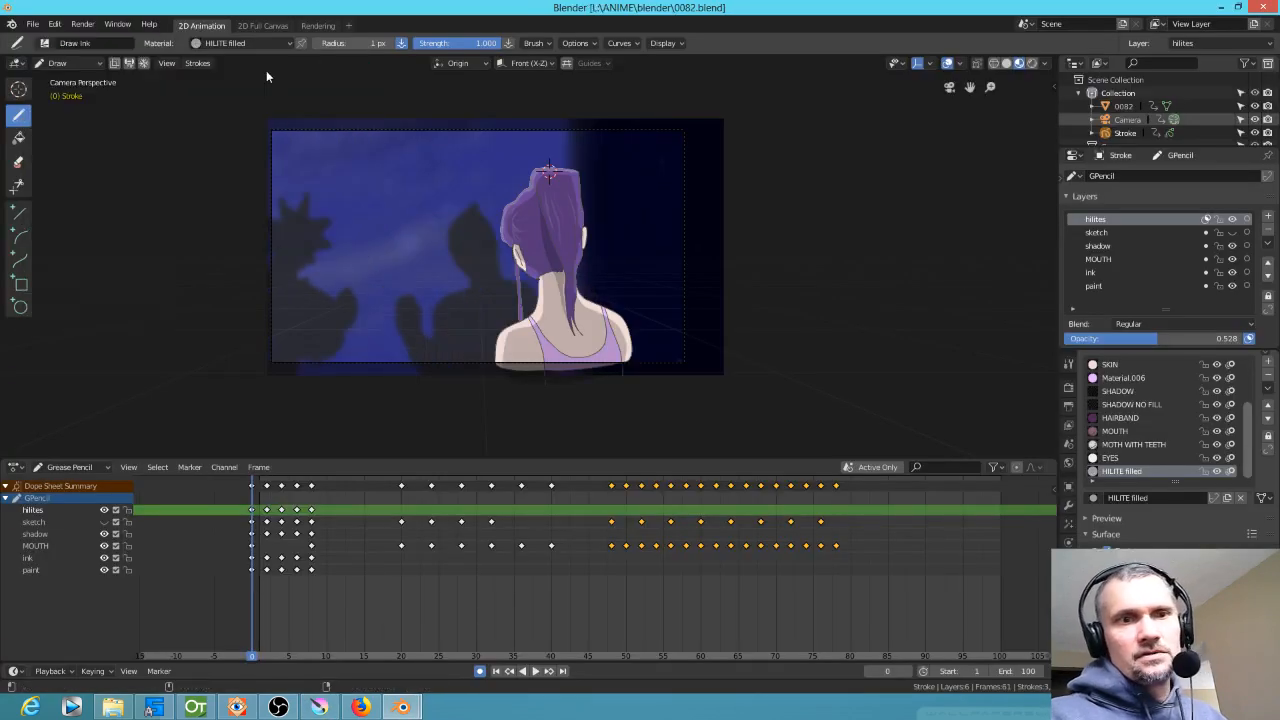
left_click_drag(264, 618, 211, 567)
key("space")
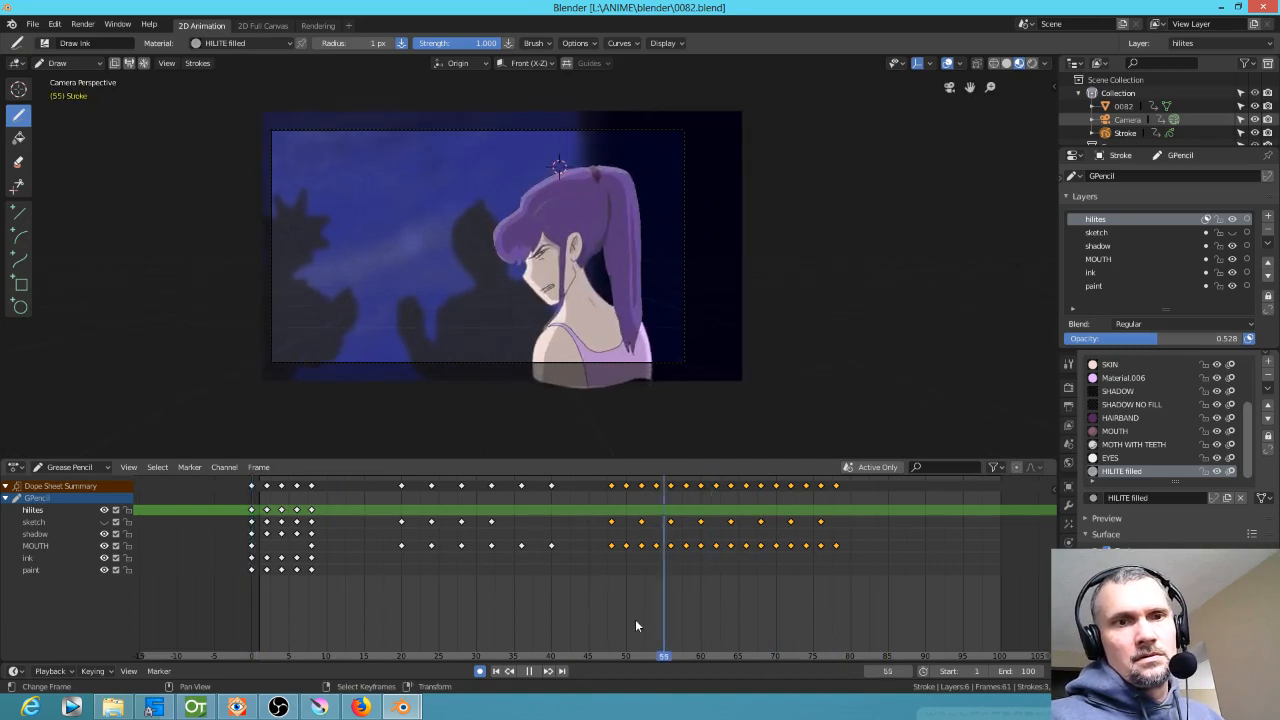
key("space")
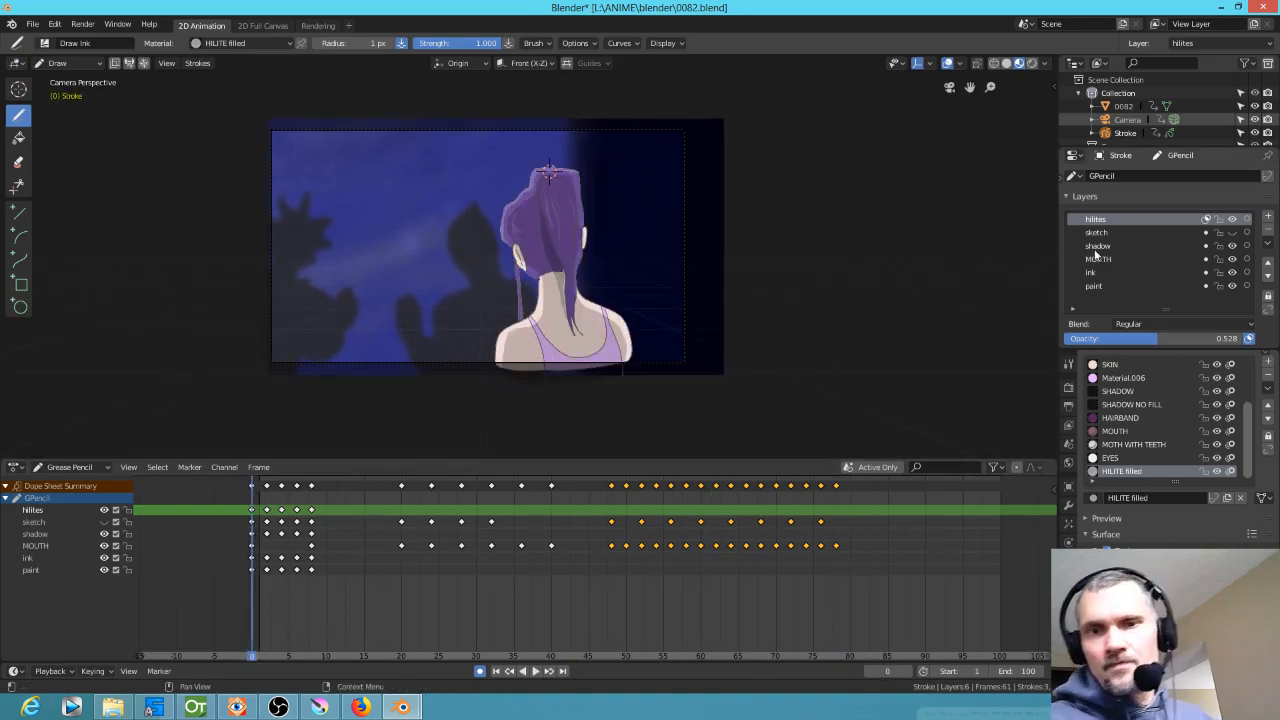
Check the output dimensions and frame range, save 0082.blend, and render the animation
left_click(1068, 406)
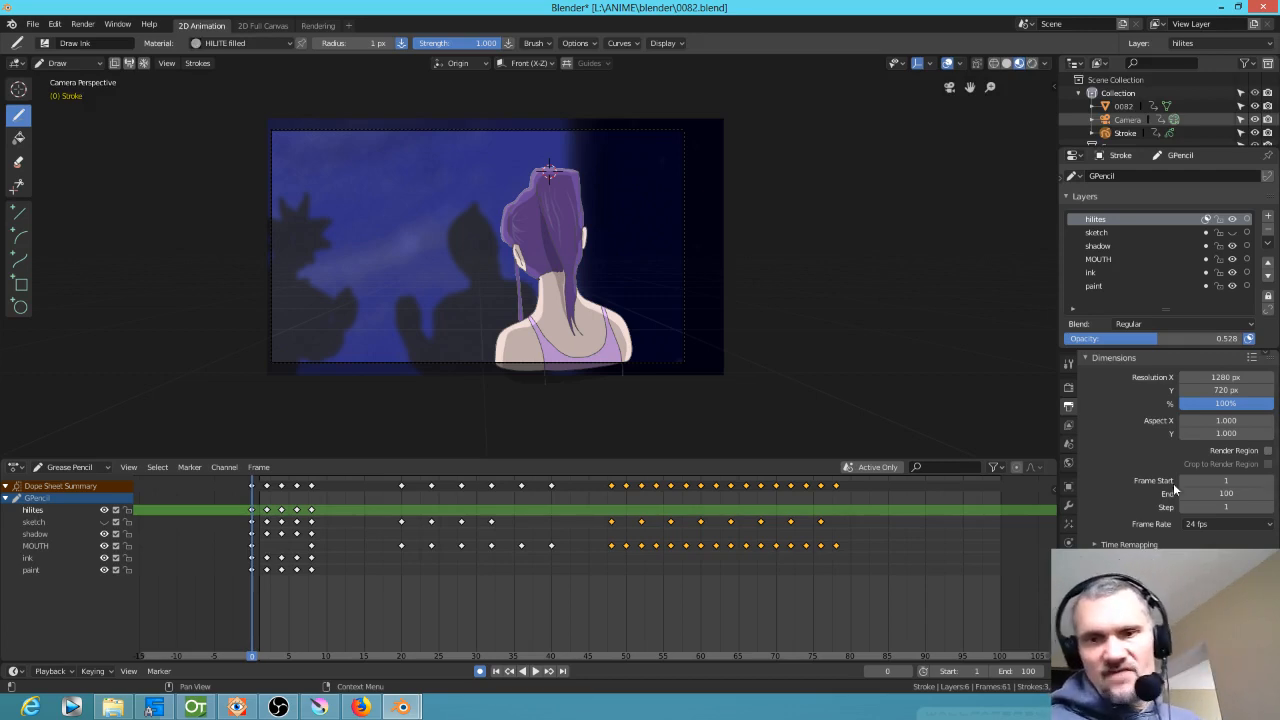
key("ctrl+s")
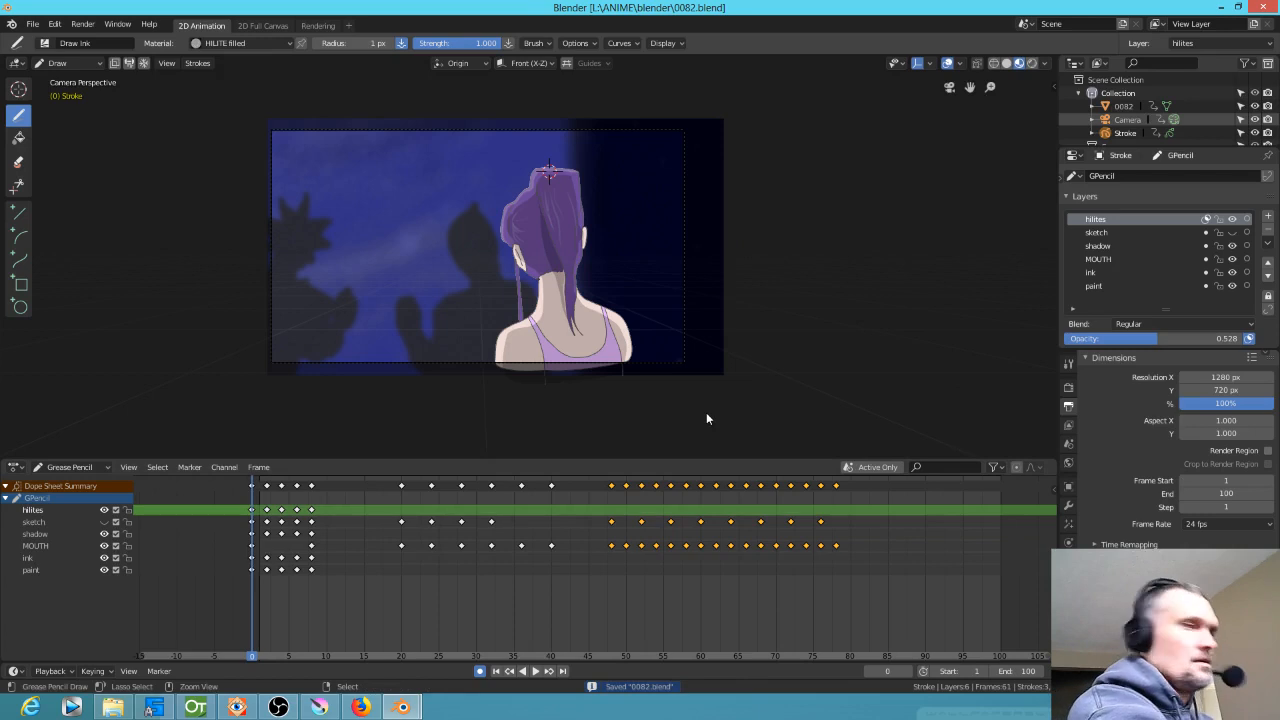
key("ctrl+F12")
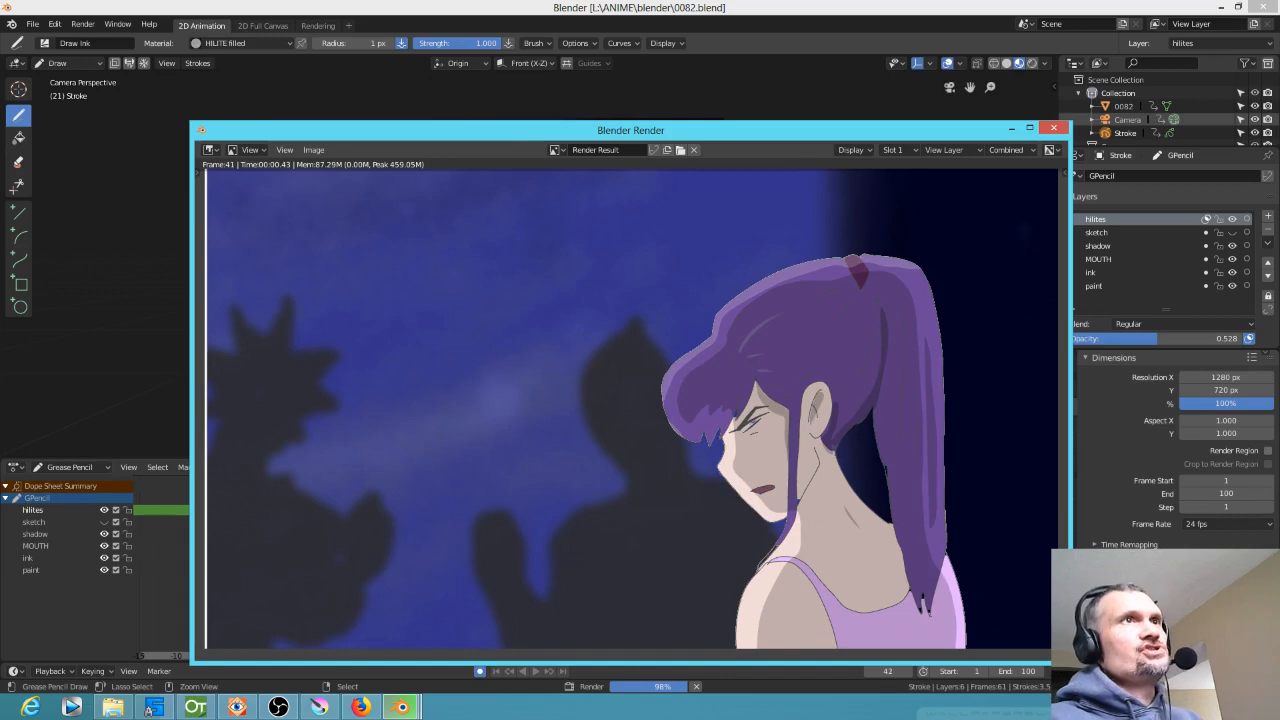
In the OPENING SCENE VIDEO EDIT window, add the rendered 0082-0001-0100.avi to the sequencer directly after the 0081 strip
mouse_move(401, 707)
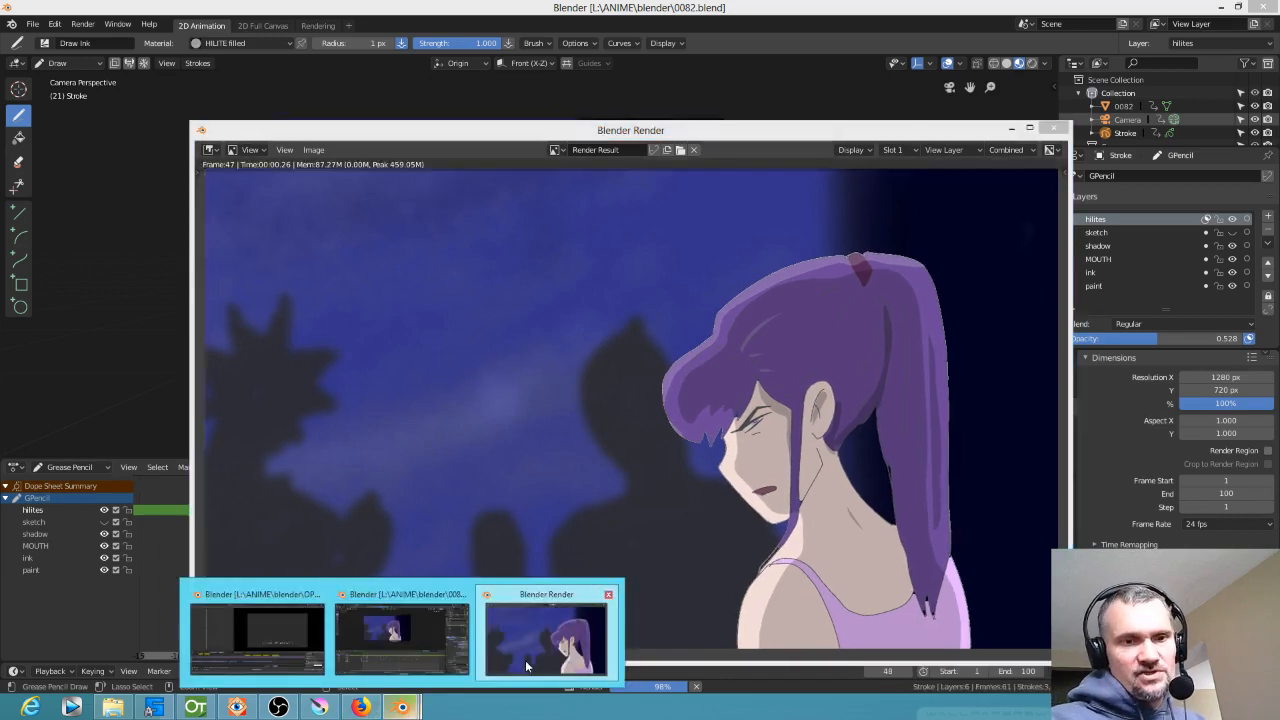
left_click(412, 643)
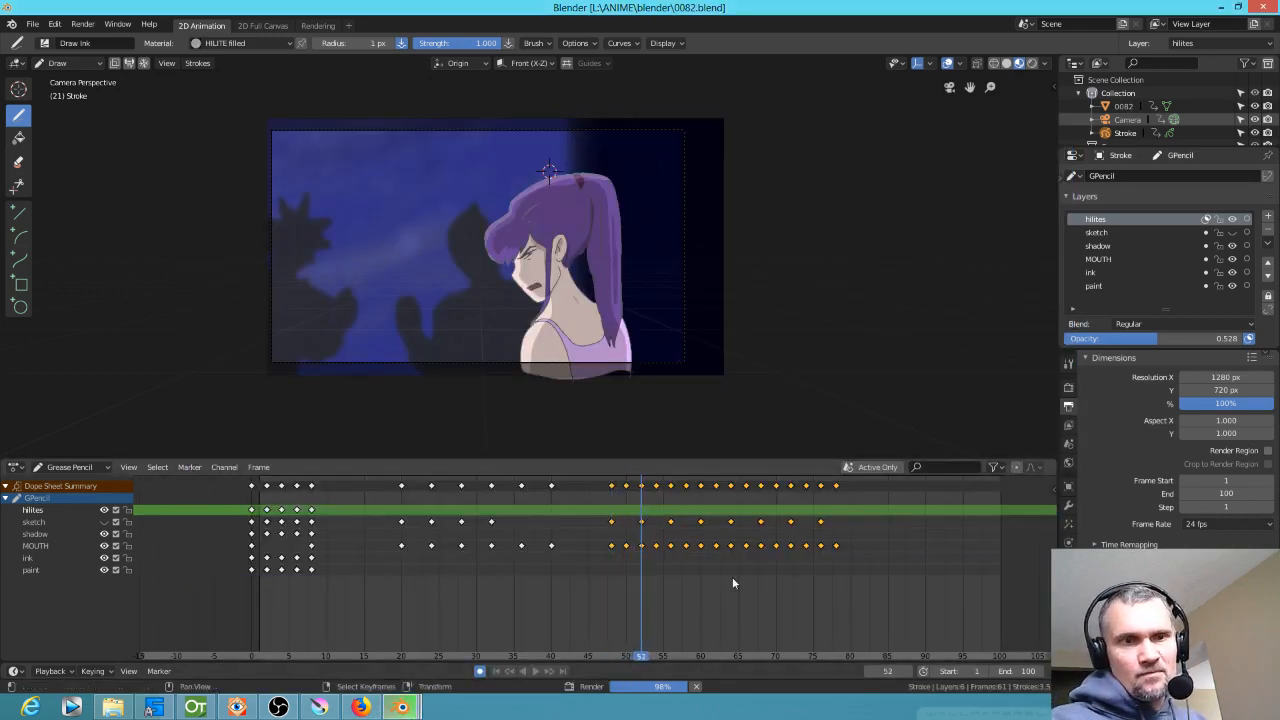
mouse_move(406, 707)
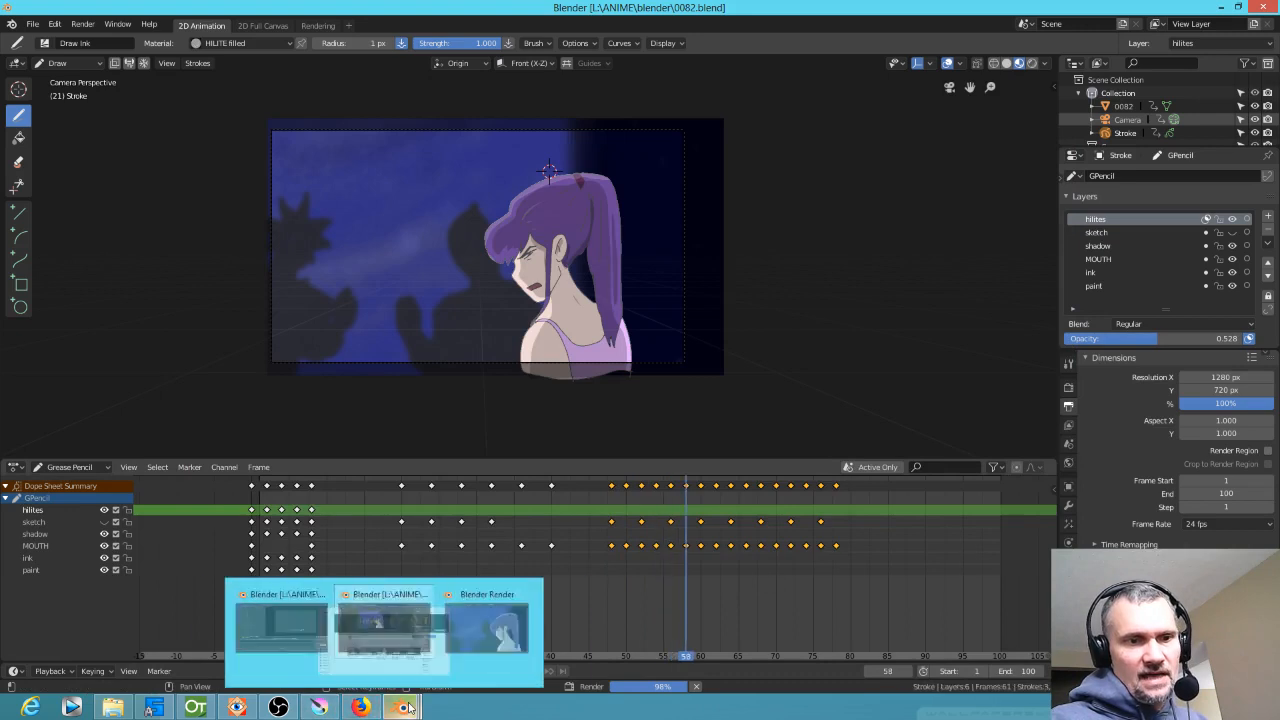
left_click(278, 637)
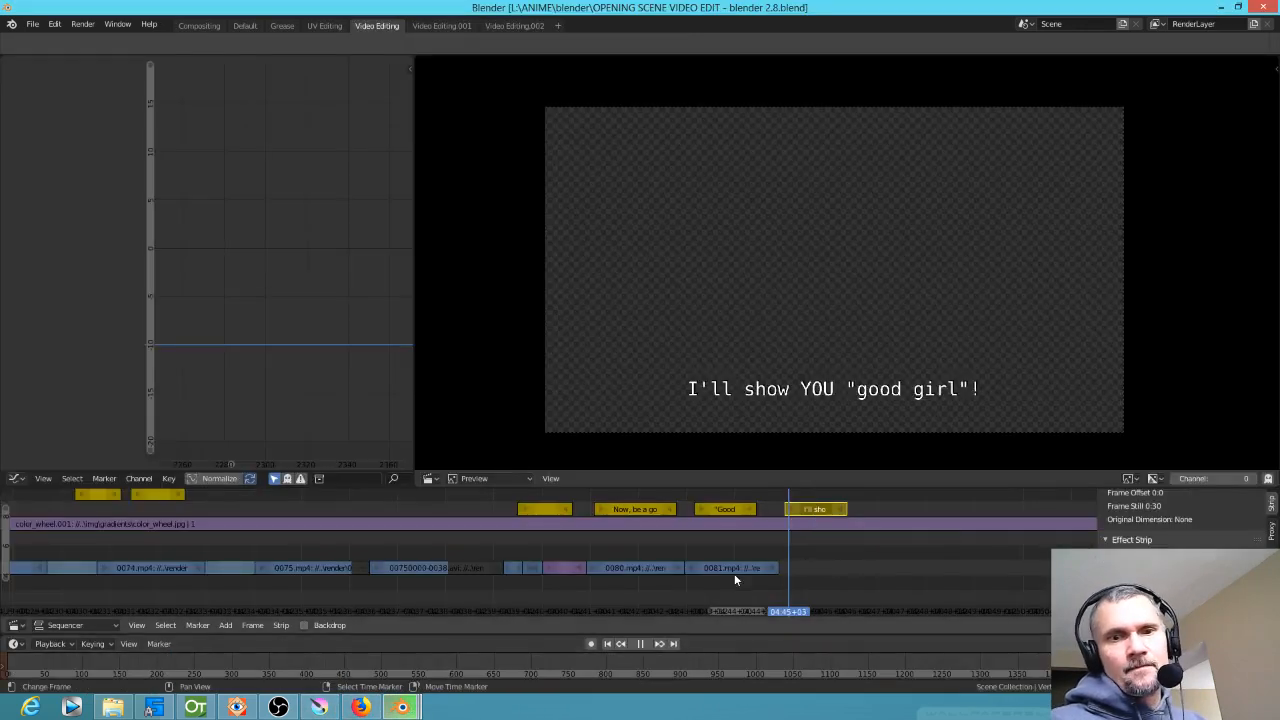
key("Escape")
left_click(786, 572)
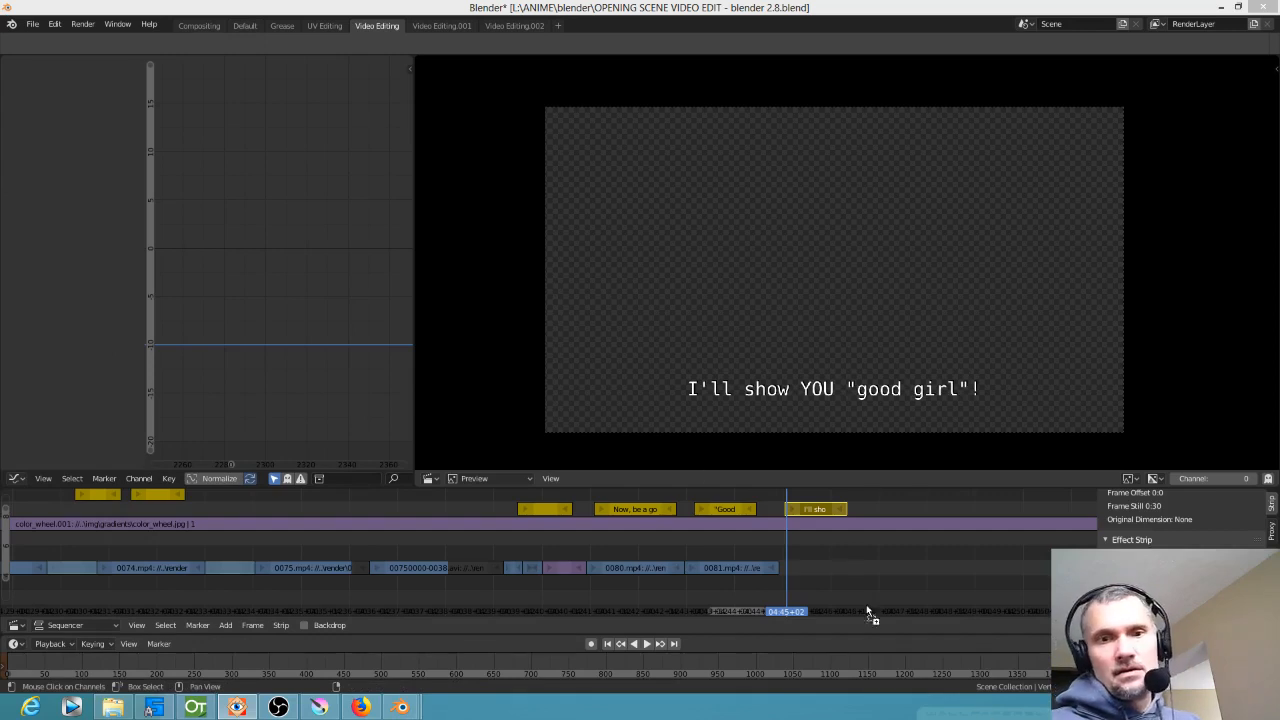
left_click_drag(787, 570, 825, 575)
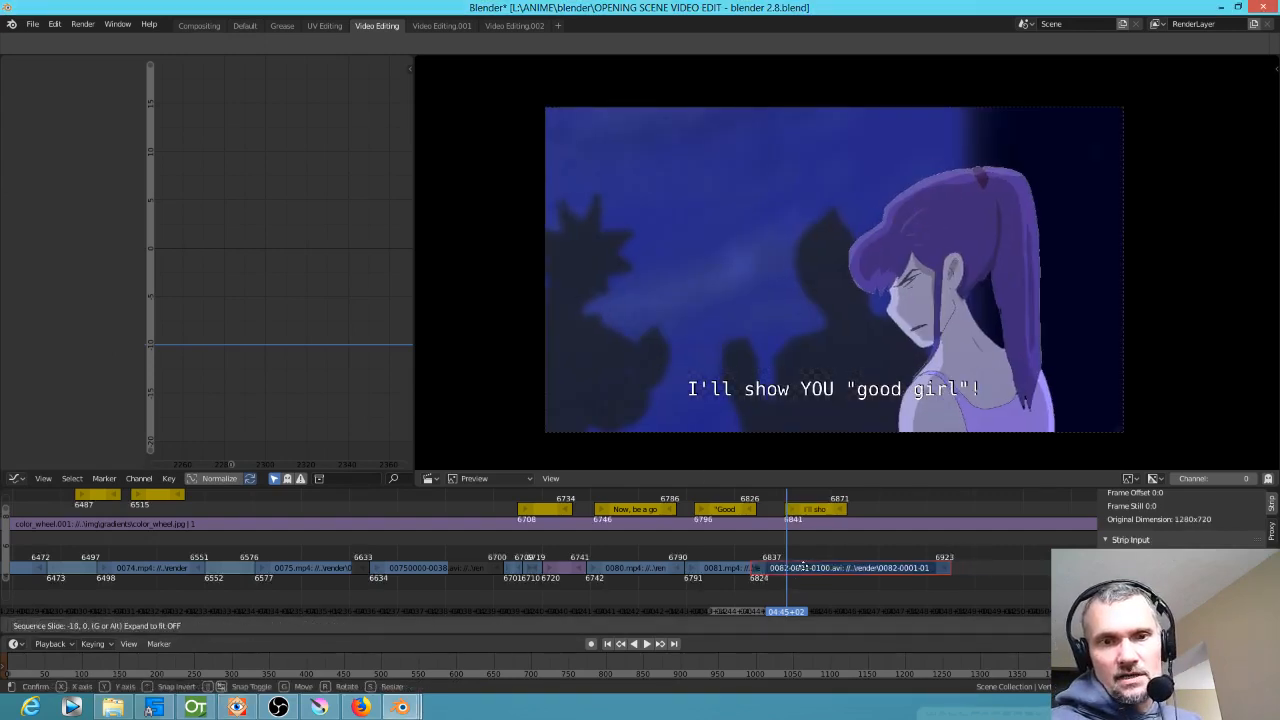
left_click(751, 590)
Play and scrub the new 0082 strip with its subtitle, and save the video edit file
key("space")
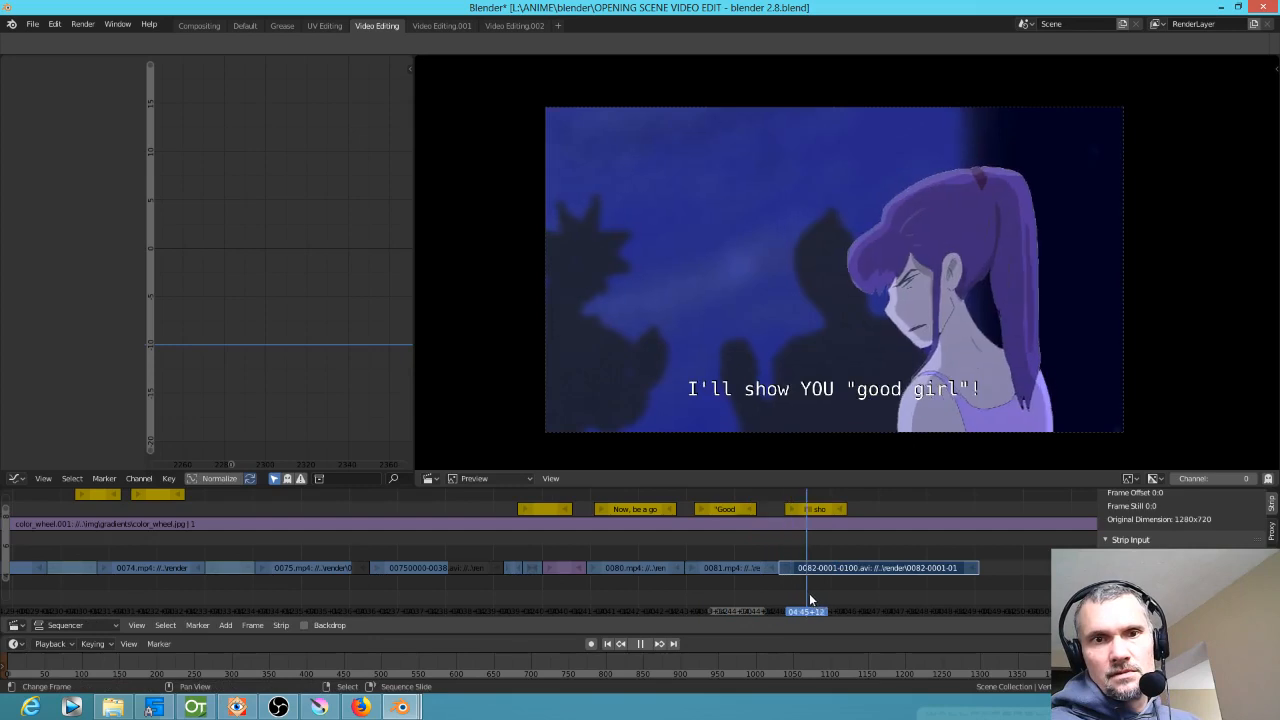
mouse_move(929, 610)
left_mouse_down()
mouse_move(853, 610)
mouse_move(905, 608)
left_mouse_up()
mouse_move(835, 611)
left_mouse_down()
mouse_move(866, 611)
mouse_move(691, 611)
mouse_move(889, 611)
mouse_move(636, 611)
mouse_move(811, 611)
mouse_move(874, 491)
mouse_move(837, 617)
mouse_move(802, 608)
mouse_move(877, 612)
mouse_move(720, 605)
mouse_move(910, 609)
mouse_move(832, 613)
left_mouse_up()
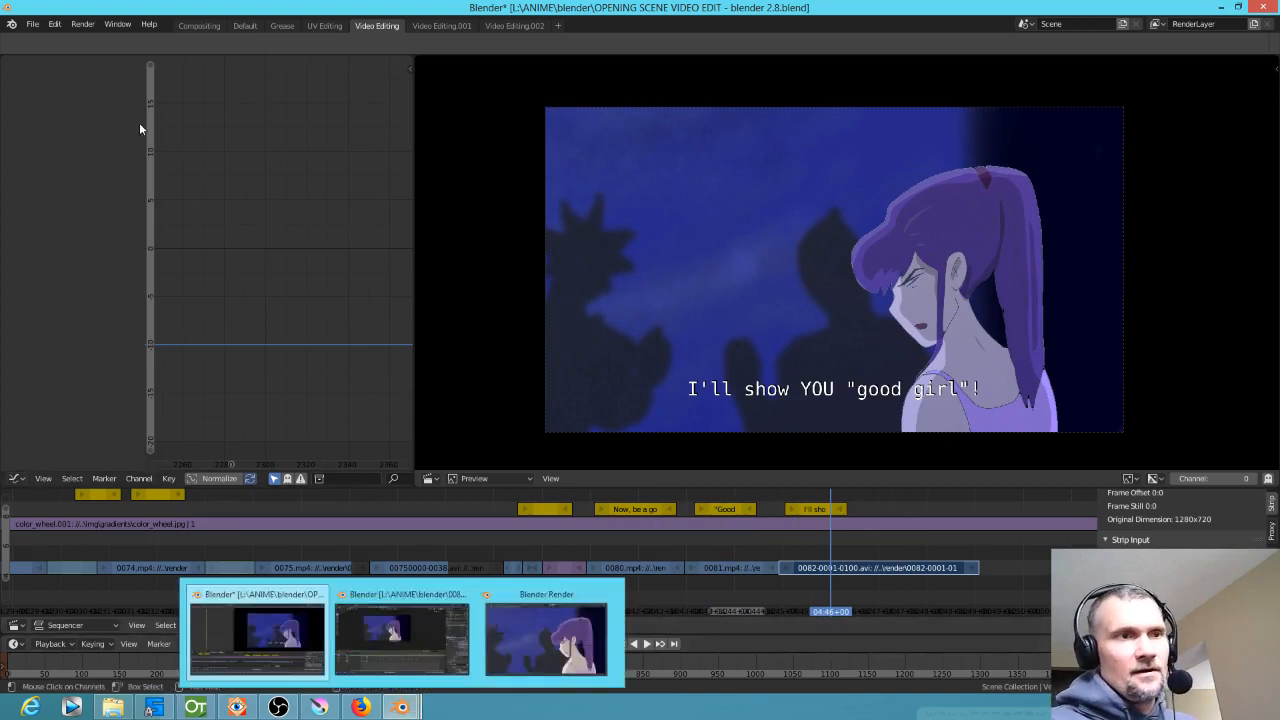
left_click(33, 24)
mouse_move(62, 67)
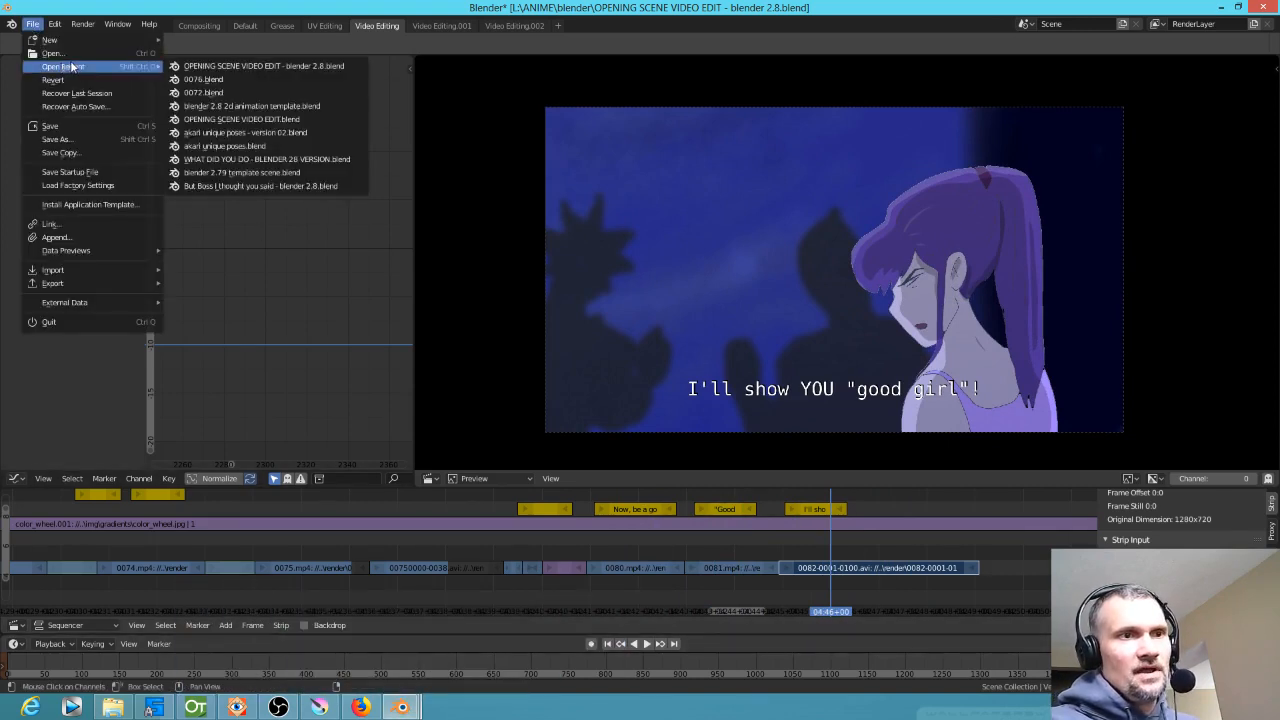
left_click(76, 128)
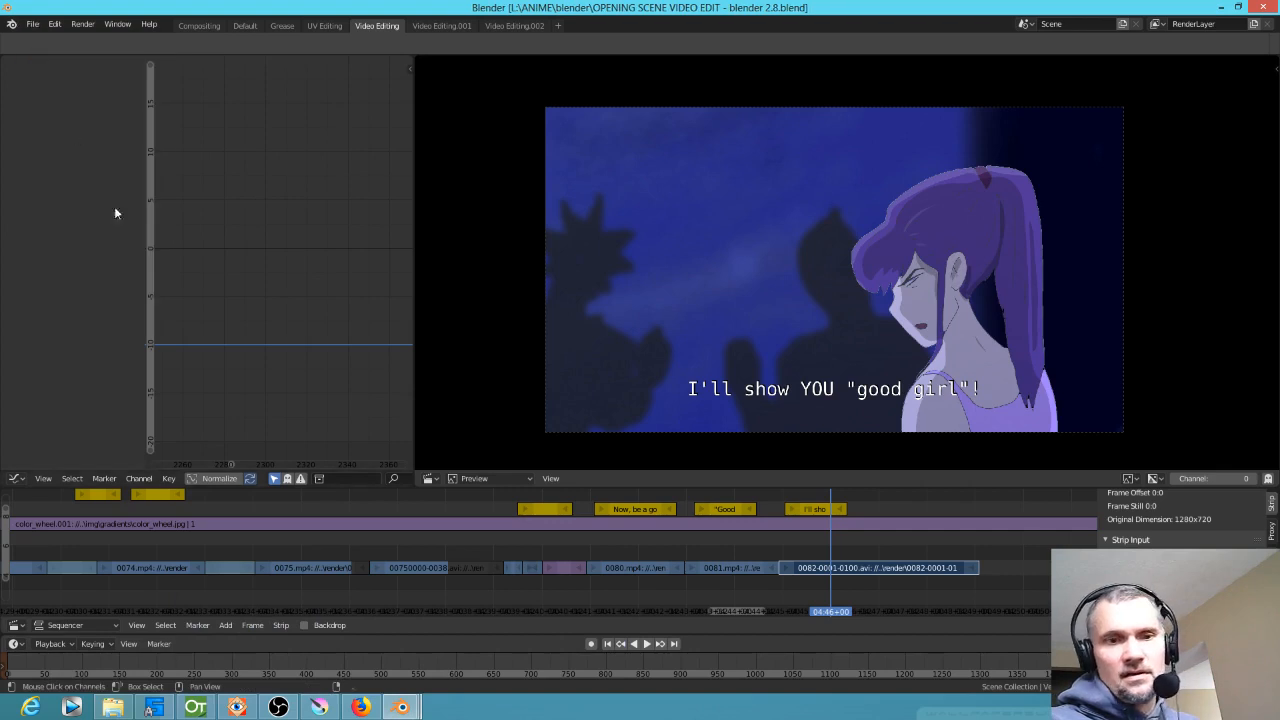
Close the finished Blender Render window and return to the 0082.blend window
mouse_move(398, 707)
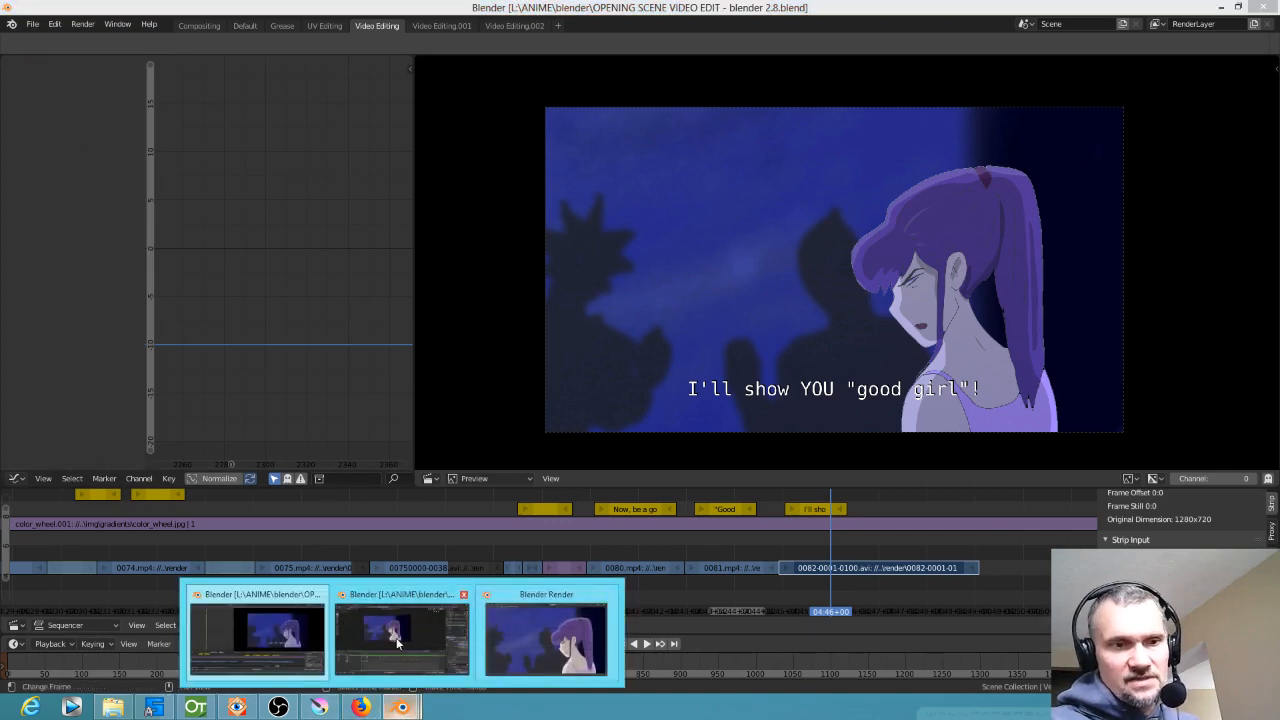
left_click(396, 636)
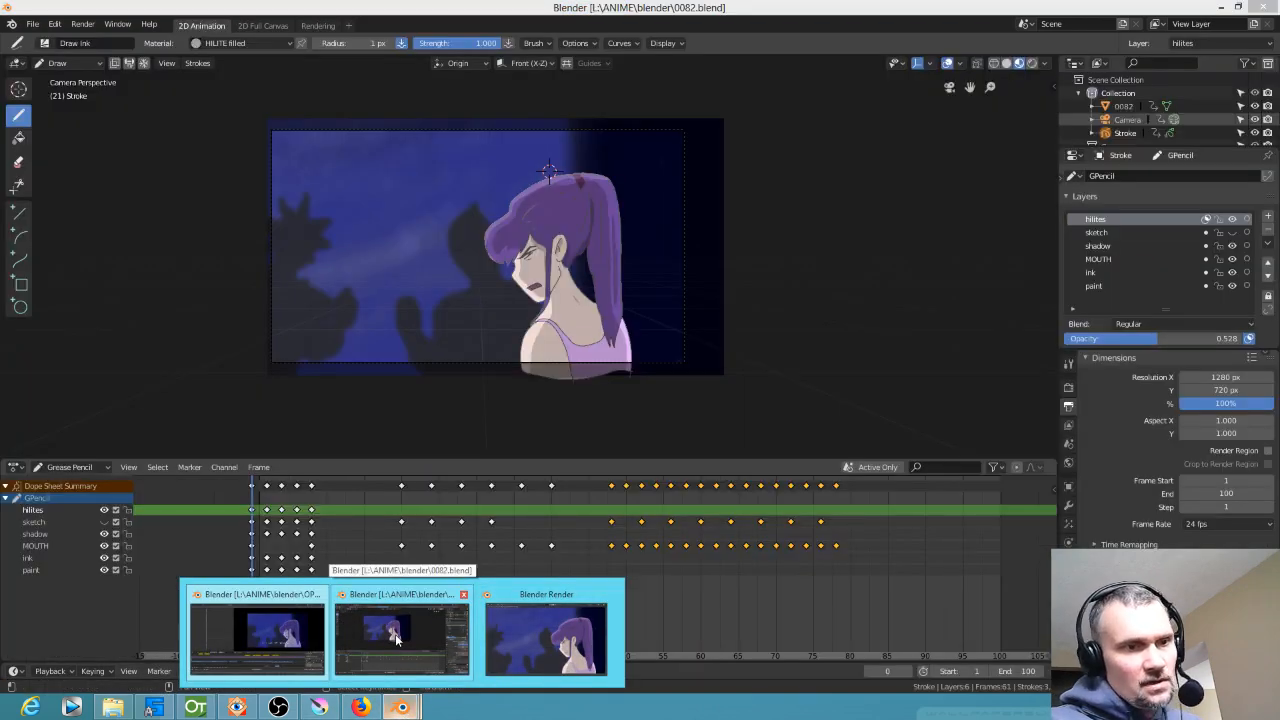
left_click(396, 636)
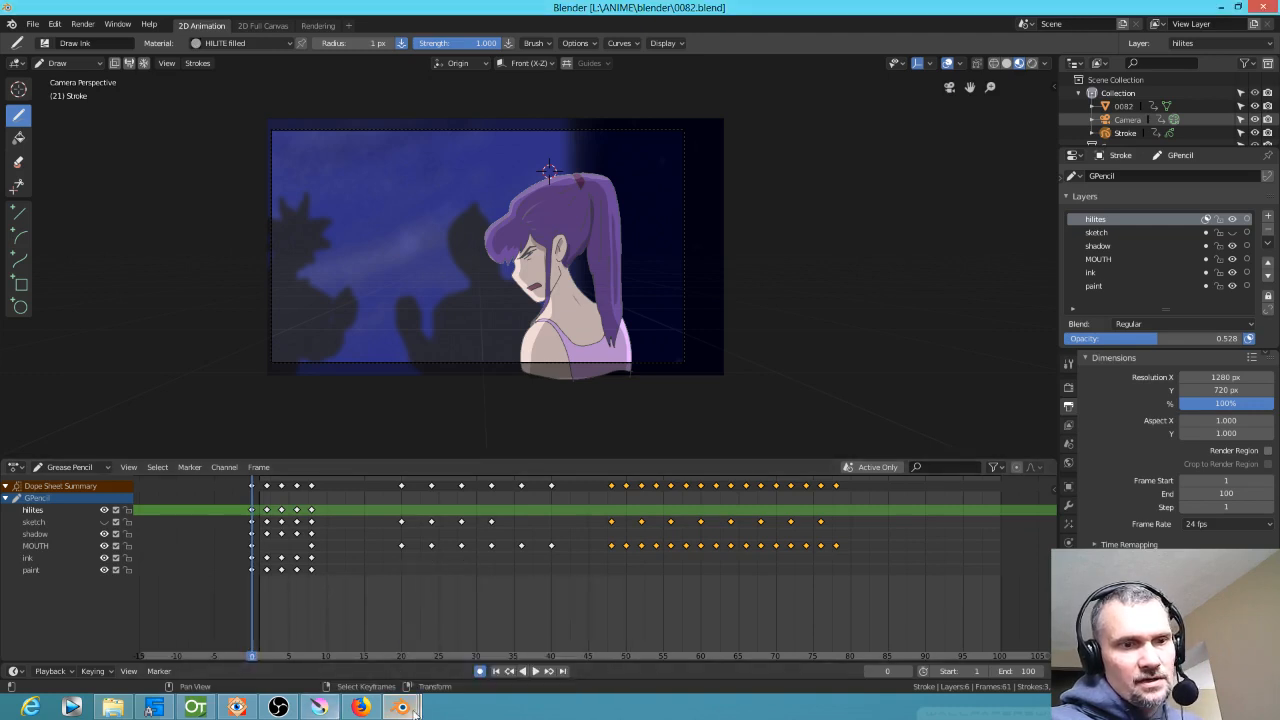
mouse_move(412, 708)
left_click(225, 630)
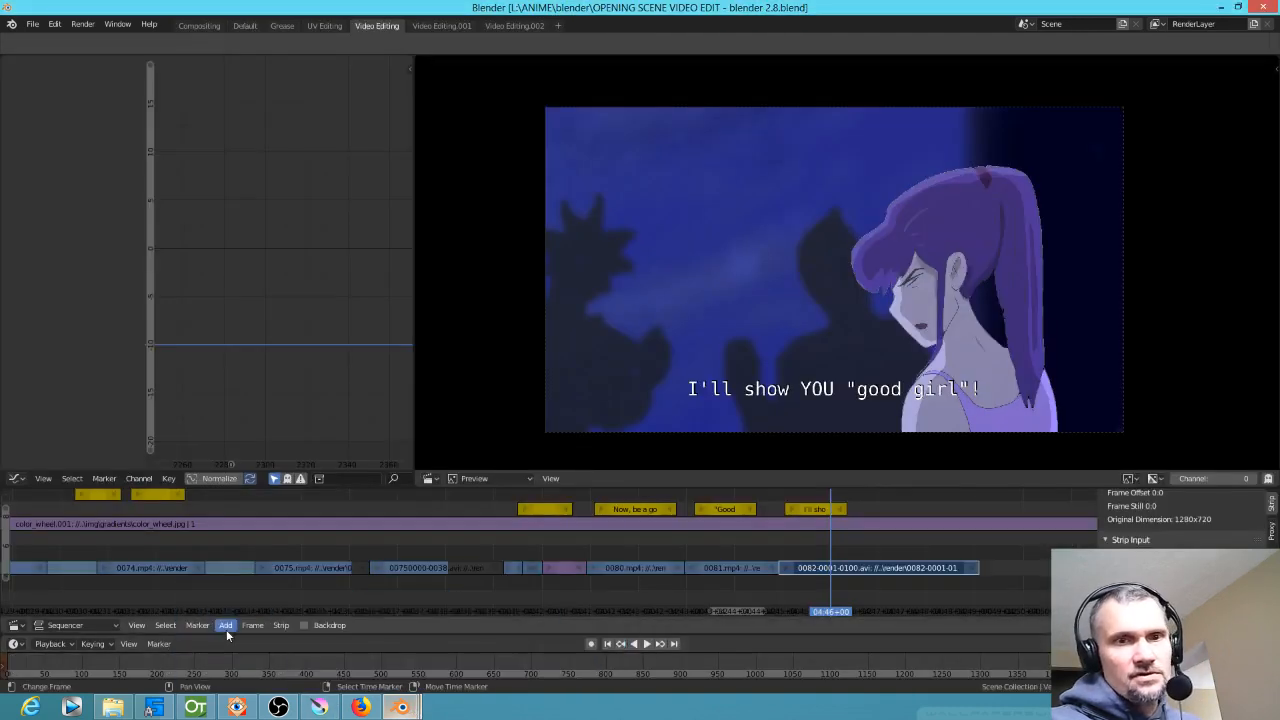
mouse_move(412, 708)
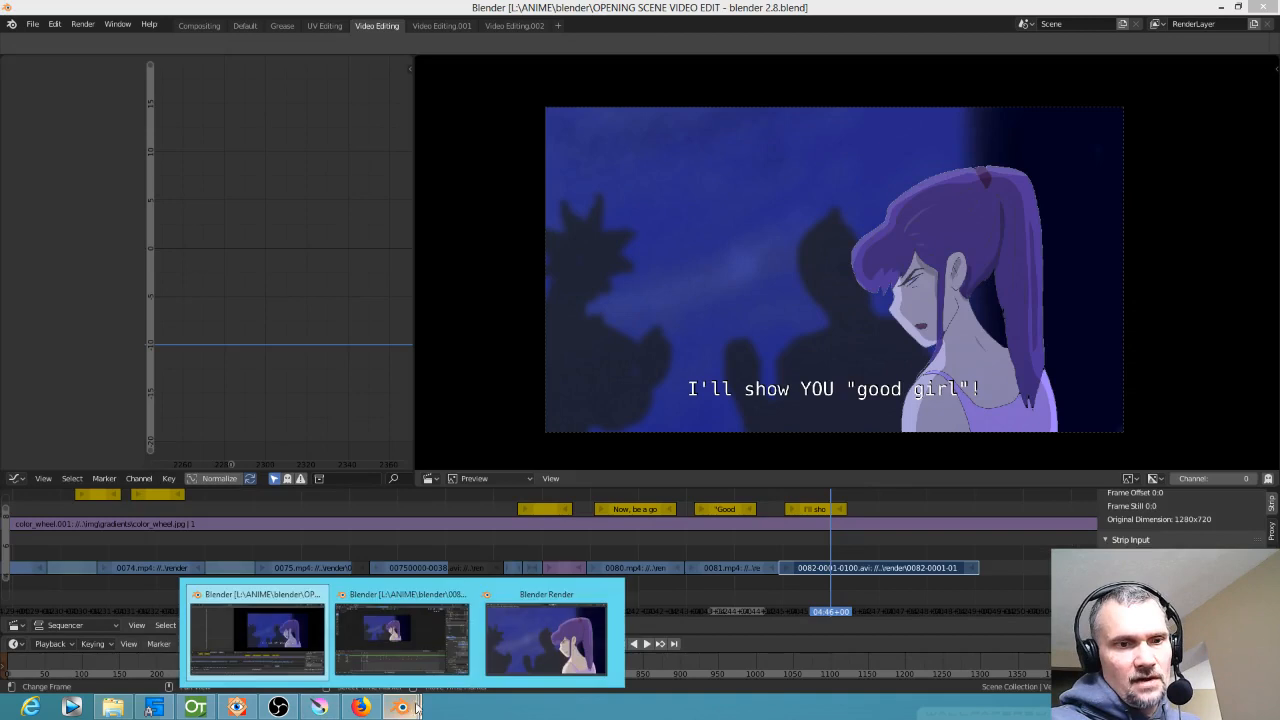
left_click(553, 653)
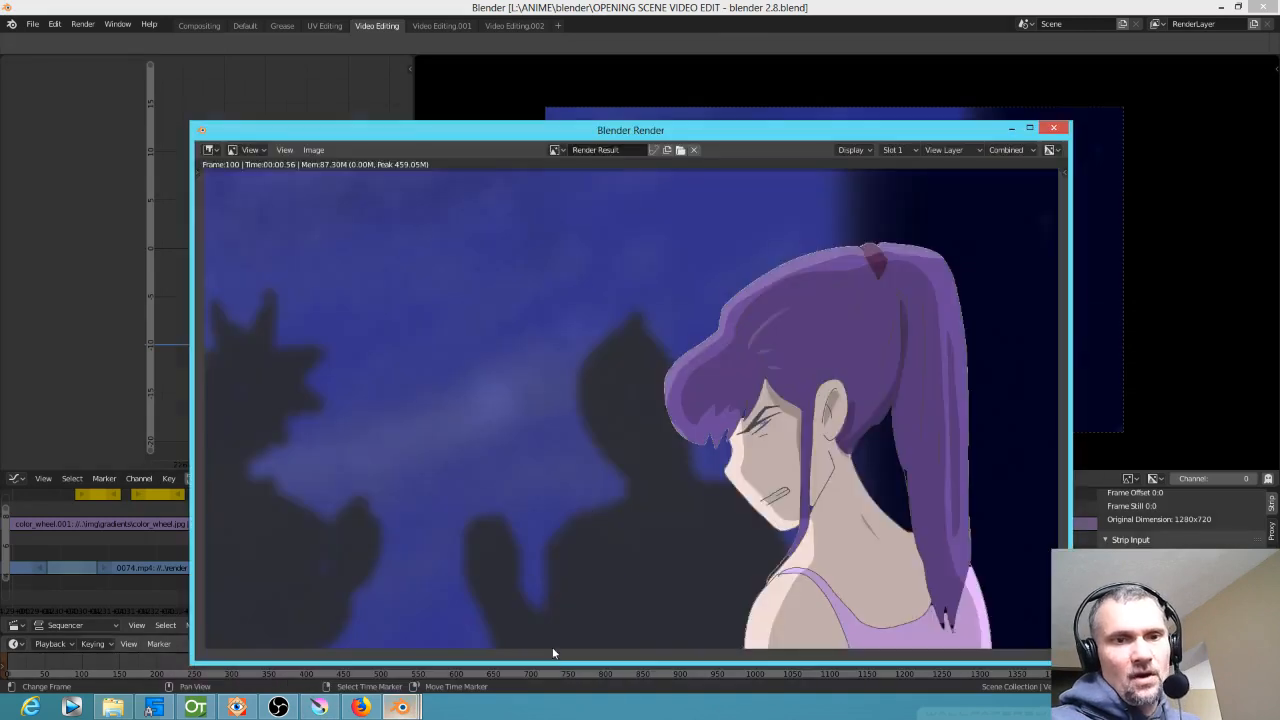
left_click(1054, 129)
mouse_move(404, 706)
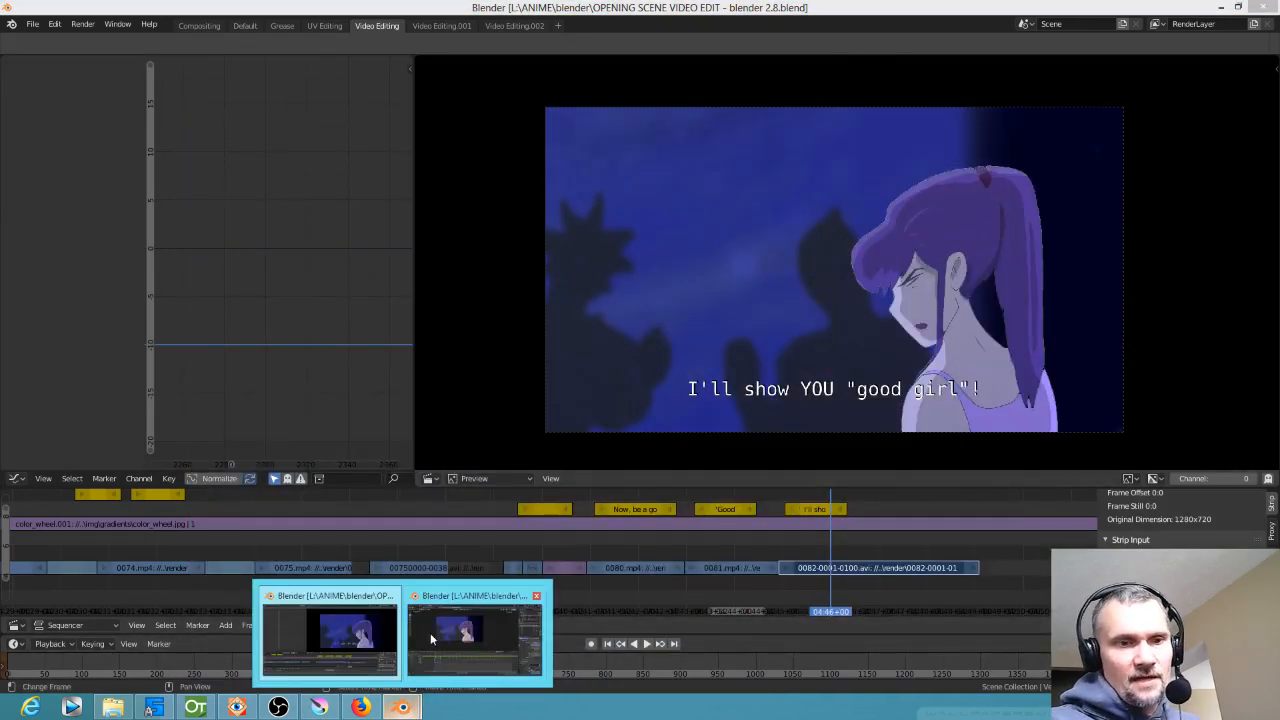
left_click(458, 630)
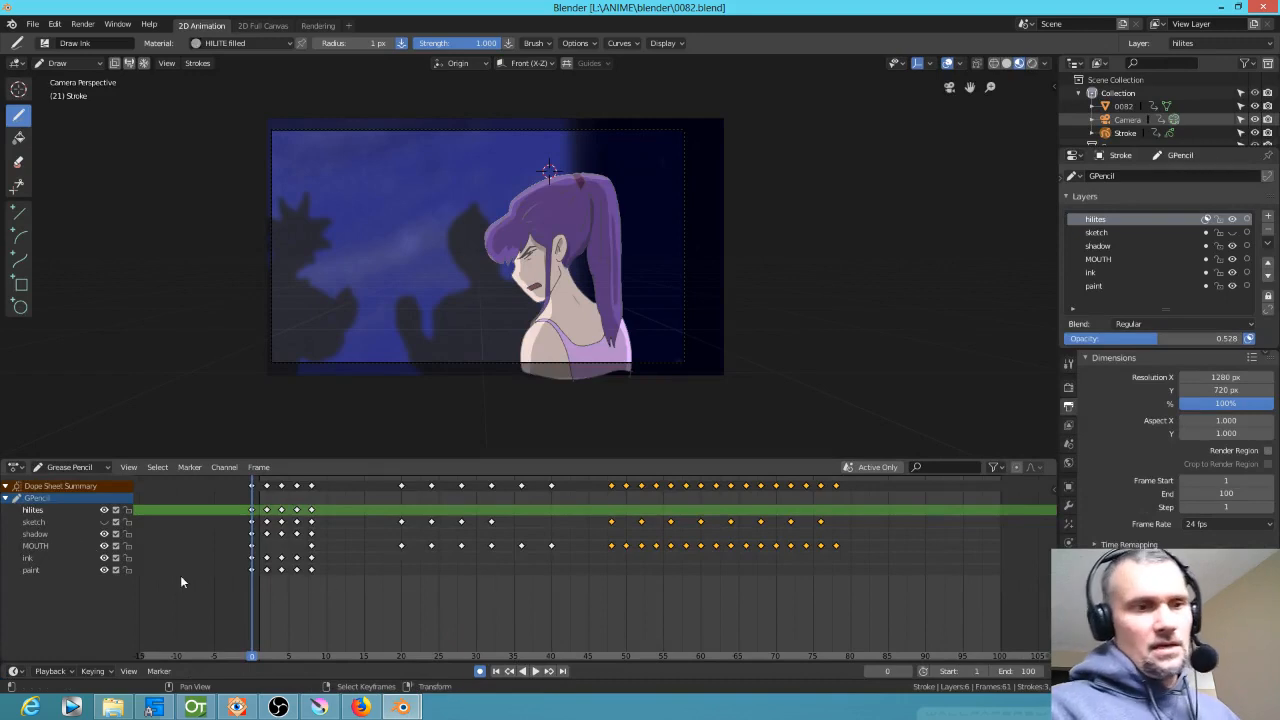
Switch the animation editor from Grease Pencil to Dope Sheet mode and play the start of the animation
left_click(83, 466)
left_click(60, 483)
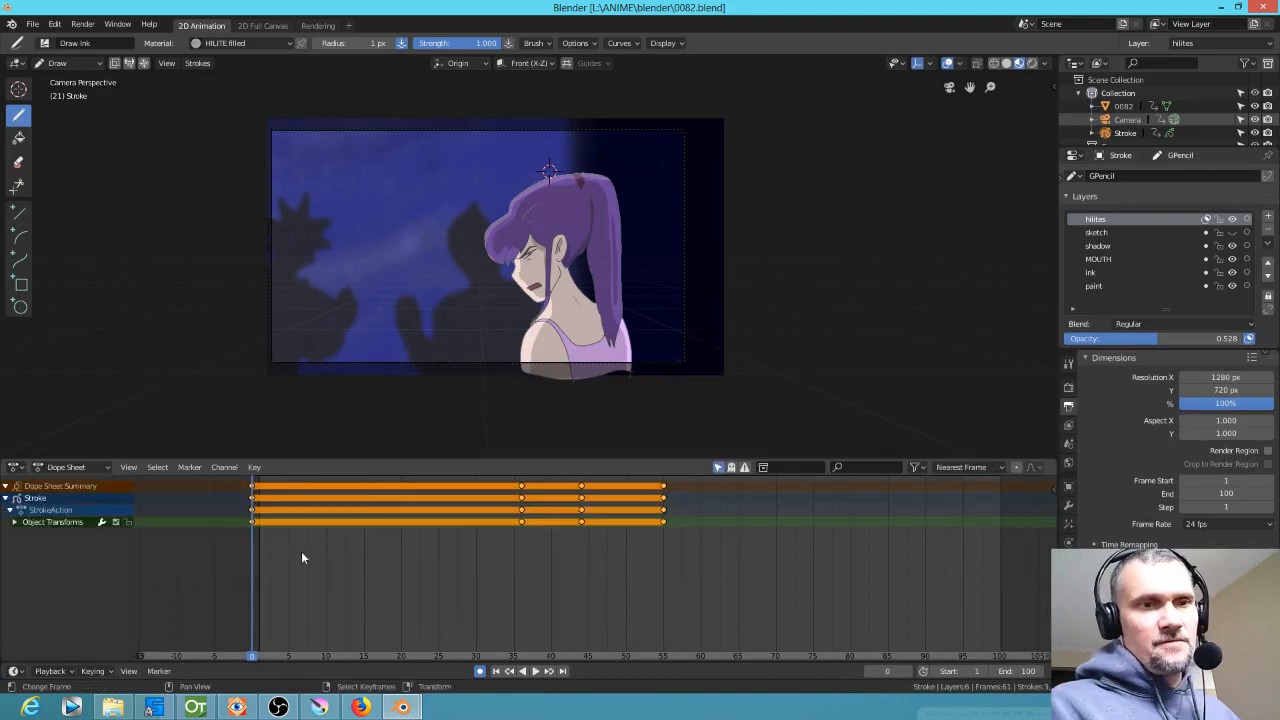
key("space")
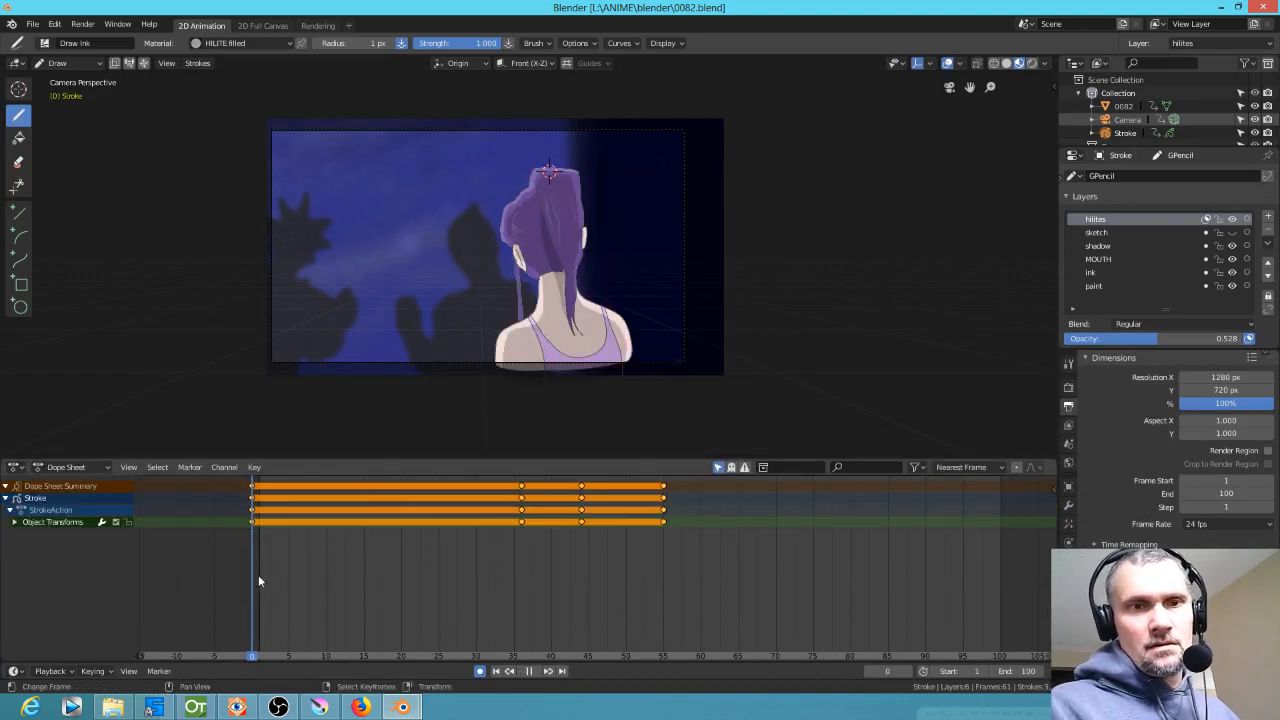
left_click_drag(305, 582, 240, 595)
key("space")
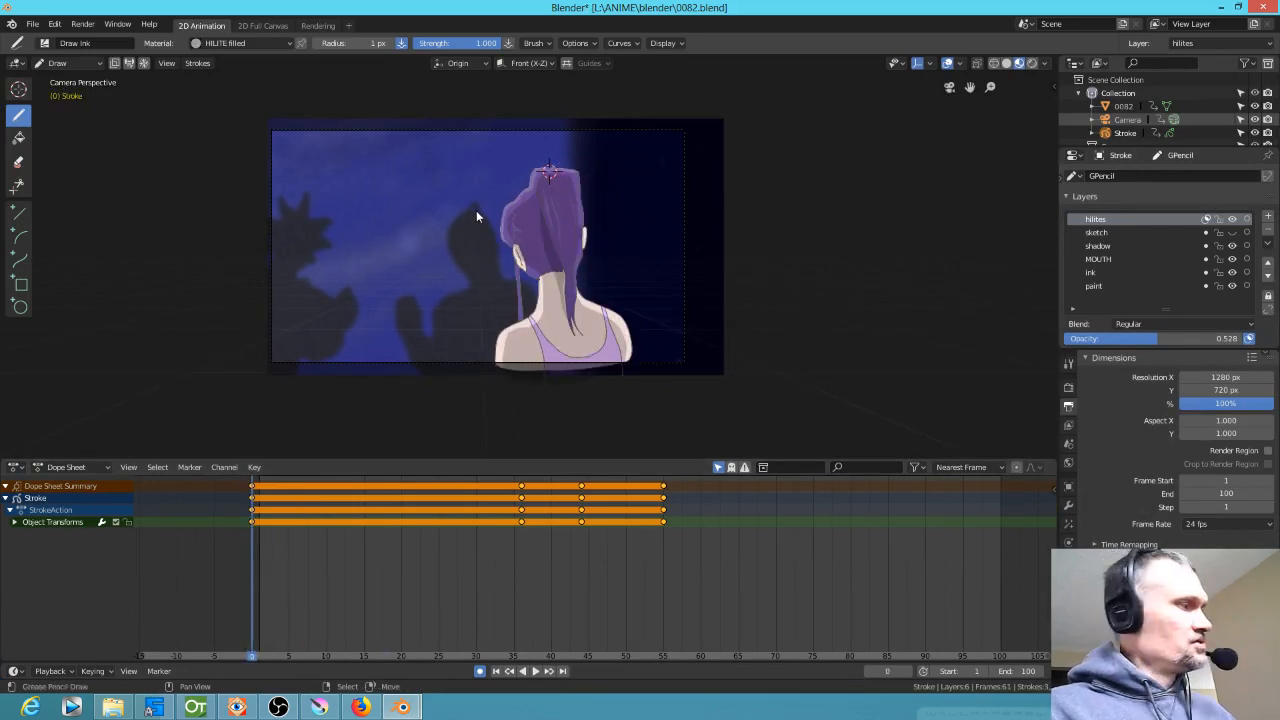
Leave Draw mode, select the 0082 background plane, and move it slightly left along X at frame 0
key("ctrl+Tab")
left_click(587, 232)
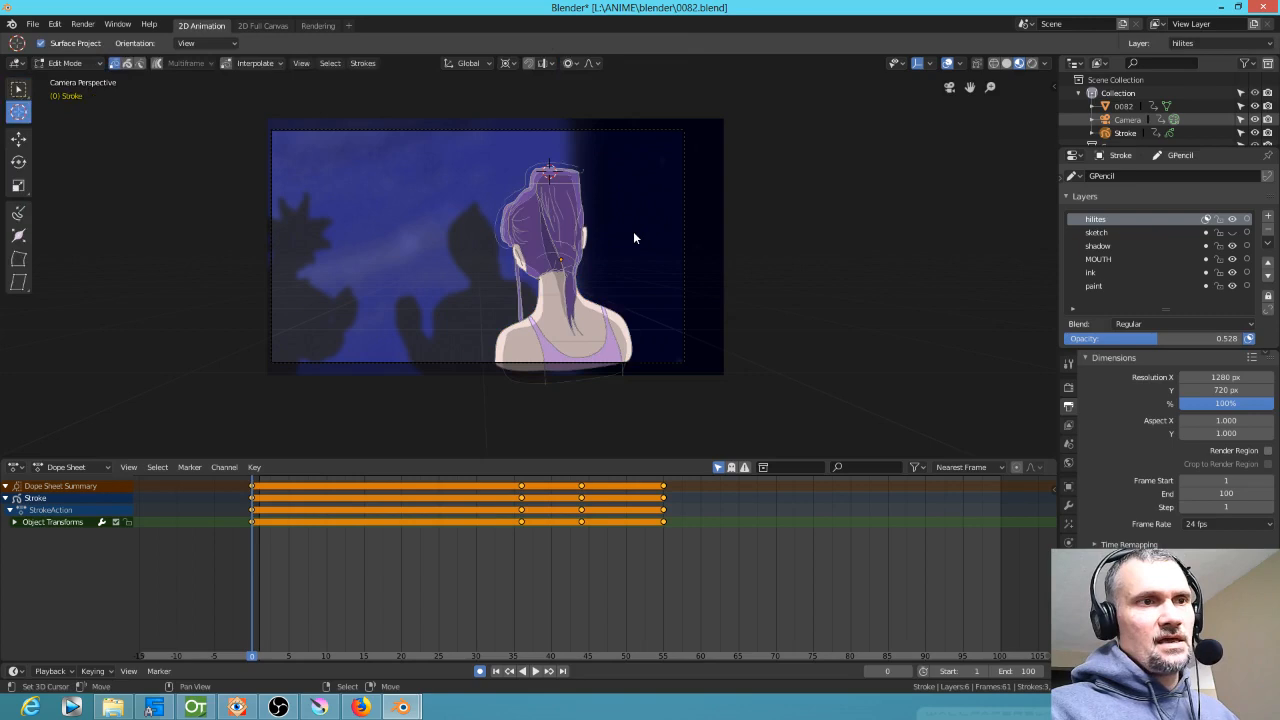
left_click(694, 253)
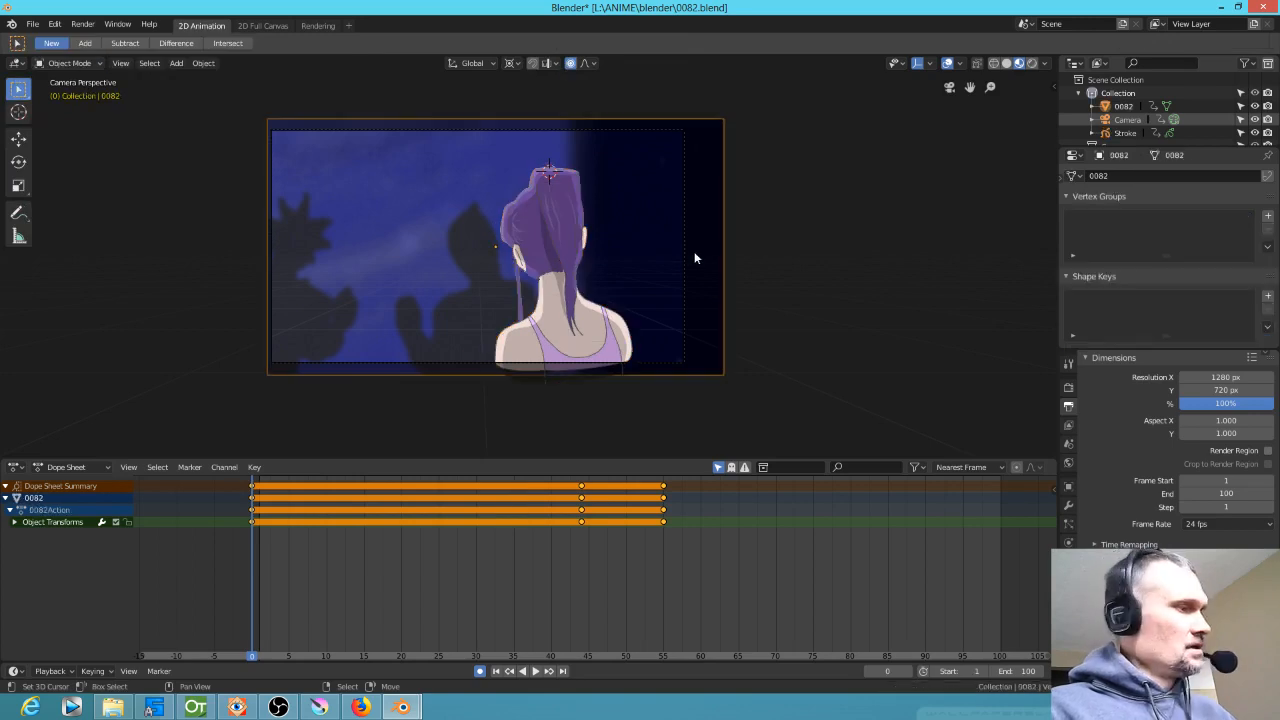
key("g")
key("x")
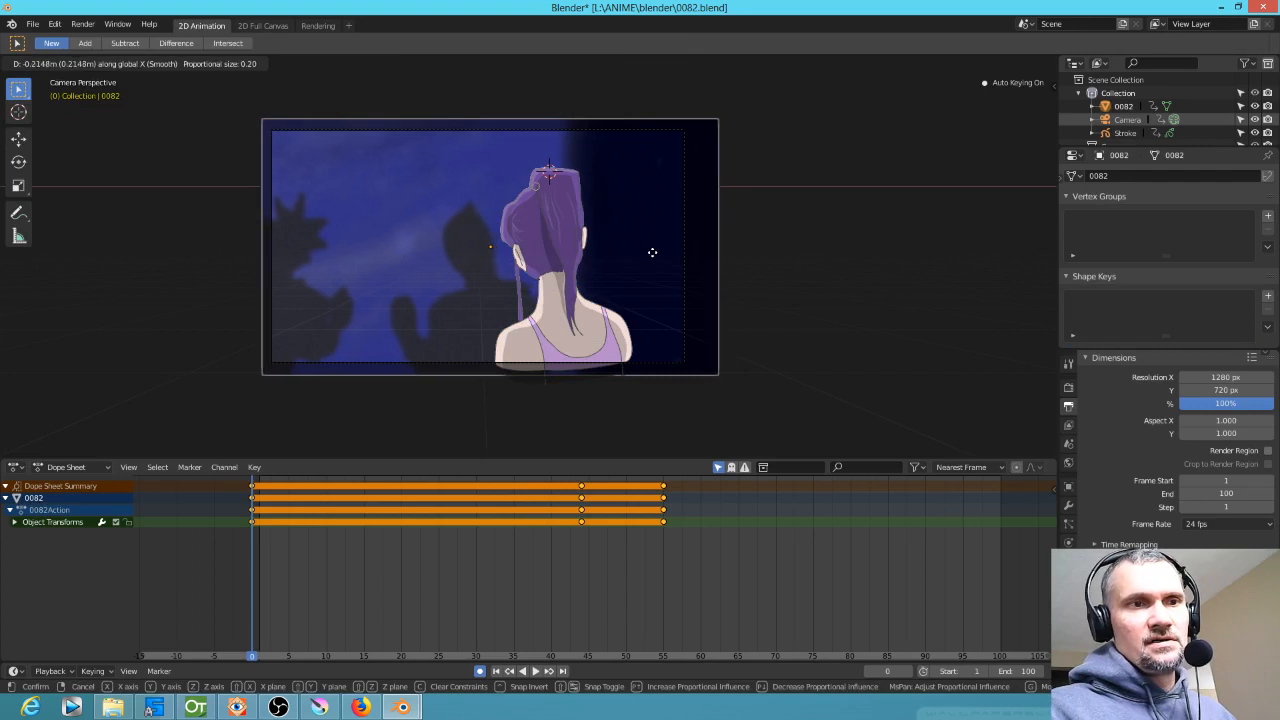
left_click(605, 252)
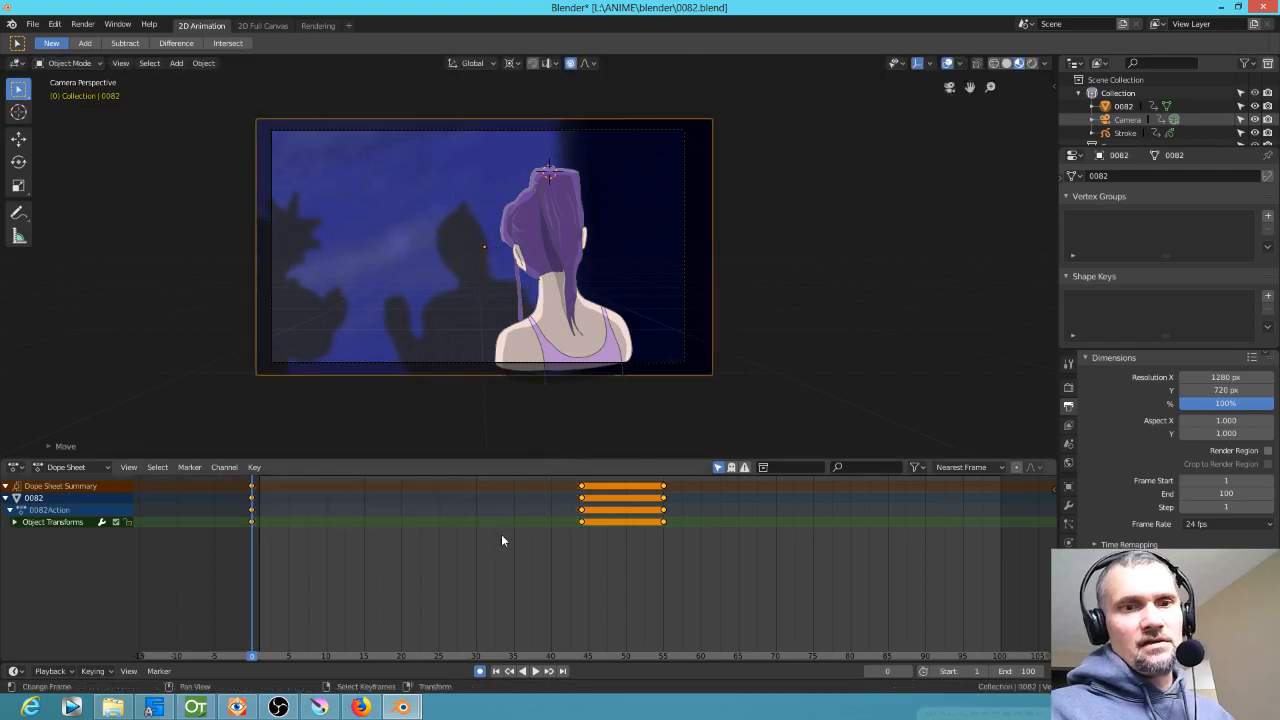
Delete the 0082 background plane's keyframes at frames 44 and 55, leaving its frame 0 key, and return to frame 0
left_click_drag(296, 579, 569, 594)
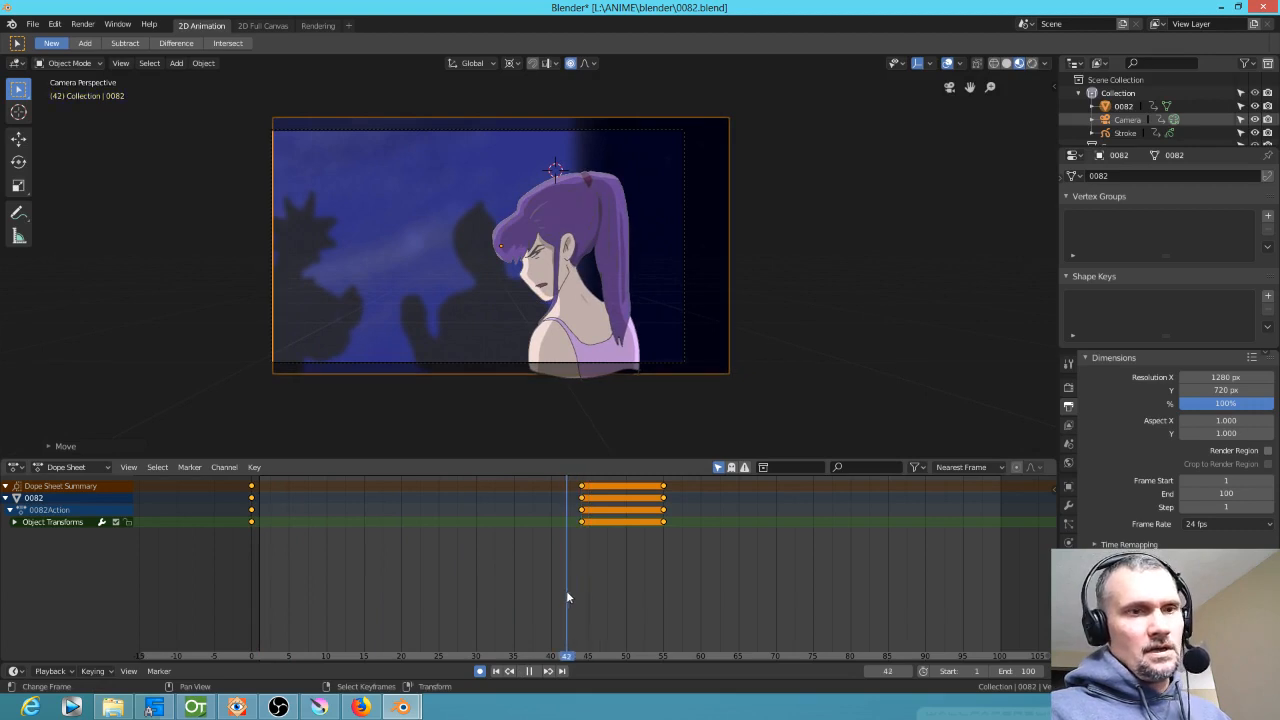
key("x")
left_click(580, 524)
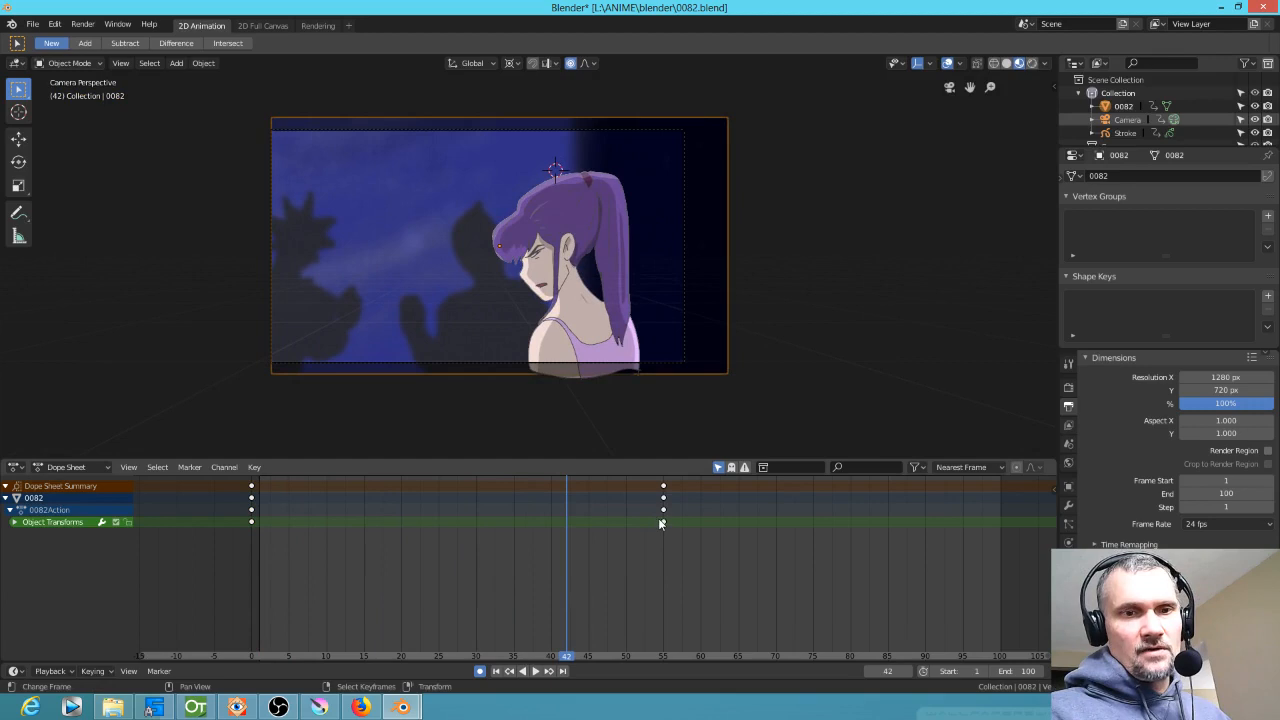
key("x")
left_click(661, 521)
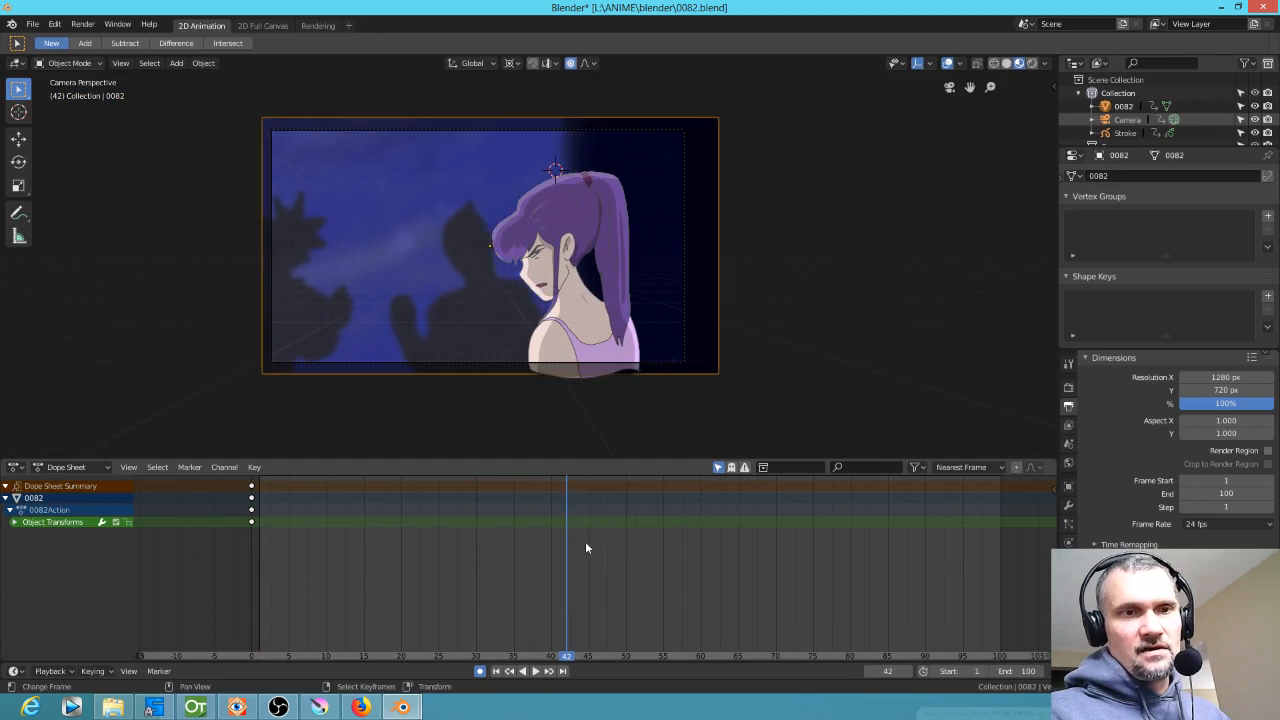
left_click_drag(236, 586, 185, 555)
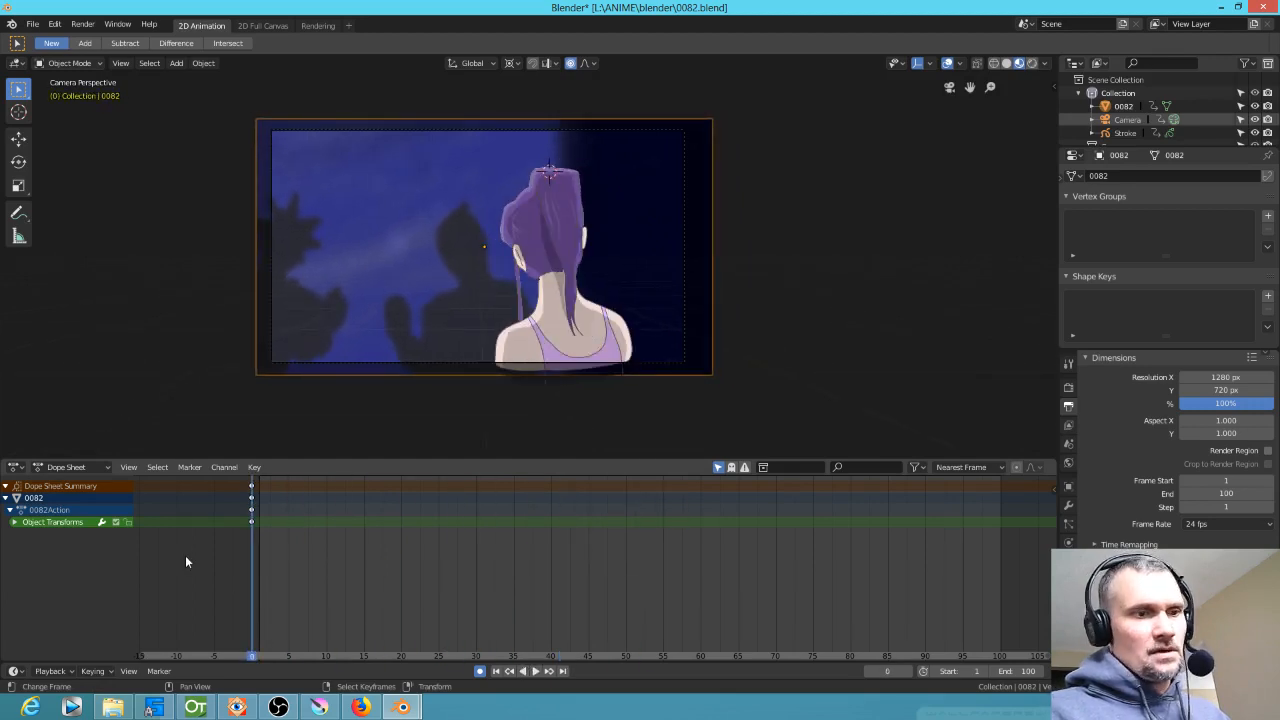
Select the camera, shift its middle keyframe to frame 42, place its first key at frame 0, and play the animation
left_click(684, 330)
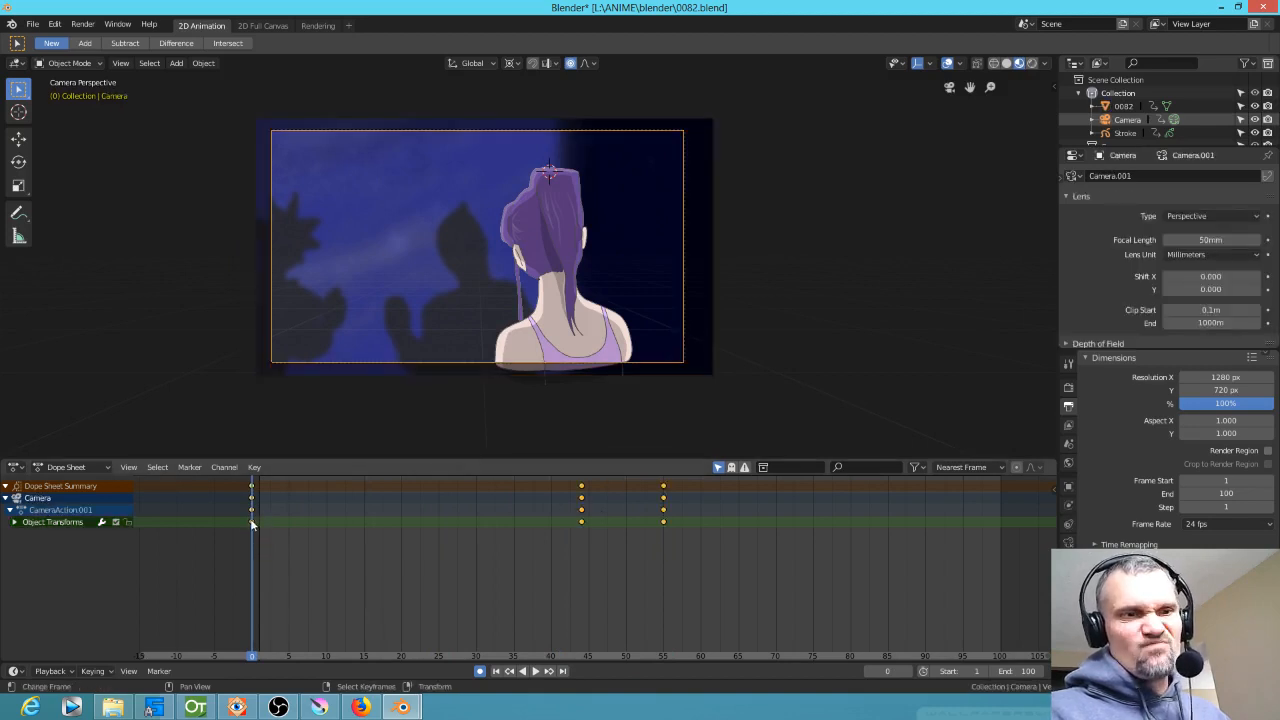
left_click_drag(253, 529, 305, 526)
left_click_drag(572, 533, 538, 526)
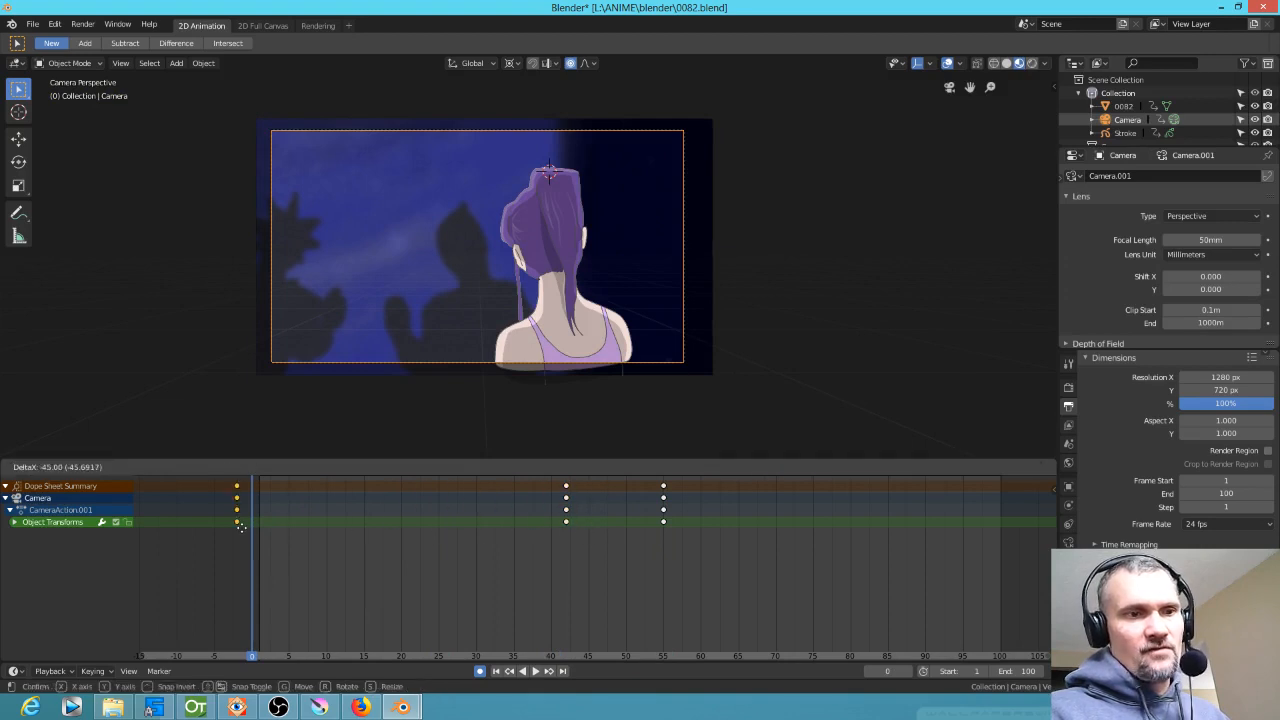
left_click_drag(255, 527, 257, 532)
key("space")
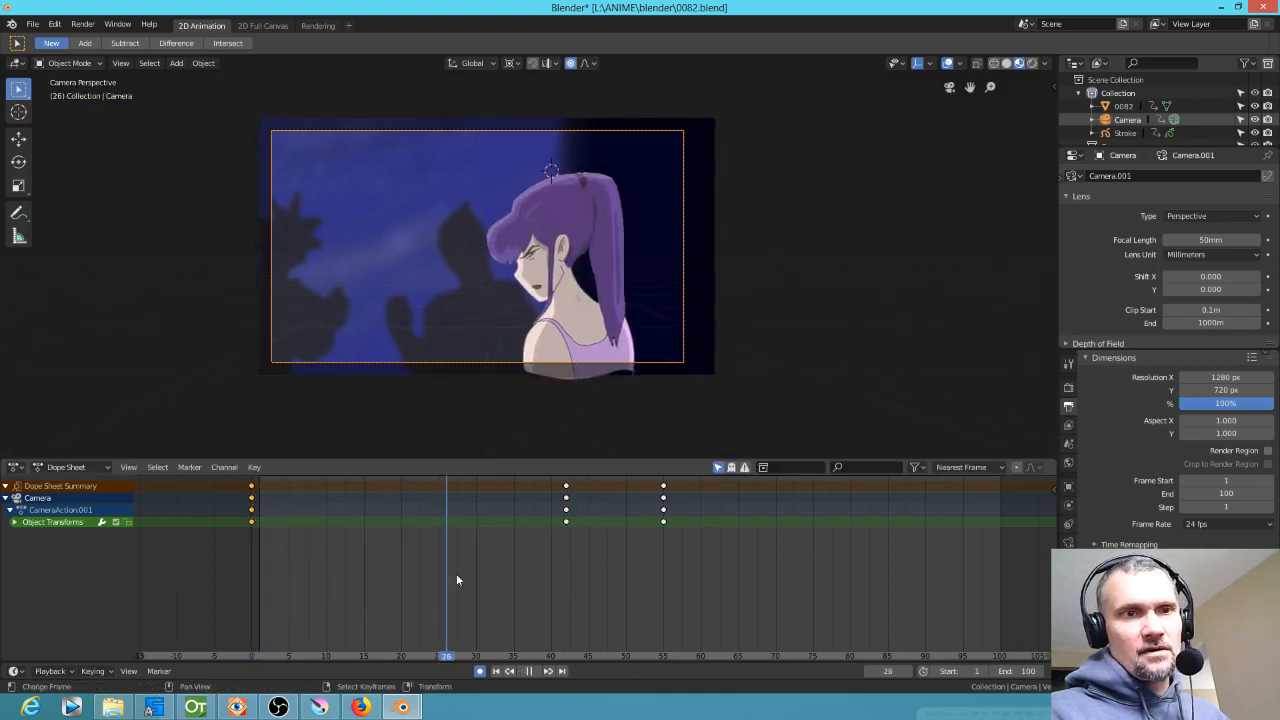
Retime the camera's middle keyframe to frame 29 and its last keyframe to frame 34, and play the result
left_click_drag(597, 593, 622, 524)
key("space")
key("ctrl+shift+space")
left_click_drag(512, 585, 480, 580)
left_click_drag(589, 522, 469, 523)
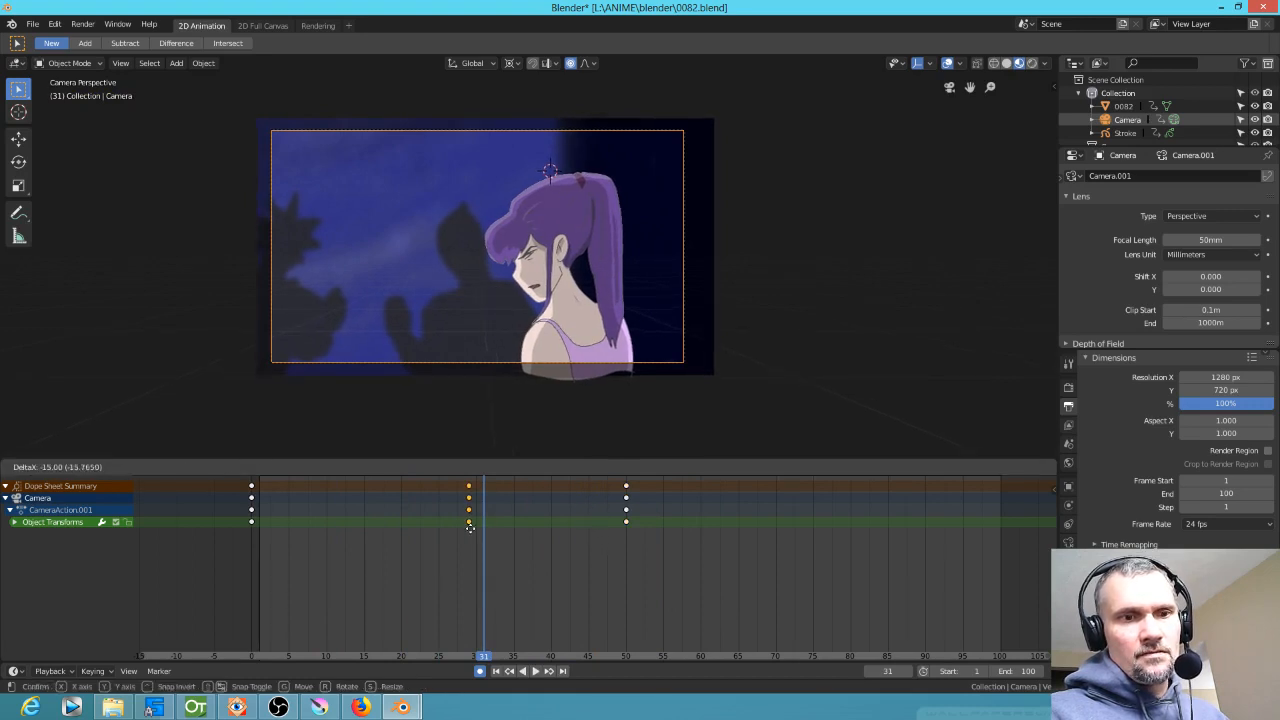
right_click_drag(627, 522, 507, 522)
left_click_drag(246, 561, 142, 601)
key("space")
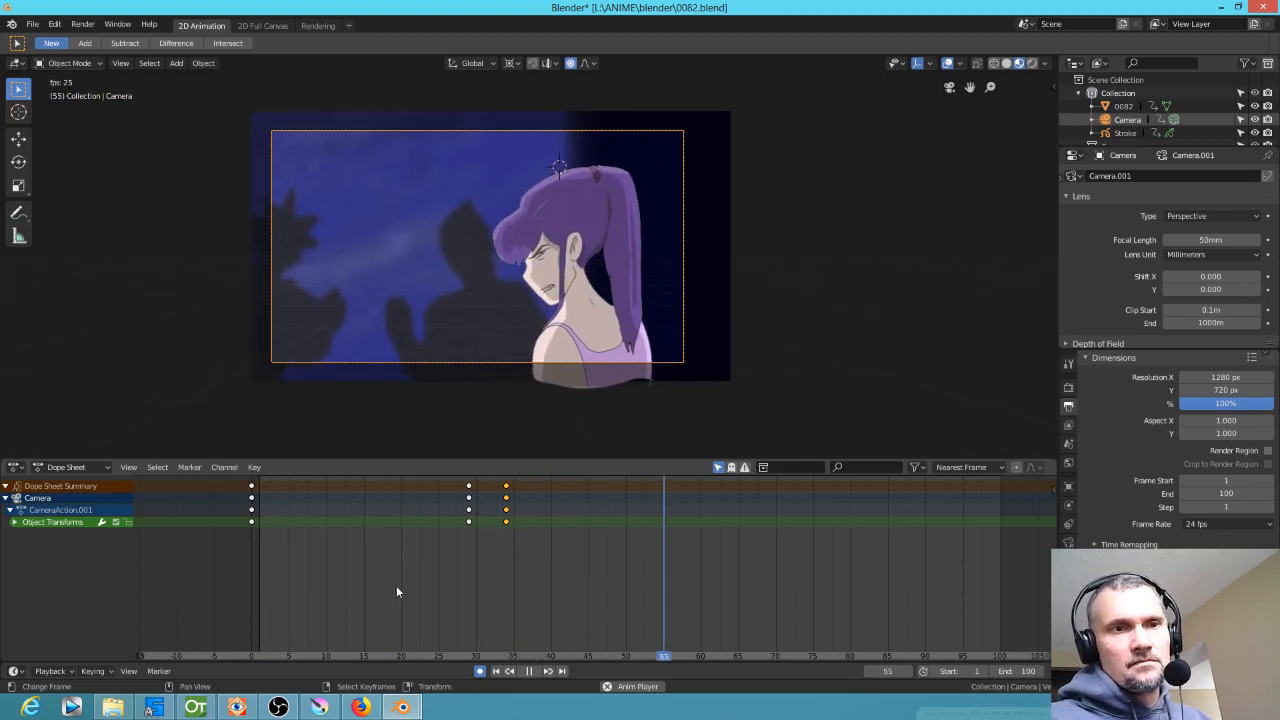
key("space")
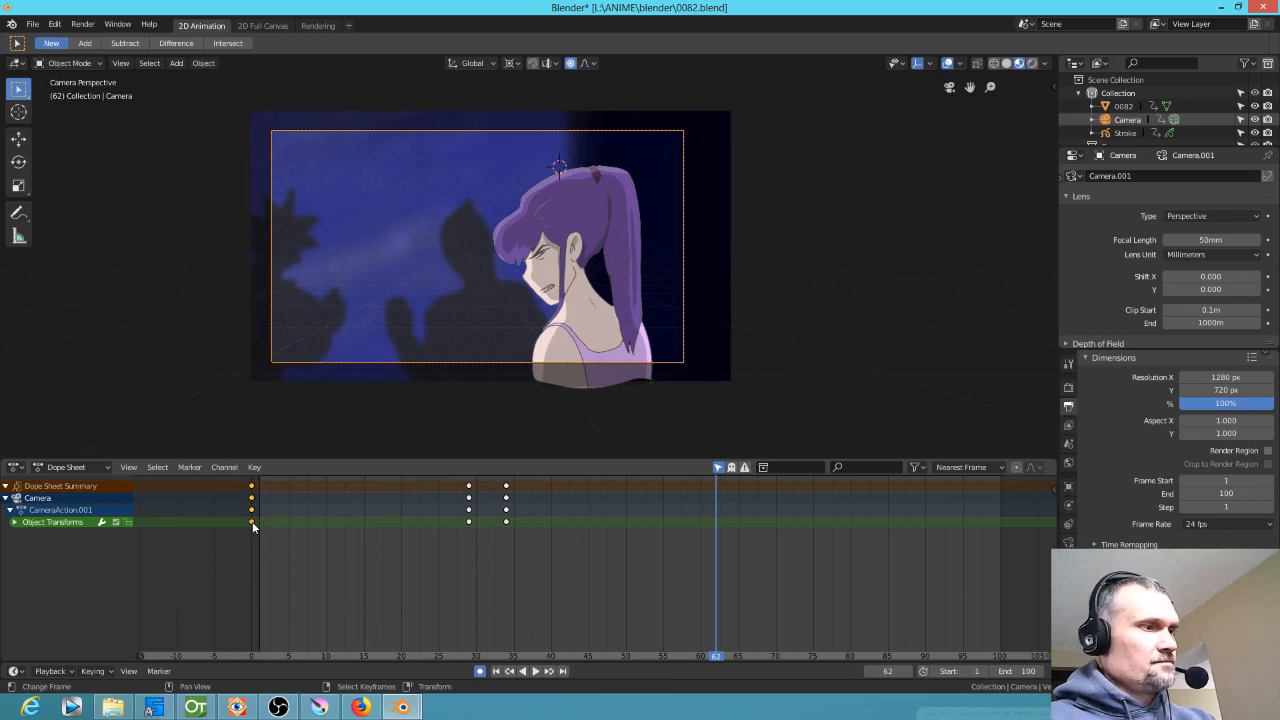
Replace the camera's frame 0 keyframe with a duplicate of its frame 29 keyframe at frame 1, and play the start
key("x")
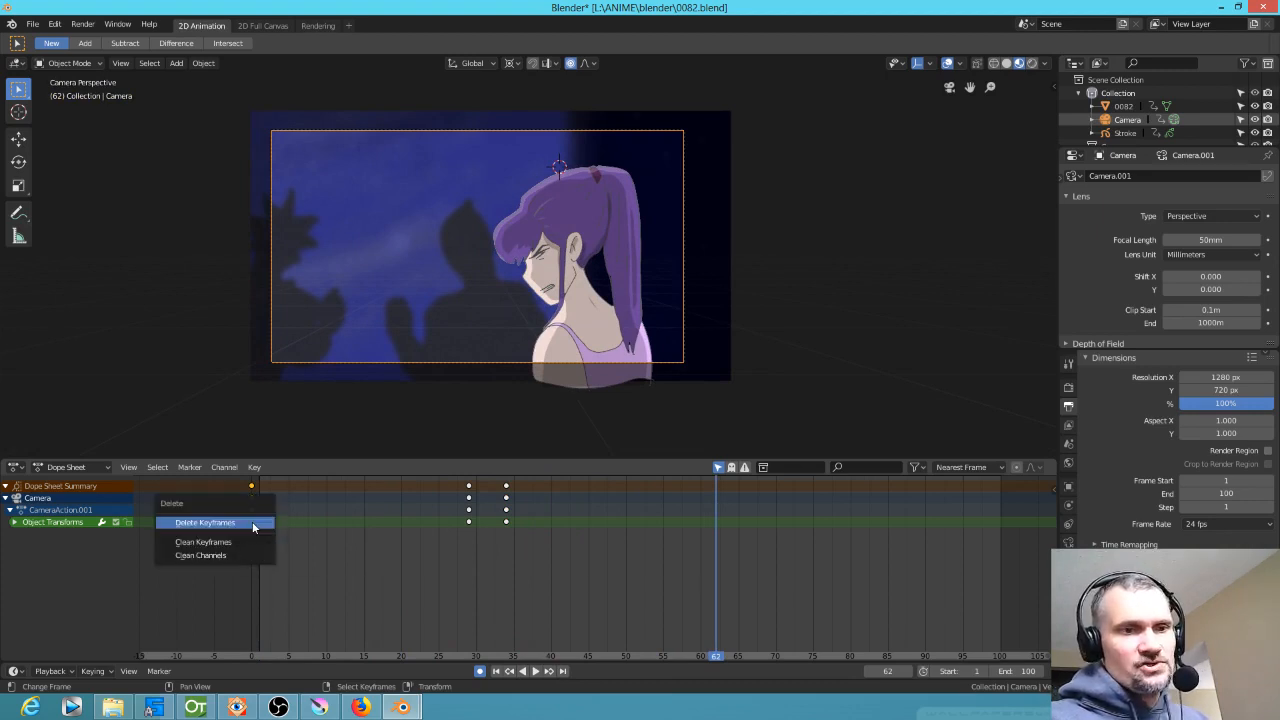
left_click(256, 524)
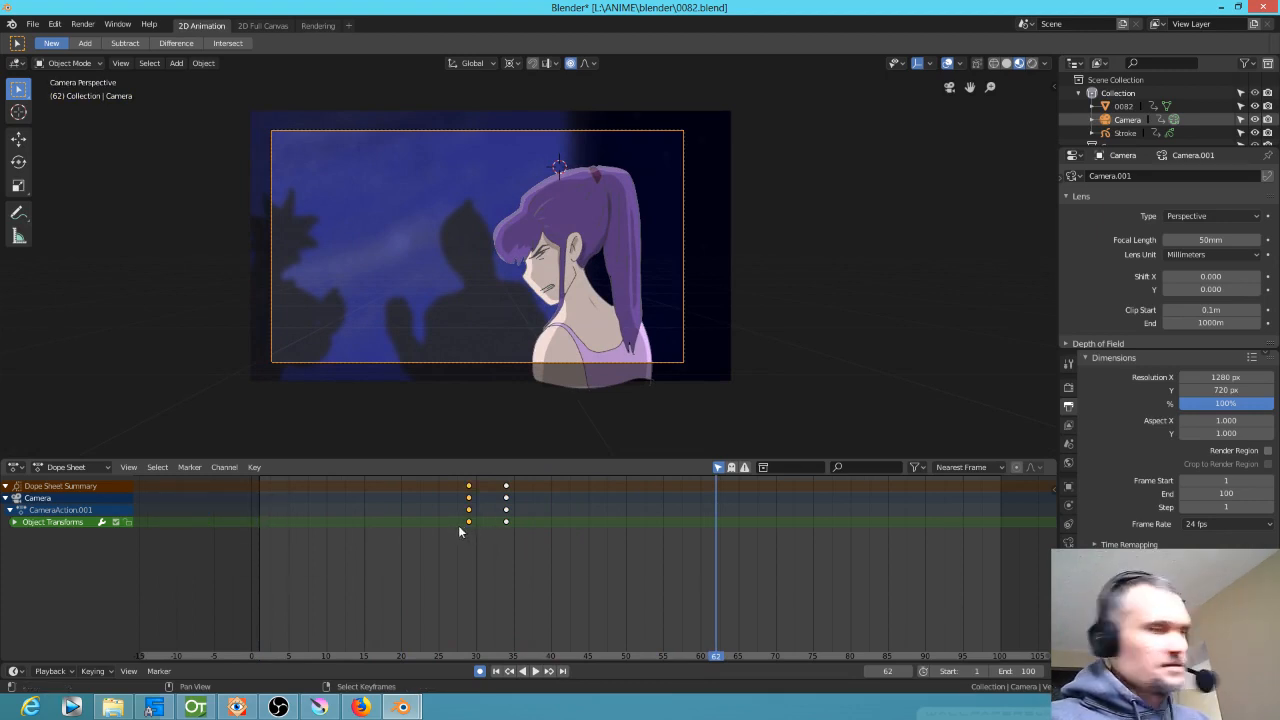
key("shift+d")
left_click(260, 527)
key("shift+Left")
key("space")
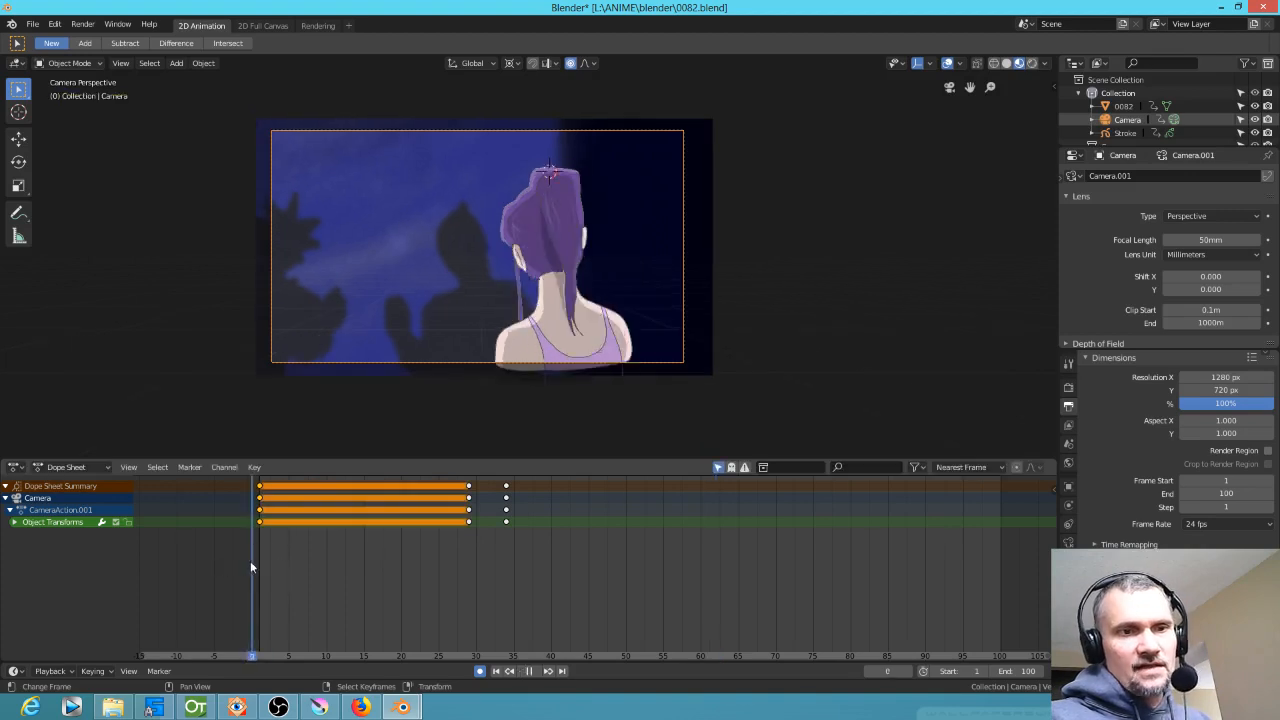
left_click_drag(494, 579, 326, 570)
key("space")
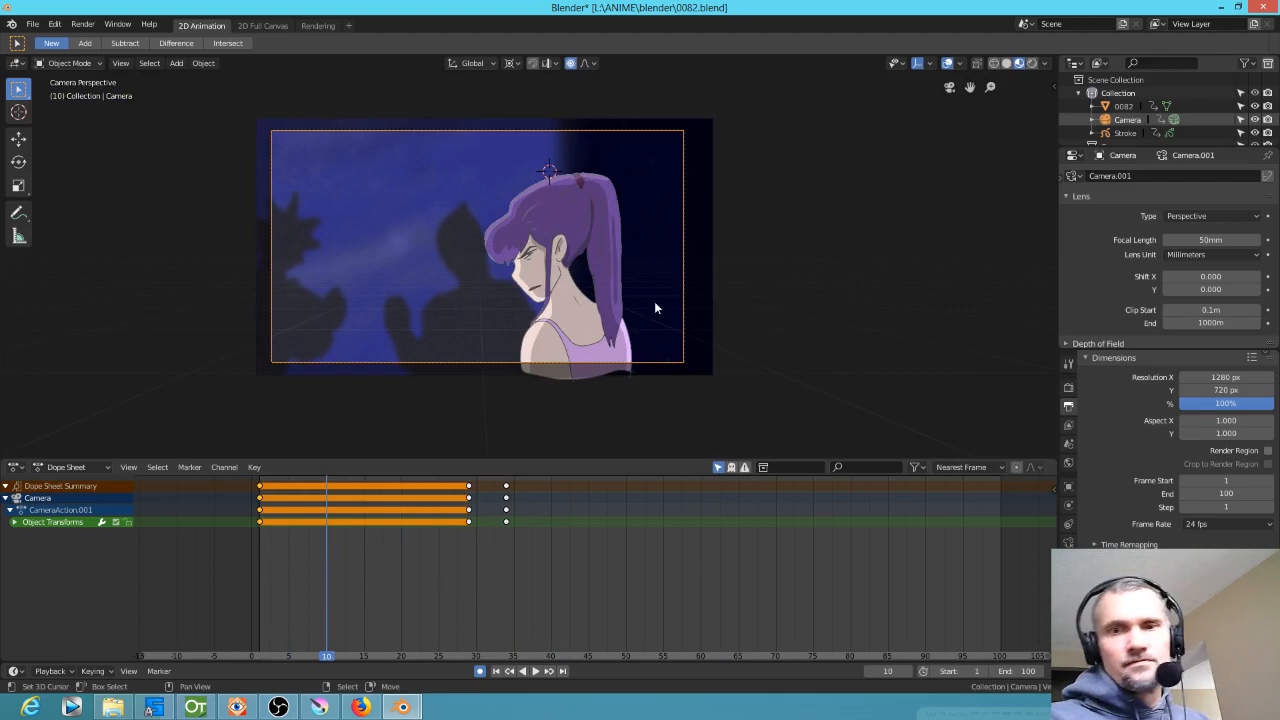
Save 0082.blend, render the whole animation, and close the finished render window
key("ctrl+s")
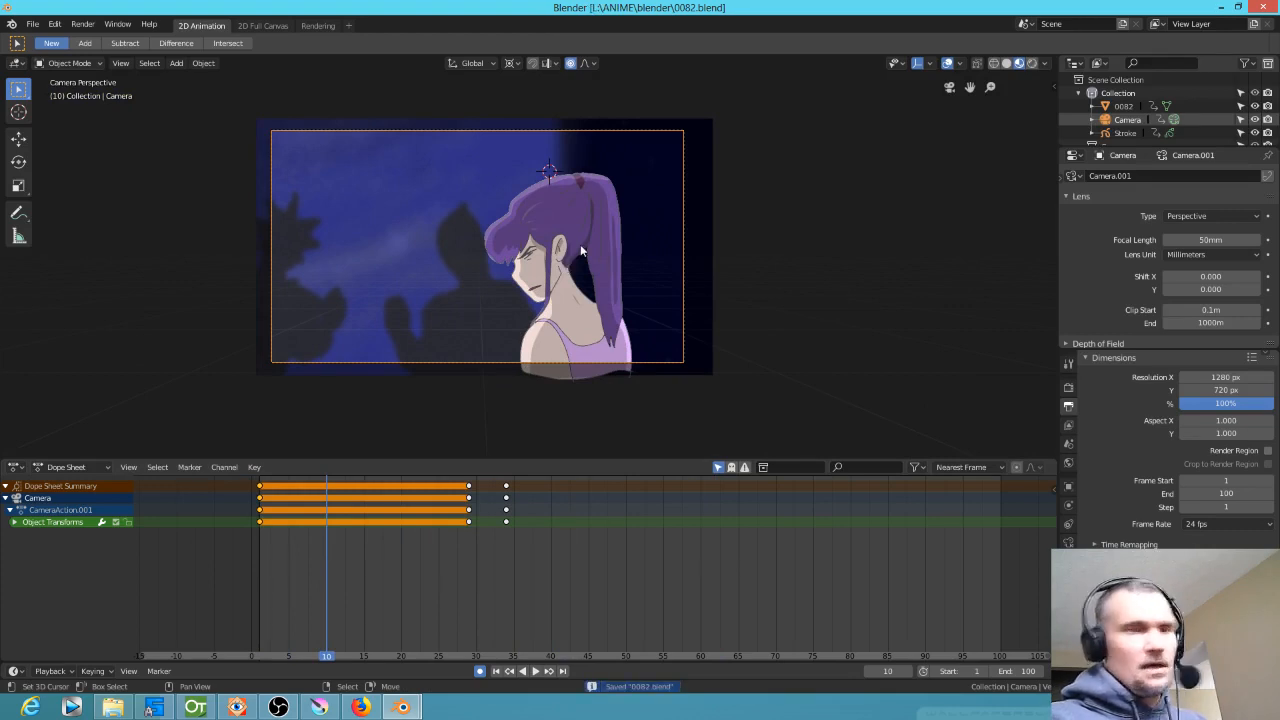
key("ctrl+F12")
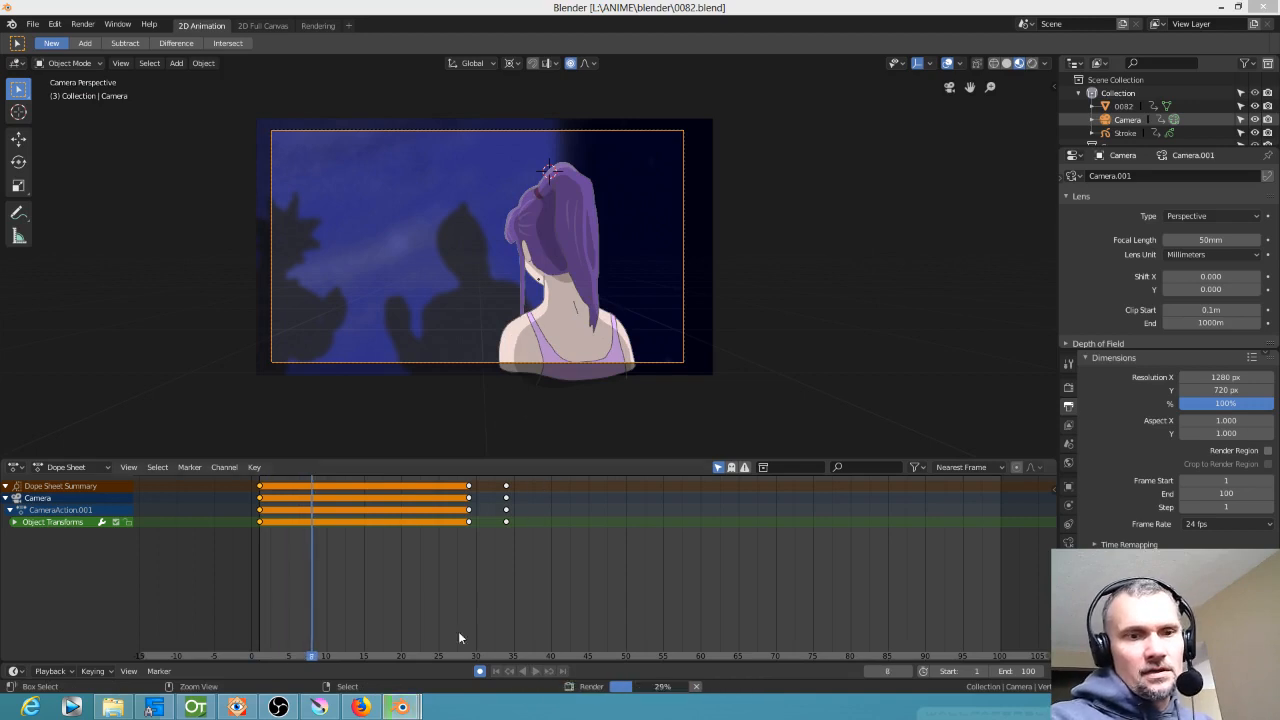
mouse_move(404, 709)
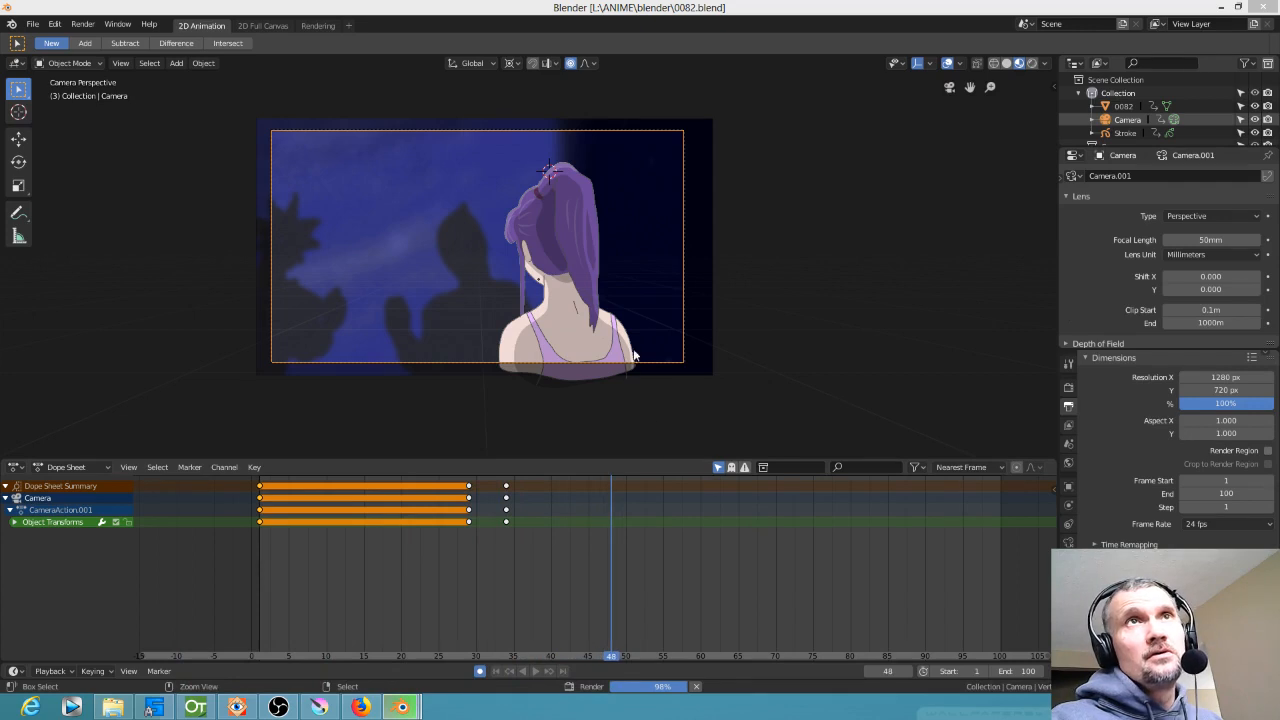
left_click_drag(856, 0, 821, 100)
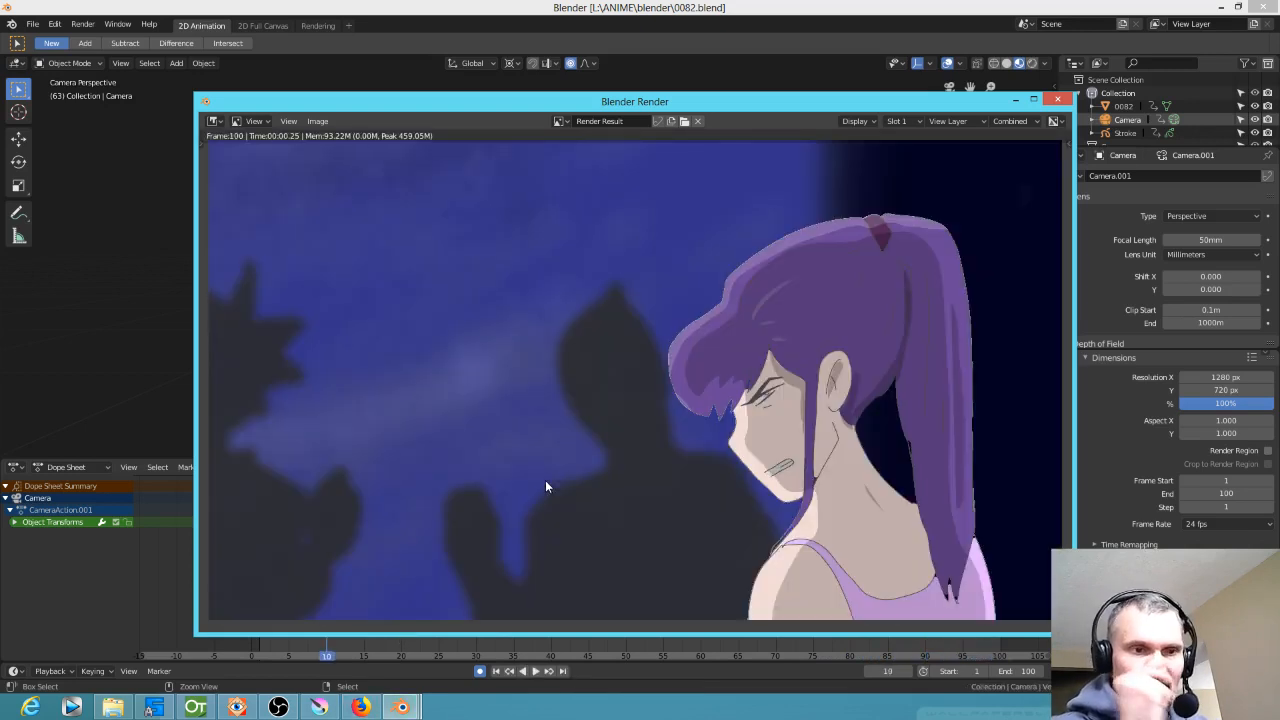
left_click(410, 706)
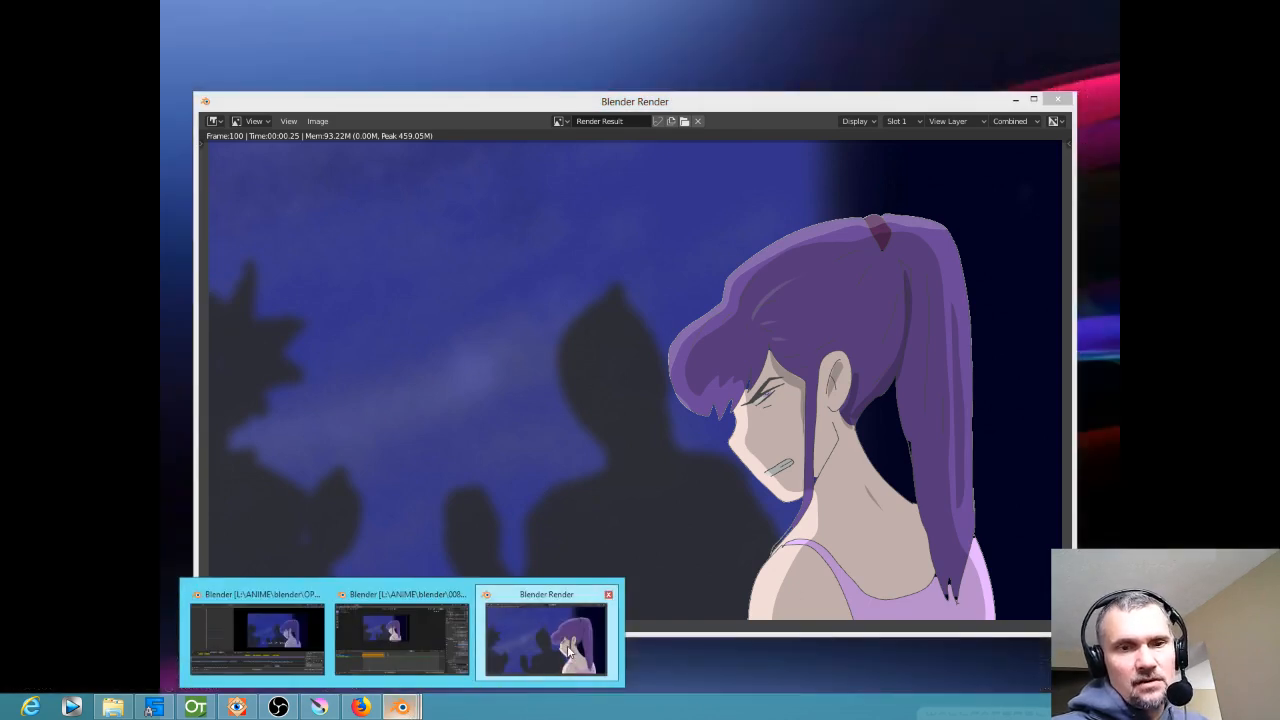
left_click(568, 651)
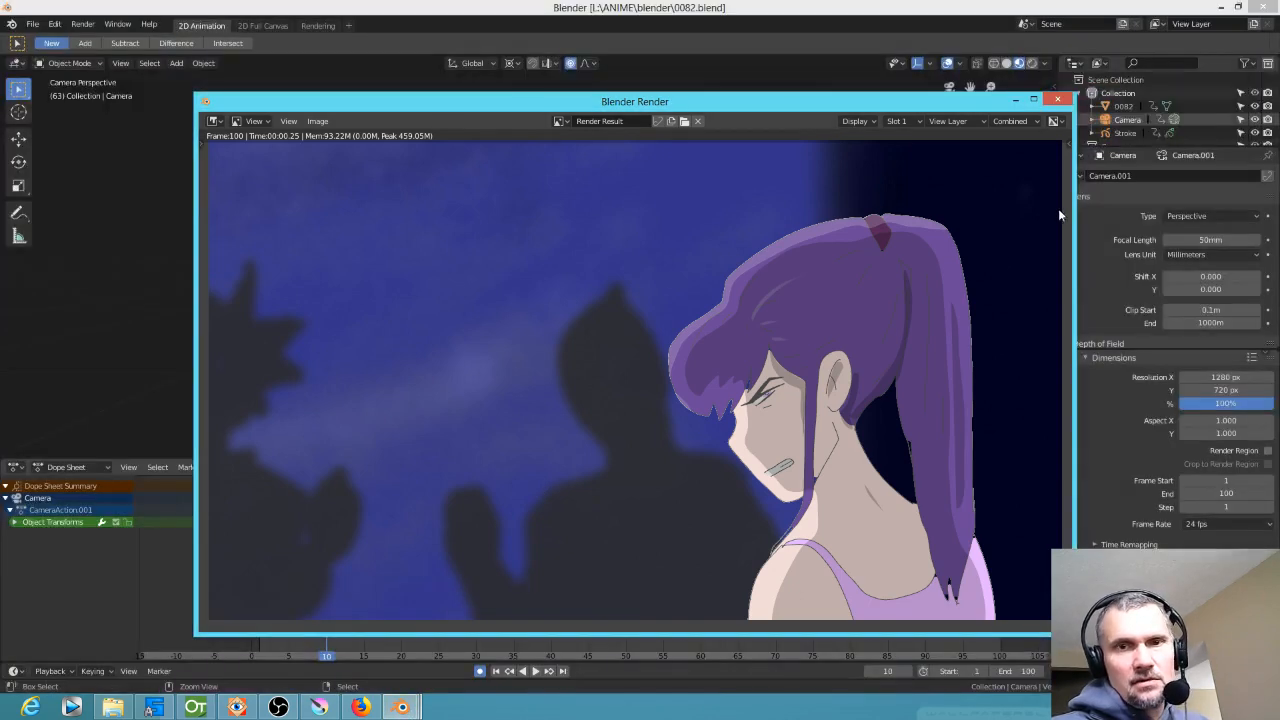
left_click(1057, 102)
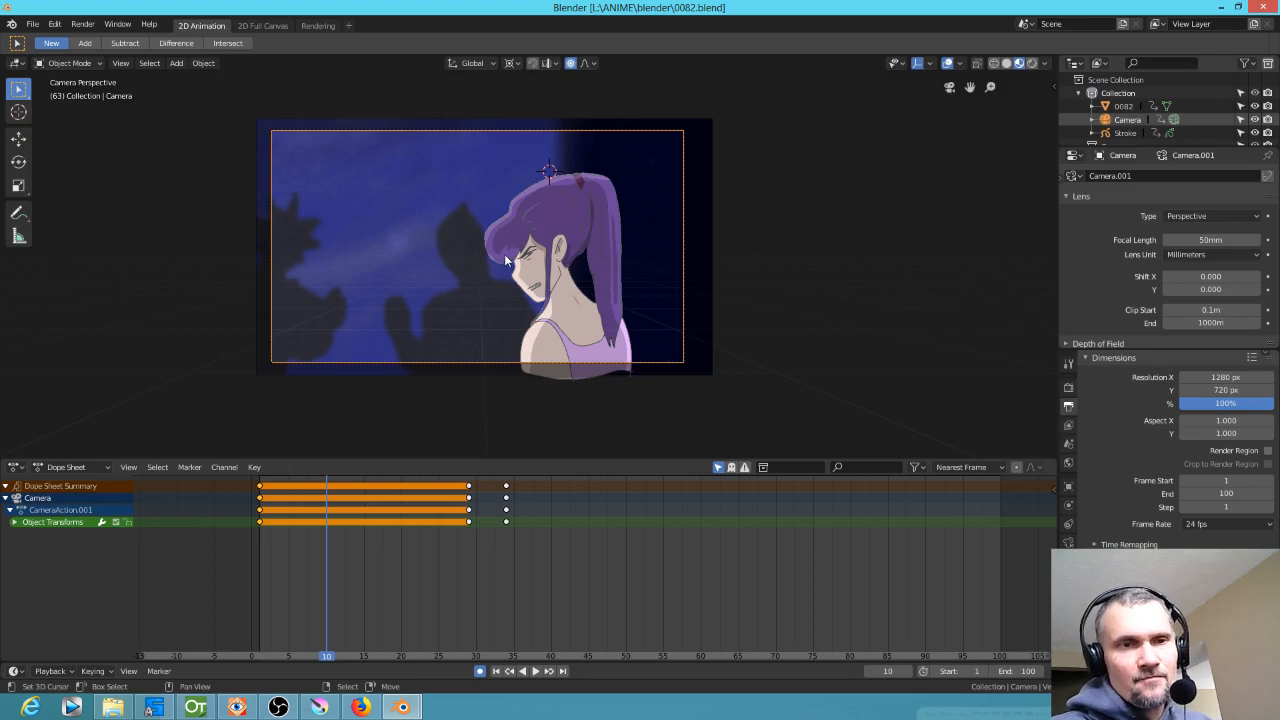
Select the character's Stroke object, check it with the viewport overlays hidden and shown, and return to frame 0
left_click(592, 371)
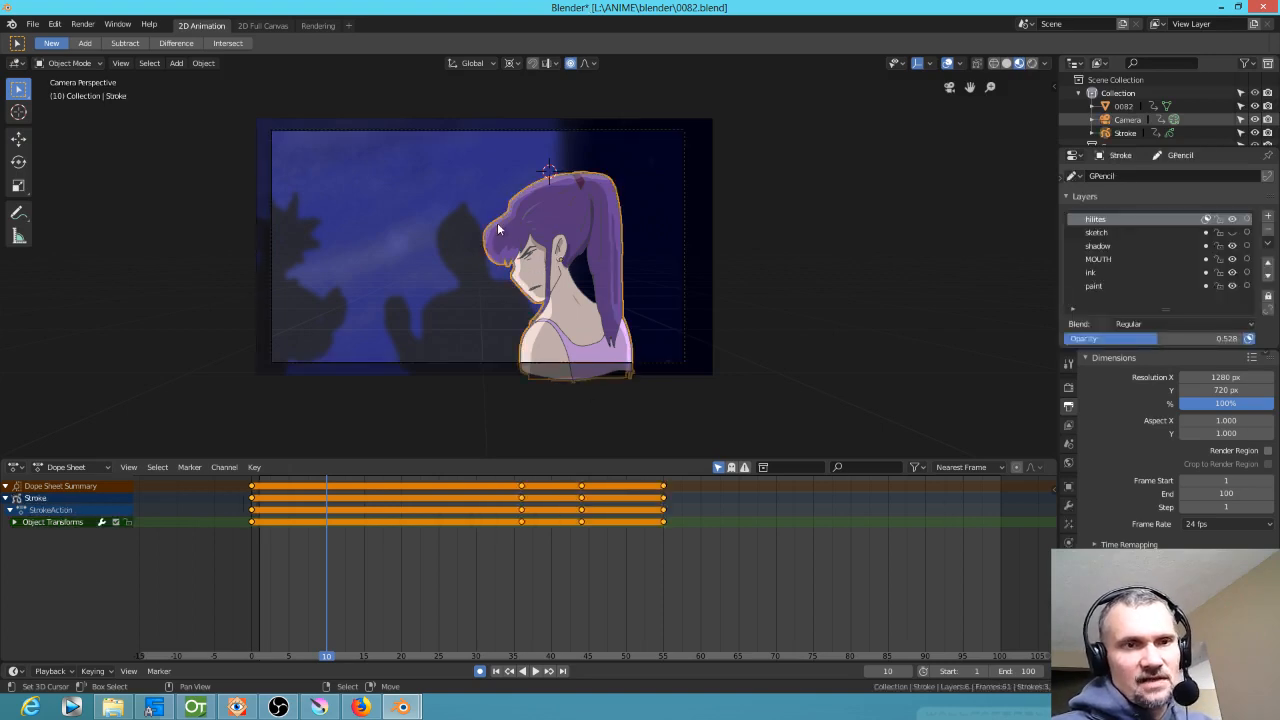
left_click(947, 63)
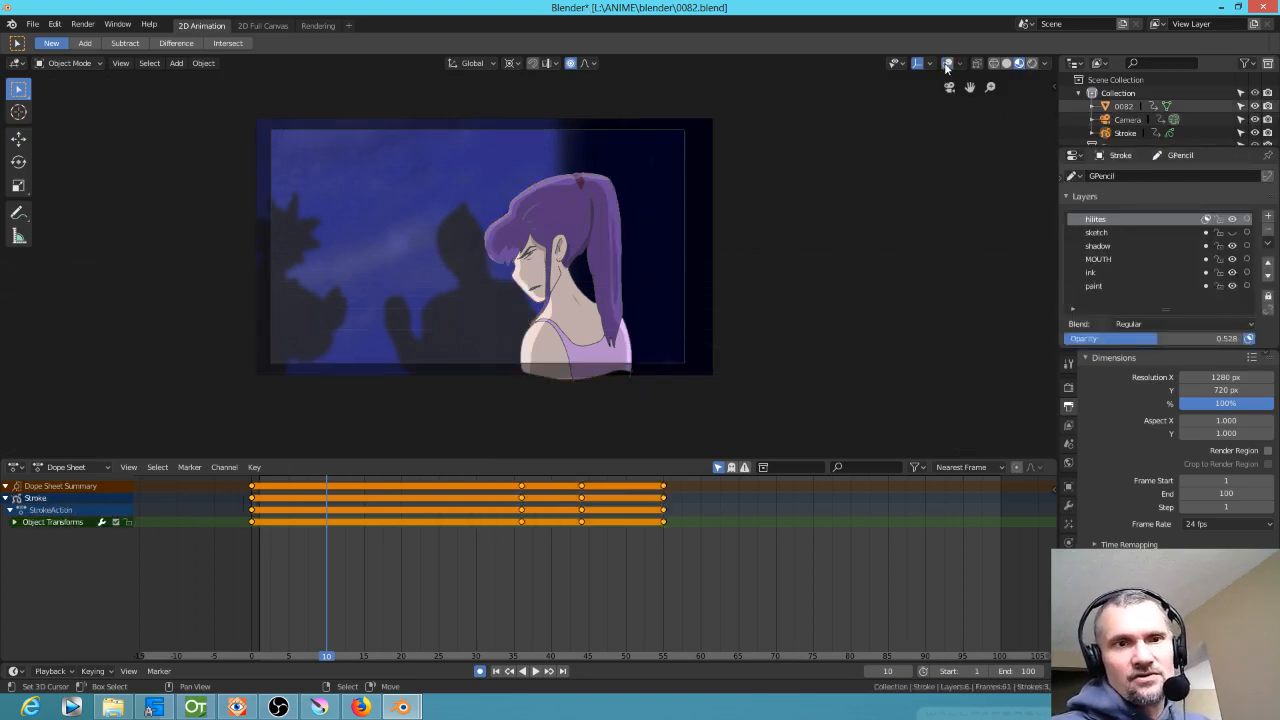
left_click(947, 63)
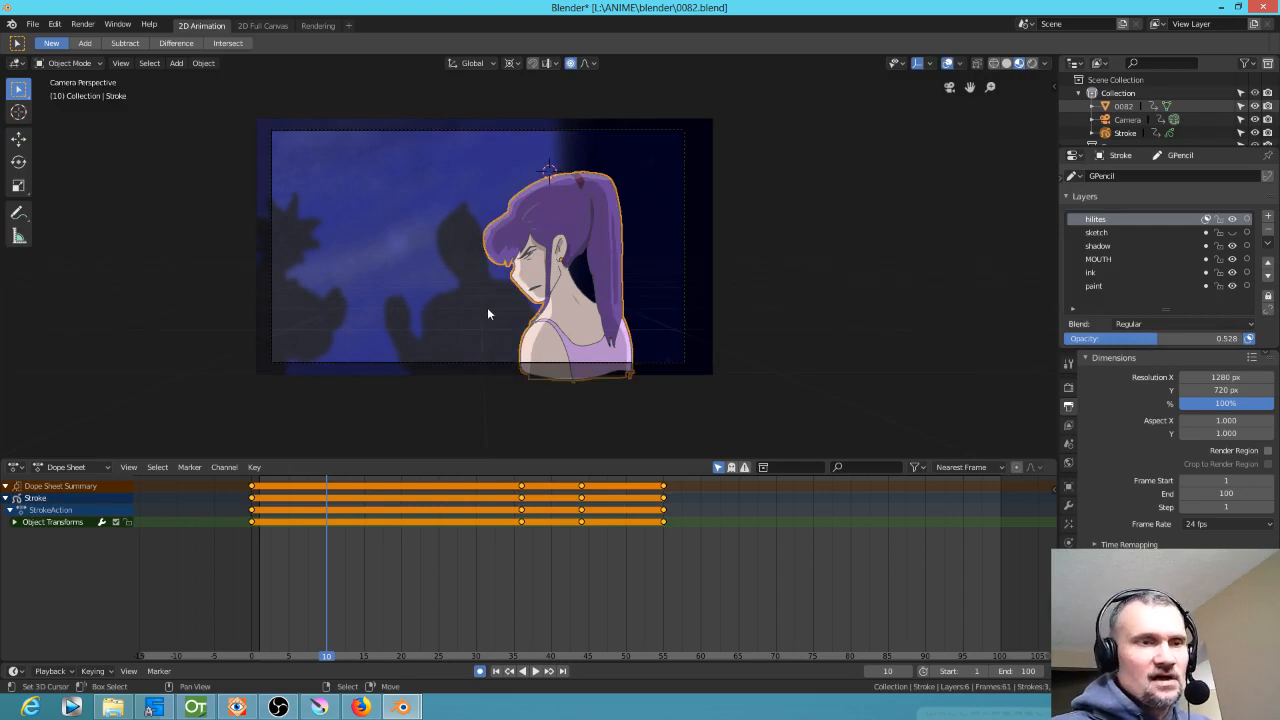
left_click_drag(330, 545, 166, 558)
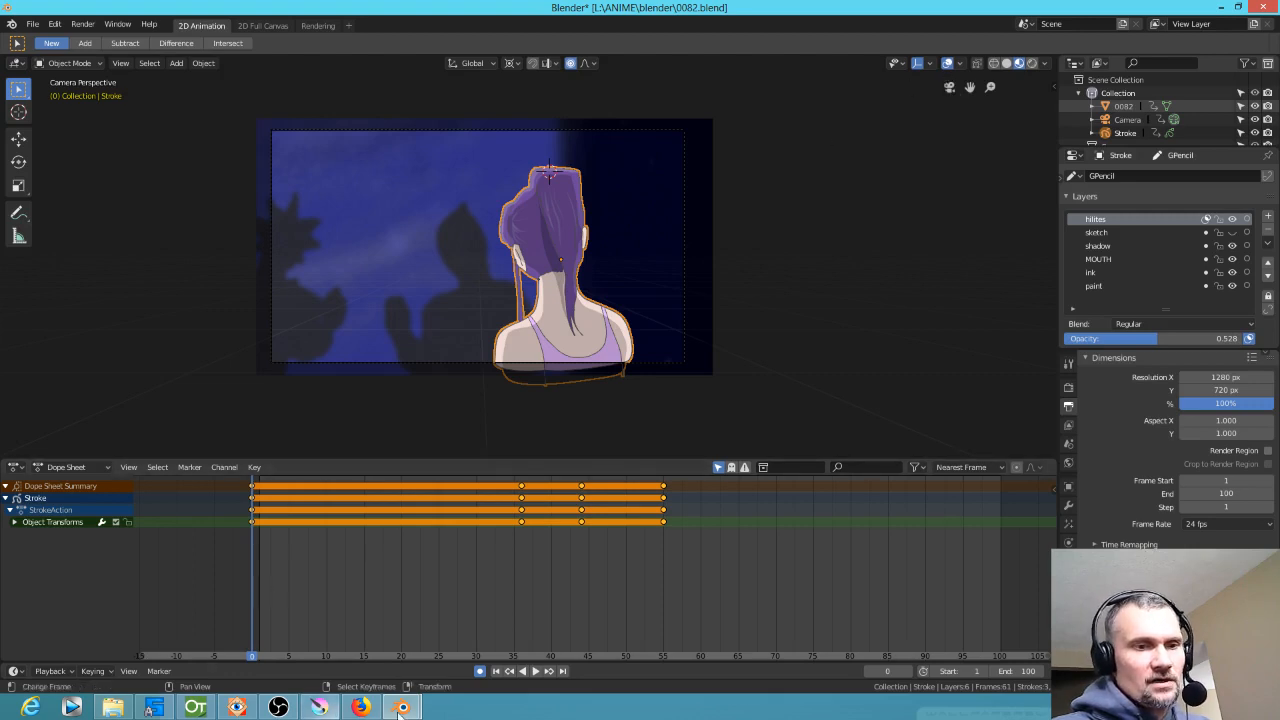
Switch to the opening scene video edit window, save the file, and reopen OPENING SCENE VIDEO EDIT - blender 2.8.blend to refresh the render
mouse_move(401, 707)
left_click(362, 645)
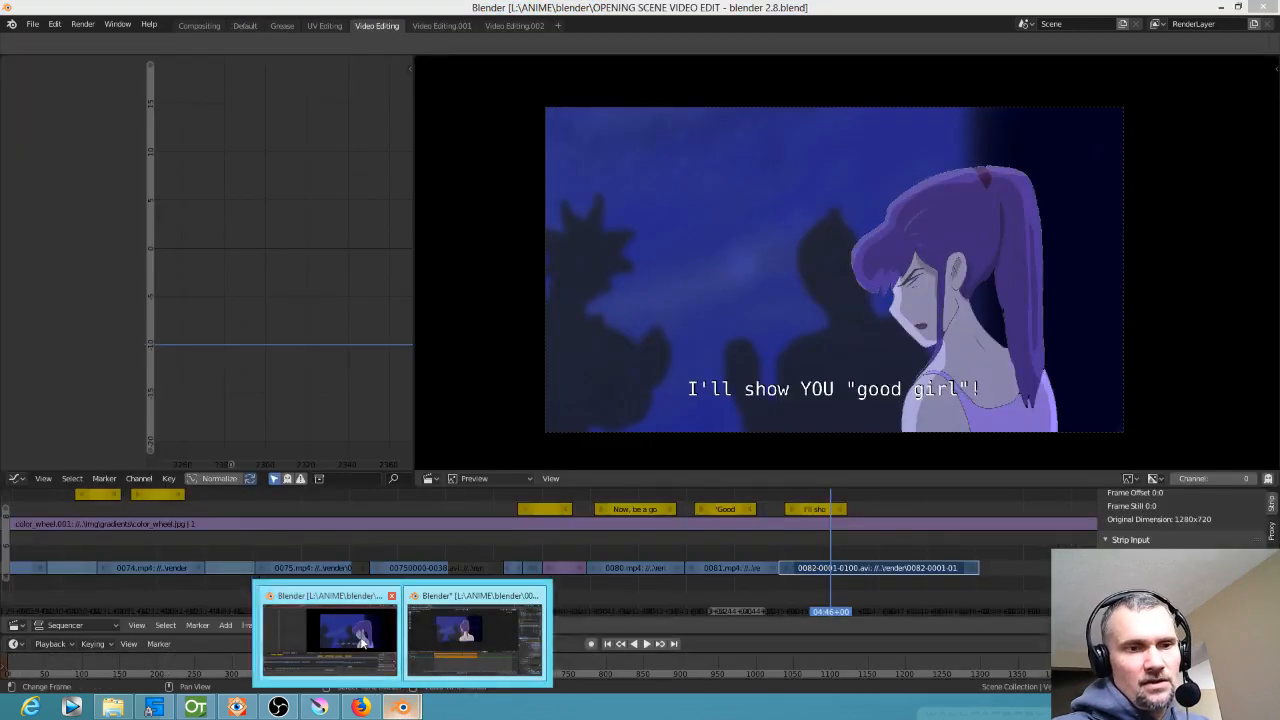
left_click(30, 28)
left_click(50, 126)
left_click(34, 26)
mouse_move(60, 66)
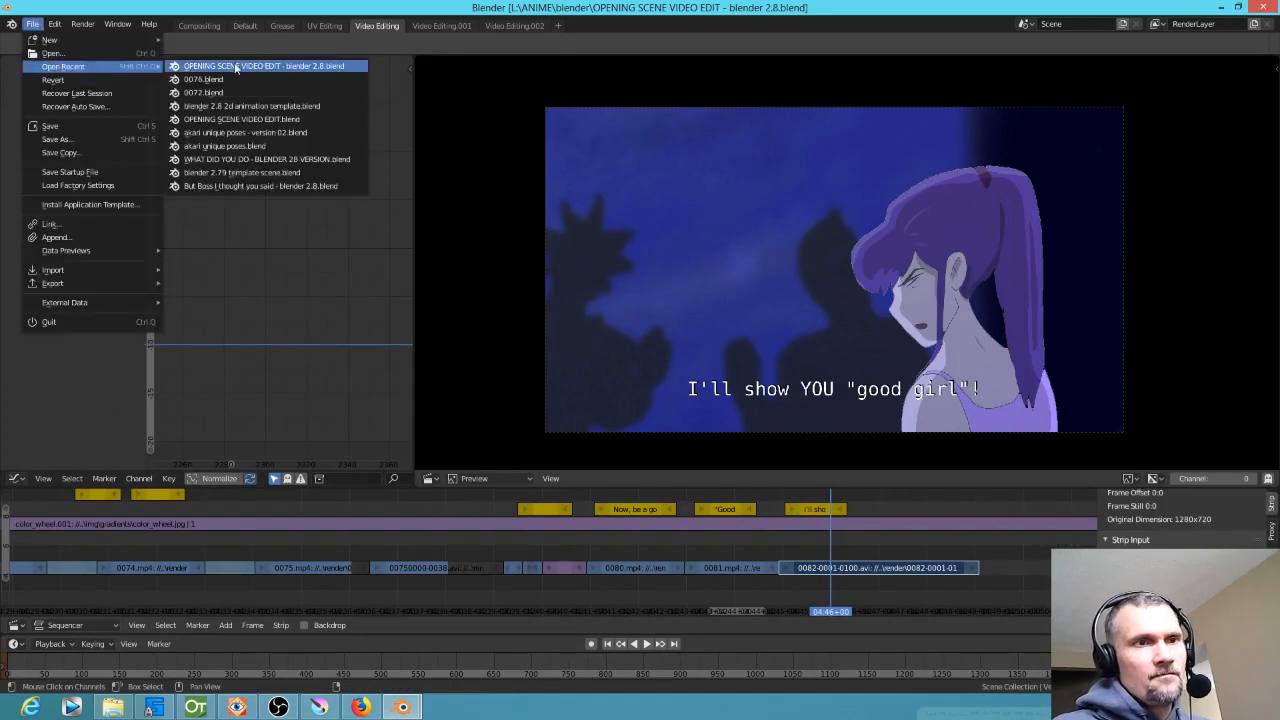
left_click(266, 68)
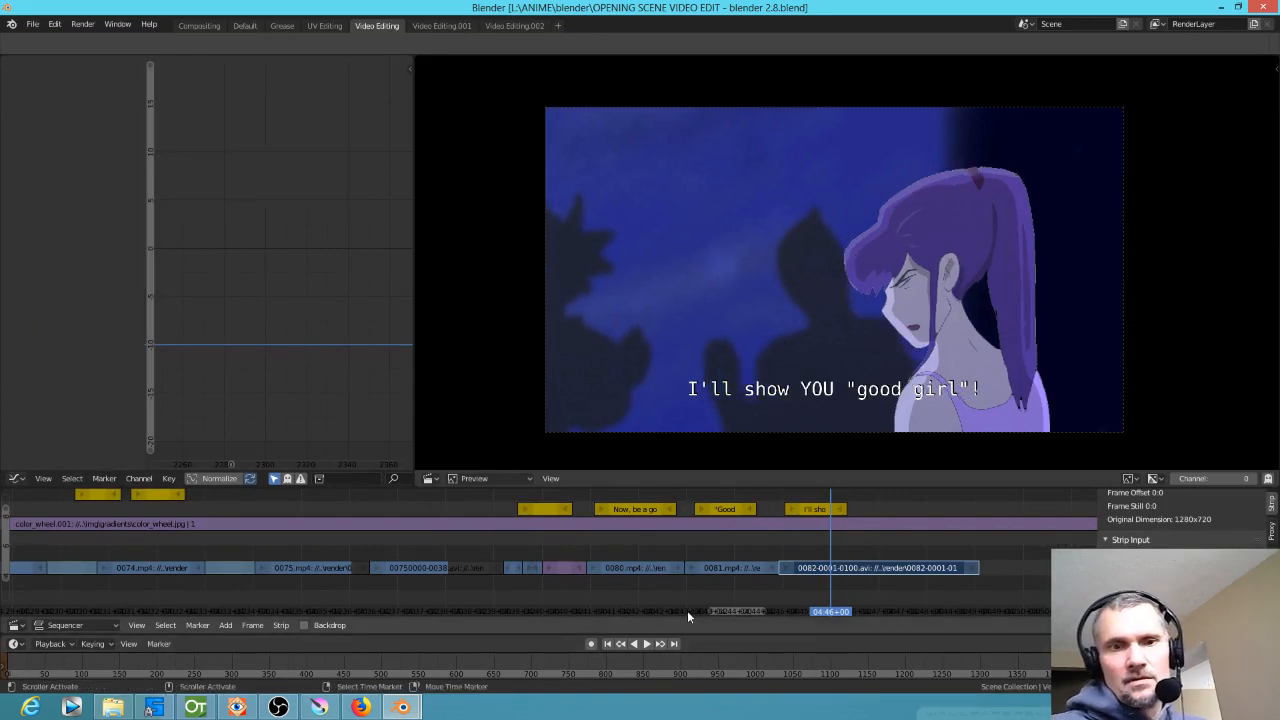
Play and scrub the refreshed 0082 strip in the sequencer from its beginning
left_click(793, 600)
key("space")
left_click_drag(857, 605, 840, 572)
Return to the 0082.blend window, select the camera, play the opening frames, and stop at frame 1
mouse_move(402, 707)
mouse_move(485, 650)
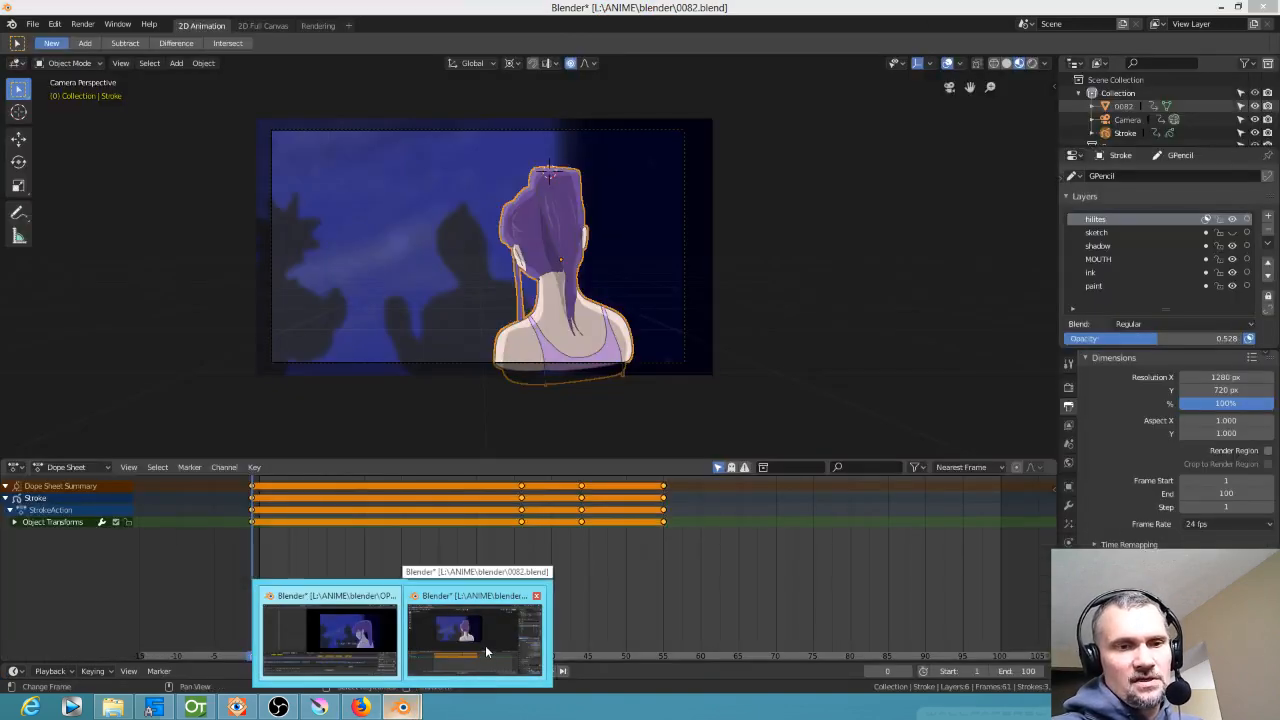
left_click(485, 645)
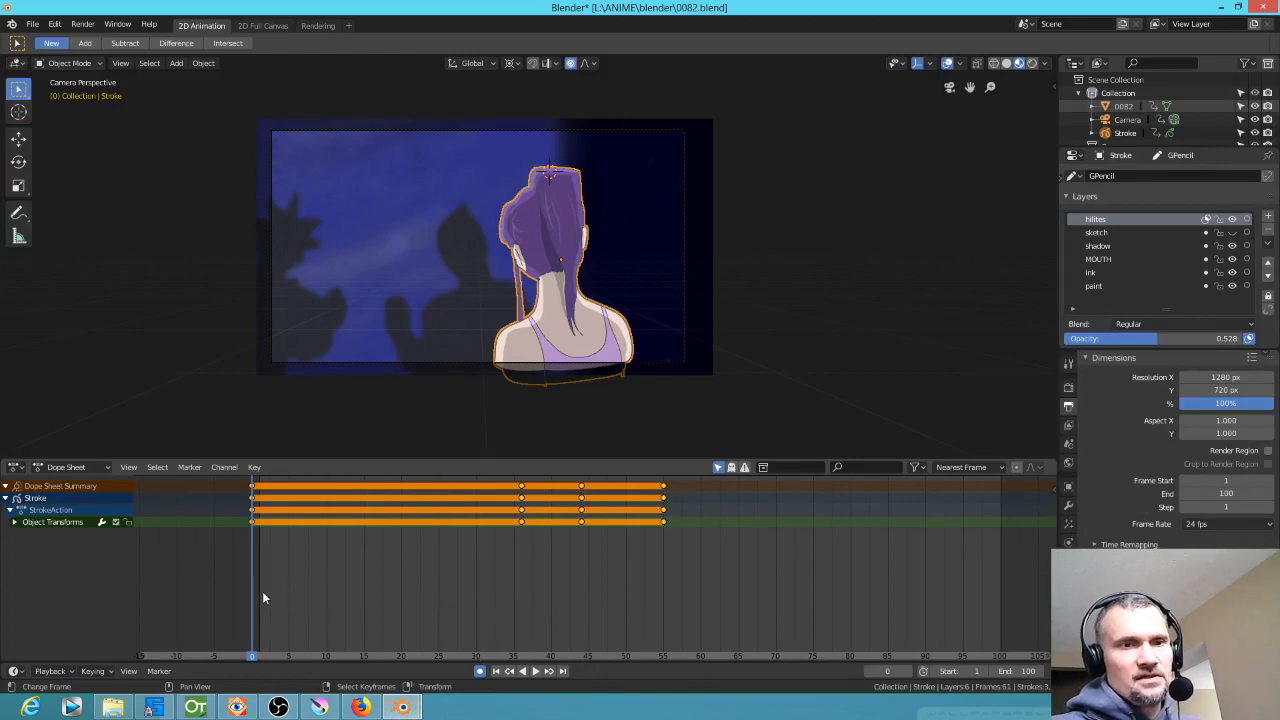
left_click(683, 286)
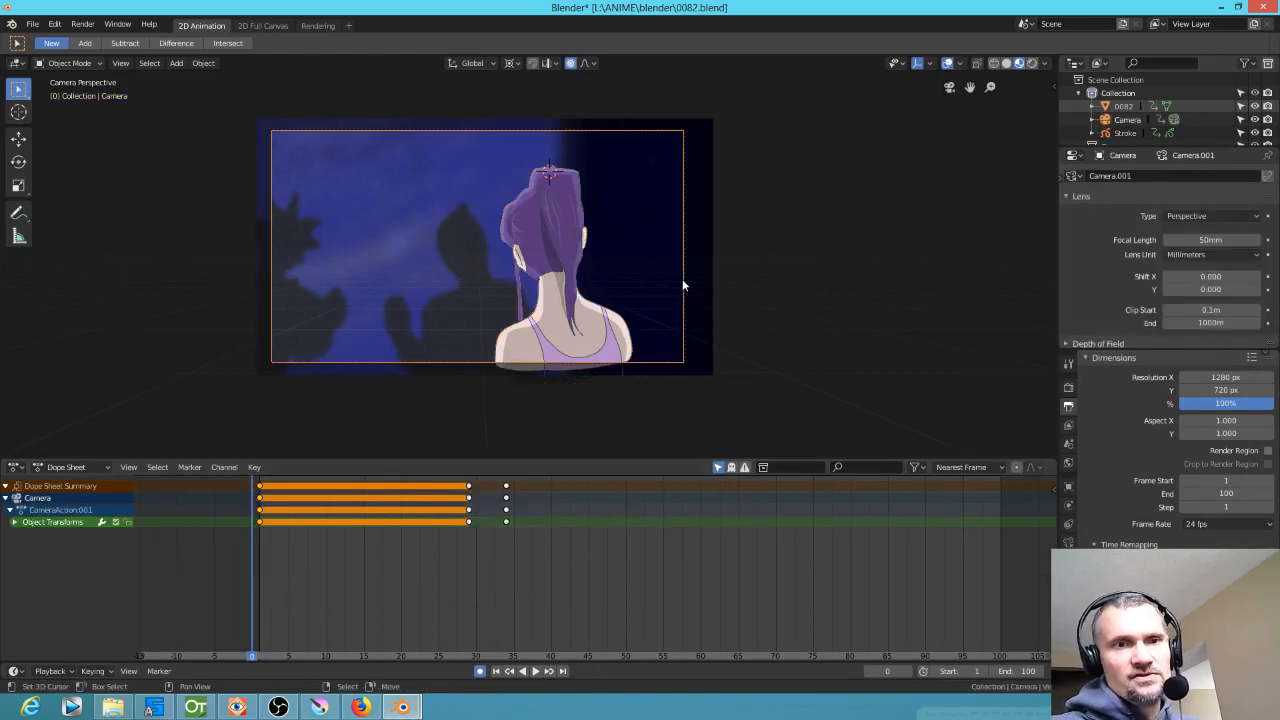
key("space")
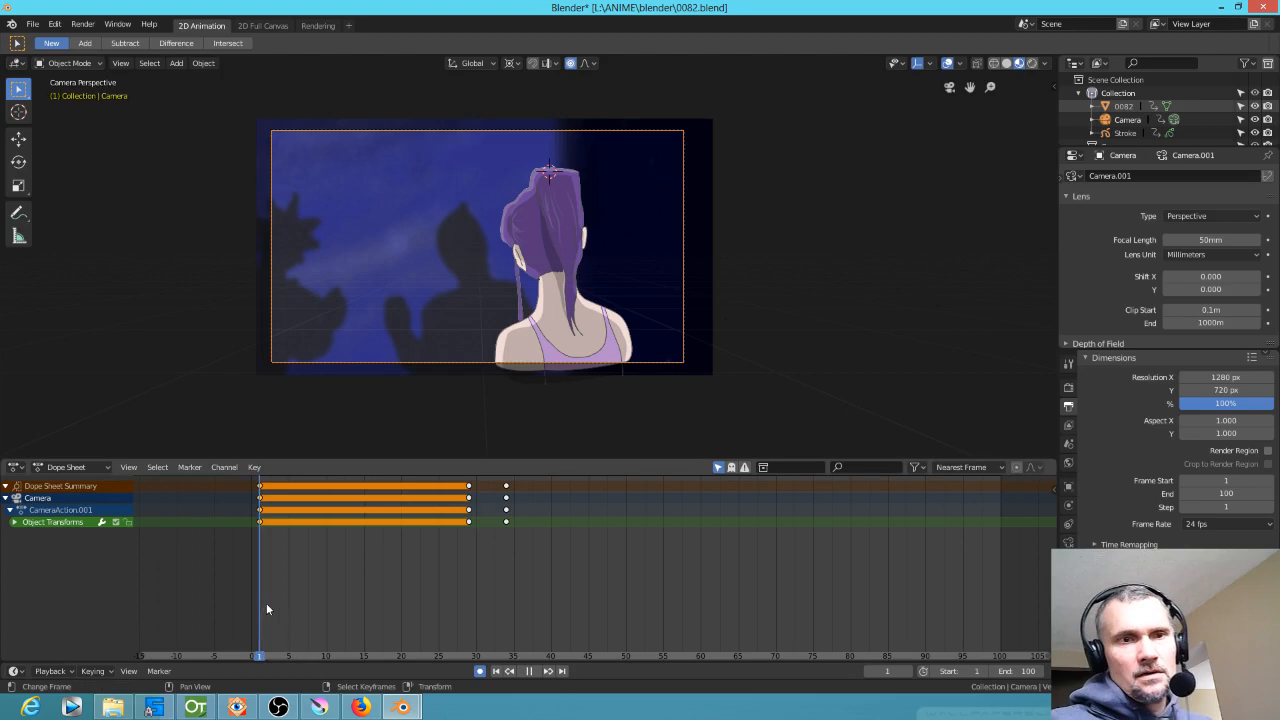
left_click_drag(345, 618, 257, 600)
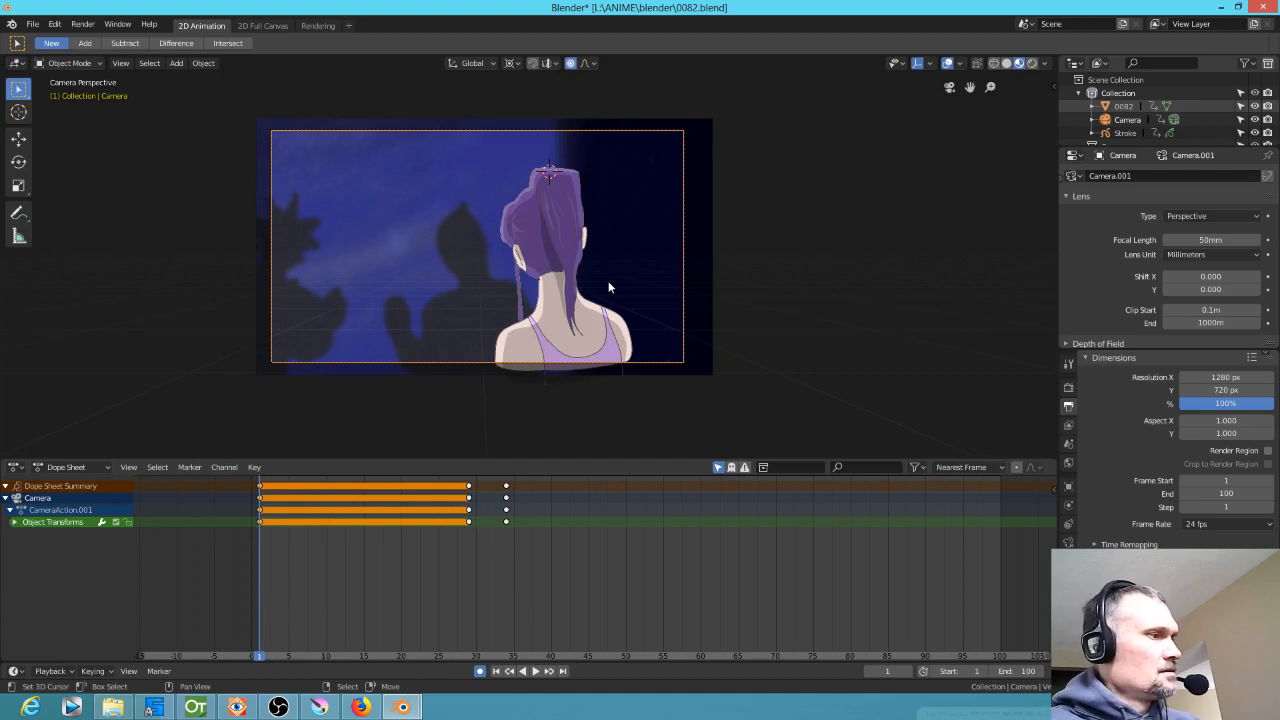
Move the camera closer to the character along the global Y axis at frame 1
key("g")
key("y")
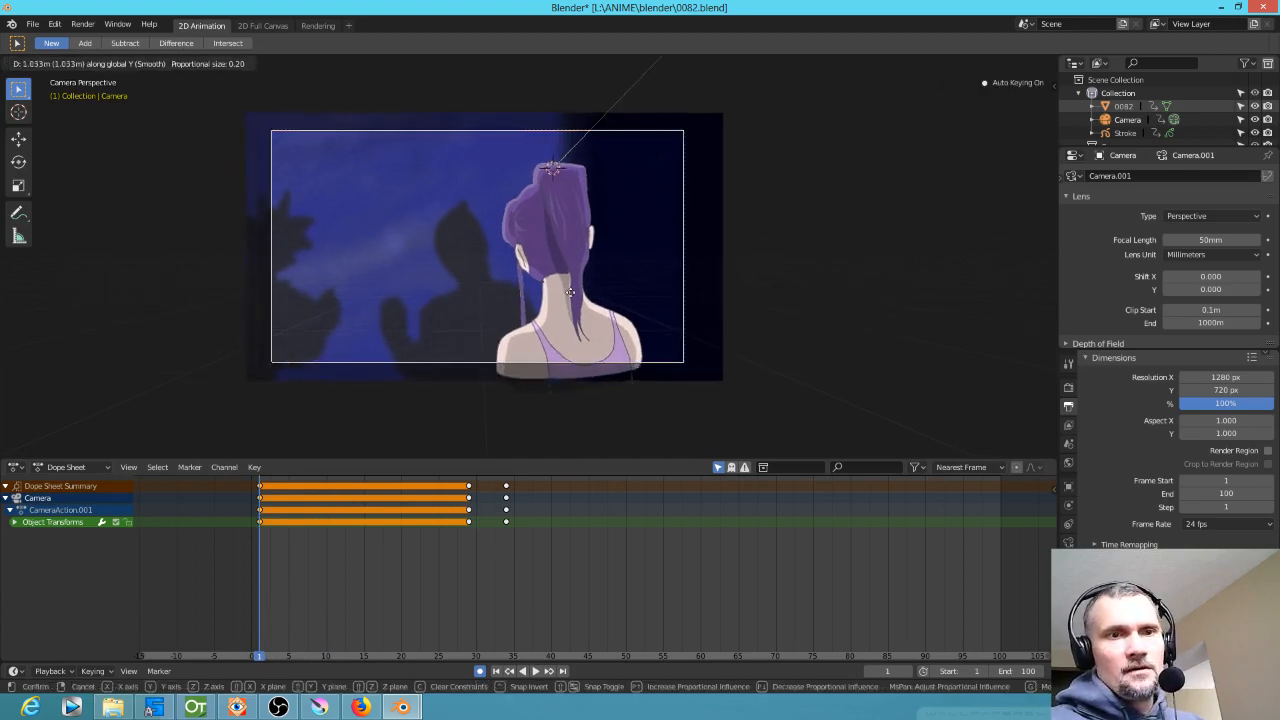
left_click(556, 296)
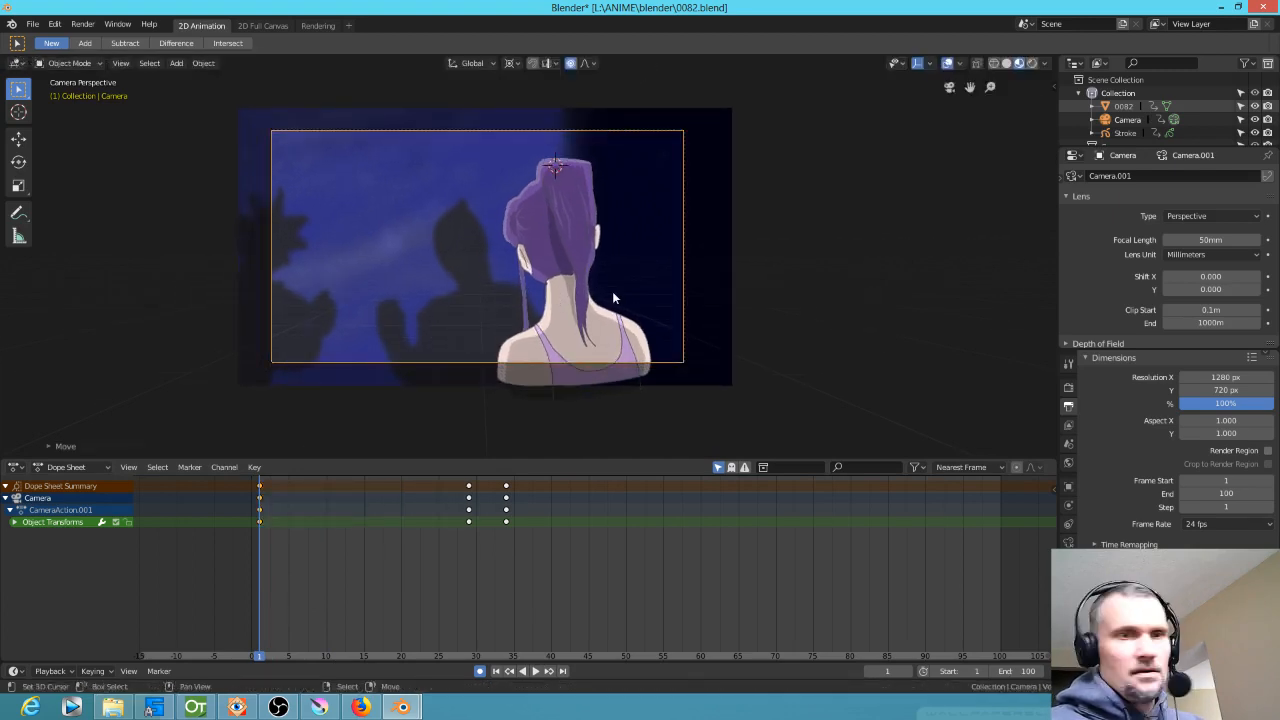
Move the camera about -0.6 m in X and -0.05 m in Z at frame 1, and replace its frame 29 keyframes with copies of frame 1's
key("g")
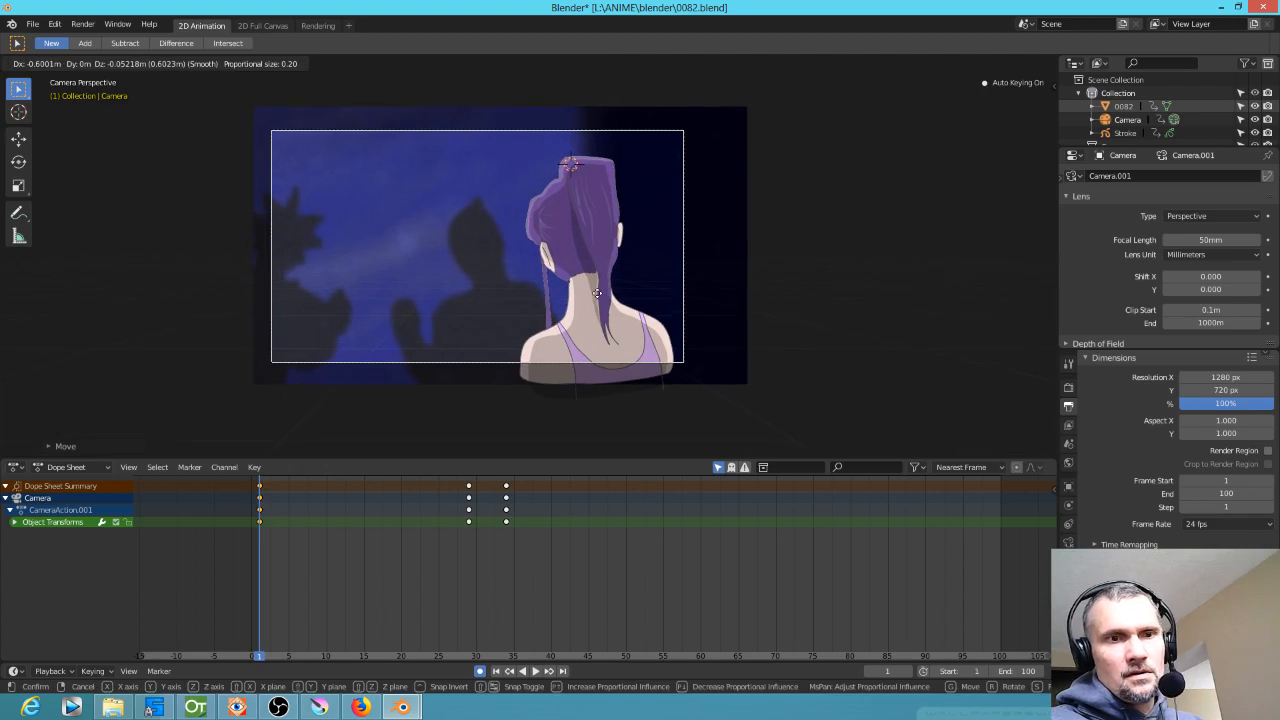
left_click(597, 293)
left_click(469, 522)
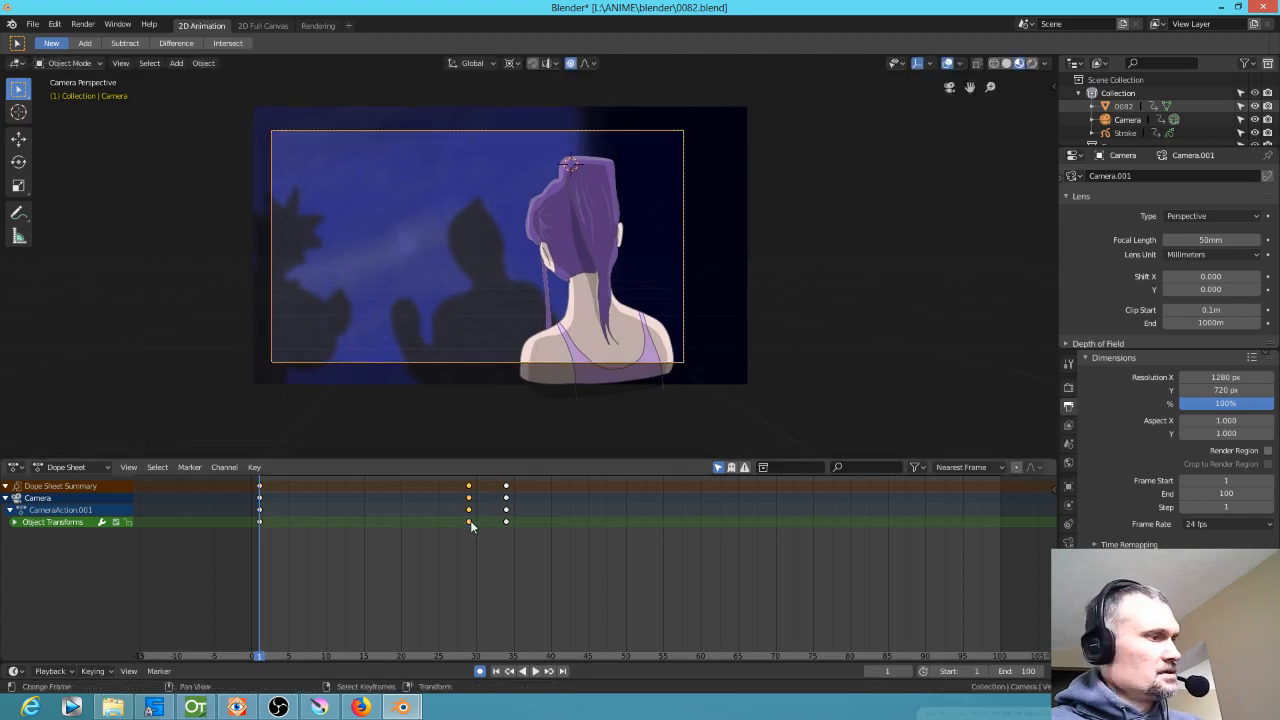
key("x")
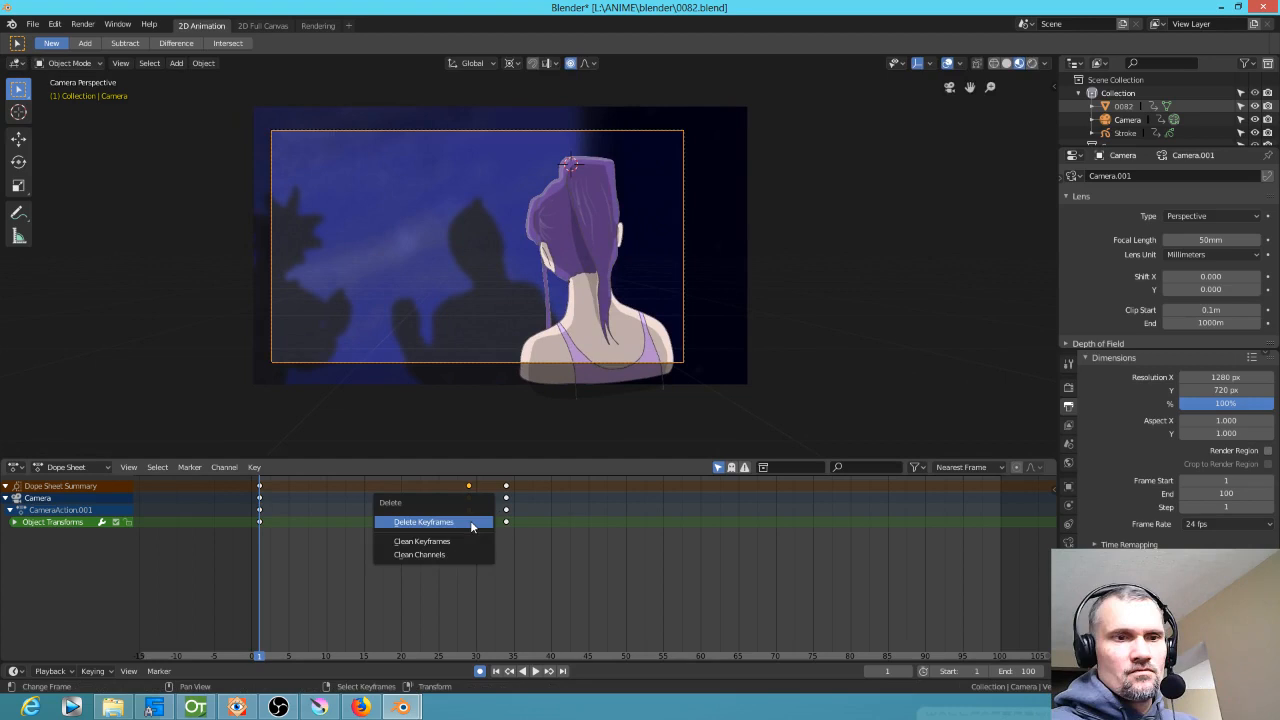
left_click(470, 524)
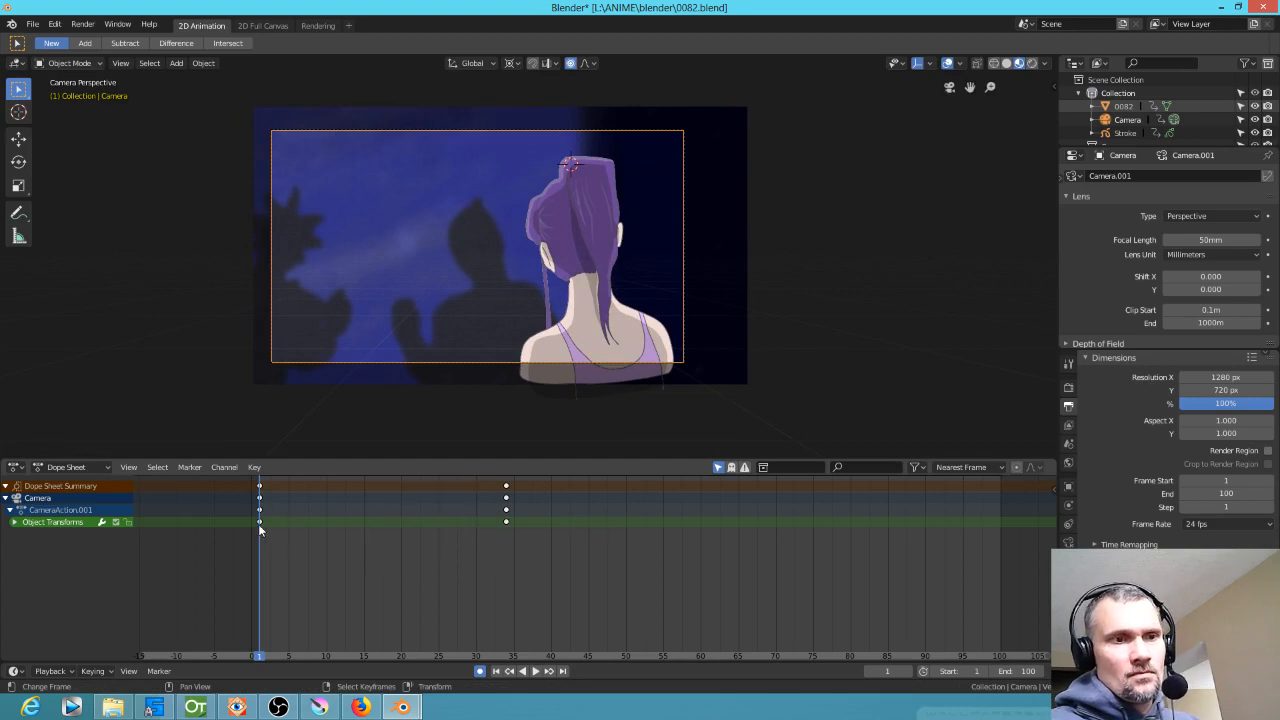
key("shift+d")
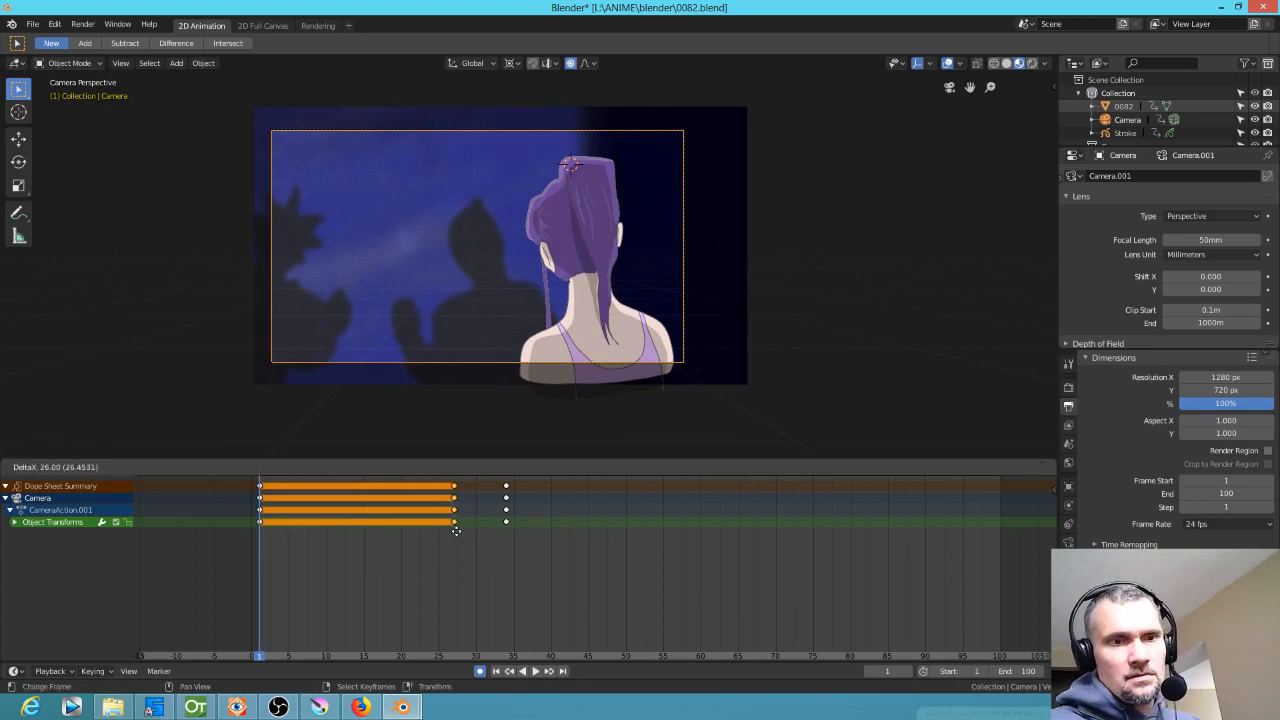
left_click(471, 530)
Reposition the camera at frame 34 and move it closer to the character along the global Y axis
key("space")
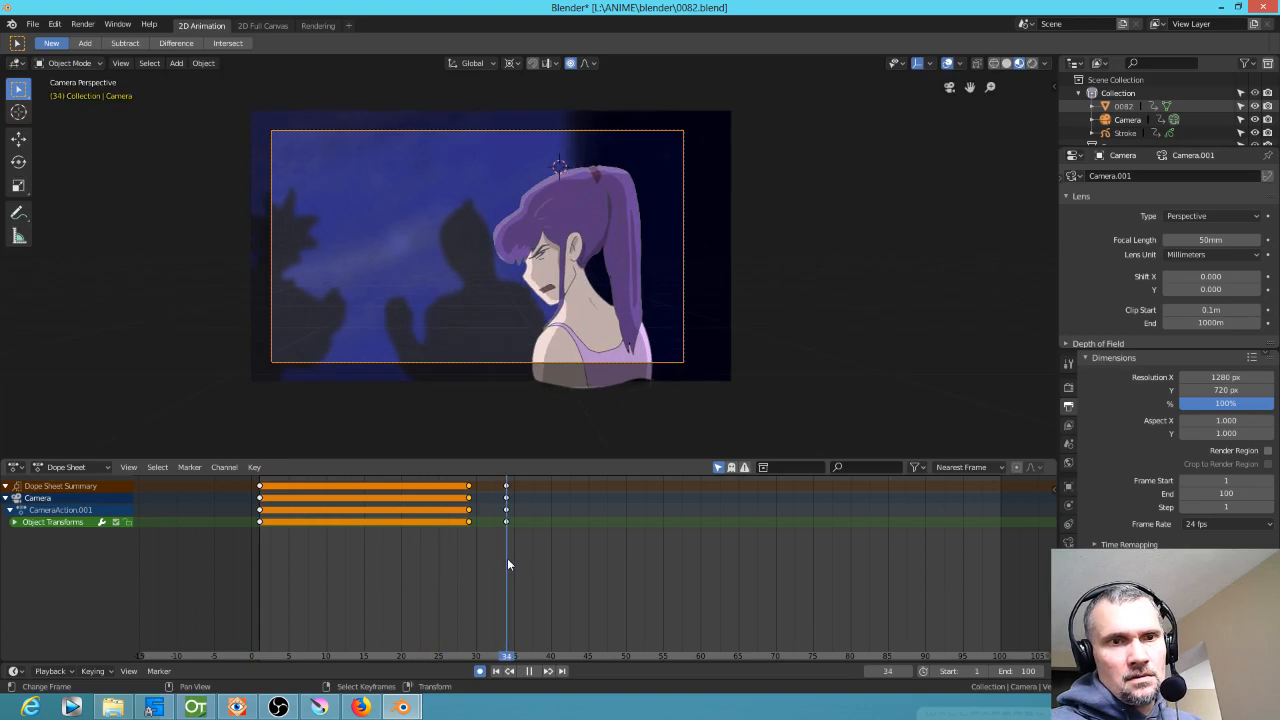
mouse_move(507, 558)
left_mouse_down()
mouse_move(429, 547)
mouse_move(492, 550)
left_mouse_up()
left_click(505, 521)
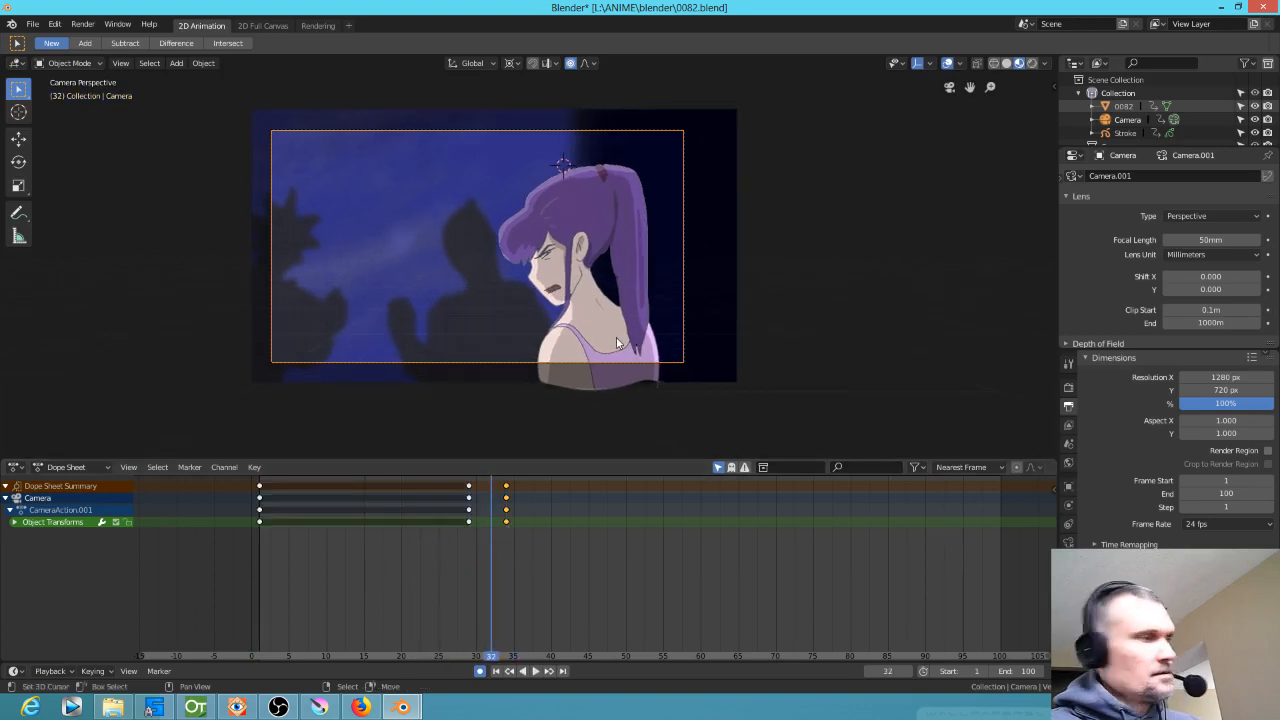
key("space")
key("space")
key("g")
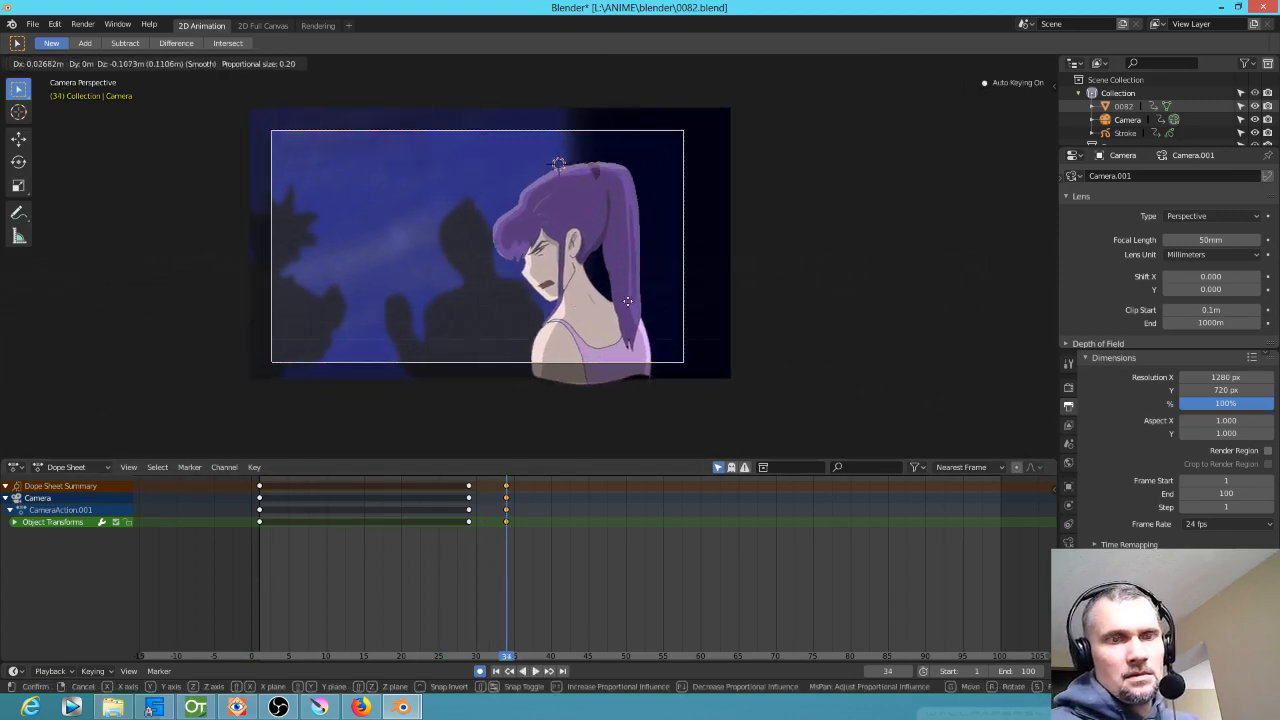
left_click(600, 308)
key("g")
key("y")
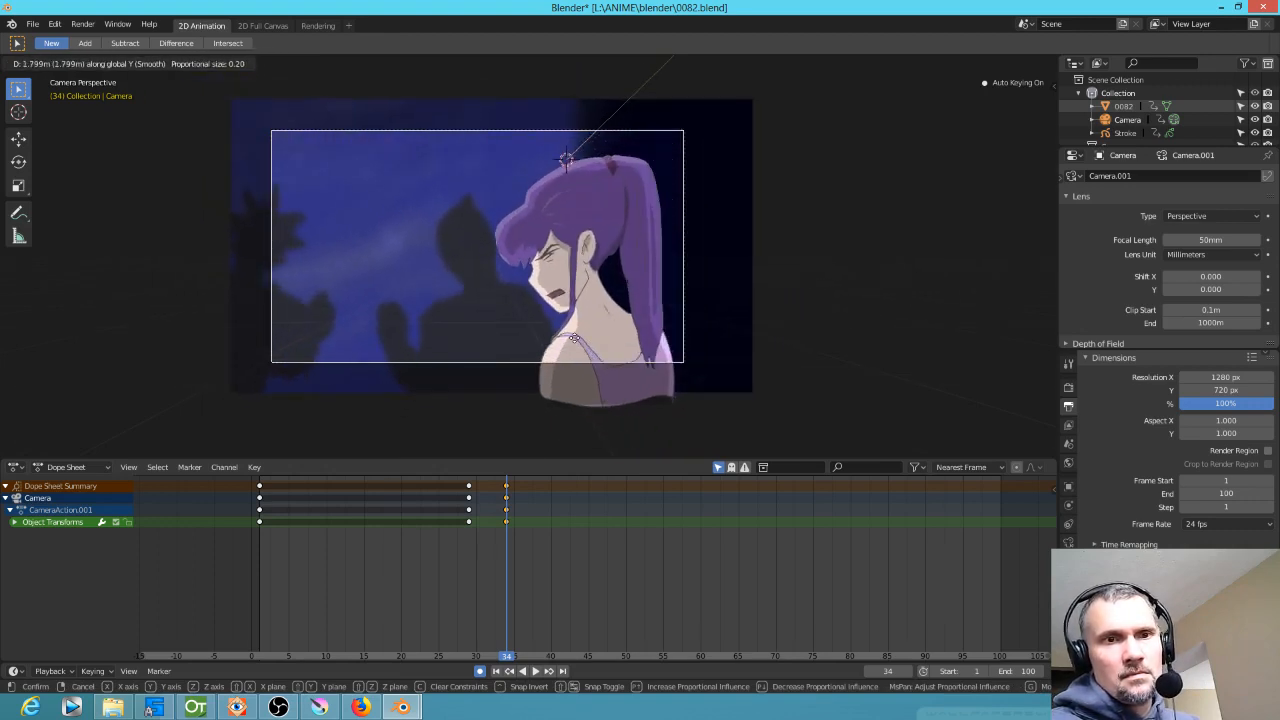
left_click(470, 538)
Switch the Dope Sheet to Grease Pencil mode and scrub the opening frames to frame 2
left_click_drag(286, 567, 236, 553)
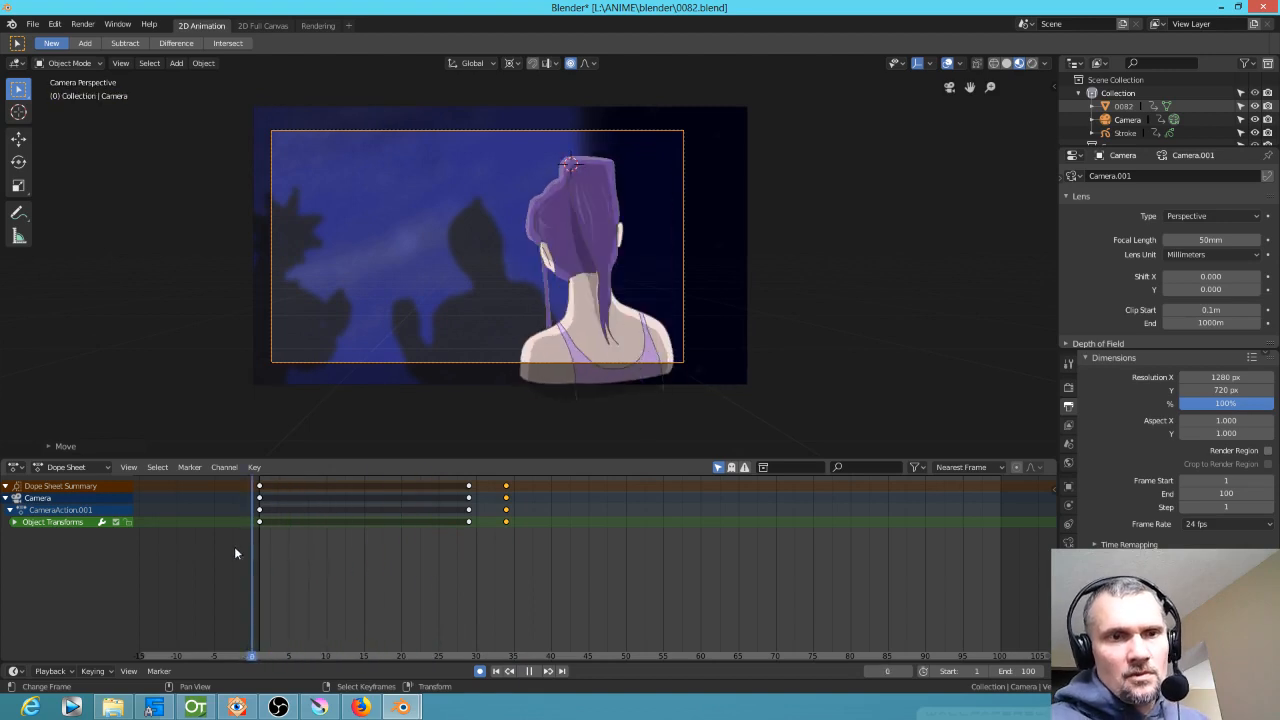
scroll(560, 285, "up", 8)
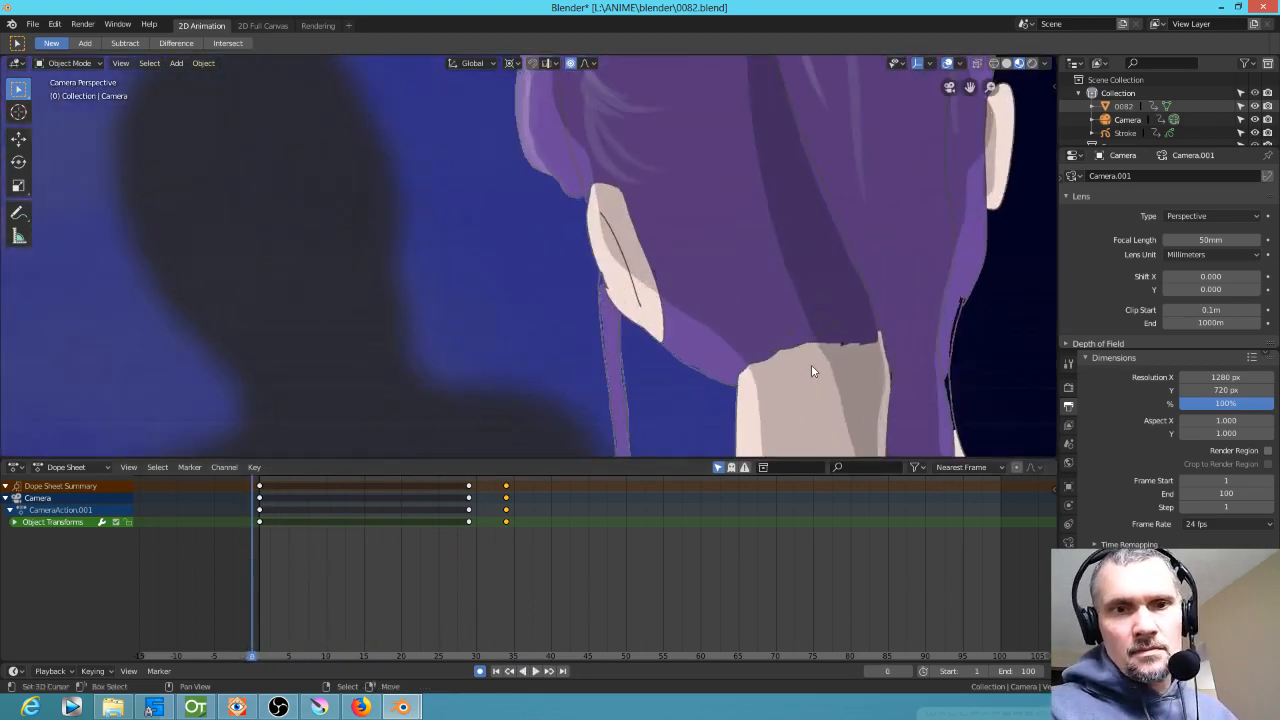
key("space")
mouse_move(264, 570)
left_mouse_down()
mouse_move(288, 570)
mouse_move(253, 572)
left_mouse_up()
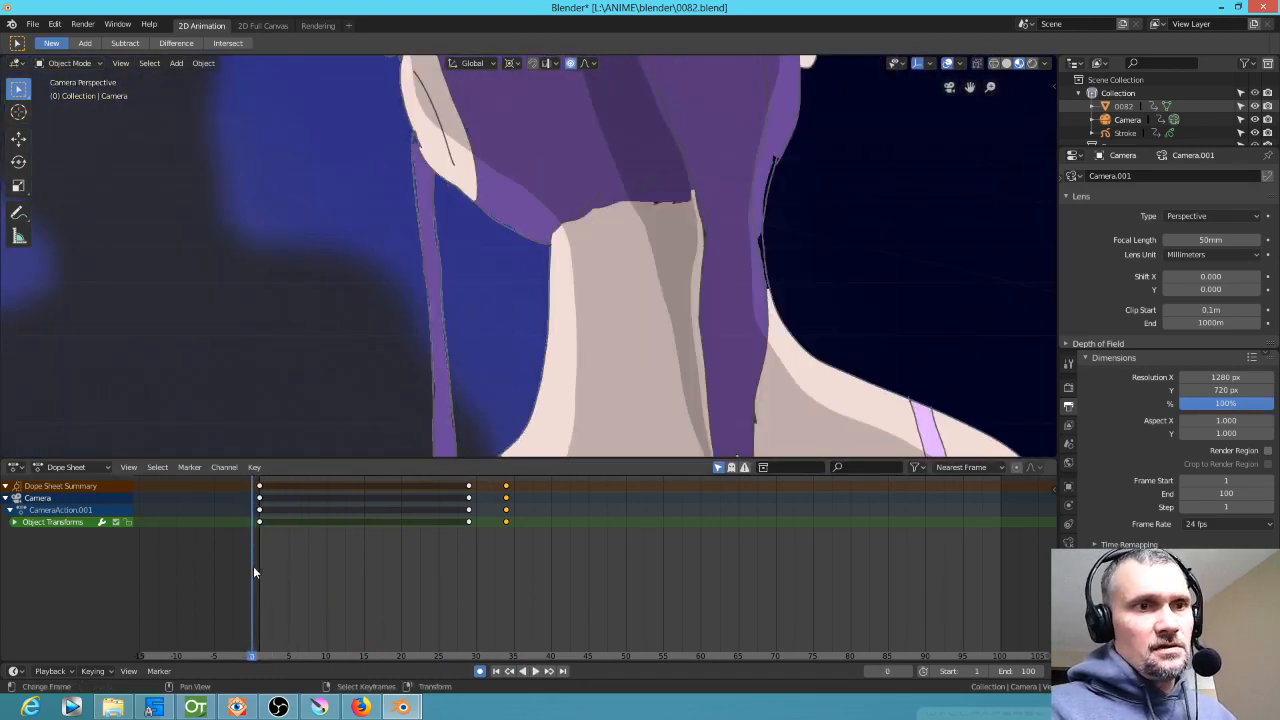
left_click(68, 468)
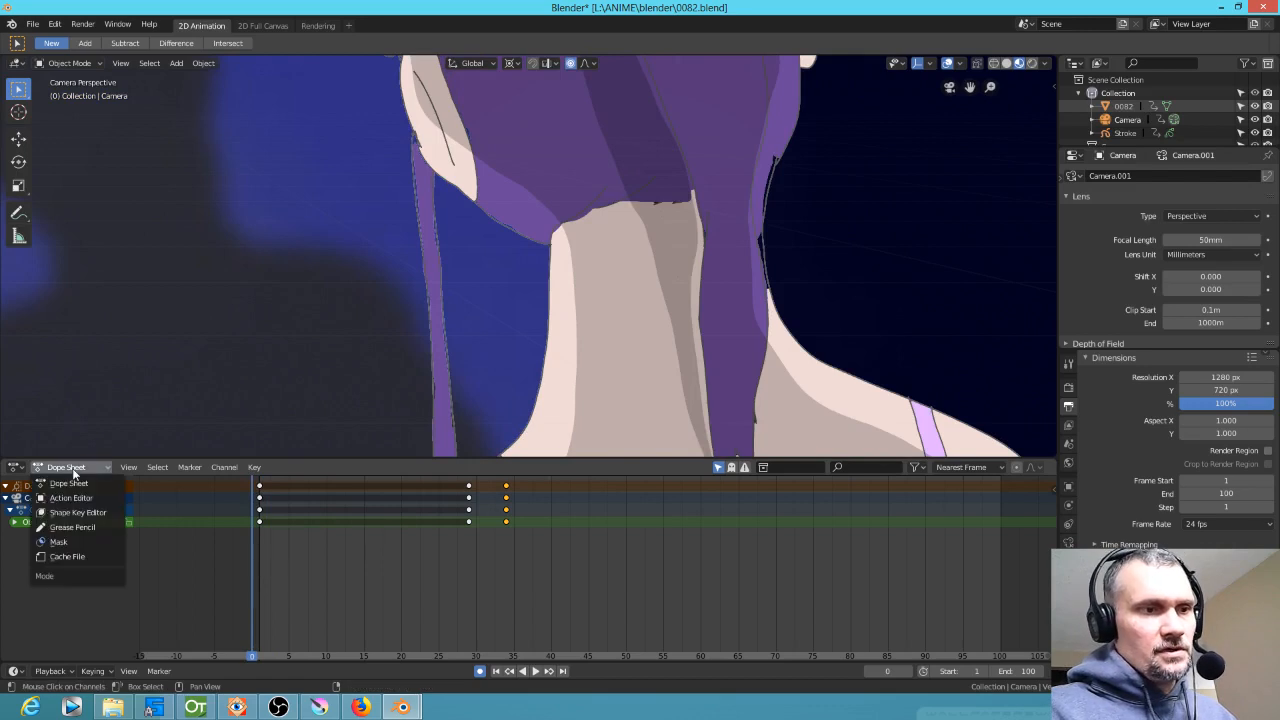
left_click(73, 527)
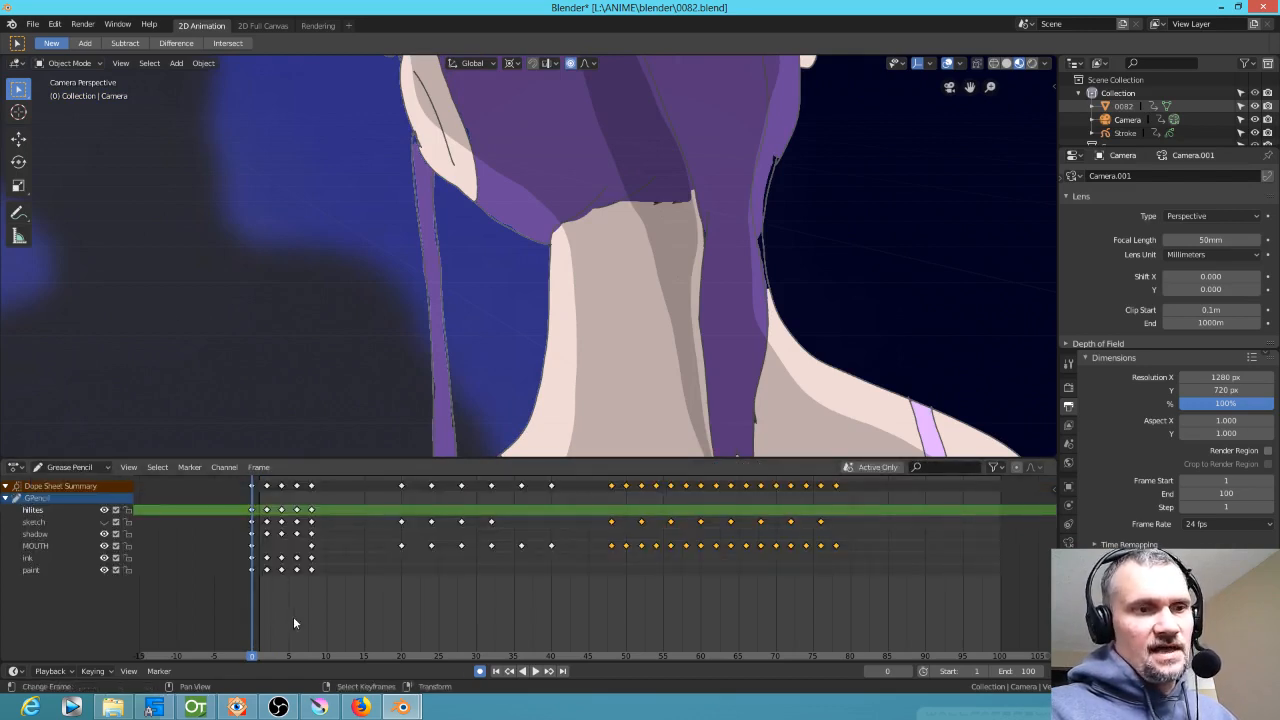
left_click_drag(256, 615, 264, 615)
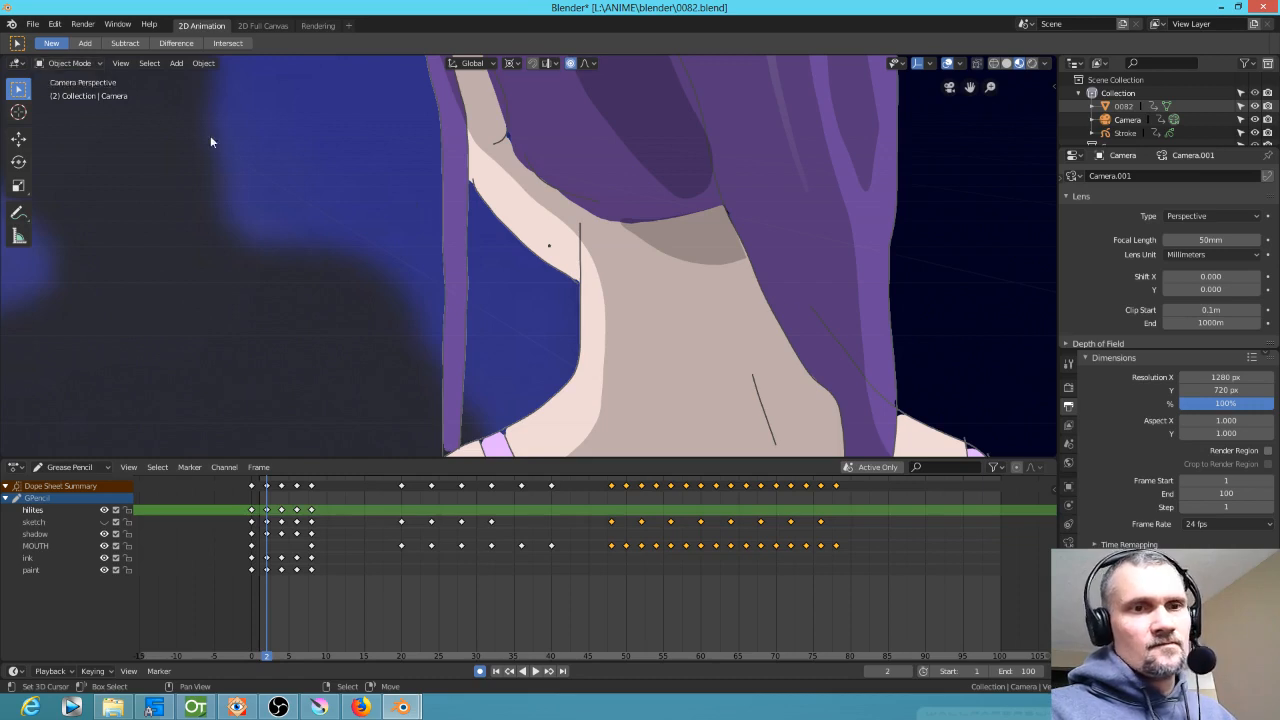
Delete the stray dot beside the character's neck at frame 2 in Edit Mode
left_click(577, 234)
key("Tab")
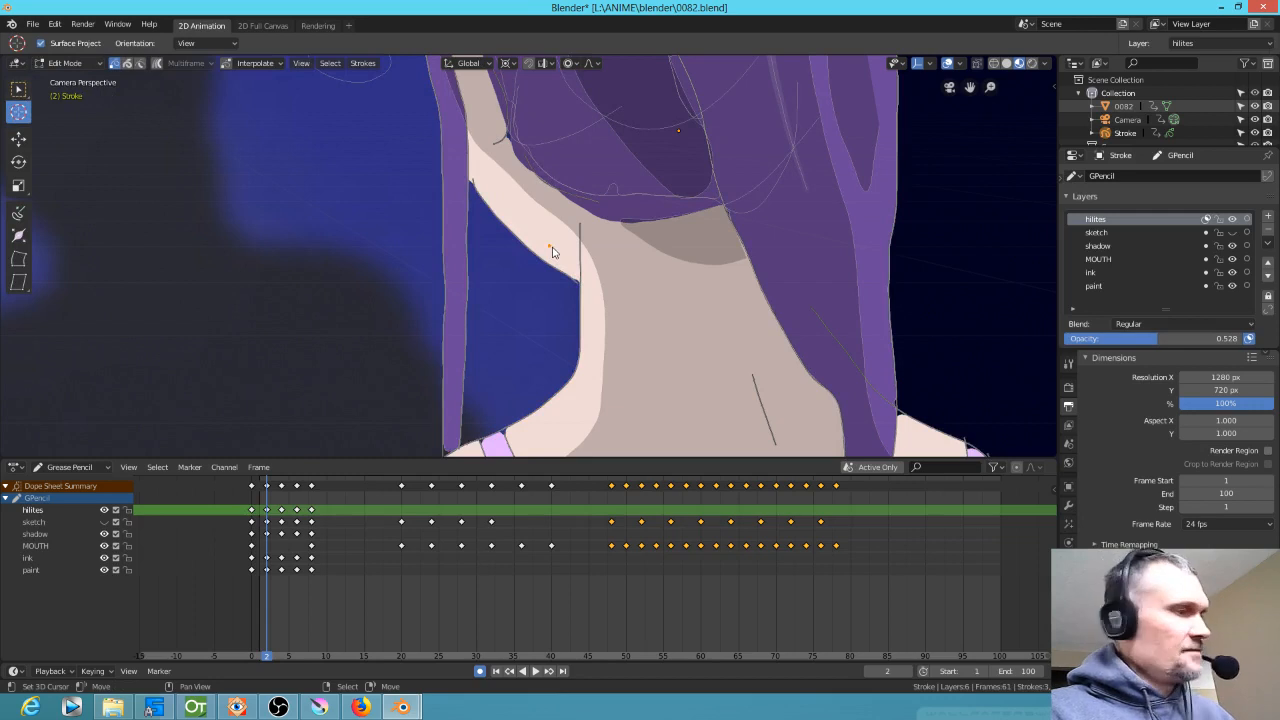
key("x")
left_click(552, 252)
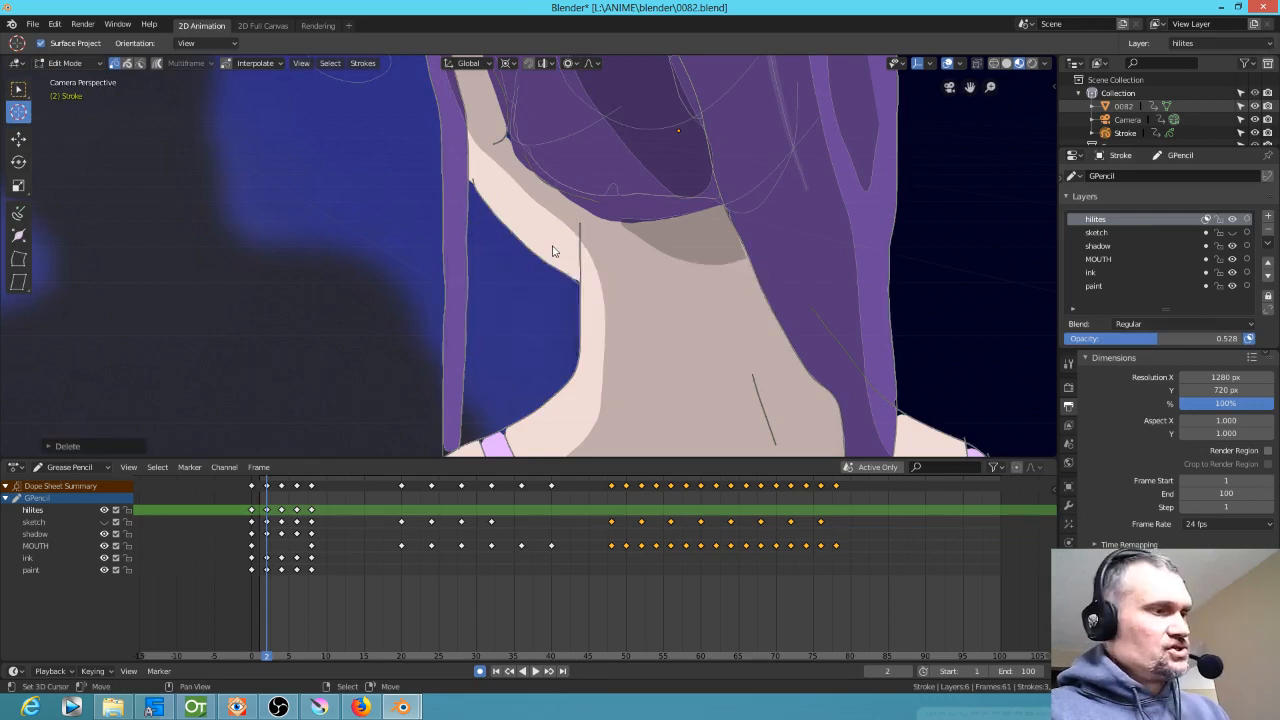
Step through the remaining grease pencil keyframes to check for stray marks, view the whole drawing, and return to Object Mode
key("Up")
key("Up")
key("Up")
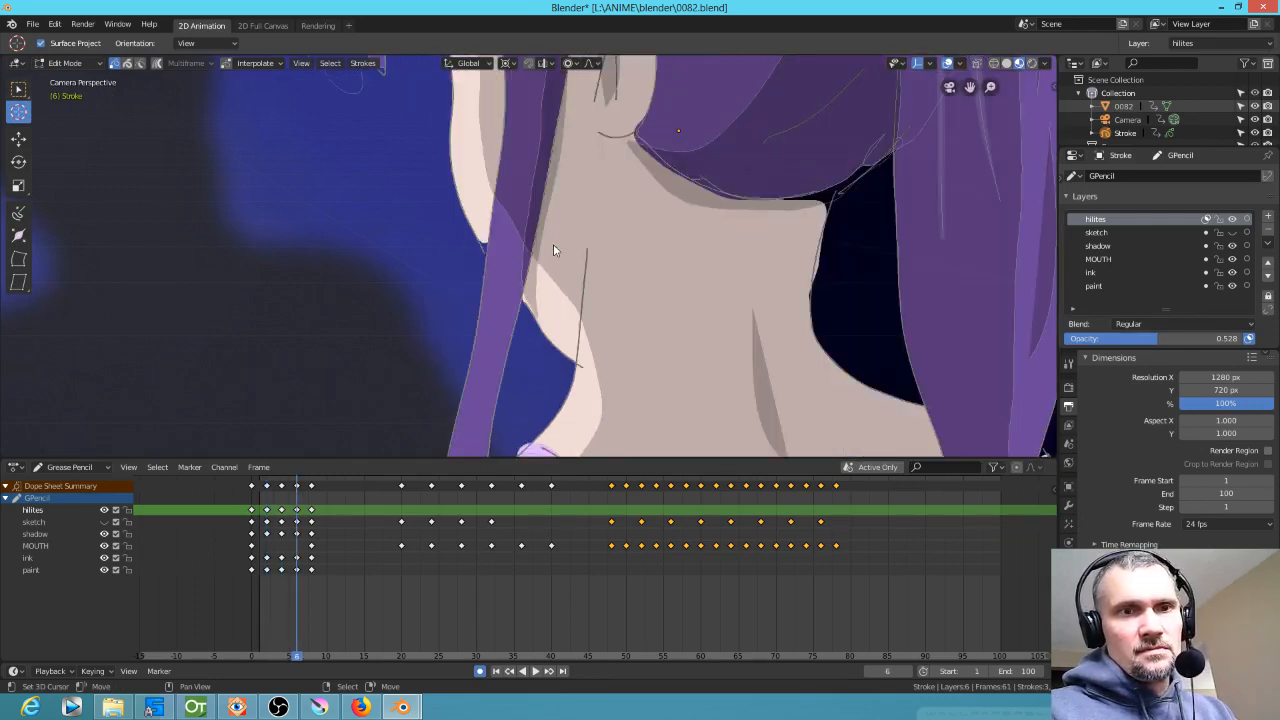
key("Up")
key("Up")
key("Up")
key("Up")
key("Up")
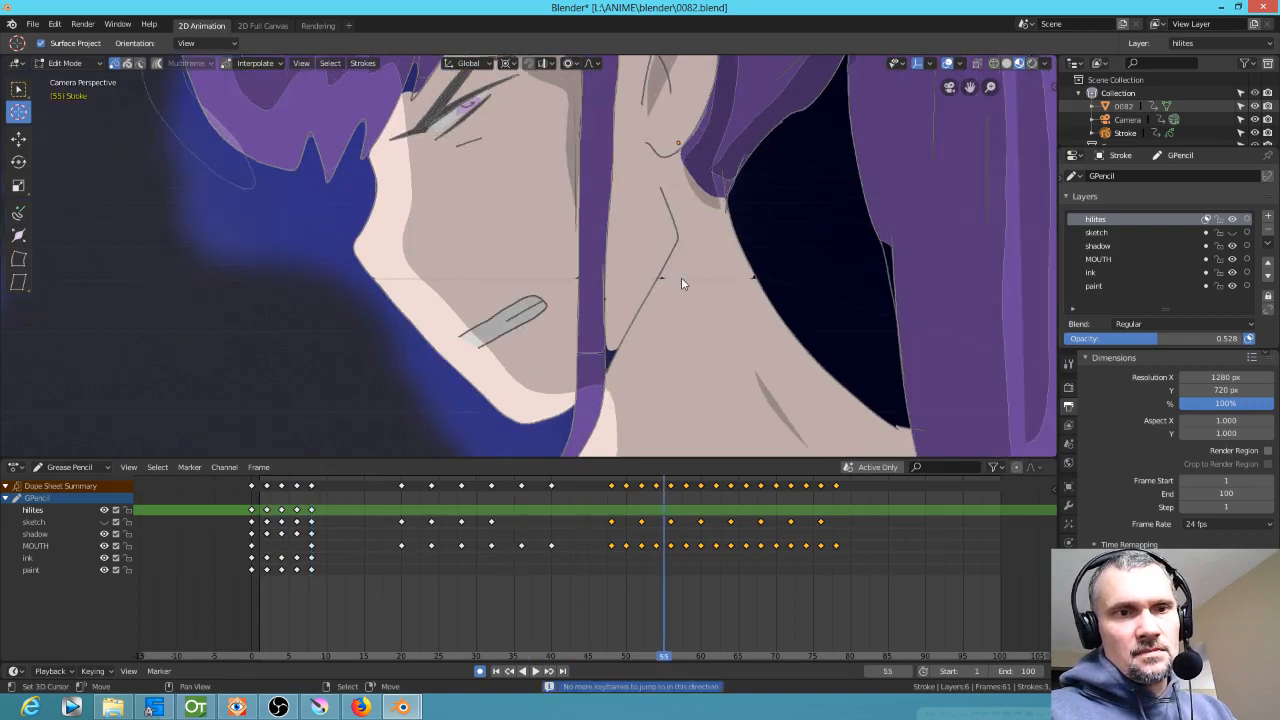
key("Home")
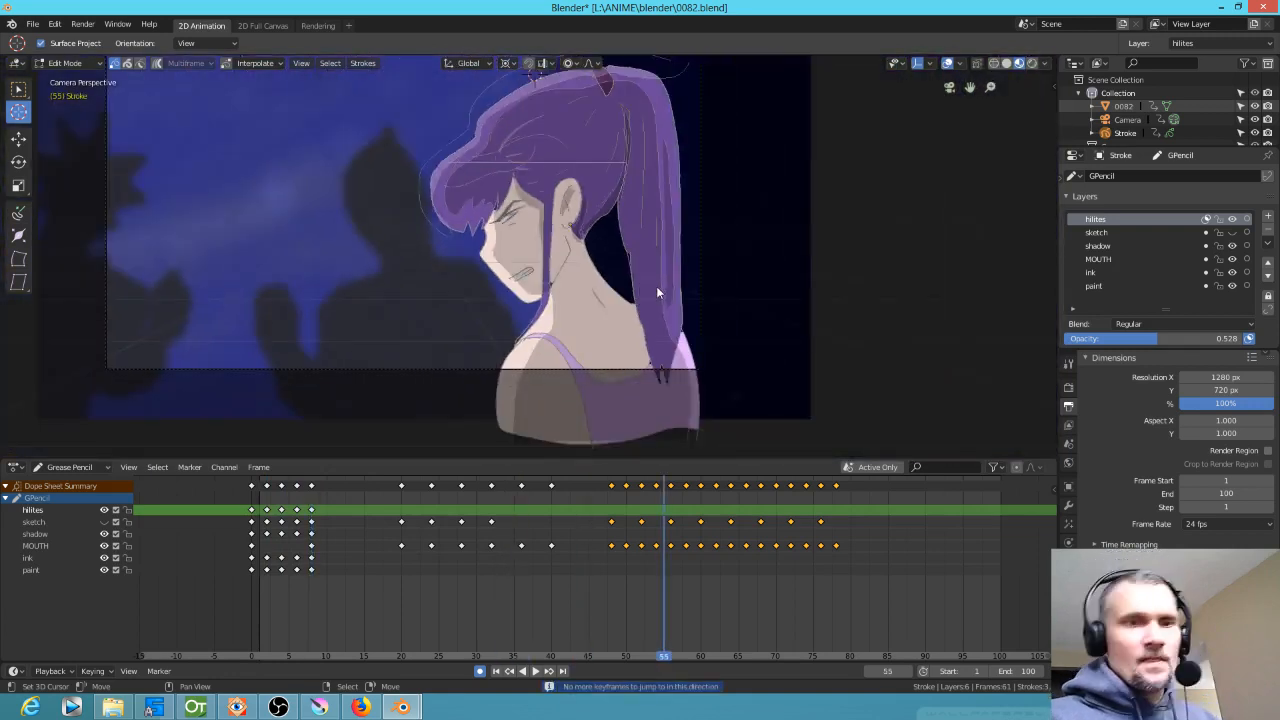
key("Tab")
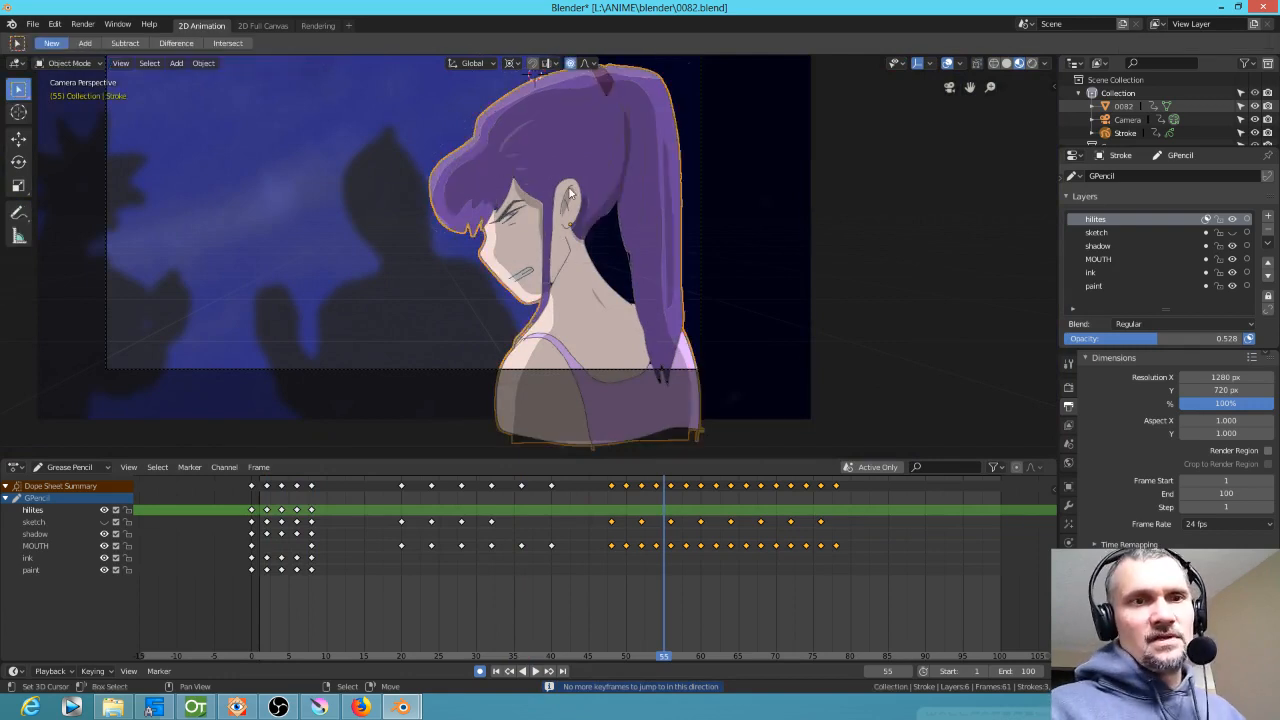
Hide the viewport overlays and try a viewport render of the animation through the camera
left_click(947, 63)
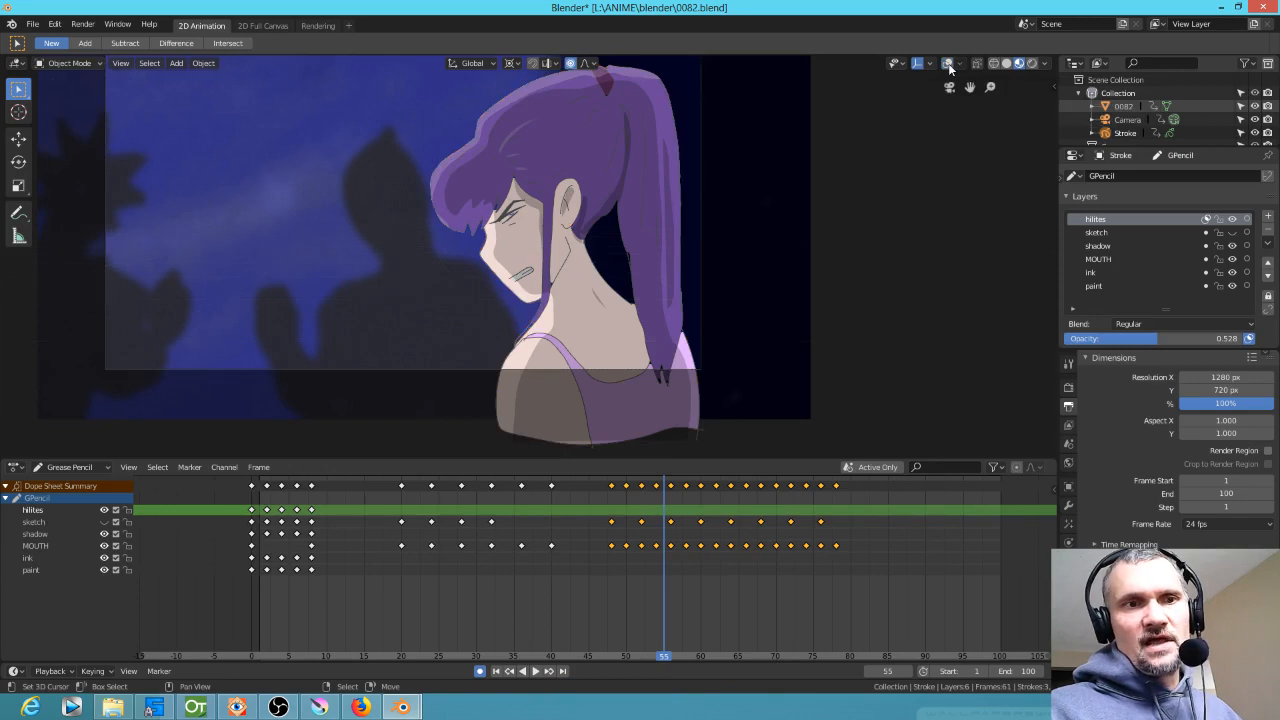
middle_click_drag(777, 257, 833, 296, "shift")
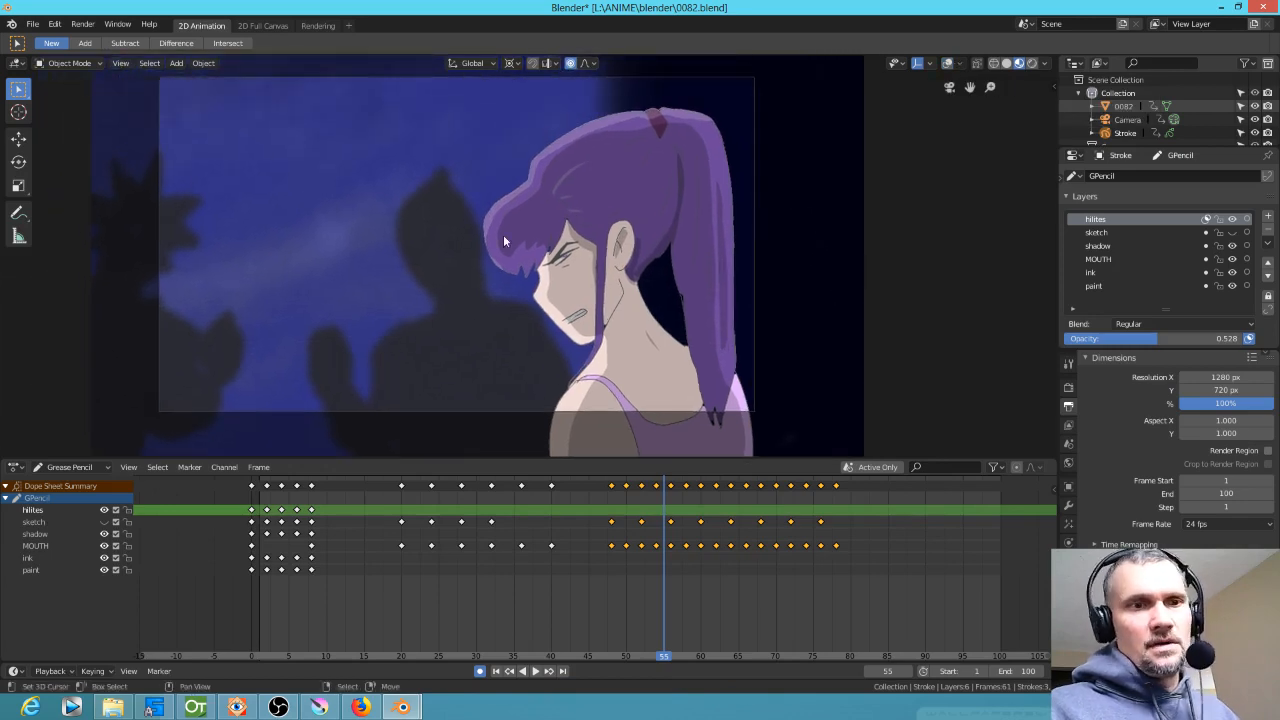
key("KP_7")
key("KP_0")
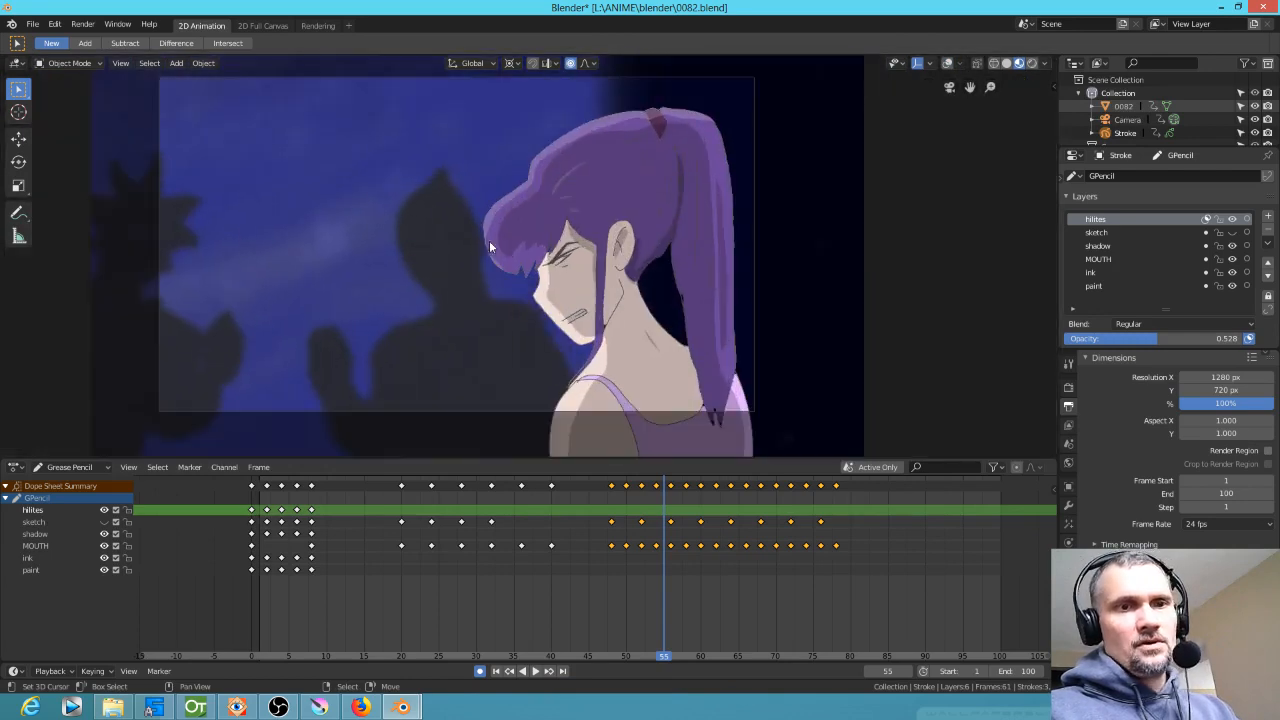
left_click(130, 66)
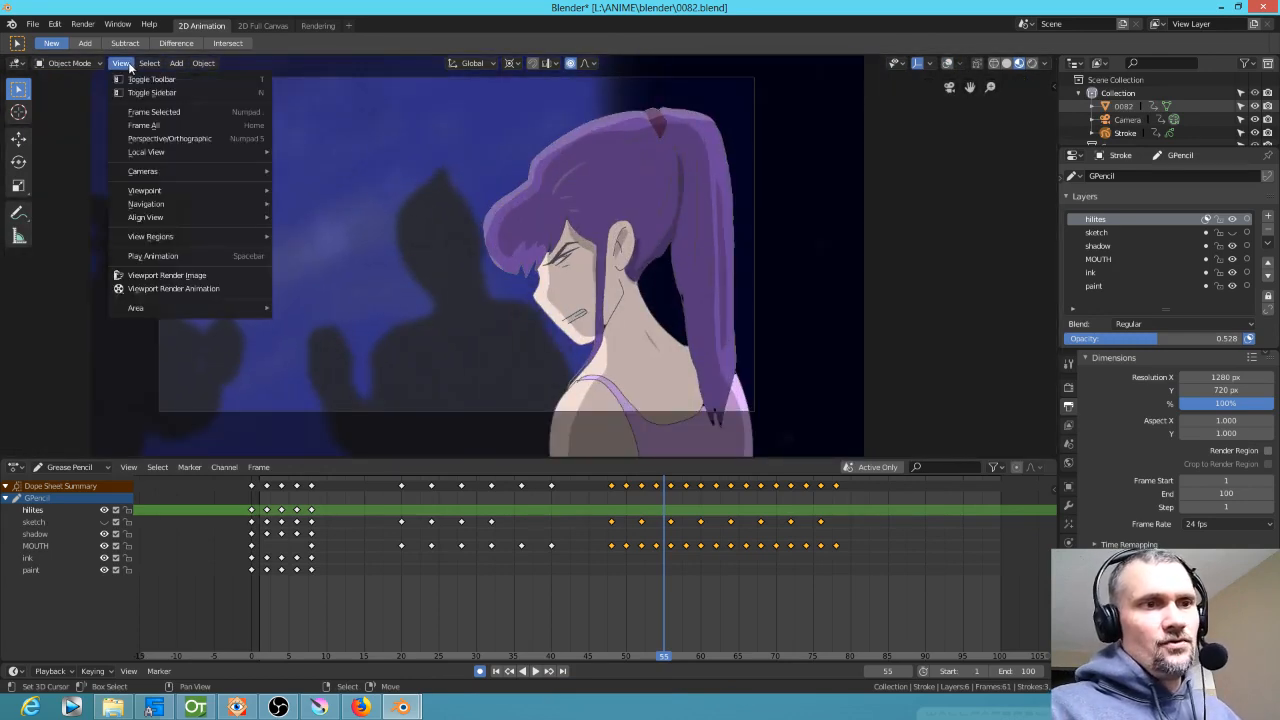
left_click(201, 288)
key("Right")
key("Right")
key("Right")
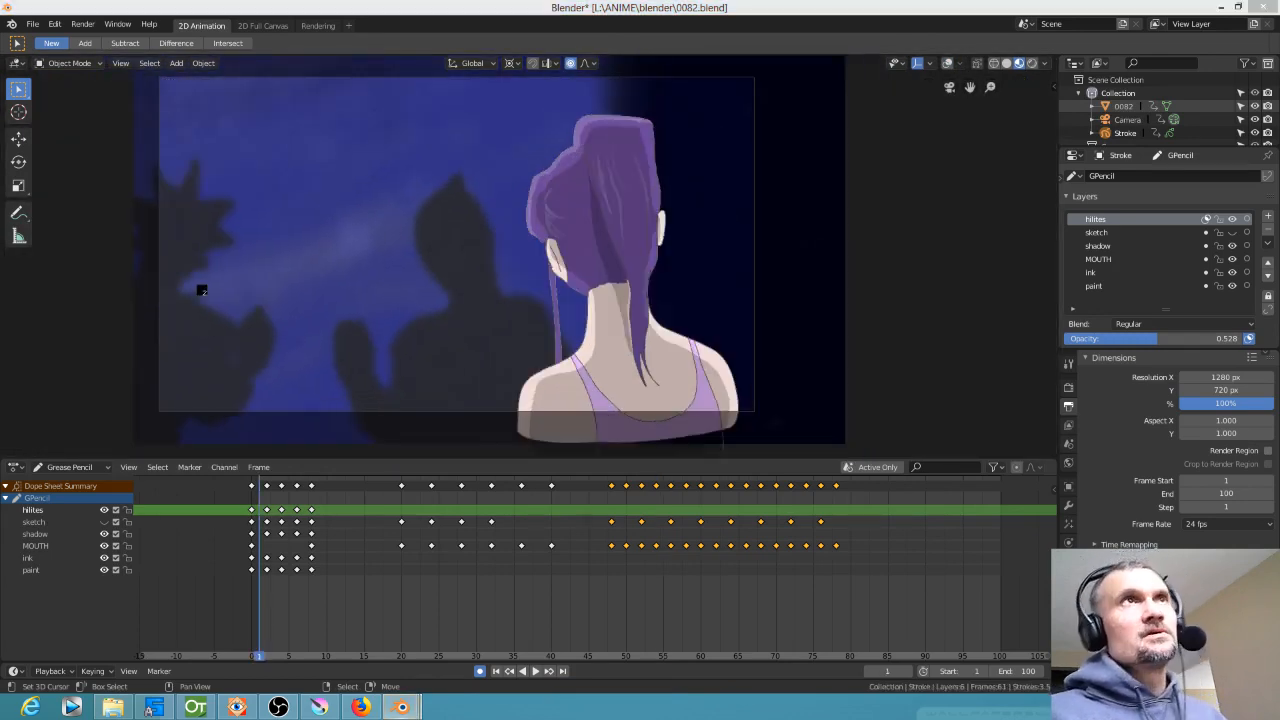
key("Right")
key("F12")
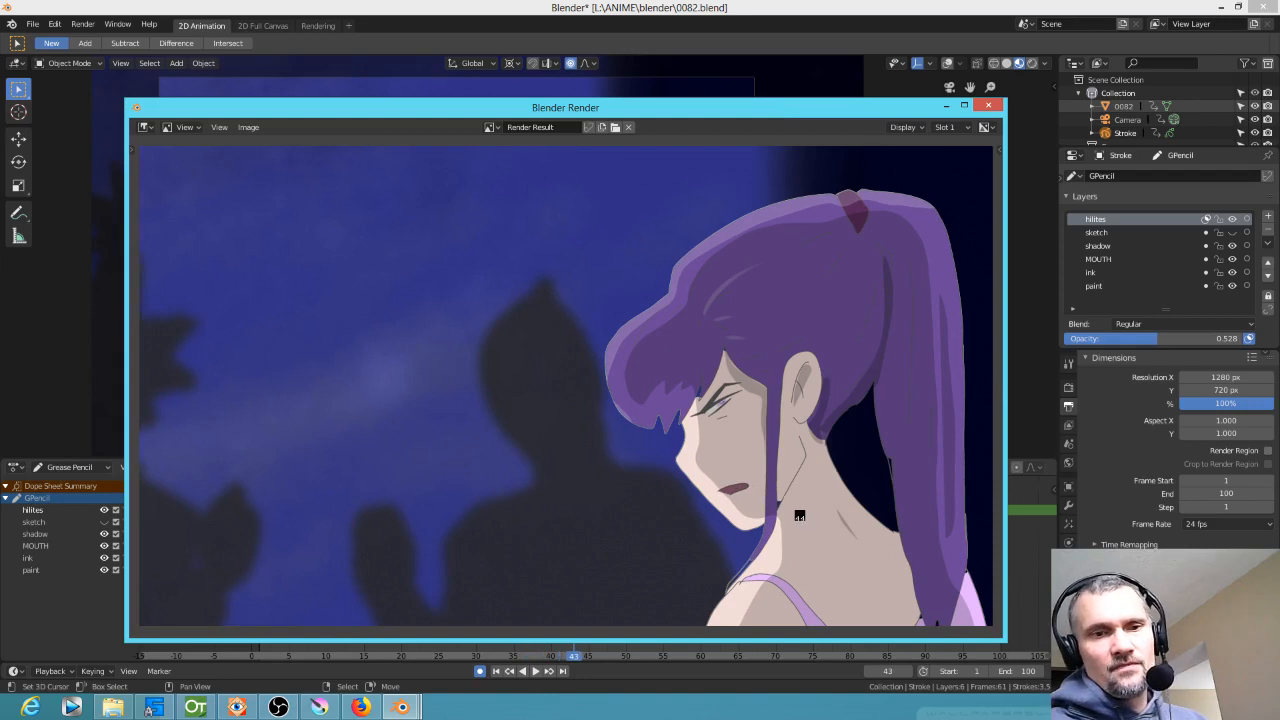
key("Escape")
At frame 8, make the paint layer active, show the viewport overlays again, and put the character drawing in Draw mode
left_click_drag(725, 585, 314, 558)
key("space")
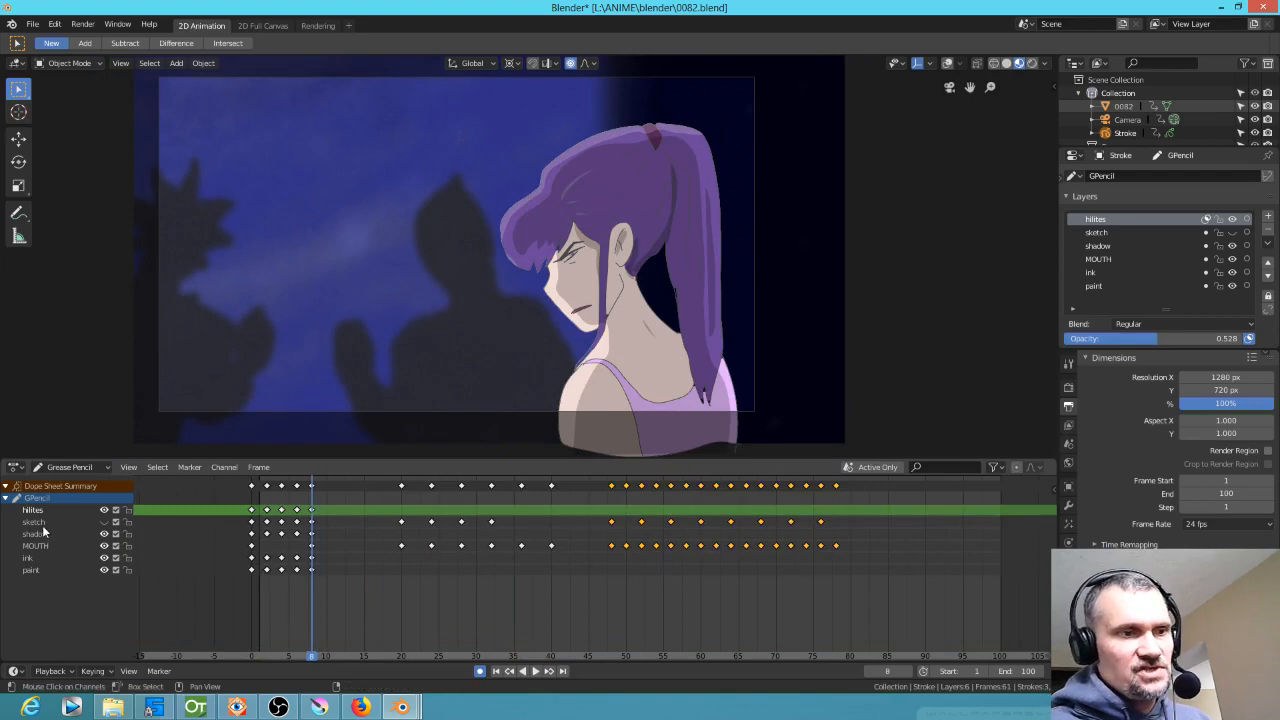
left_click(1117, 284)
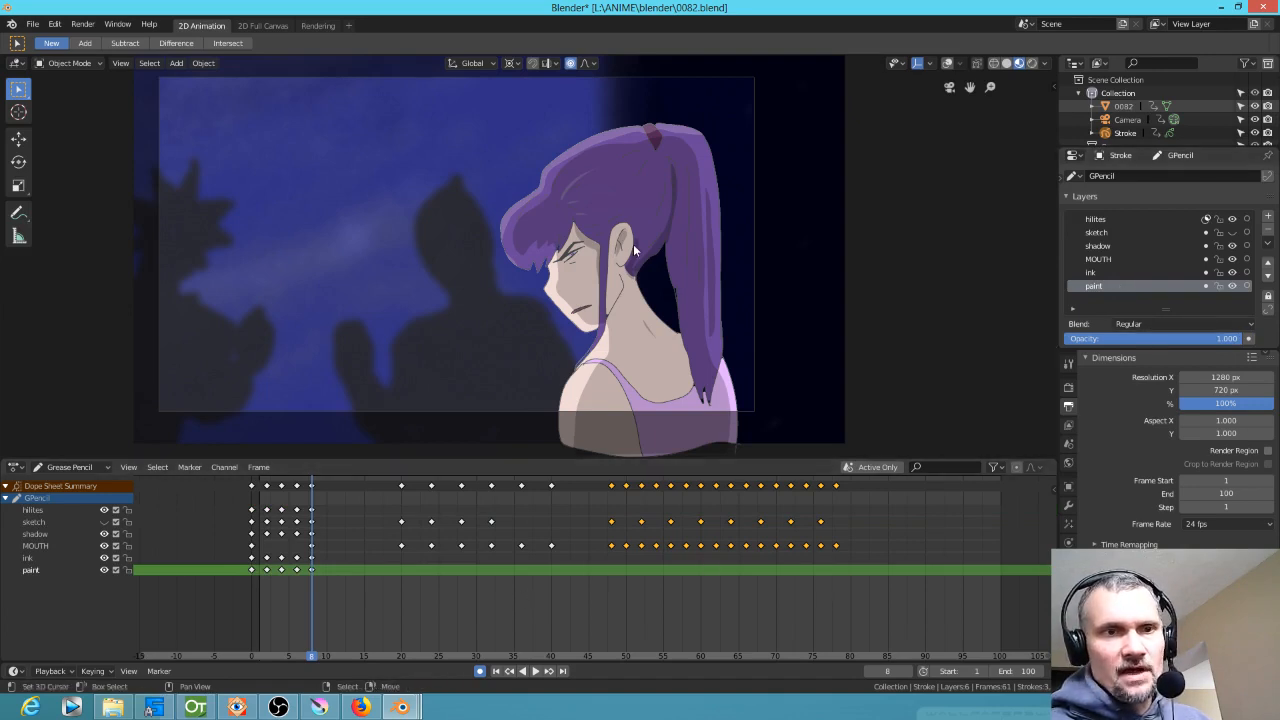
left_click(947, 63)
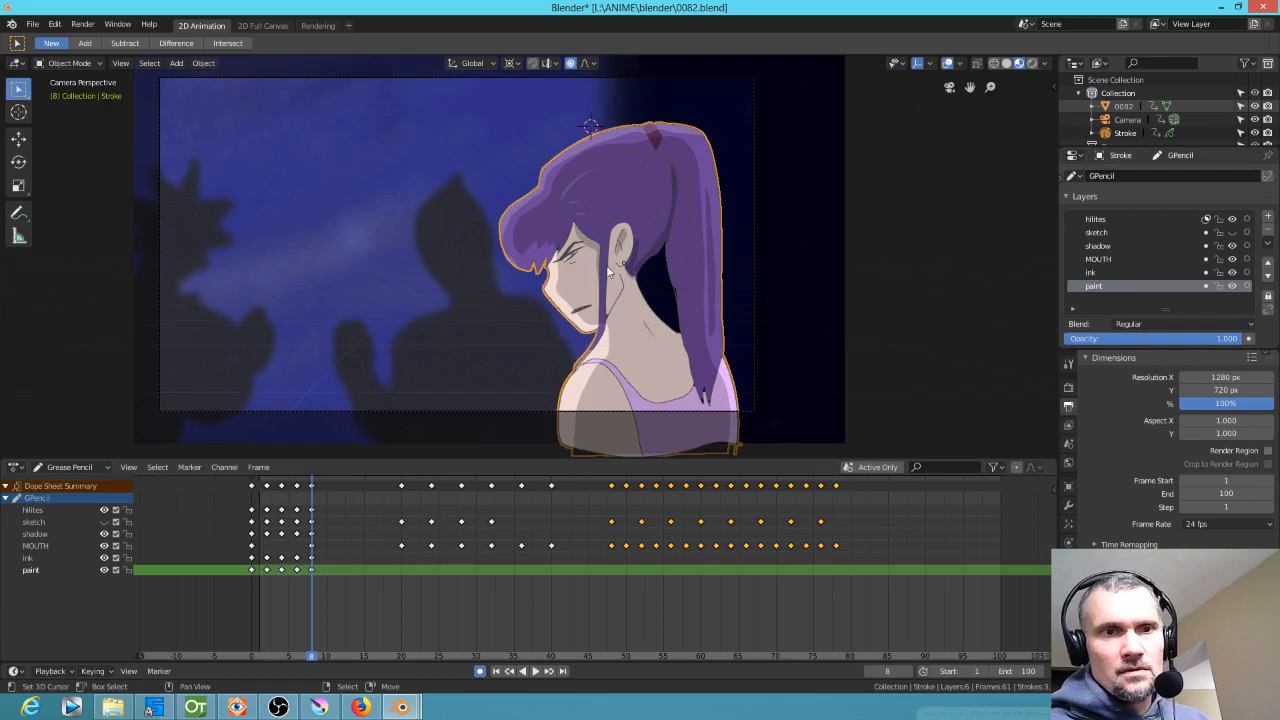
key("ctrl+Tab")
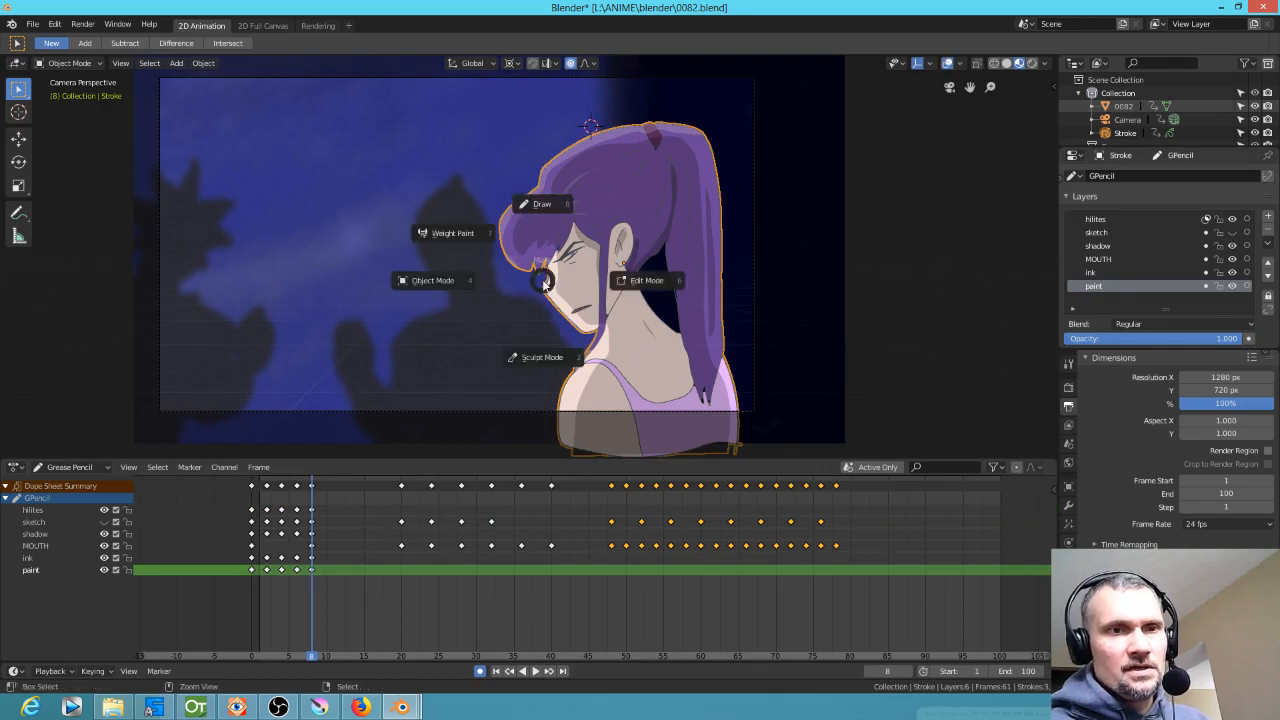
left_click(550, 202)
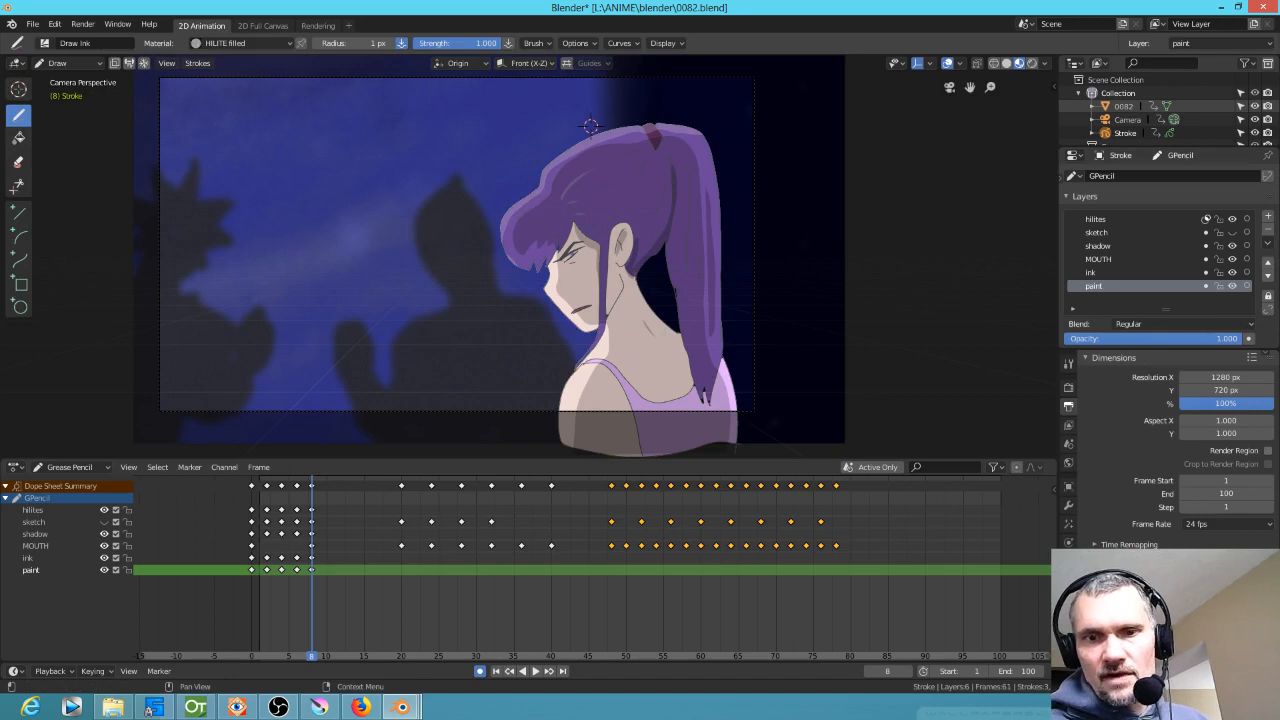
Choose the SKIN material and paint over the small gap along the back of the character's neck at frame 8
left_click(1068, 581)
scroll(1150, 418, "up", 1)
left_click(1125, 379)
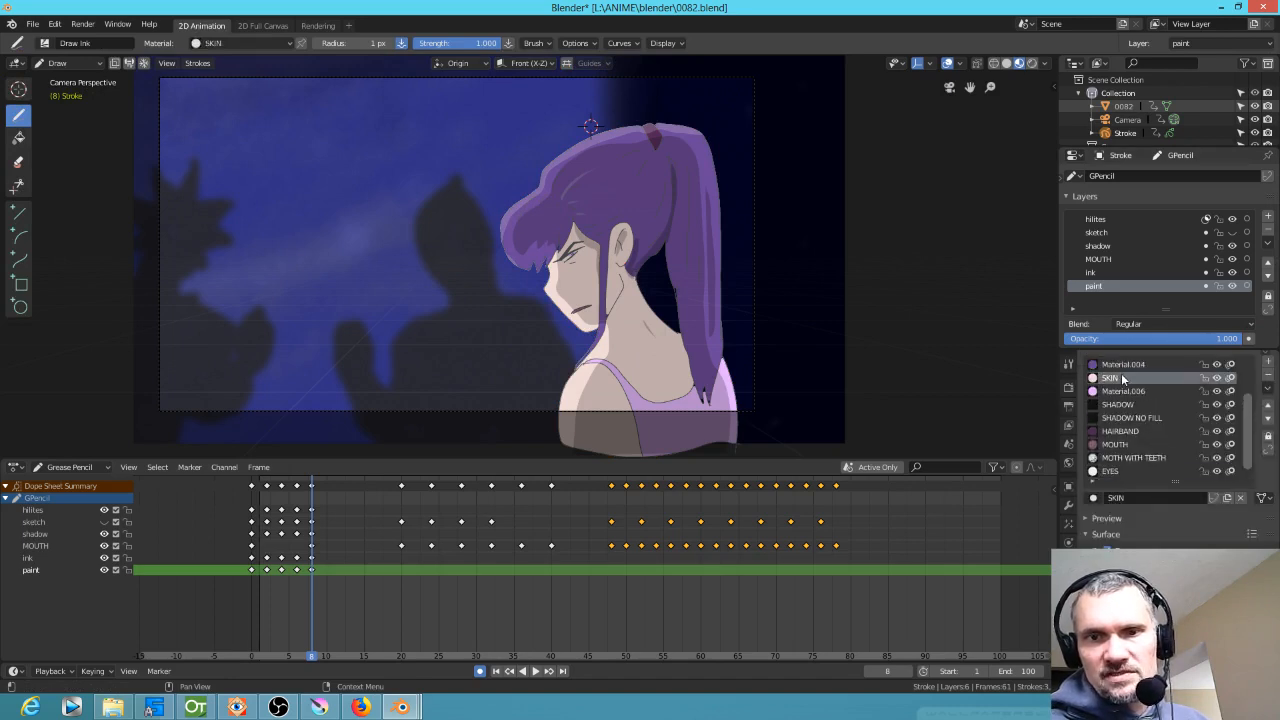
scroll(622, 322, "up", 8)
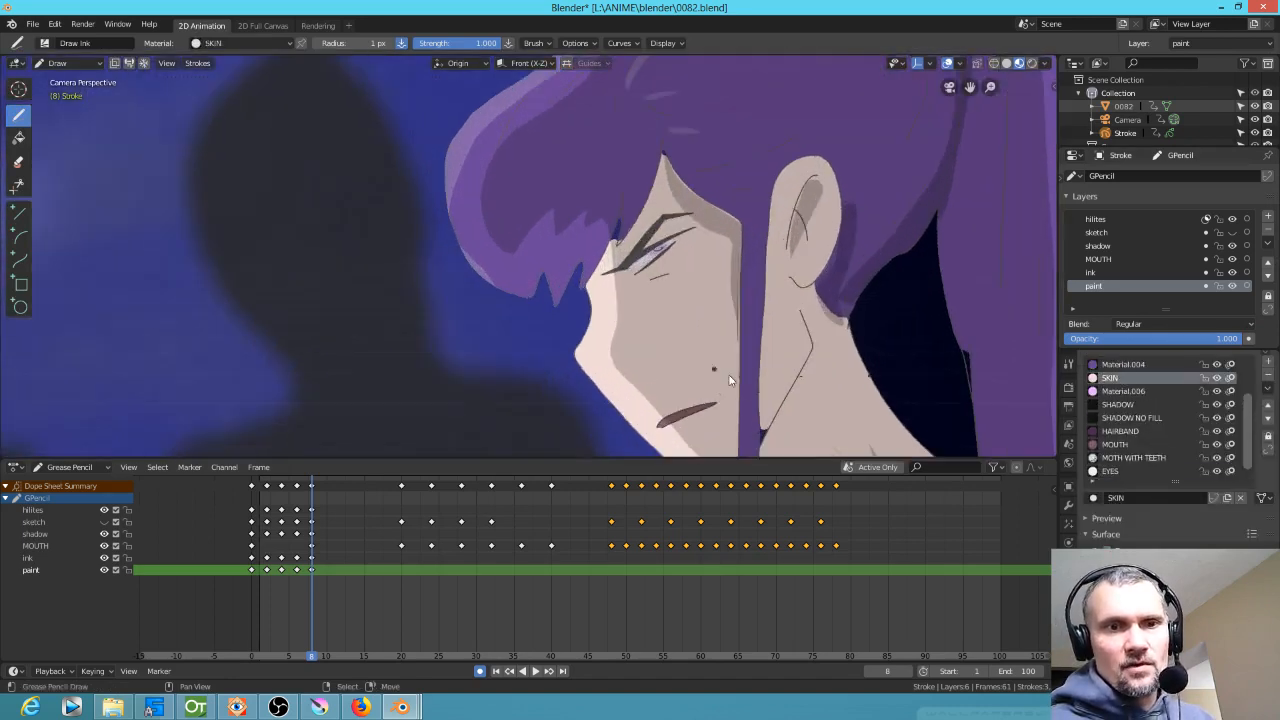
mouse_move(990, 430)
middle_mouse_down("shift")
mouse_move(734, 318)
mouse_move(652, 258)
middle_mouse_up("shift")
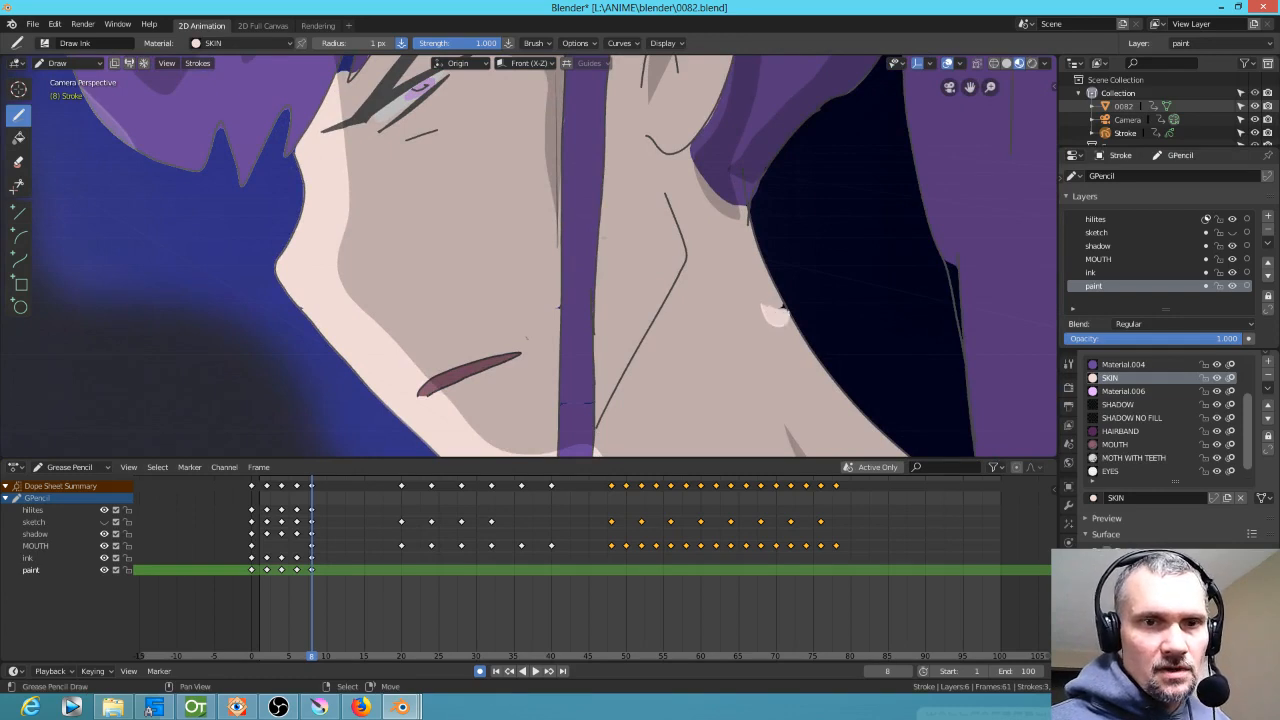
left_click_drag(540, 290, 549, 322)
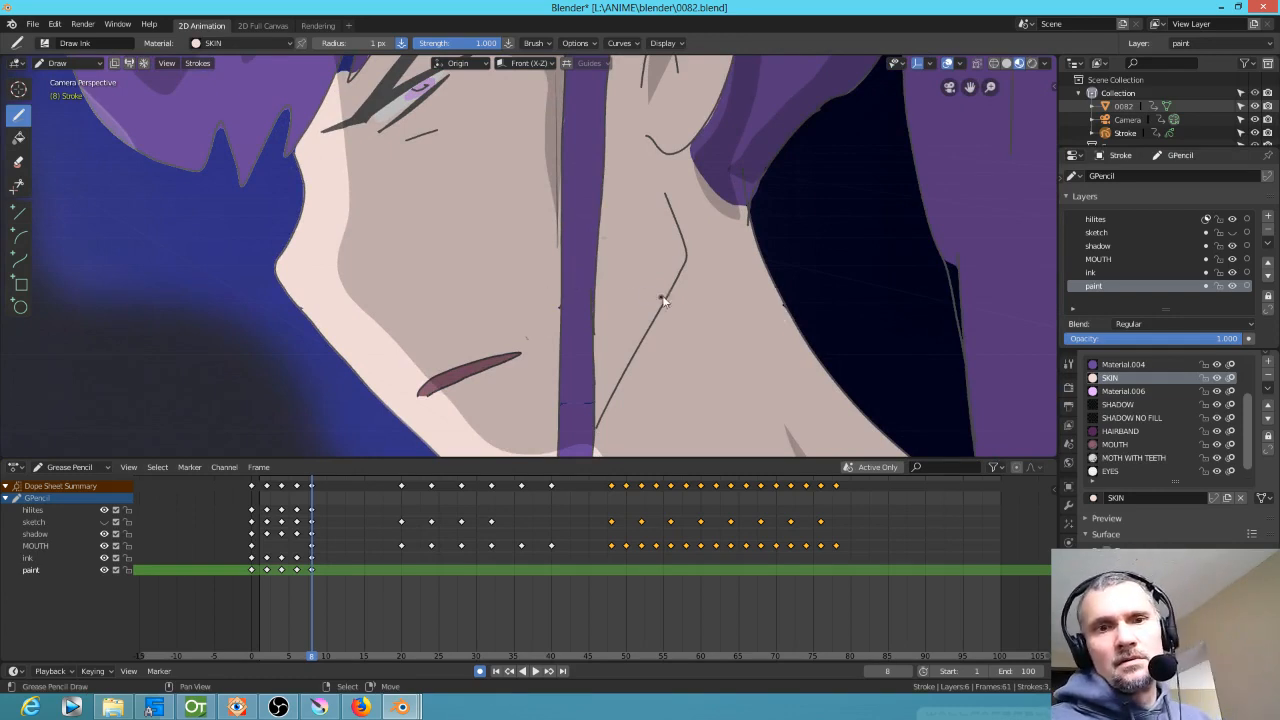
Check the repaired neck on the whole figure and save the 0082.blend file
scroll(679, 360, "down", 4)
scroll(683, 372, "down", 2)
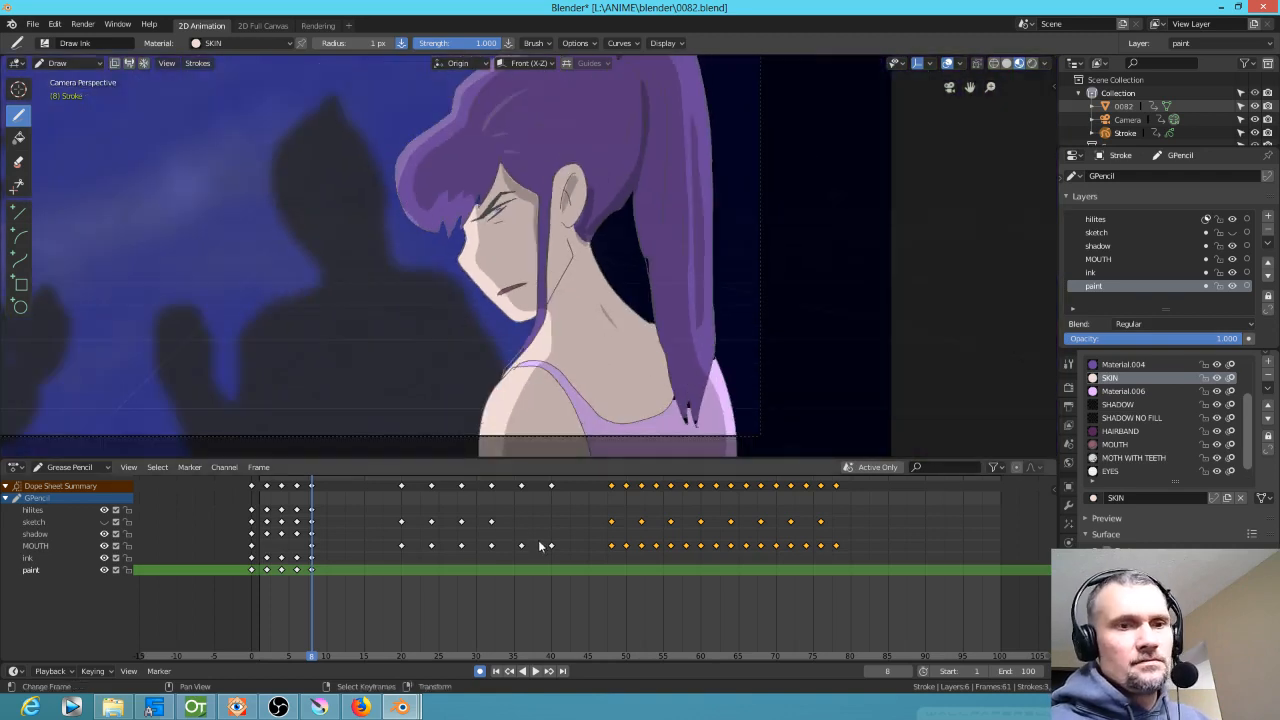
scroll(615, 570, "up", 2, "ctrl")
scroll(615, 570, "up", 2, "ctrl")
key("ctrl+s")
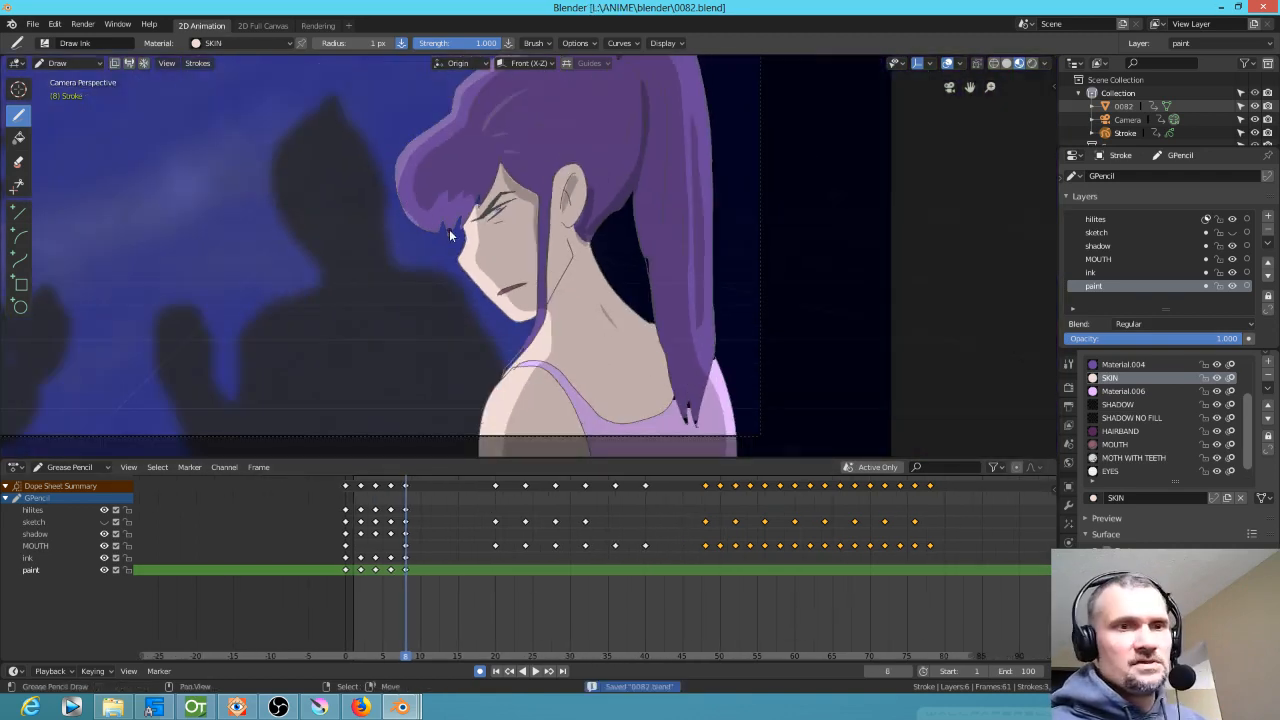
left_click(168, 63)
left_click(206, 288)
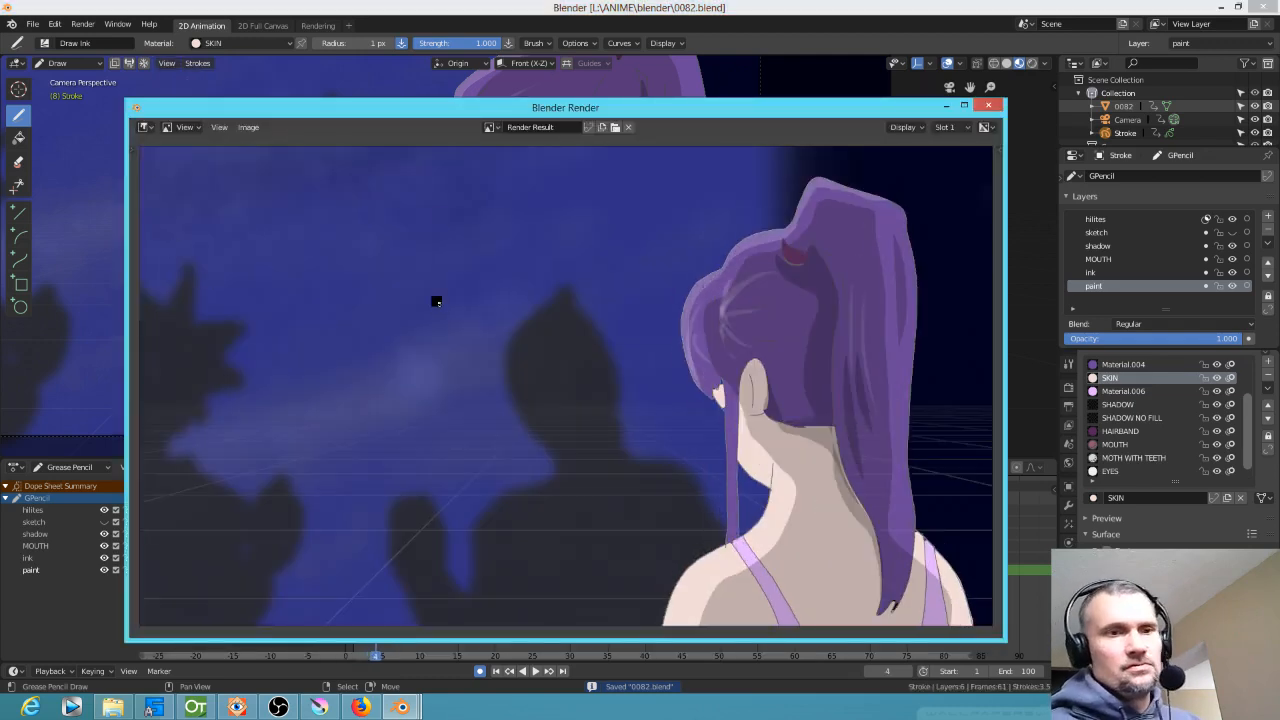
key("Escape")
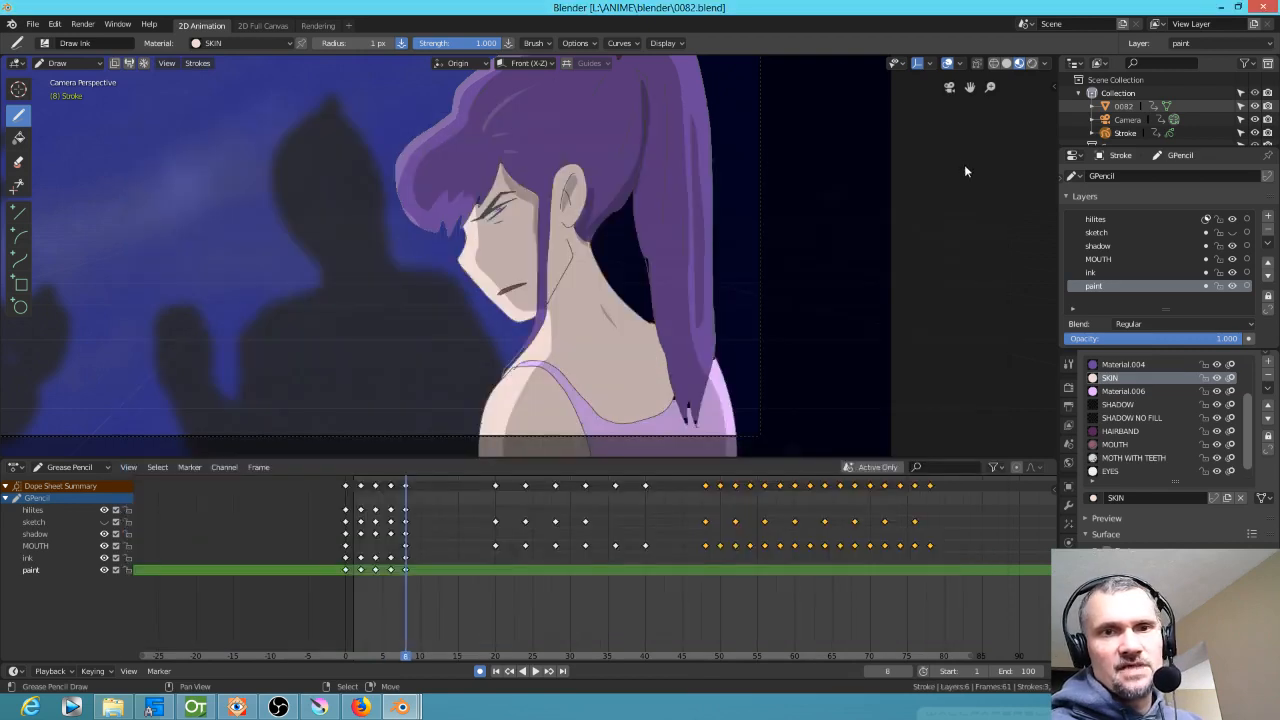
Keep the viewport overlays on and start a full render of the shot's animation
left_click(947, 63)
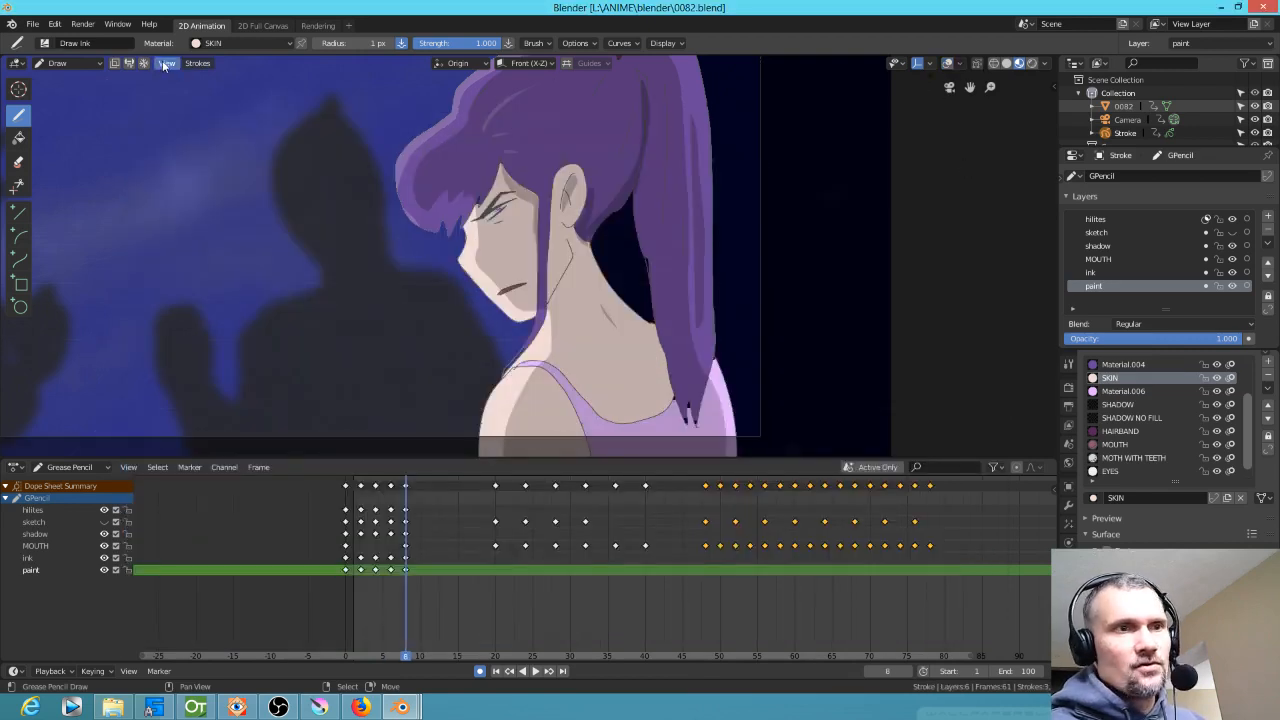
left_click(947, 63)
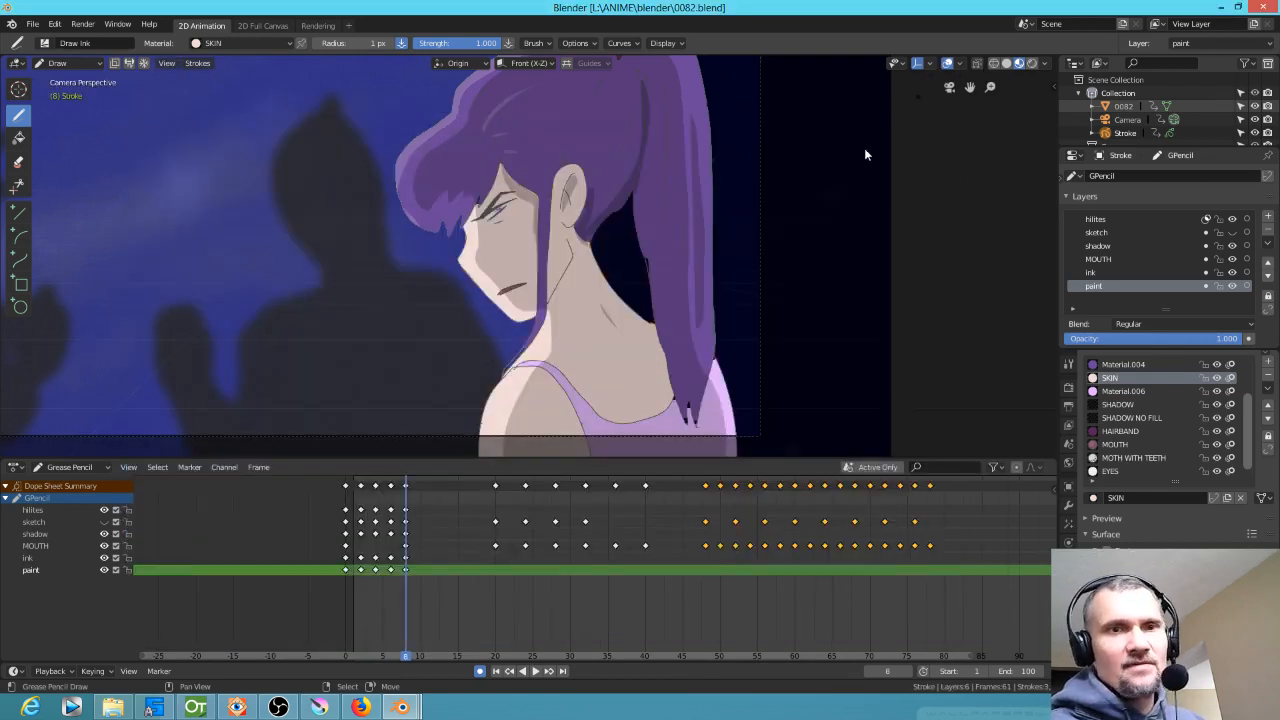
key("ctrl+F12")
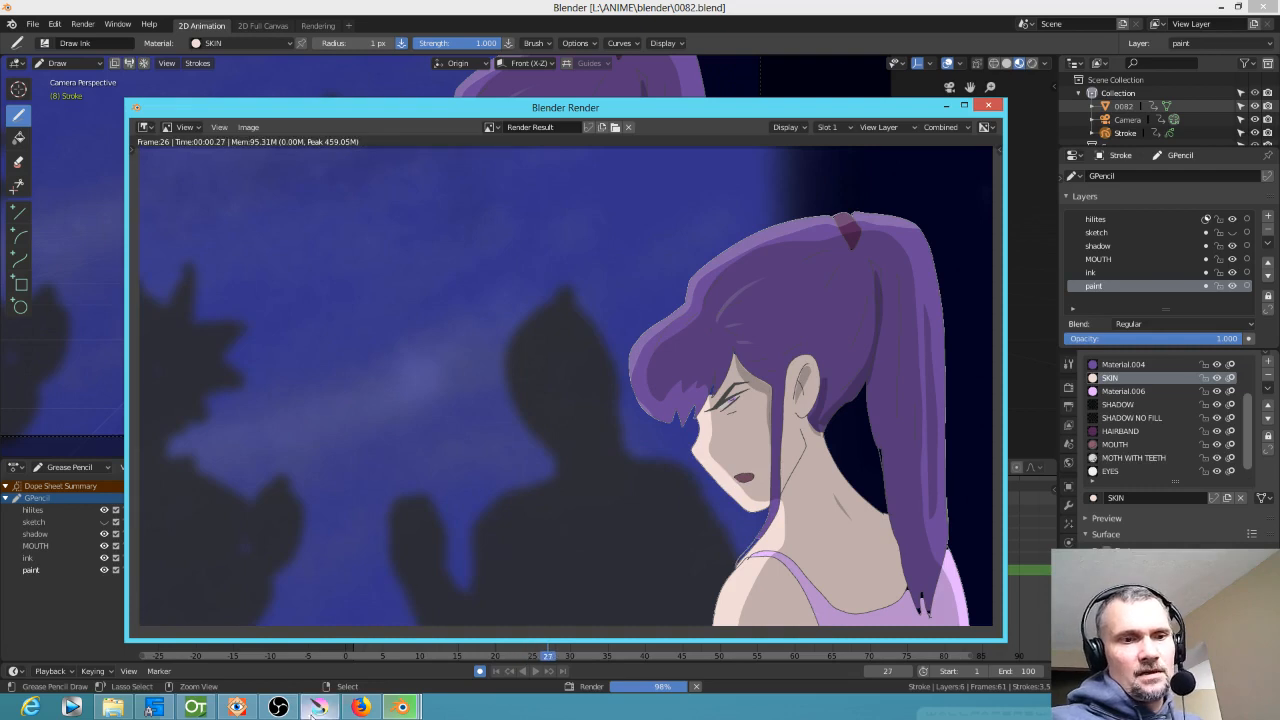
Switch to OpenToonz, return to the main xsheet of the baked scene, and look over the storyboard panels at frames 110 to 112
left_click(197, 708)
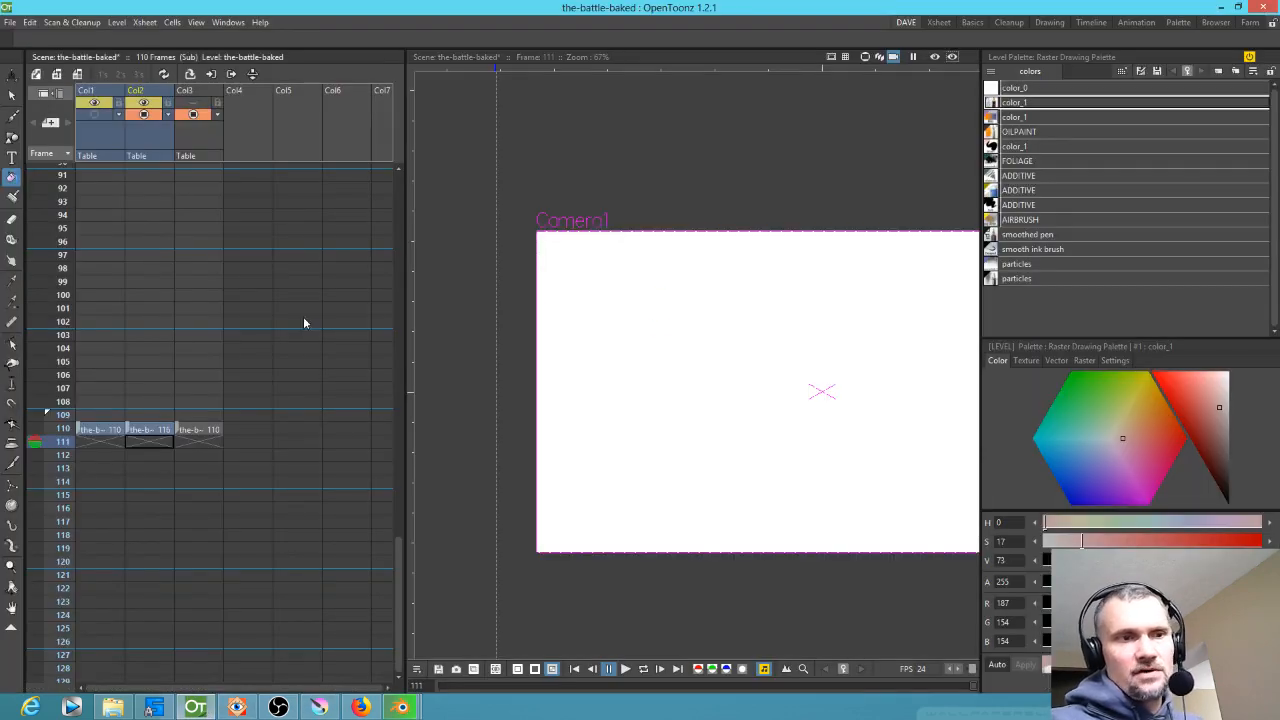
left_click(110, 430)
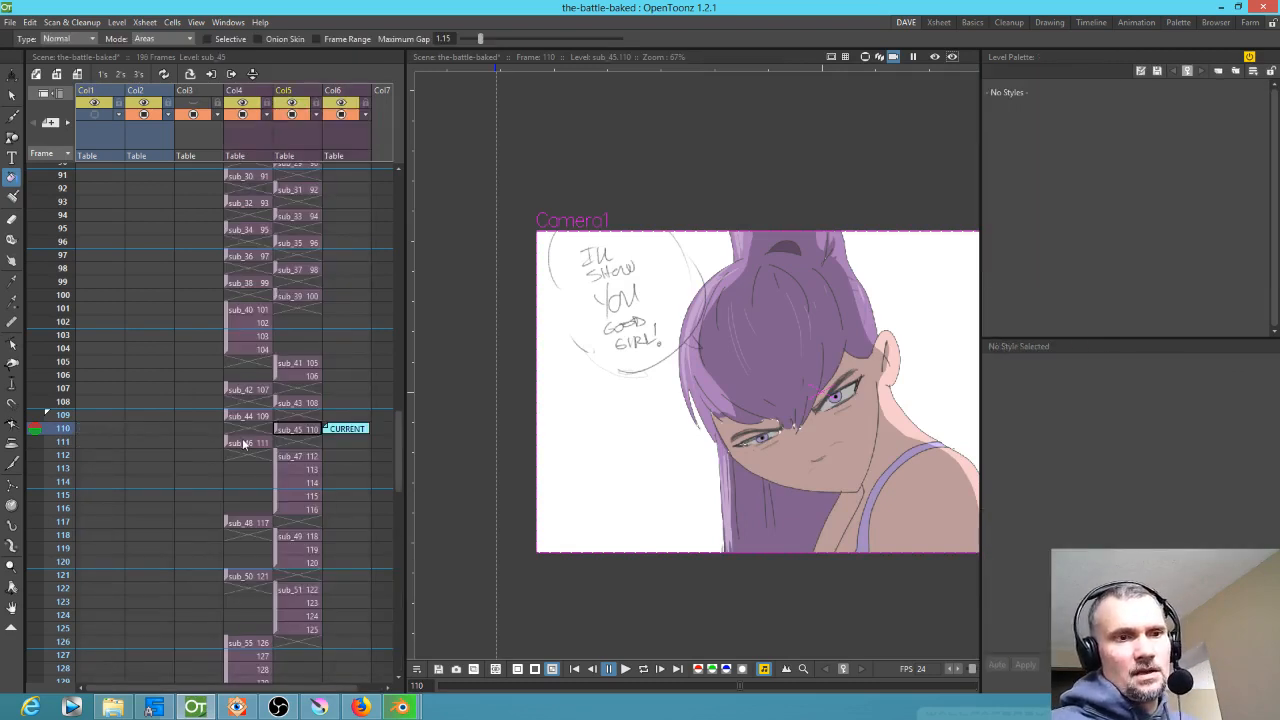
left_click(245, 443)
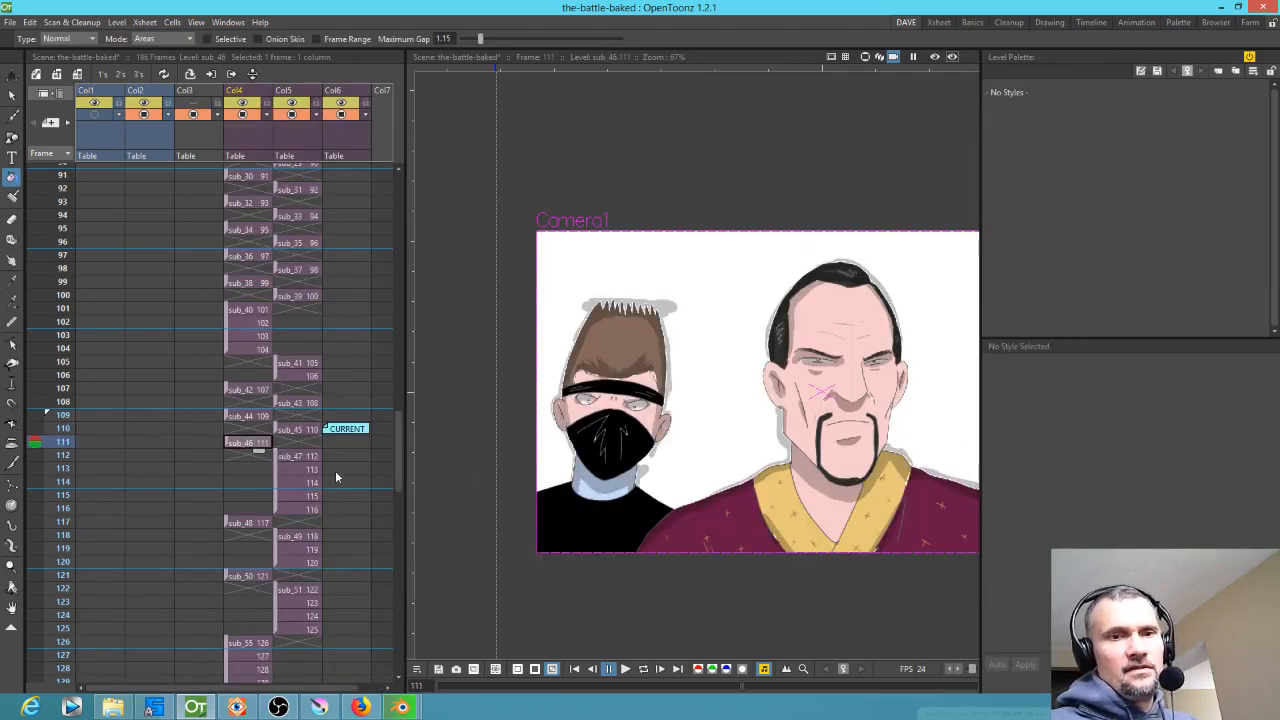
middle_click_drag(832, 452, 778, 423)
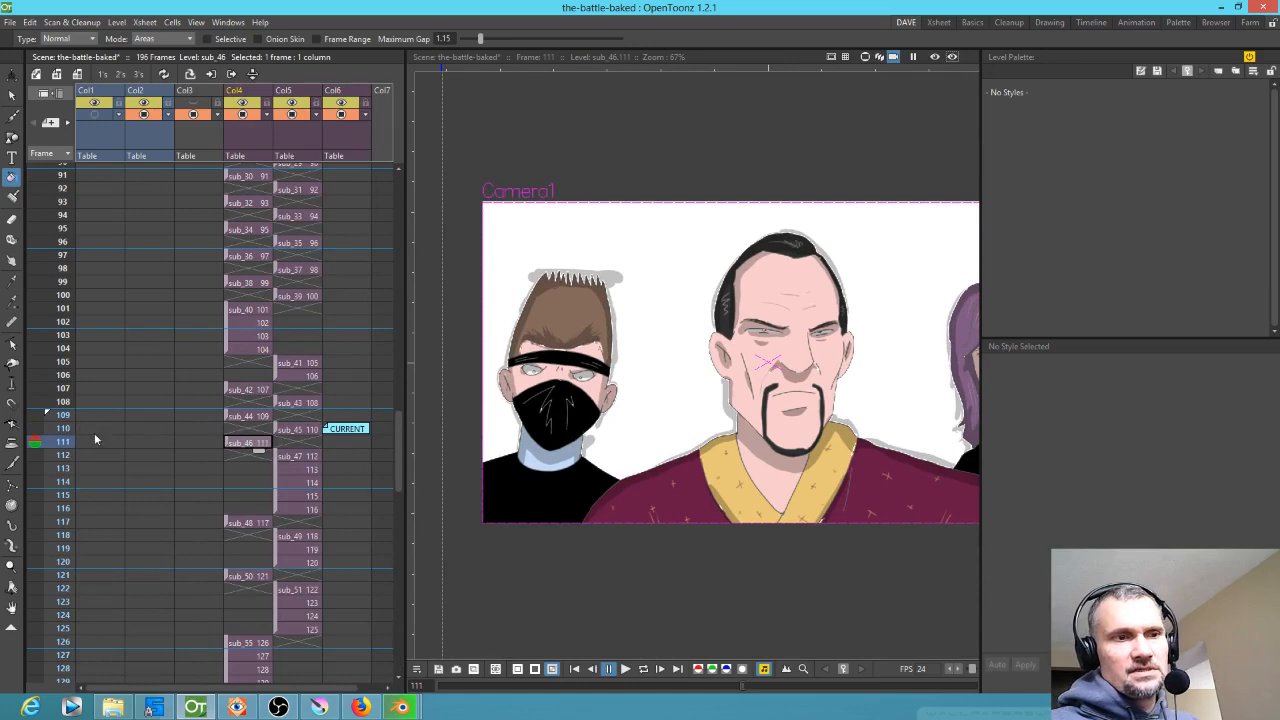
mouse_move(63, 446)
left_mouse_down()
mouse_move(62, 506)
mouse_move(59, 455)
mouse_move(24, 537)
mouse_move(66, 473)
left_mouse_up()
left_click(308, 460)
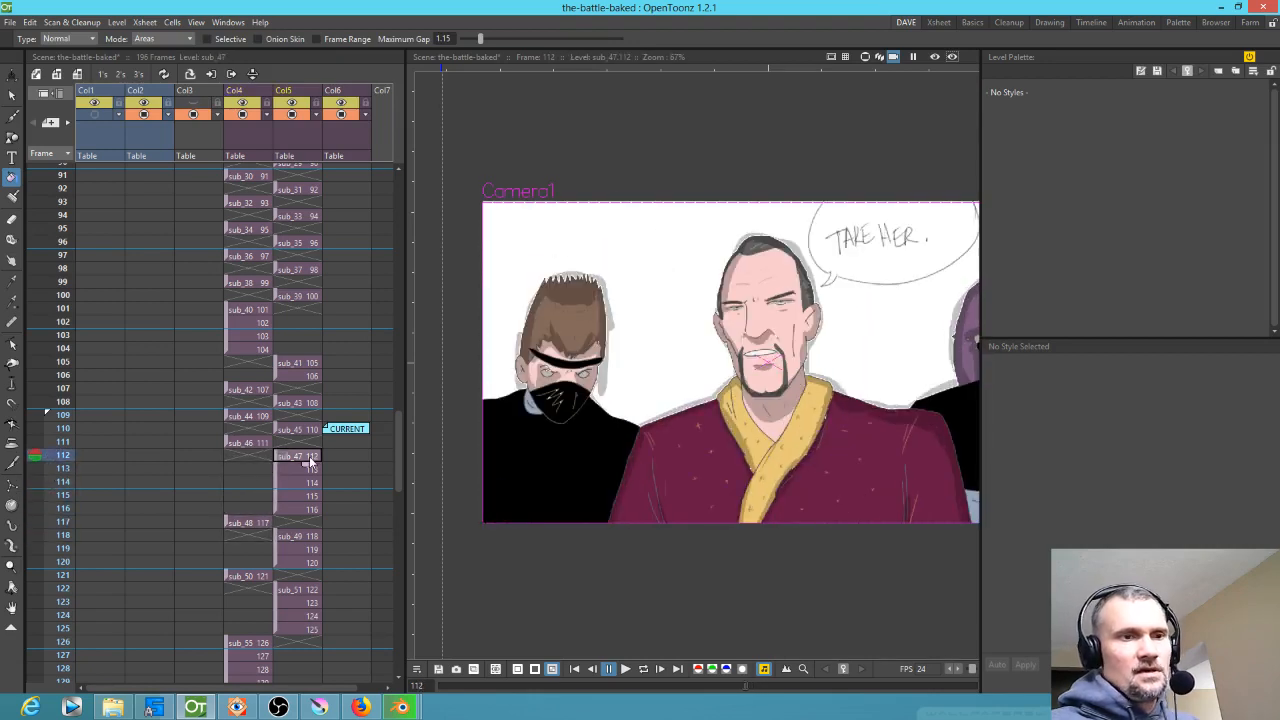
Open the sub-xsheet sub_47 at frame 112, preview its panel with the background, and return to the main xsheet
key("ctrl+e")
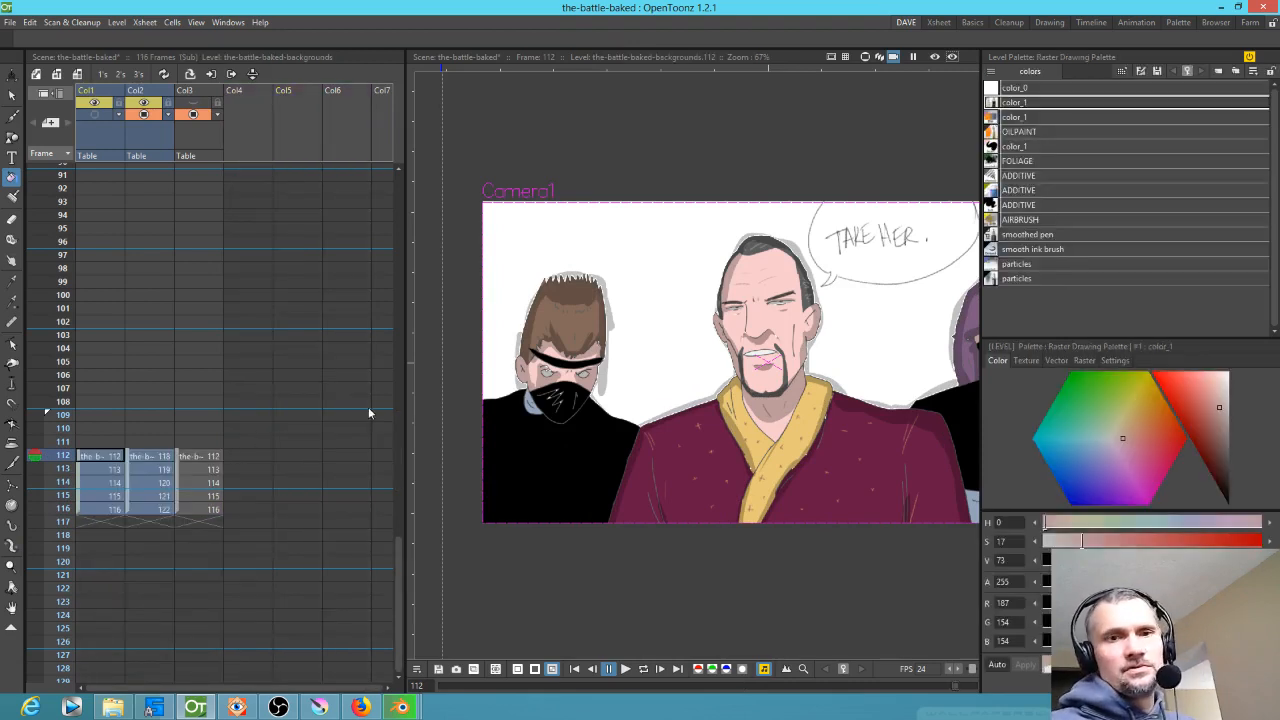
scroll(762, 410, "down", 2)
scroll(871, 405, "up", 4)
middle_click_drag(872, 407, 826, 414)
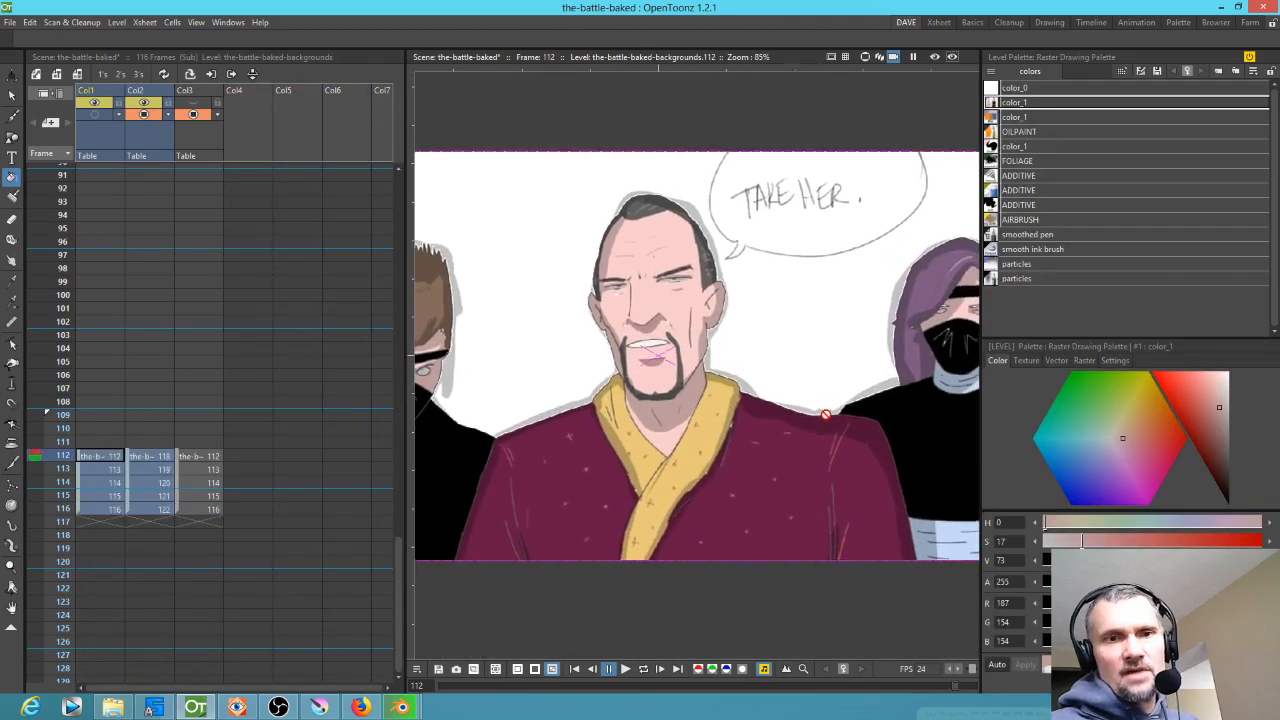
left_click(934, 57)
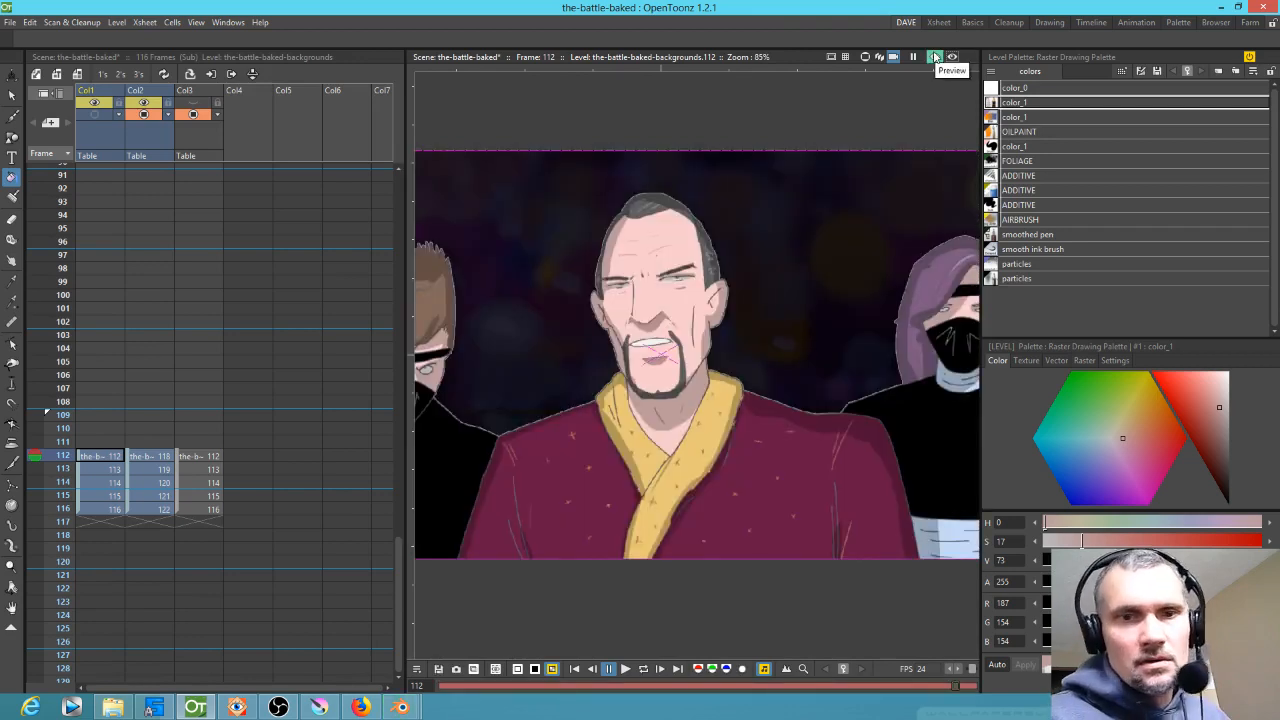
left_click(934, 57)
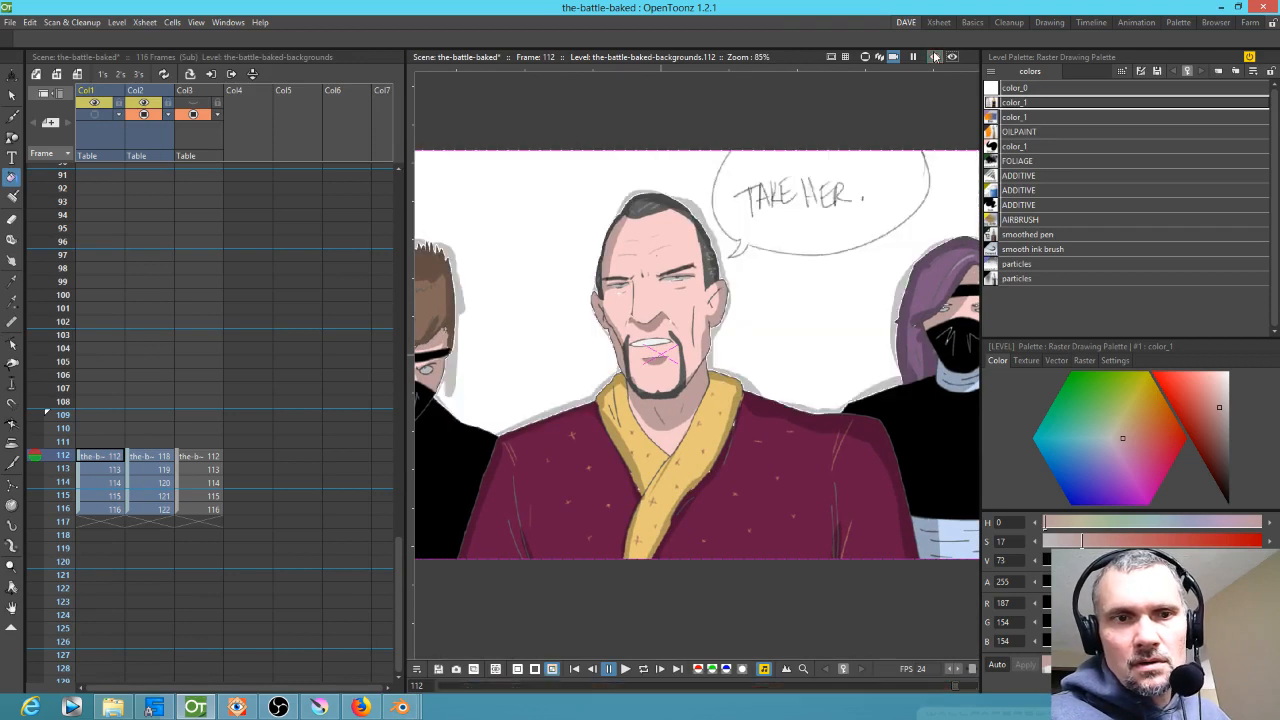
mouse_move(62, 452)
left_mouse_down()
mouse_move(44, 528)
mouse_move(53, 461)
left_mouse_up()
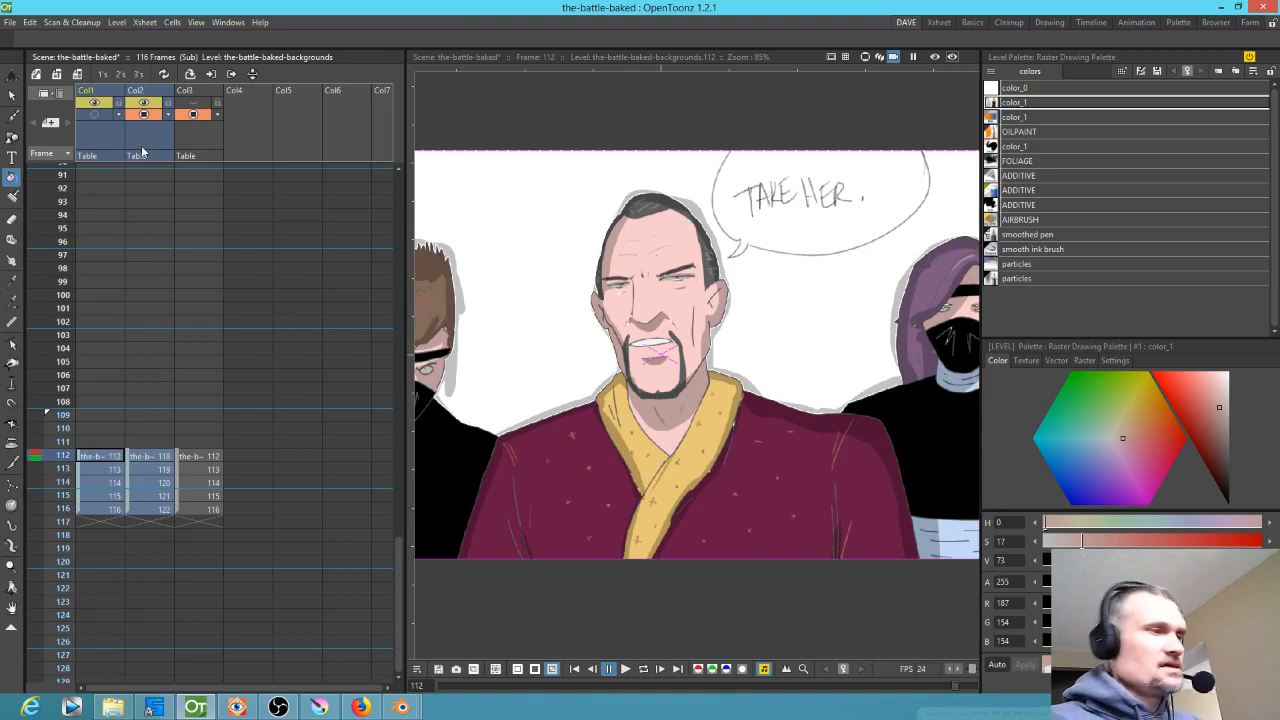
key("alt+u")
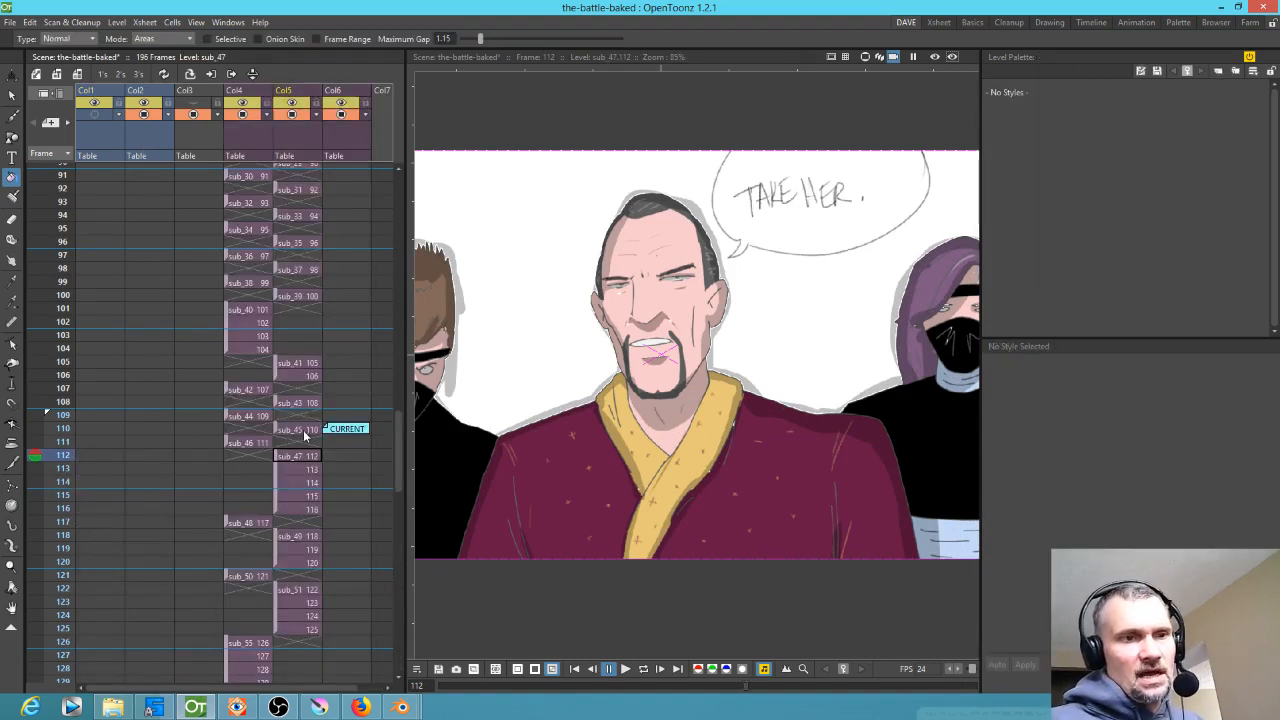
Compare the panels at frames 109 to 112 and move the CURRENT note to frame 112 beside sub_47
left_click(260, 446)
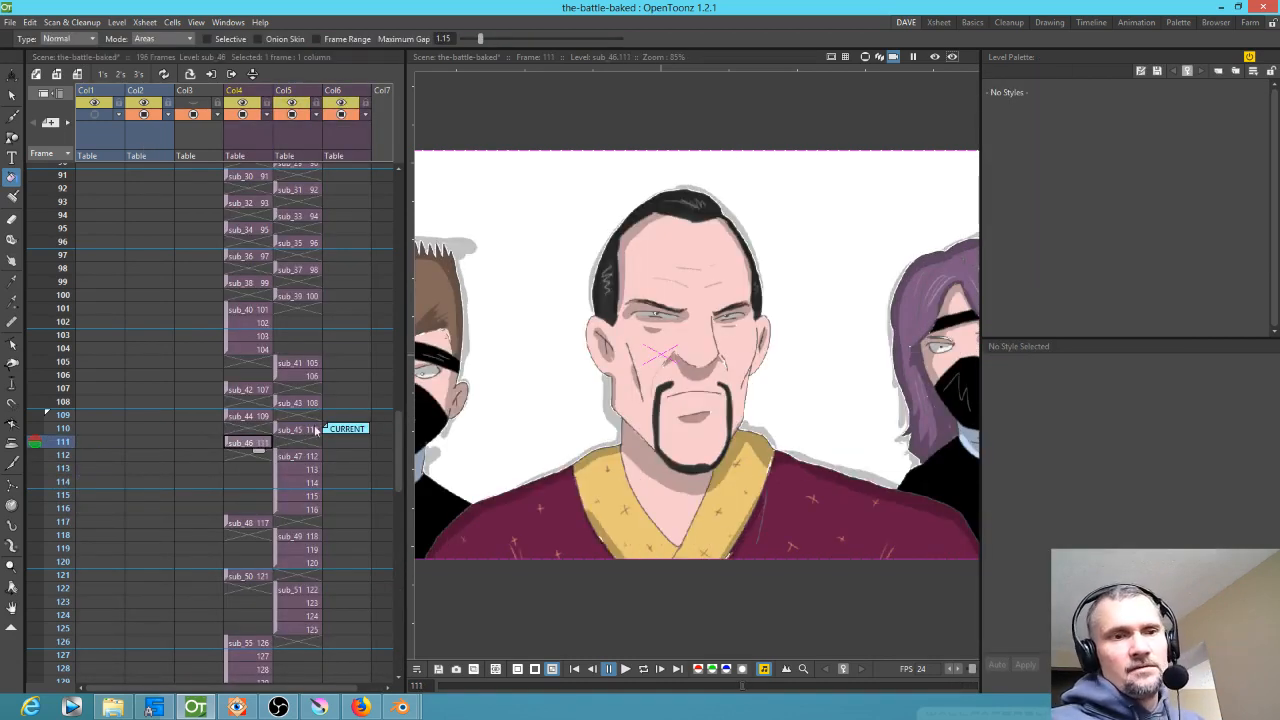
left_click(241, 418)
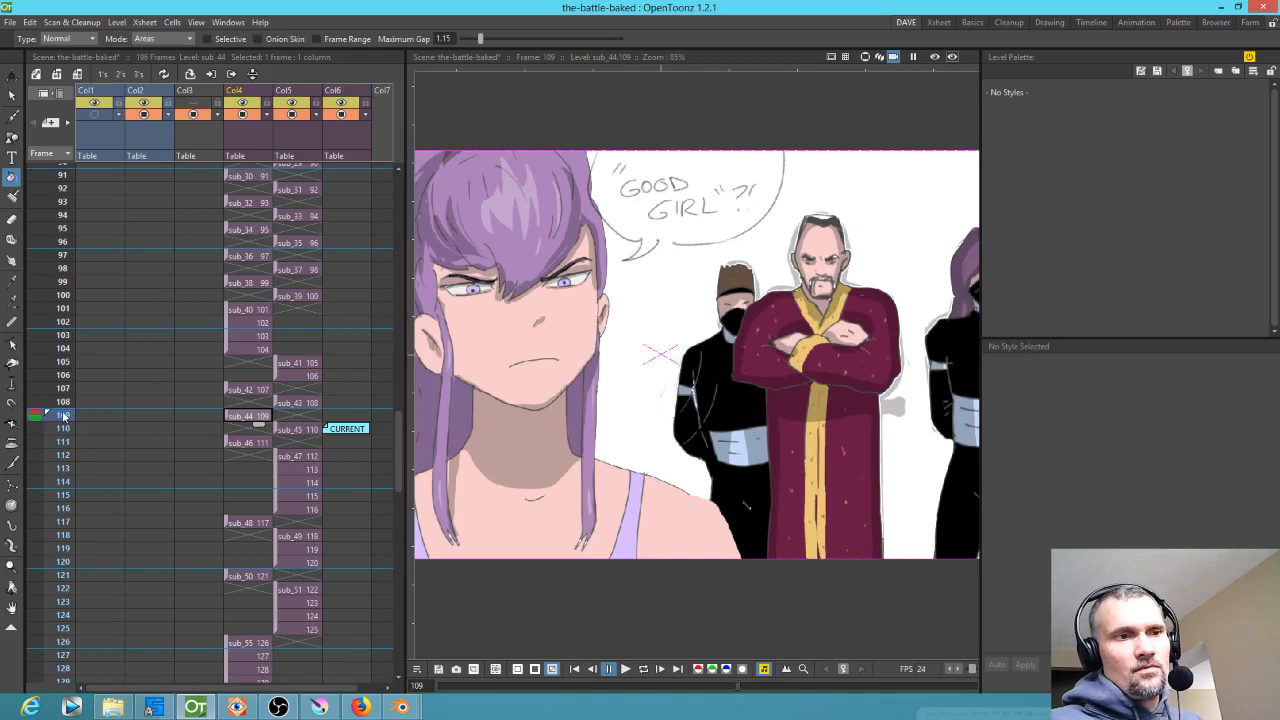
left_click(62, 429)
left_click(61, 442)
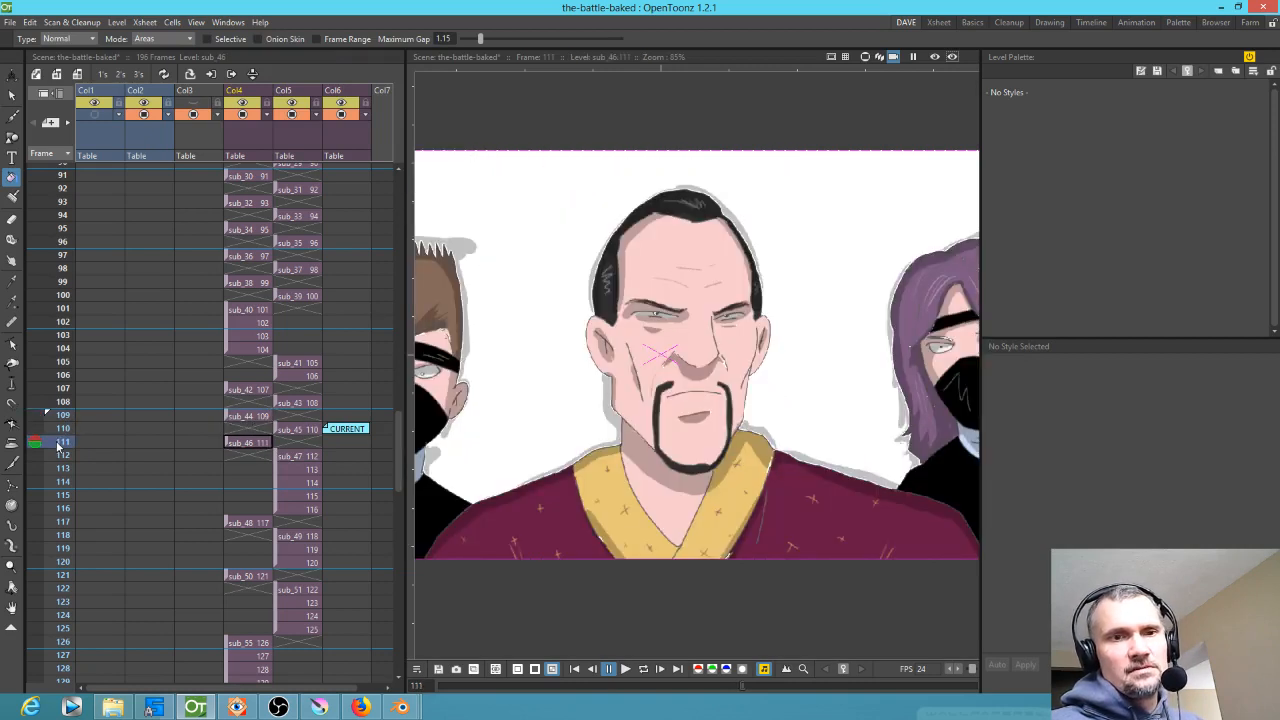
left_click(57, 456)
left_click(58, 444)
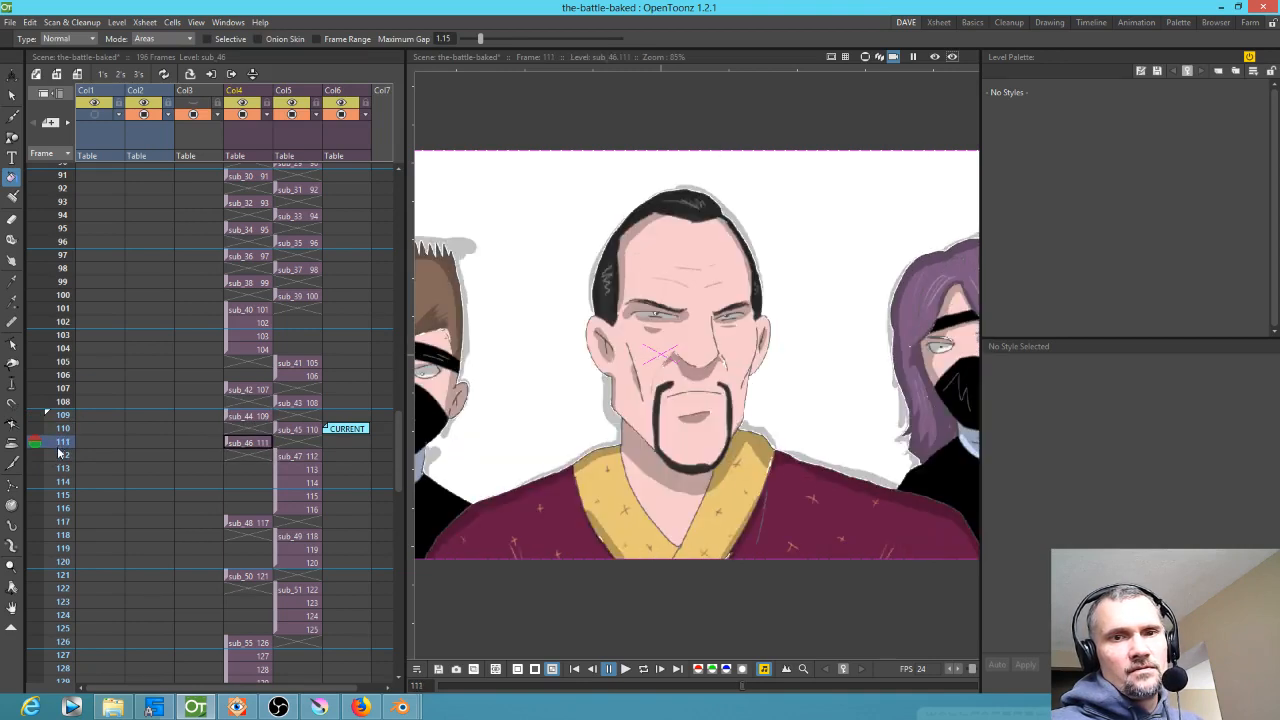
left_click(60, 455)
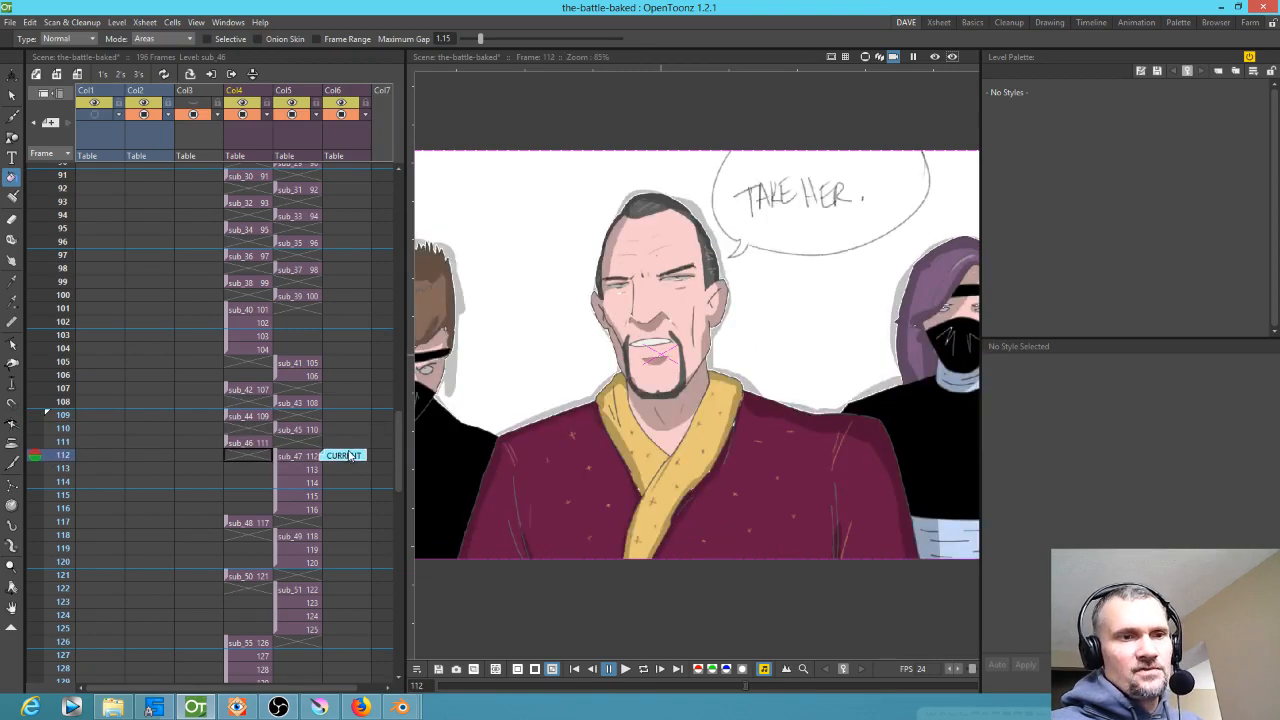
left_click(304, 457)
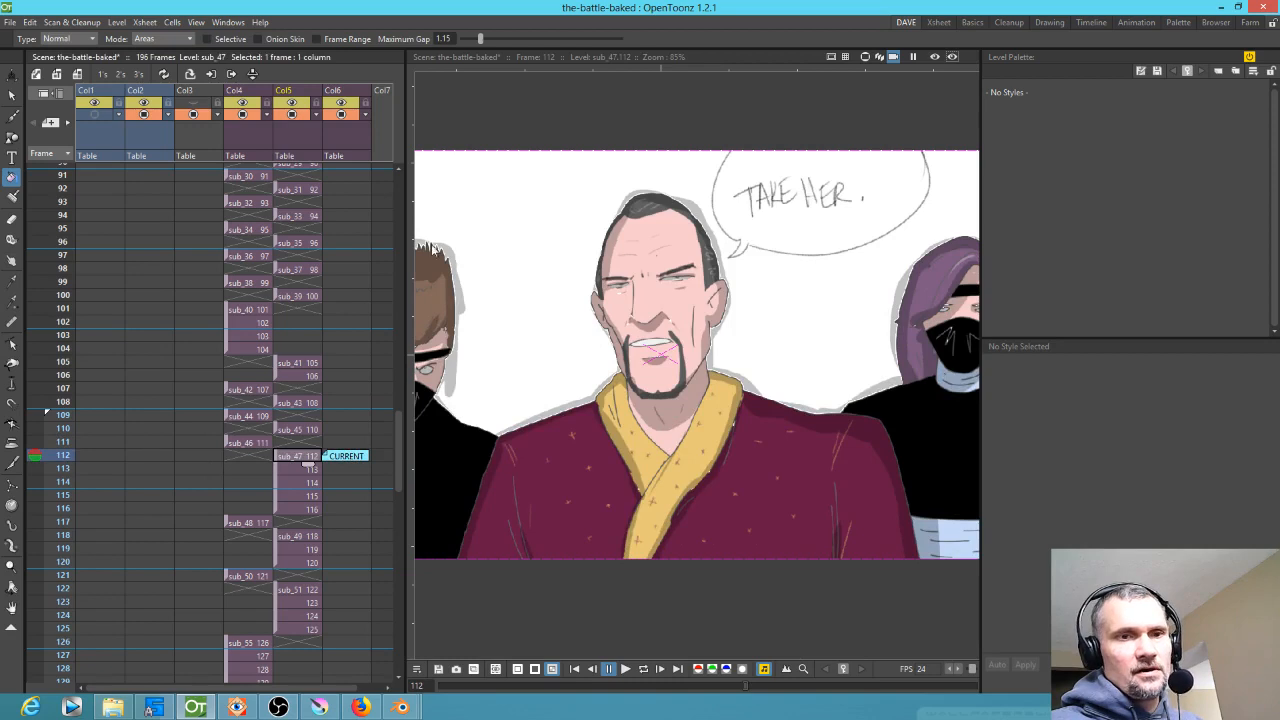
Save the-battle-baked scene and open the recent scene "the battle"
left_click(10, 22)
left_click(10, 22)
left_click(12, 23)
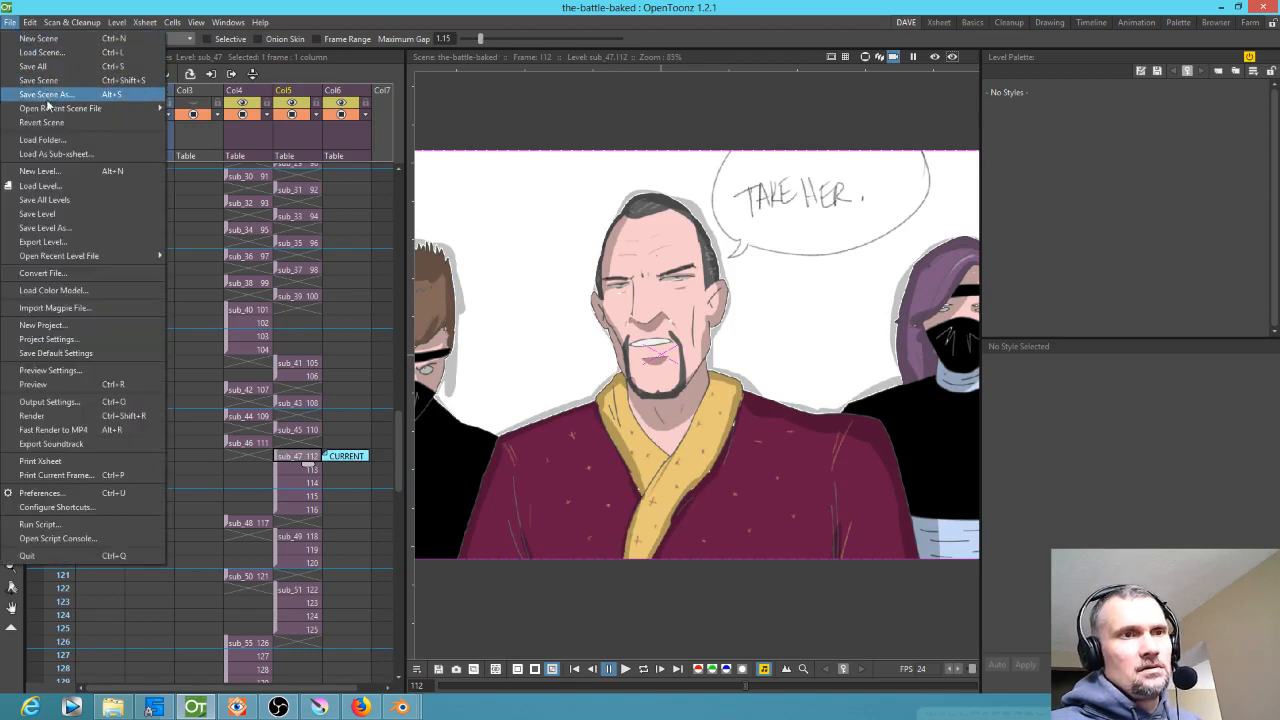
mouse_move(60, 108)
left_click(330, 111)
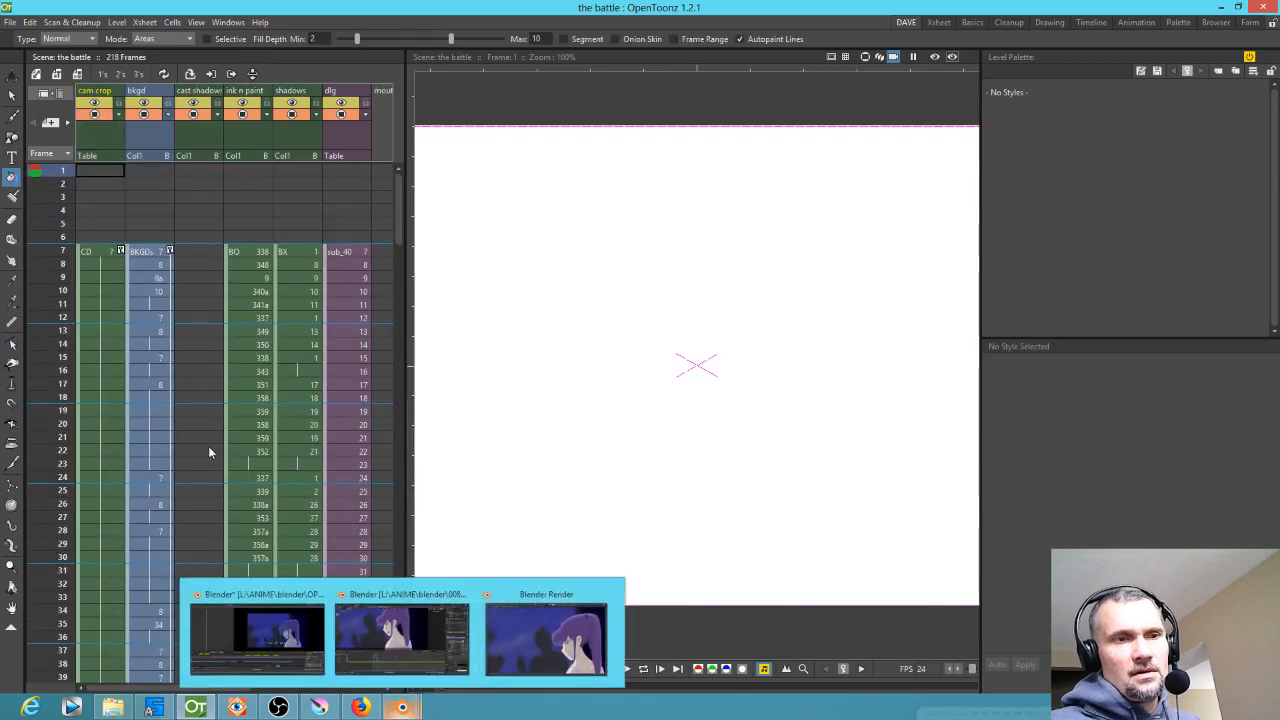
Find the "Take her" panel at frame 112 and move the start note in the mouth column to that frame
scroll(245, 433, "down", 5)
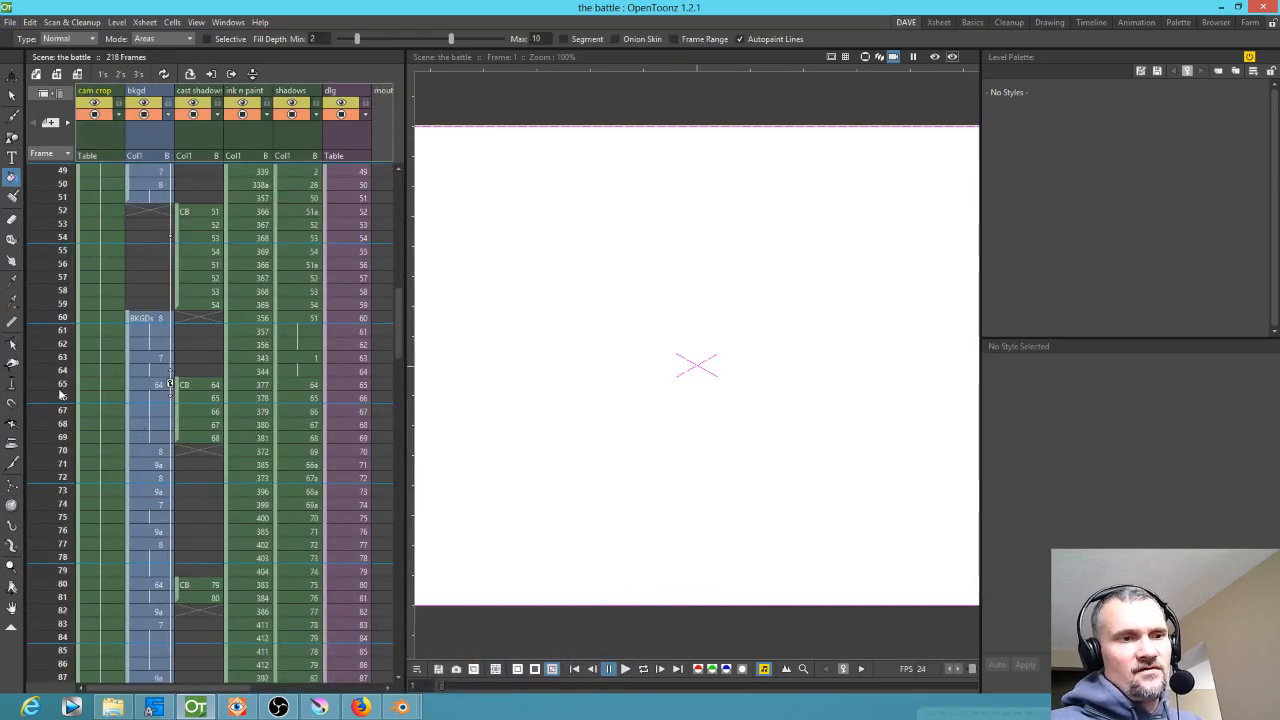
scroll(62, 400, "down", 4)
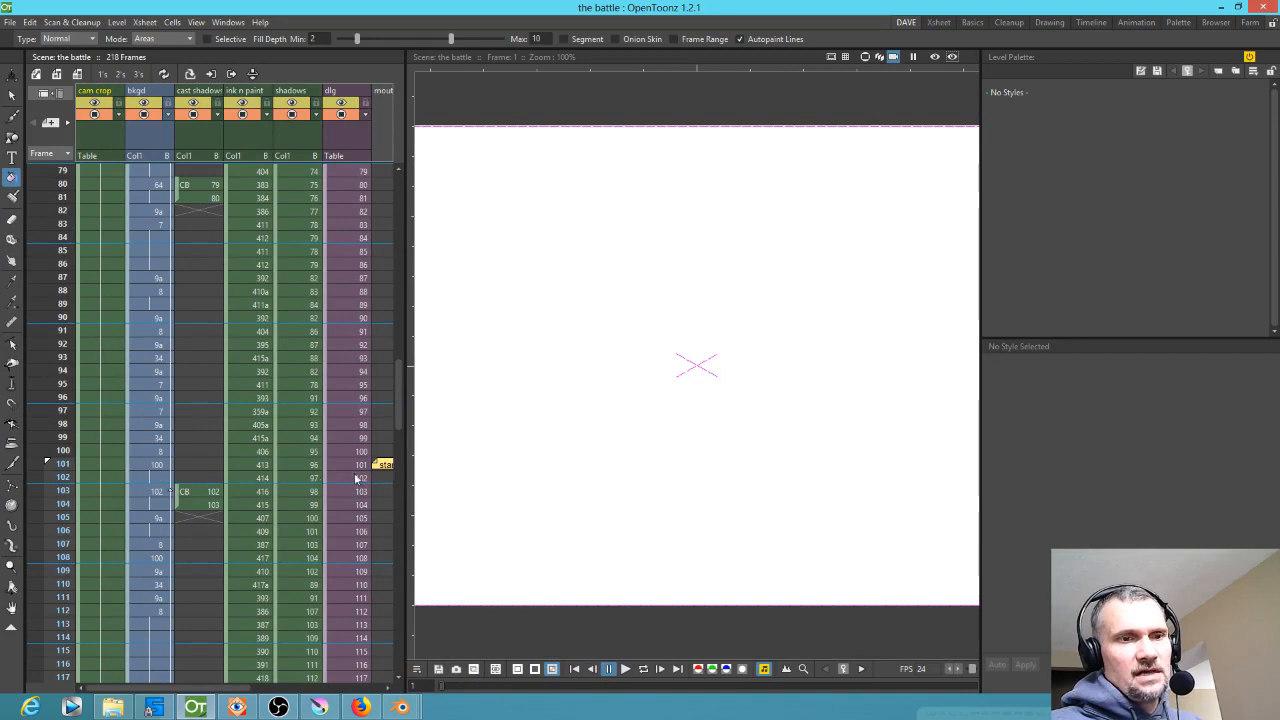
left_click(168, 531)
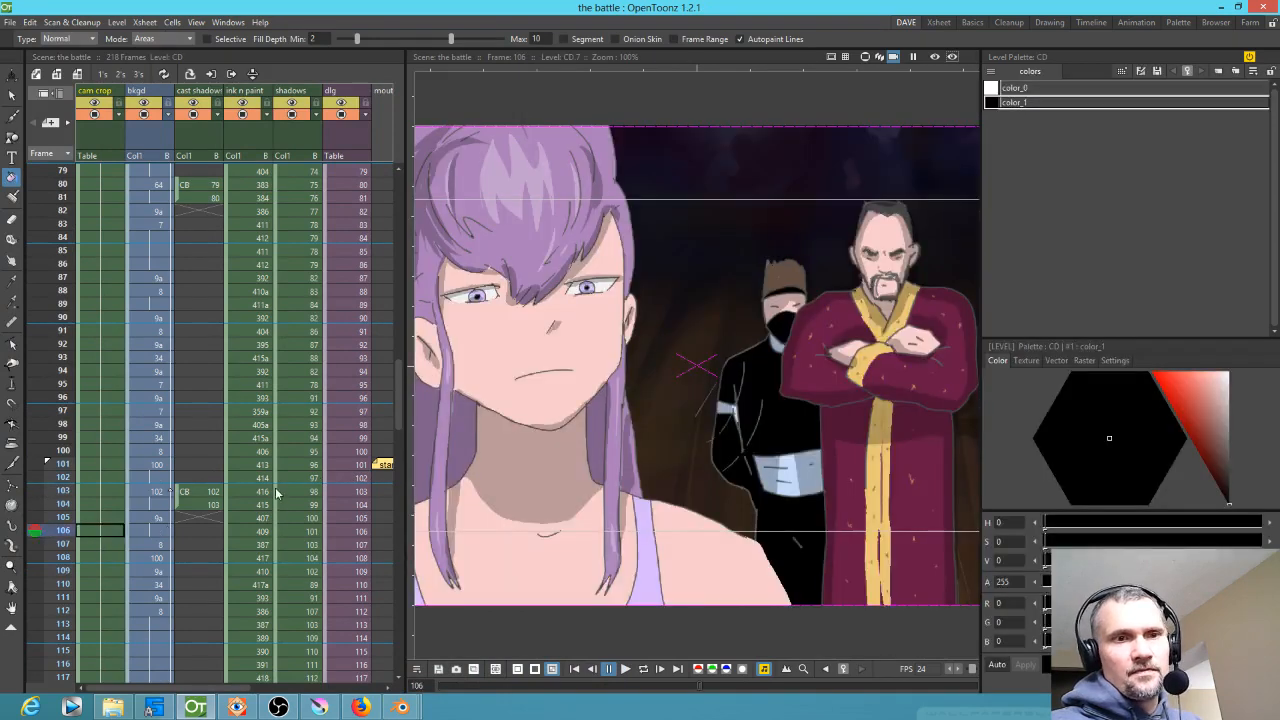
scroll(176, 442, "down", 2)
left_click_drag(64, 401, 40, 467)
left_click(82, 468)
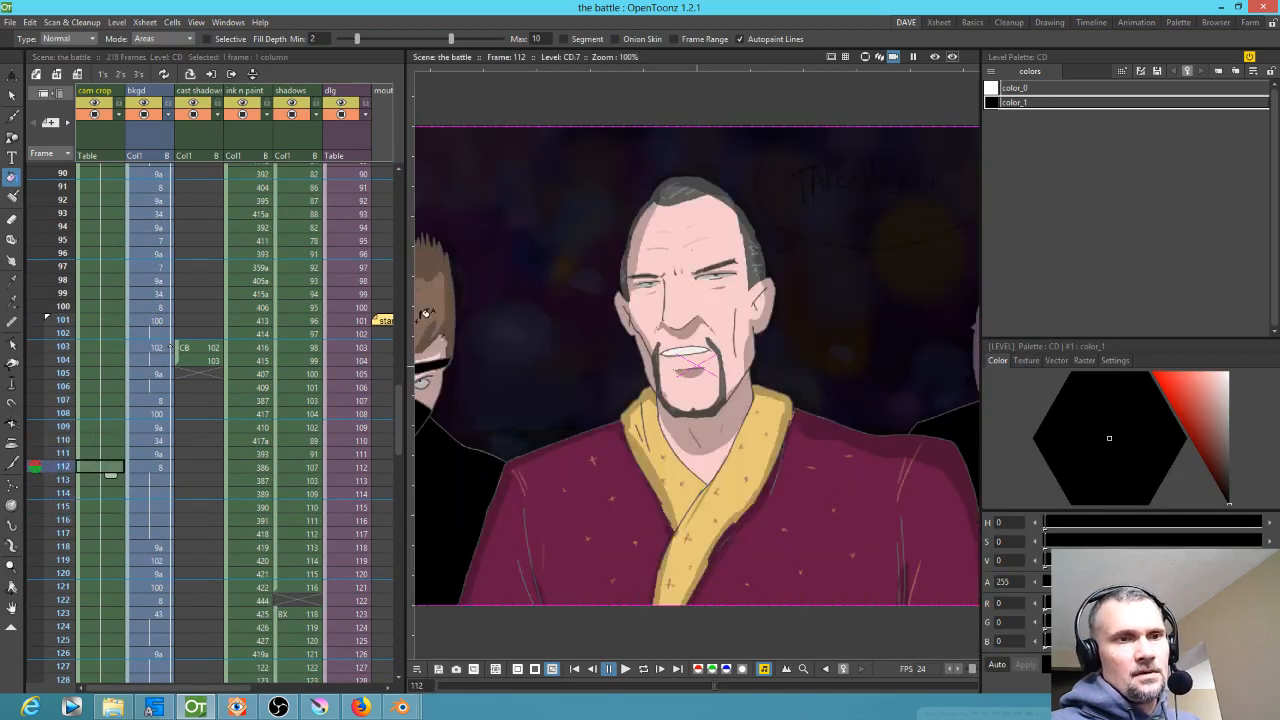
scroll(380, 400, "right", 1)
left_click_drag(374, 382, 365, 473)
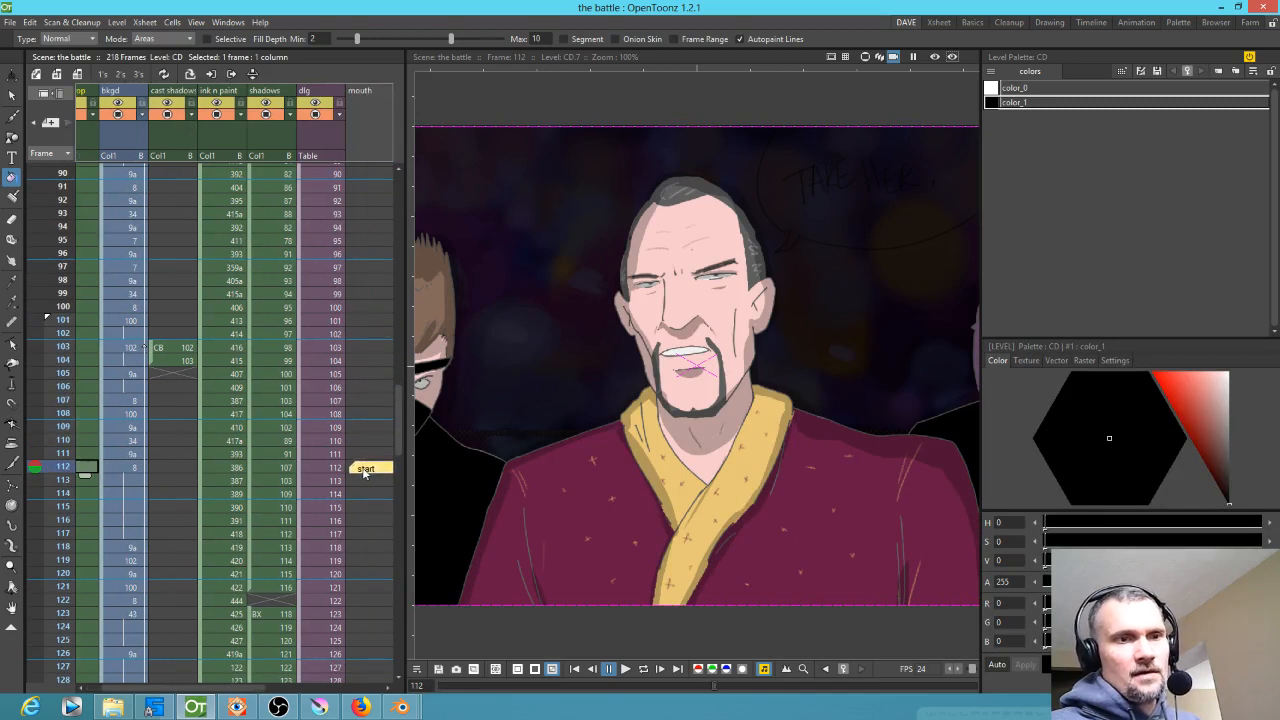
middle_click_drag(346, 481, 326, 474)
middle_click_drag(152, 465, 97, 456)
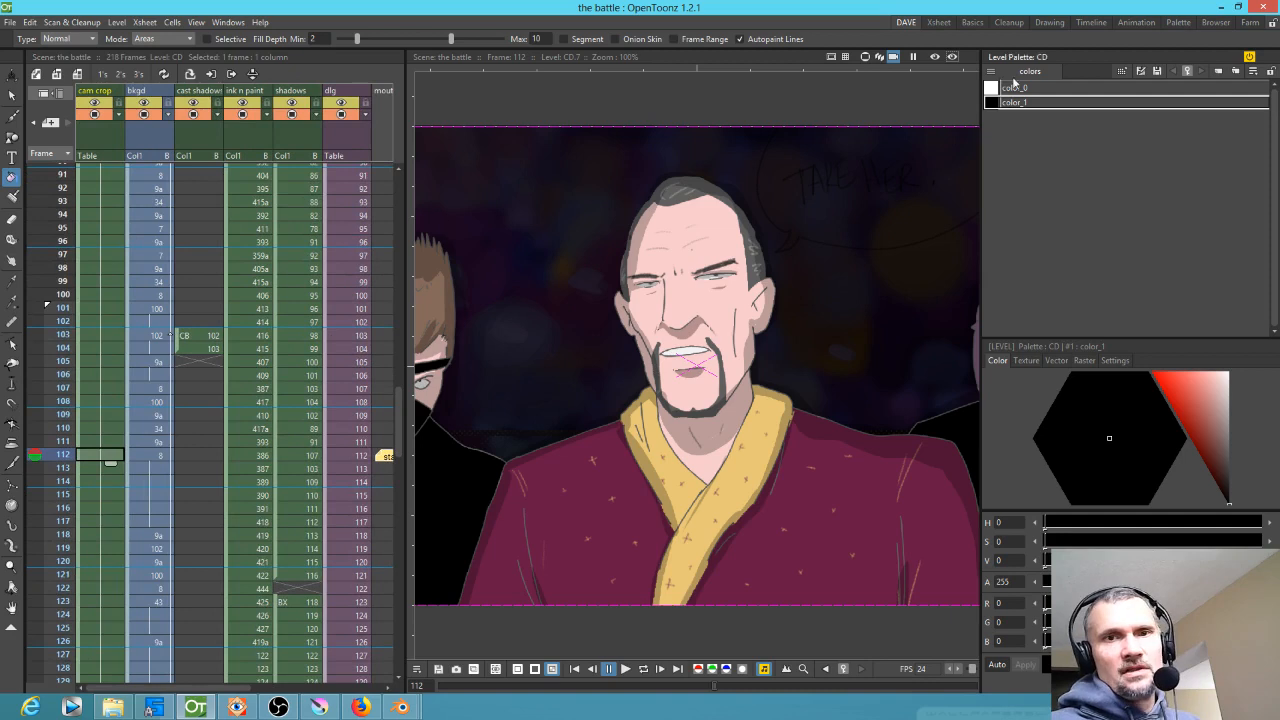
left_click(933, 57)
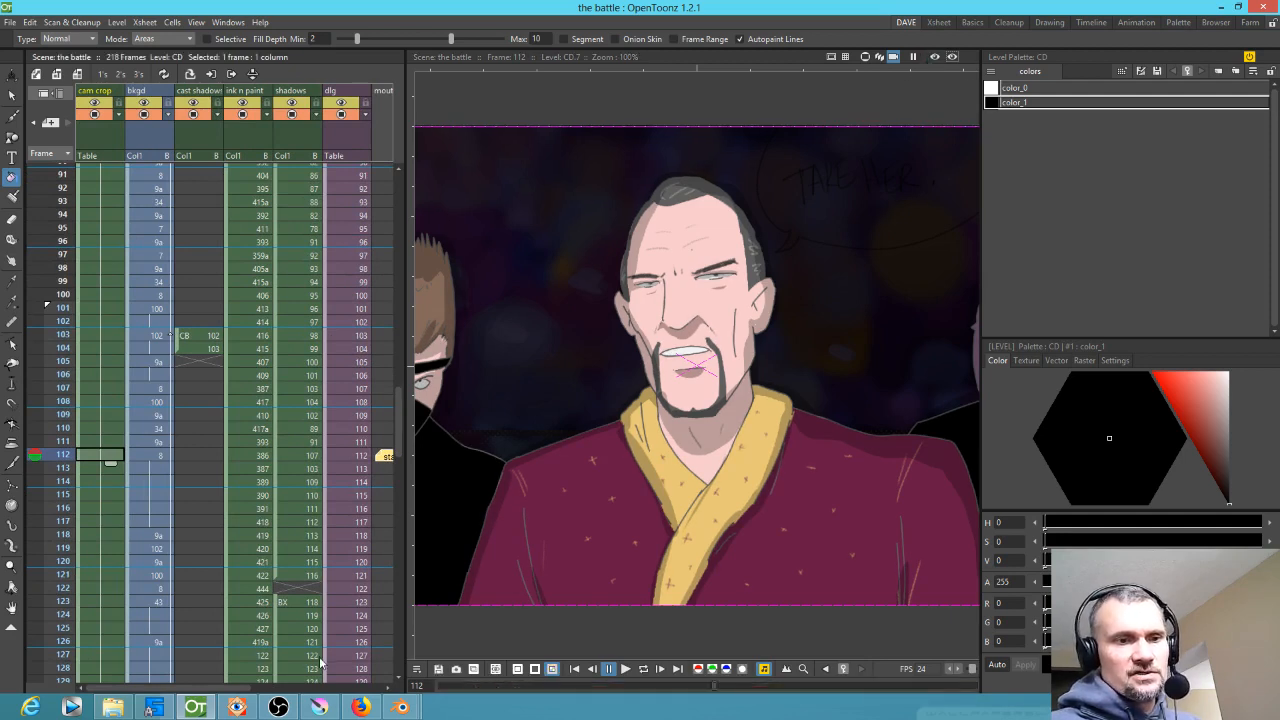
Switch to the Blender window with 0082.blend and close it
mouse_move(400, 707)
left_click(421, 635)
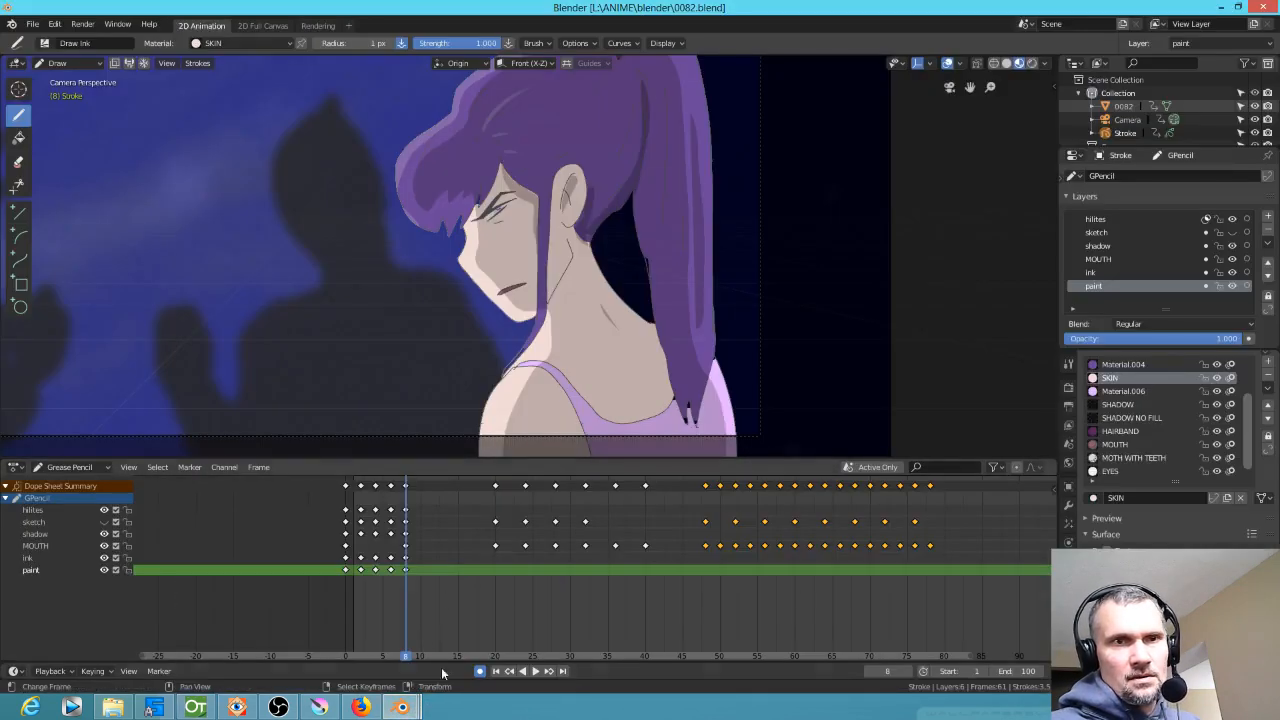
left_click(1265, 7)
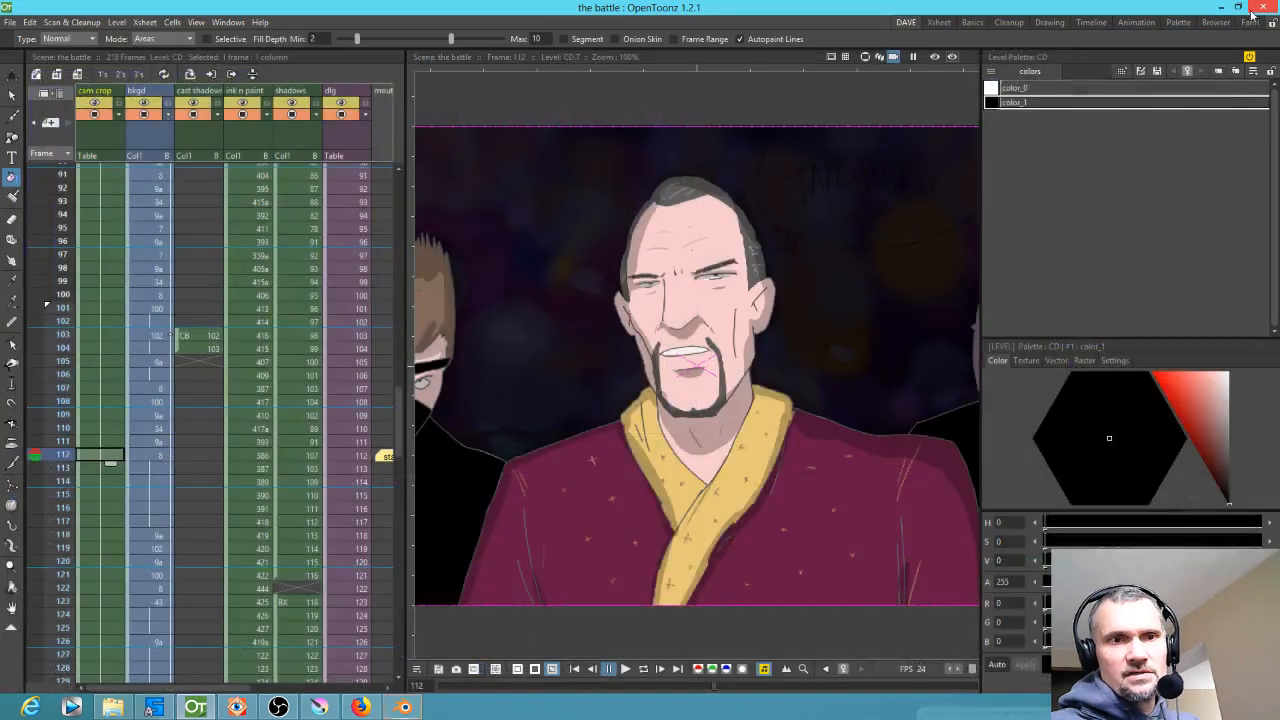
Switch to Blender's opening scene video edit, save it, and reopen "OPENING SCENE VIDEO EDIT - blender 2.8.blend" from the recent files
left_click(404, 708)
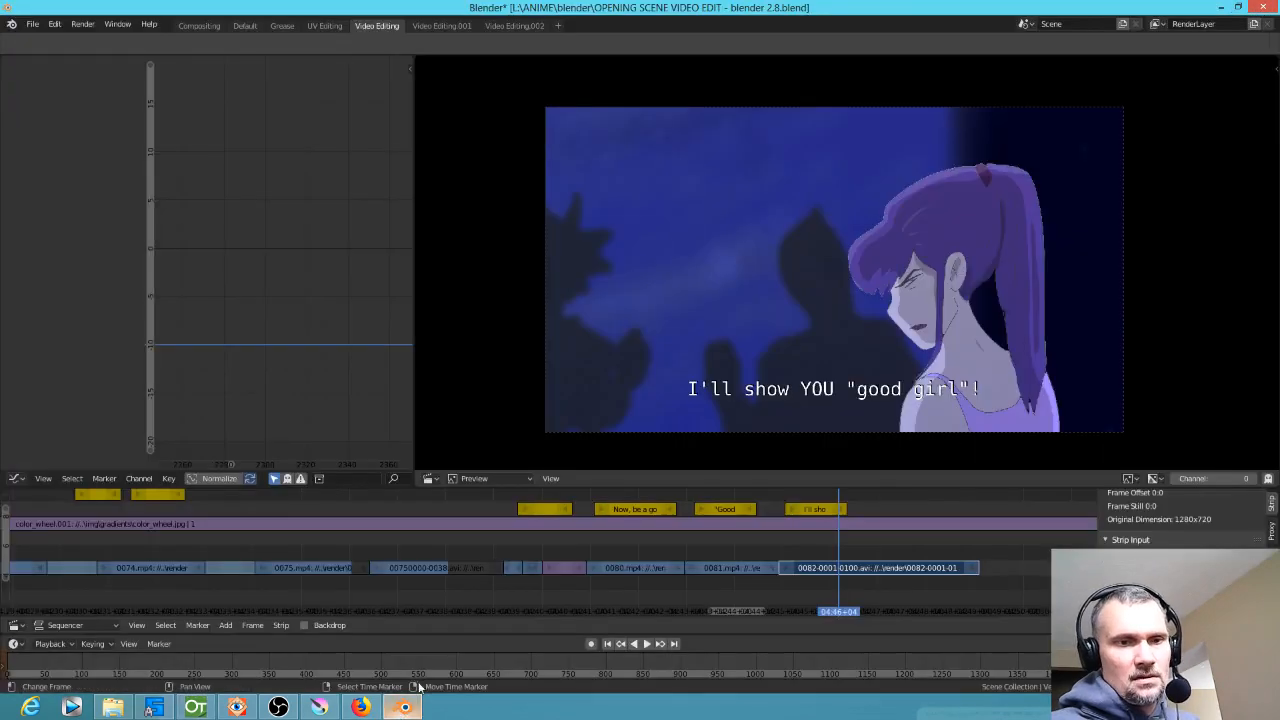
left_click(33, 23)
mouse_move(36, 66)
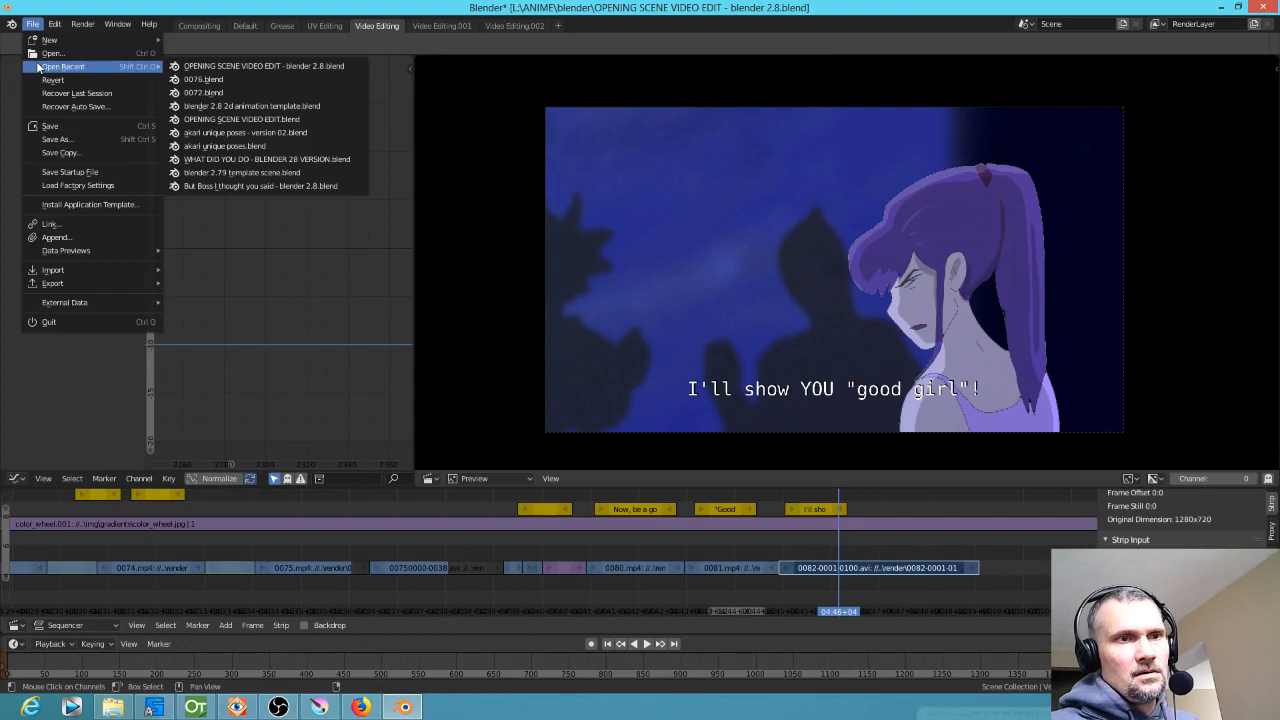
left_click(55, 126)
left_click(33, 23)
mouse_move(70, 68)
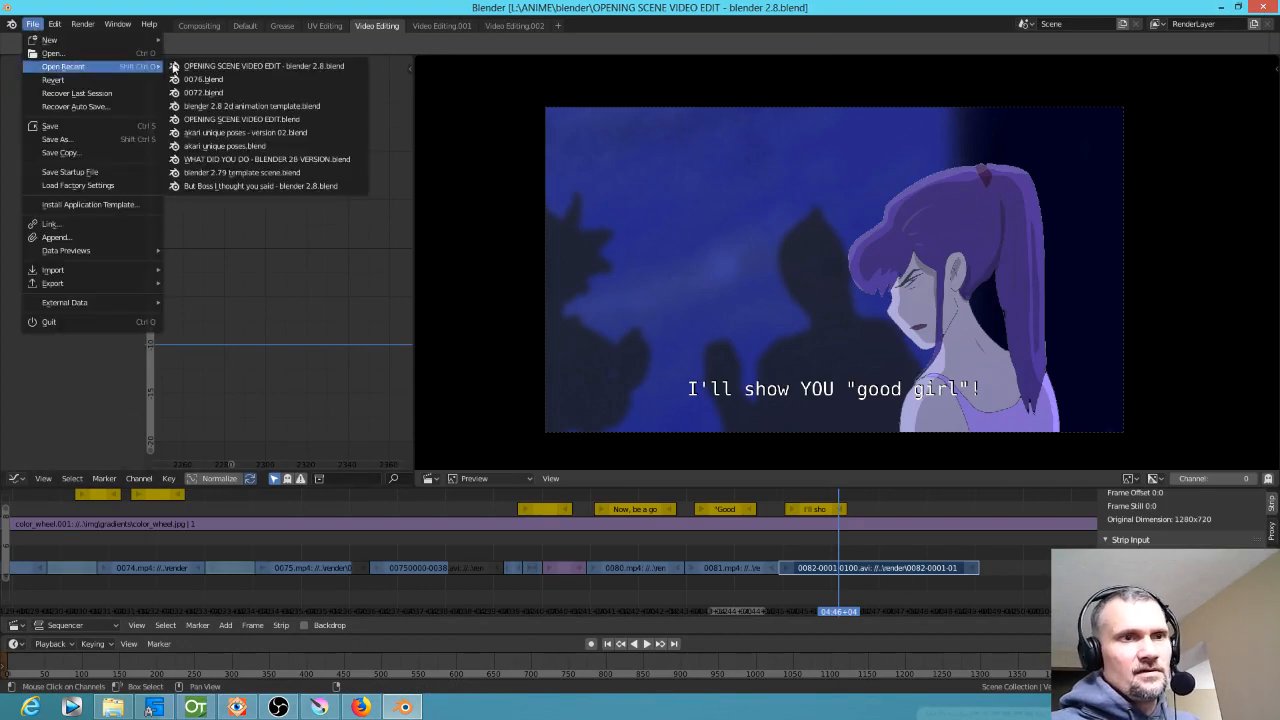
left_click(288, 65)
Try shifting the "I'll show YOU" subtitle strip slightly later over shot 0082 and play the sequence back from before shot 0080
left_click_drag(714, 595, 867, 603)
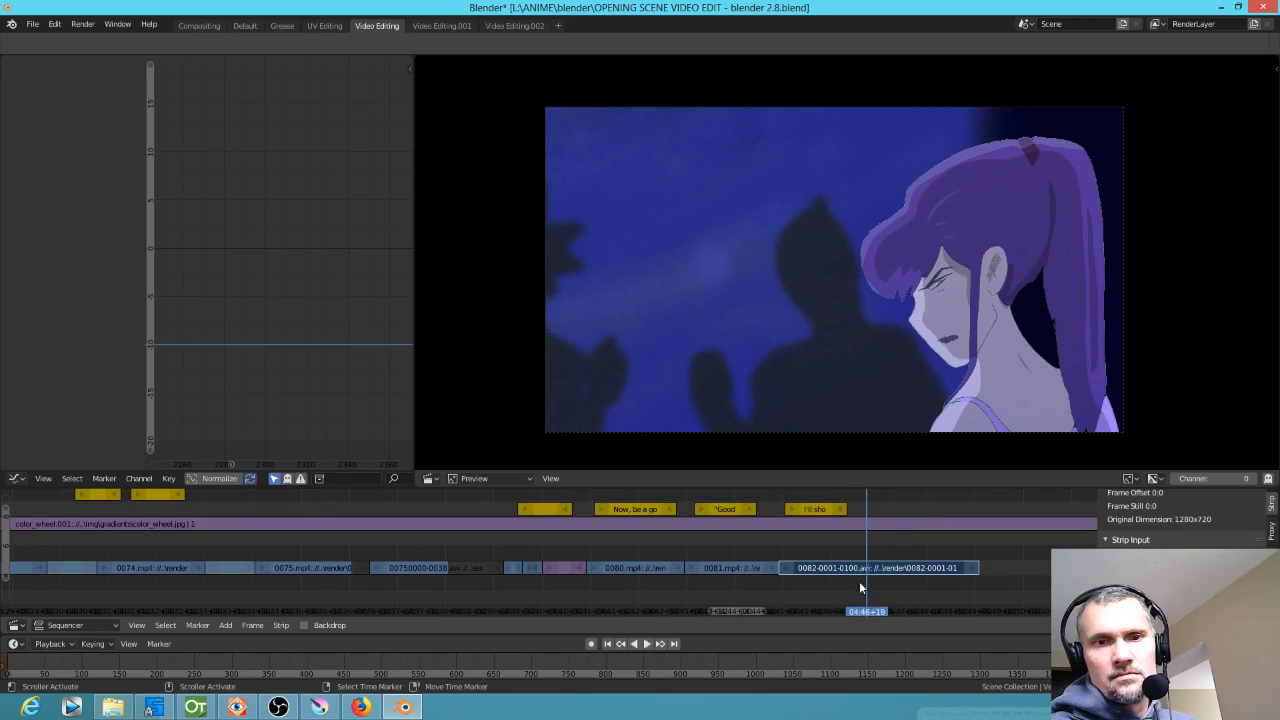
left_click(776, 548)
left_click_drag(776, 548, 897, 542)
key("space")
left_click(593, 546)
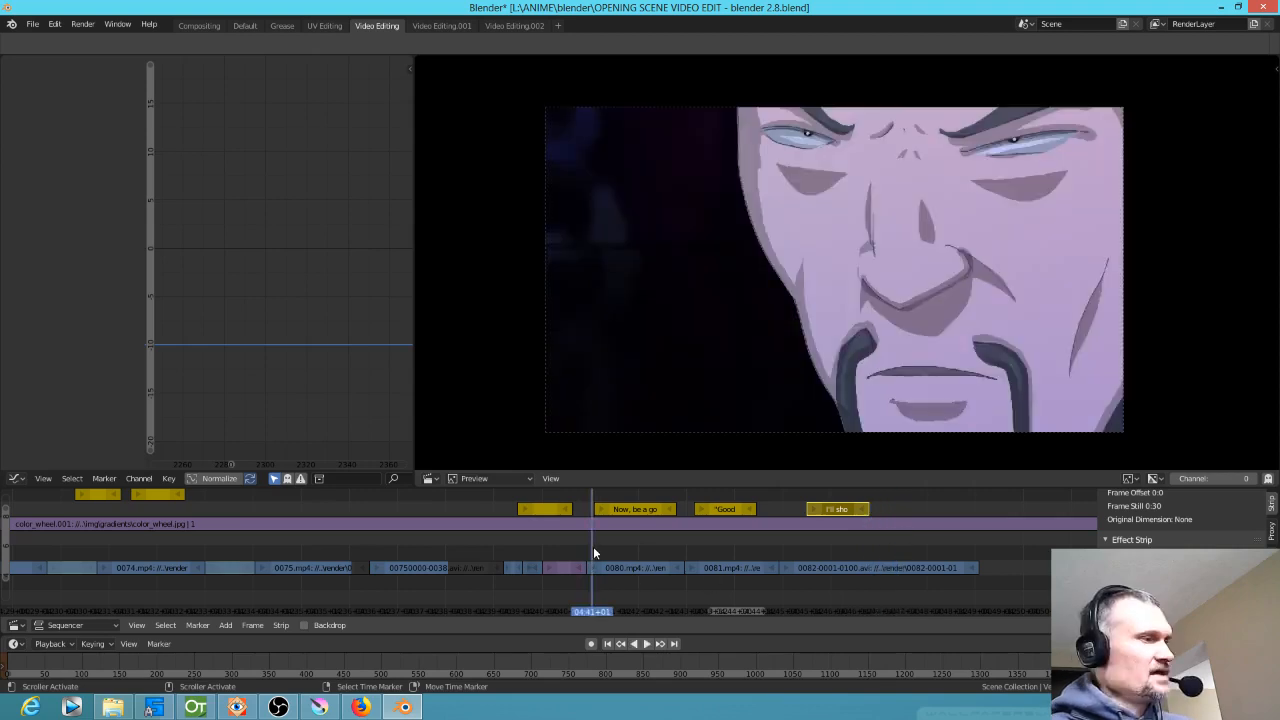
key("space")
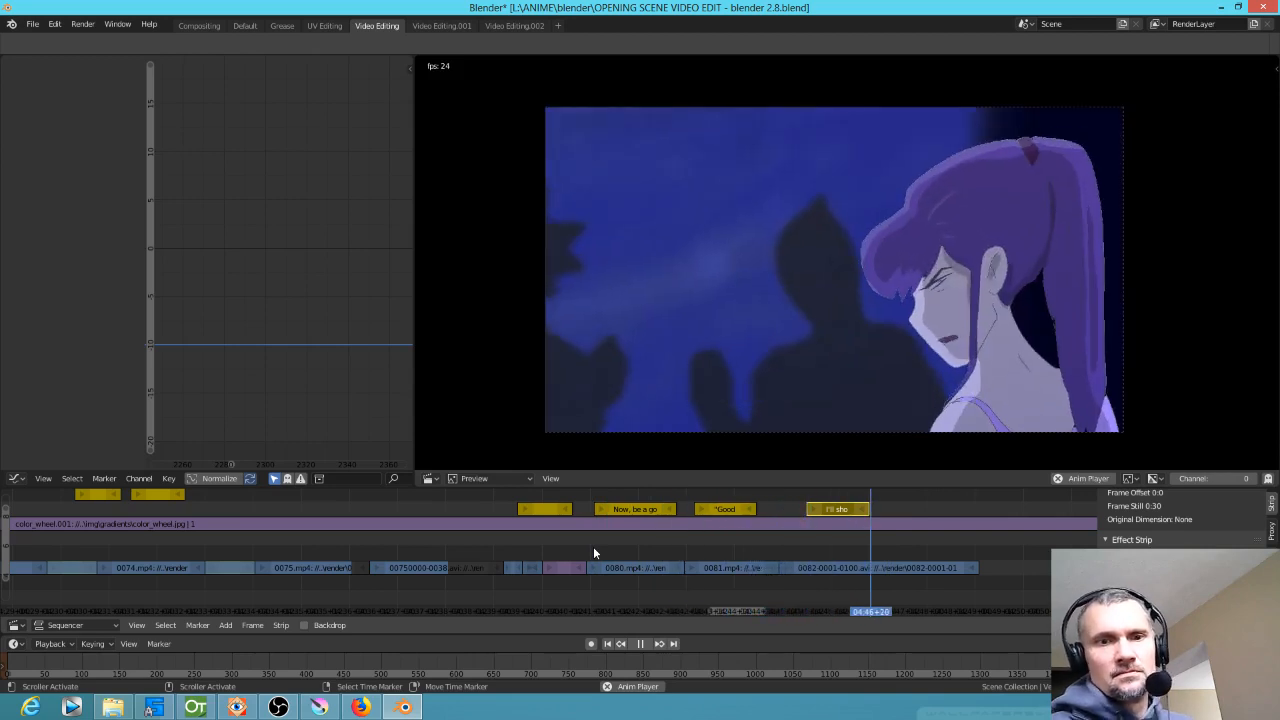
left_click(786, 562)
key("space")
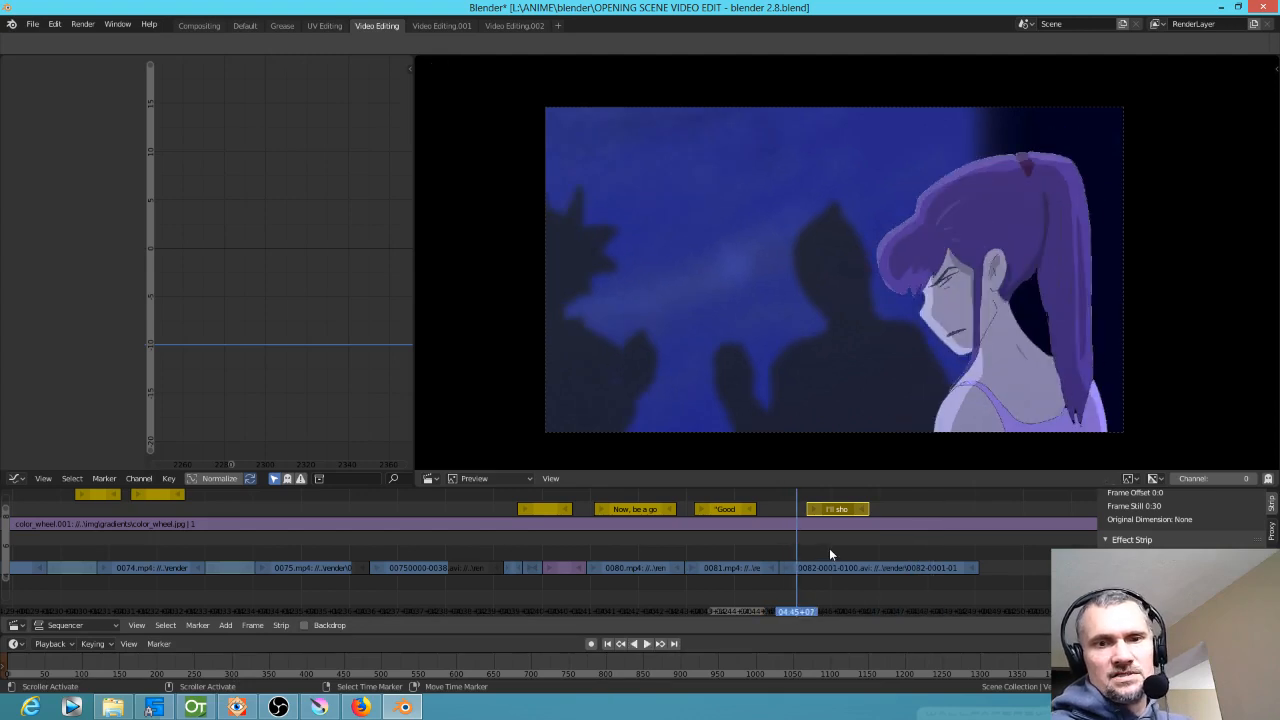
Discard the subtitle shift by reopening "OPENING SCENE VIDEO EDIT - blender 2.8.blend" without saving
left_click(33, 24)
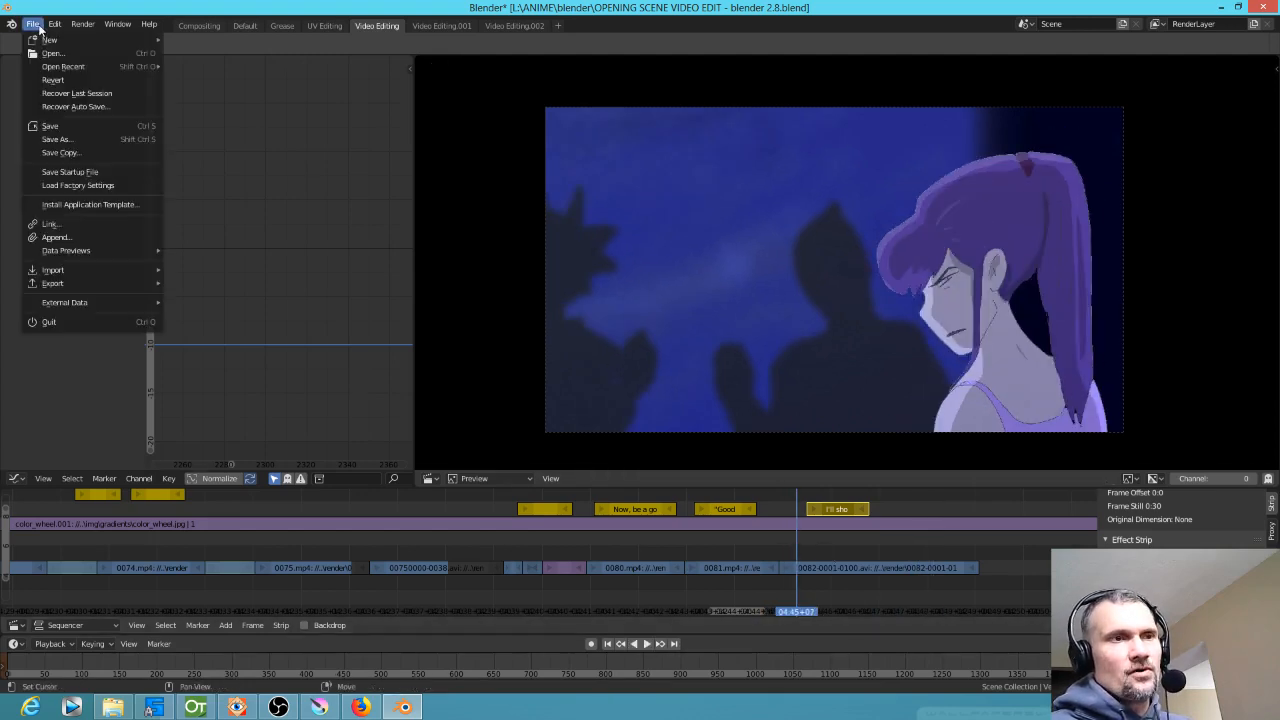
mouse_move(63, 66)
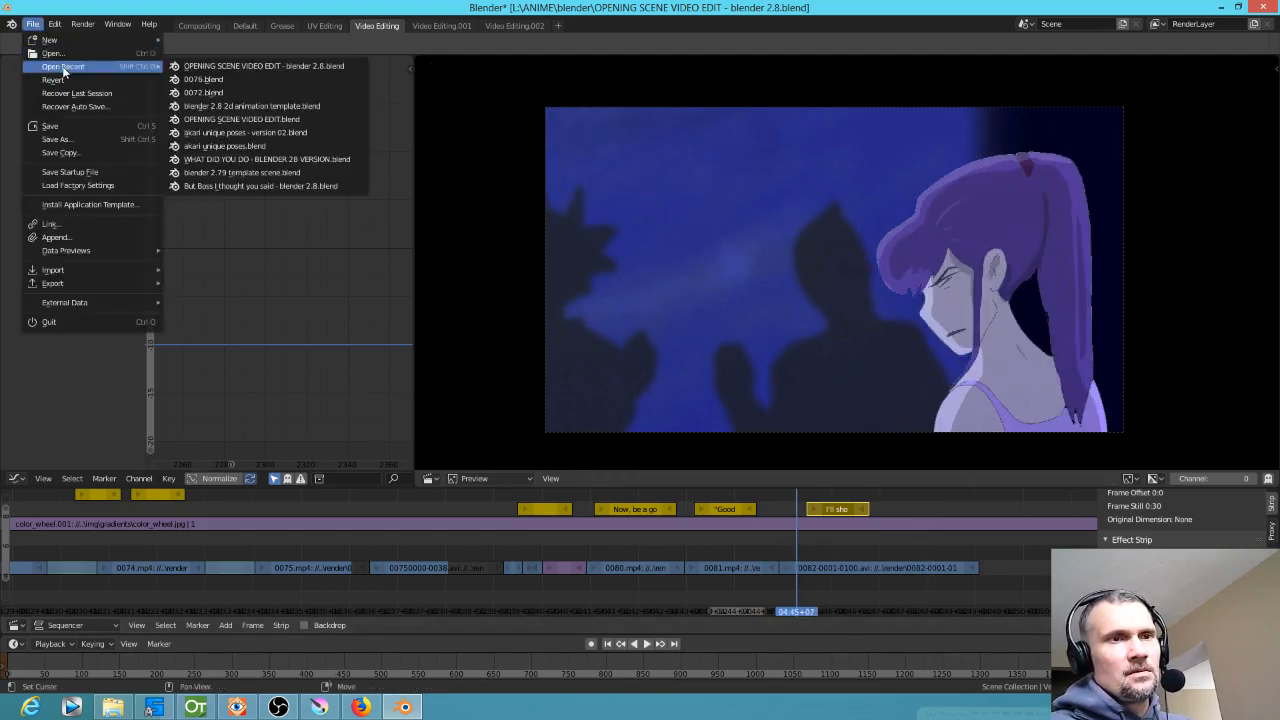
left_click(274, 70)
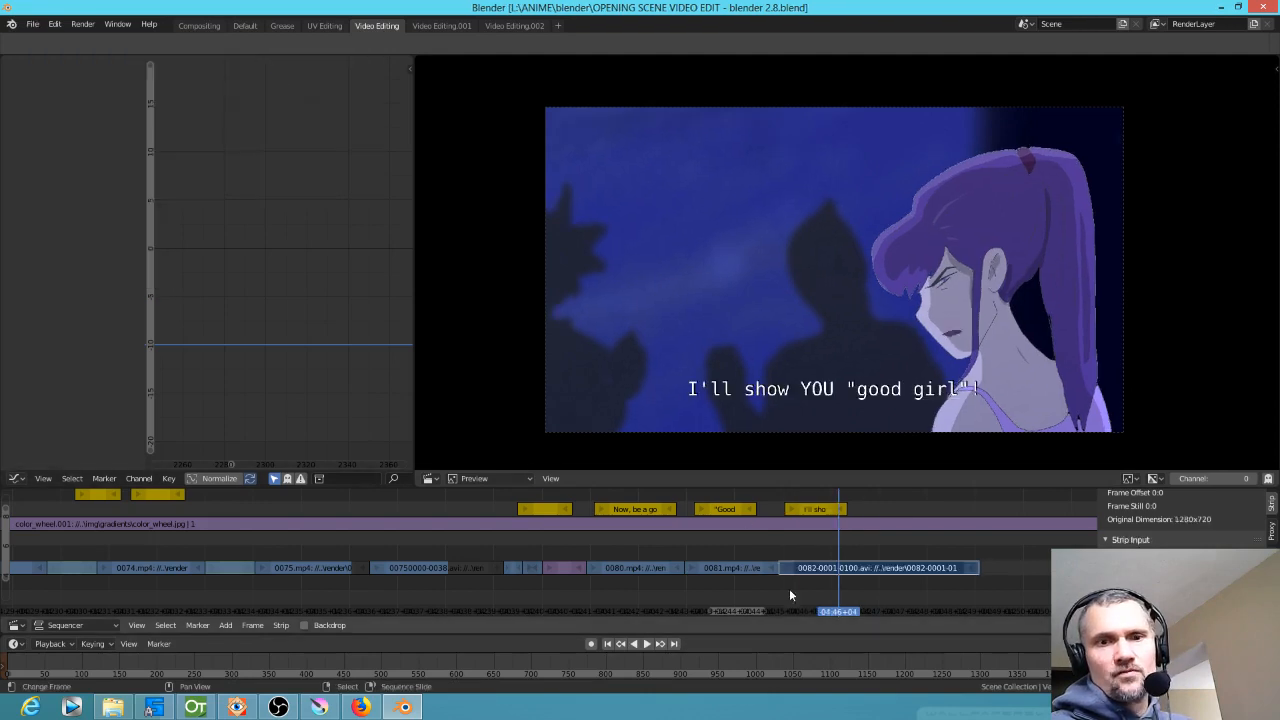
Play shot 0082 with its subtitle and extend the end of the "I'll show YOU" subtitle strip to frame 6886
mouse_move(750, 586)
left_mouse_down()
mouse_move(868, 593)
mouse_move(756, 594)
left_mouse_up()
key("space")
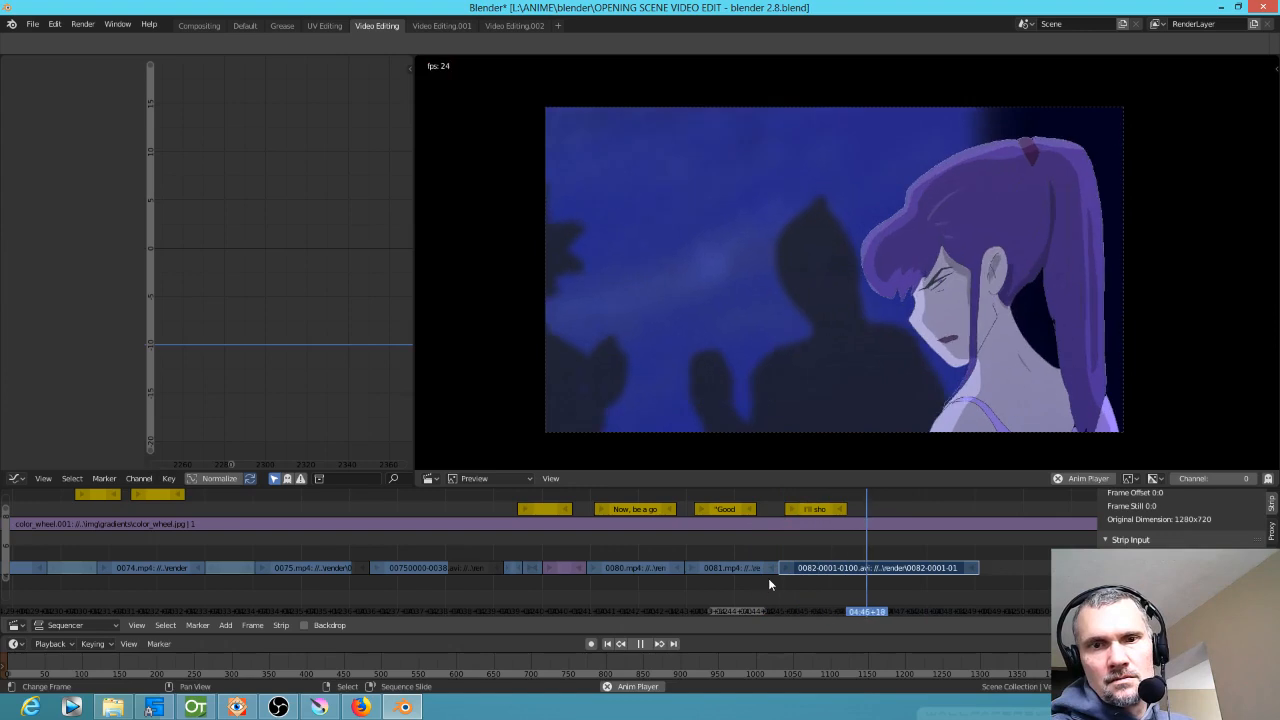
left_click(840, 509)
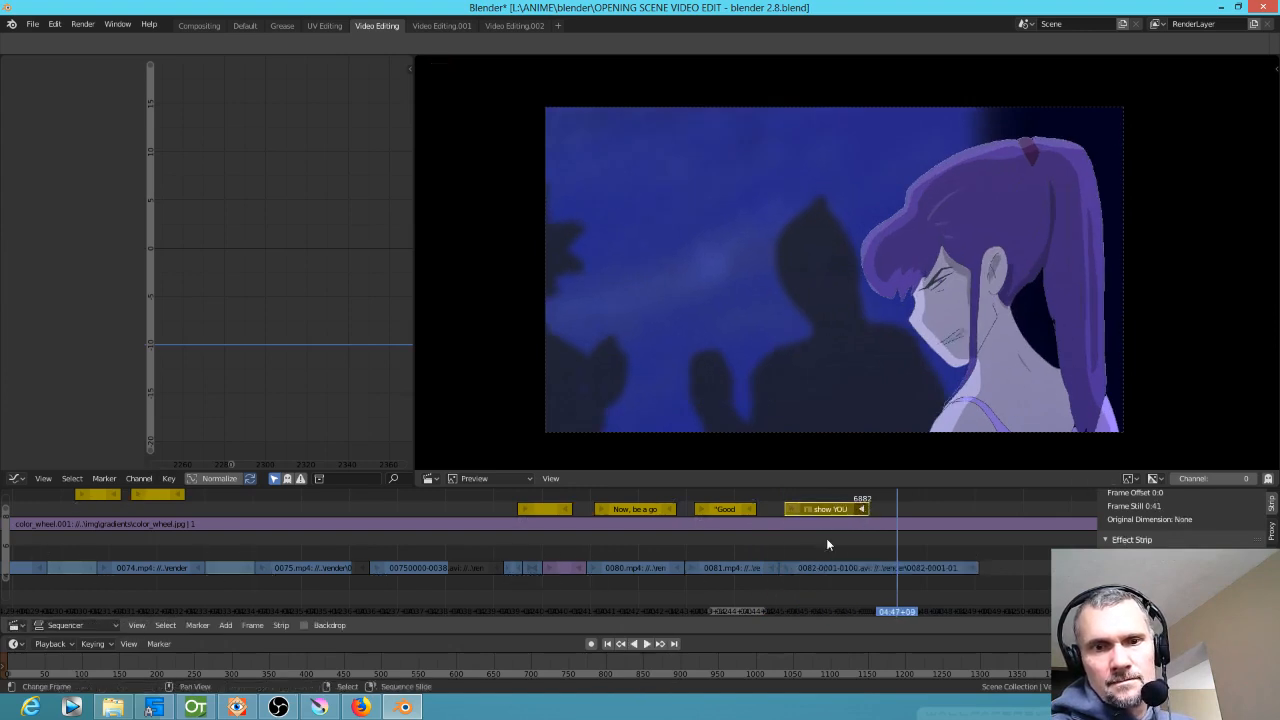
key("space")
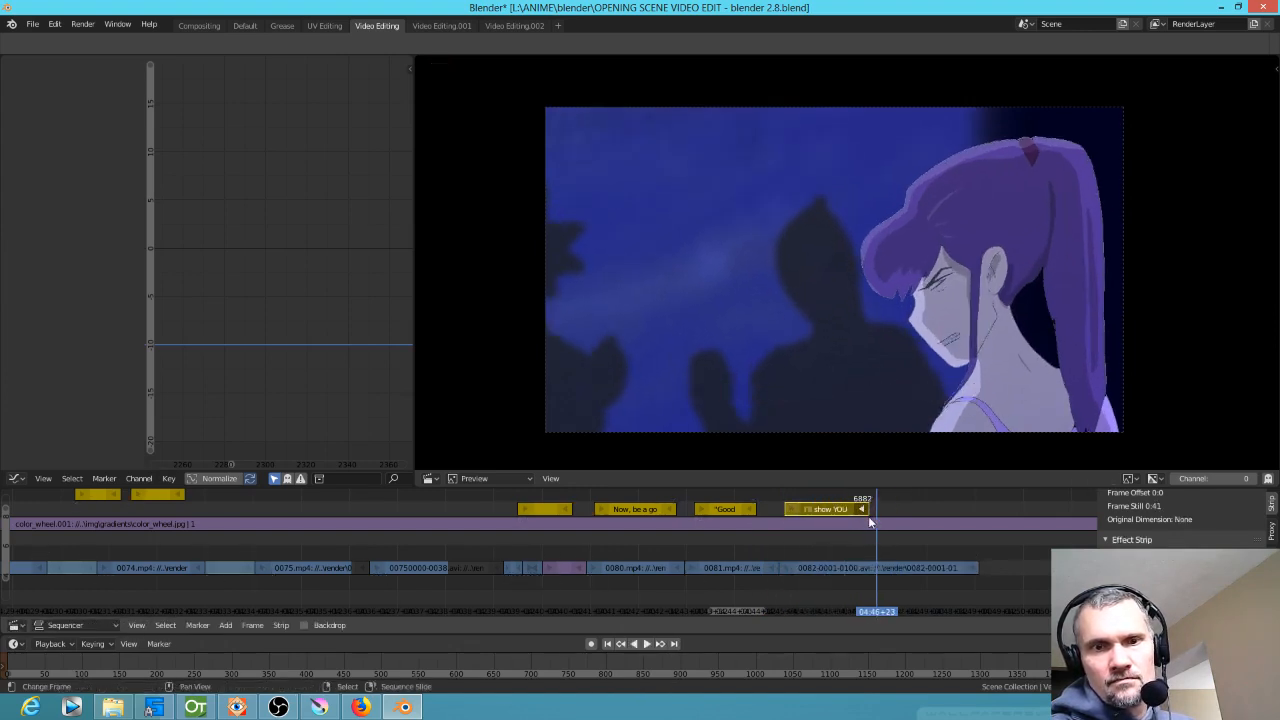
right_click_drag(866, 511, 872, 511)
Play the edit from shot 0081 through the end of shot 0082 and save the video edit file
left_click(714, 592)
key("space")
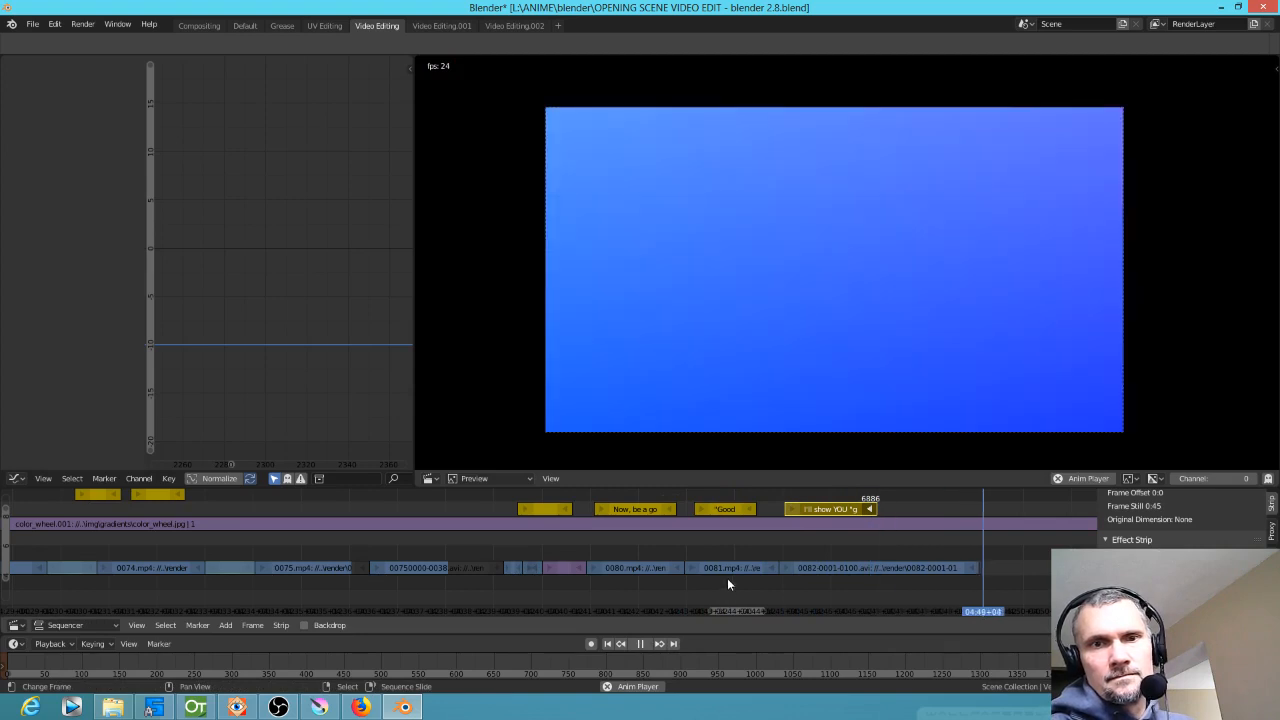
key("space")
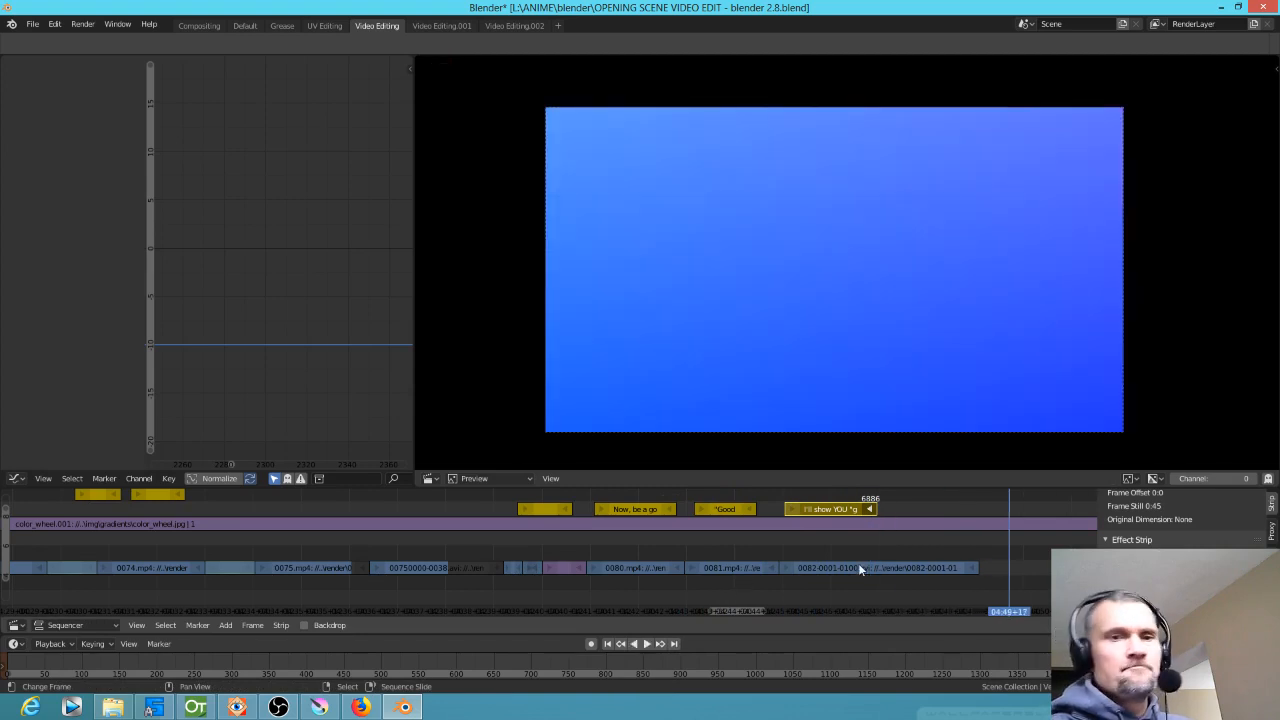
left_click(33, 24)
left_click(46, 127)
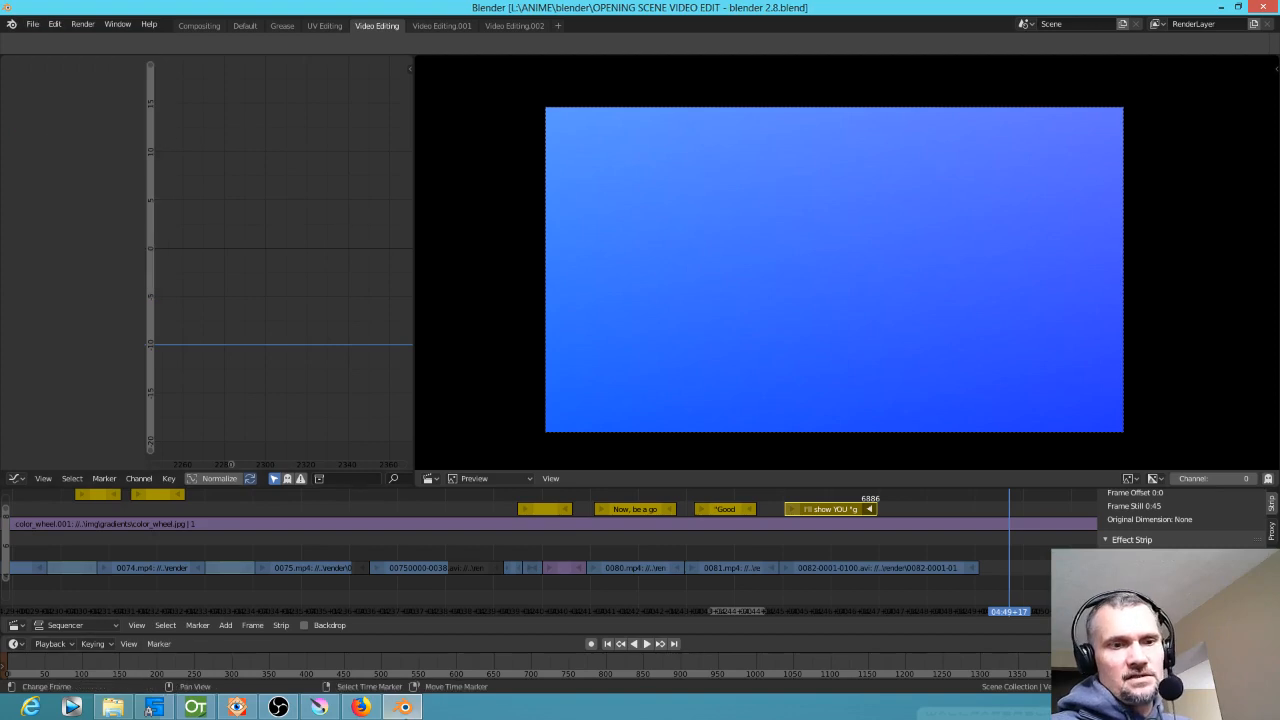
Switch to OpenToonz and view the whole camera frame of the panel at frame 112
left_click(195, 707)
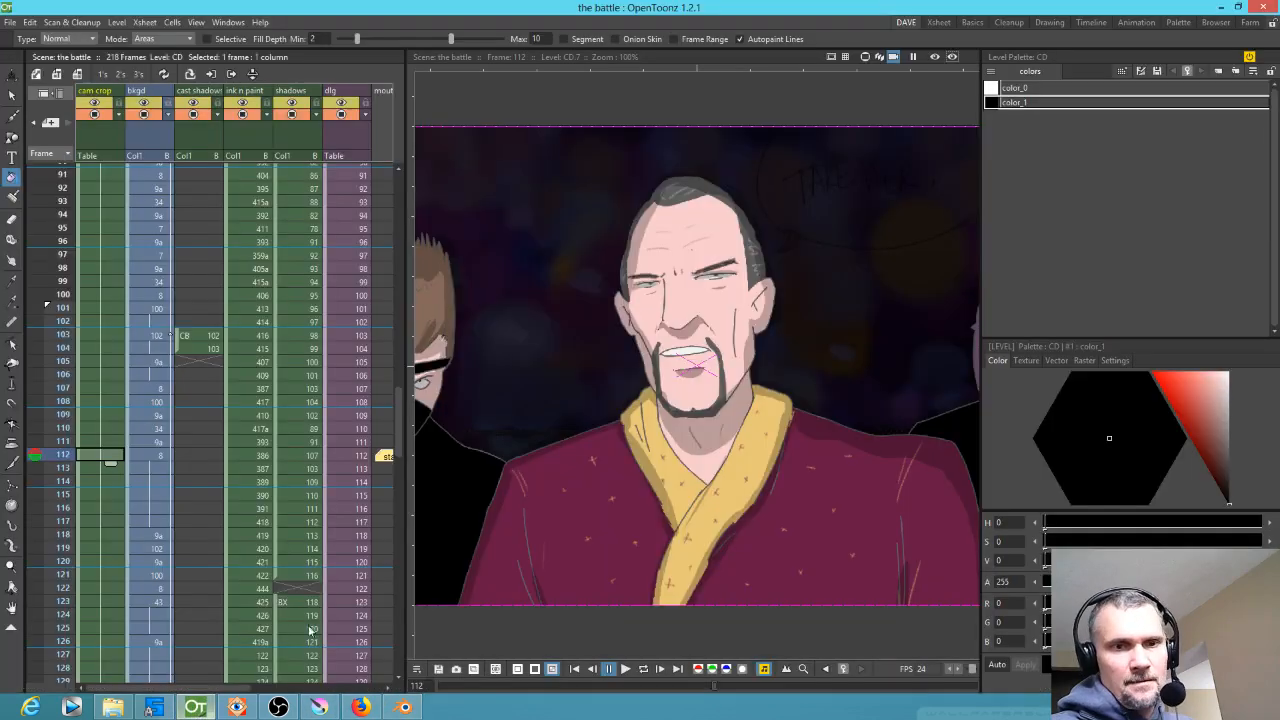
scroll(679, 379, "down", 2)
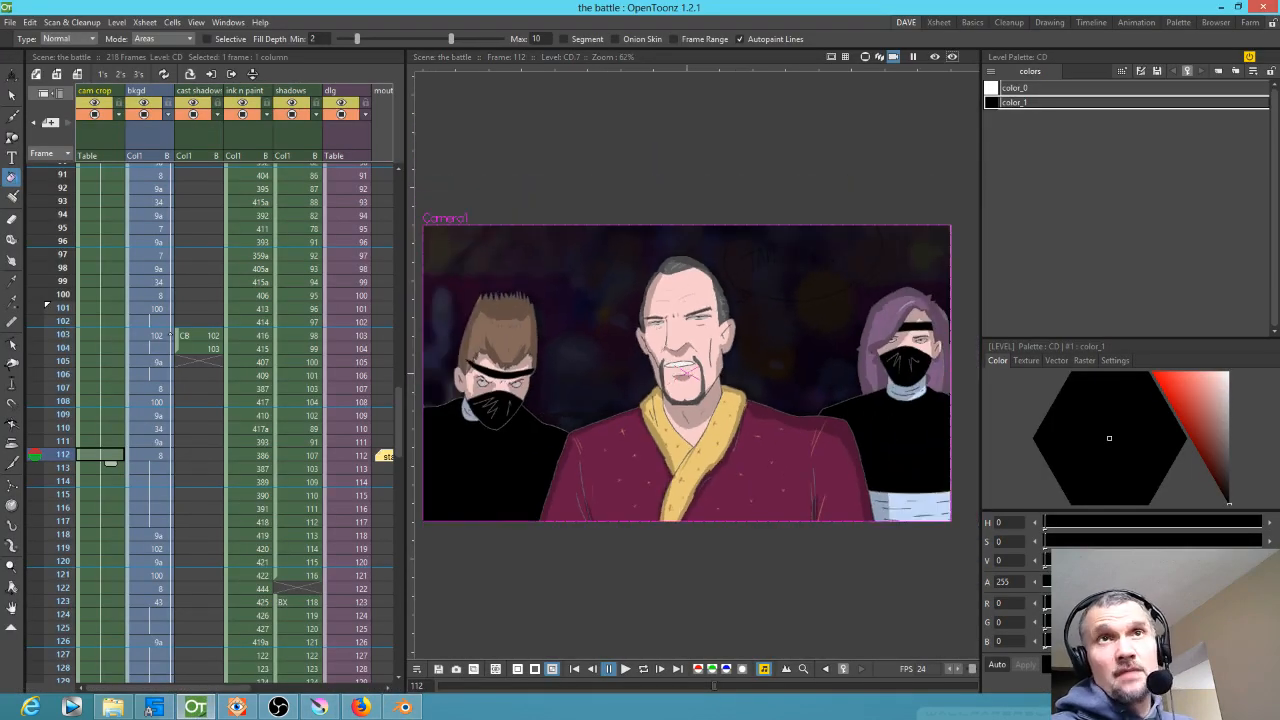